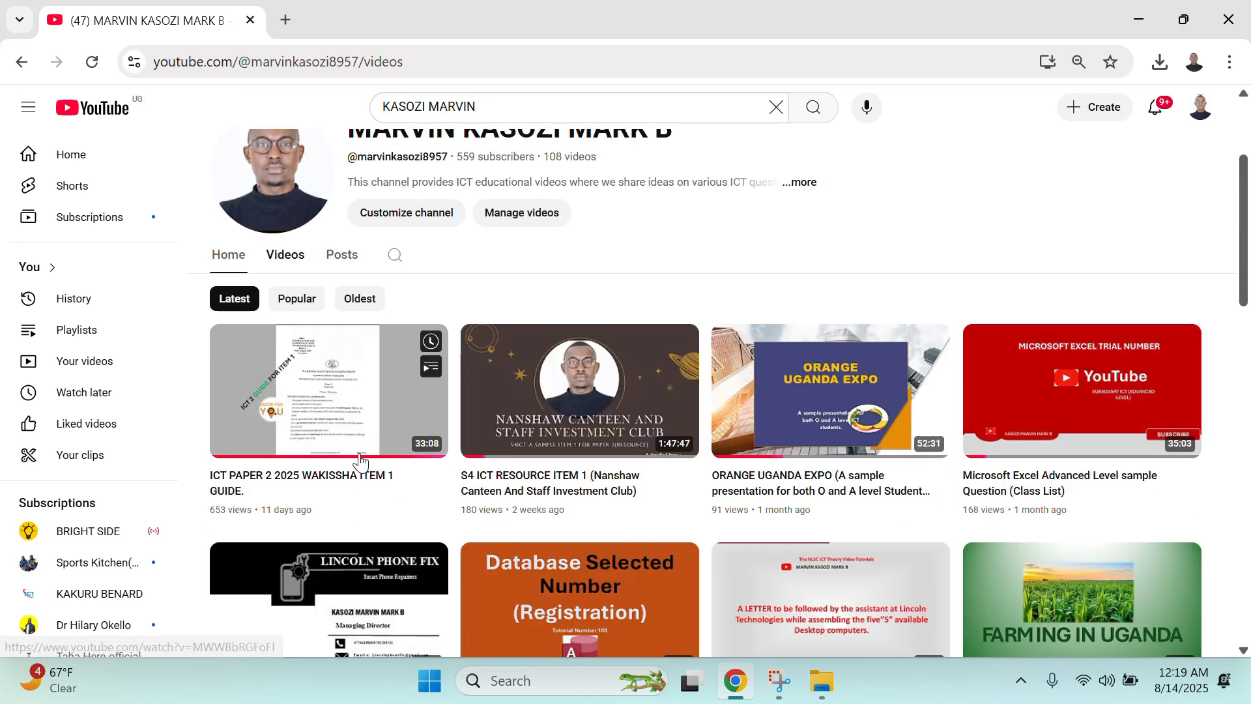
- Minimize Chrome and open IMG_1476 from the ULTIMATE GUIDE folder in Photos
{"action": "scroll", "coordinate": [357, 495], "scroll_direction": "up", "scroll_amount": 2}
{"action": "scroll", "coordinate": [355, 493], "scroll_direction": "down", "scroll_amount": 1}
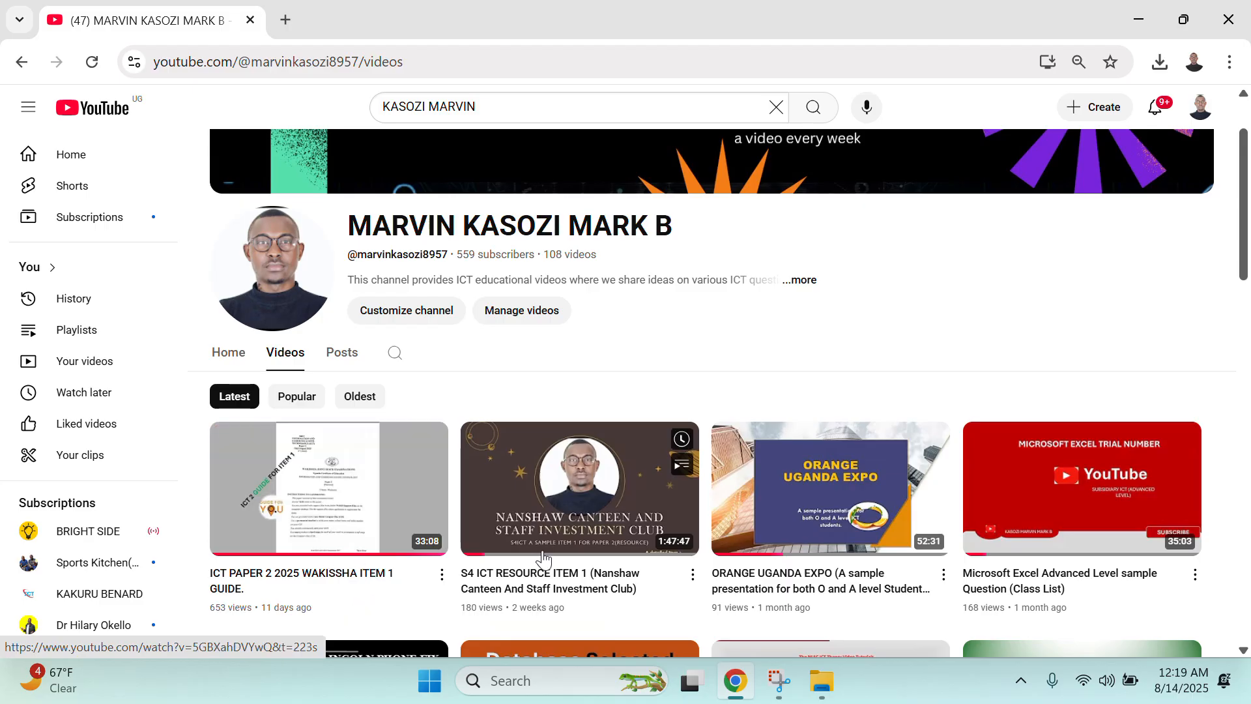
{"action": "scroll", "coordinate": [541, 530], "scroll_direction": "down", "scroll_amount": 1}
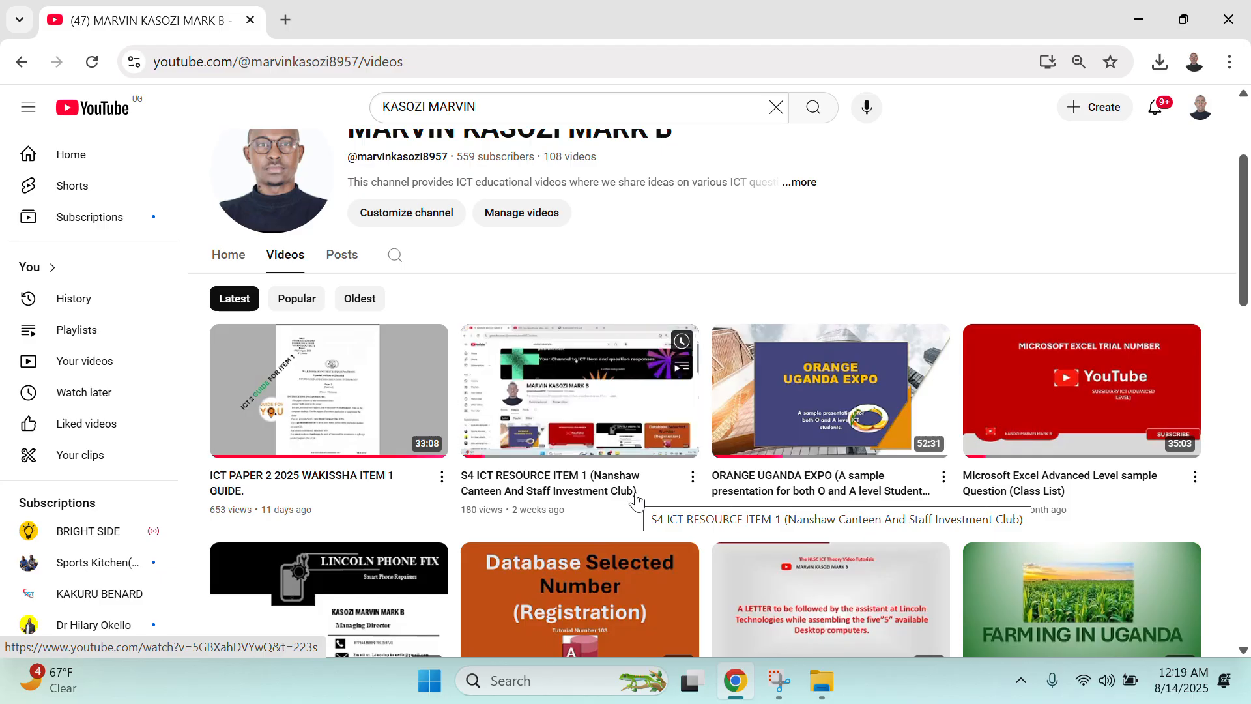
{"action": "scroll", "coordinate": [642, 495], "scroll_direction": "up", "scroll_amount": 3}
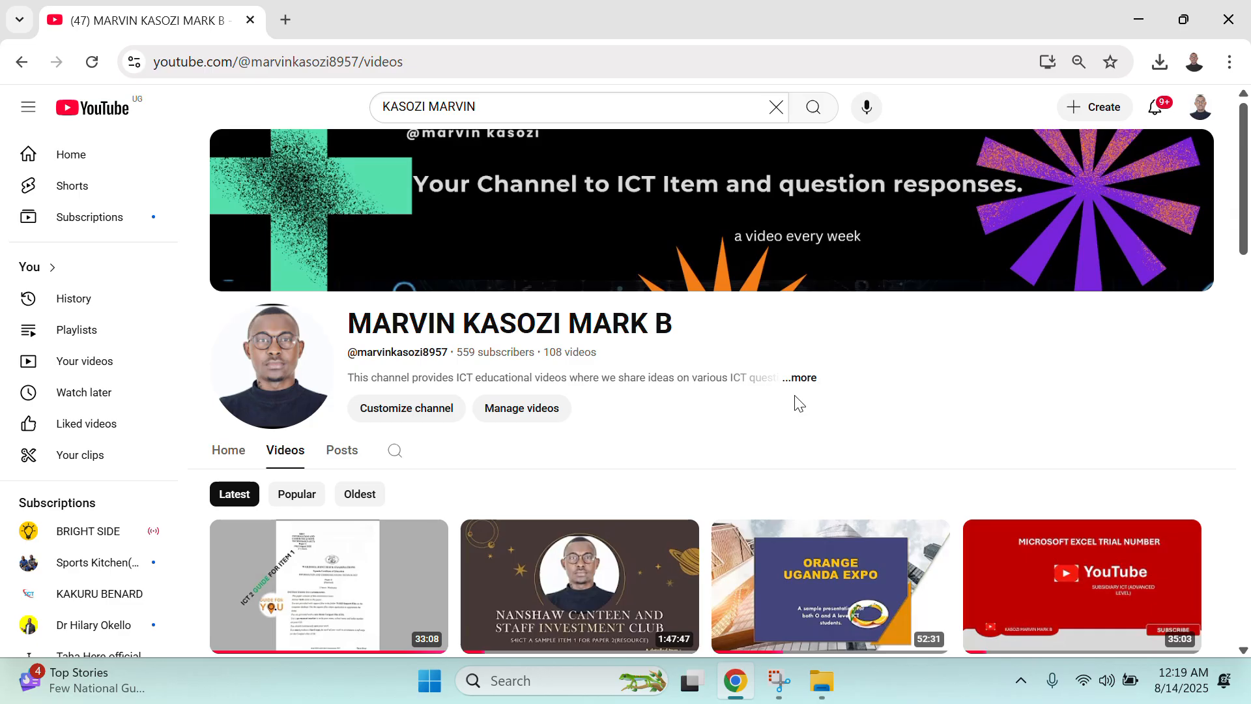
{"action": "mouse_move", "coordinate": [938, 271]}
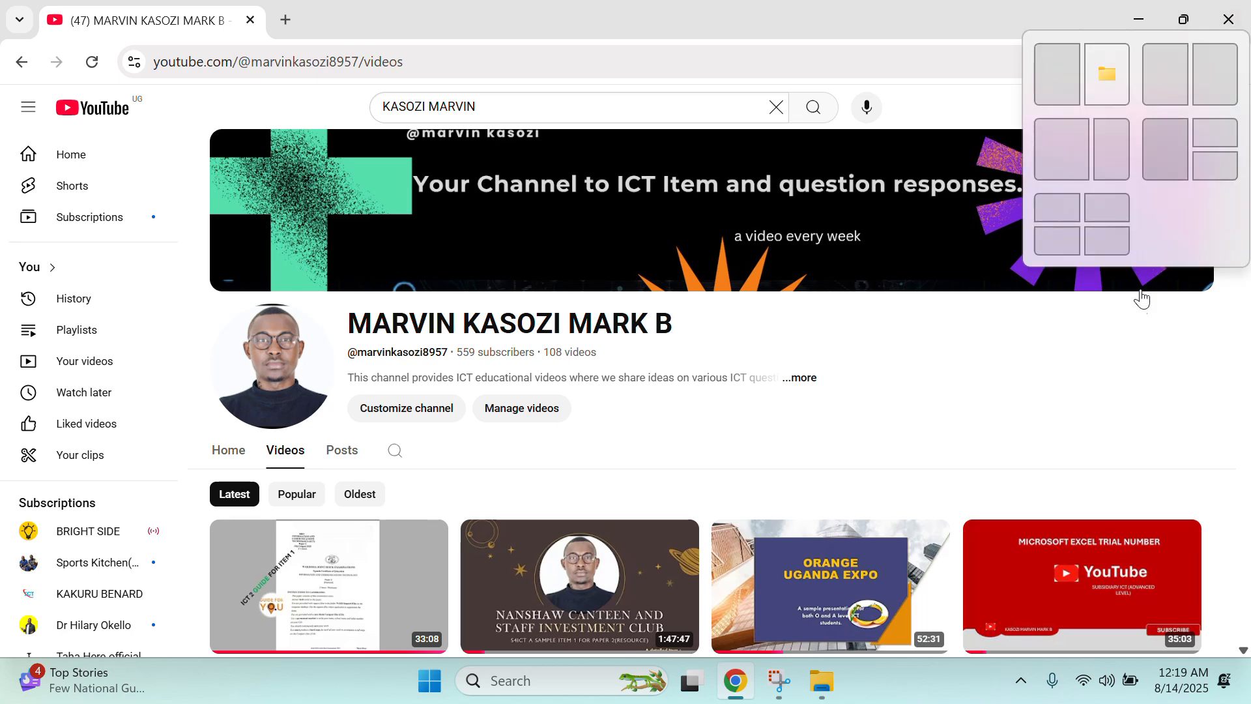
{"action": "left_click", "coordinate": [1131, 18]}
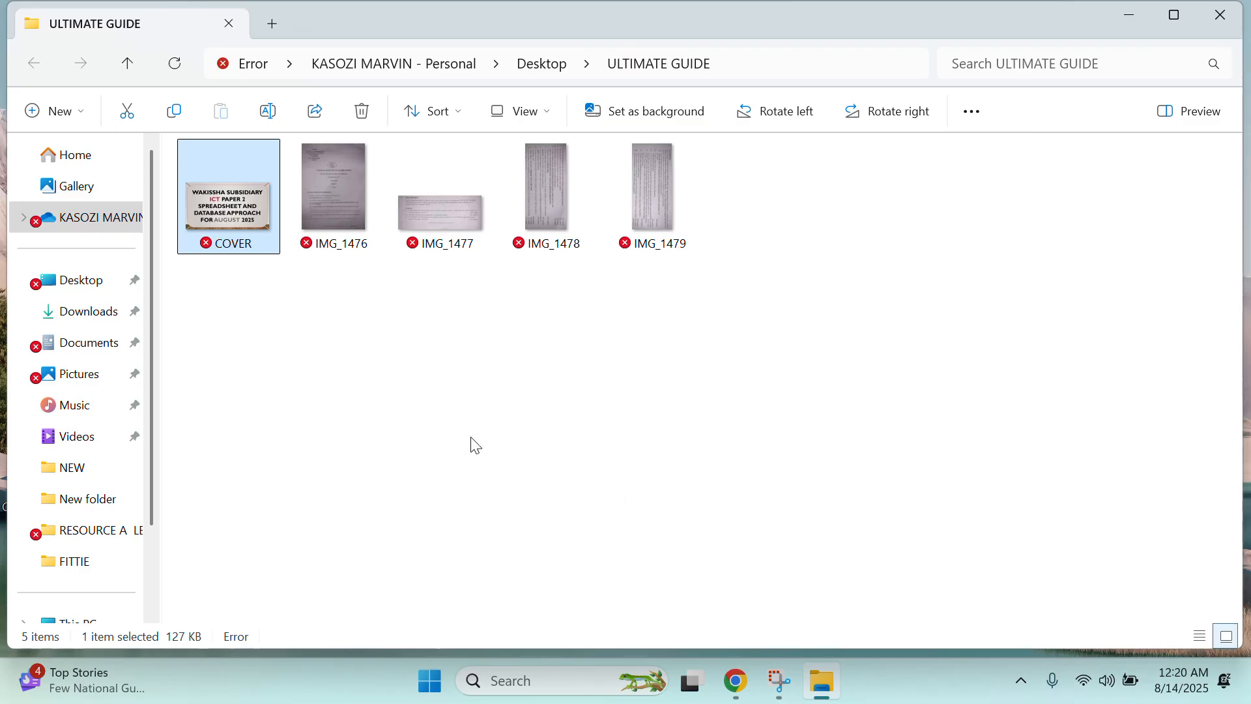
{"action": "left_click", "coordinate": [326, 206]}
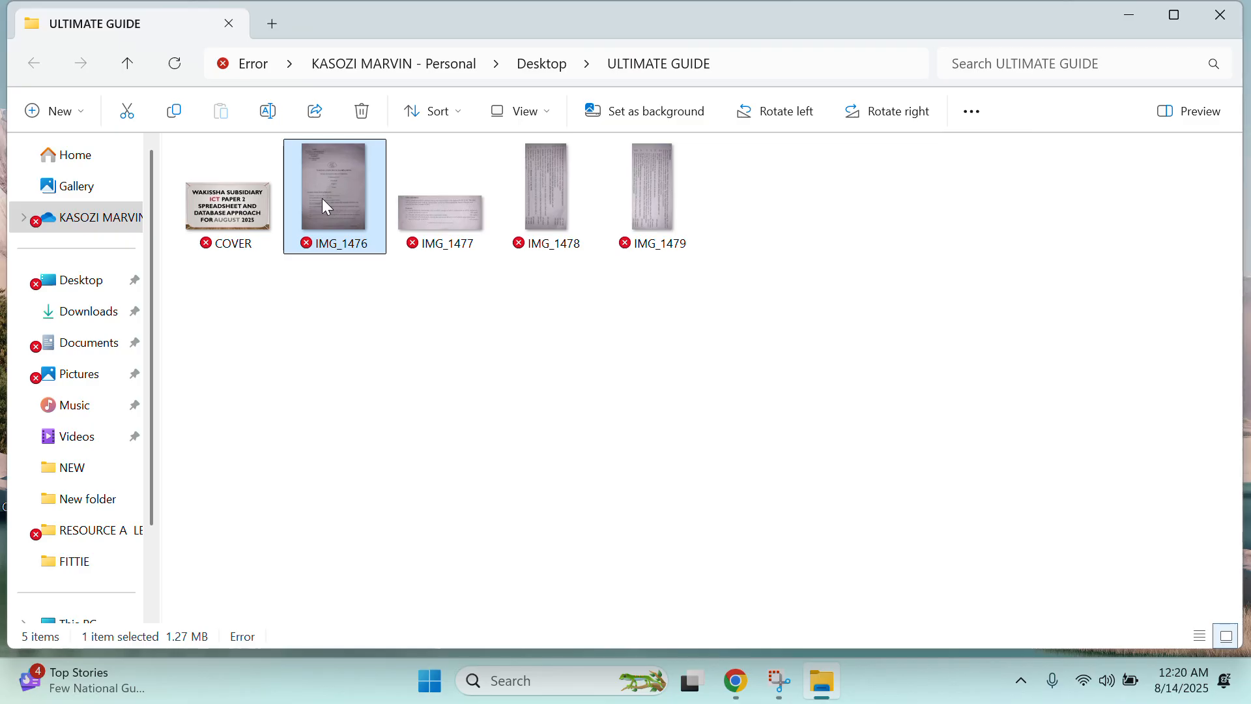
{"action": "right_click", "coordinate": [323, 201]}
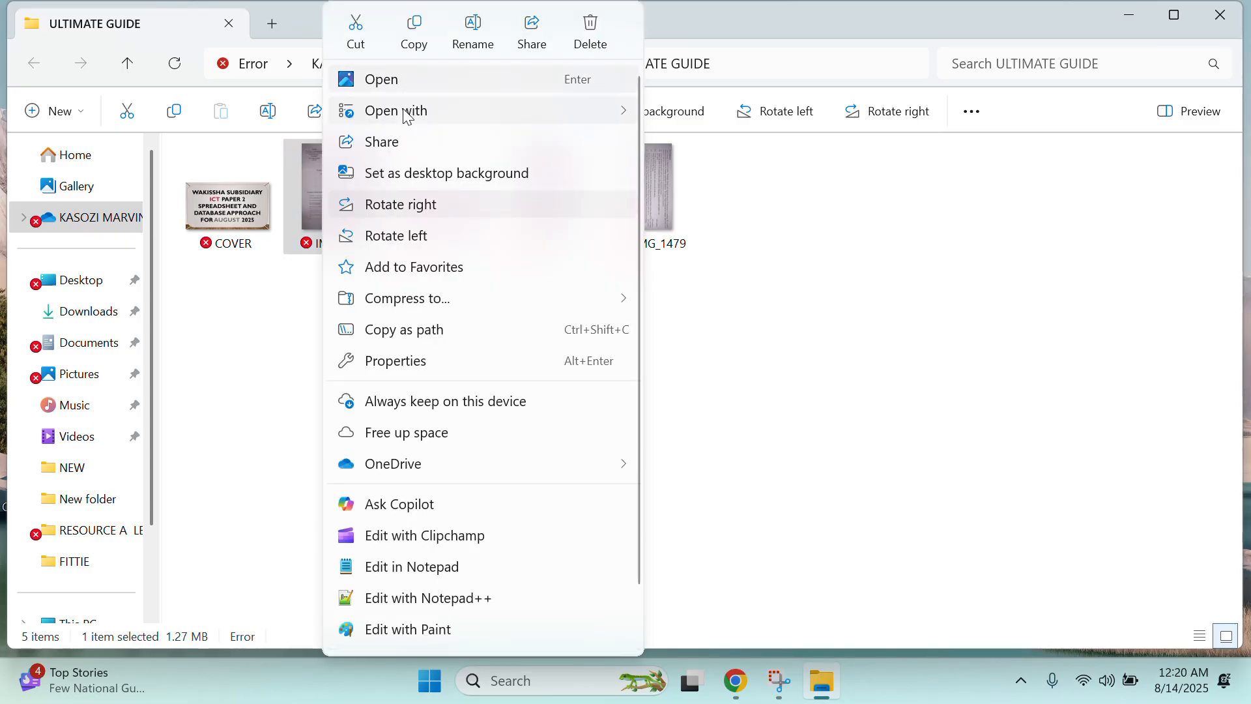
{"action": "mouse_move", "coordinate": [479, 116]}
{"action": "left_click", "coordinate": [702, 145]}
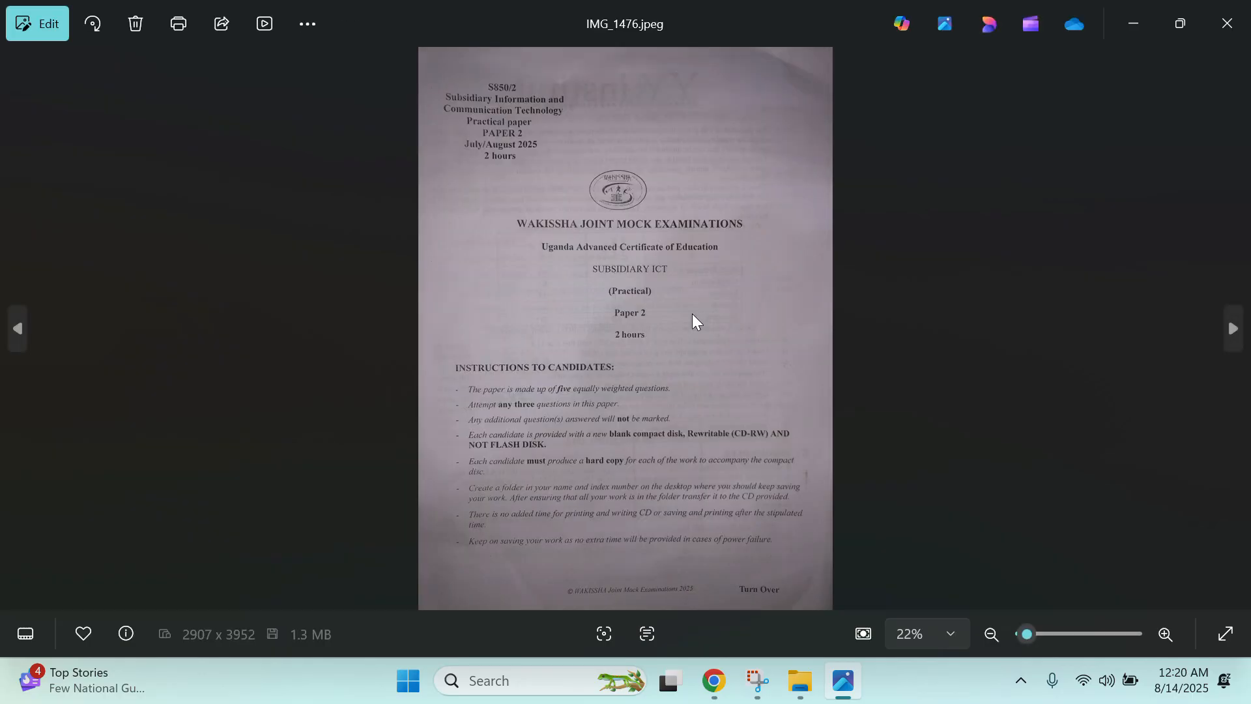
- Zoom into IMG_1476 and pan to read the exam page header
{"action": "scroll", "coordinate": [671, 329], "scroll_direction": "up", "scroll_amount": 1}
{"action": "scroll", "coordinate": [673, 331], "scroll_direction": "up", "scroll_amount": 1}
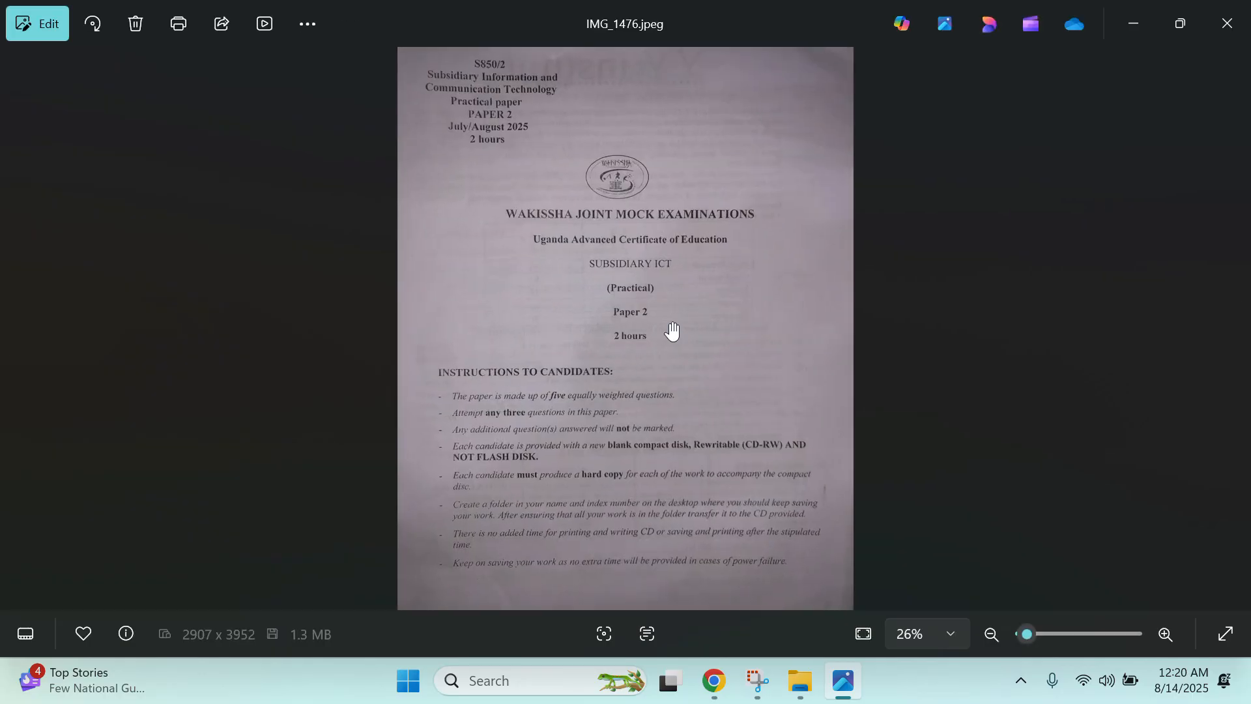
{"action": "scroll", "coordinate": [673, 331], "scroll_direction": "down", "scroll_amount": 1}
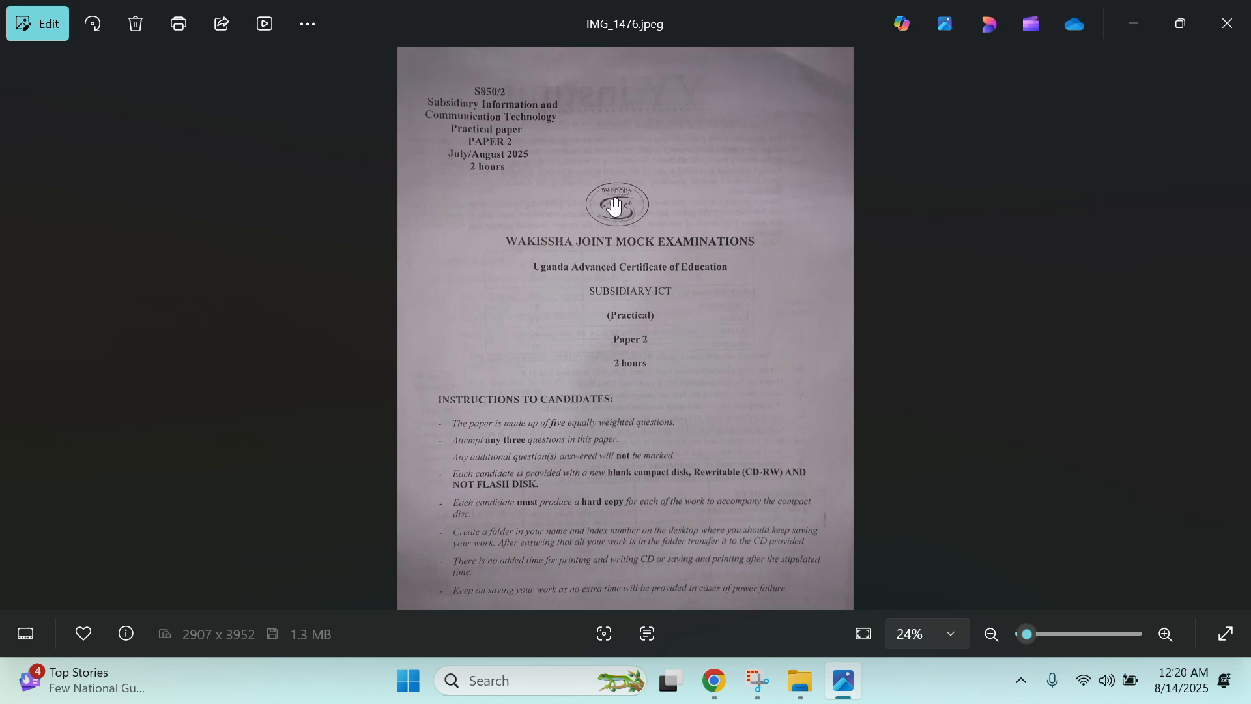
{"action": "scroll", "coordinate": [612, 209], "scroll_direction": "up", "scroll_amount": 3}
{"action": "scroll", "coordinate": [613, 209], "scroll_direction": "down", "scroll_amount": 1}
{"action": "left_click_drag", "start_coordinate": [611, 195], "coordinate": [613, 290]}
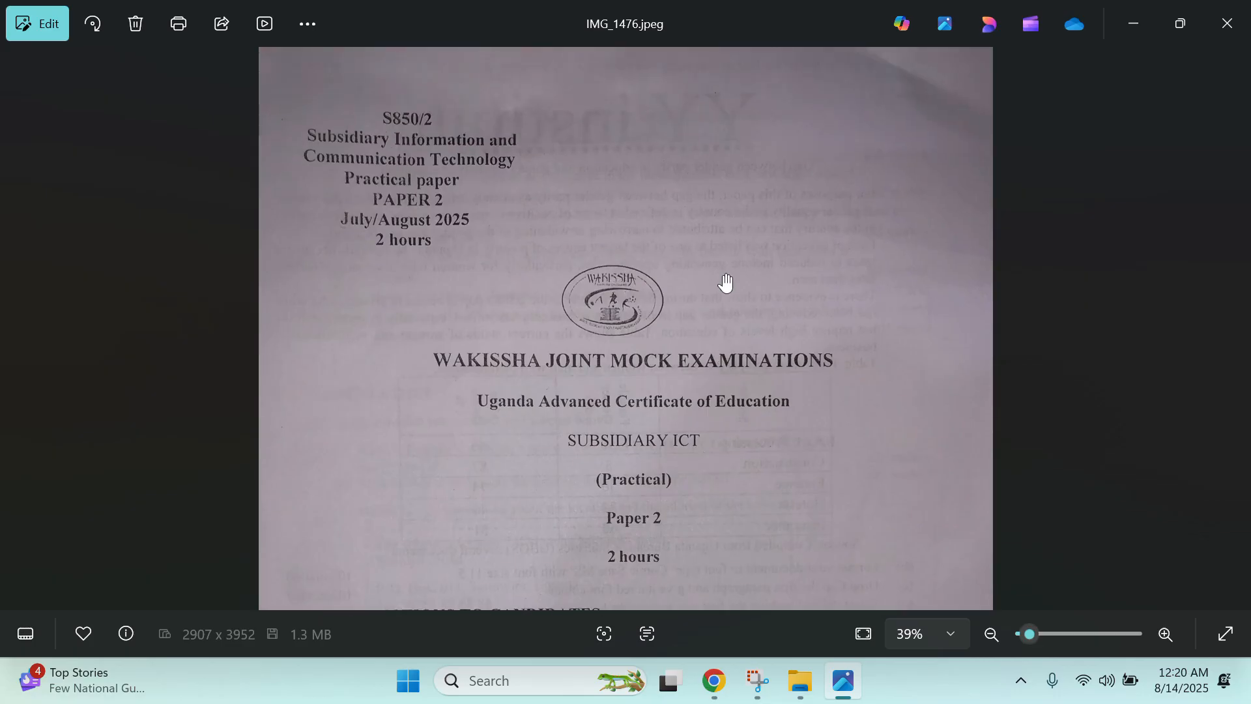
{"action": "scroll", "coordinate": [475, 145], "scroll_direction": "down", "scroll_amount": 2}
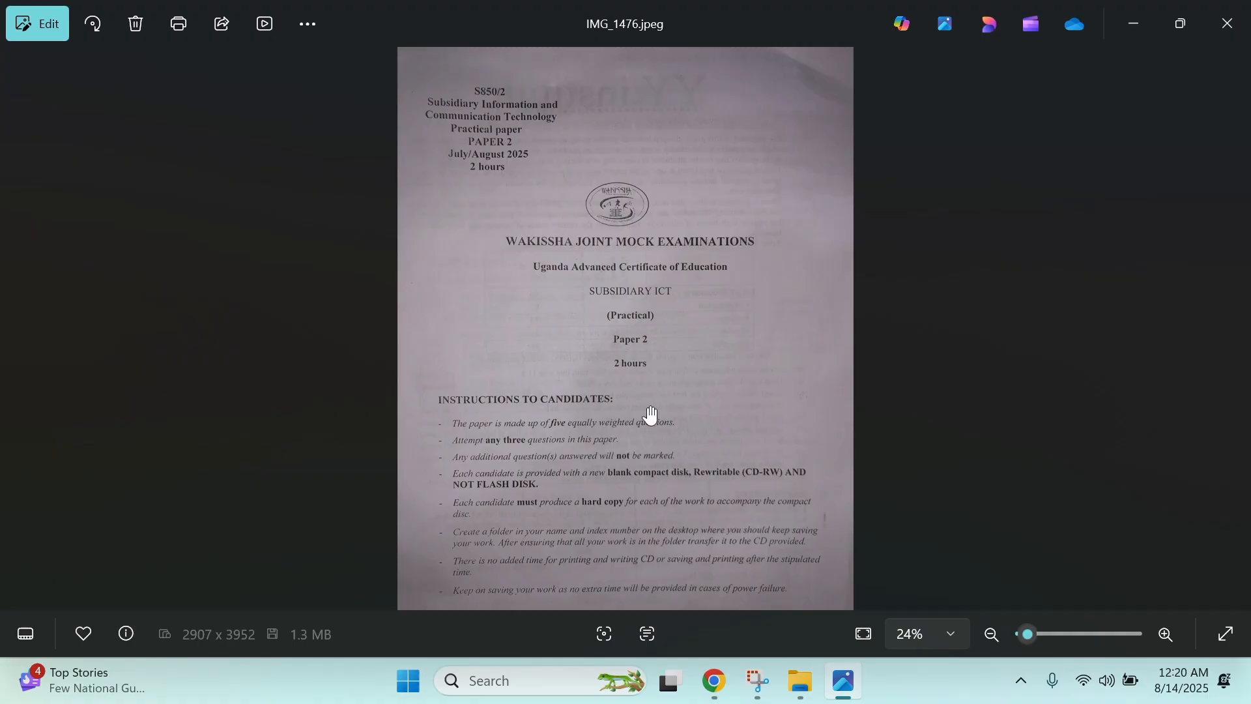
- Browse the exam photos back to IMG_1477's spreadsheet question, then minimize Photos
{"action": "key", "text": "Right"}
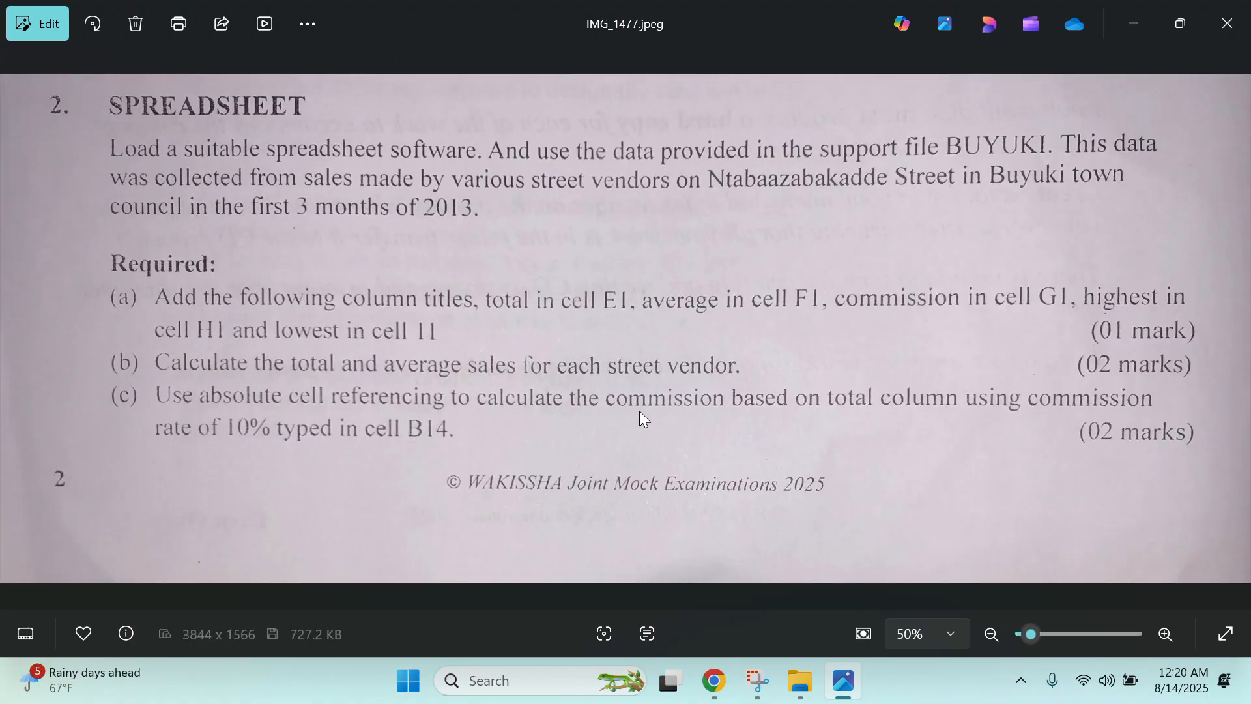
{"action": "key", "text": "Right"}
{"action": "key", "text": "Right"}
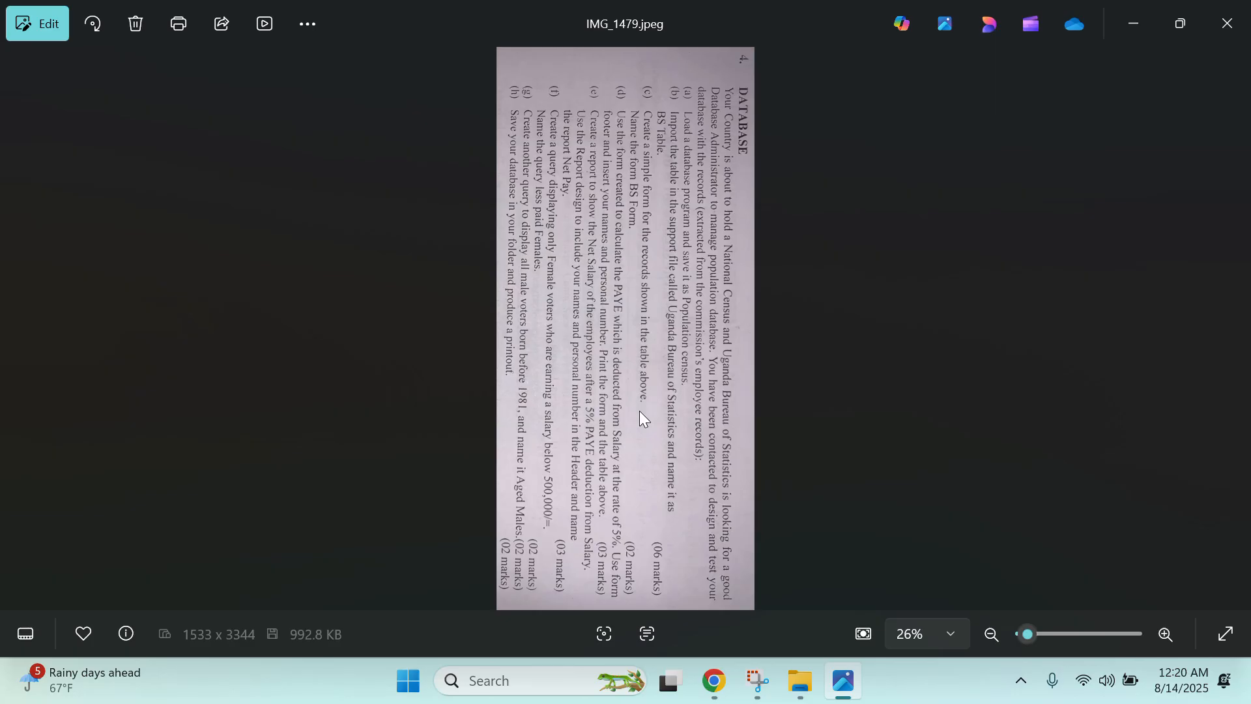
{"action": "key", "text": "Left"}
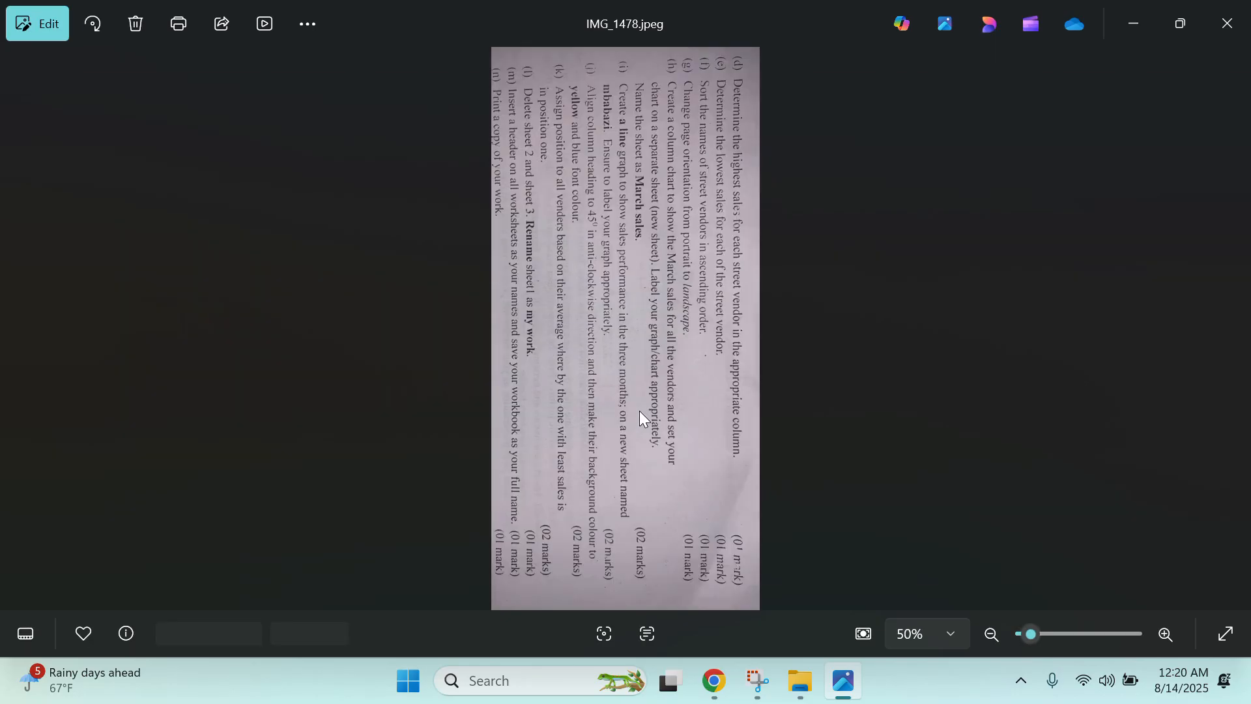
{"action": "key", "text": "Left"}
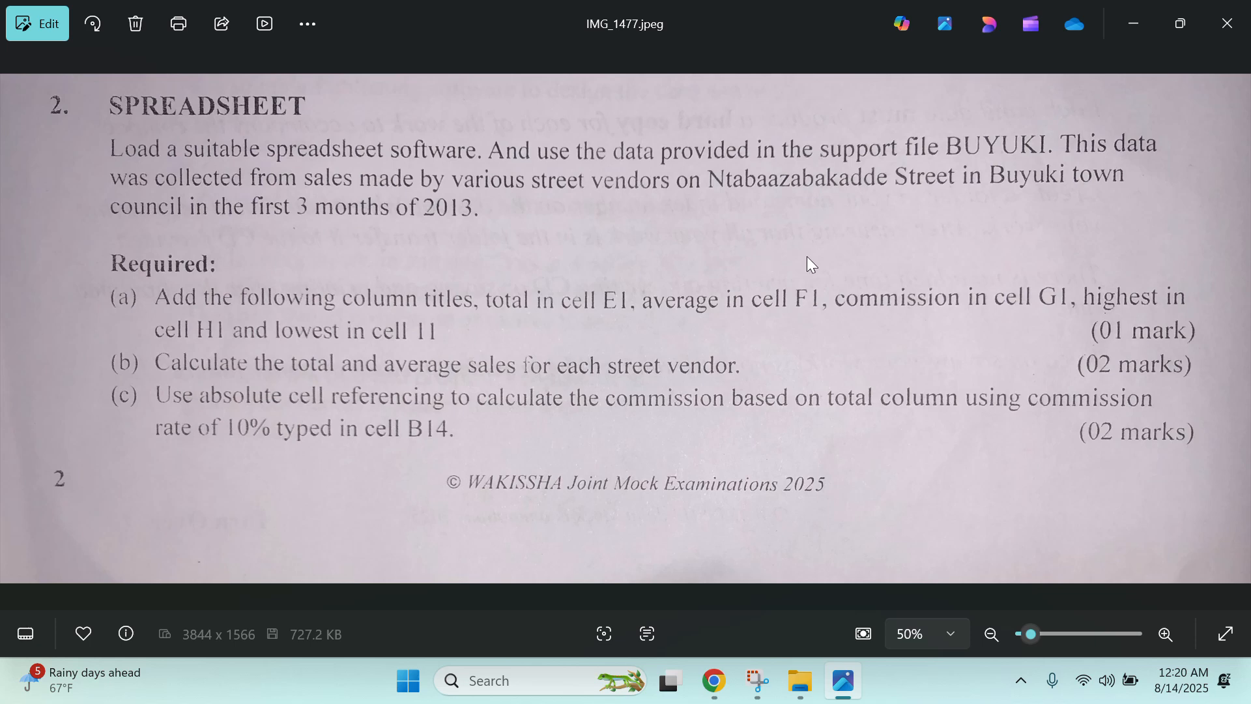
{"action": "left_click", "coordinate": [1134, 25]}
- Open the UACE PAPER TWO 2025 desktop folder, then bring Photos forward and restore it down
{"action": "left_click", "coordinate": [1147, 29]}
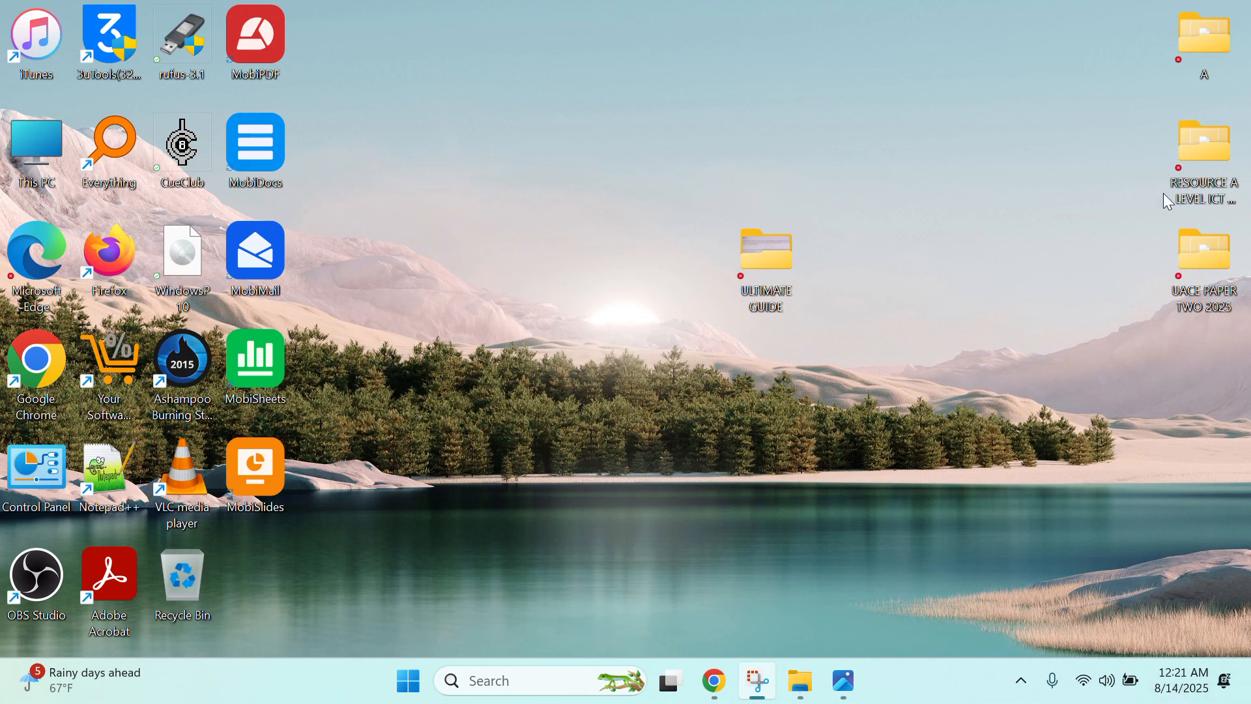
{"action": "left_click_drag", "start_coordinate": [1207, 274], "coordinate": [509, 162]}
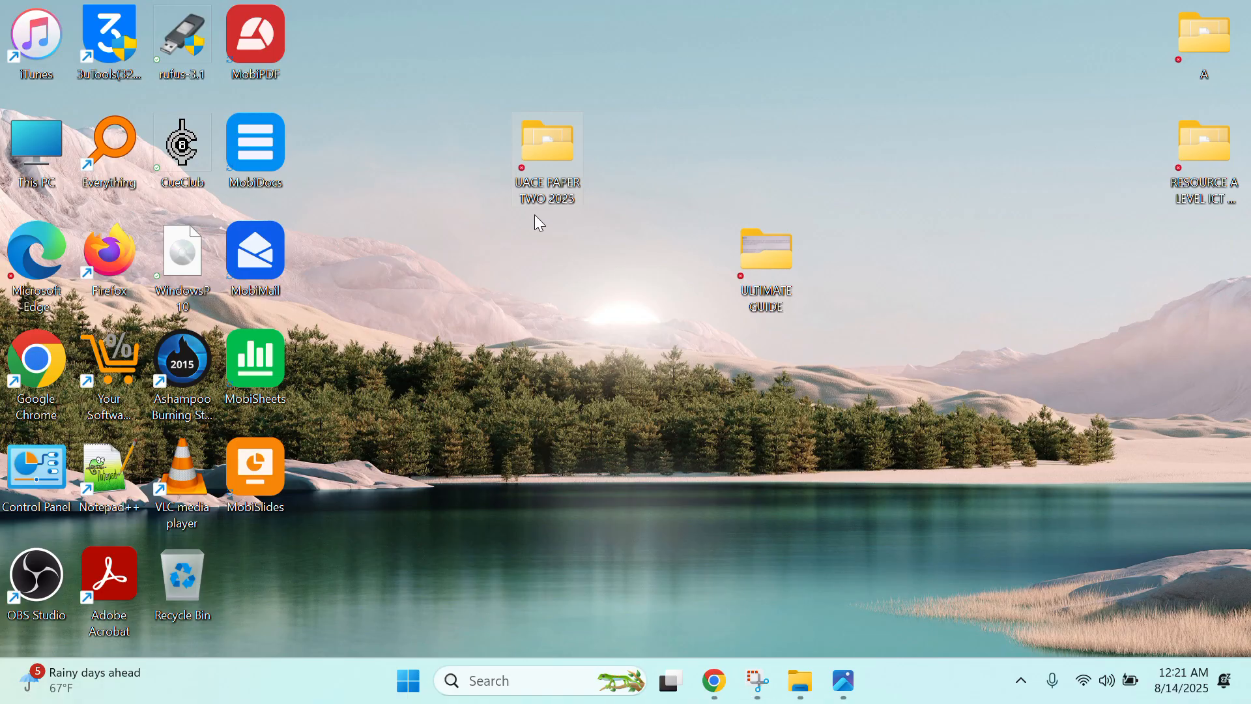
{"action": "mouse_move", "coordinate": [558, 180]}
{"action": "double_click", "coordinate": [570, 171]}
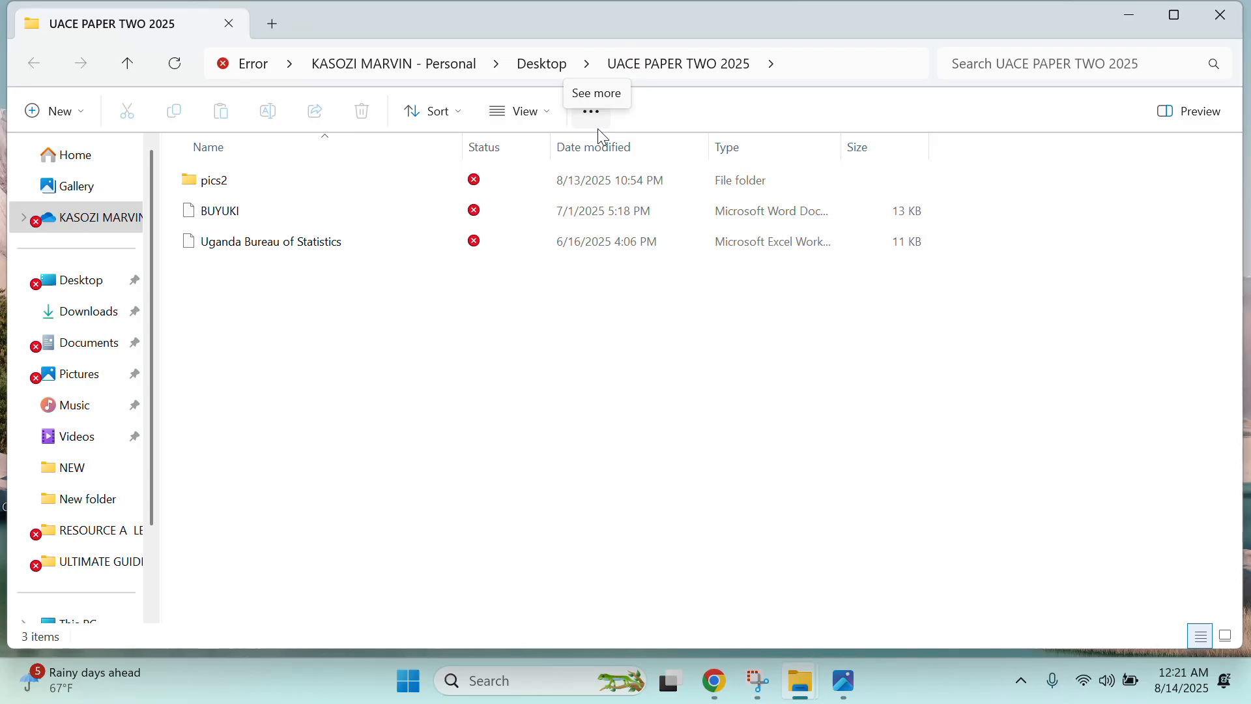
{"action": "left_click", "coordinate": [841, 678]}
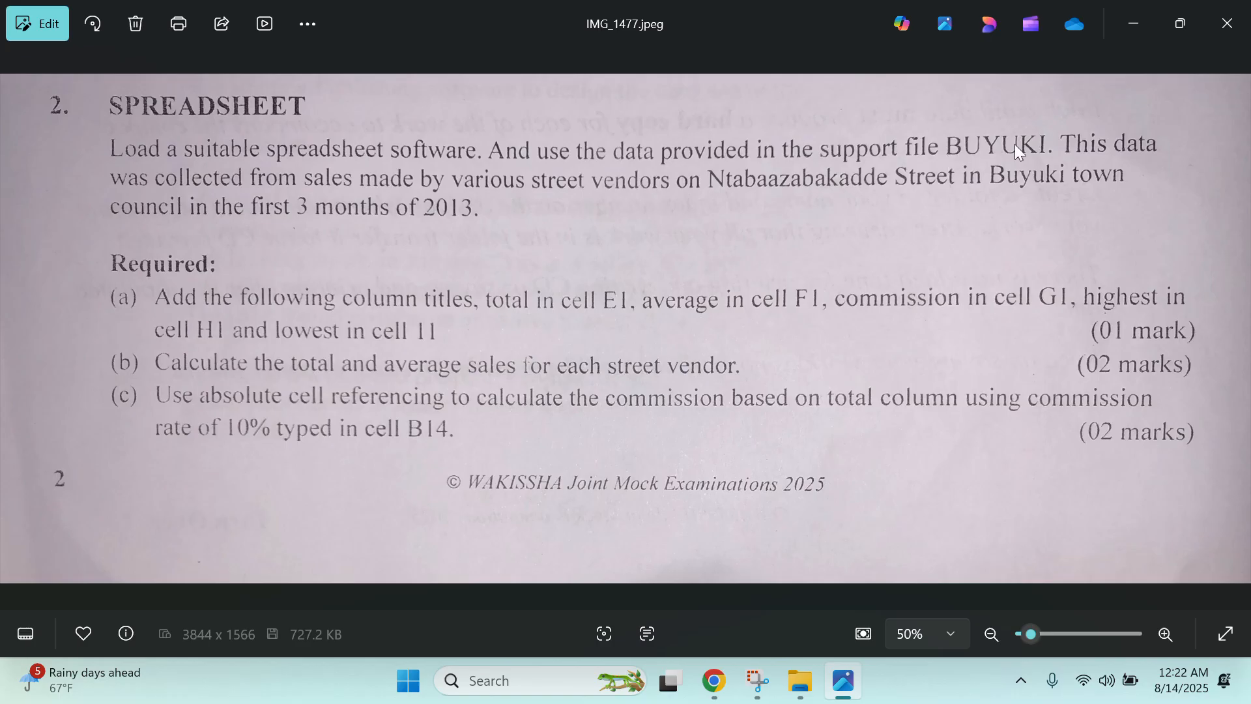
{"action": "left_click", "coordinate": [1180, 23]}
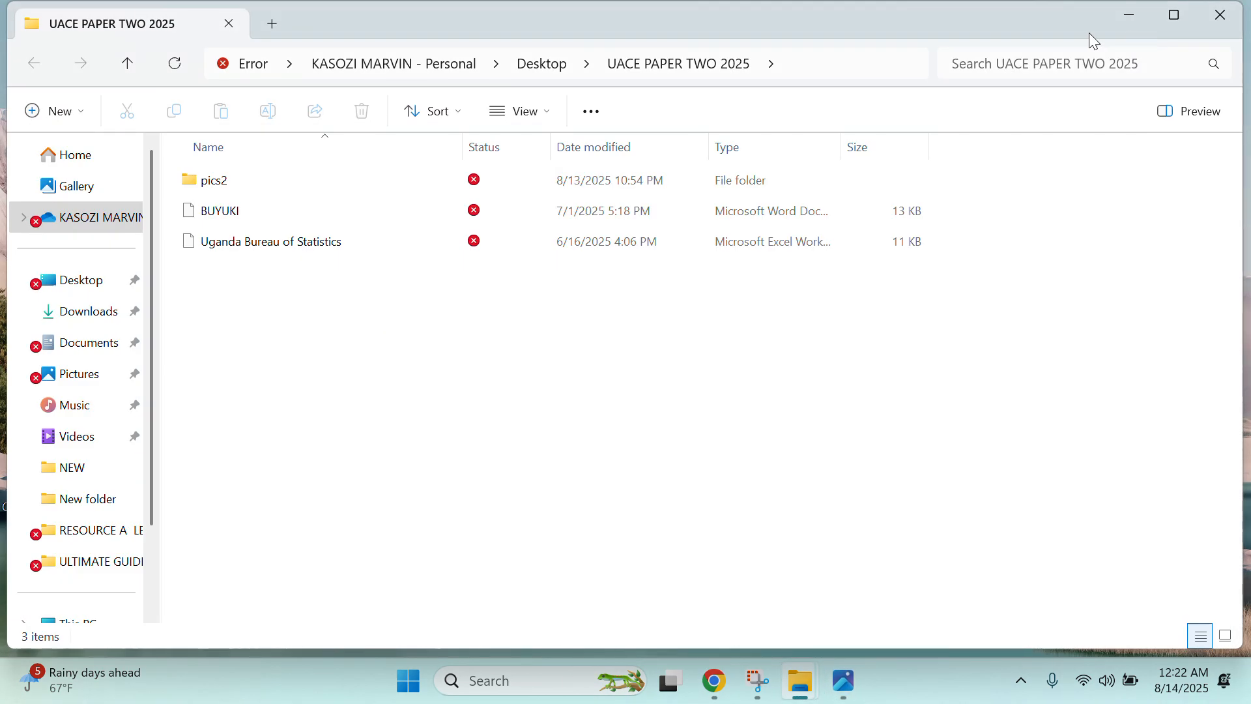
- Open BUYUKI in Word and review its Name, Jan, Feb, Mar sales table
{"action": "double_click", "coordinate": [214, 215]}
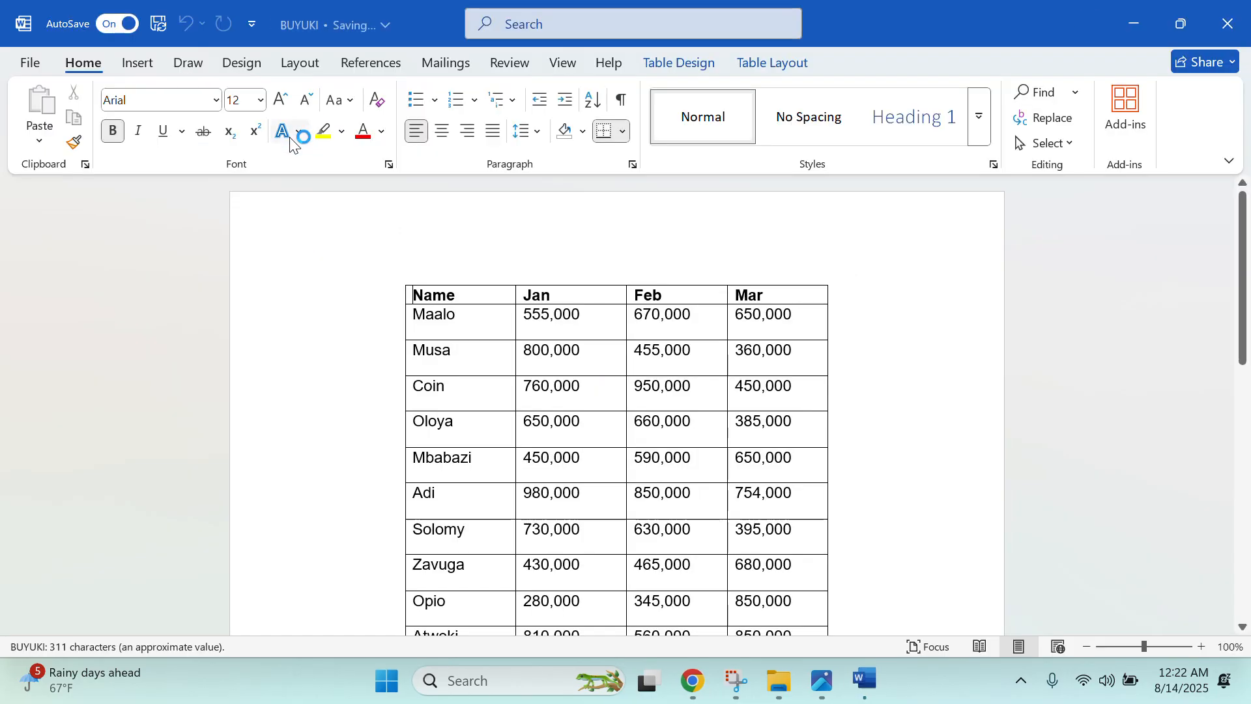
{"action": "scroll", "coordinate": [537, 412], "scroll_direction": "up", "scroll_amount": 1}
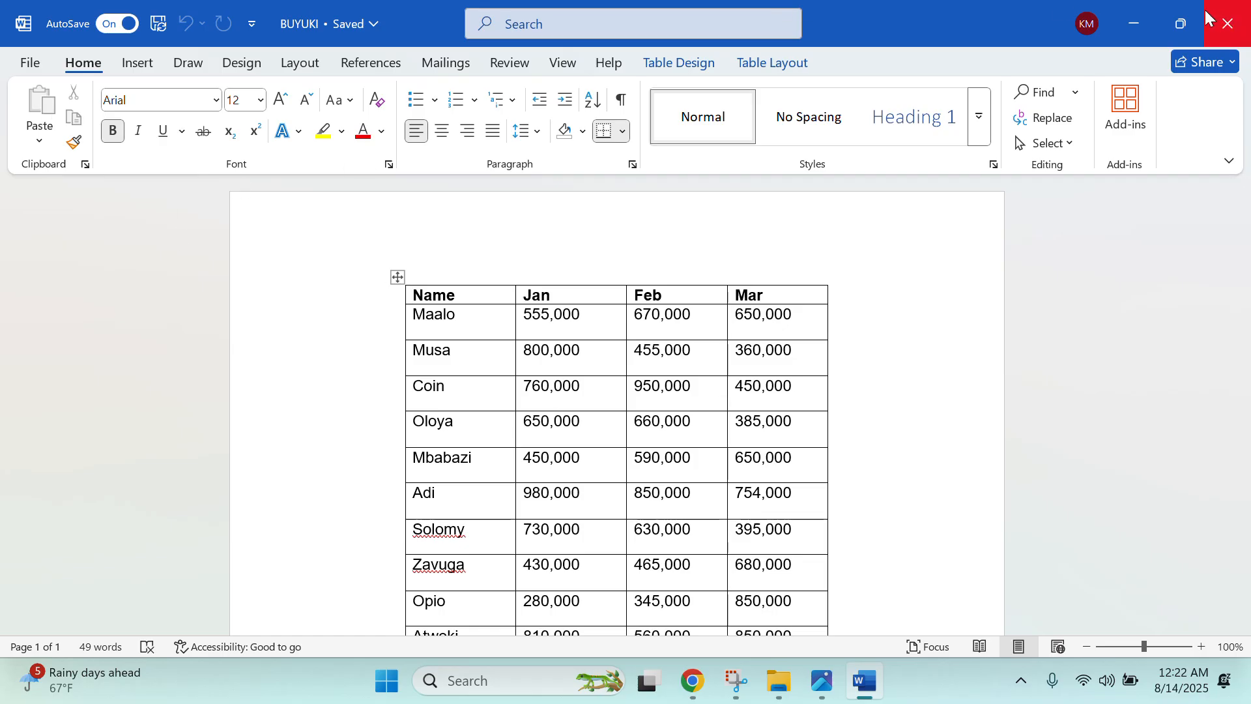
- Create a new desktop folder named with the candidate's name and number
{"action": "left_click", "coordinate": [1136, 18]}
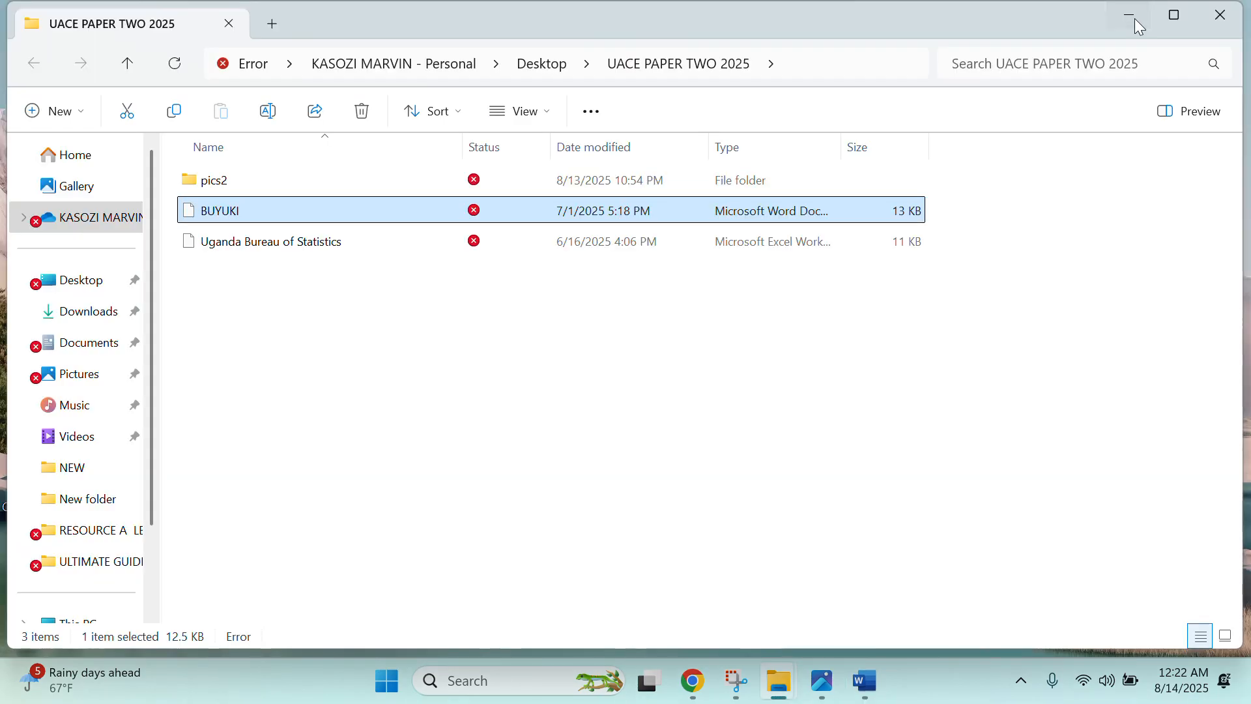
{"action": "left_click", "coordinate": [1135, 18]}
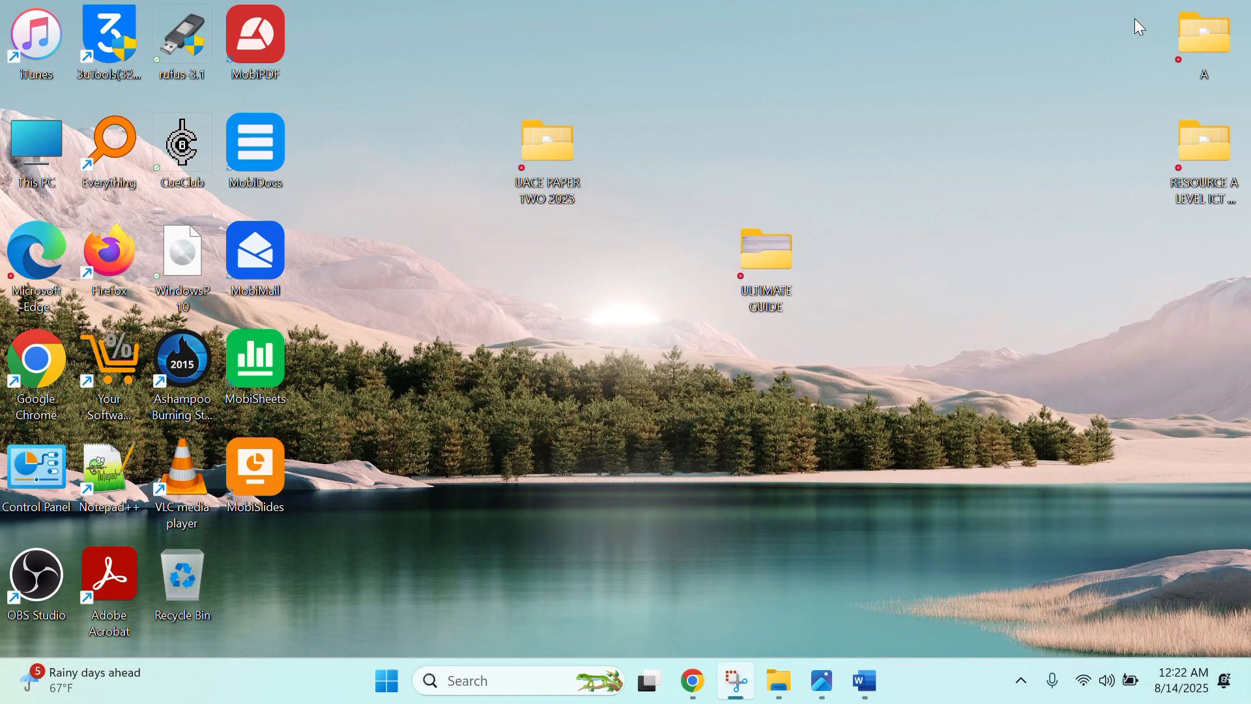
{"action": "right_click", "coordinate": [478, 304]}
{"action": "left_click", "coordinate": [568, 574]}
{"action": "mouse_move", "coordinate": [587, 455]}
{"action": "left_click", "coordinate": [749, 452]}
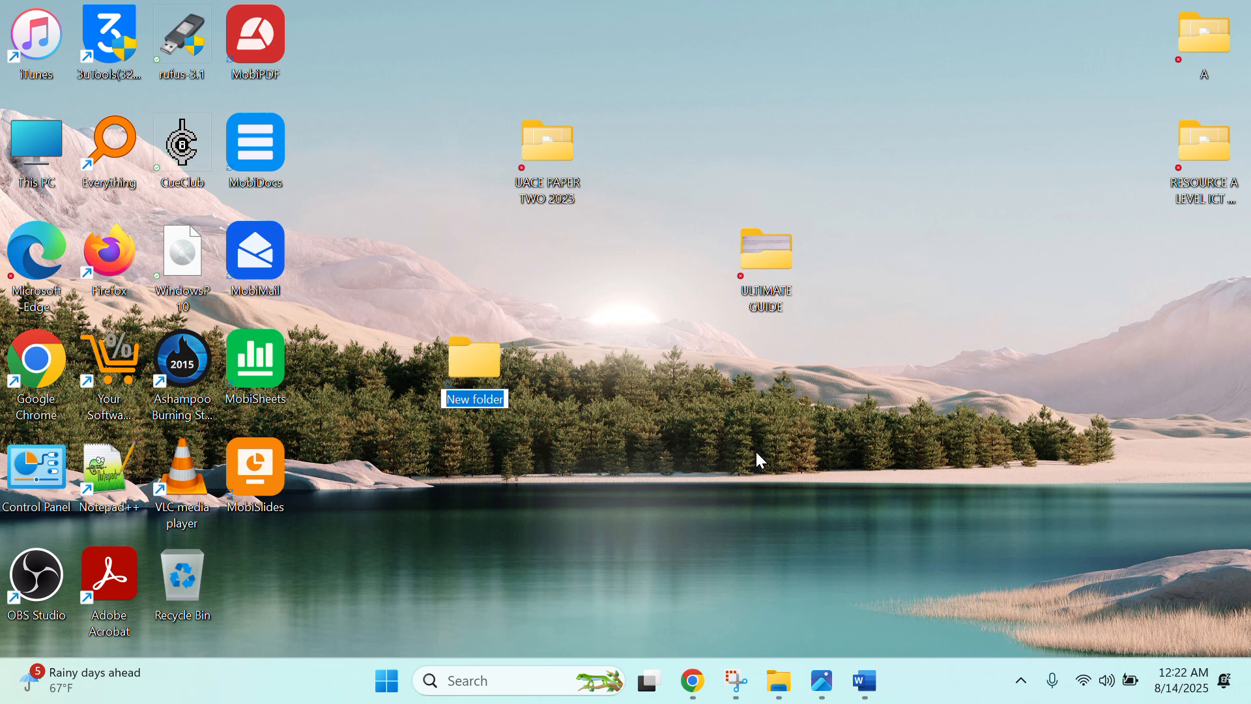
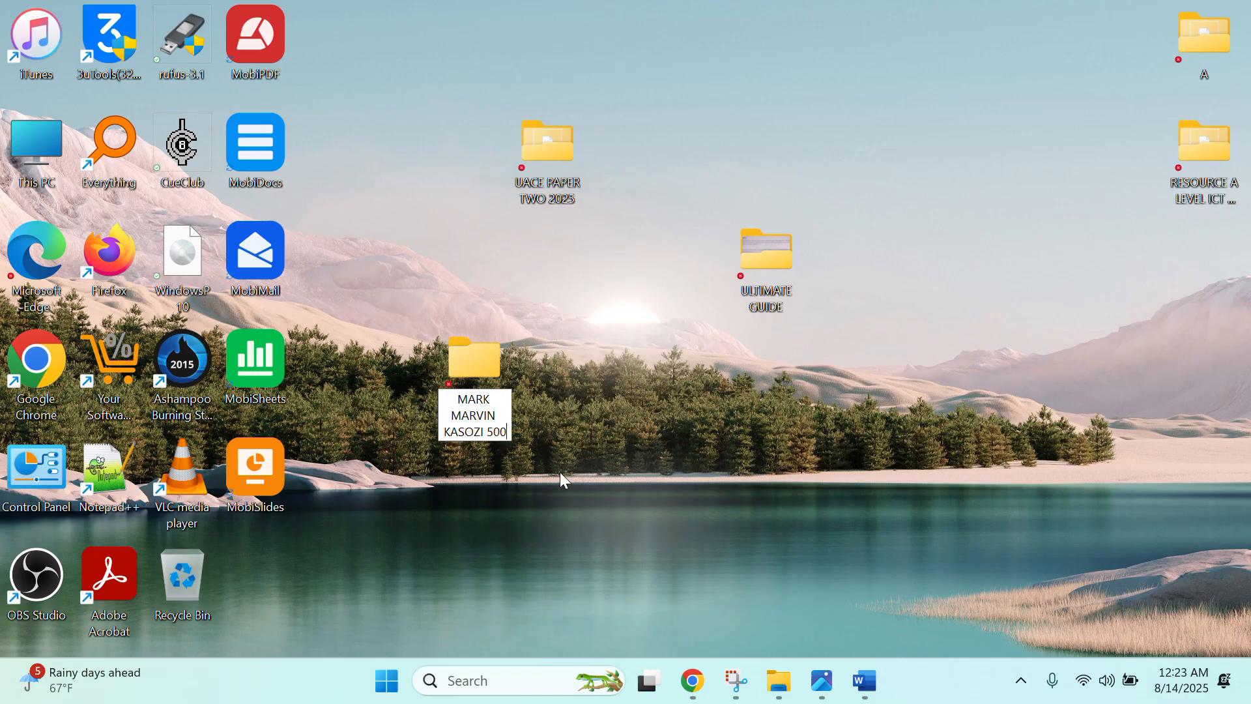
{"action": "key", "text": "Return"}
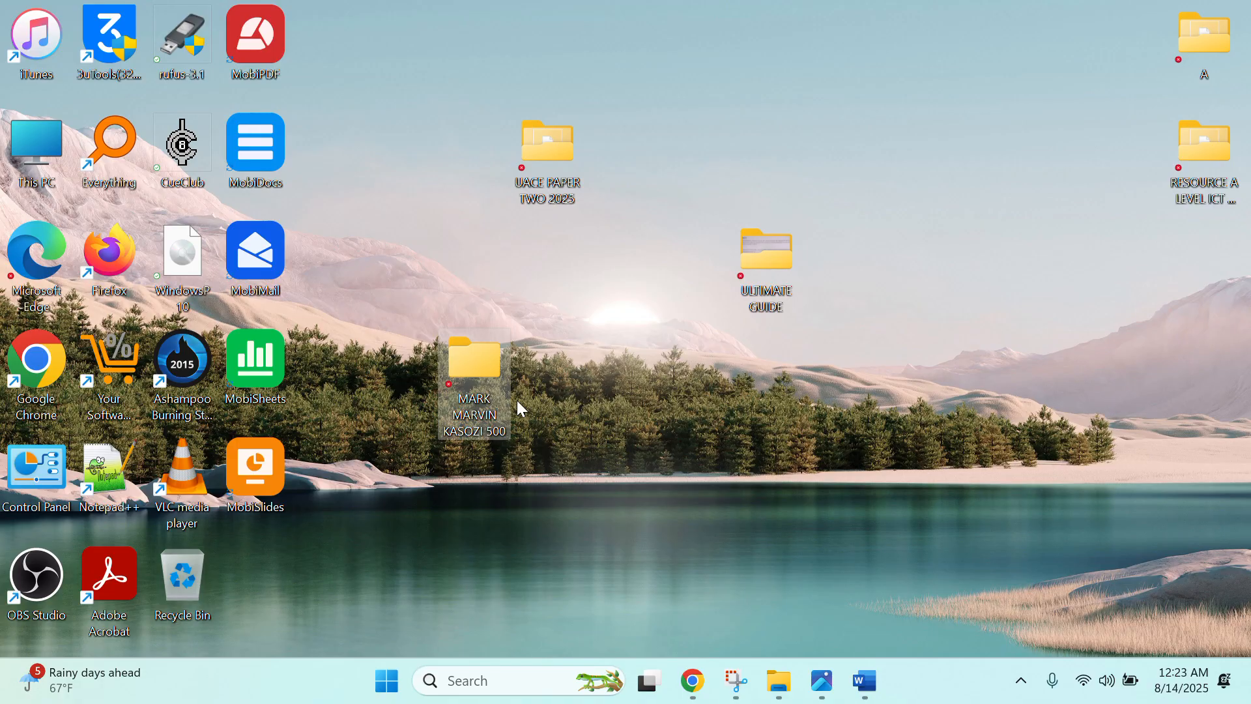
- Inside that folder, create a new blank Microsoft Excel Worksheet file
{"action": "double_click", "coordinate": [468, 400]}
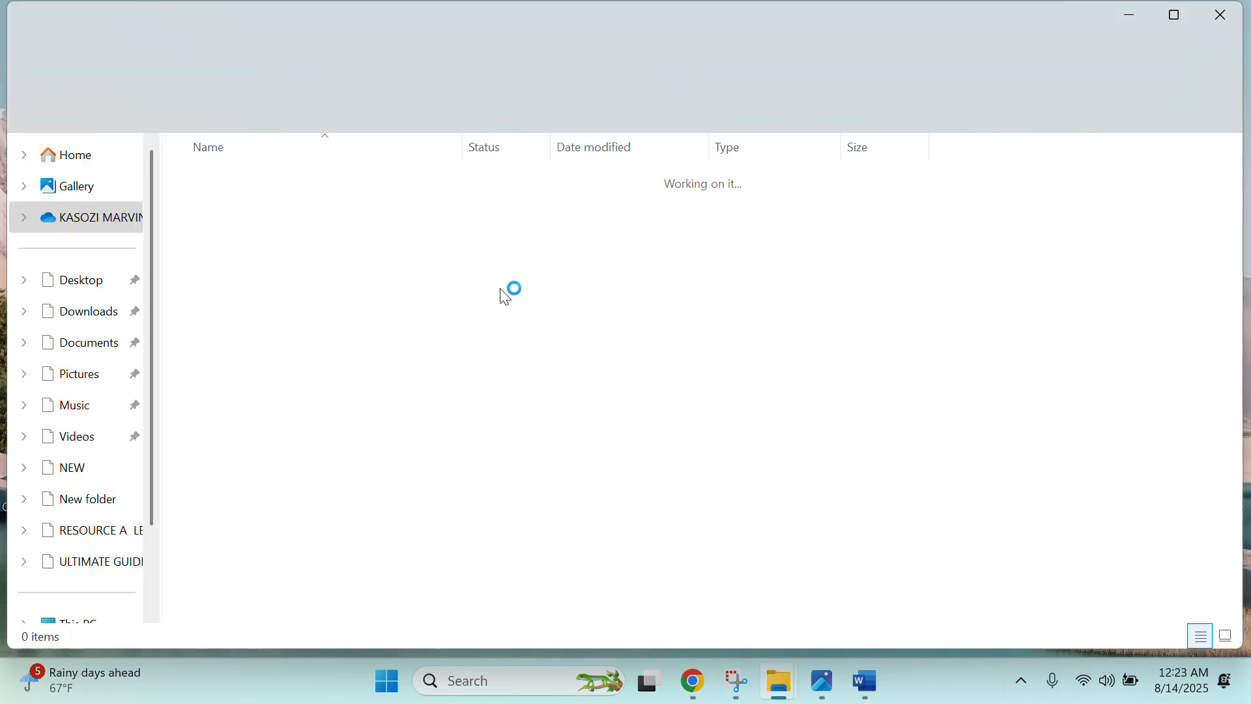
{"action": "right_click", "coordinate": [547, 399]}
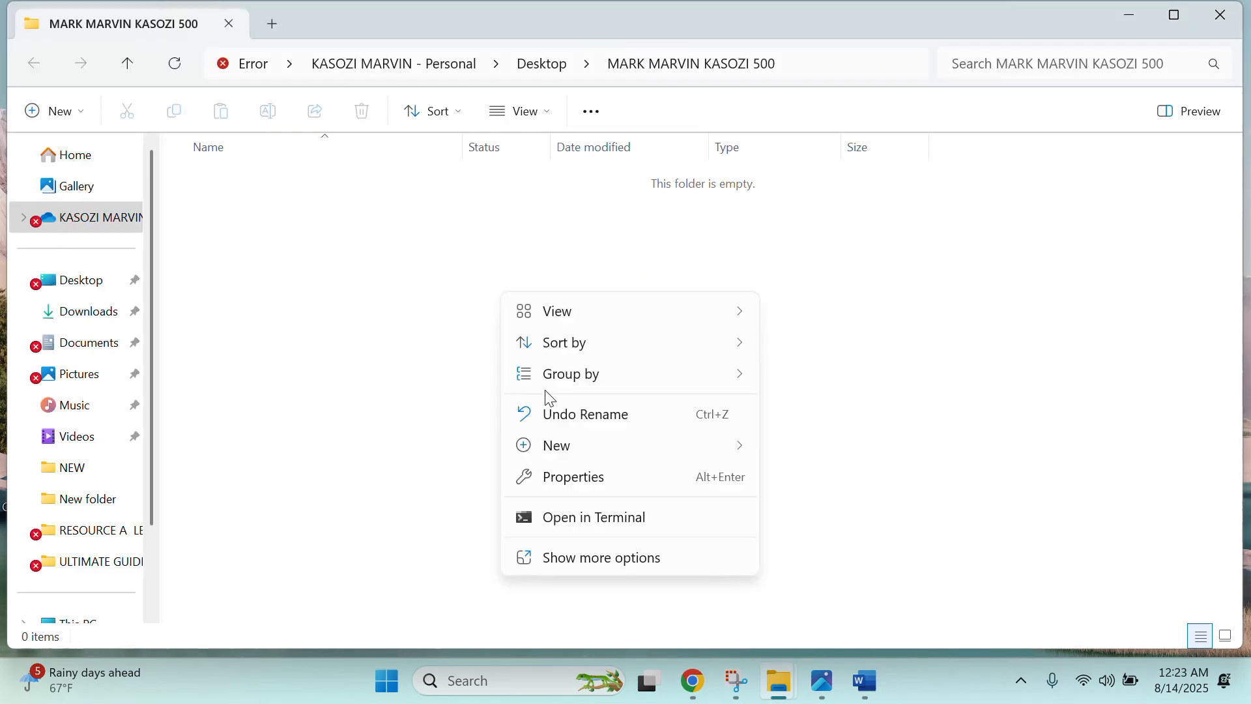
{"action": "left_click", "coordinate": [635, 572]}
{"action": "mouse_move", "coordinate": [674, 619]}
{"action": "left_click", "coordinate": [892, 591]}
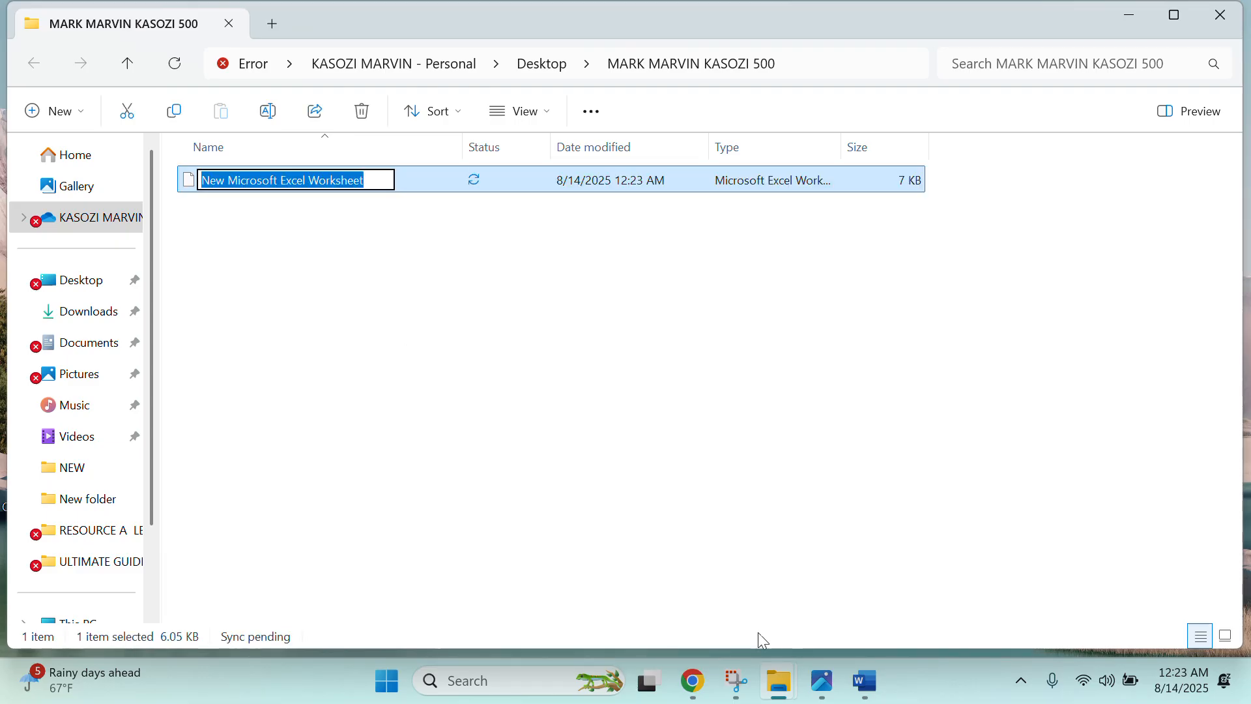
- Check the task image, then open the new worksheet in Excel and maximise it
{"action": "left_click", "coordinate": [821, 682]}
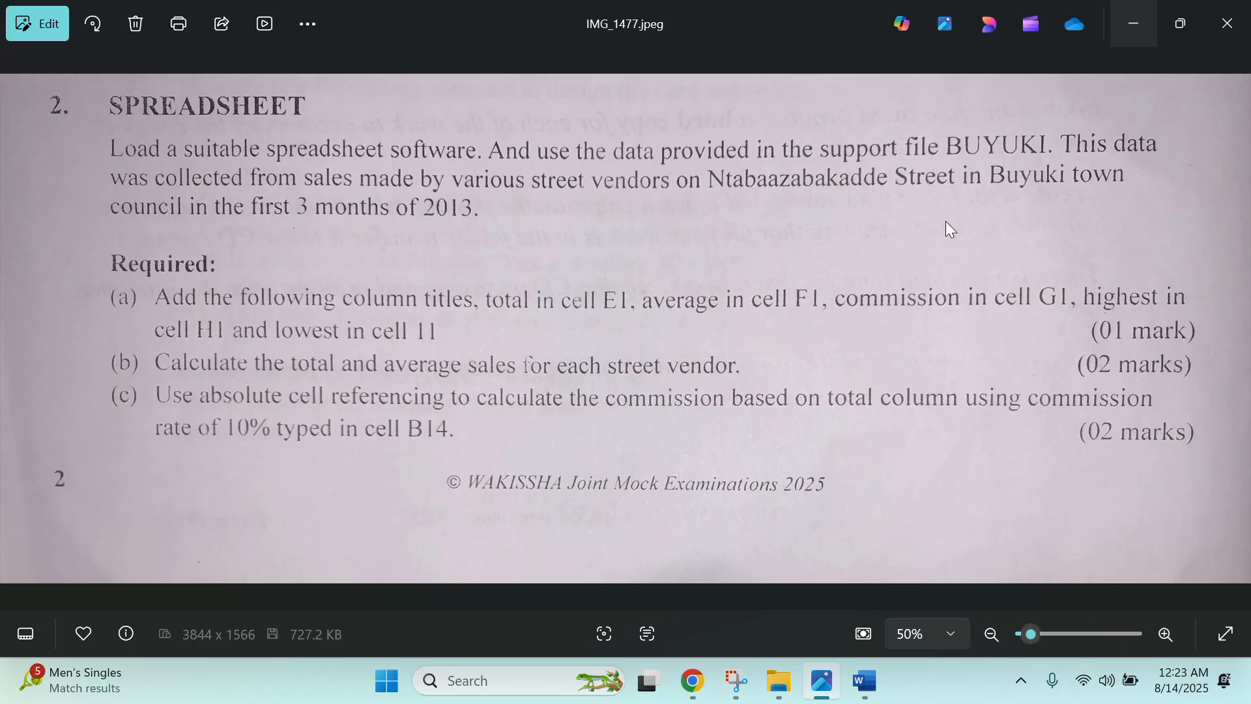
{"action": "left_click", "coordinate": [1134, 11]}
{"action": "double_click", "coordinate": [344, 187]}
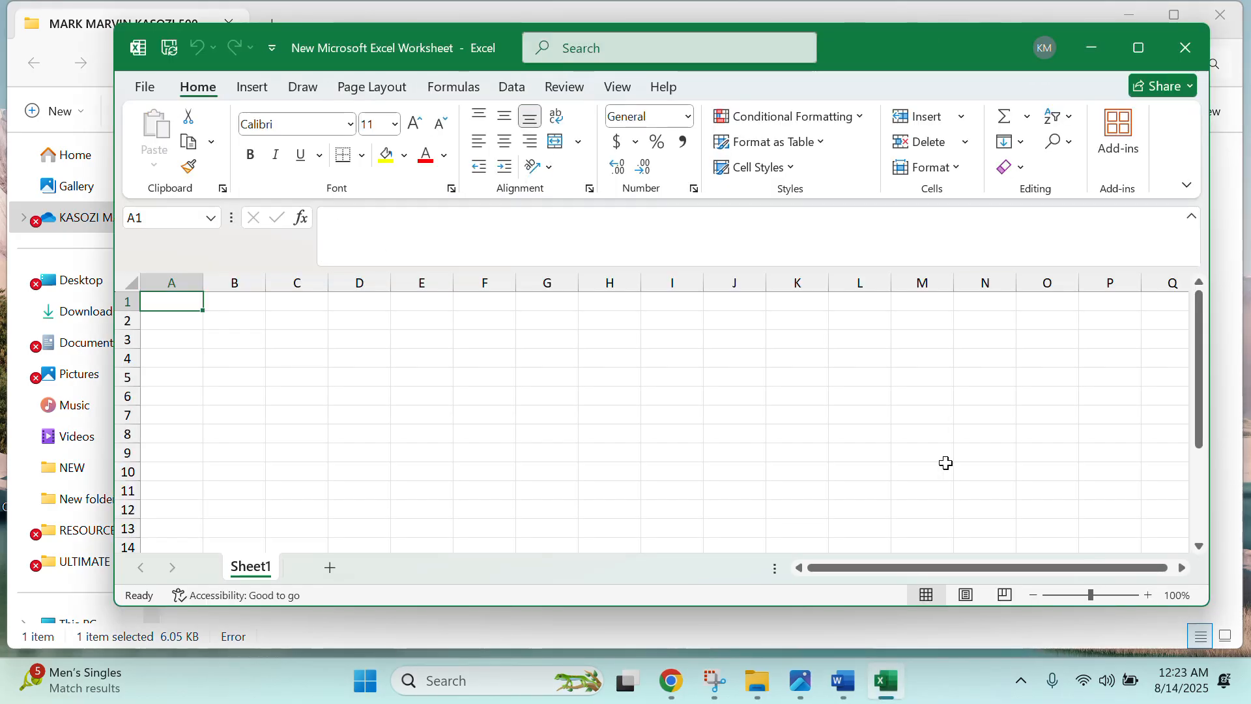
{"action": "left_click", "coordinate": [801, 681]}
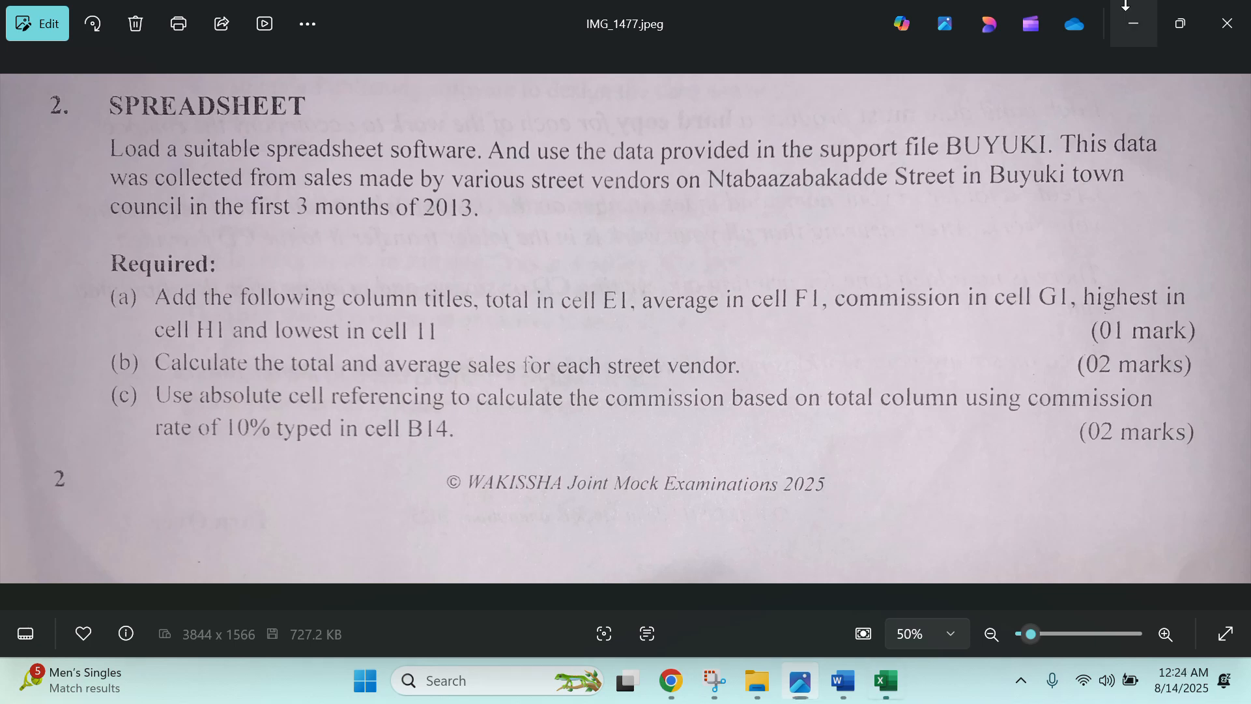
{"action": "left_click", "coordinate": [1133, 23]}
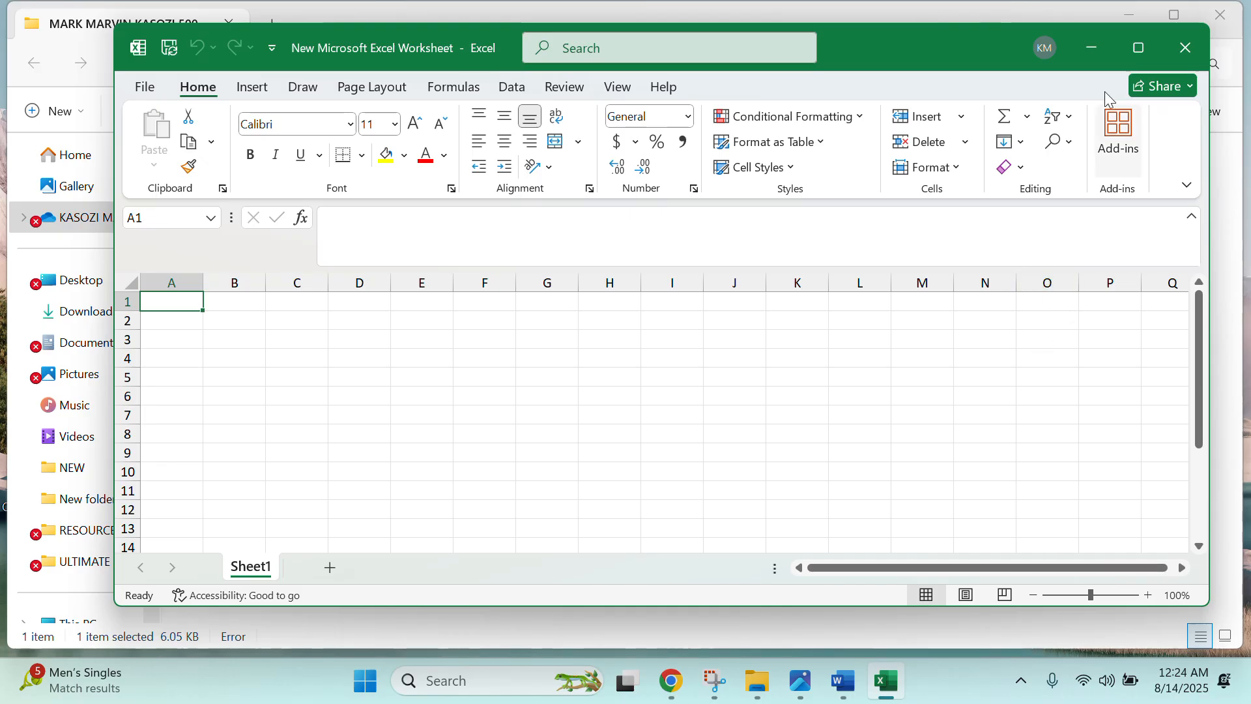
{"action": "left_click", "coordinate": [1138, 48]}
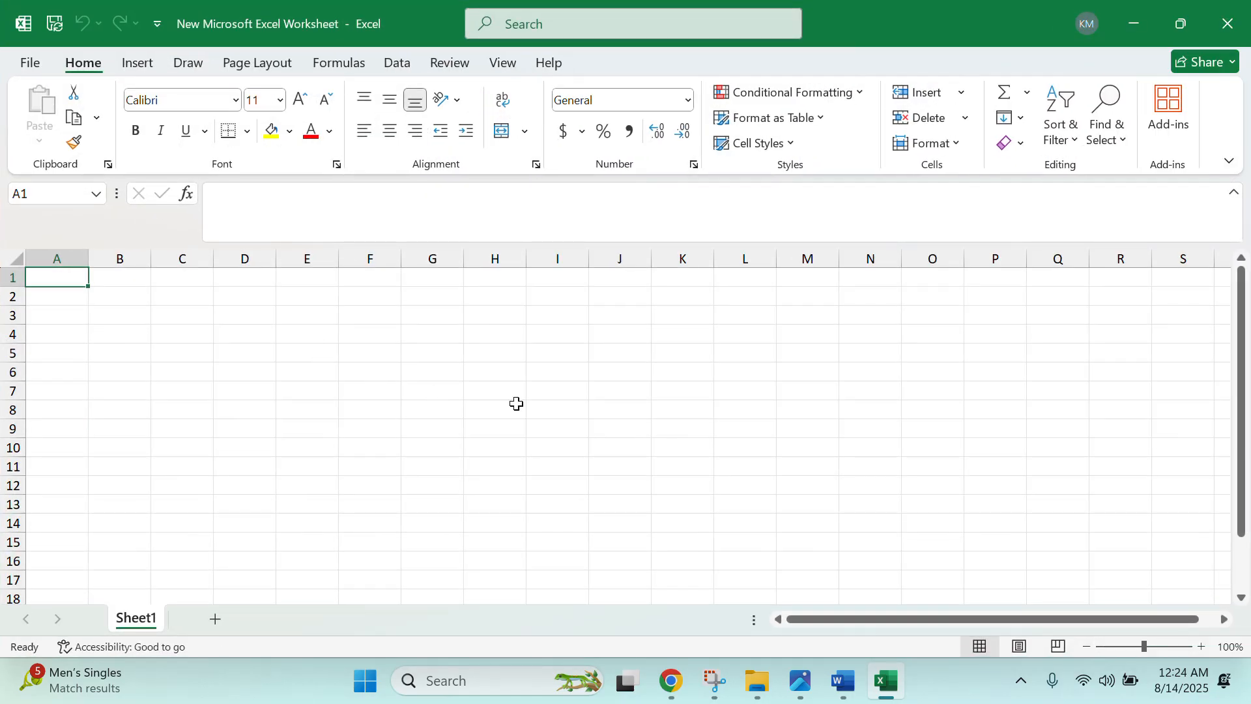
- Copy the BUYUKI table from Word and paste it at A1 with Keep Source Formatting
{"action": "left_click", "coordinate": [832, 692]}
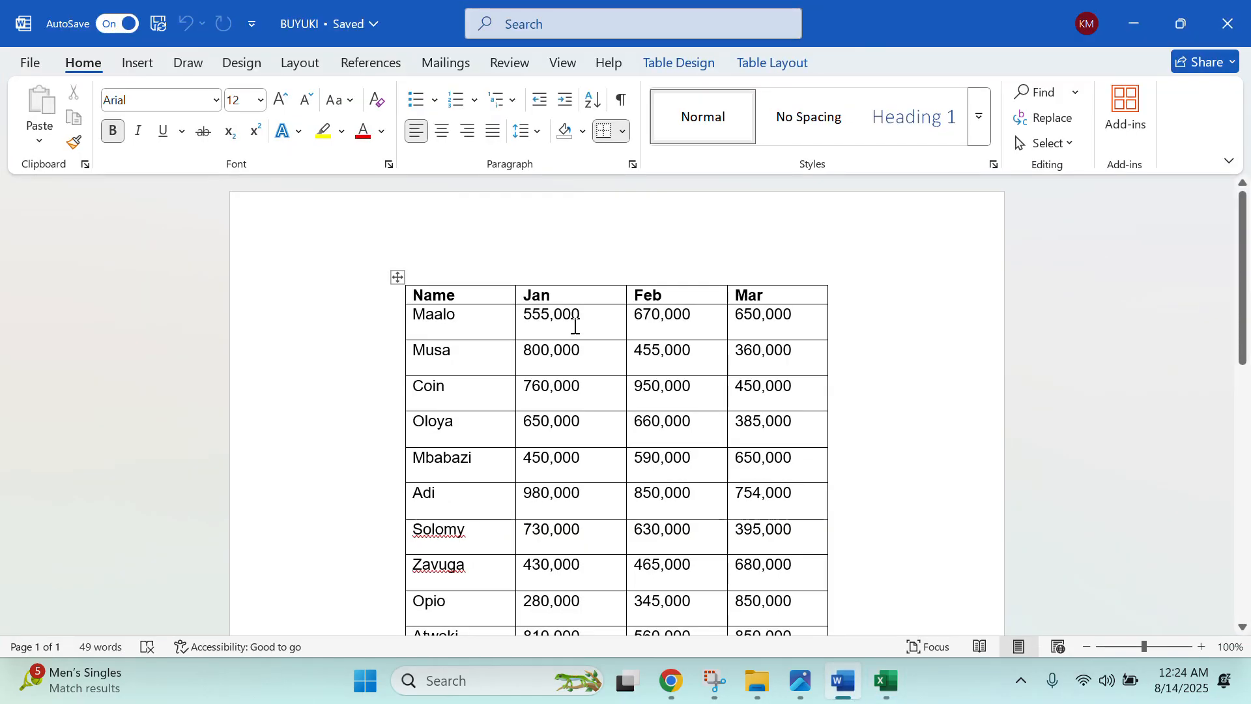
{"action": "right_click", "coordinate": [398, 277]}
{"action": "key", "text": "ctrl+c"}
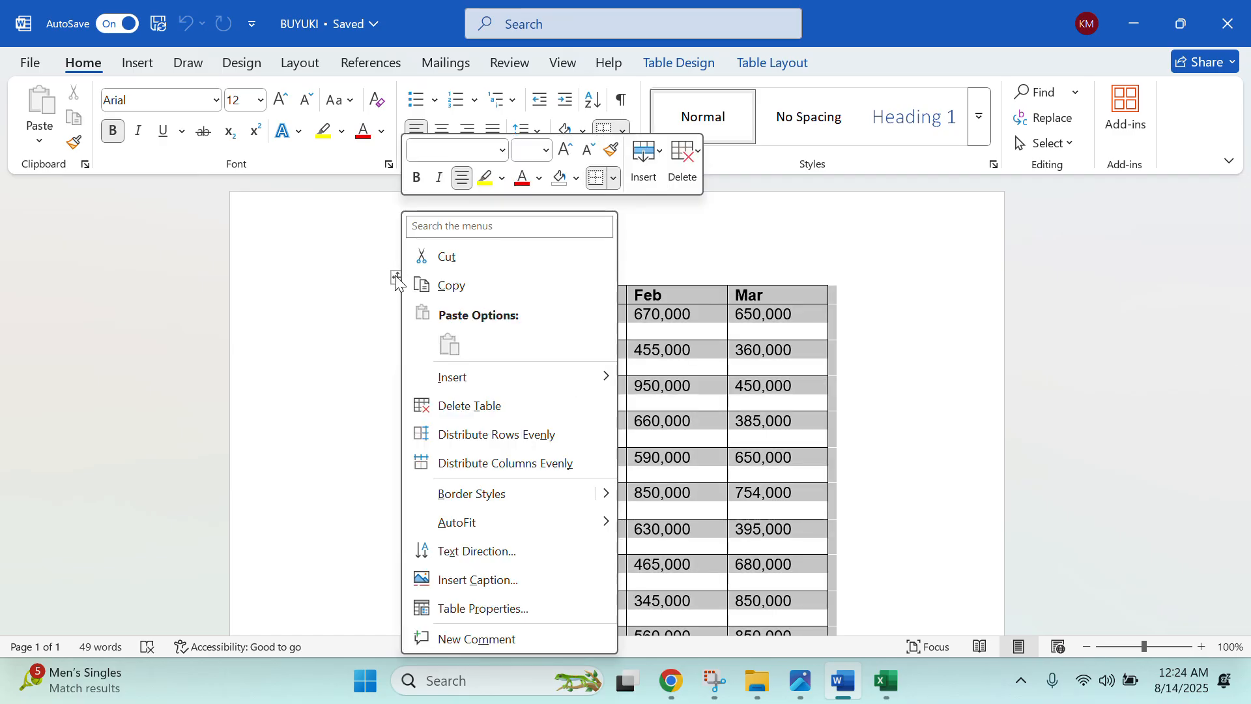
{"action": "left_click", "coordinate": [456, 284]}
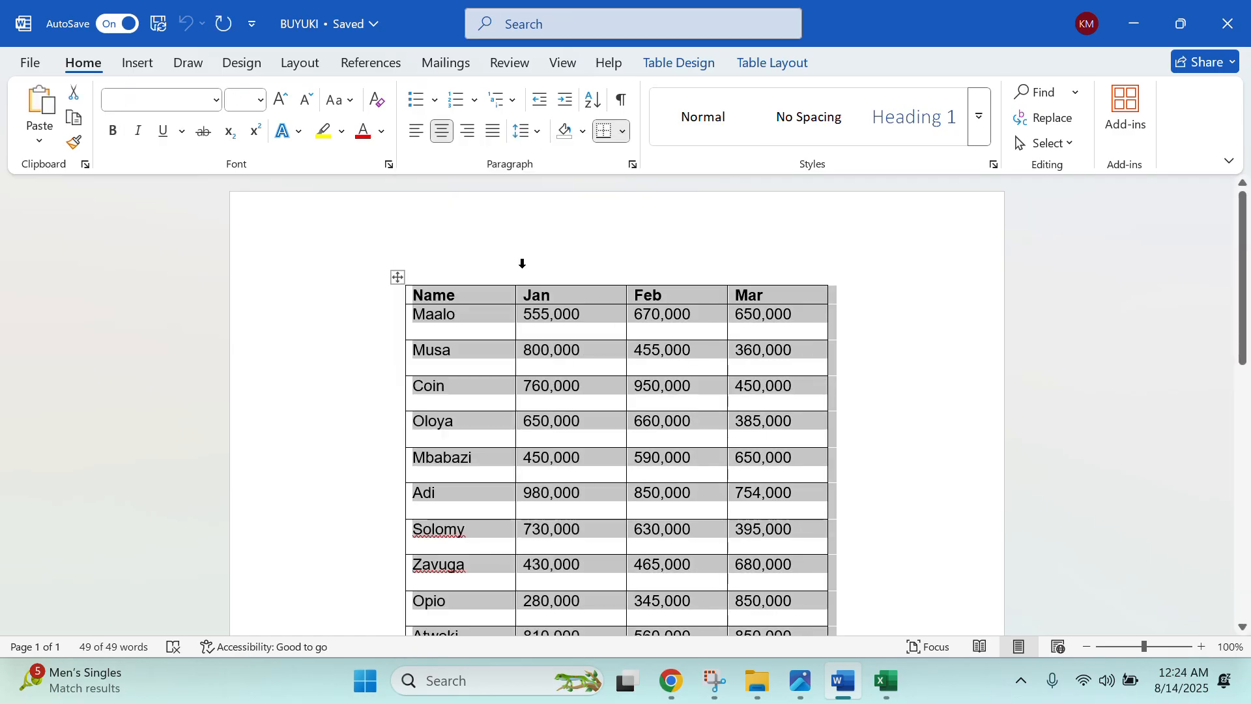
{"action": "left_click", "coordinate": [1120, 36]}
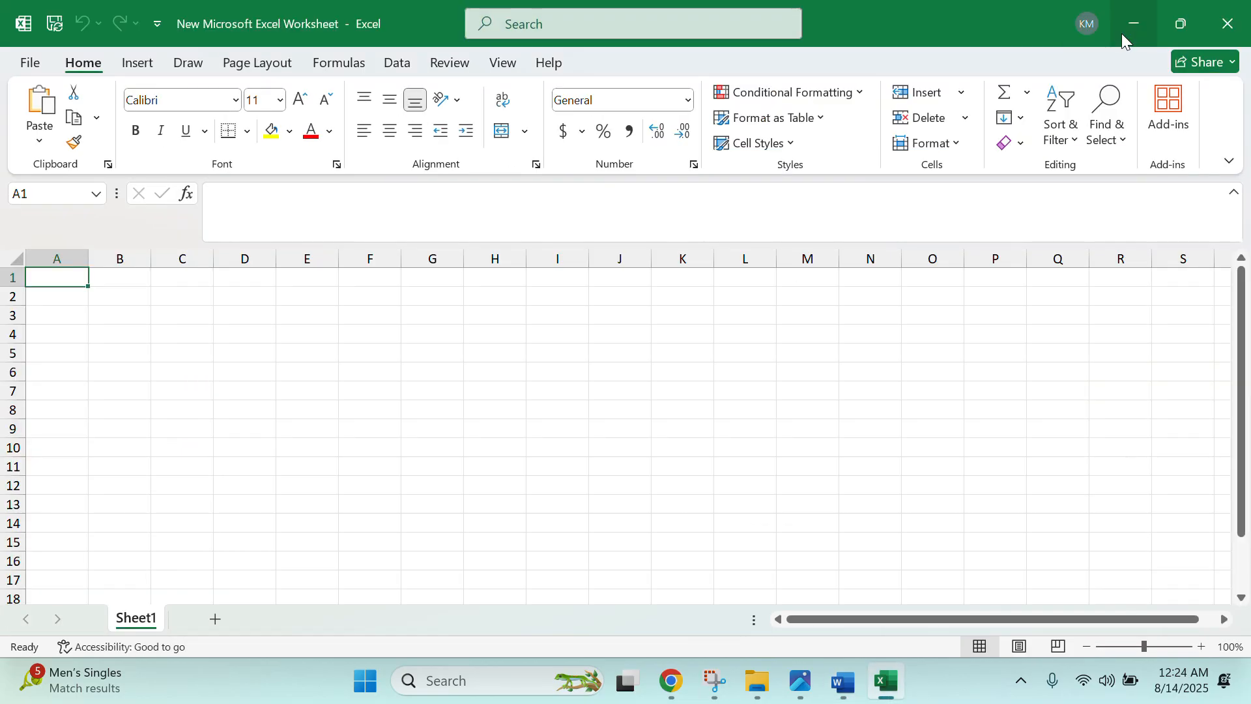
{"action": "right_click", "coordinate": [57, 273]}
{"action": "left_click", "coordinate": [91, 225]}
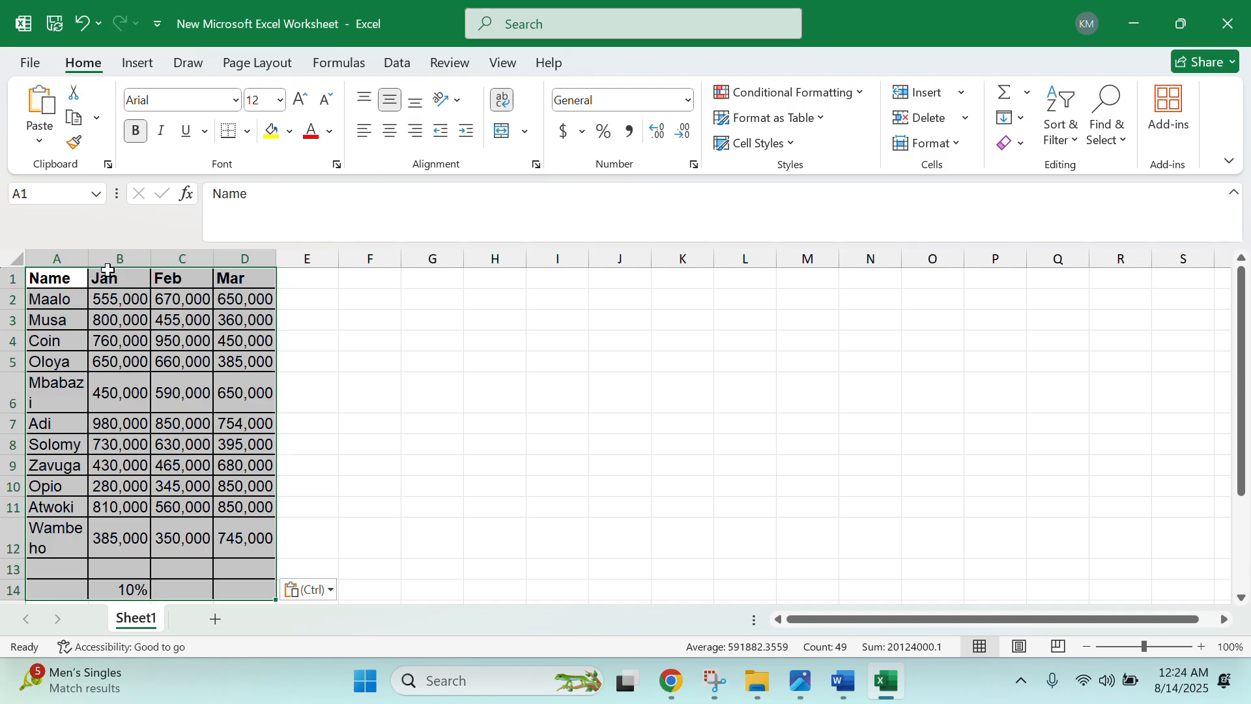
- Widen column A so the vendor names fit on one line
{"action": "left_click_drag", "start_coordinate": [89, 257], "coordinate": [360, 257]}
{"action": "scroll", "coordinate": [386, 362], "scroll_direction": "down", "scroll_amount": 1}
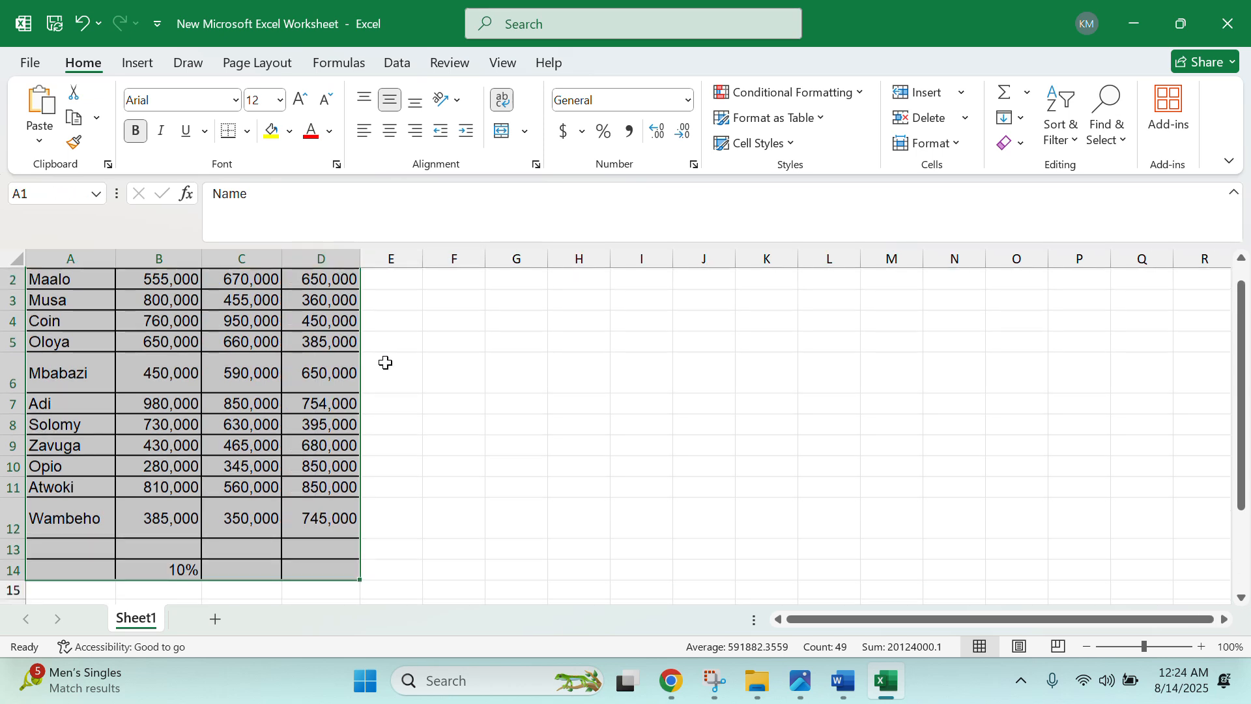
{"action": "scroll", "coordinate": [386, 363], "scroll_direction": "up", "scroll_amount": 1}
{"action": "left_click", "coordinate": [297, 341]}
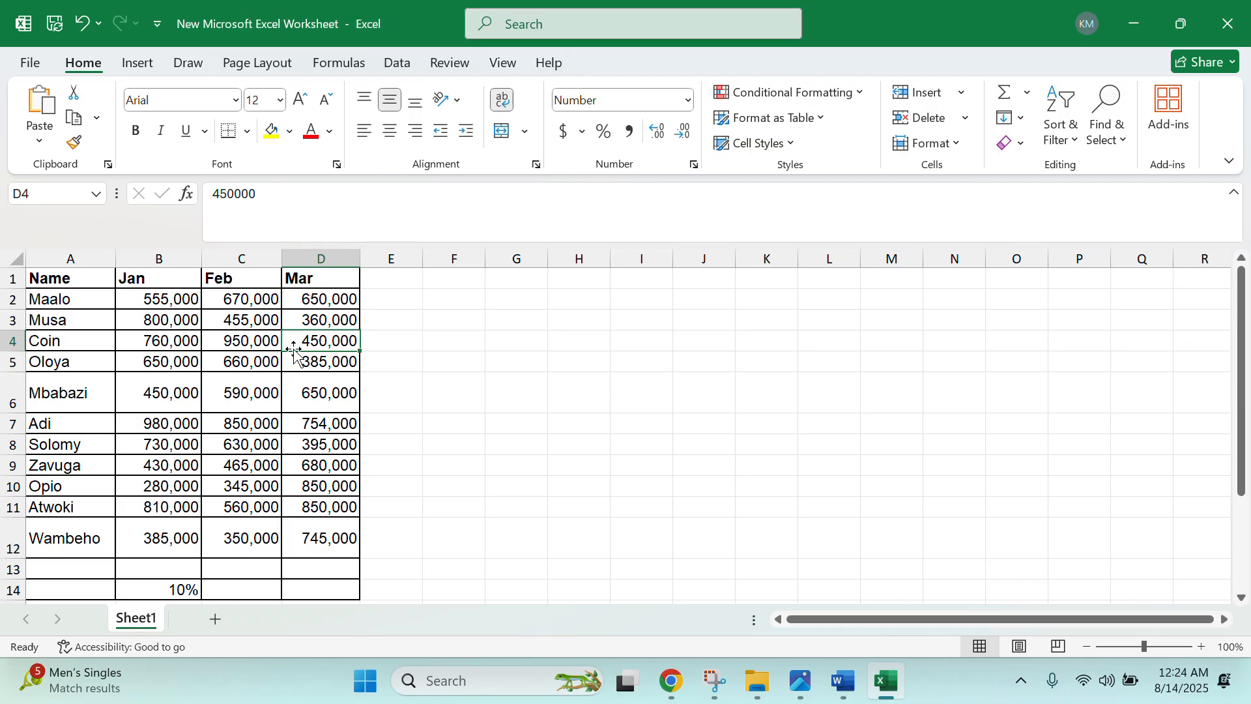
- Close the BUYUKI Word document and bring the IMG_1477 task image back up
{"action": "left_click", "coordinate": [841, 685]}
{"action": "left_click", "coordinate": [1227, 24]}
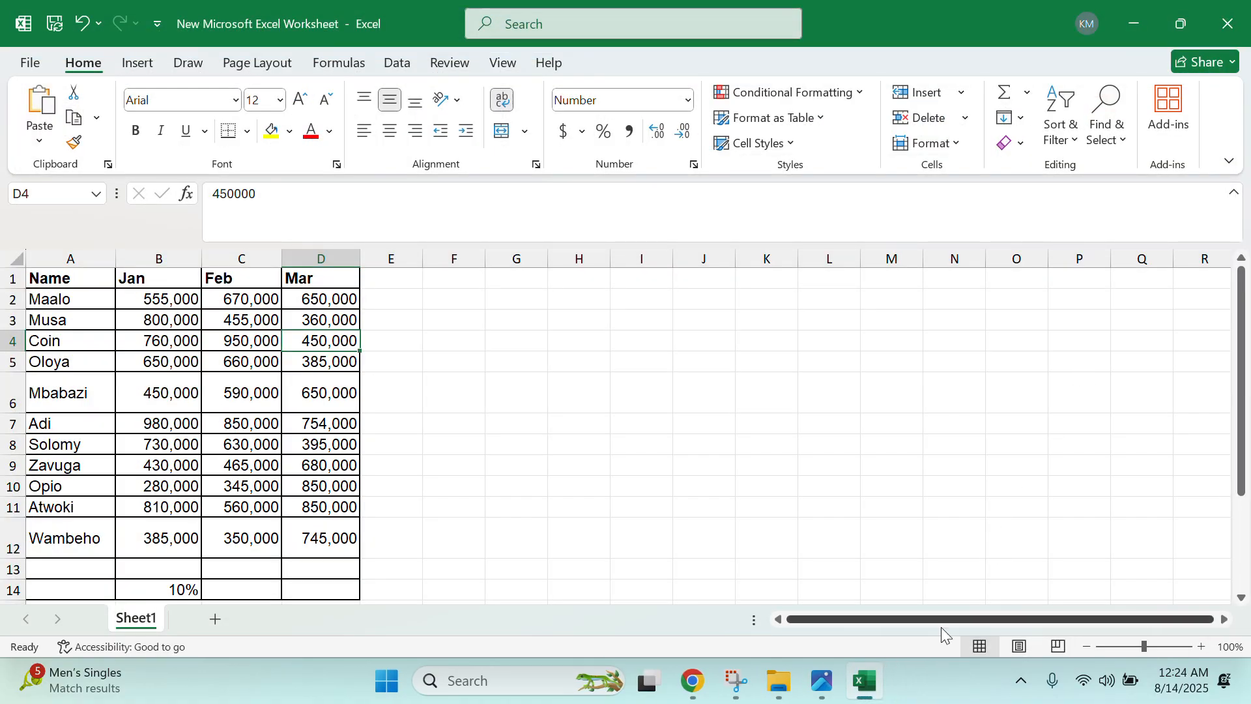
{"action": "mouse_move", "coordinate": [883, 694]}
{"action": "mouse_move", "coordinate": [832, 688]}
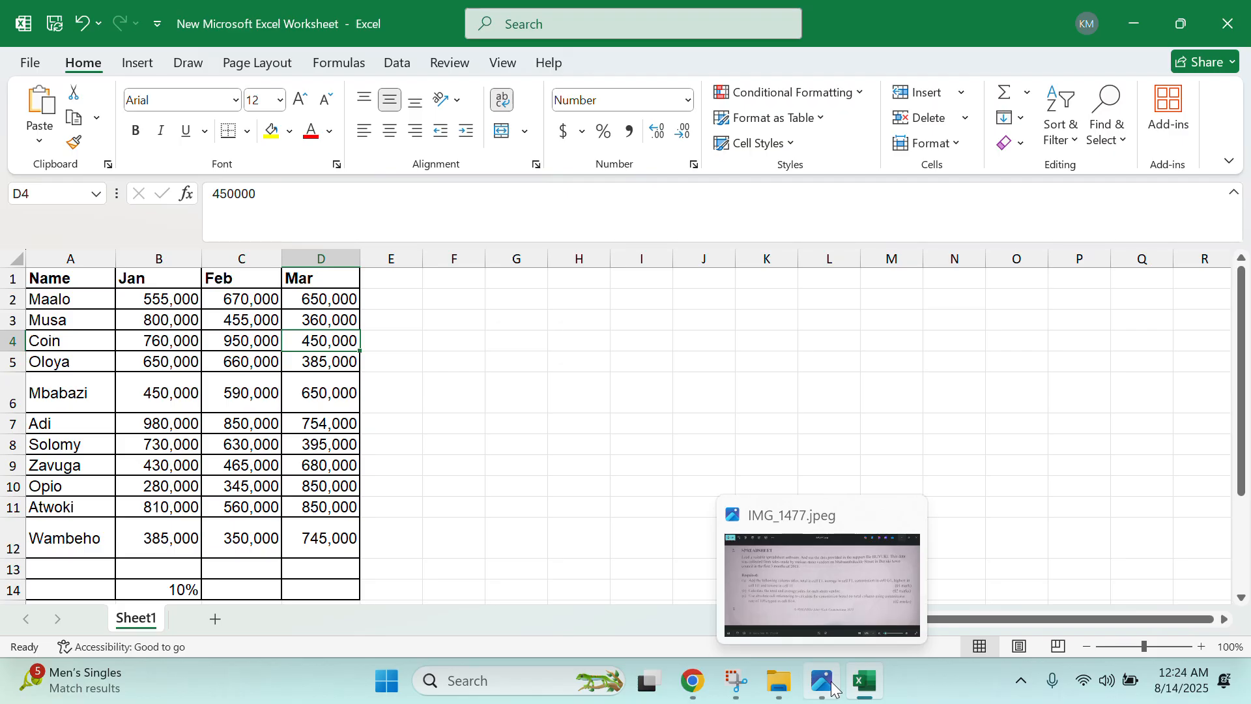
{"action": "mouse_move", "coordinate": [775, 684]}
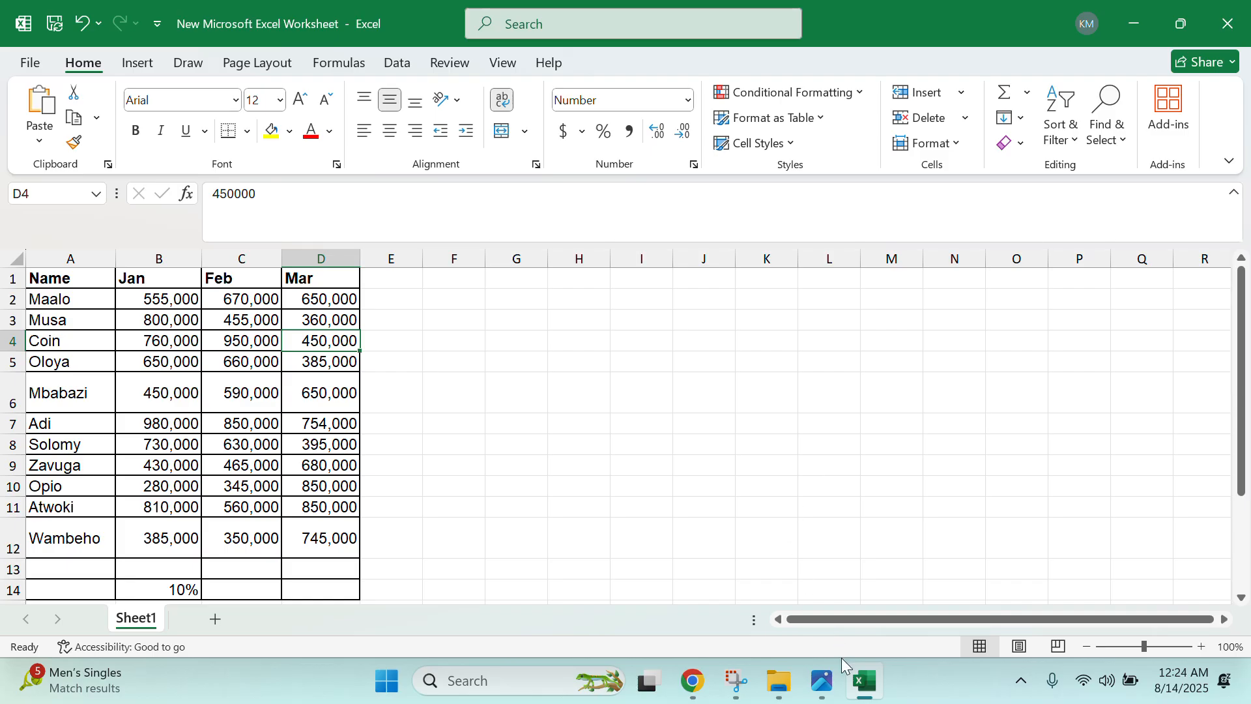
{"action": "left_click", "coordinate": [815, 689]}
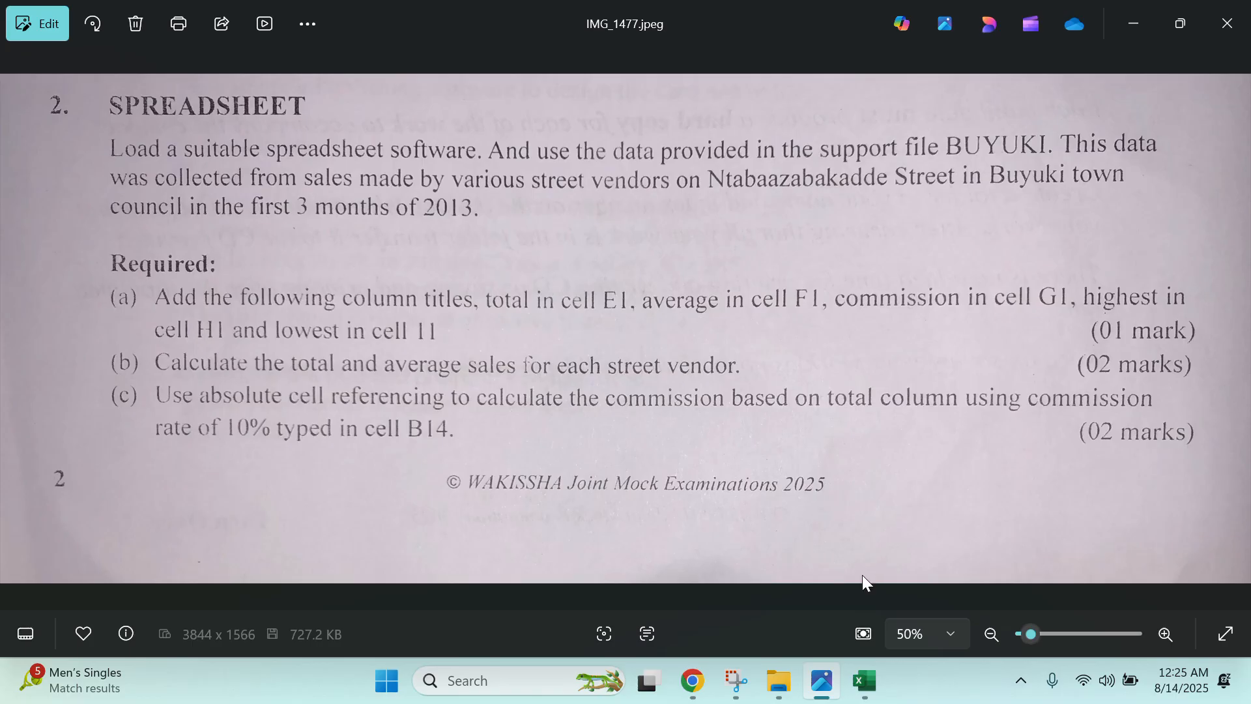
{"action": "left_click", "coordinate": [865, 681]}
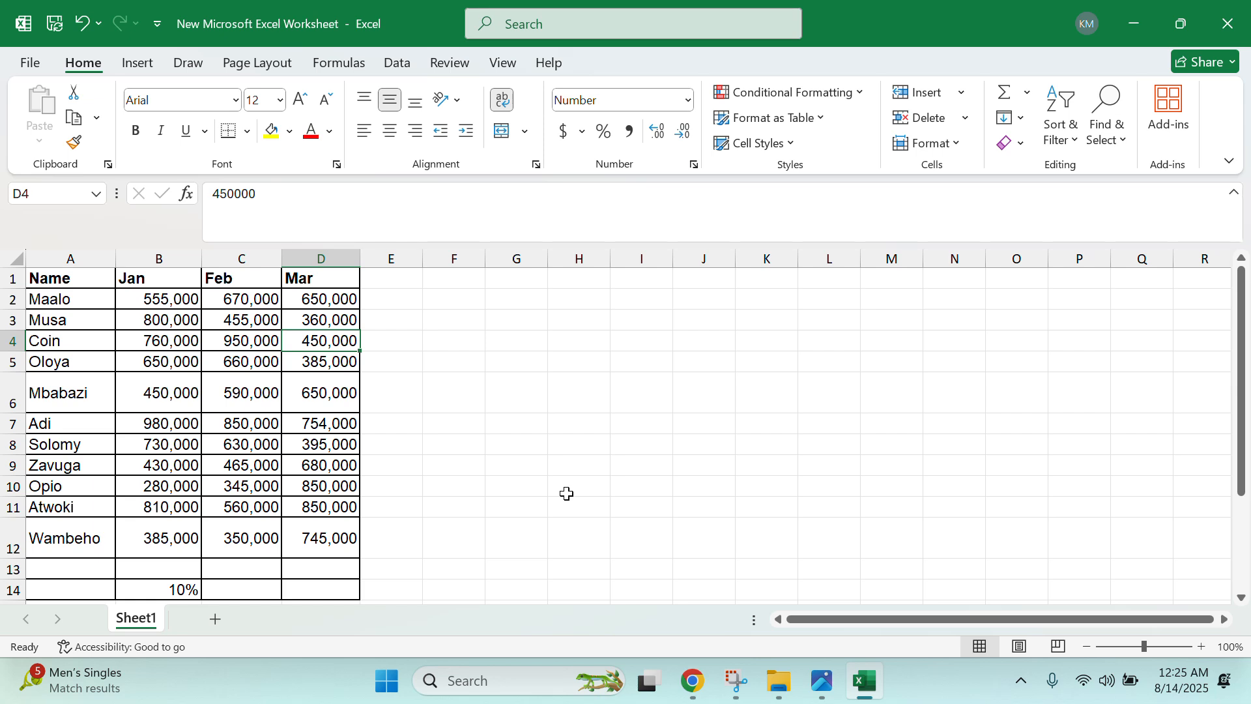
- Enter the headings TOTAL, AVERAGE, COMMISSION, HIGHEST and LOWEST across E1:I1
{"action": "left_click", "coordinate": [415, 295]}
{"action": "left_click", "coordinate": [404, 275]}
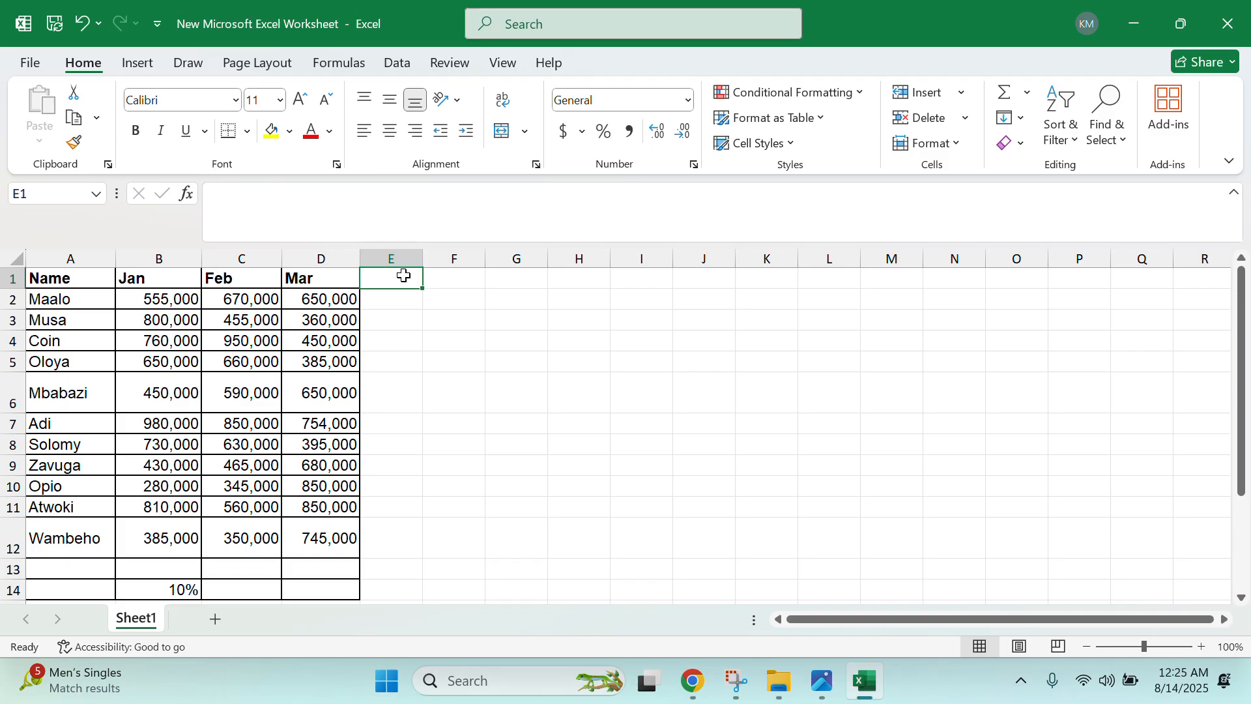
{"action": "double_click", "coordinate": [404, 275]}
{"action": "type", "text": "TOTAL"}
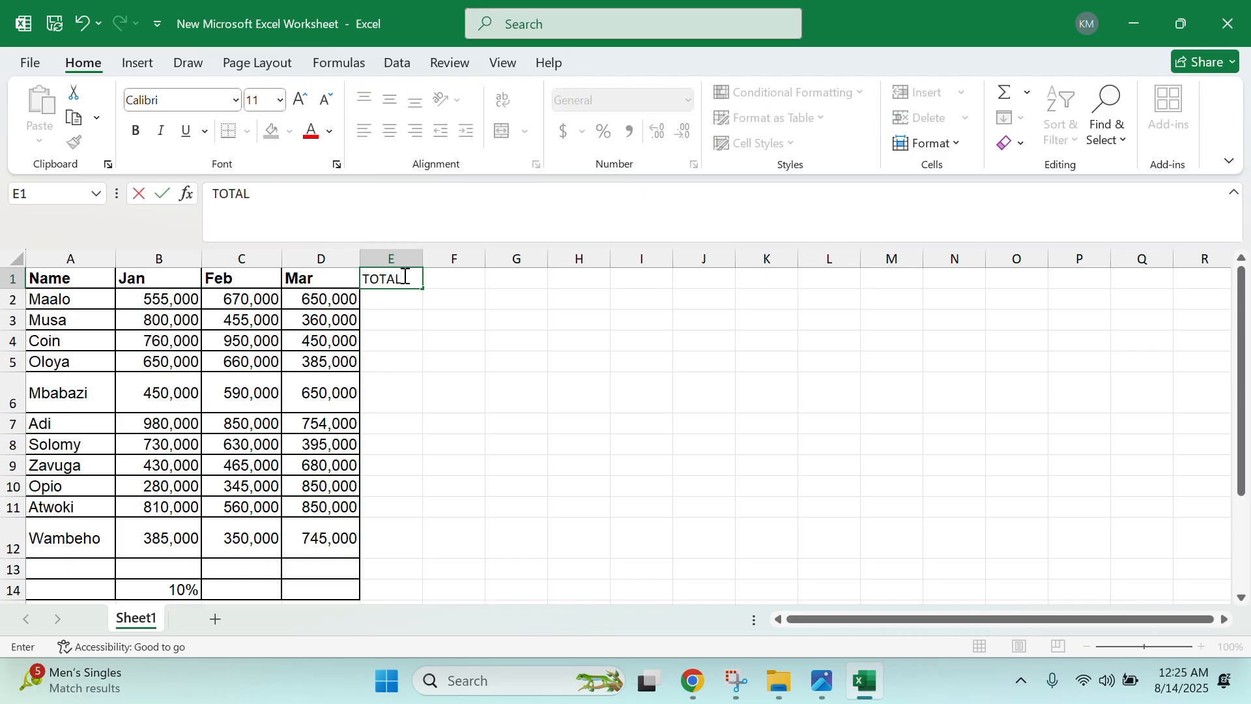
{"action": "key", "text": "Tab"}
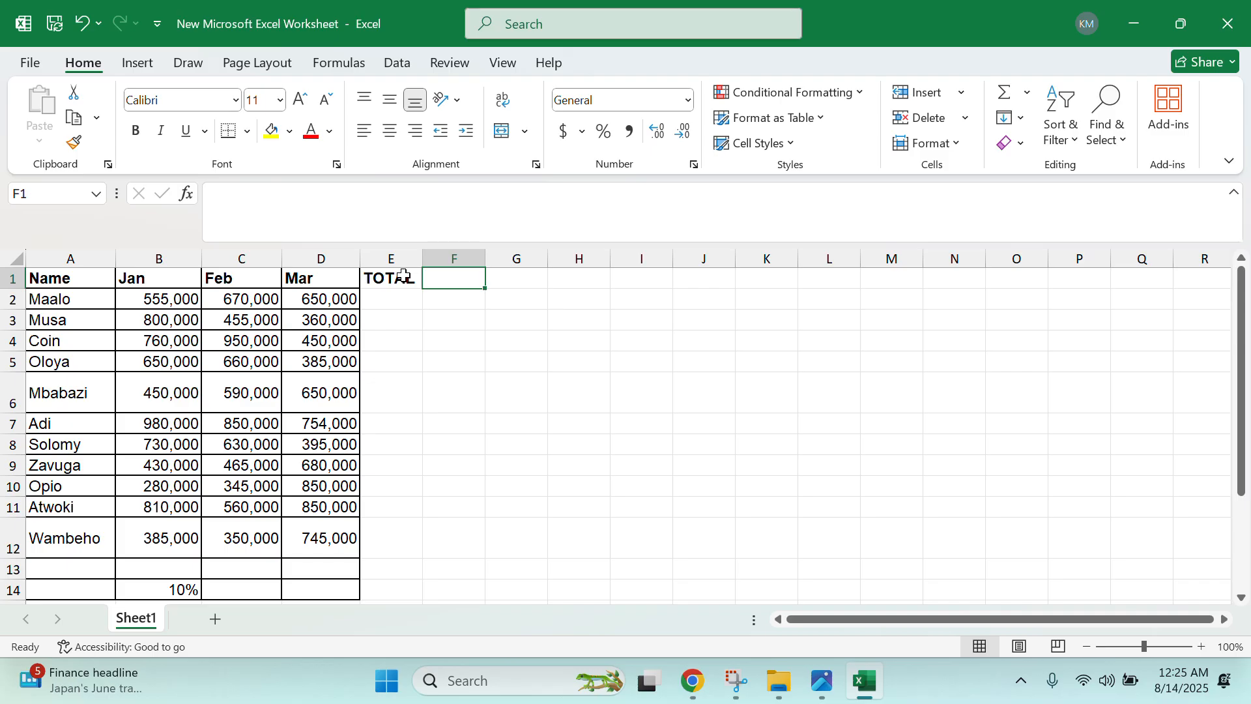
{"action": "type", "text": "AVERAGE"}
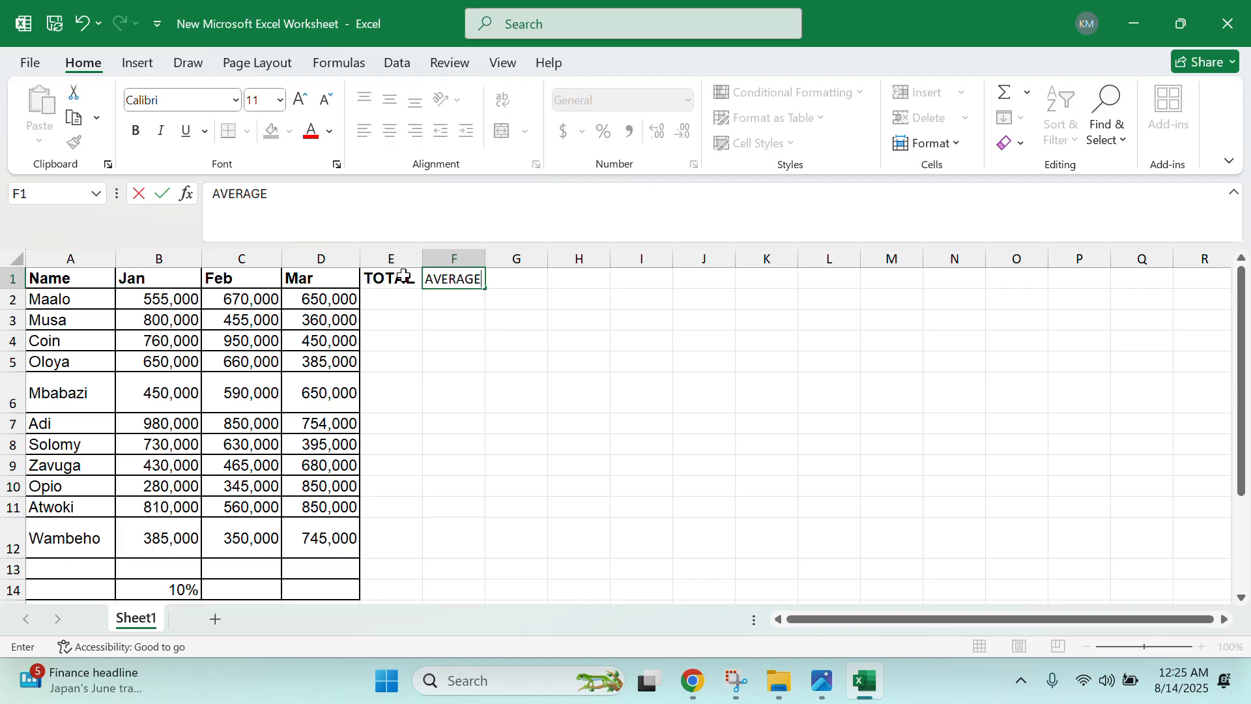
{"action": "key", "text": "Tab"}
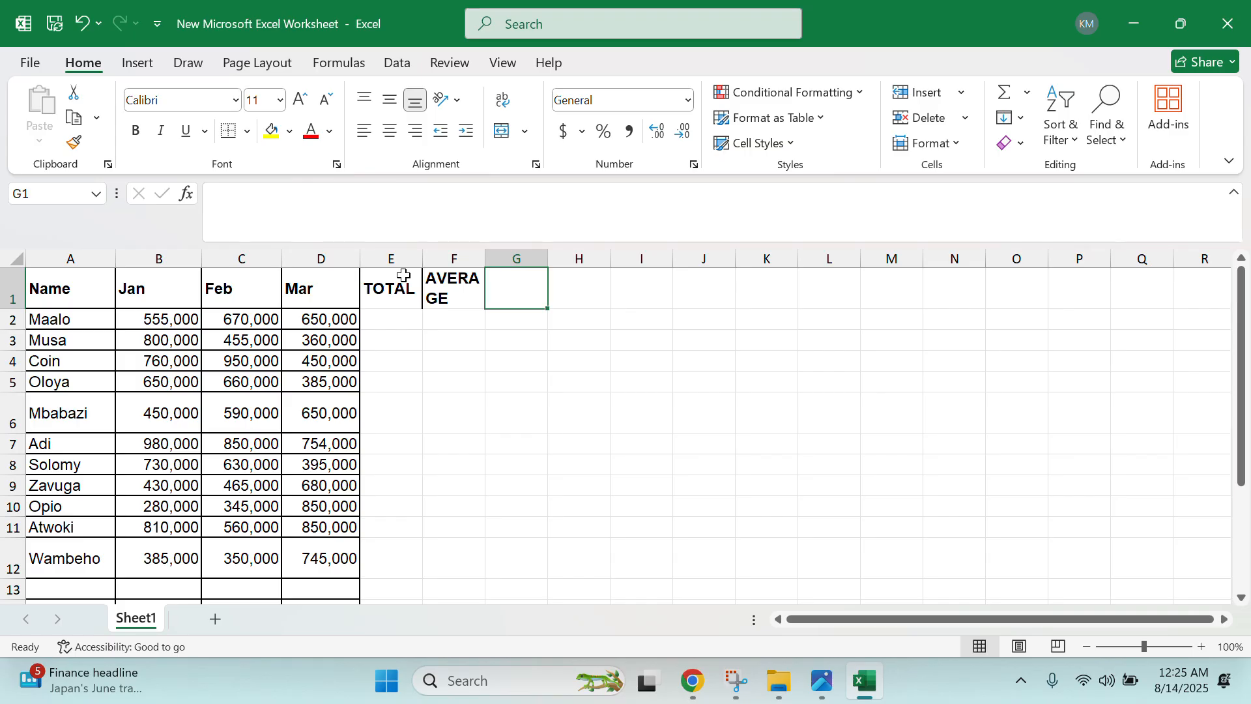
{"action": "type", "text": "COMMI"}
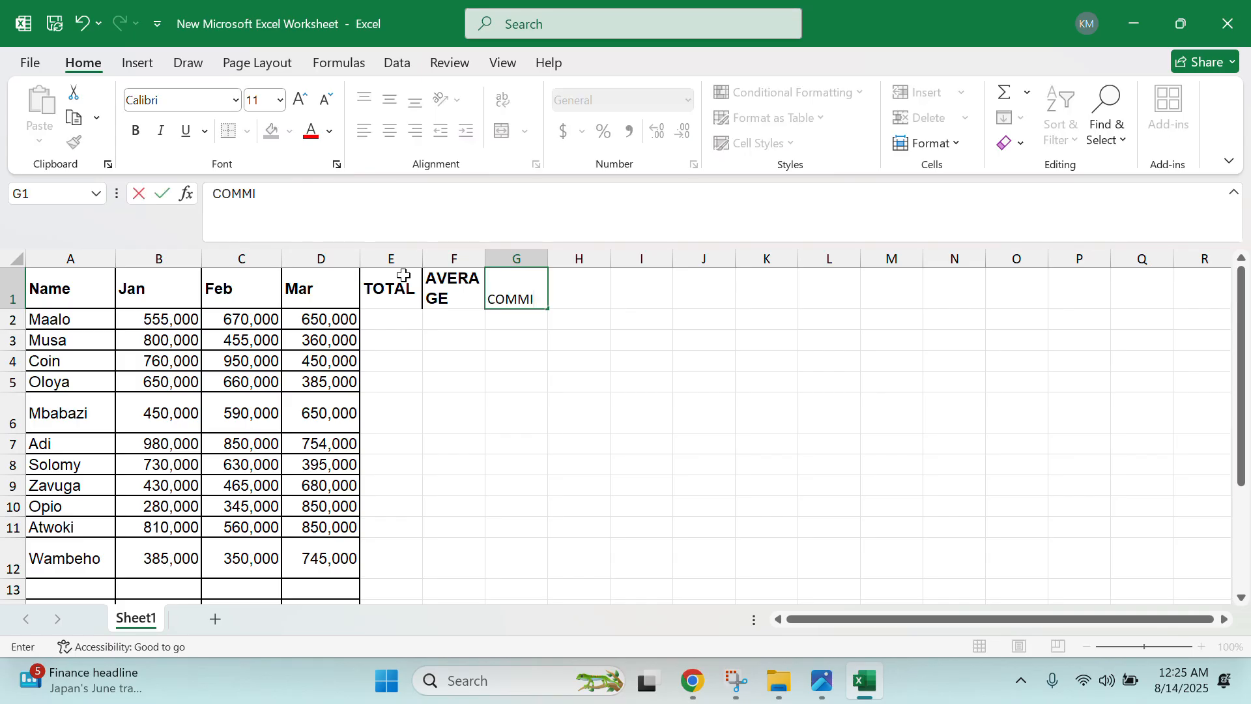
{"action": "type", "text": "SSION"}
{"action": "key", "text": "Tab"}
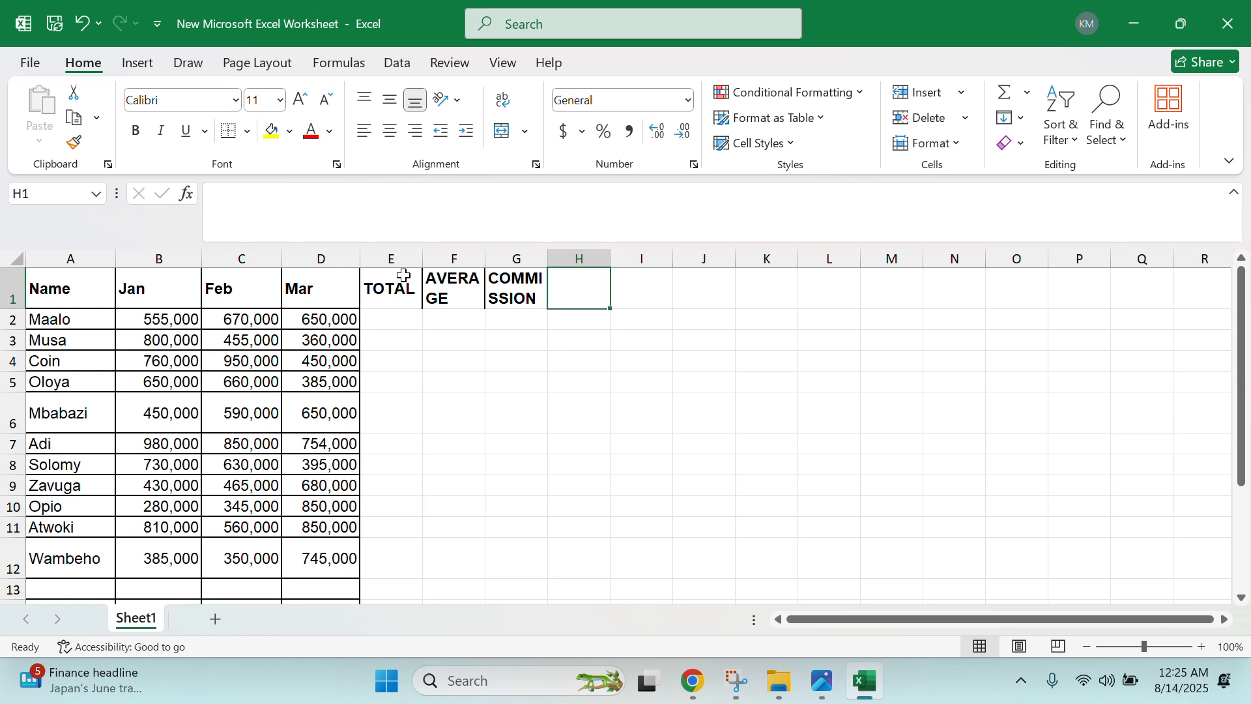
{"action": "type", "text": "HIGHEST"}
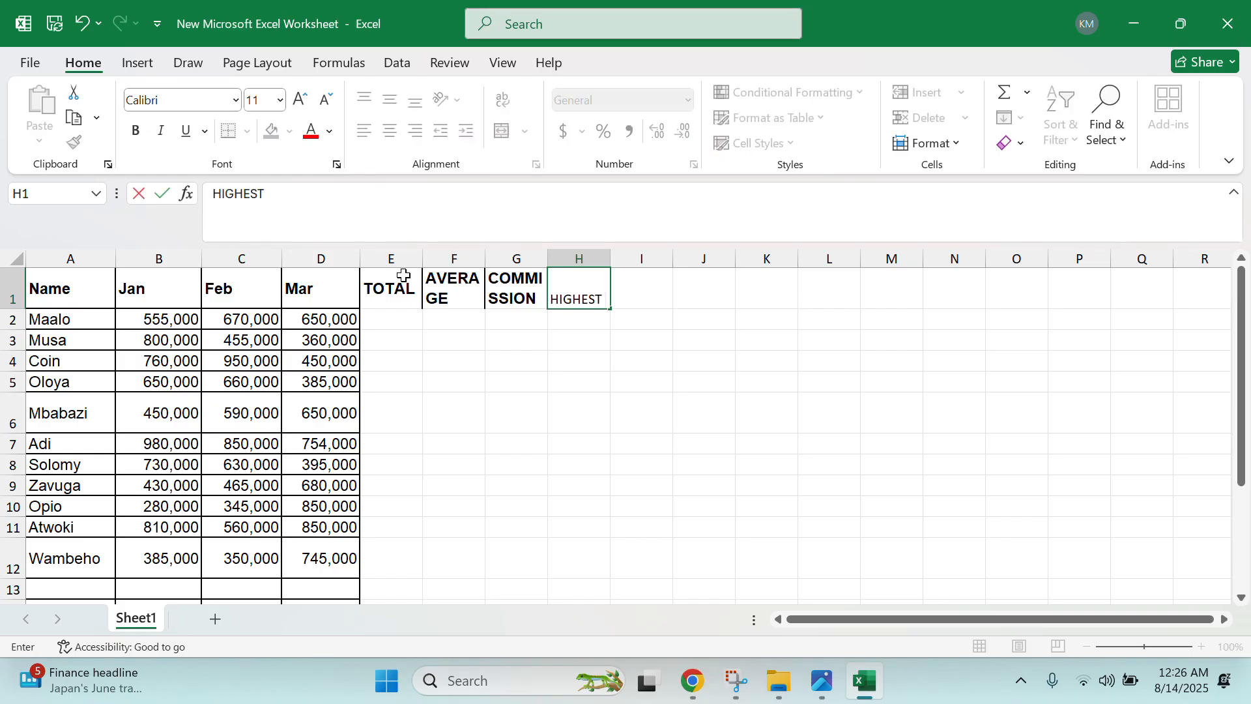
{"action": "key", "text": "Tab"}
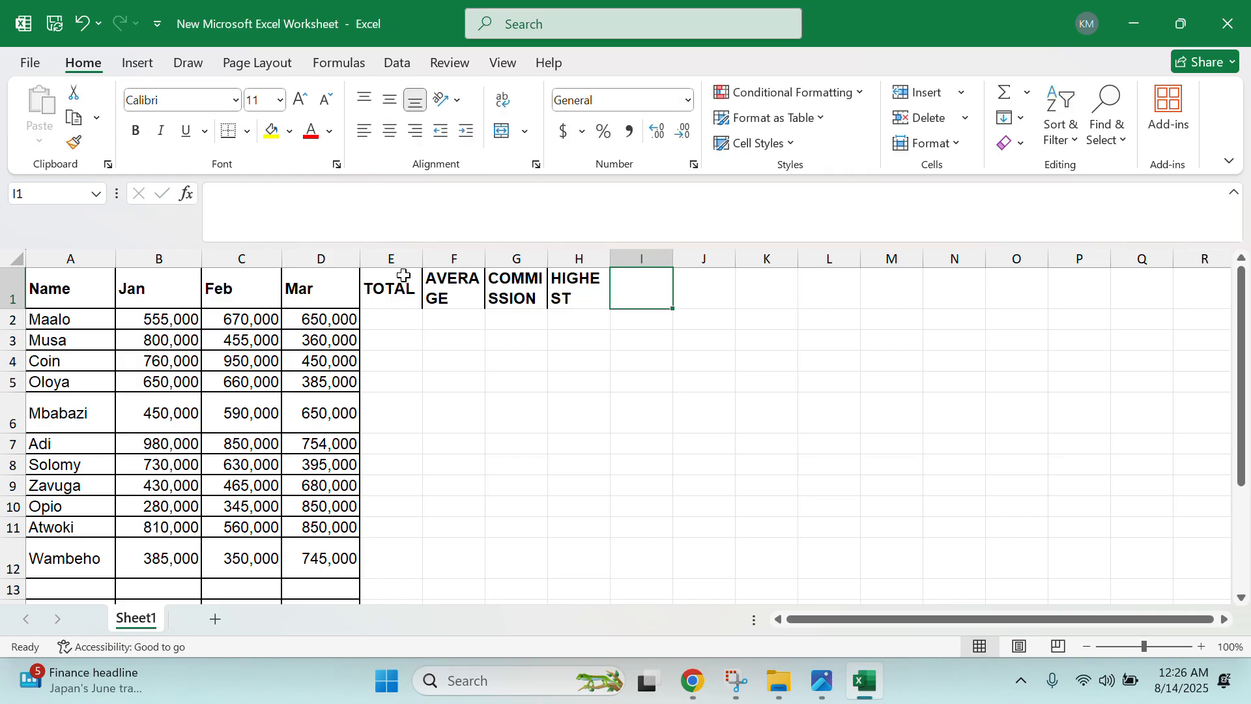
{"action": "type", "text": "LOWEST"}
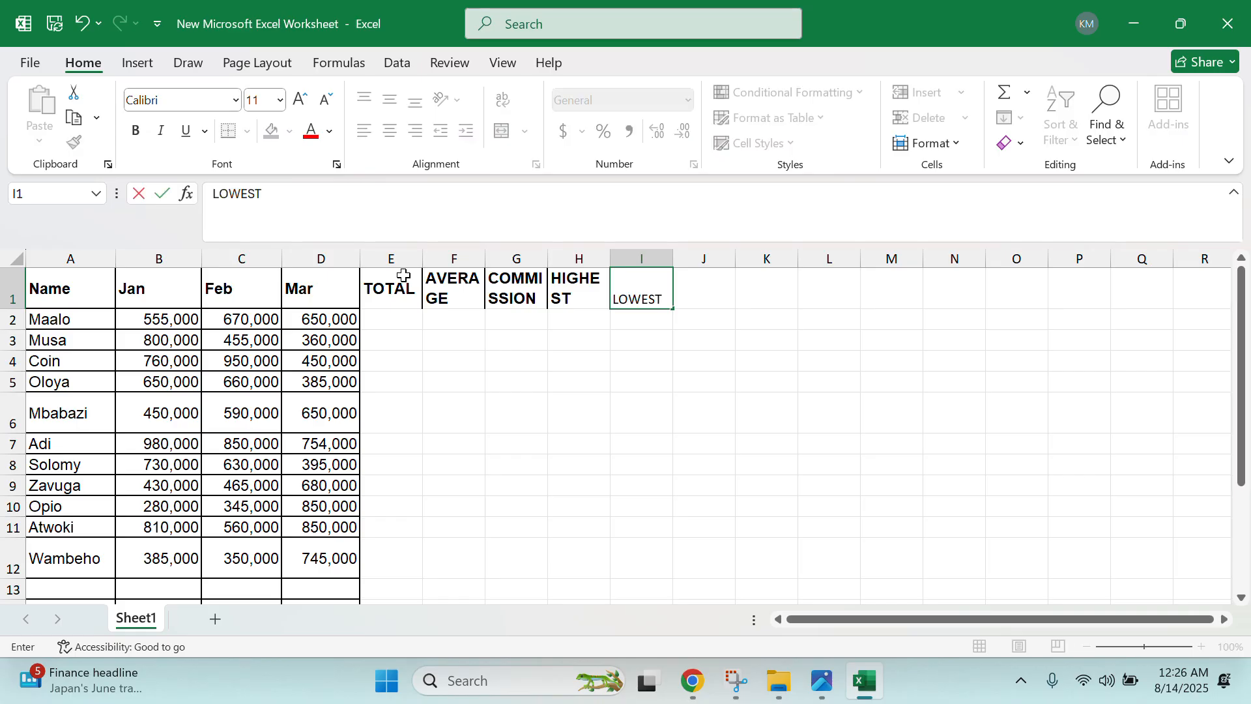
{"action": "key", "text": "Left"}
{"action": "key", "text": "Left"}
{"action": "key", "text": "Left"}
{"action": "key", "text": "Left"}
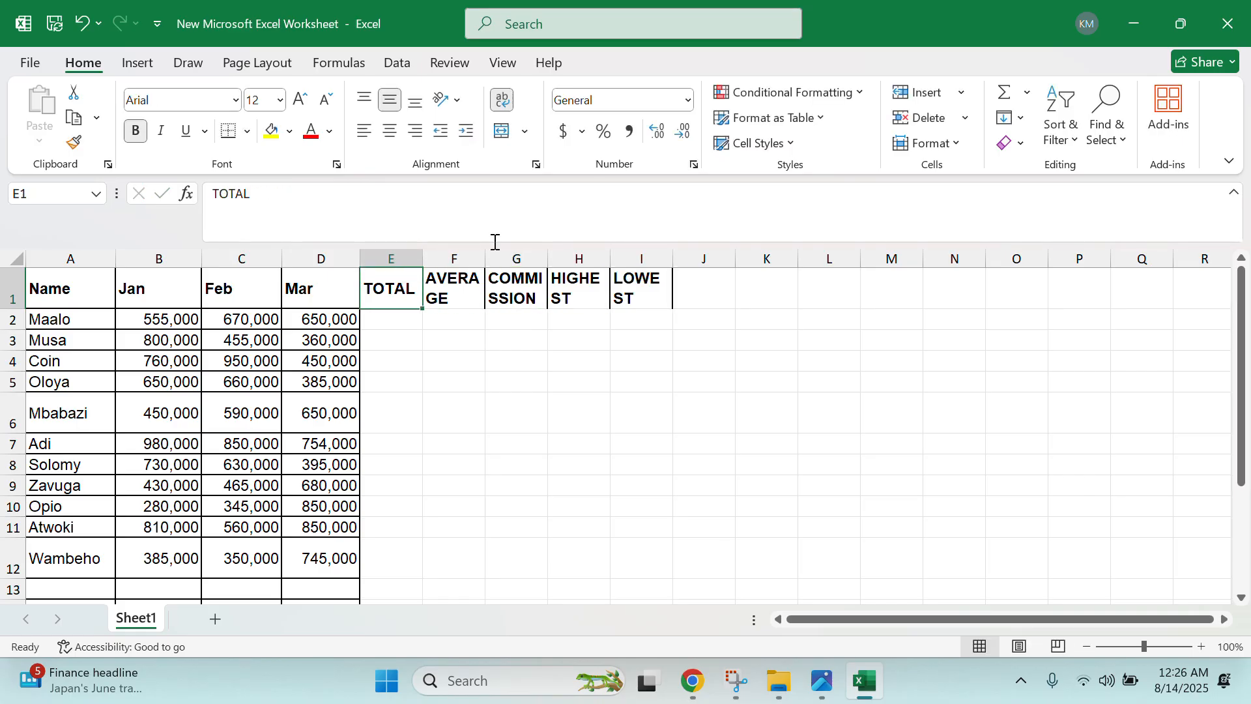
- Widen columns E and F so the TOTAL and AVERAGE headings fit
{"action": "left_click_drag", "start_coordinate": [486, 258], "coordinate": [811, 256]}
{"action": "left_click_drag", "start_coordinate": [423, 259], "coordinate": [430, 261]}
{"action": "left_click", "coordinate": [442, 289]}
{"action": "left_click", "coordinate": [474, 324]}
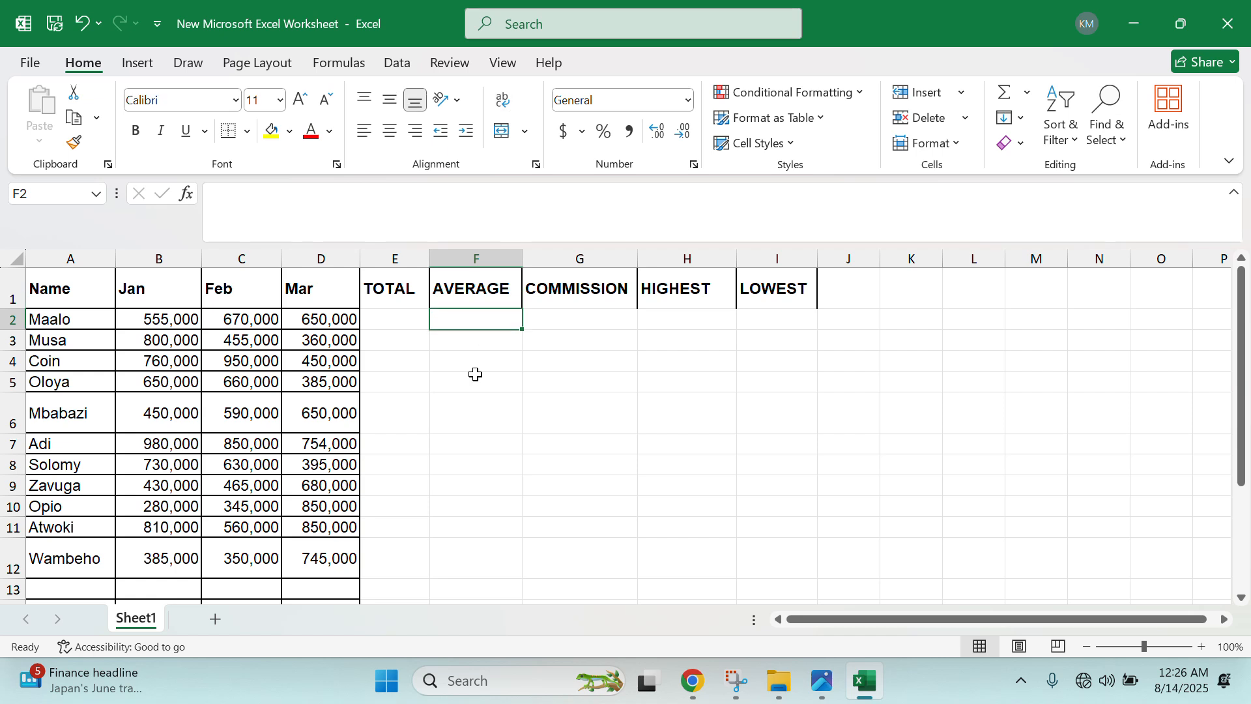
{"action": "left_click", "coordinate": [821, 680]}
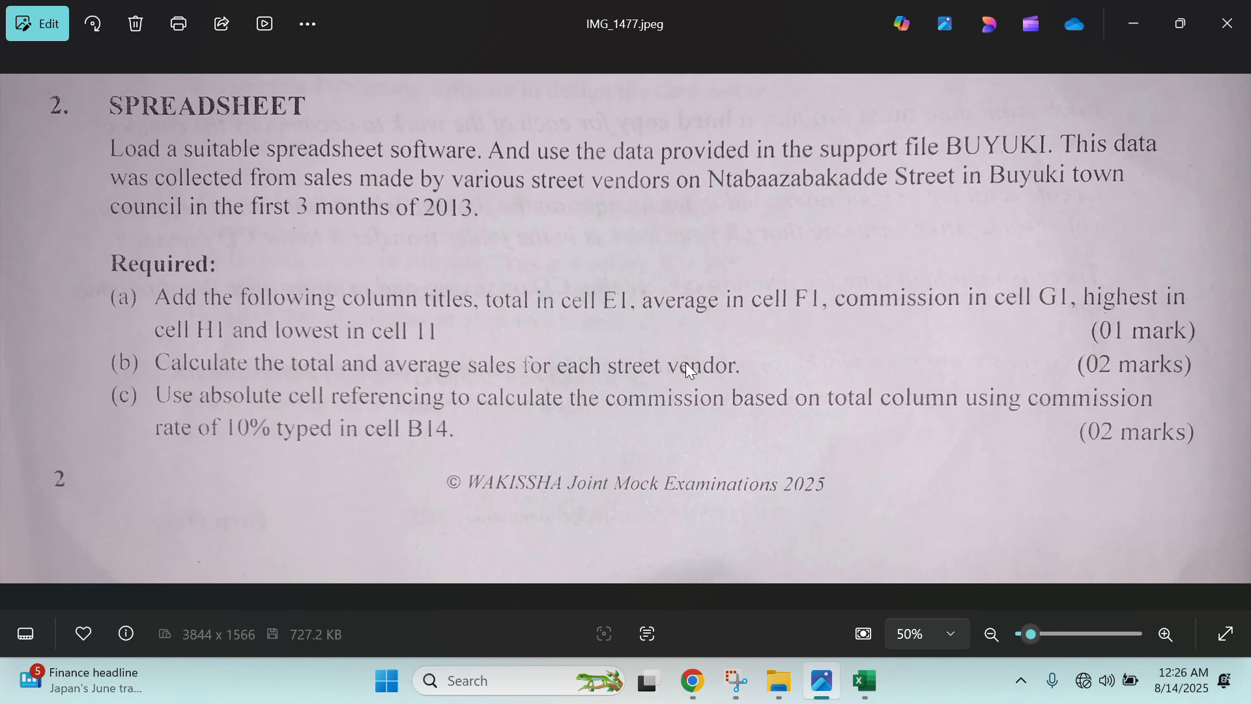
{"action": "left_click", "coordinate": [872, 675]}
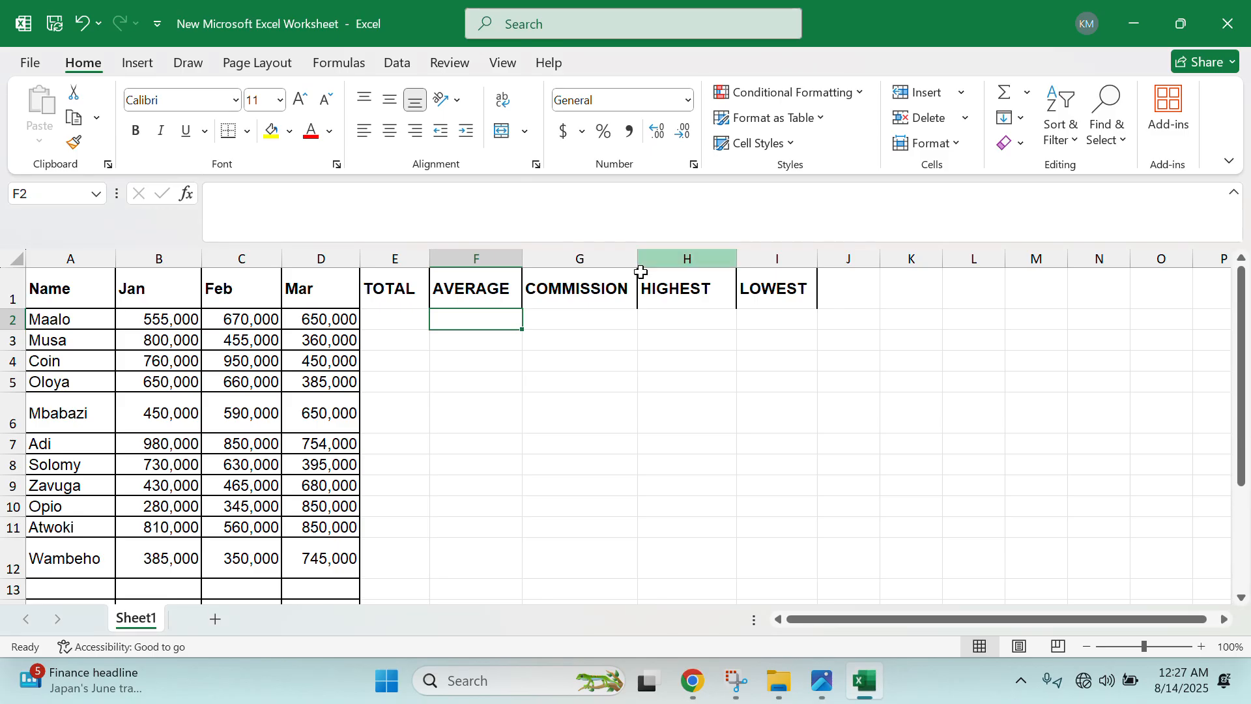
- Enter =SUM(B2:D2) in E2 and fill it down to E12, then restore the window size
{"action": "left_click", "coordinate": [404, 322]}
{"action": "type", "text": "=SUM("}
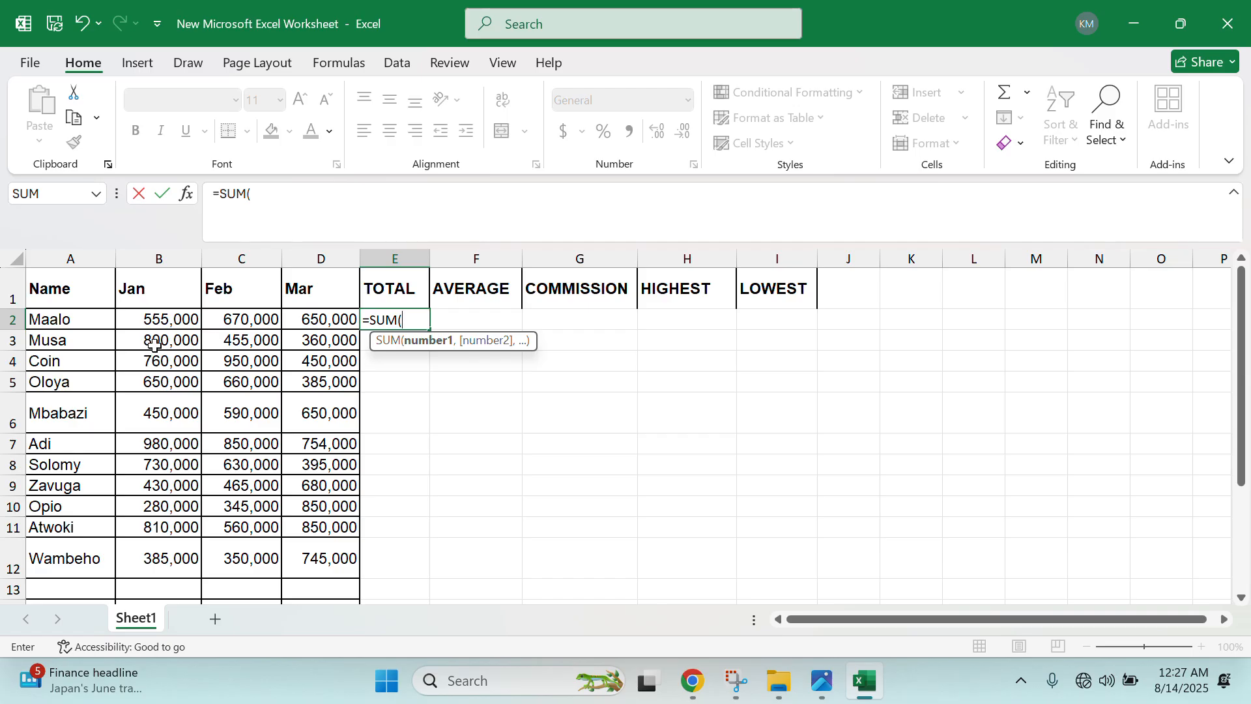
{"action": "left_click", "coordinate": [162, 321]}
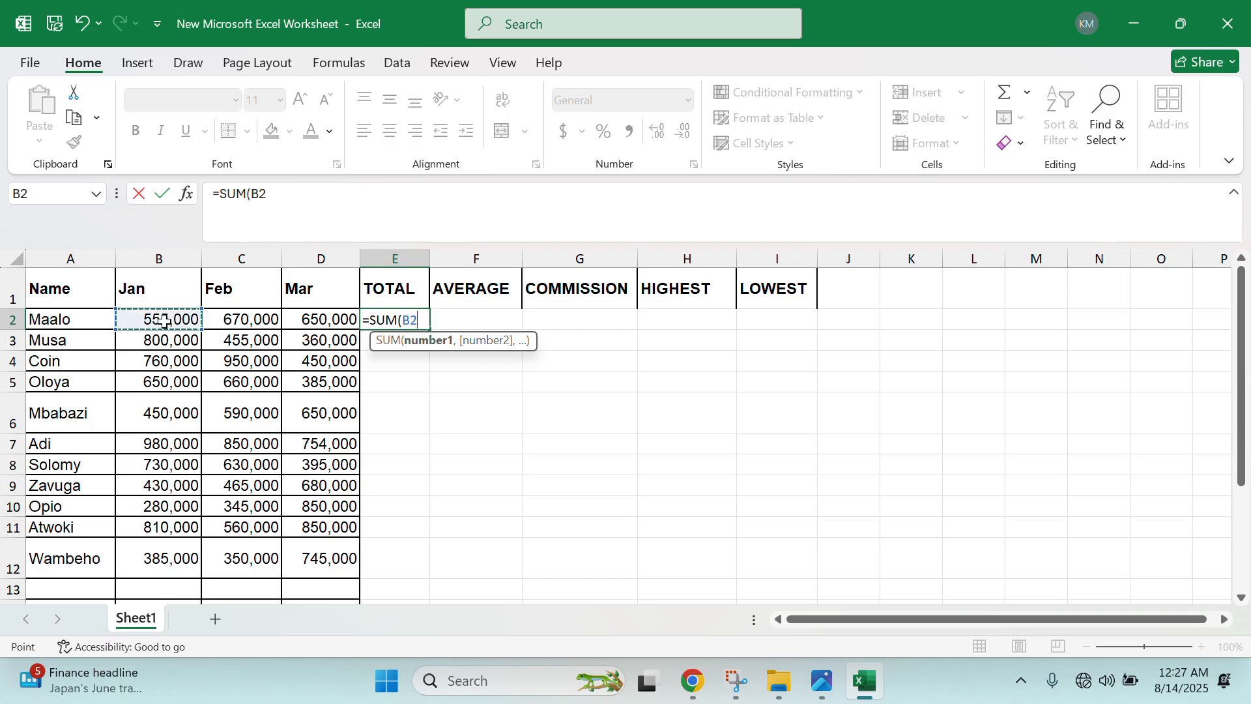
{"action": "key", "text": "F8"}
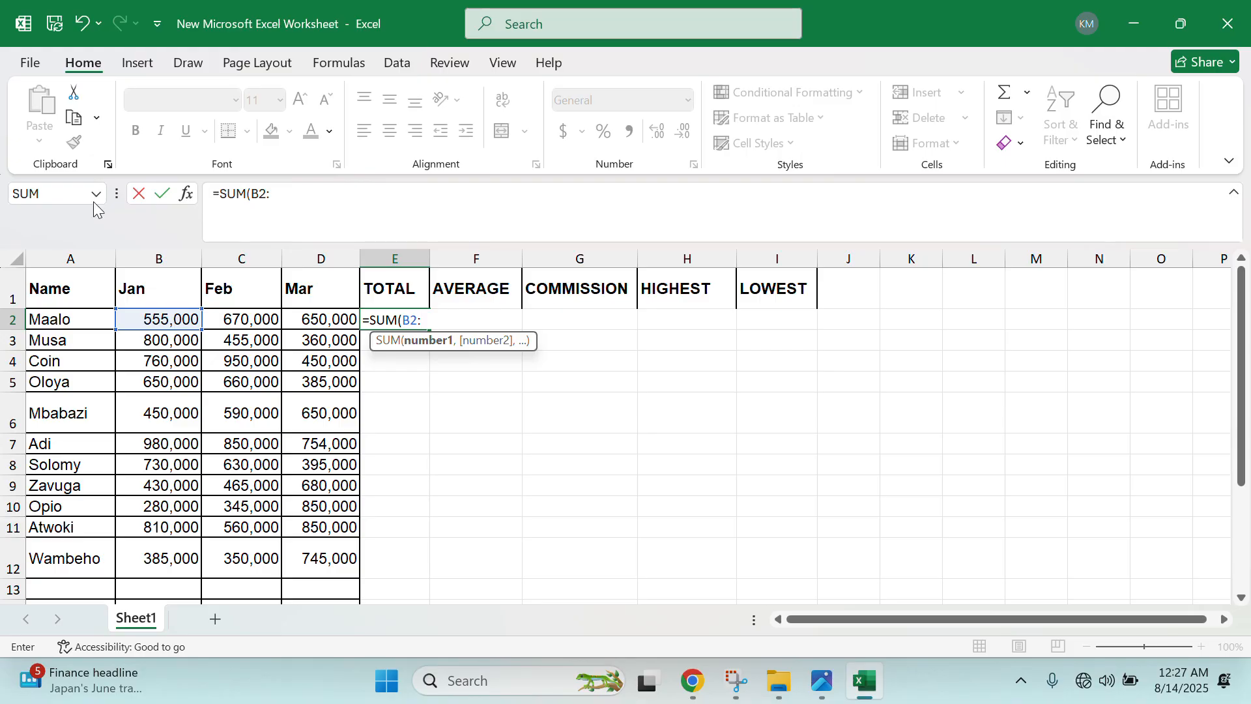
{"action": "left_click", "coordinate": [303, 324]}
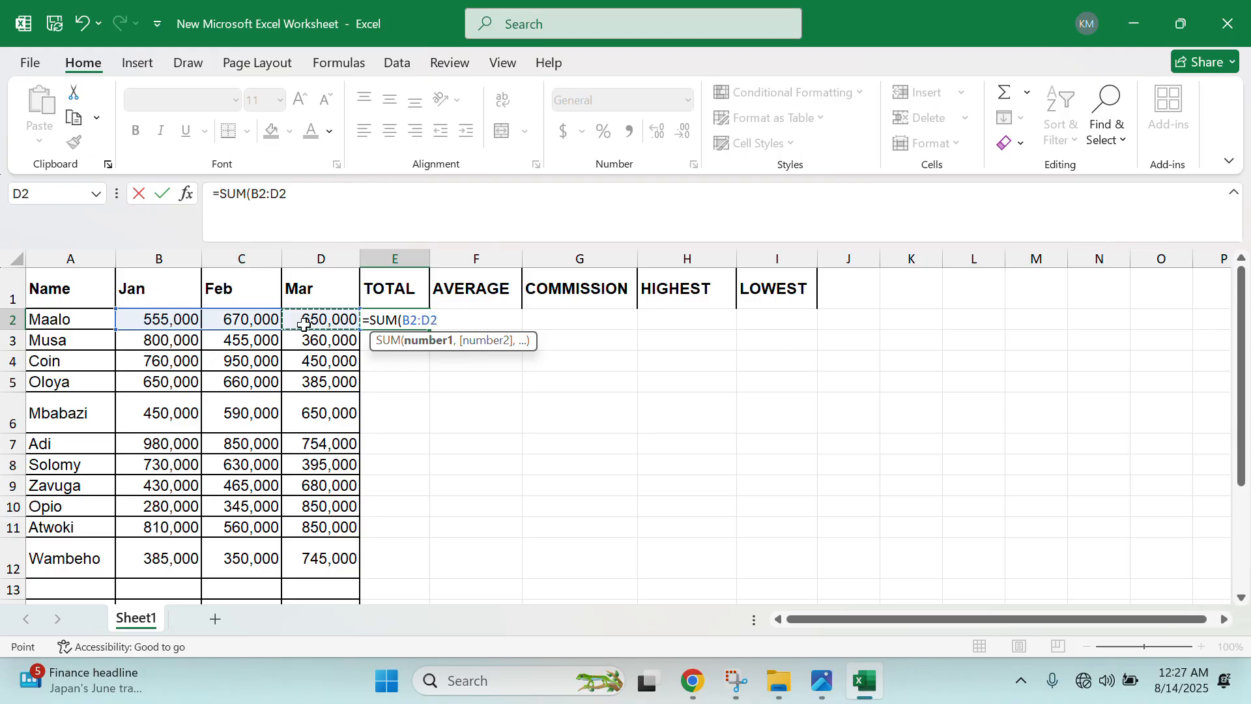
{"action": "type", "text": ")"}
{"action": "key", "text": "Return"}
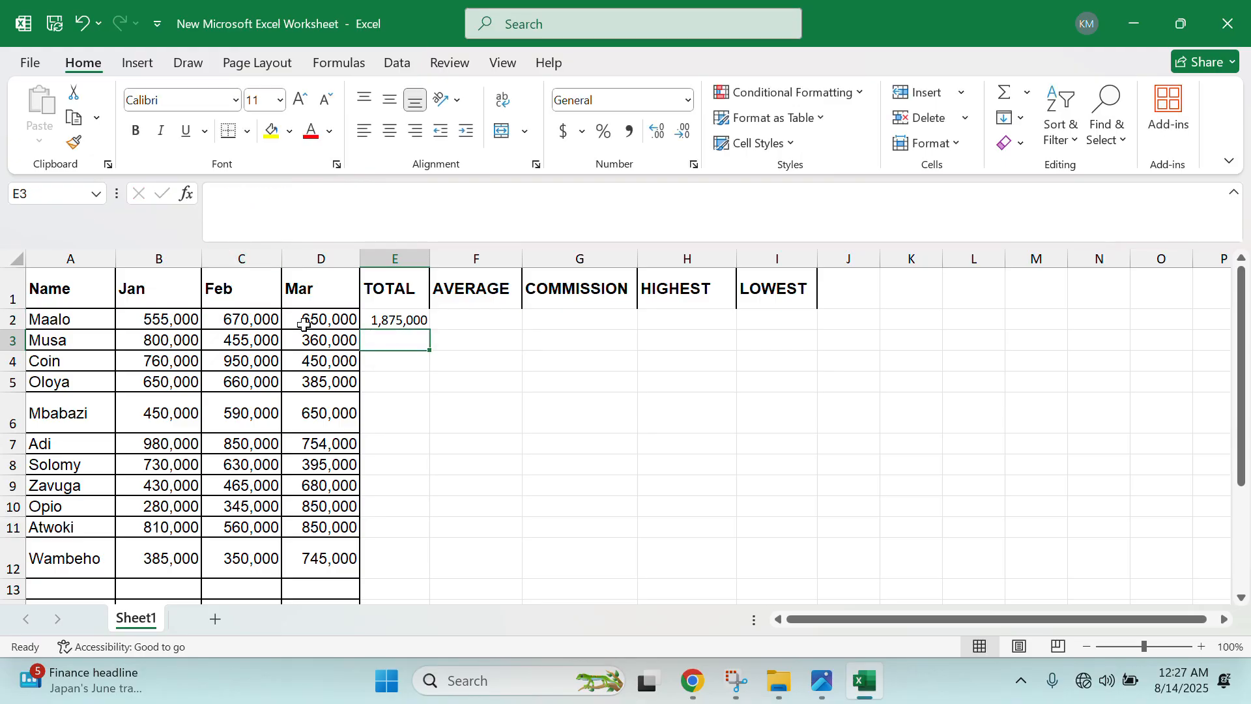
{"action": "left_click", "coordinate": [417, 320]}
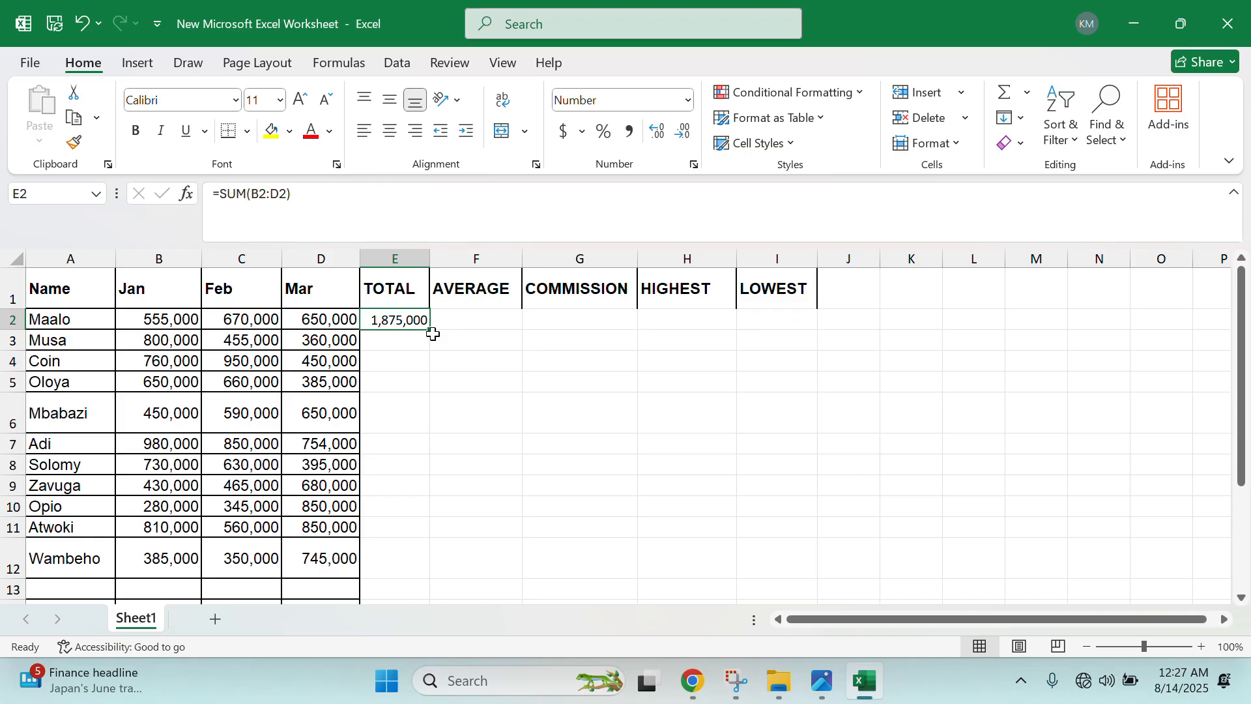
{"action": "left_click_drag", "start_coordinate": [433, 333], "coordinate": [406, 576]}
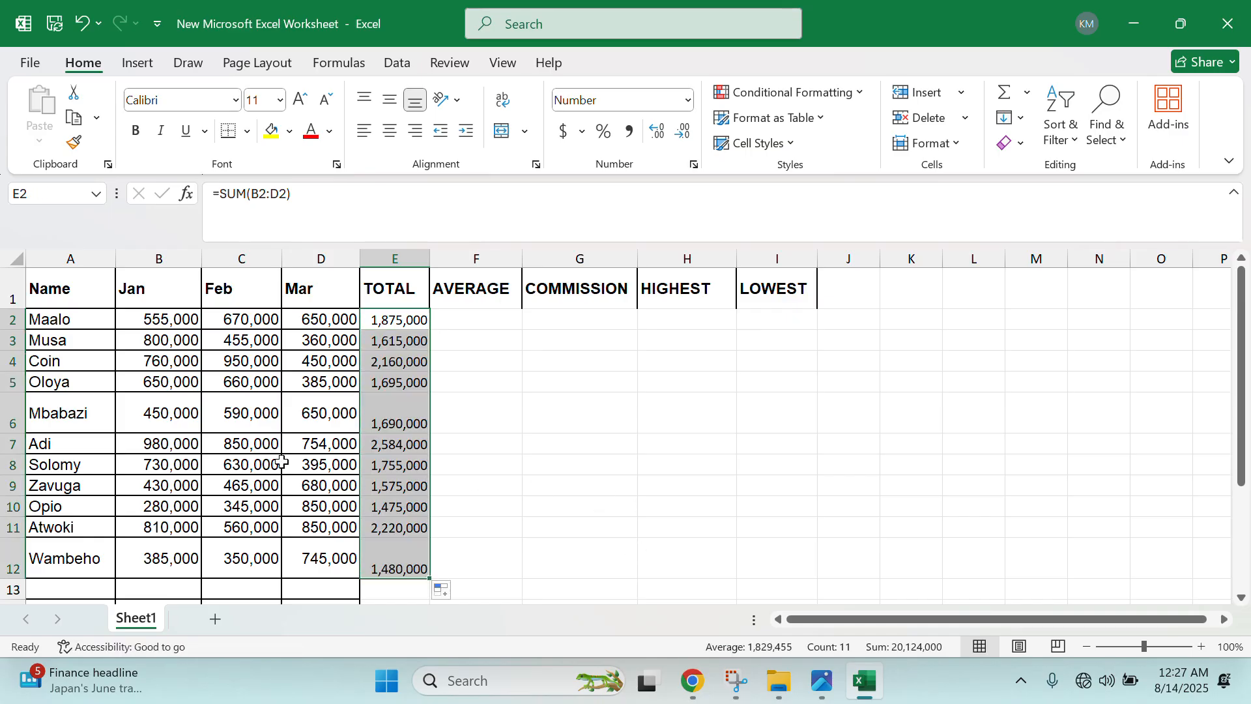
{"action": "left_click_drag", "start_coordinate": [921, 21], "coordinate": [823, 50]}
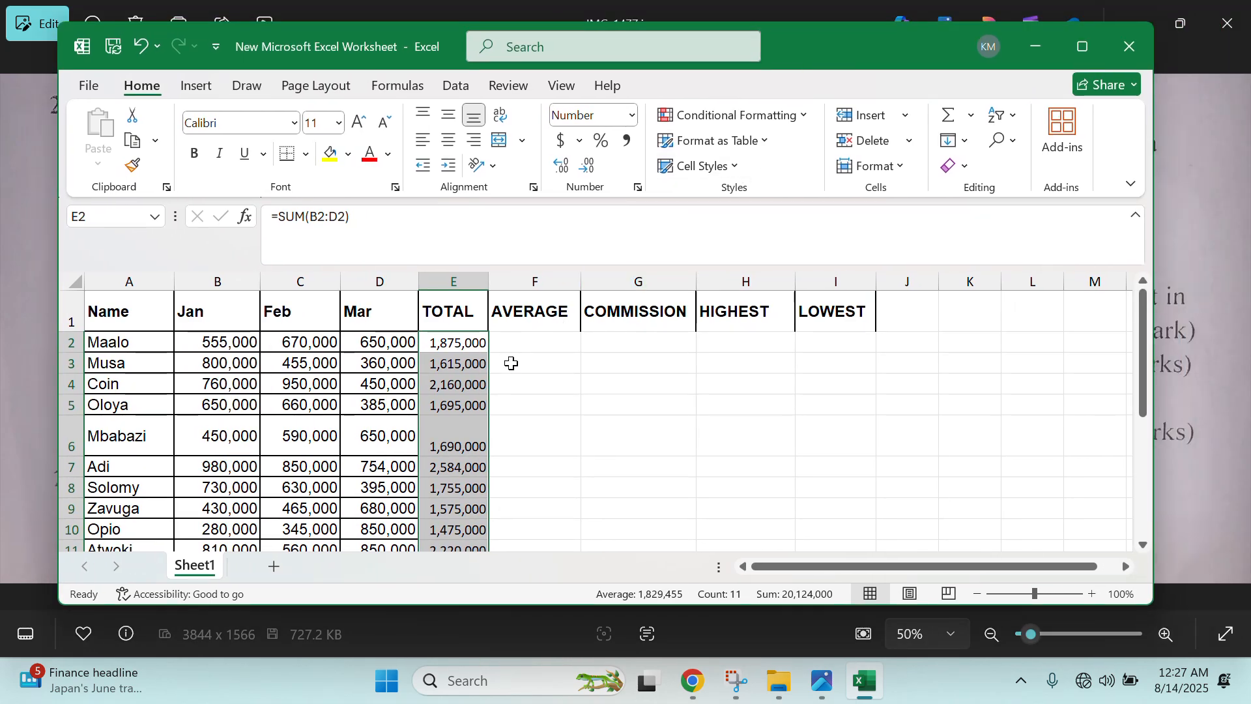
- Enter =AVERAGE(E2/3) in F2, giving 625000, and fill it down to F12
{"action": "left_click", "coordinate": [516, 326]}
{"action": "left_click", "coordinate": [509, 352]}
{"action": "double_click", "coordinate": [567, 345]}
{"action": "type", "text": "="}
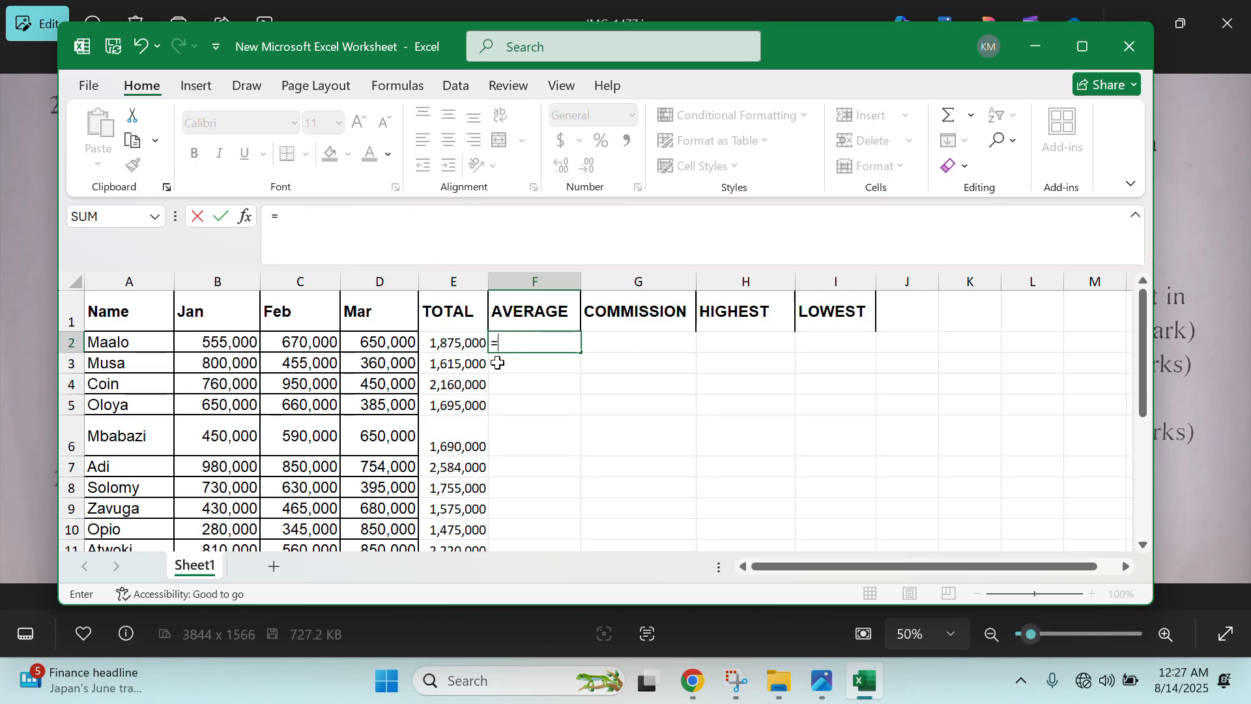
{"action": "type", "text": "AV"}
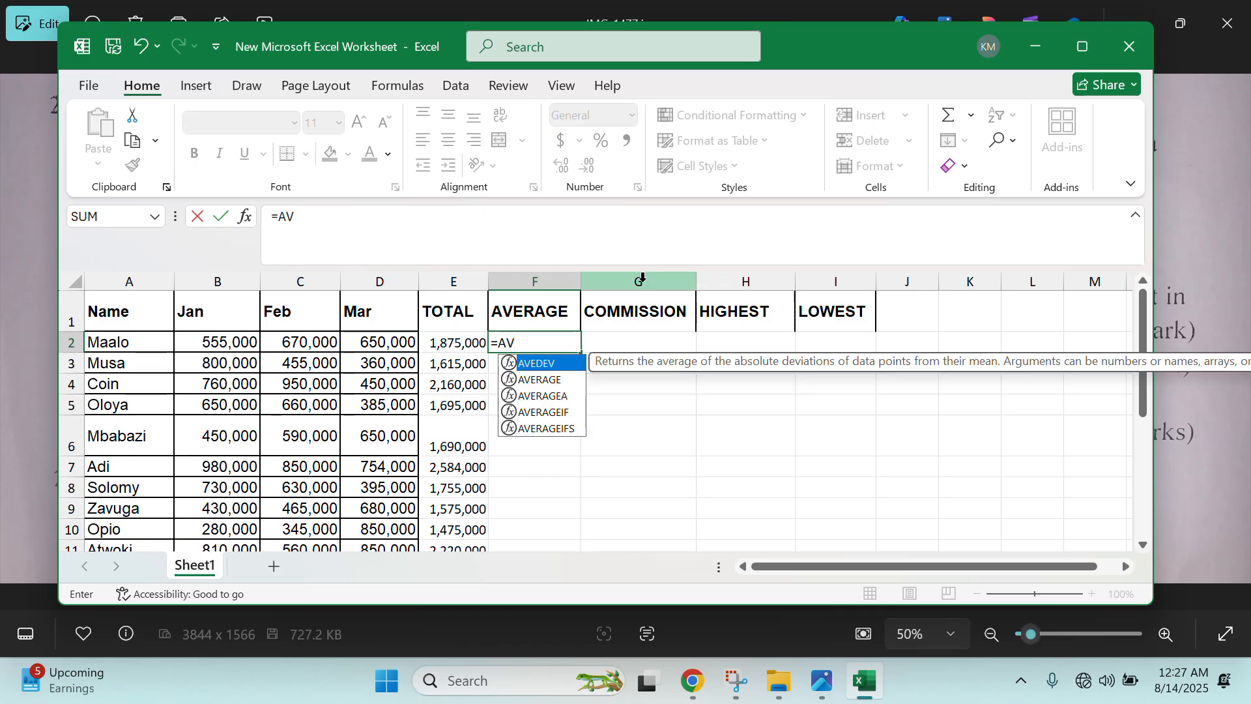
{"action": "type", "text": "ERAGE"}
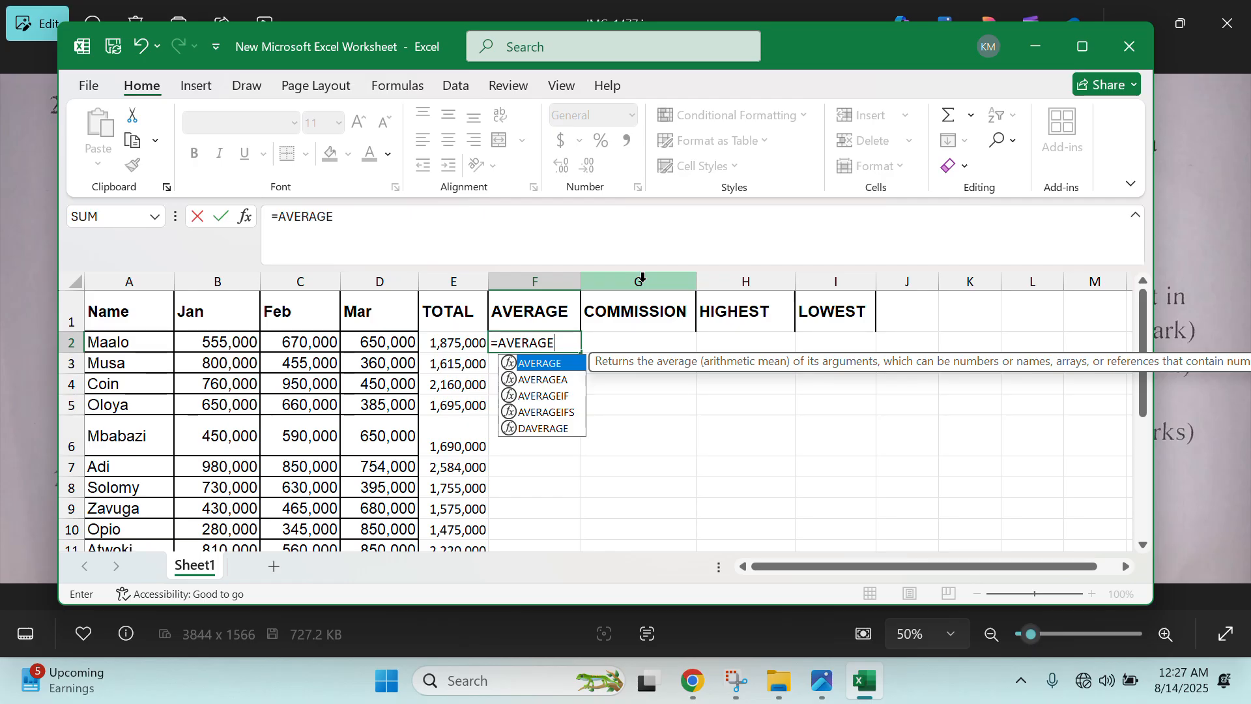
{"action": "type", "text": "("}
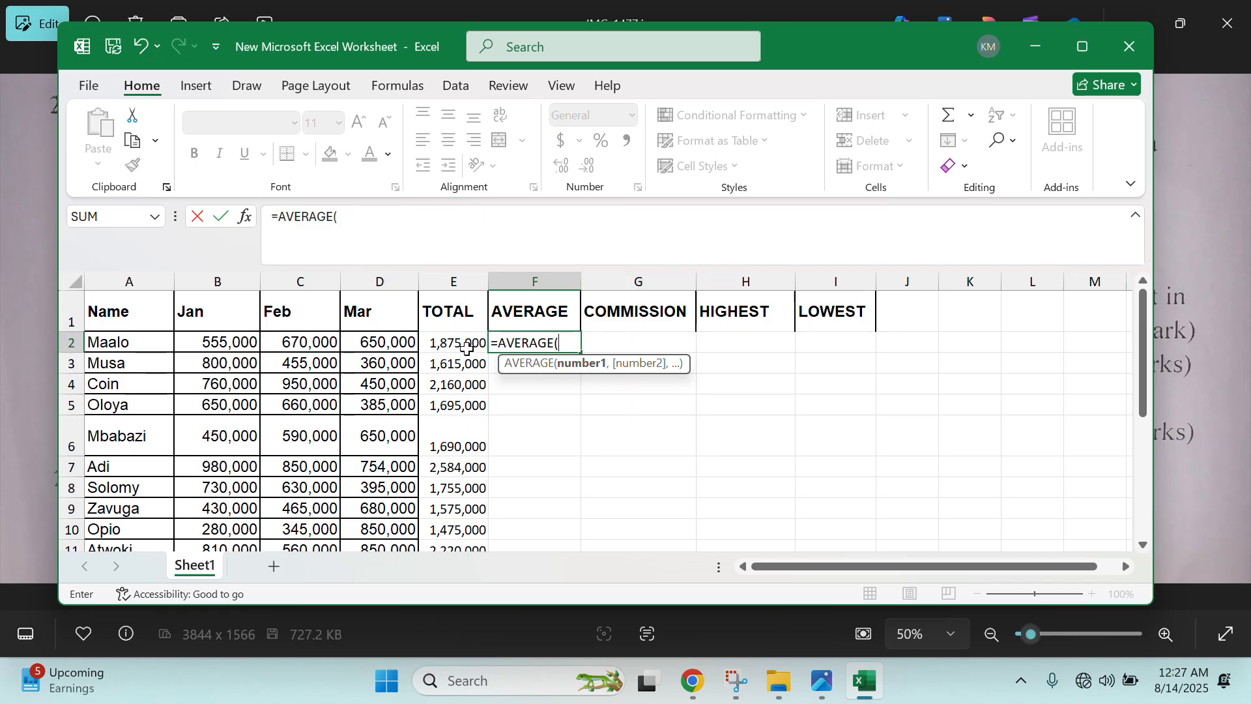
{"action": "left_click", "coordinate": [445, 341]}
{"action": "type", "text": "/3"}
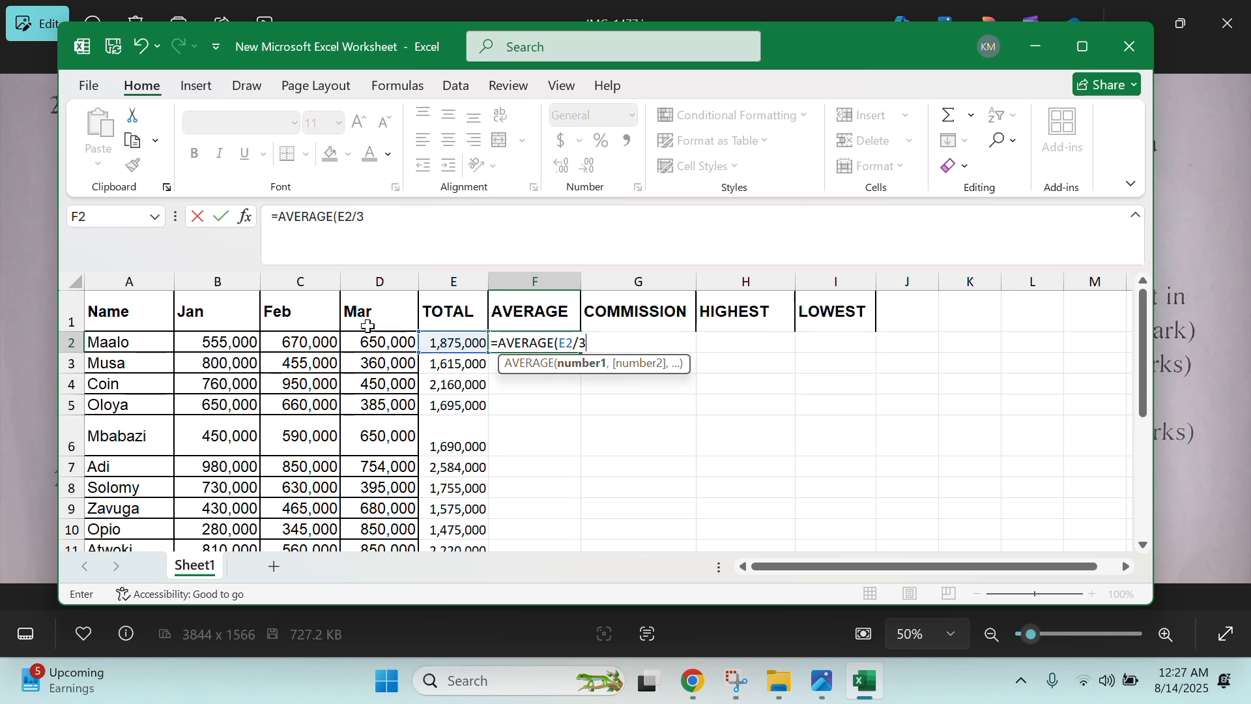
{"action": "key", "text": "Return"}
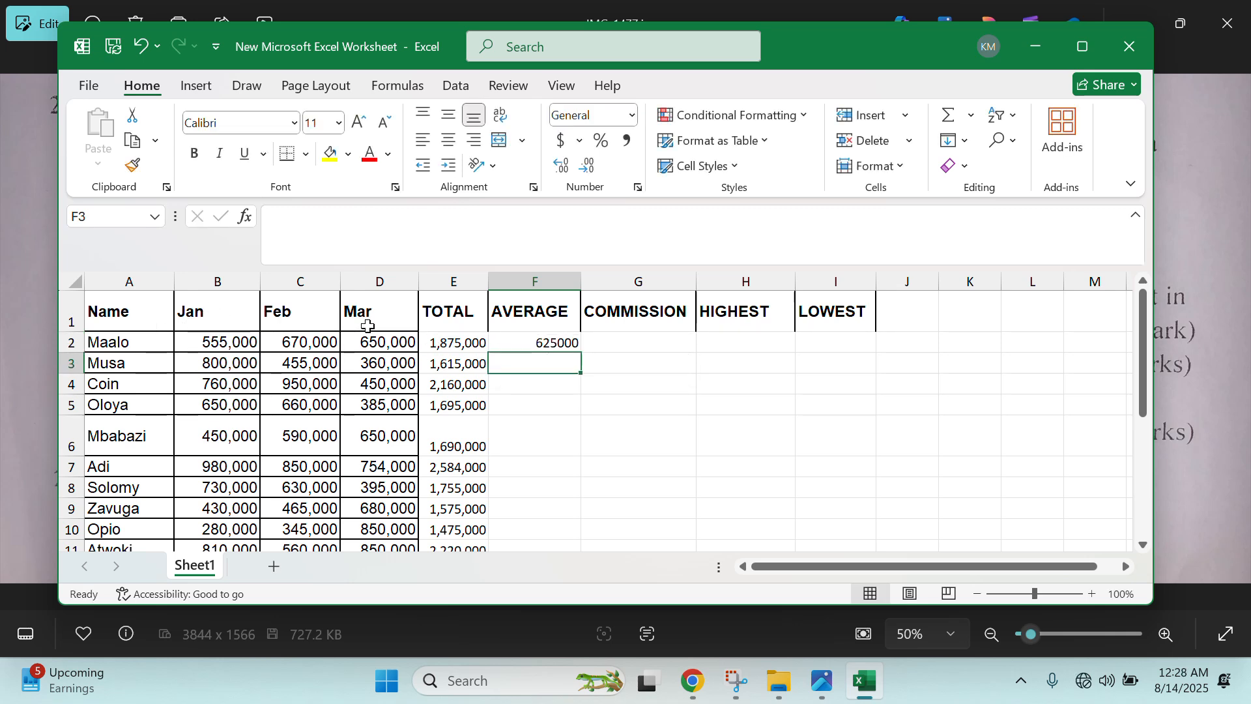
{"action": "left_click", "coordinate": [556, 340]}
{"action": "left_click_drag", "start_coordinate": [580, 353], "coordinate": [548, 517]}
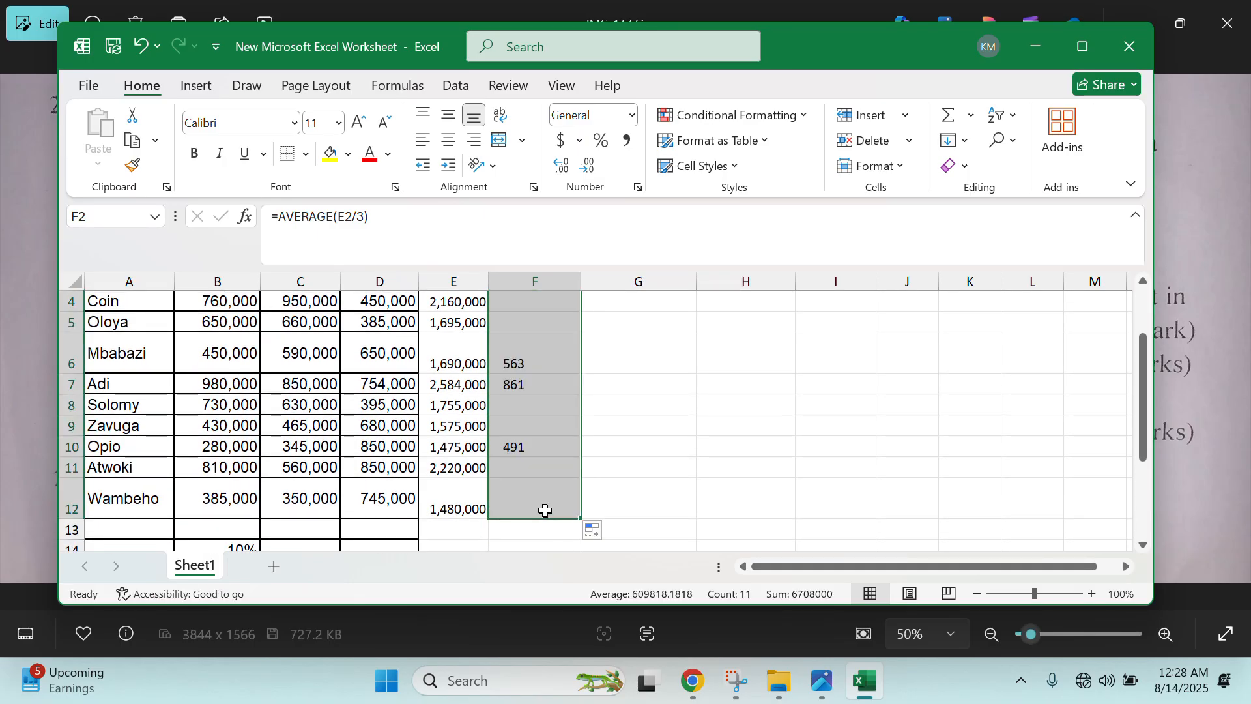
{"action": "scroll", "coordinate": [546, 507], "scroll_direction": "up", "scroll_amount": 1}
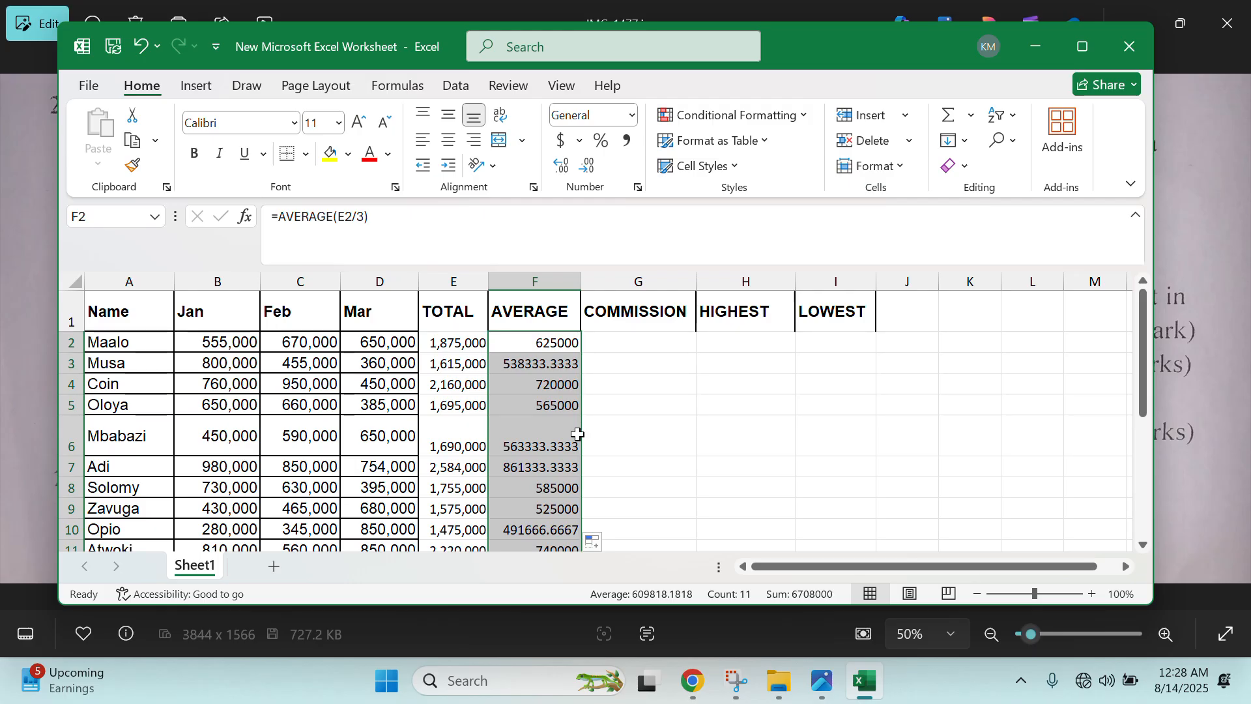
{"action": "left_click", "coordinate": [689, 632]}
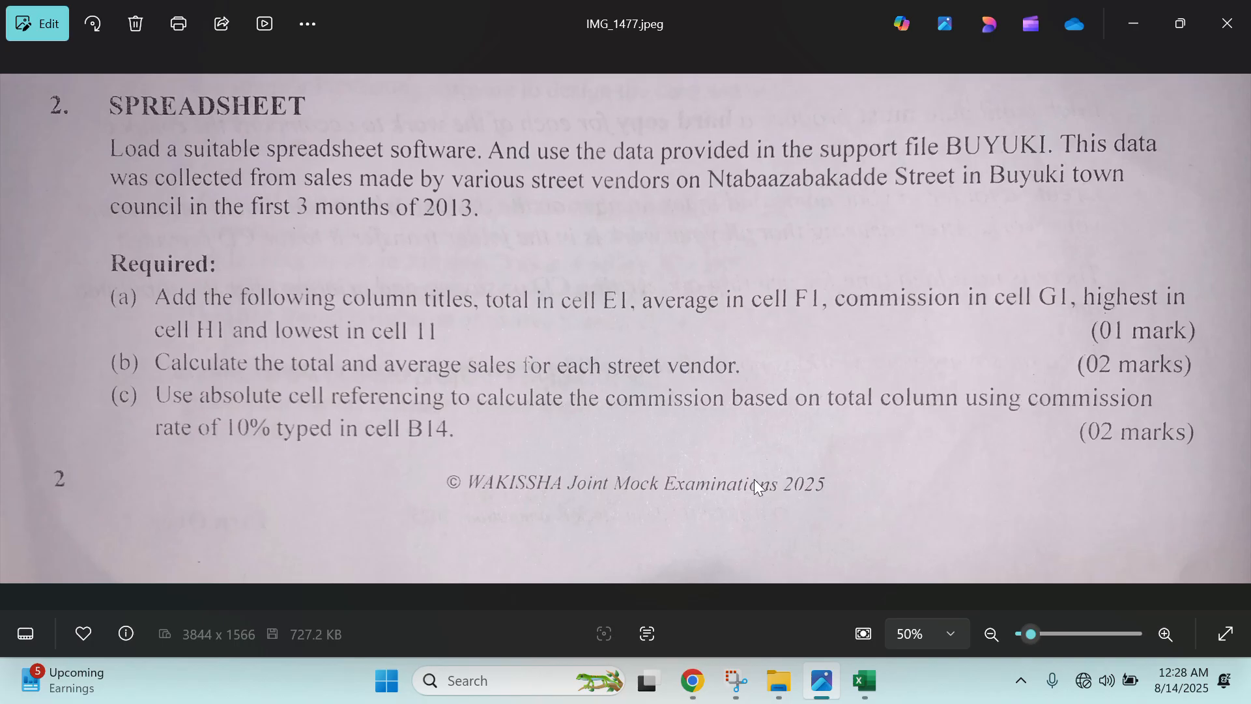
{"action": "left_click", "coordinate": [823, 678]}
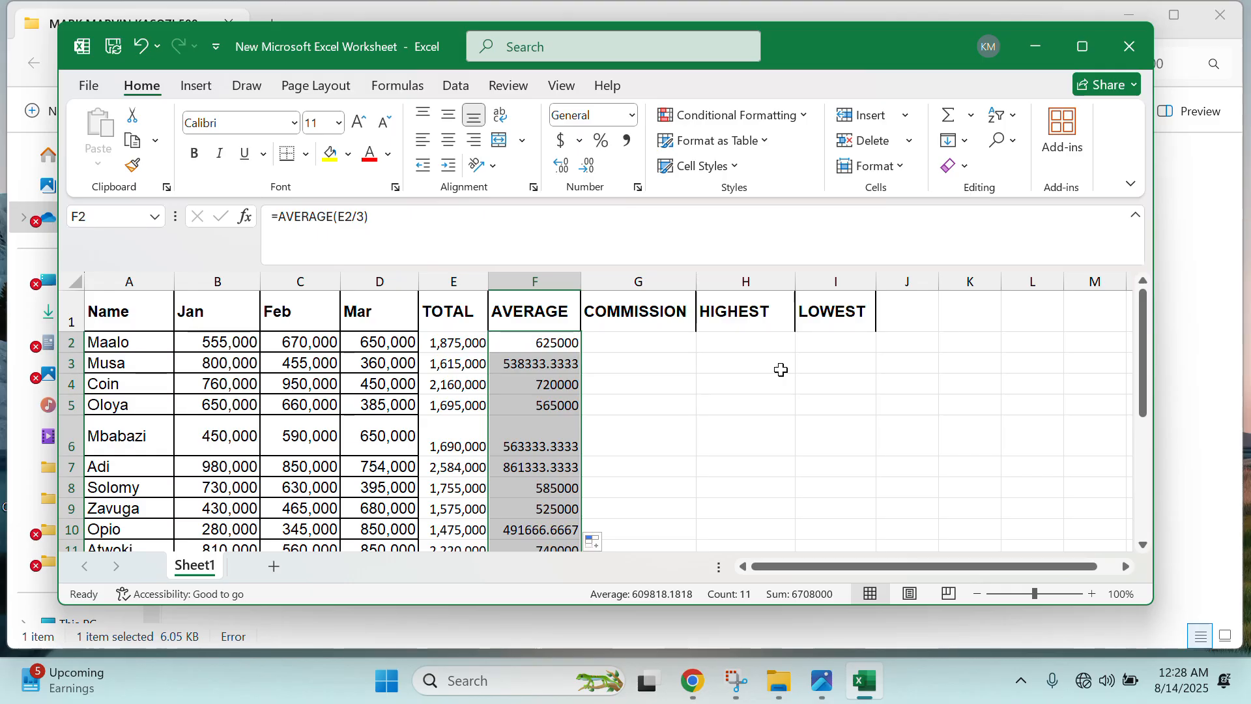
- Maximize the Excel window and locate the 10% commission rate in B14
{"action": "left_click", "coordinate": [639, 340]}
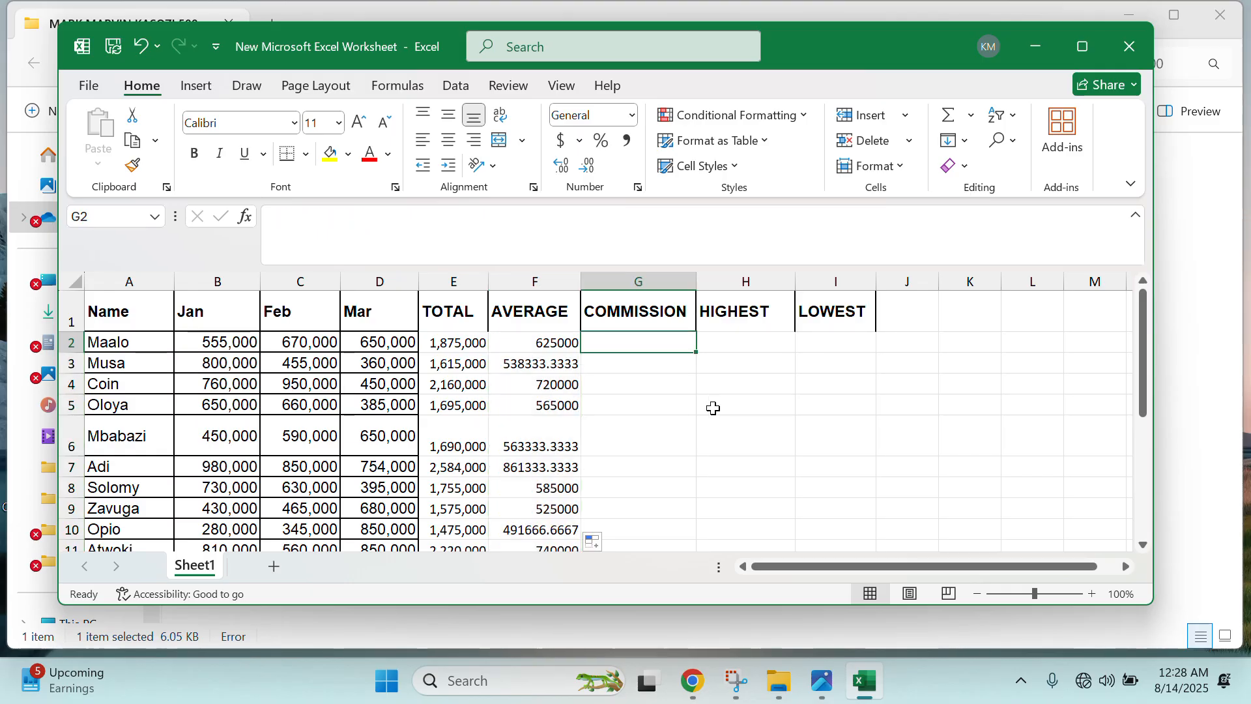
{"action": "left_click", "coordinate": [1097, 46]}
{"action": "left_click", "coordinate": [622, 388]}
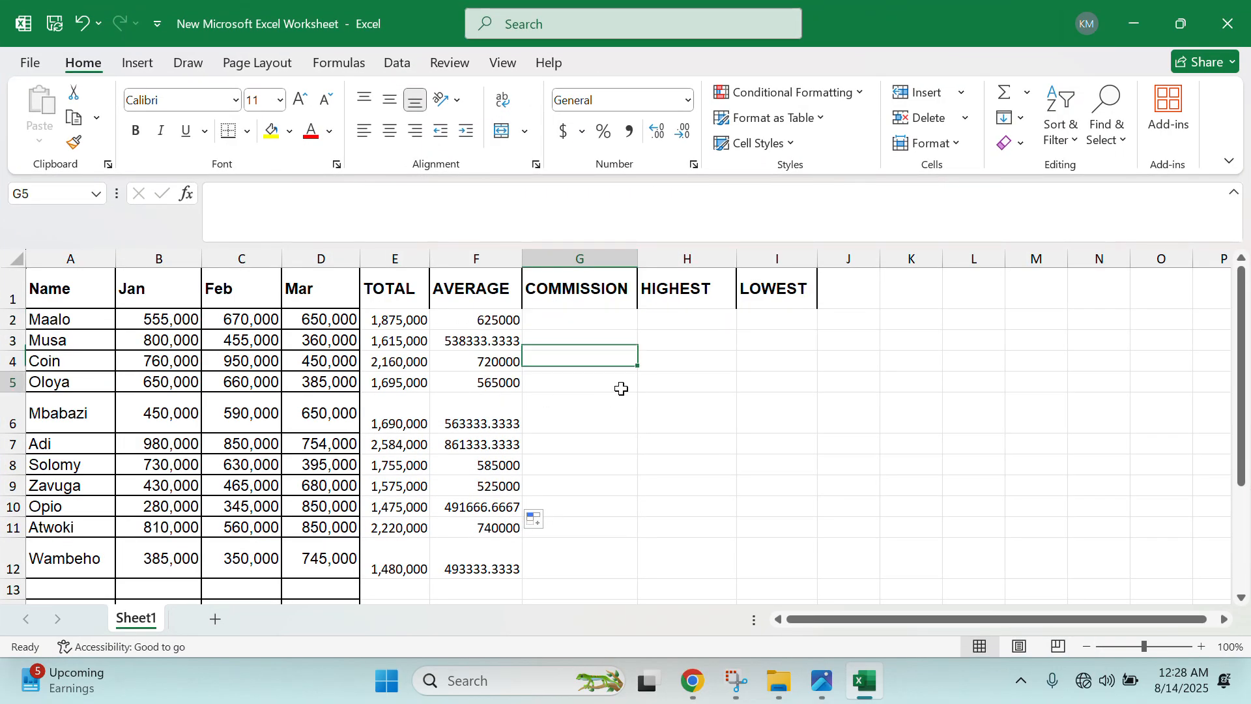
{"action": "left_click", "coordinate": [565, 317]}
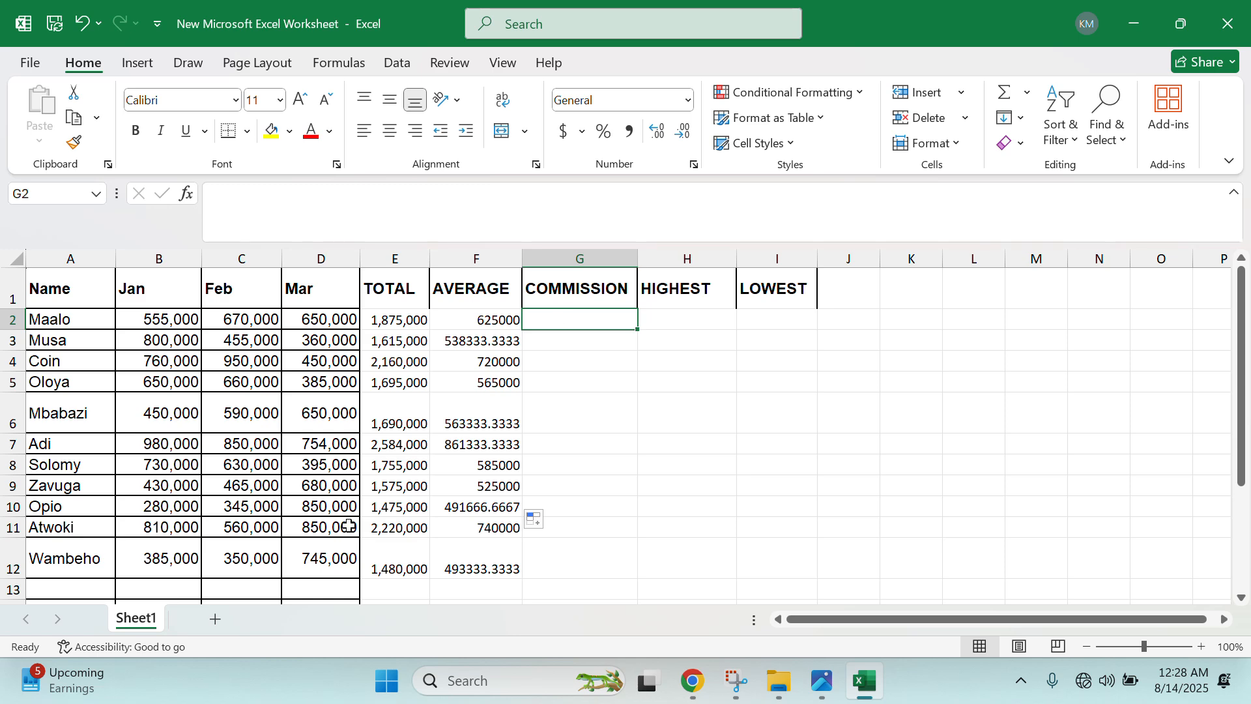
{"action": "scroll", "coordinate": [383, 492], "scroll_direction": "down", "scroll_amount": 1}
{"action": "left_click", "coordinate": [151, 556]}
{"action": "scroll", "coordinate": [151, 555], "scroll_direction": "up", "scroll_amount": 1}
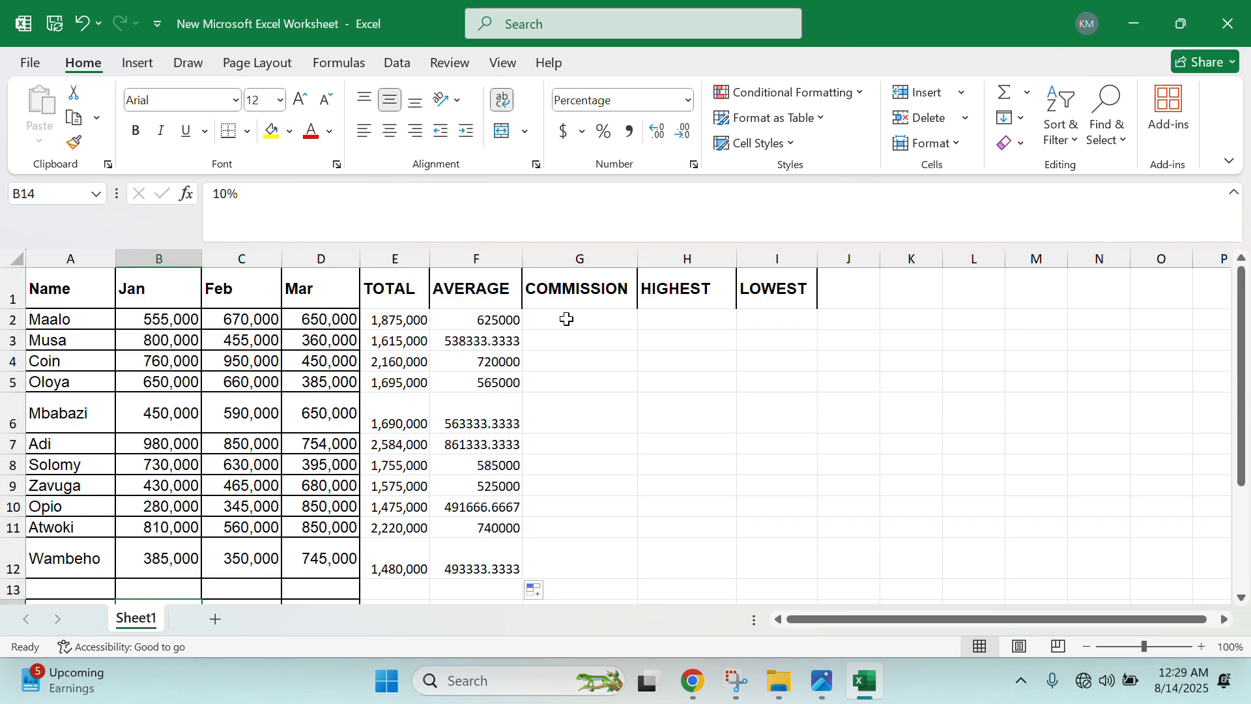
{"action": "left_click", "coordinate": [614, 319]}
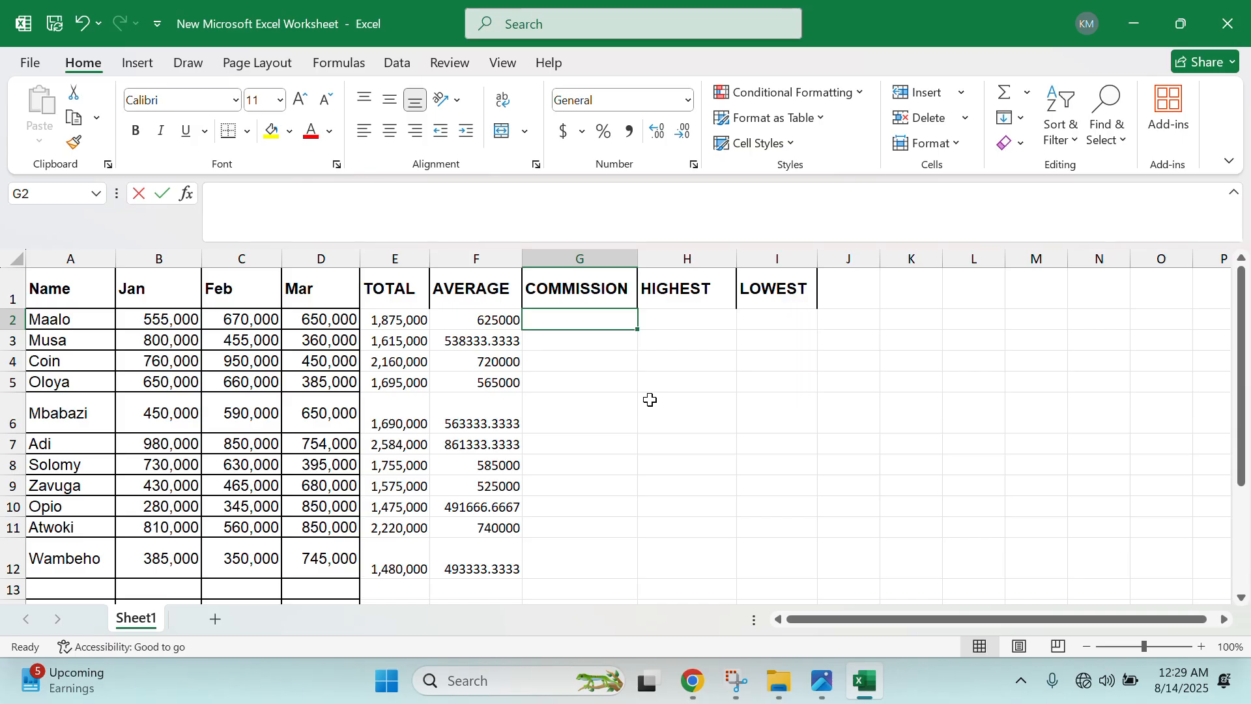
- Enter =$B$14*E2 in G2, giving 187500, and fill it down to G12
{"action": "type", "text": "="}
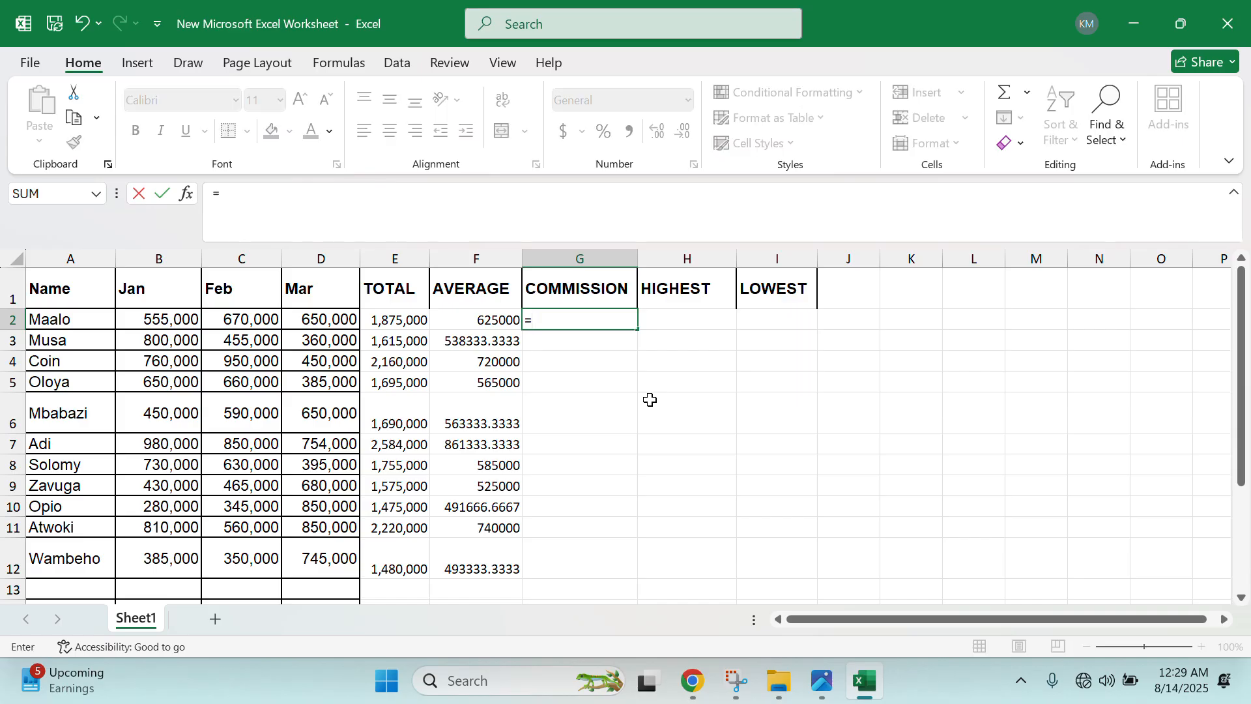
{"action": "type", "text": "B14"}
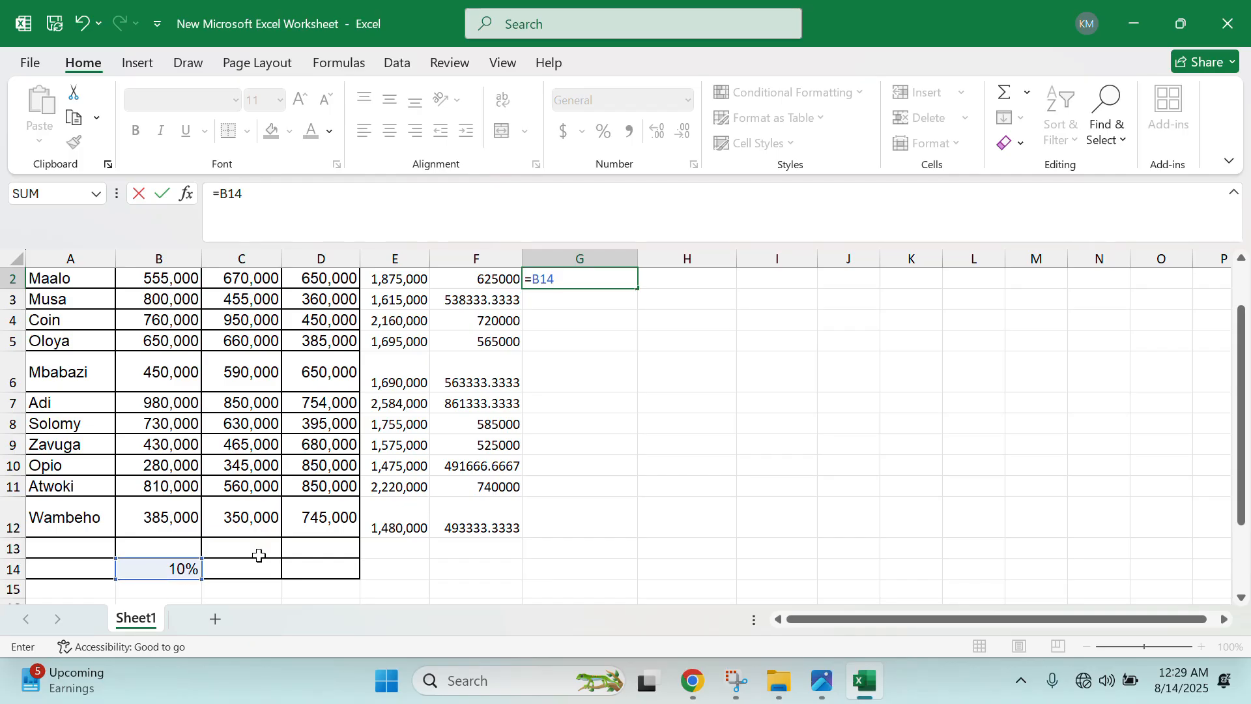
{"action": "scroll", "coordinate": [535, 426], "scroll_direction": "up", "scroll_amount": 1}
{"action": "key", "text": "F4"}
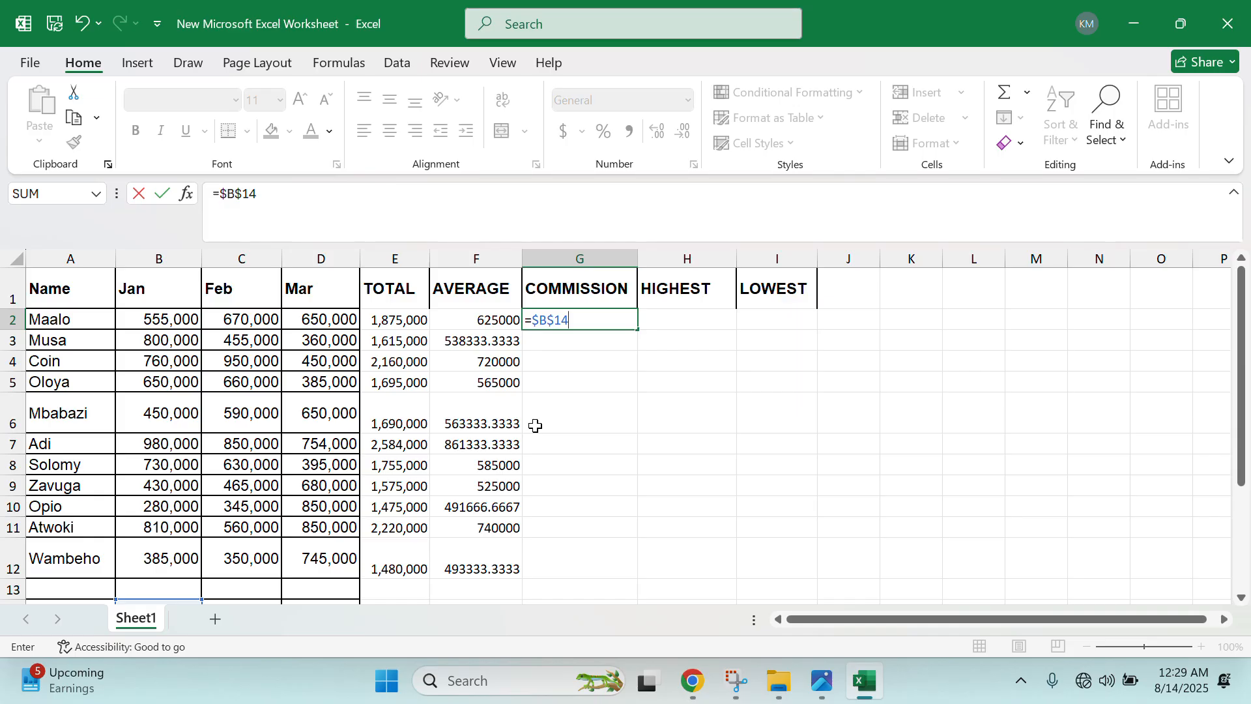
{"action": "type", "text": "*"}
{"action": "left_click", "coordinate": [402, 316]}
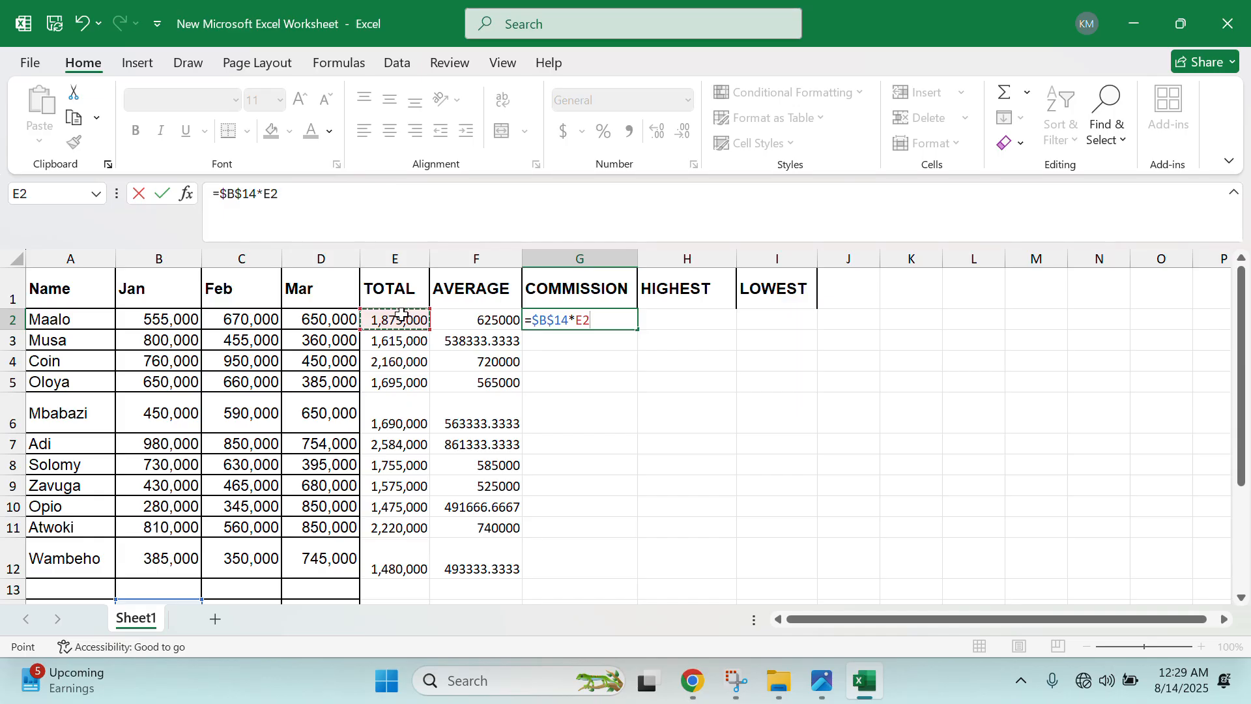
{"action": "key", "text": "Return"}
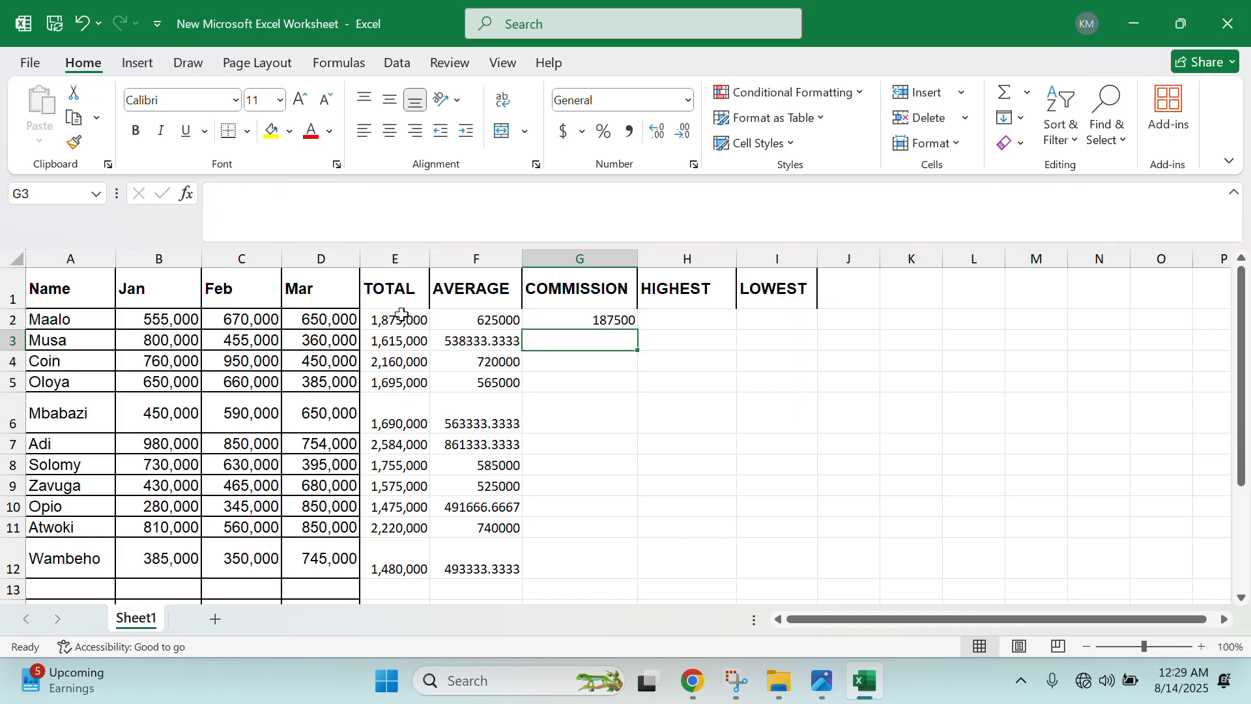
{"action": "left_click", "coordinate": [578, 324]}
{"action": "left_click_drag", "start_coordinate": [636, 329], "coordinate": [601, 582]}
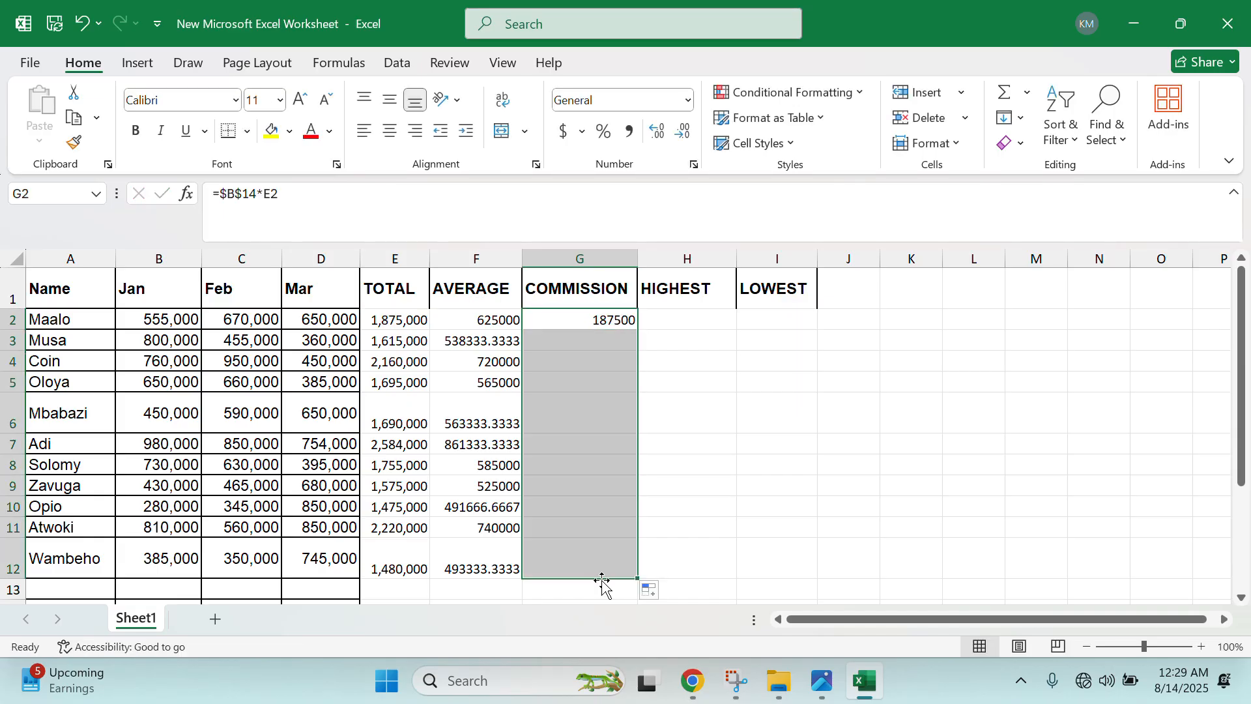
{"action": "left_click", "coordinate": [593, 318]}
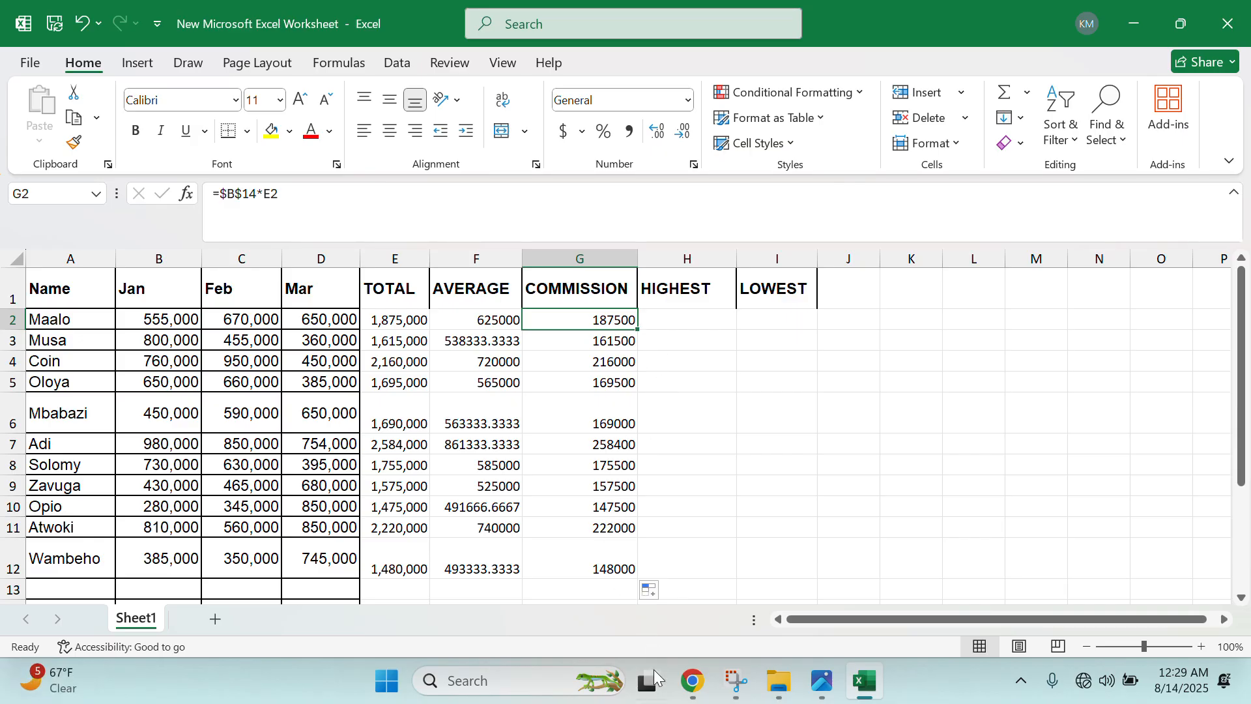
- Show the next exam page, IMG_1478.jpeg, and rotate it upright to read tasks (d)–(n)
{"action": "left_click", "coordinate": [819, 689]}
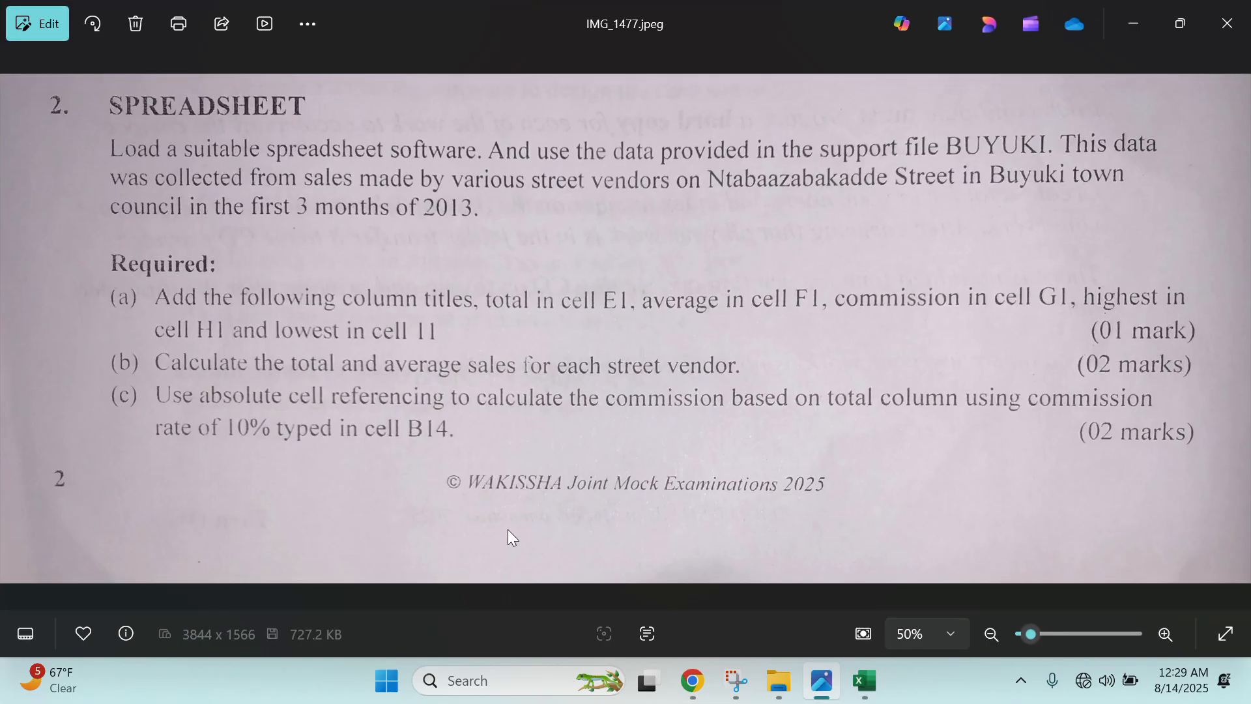
{"action": "key", "text": "Right"}
{"action": "left_click", "coordinate": [99, 26]}
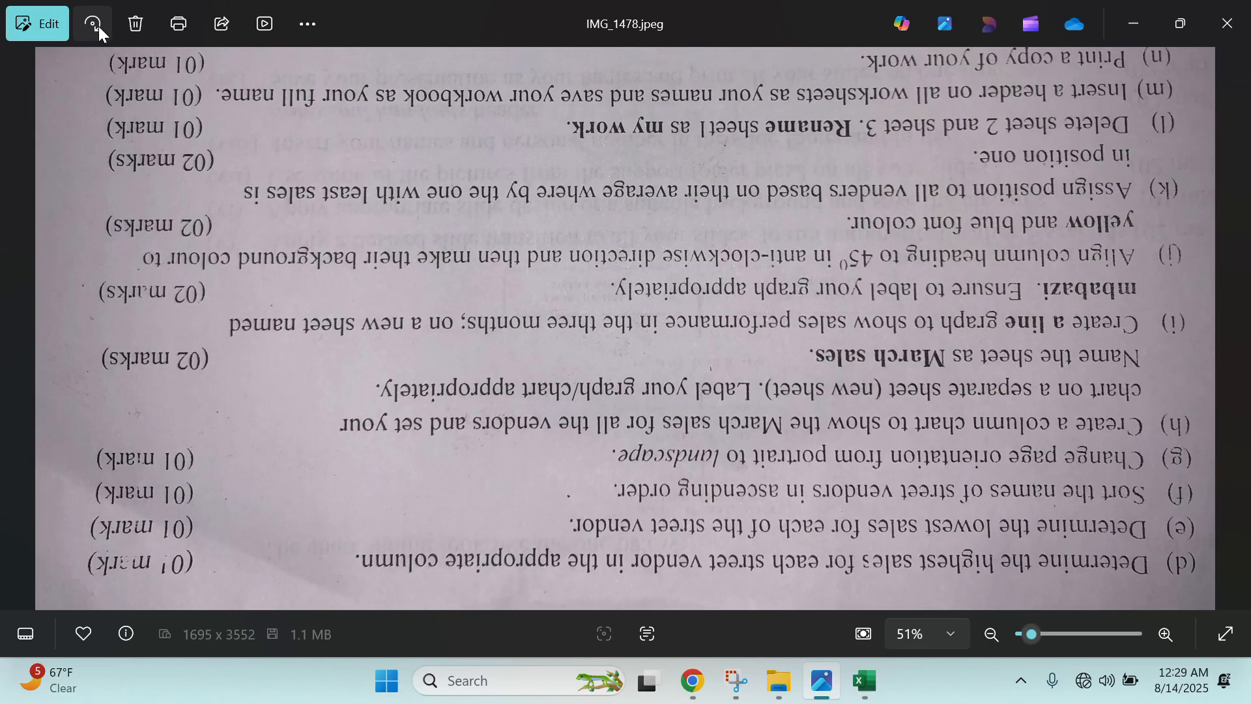
{"action": "left_click", "coordinate": [99, 26]}
{"action": "left_click", "coordinate": [99, 26]}
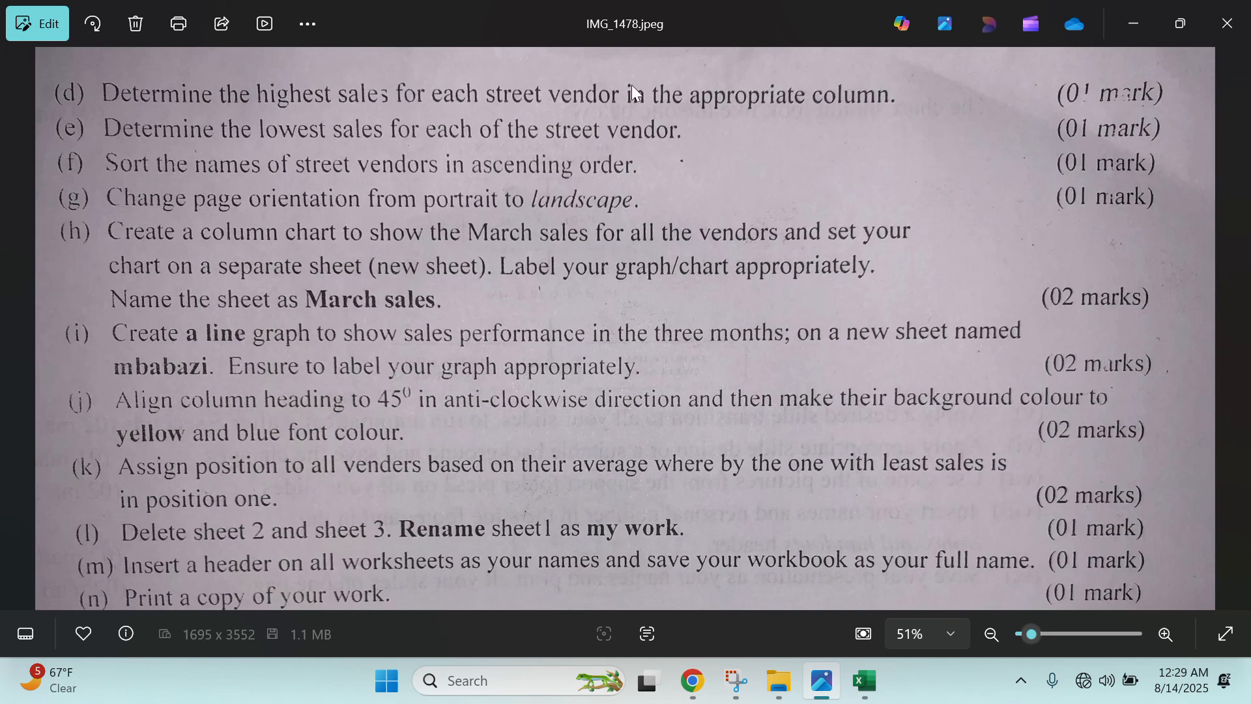
- Bring the workbook back and select H2 under the HIGHEST heading
{"action": "left_click", "coordinate": [863, 680]}
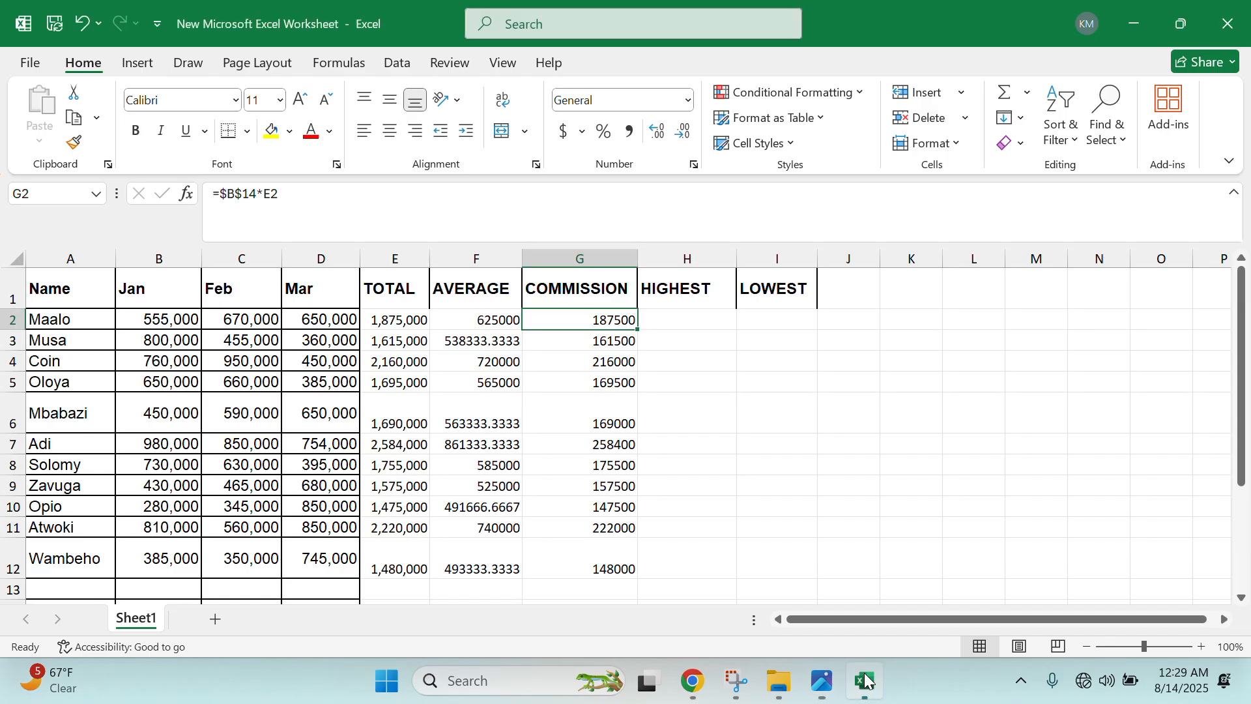
{"action": "left_click", "coordinate": [706, 319]}
{"action": "left_click", "coordinate": [706, 340]}
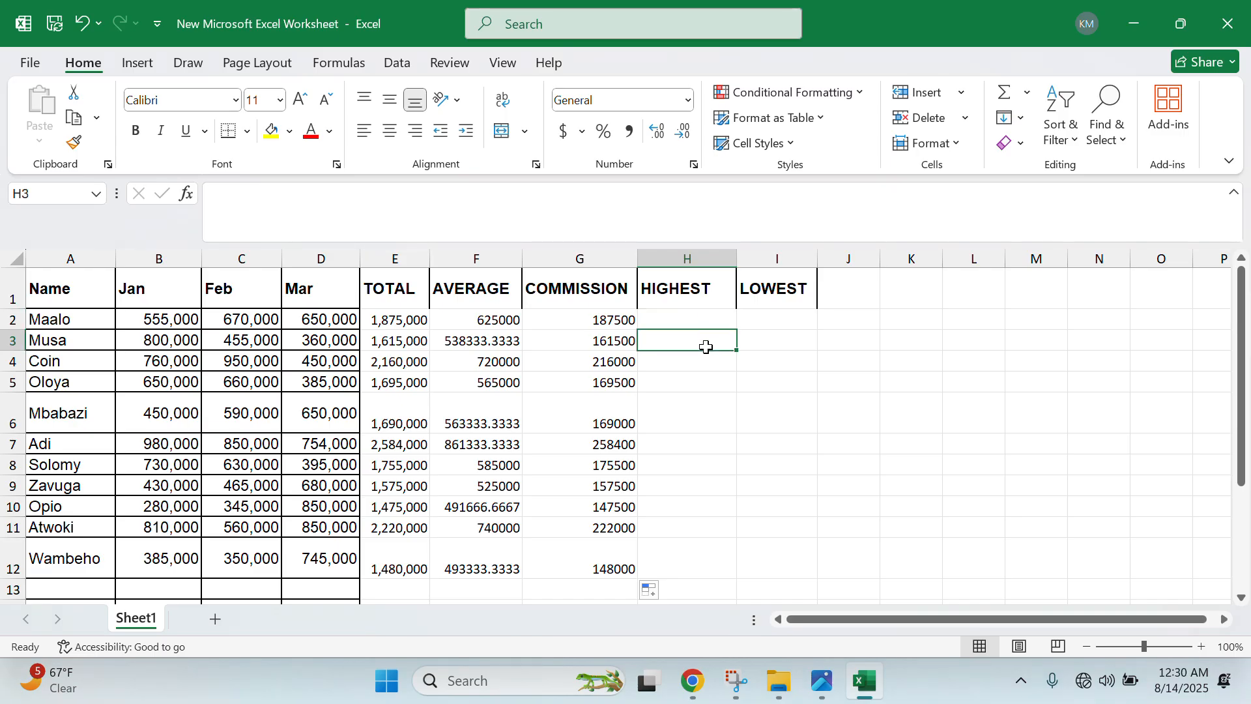
{"action": "left_click", "coordinate": [720, 318]}
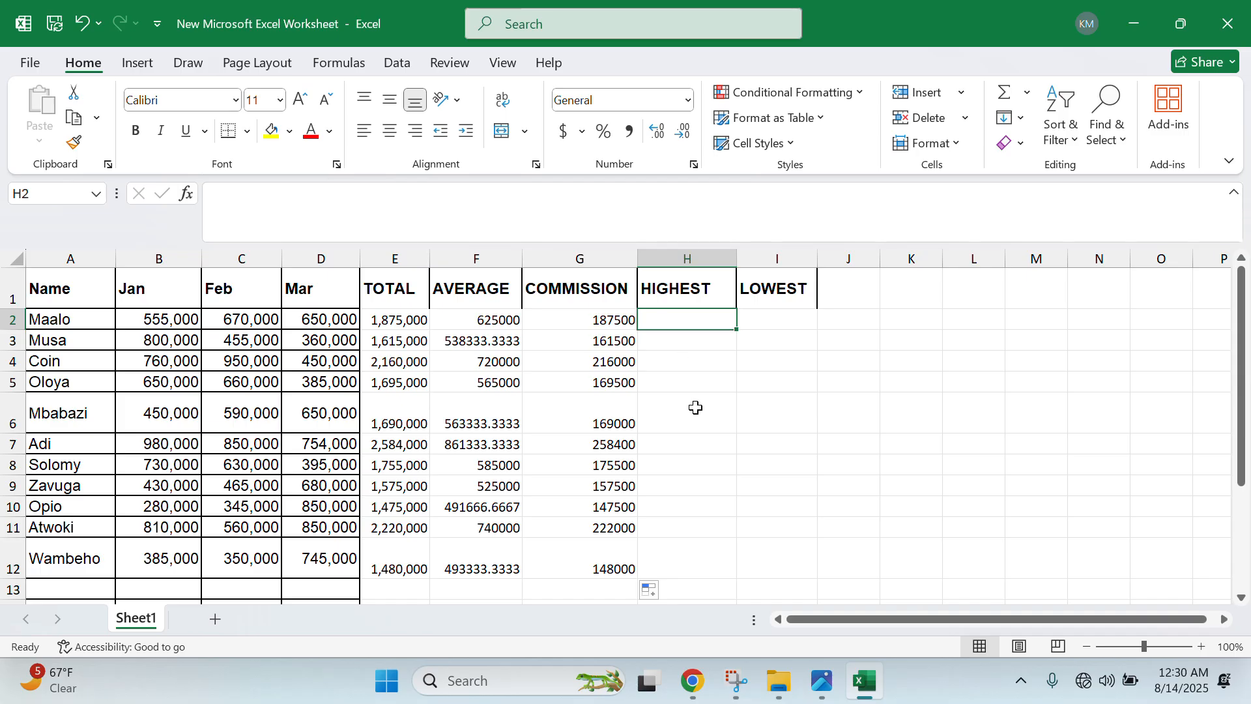
- Enter =MAX(B2:D2) in H2, giving 670,000, and fill it down to H12
{"action": "type", "text": "="}
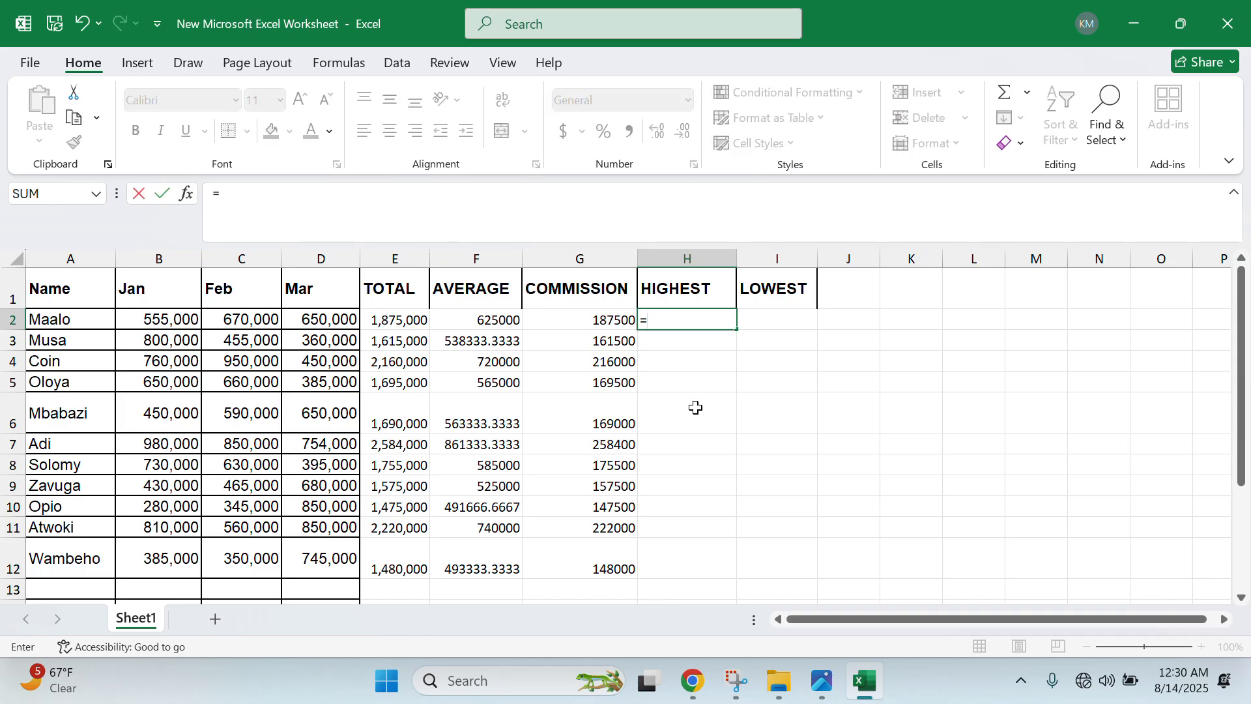
{"action": "type", "text": "MAX"}
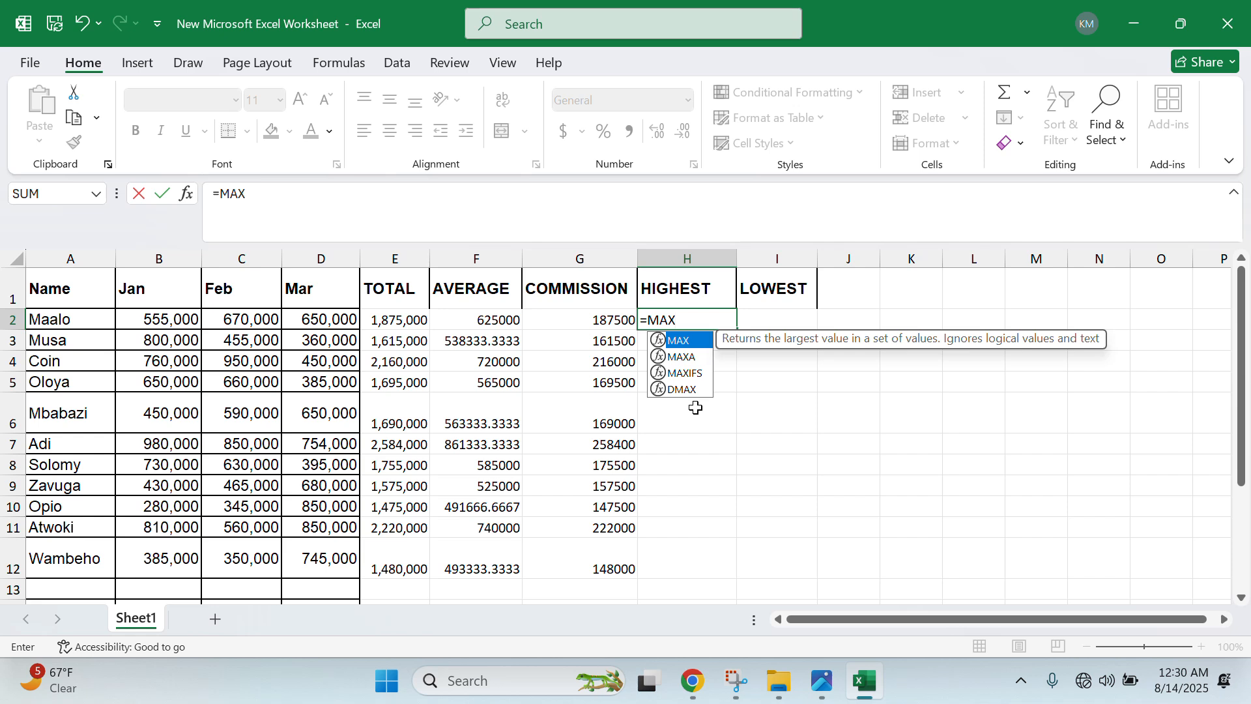
{"action": "type", "text": "("}
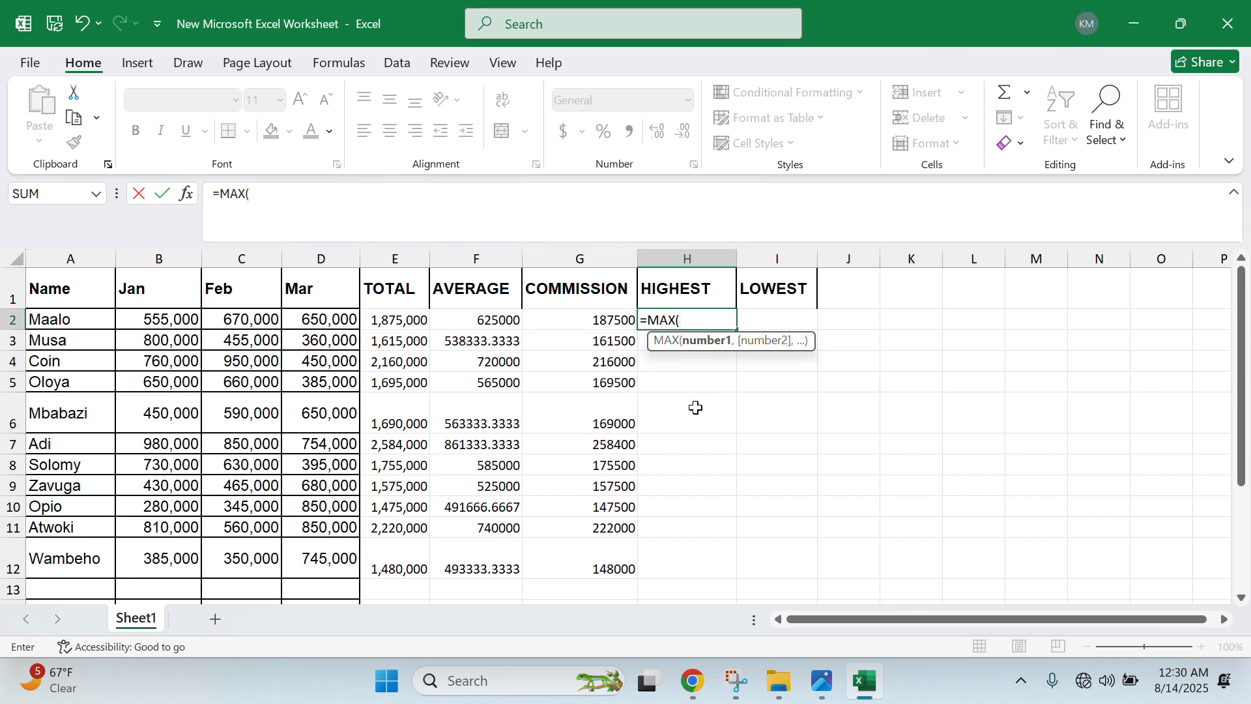
{"action": "left_click", "coordinate": [163, 322]}
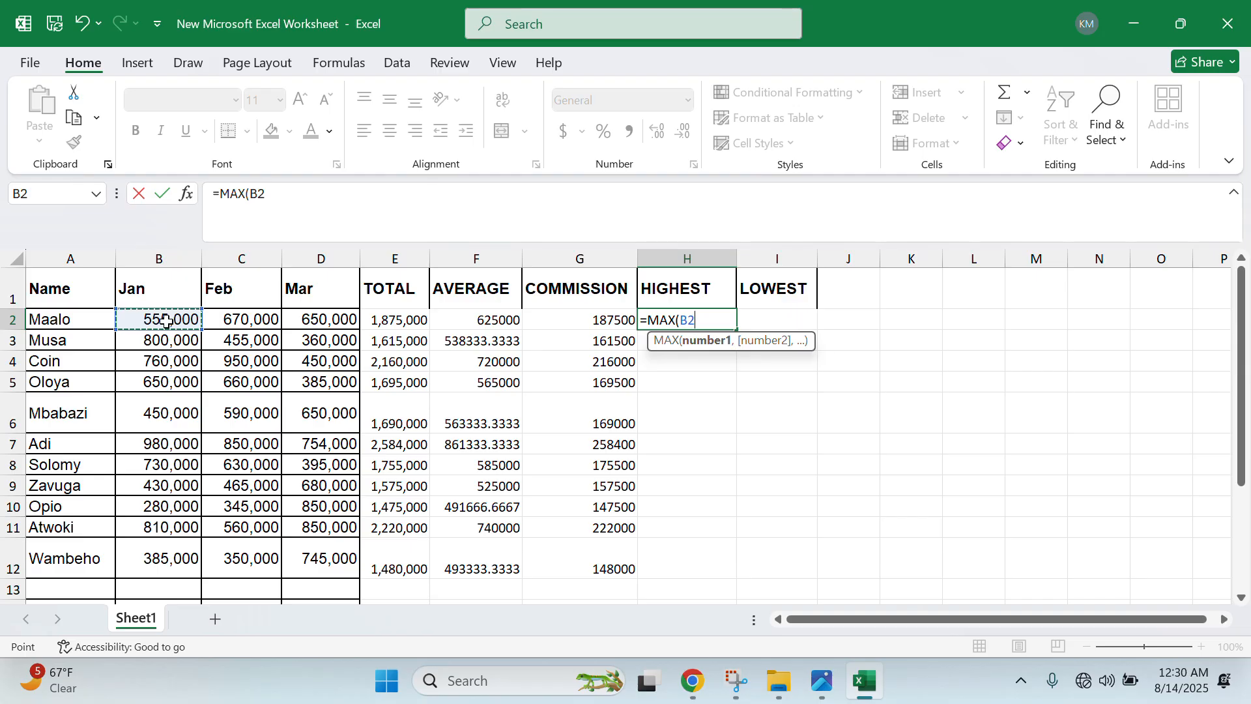
{"action": "key", "text": "F8"}
{"action": "key", "text": "BackSpace"}
{"action": "key", "text": "BackSpace"}
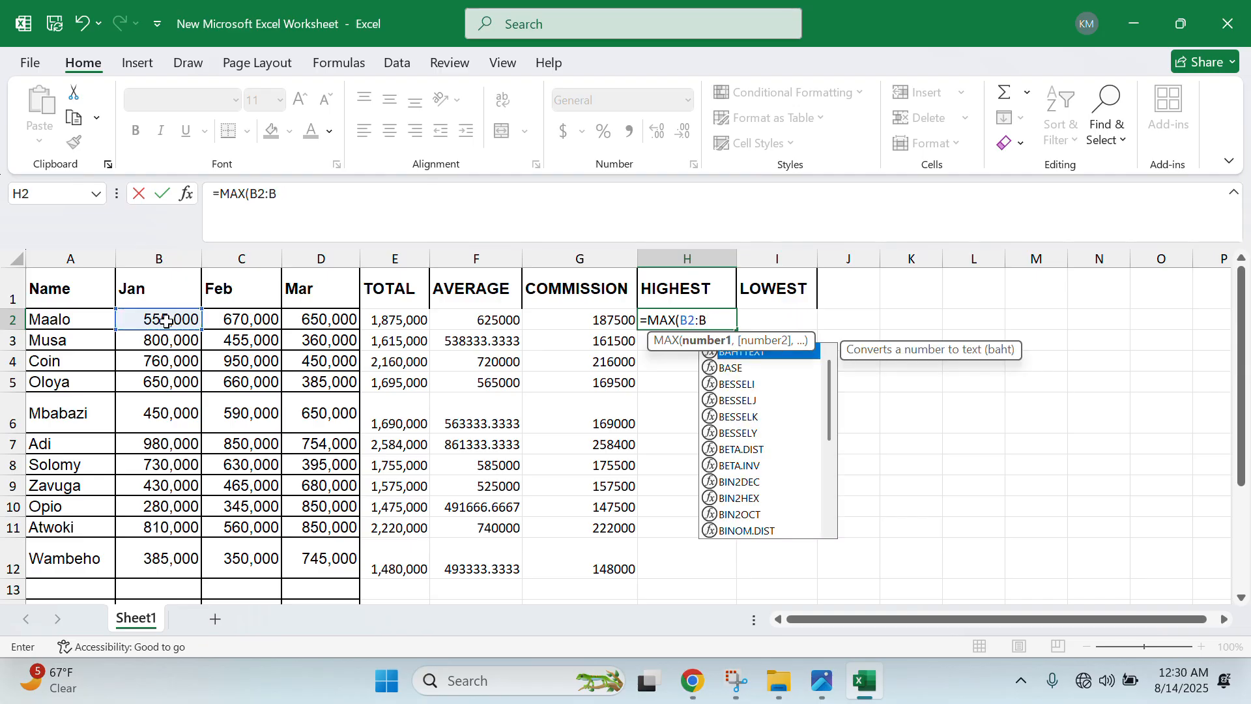
{"action": "left_click", "coordinate": [336, 328]}
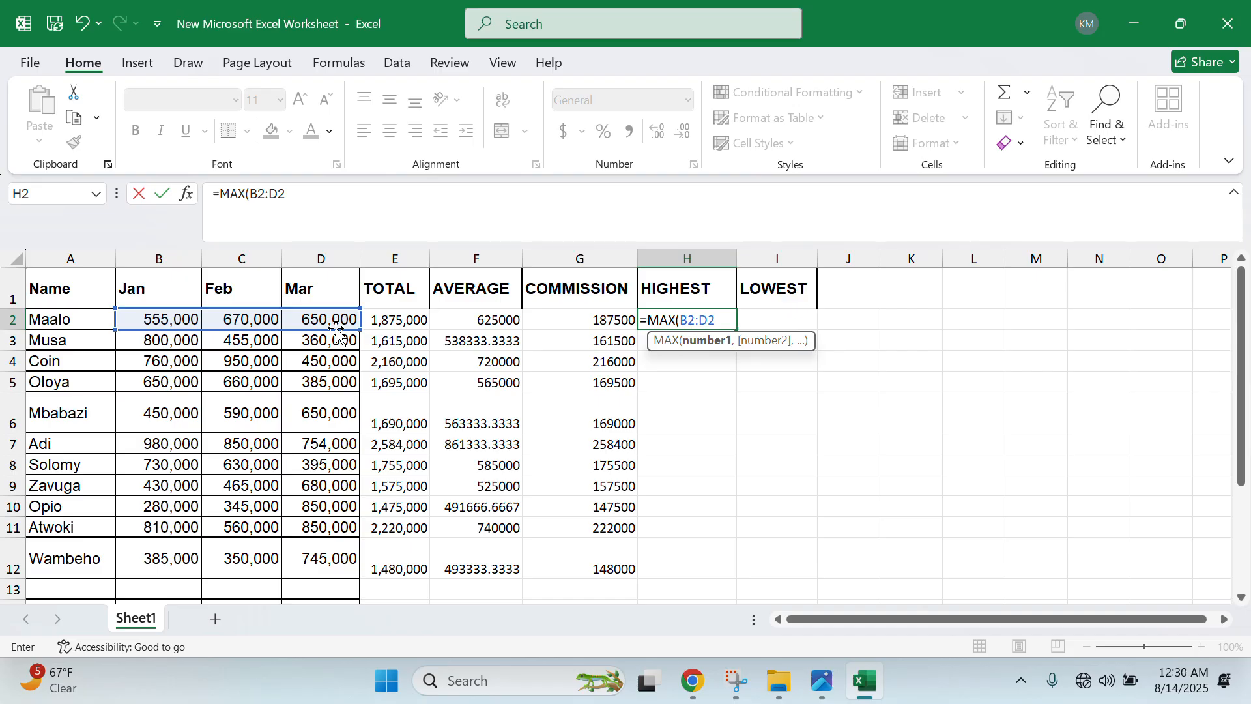
{"action": "type", "text": ")"}
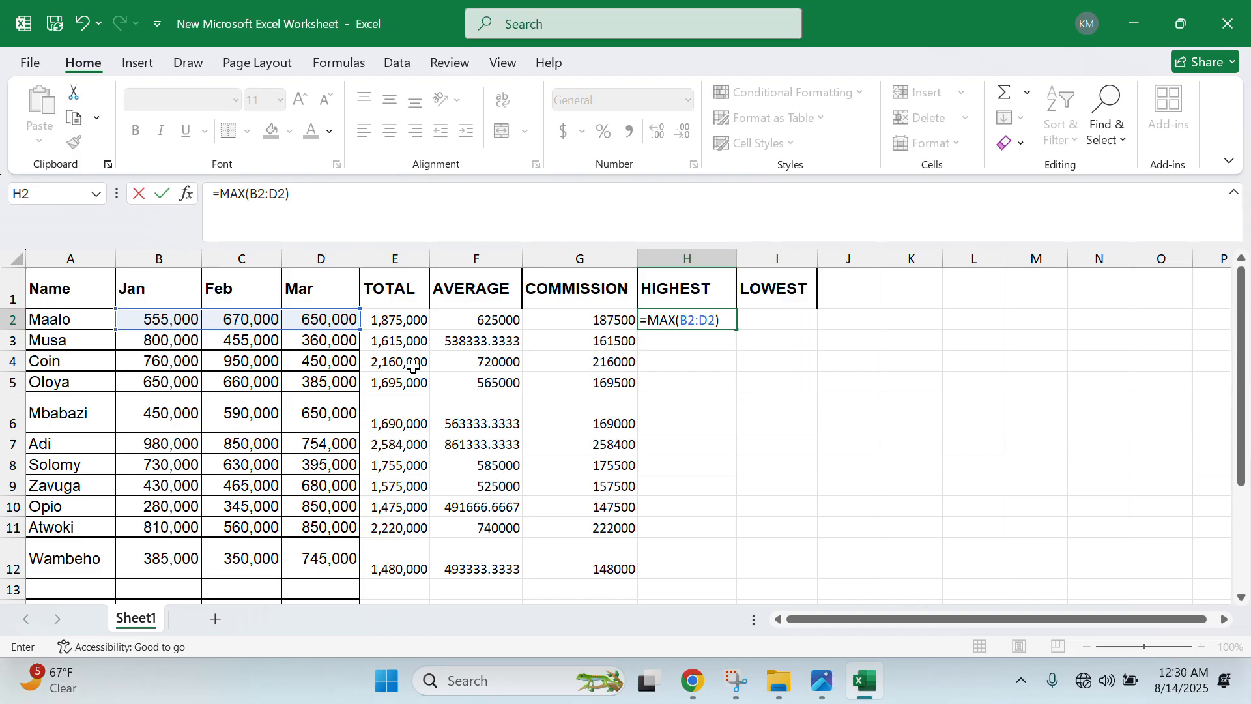
{"action": "key", "text": "Return"}
{"action": "left_click", "coordinate": [656, 320]}
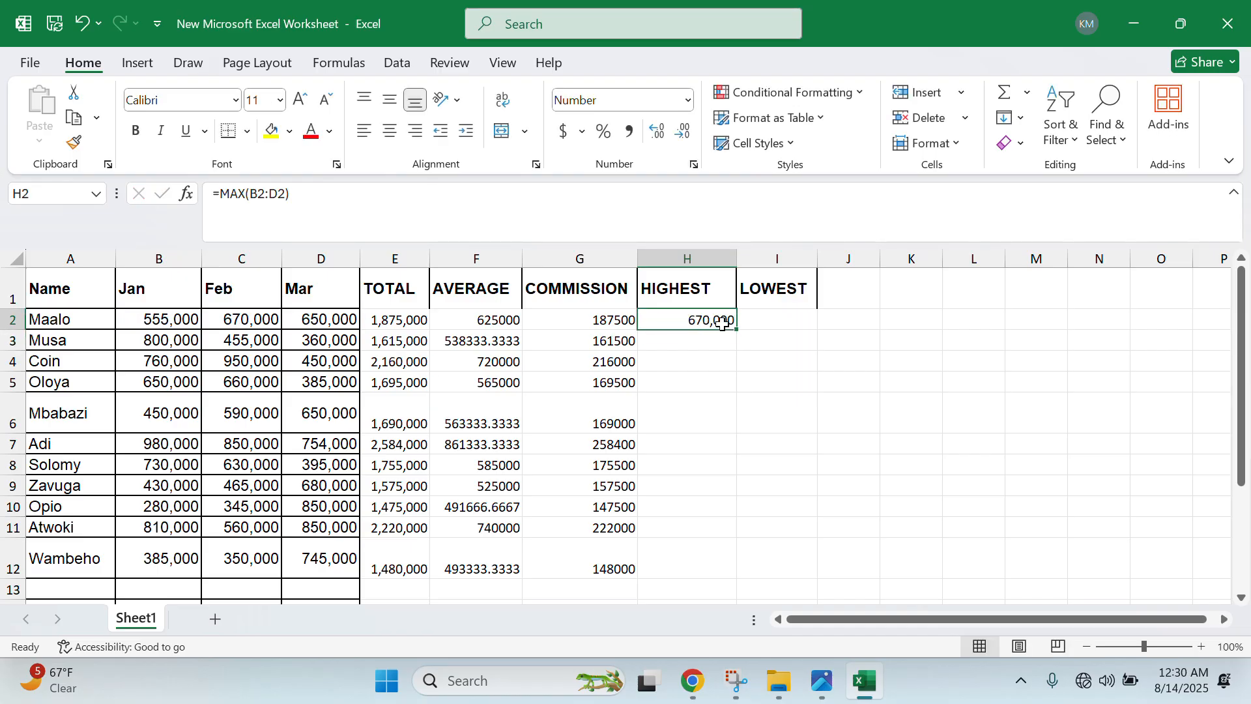
{"action": "left_click_drag", "start_coordinate": [738, 330], "coordinate": [684, 574]}
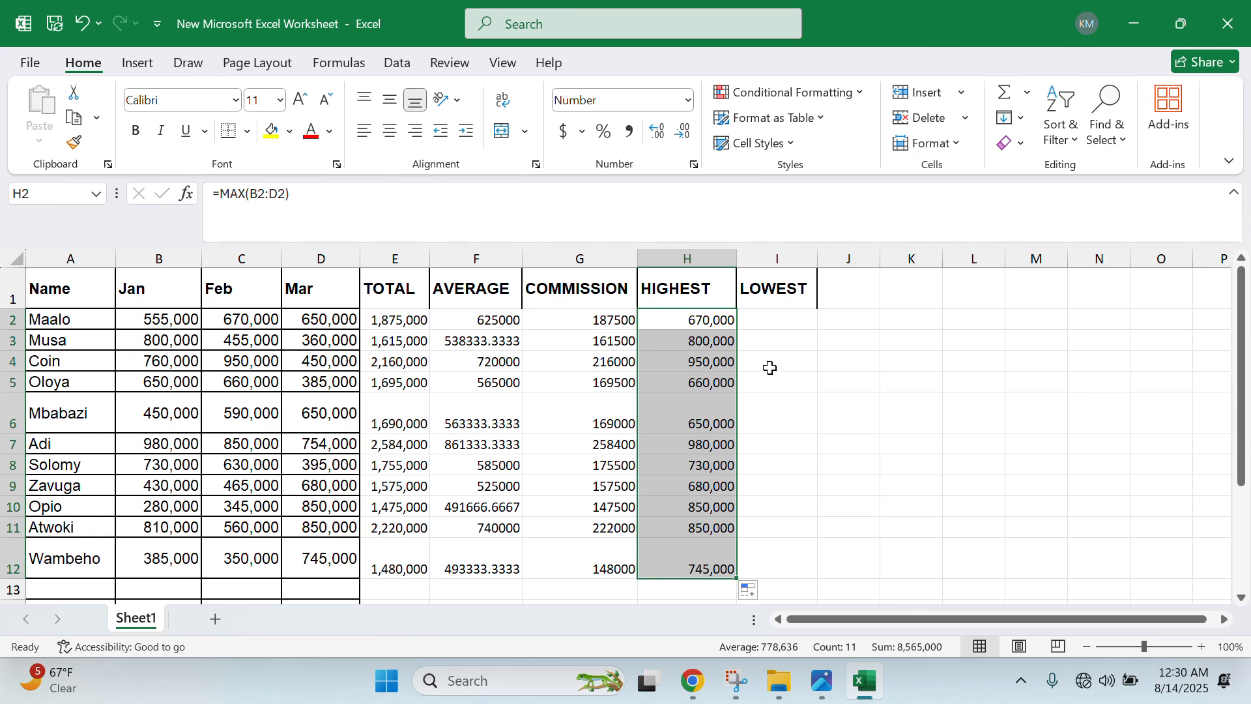
{"action": "left_click", "coordinate": [772, 326]}
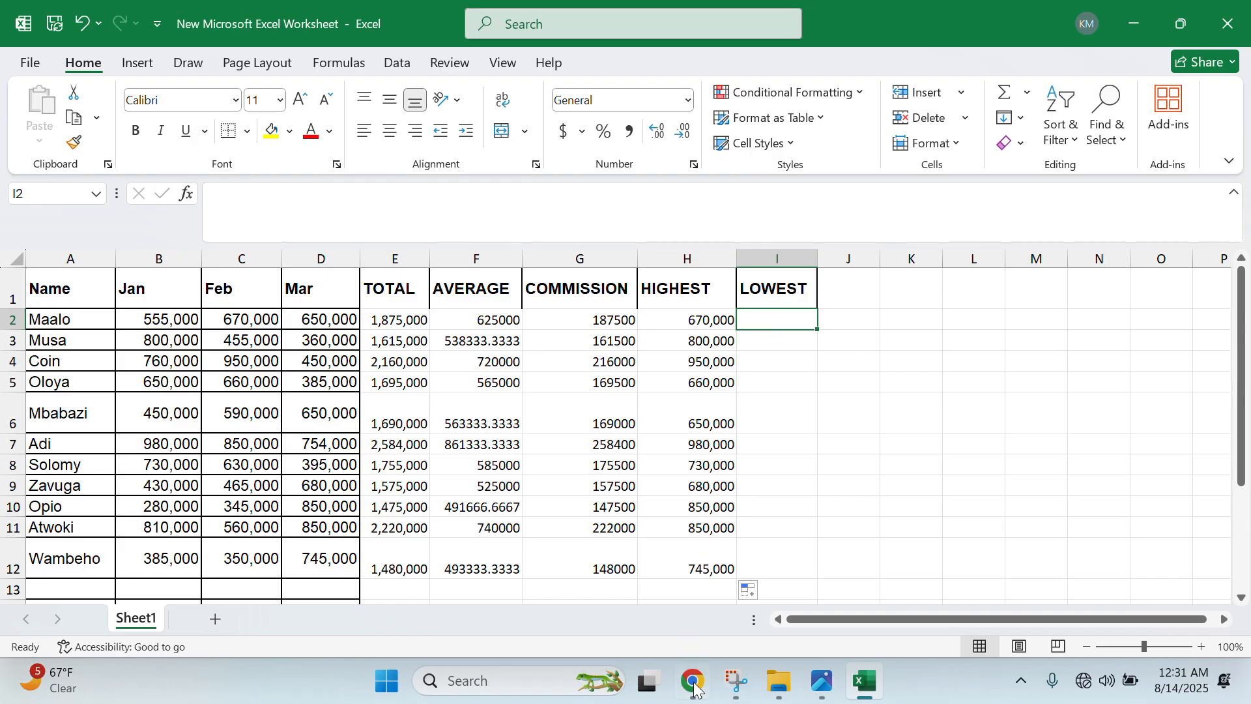
- After checking the exam photo, enter =MIN(B2:D2) in I2 and fill it down to I12
{"action": "left_click", "coordinate": [809, 687]}
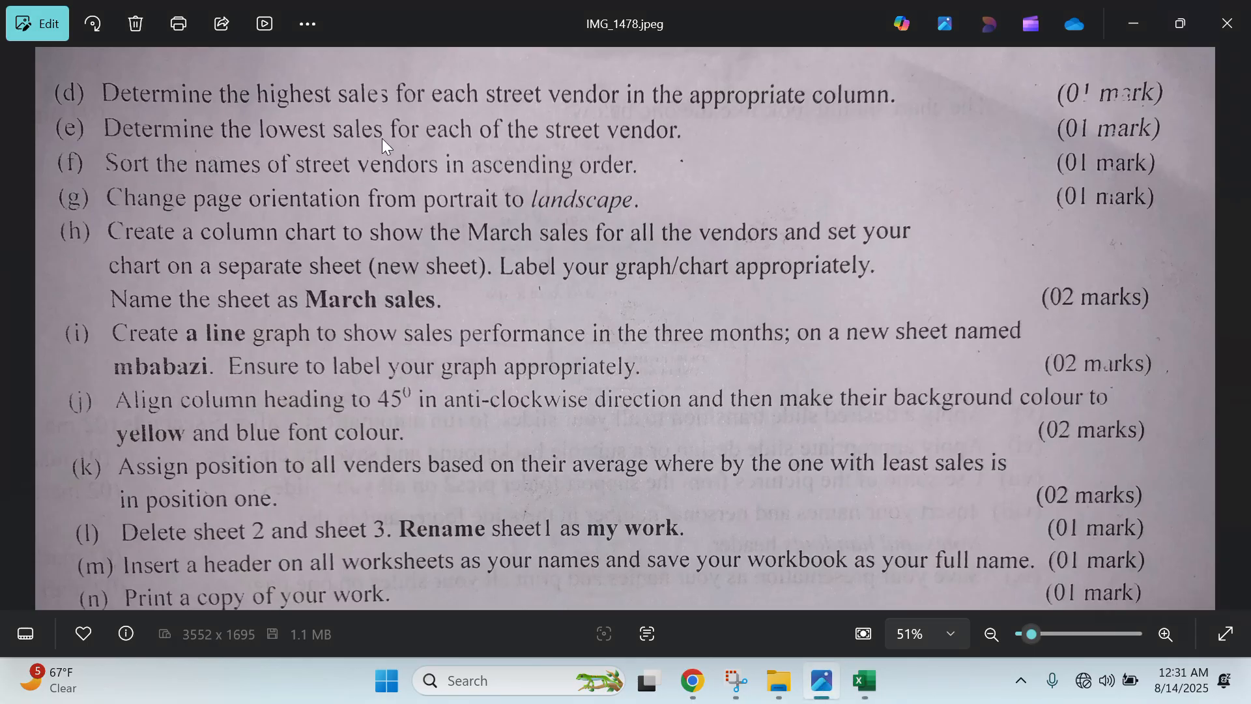
{"action": "left_click", "coordinate": [1134, 23]}
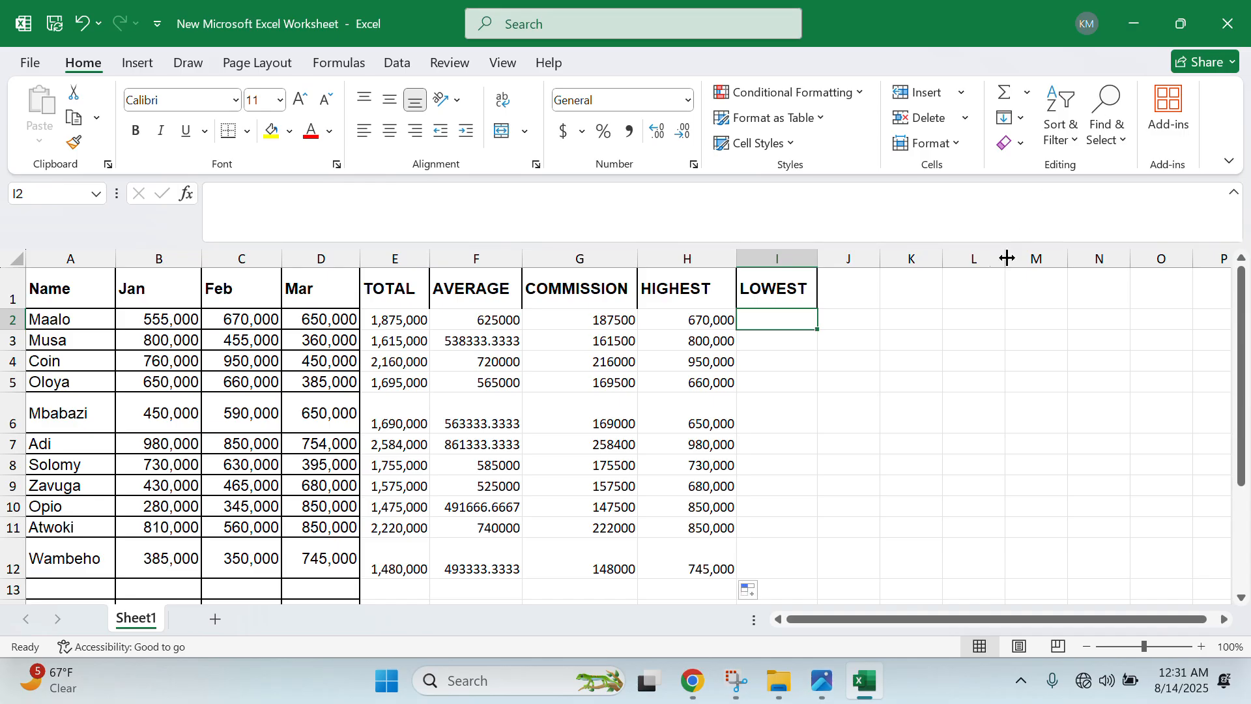
{"action": "type", "text": "=MIN("}
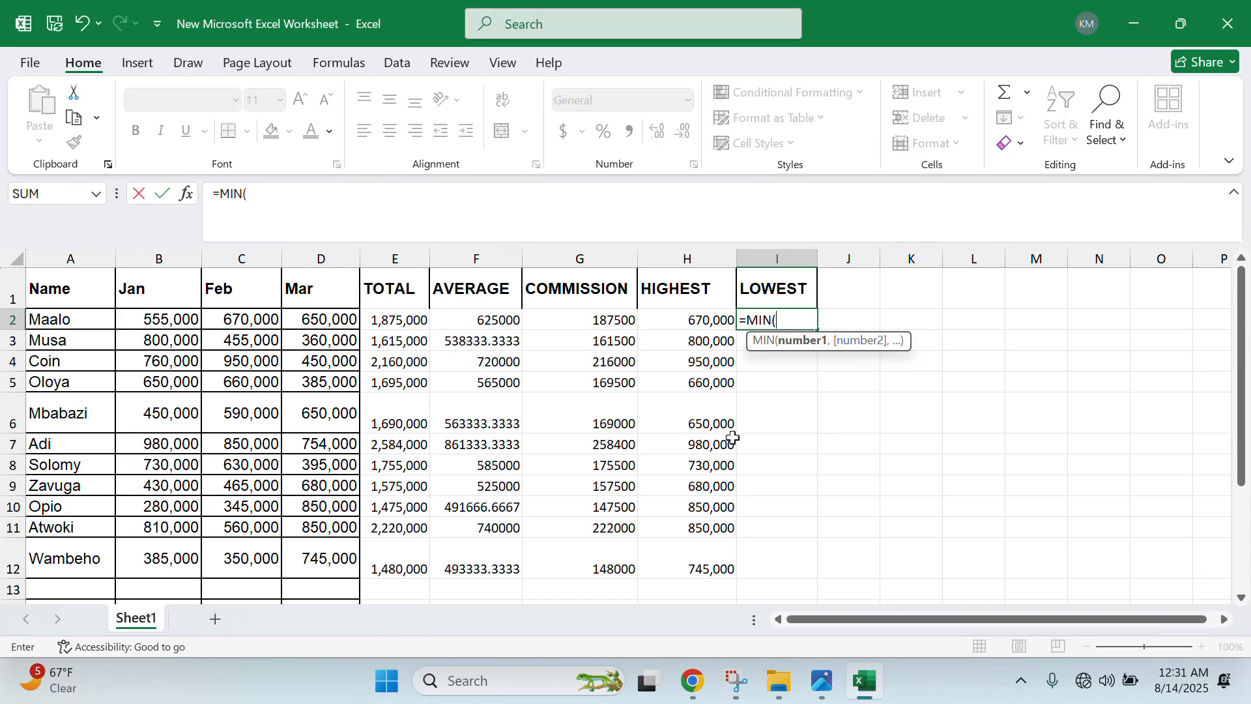
{"action": "left_click_drag", "start_coordinate": [163, 320], "coordinate": [297, 318]}
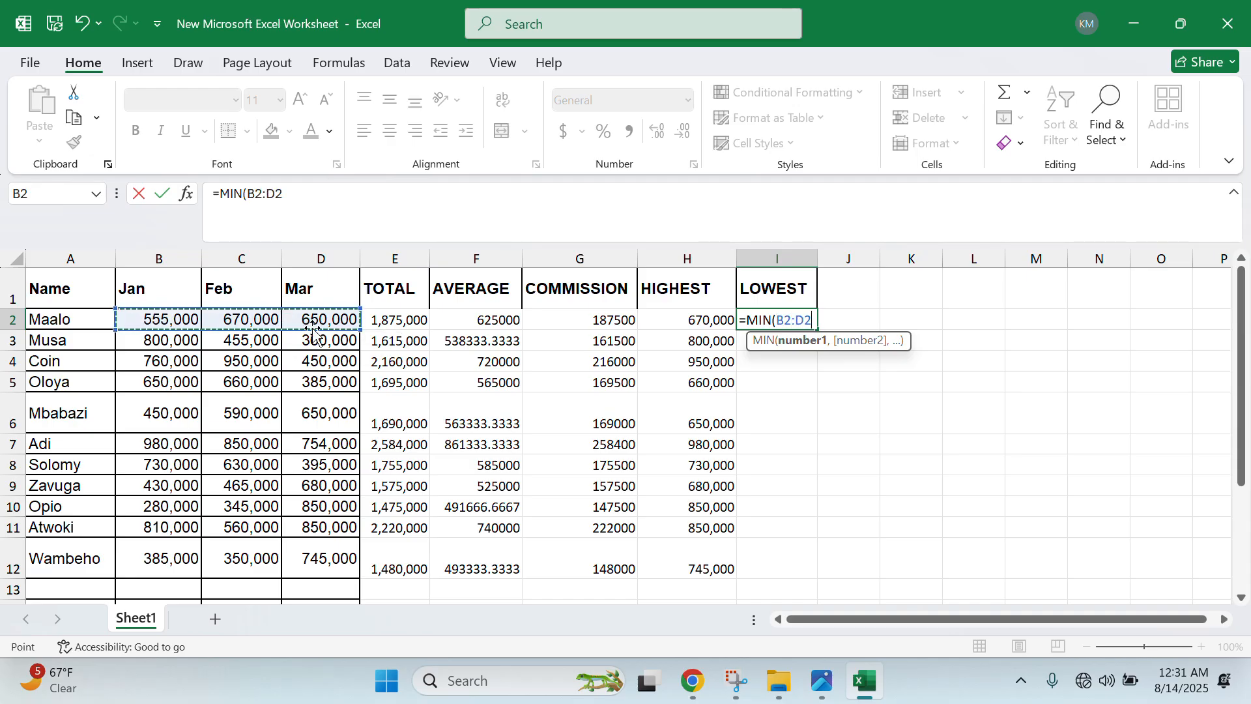
{"action": "type", "text": ")"}
{"action": "key", "text": "Return"}
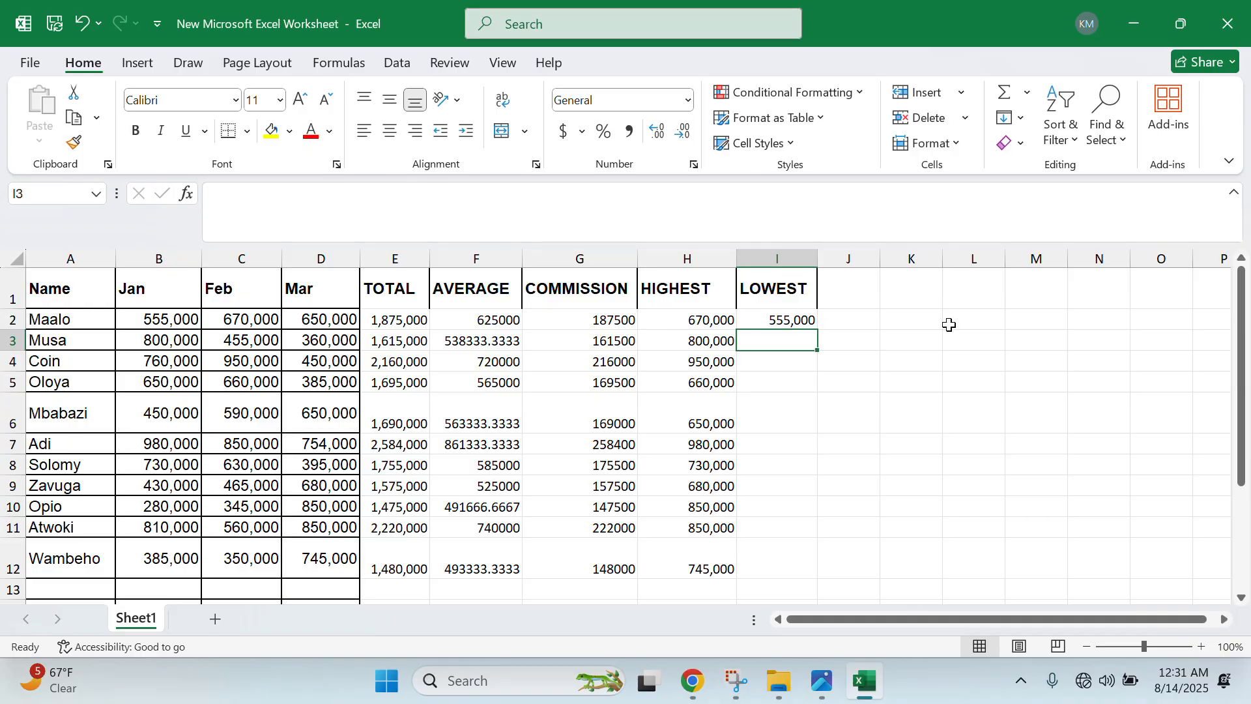
{"action": "left_click", "coordinate": [792, 320]}
{"action": "left_click_drag", "start_coordinate": [815, 333], "coordinate": [810, 562]}
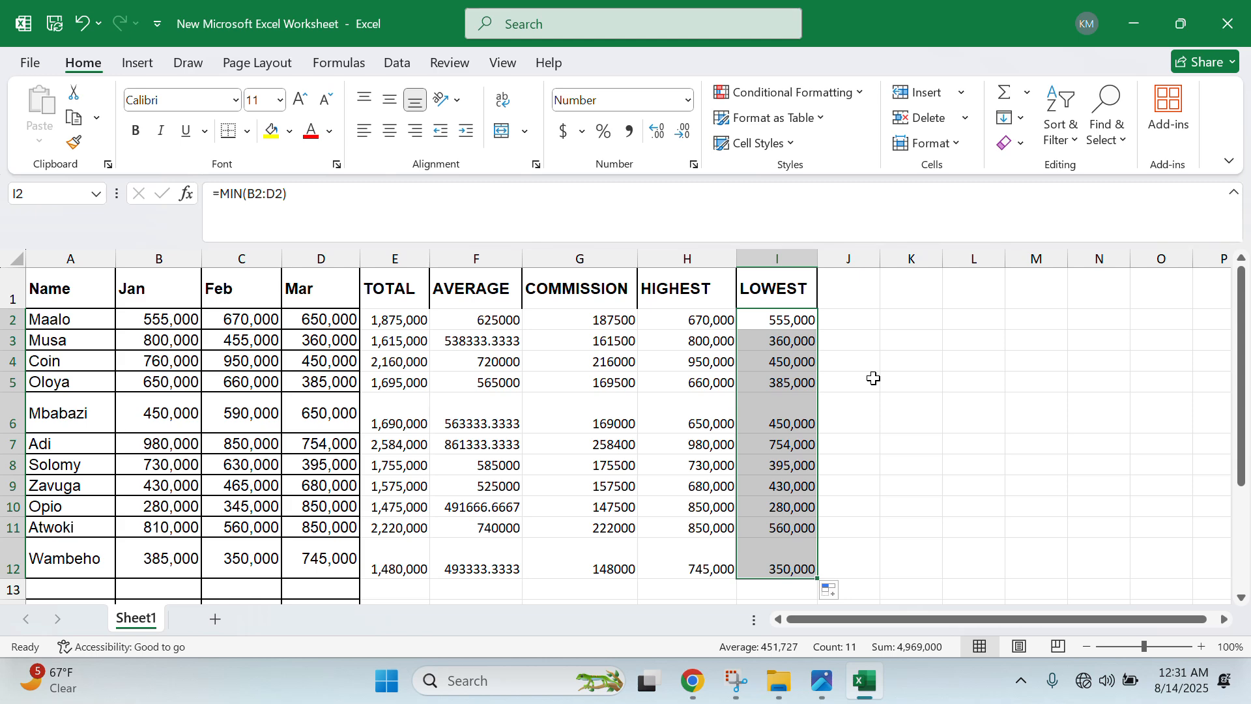
{"action": "left_click", "coordinate": [819, 685]}
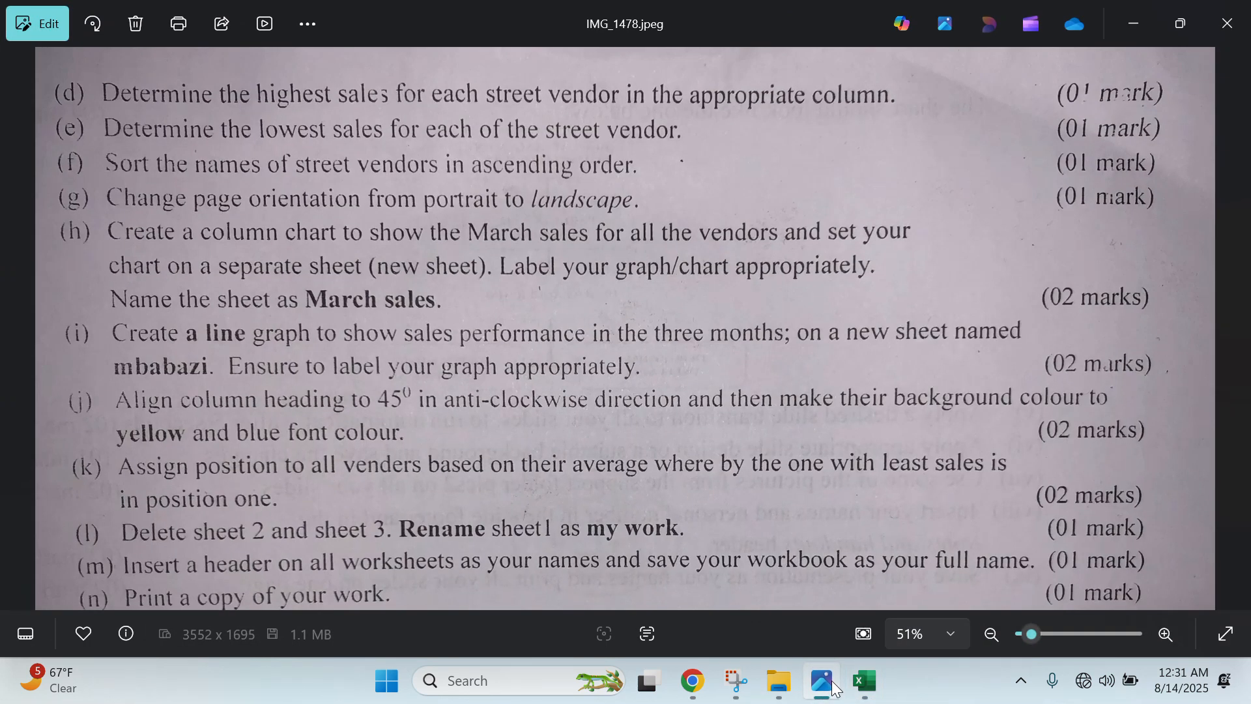
{"action": "mouse_move", "coordinate": [858, 676]}
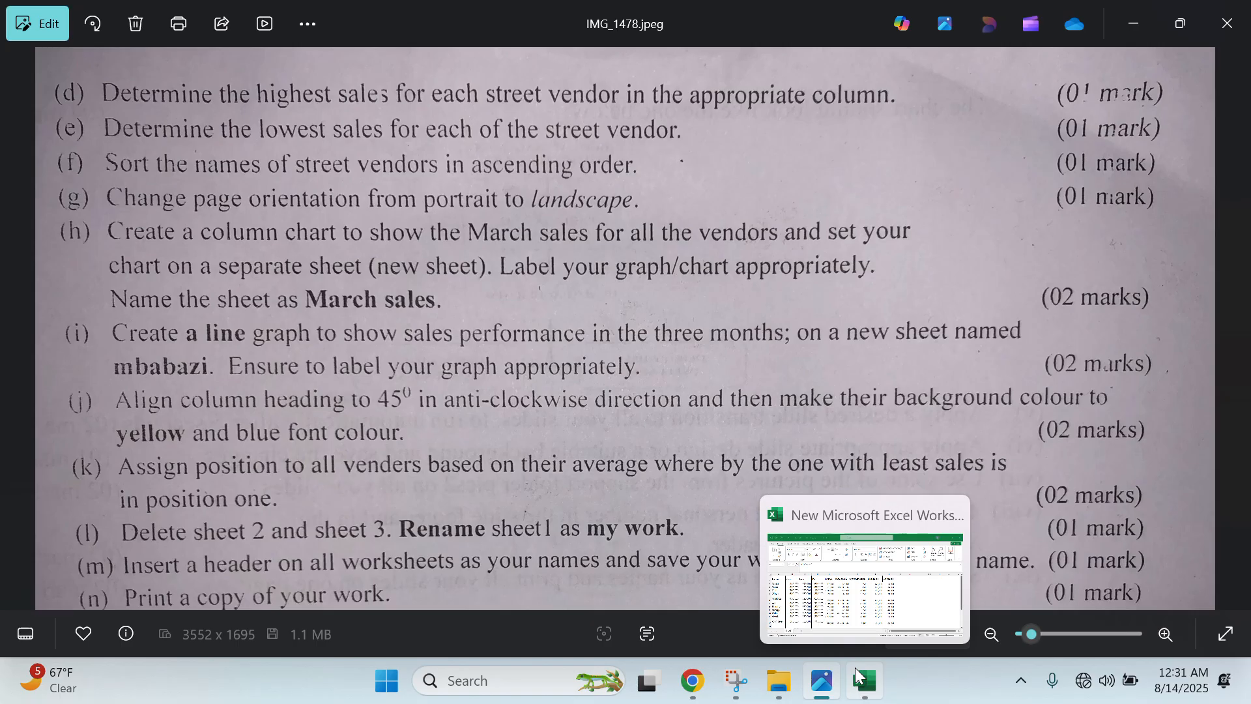
{"action": "left_click", "coordinate": [1145, 33]}
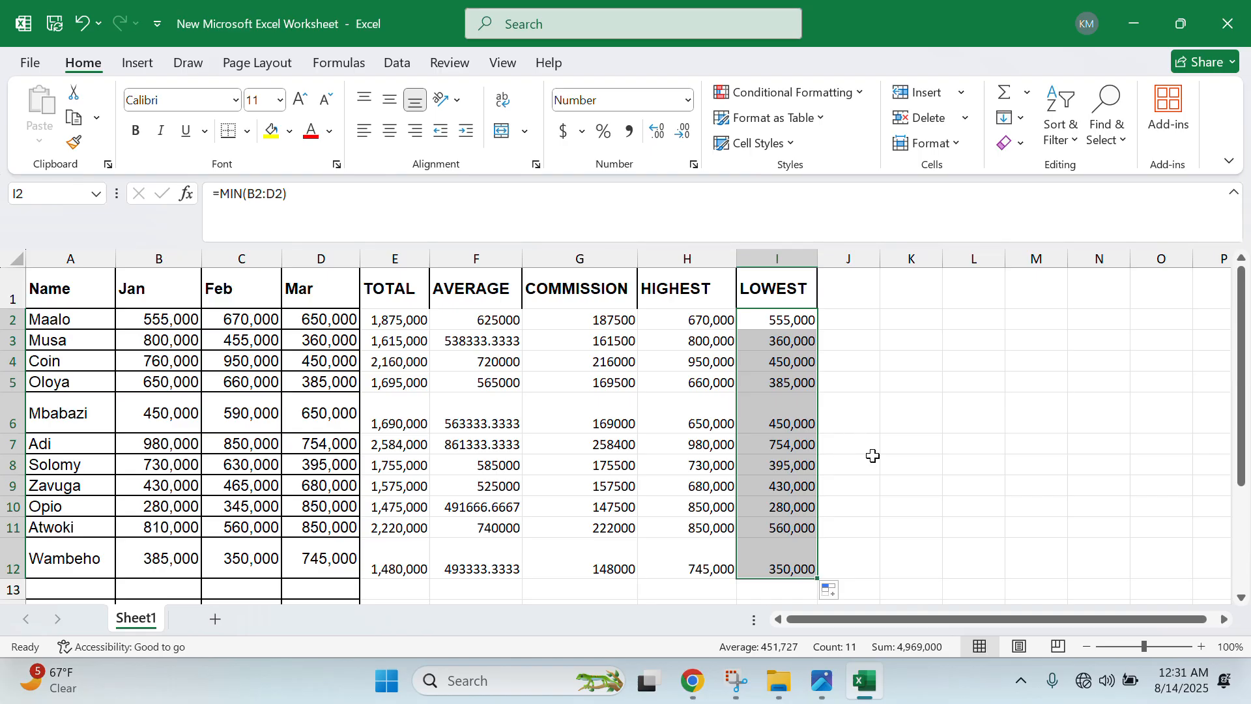
- Select the vendor table A1:I14 and apply All Borders to every cell
{"action": "left_click", "coordinate": [1084, 646]}
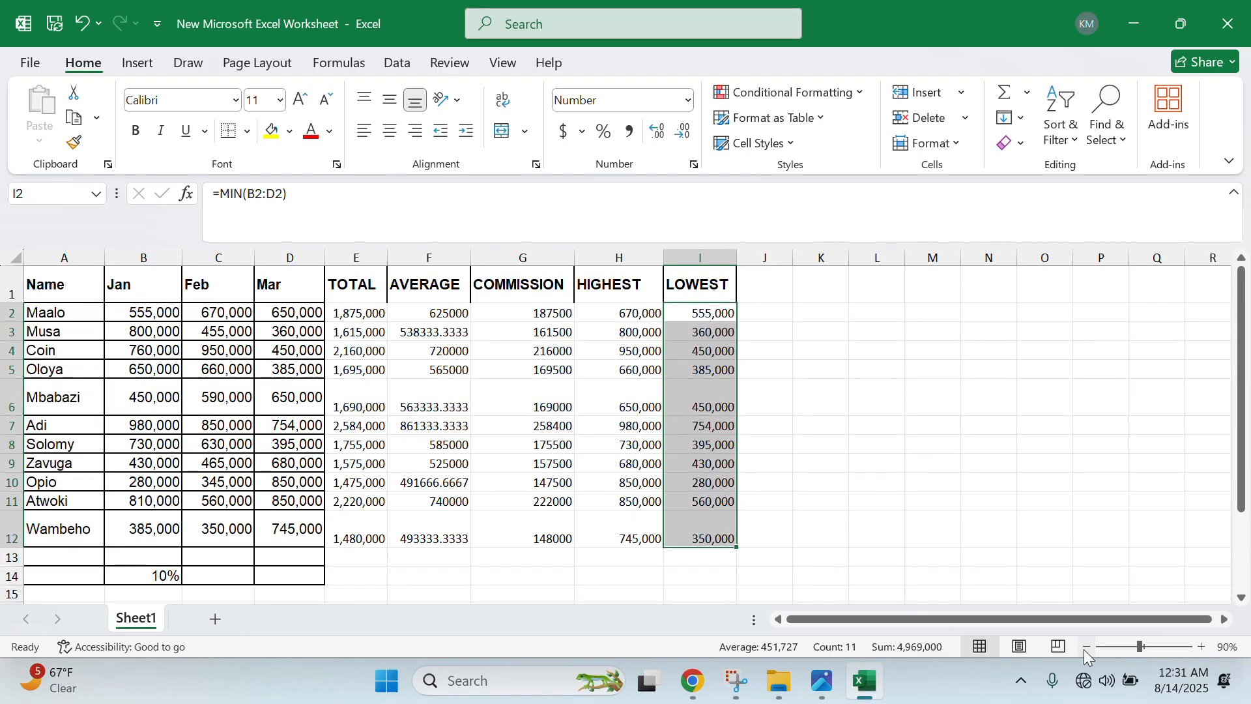
{"action": "left_click", "coordinate": [709, 514]}
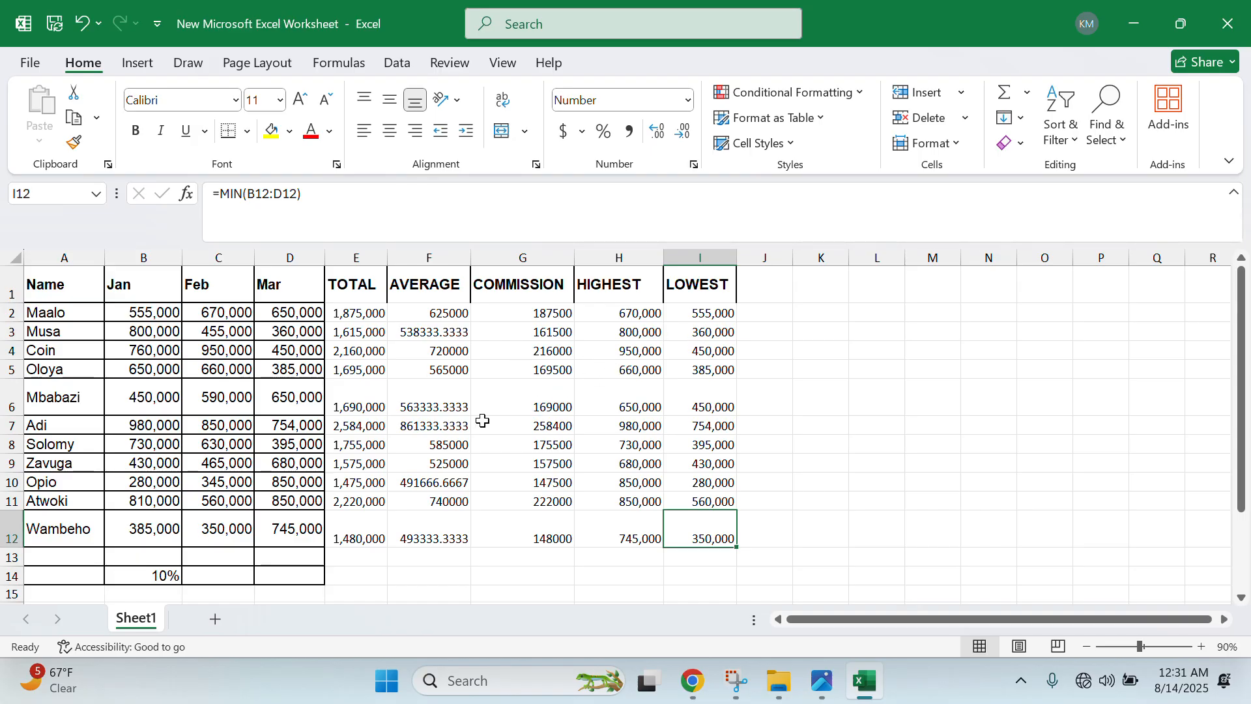
{"action": "left_click_drag", "start_coordinate": [62, 284], "coordinate": [709, 573]}
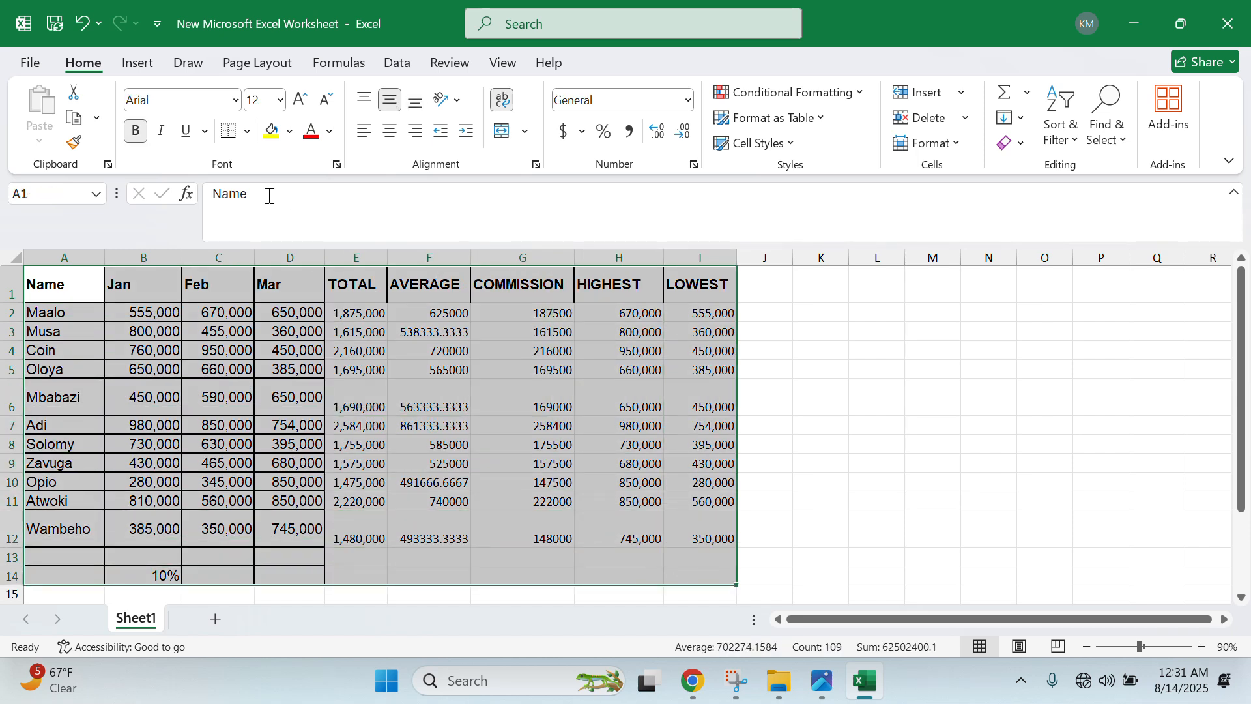
{"action": "left_click", "coordinate": [249, 133]}
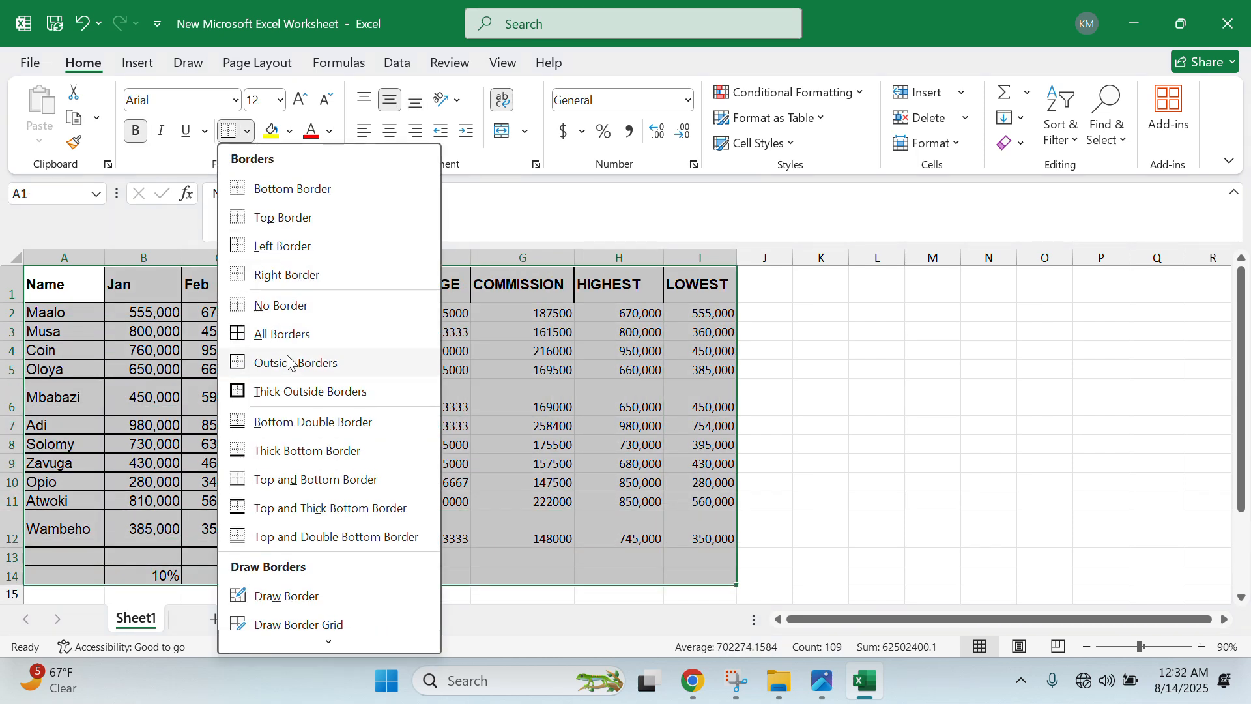
{"action": "left_click", "coordinate": [269, 336]}
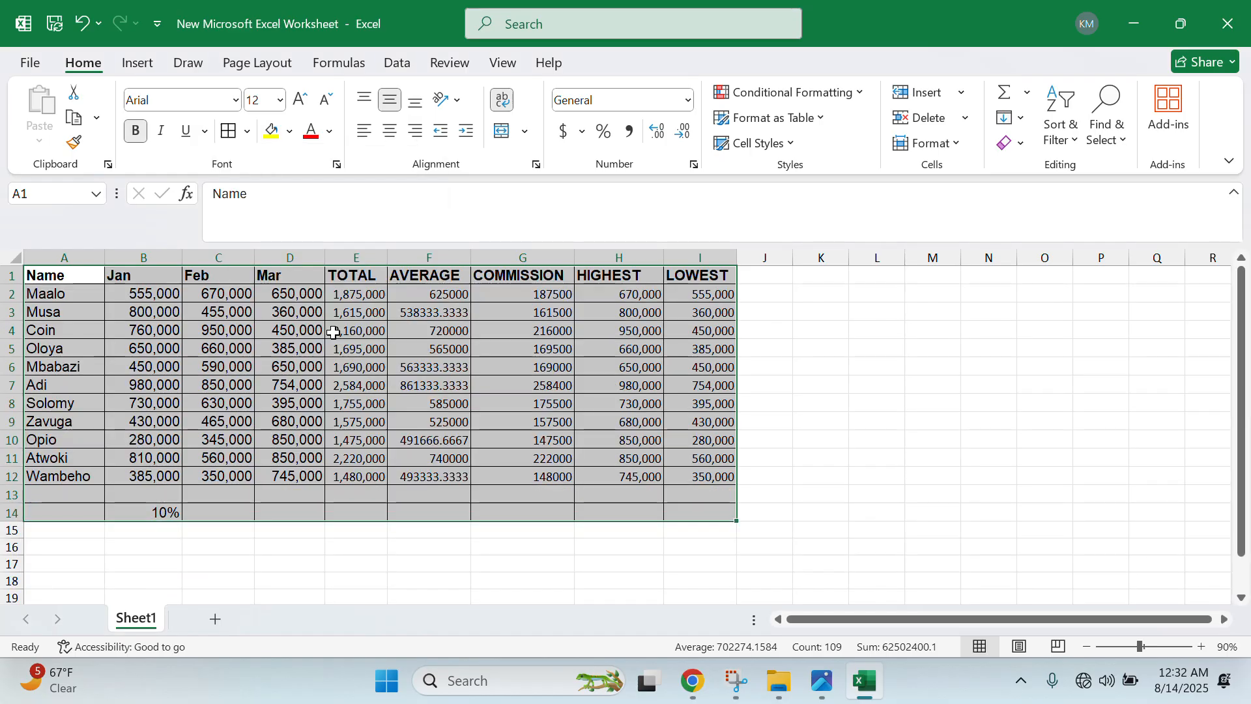
{"action": "left_click", "coordinate": [490, 402]}
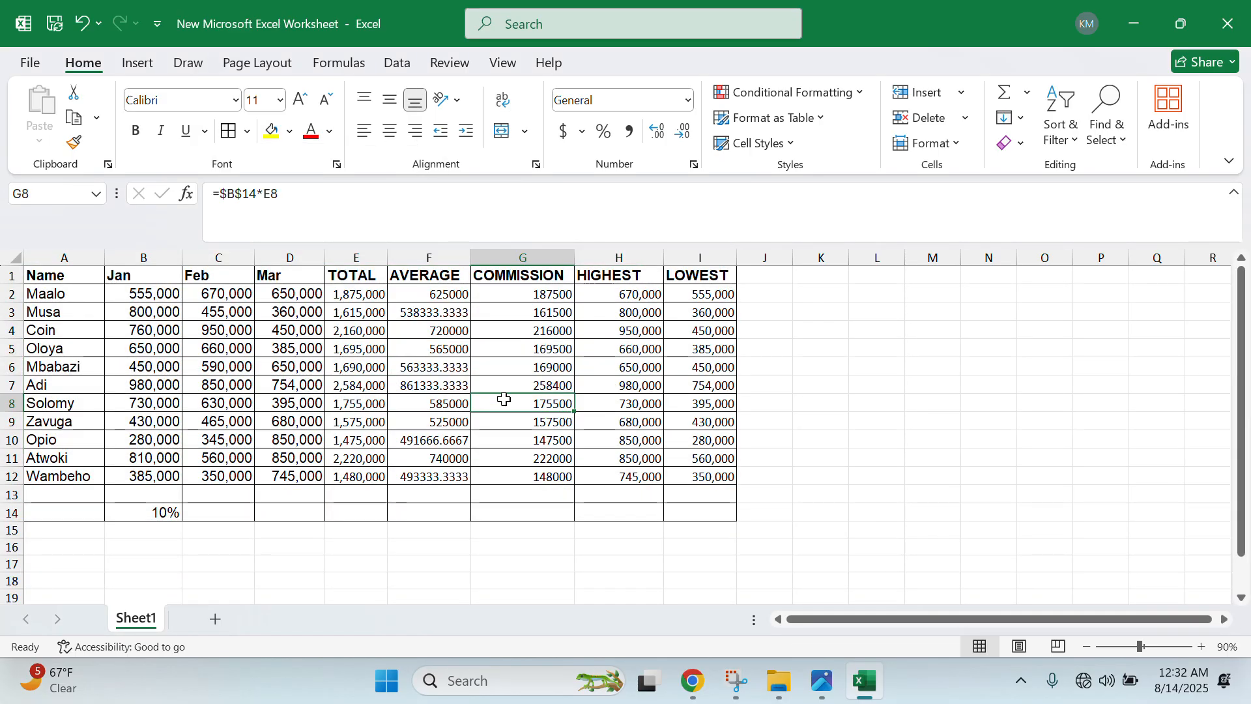
{"action": "scroll", "coordinate": [521, 401], "scroll_direction": "up", "scroll_amount": 3}
{"action": "scroll", "coordinate": [535, 409], "scroll_direction": "down", "scroll_amount": 1}
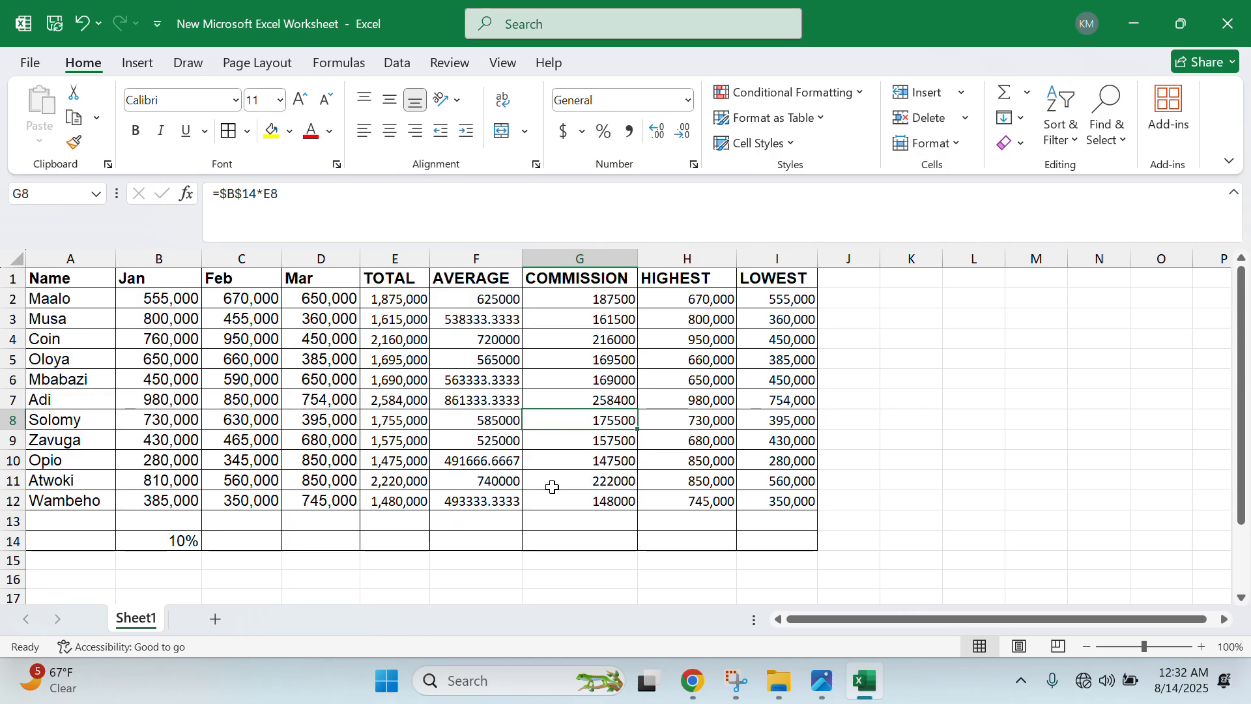
{"action": "left_click", "coordinate": [826, 684]}
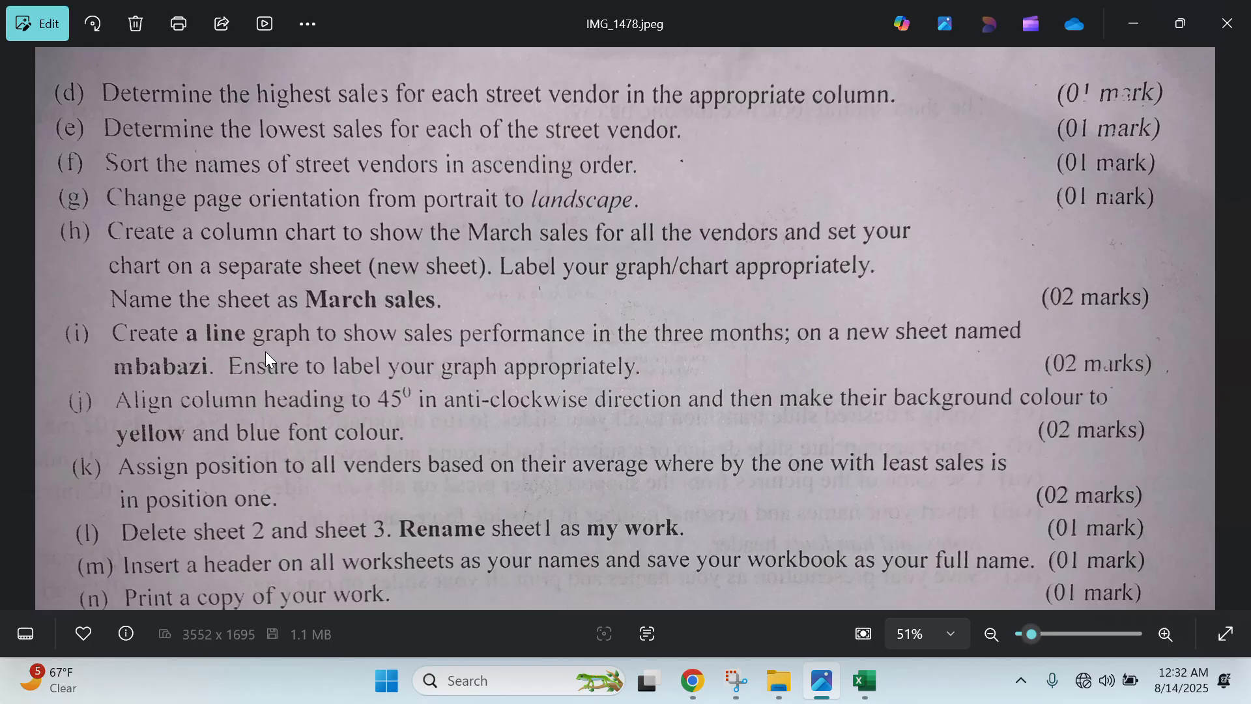
{"action": "left_click", "coordinate": [1131, 37]}
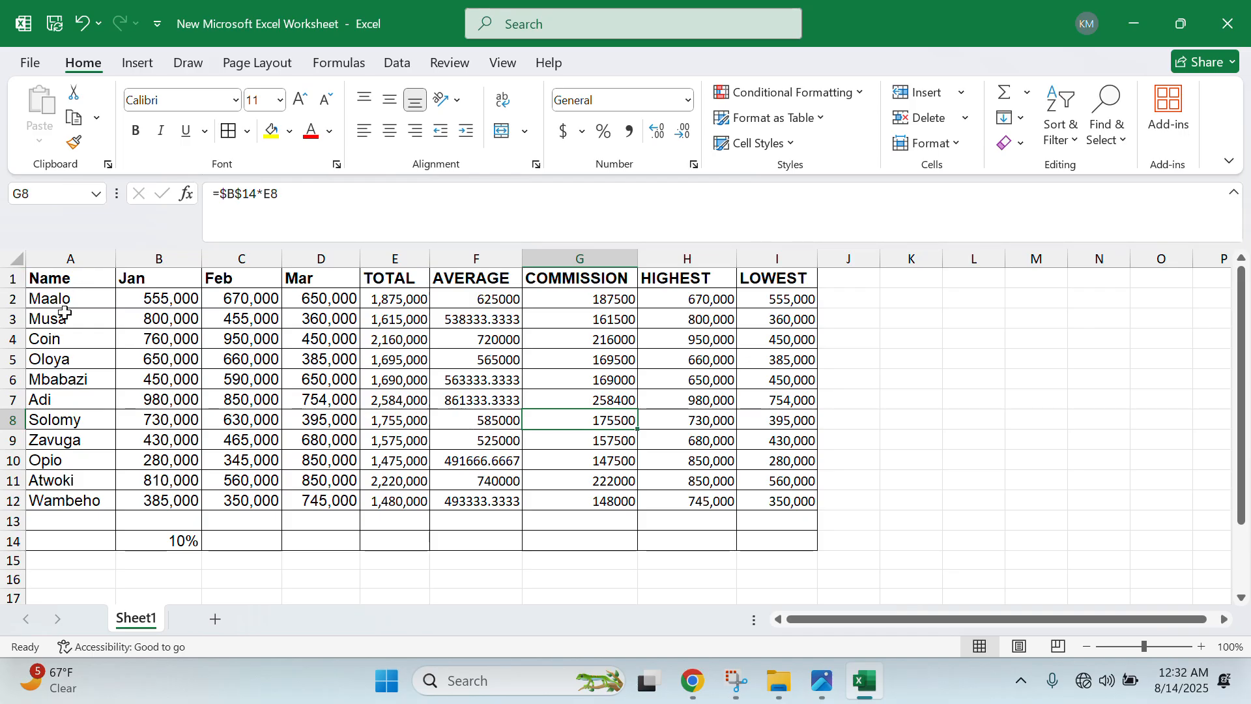
- Custom Sort only the names in A2:A12 A to Z, continuing with the current selection
{"action": "left_click_drag", "start_coordinate": [68, 300], "coordinate": [116, 490]}
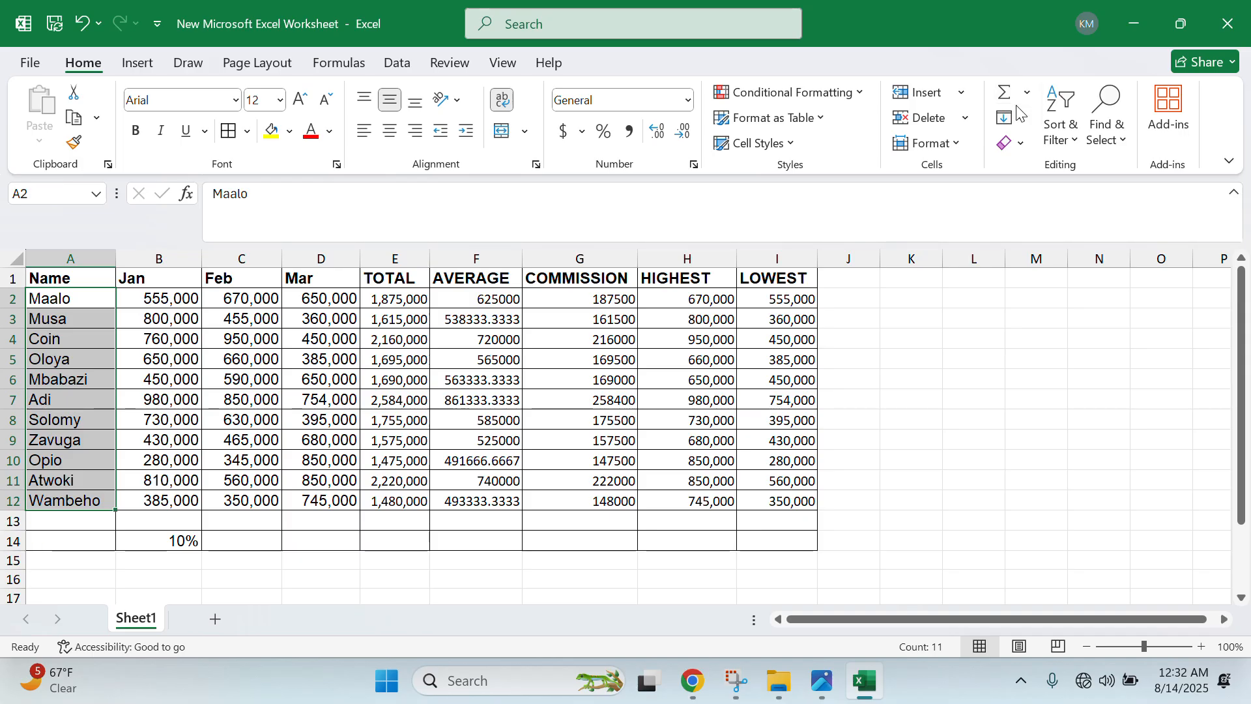
{"action": "left_click", "coordinate": [1061, 120]}
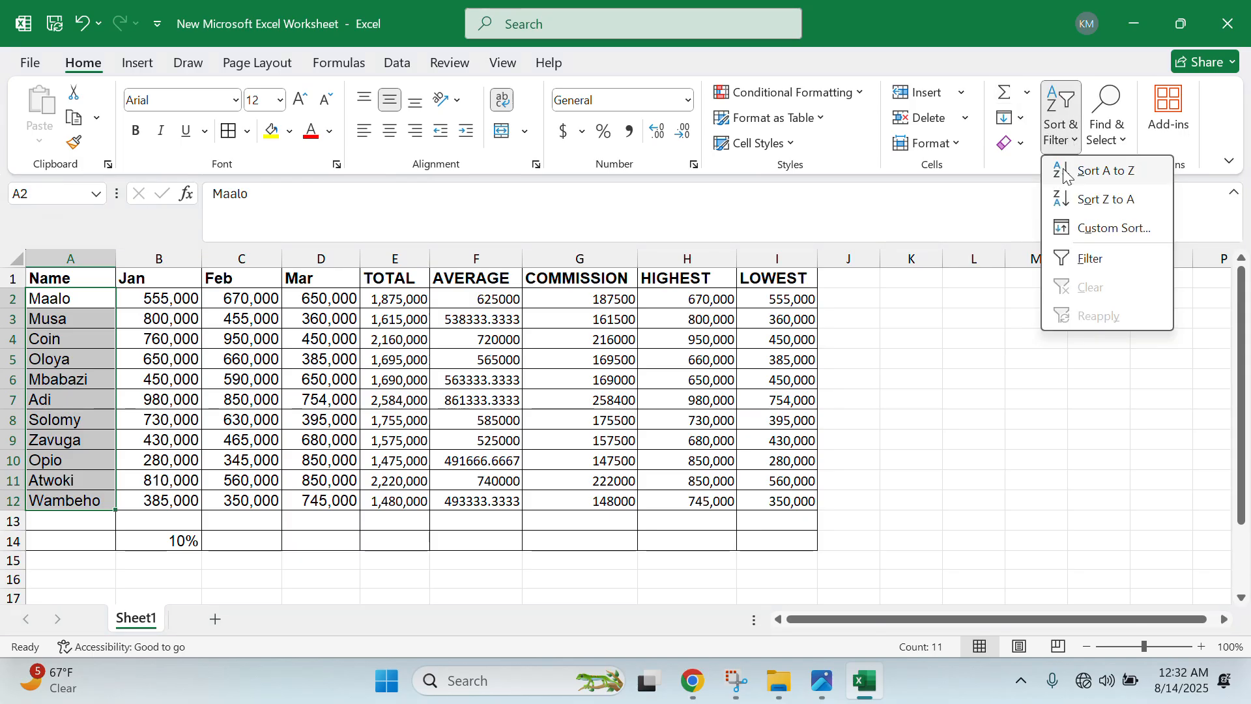
{"action": "left_click", "coordinate": [1083, 233]}
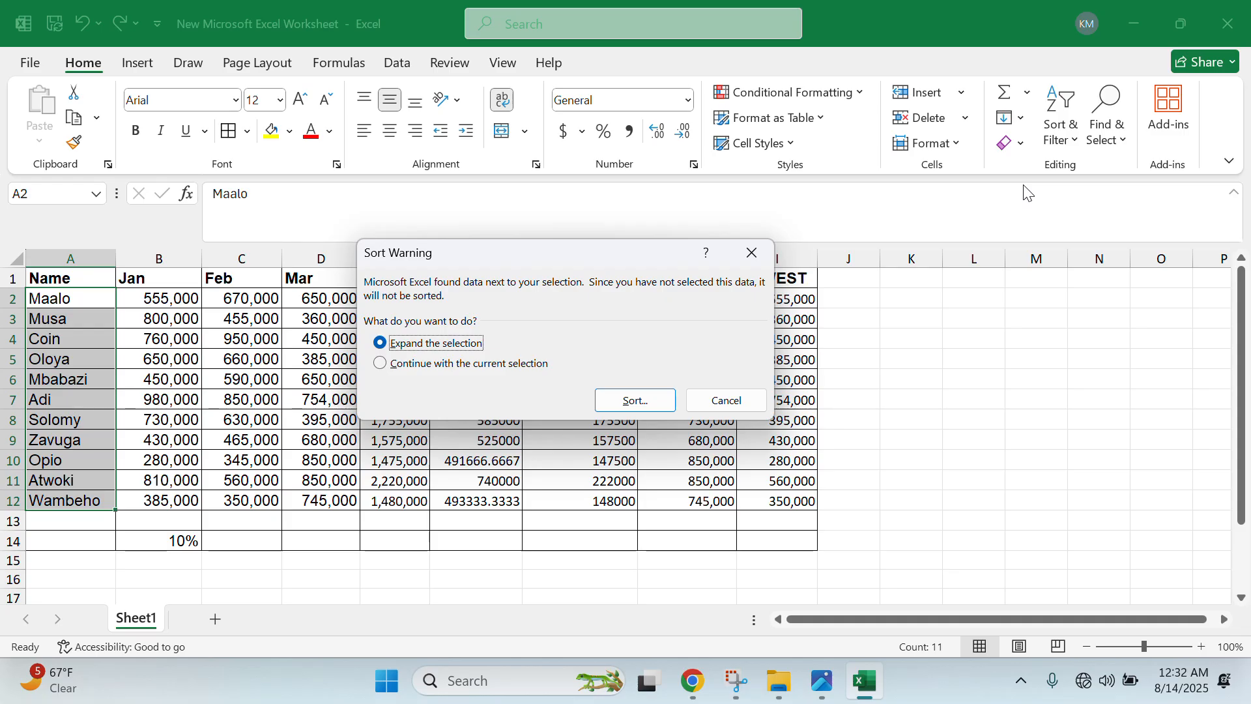
{"action": "left_click", "coordinate": [407, 368]}
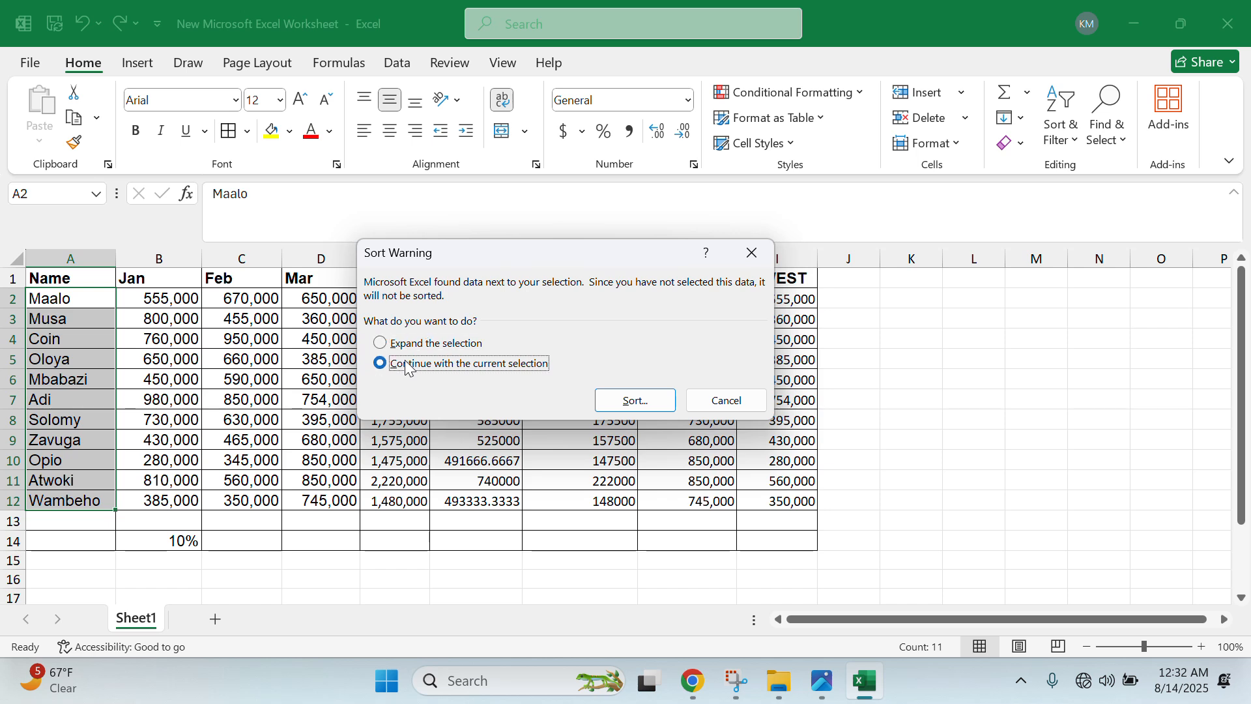
{"action": "left_click", "coordinate": [626, 408]}
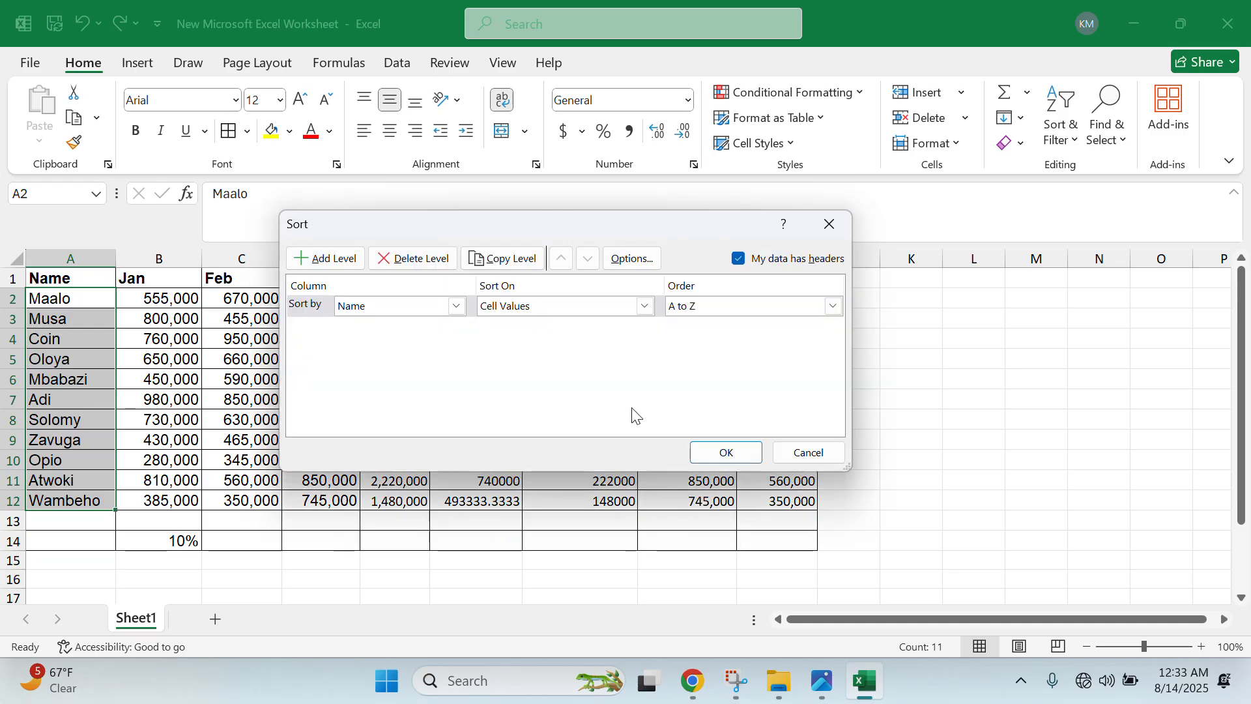
{"action": "left_click", "coordinate": [456, 307]}
{"action": "left_click", "coordinate": [443, 322]}
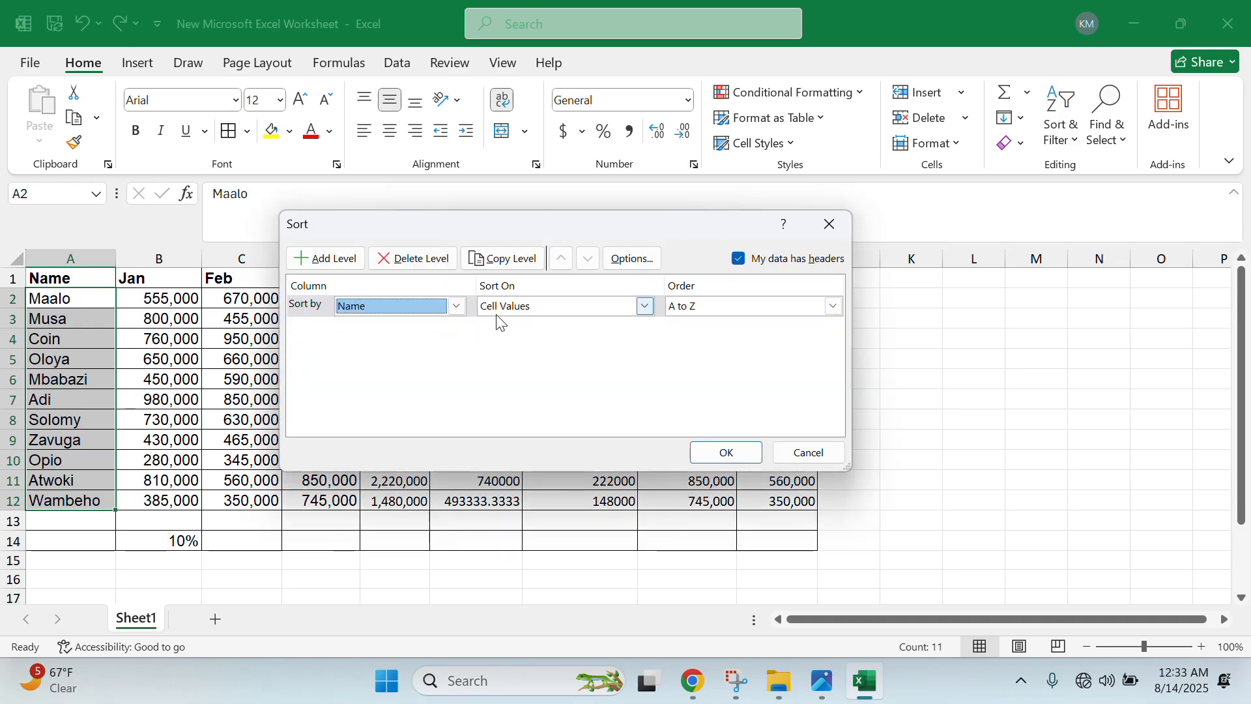
{"action": "left_click", "coordinate": [514, 308]}
{"action": "left_click", "coordinate": [513, 307]}
{"action": "left_click_drag", "start_coordinate": [565, 222], "coordinate": [771, 230]}
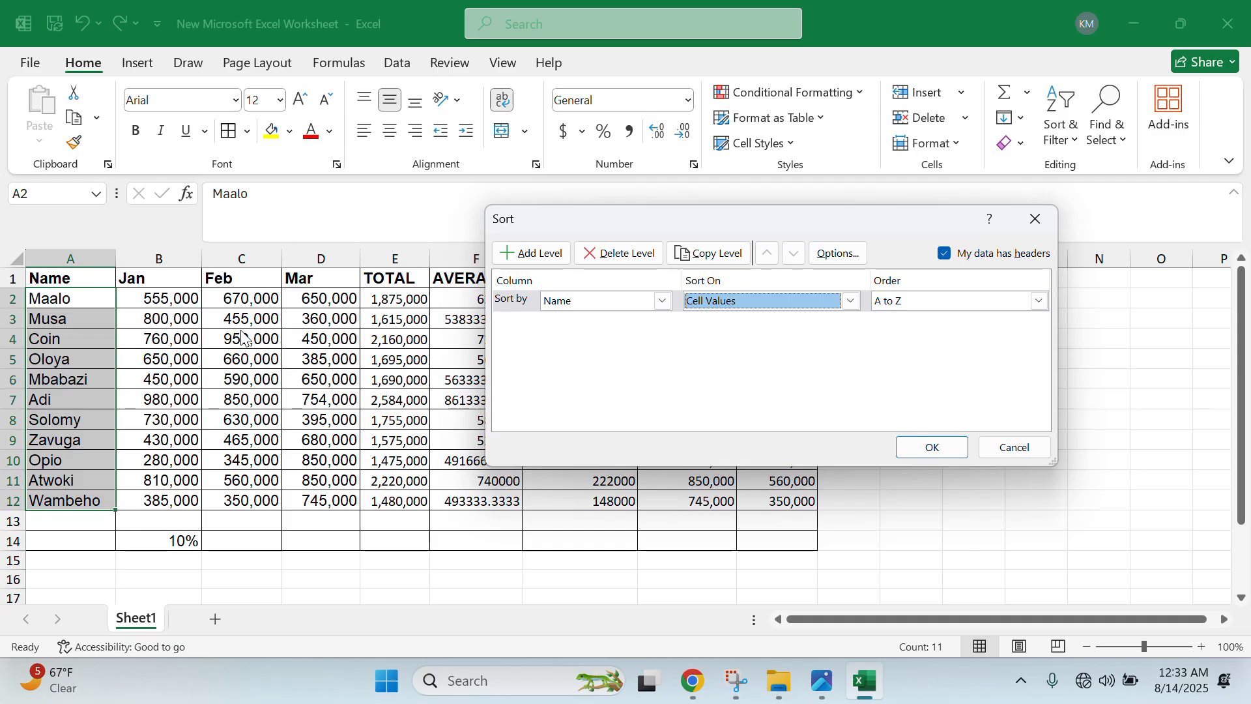
{"action": "left_click", "coordinate": [908, 446]}
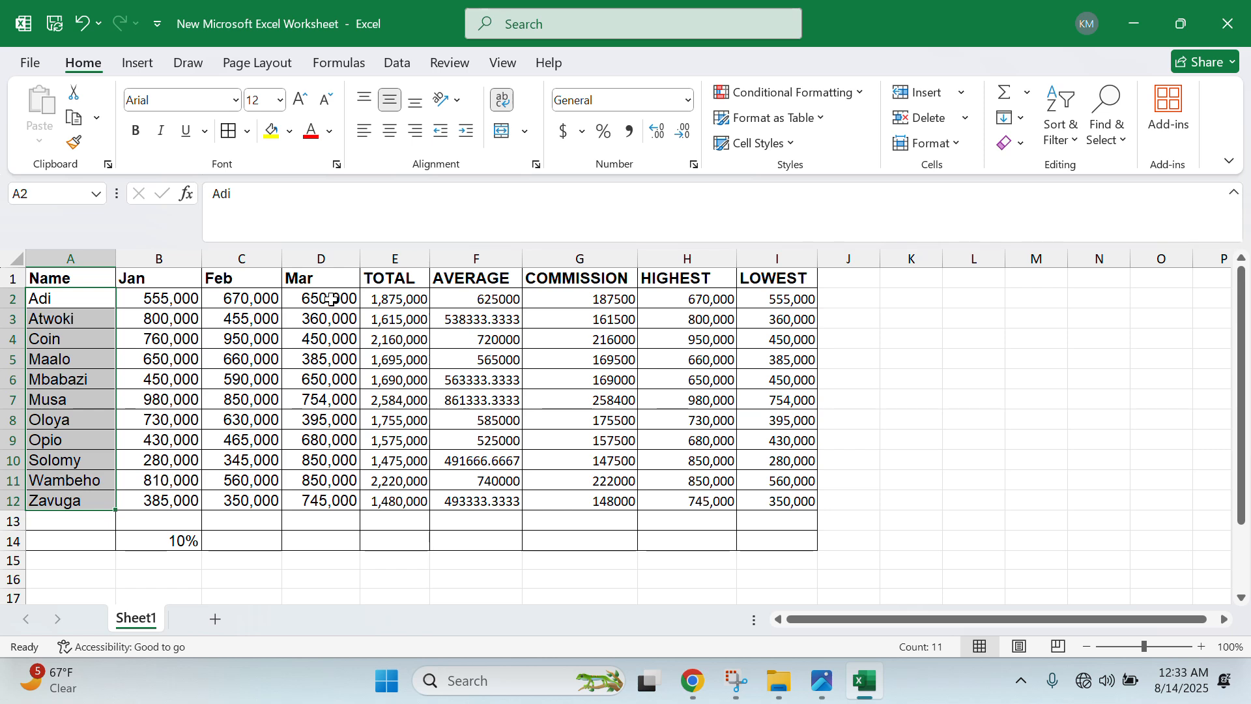
- Undo the names-only sort, then Custom Sort the expanded table by Name A to Z
{"action": "key", "text": "ctrl+z"}
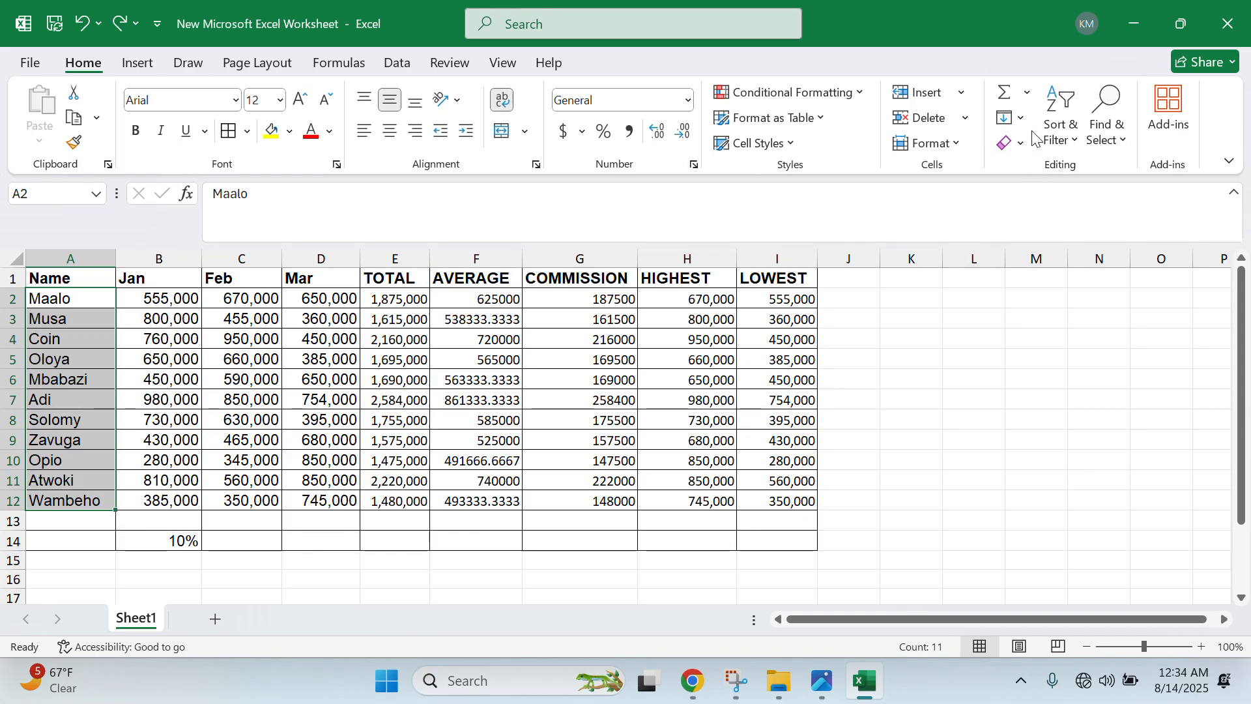
{"action": "left_click", "coordinate": [1061, 121]}
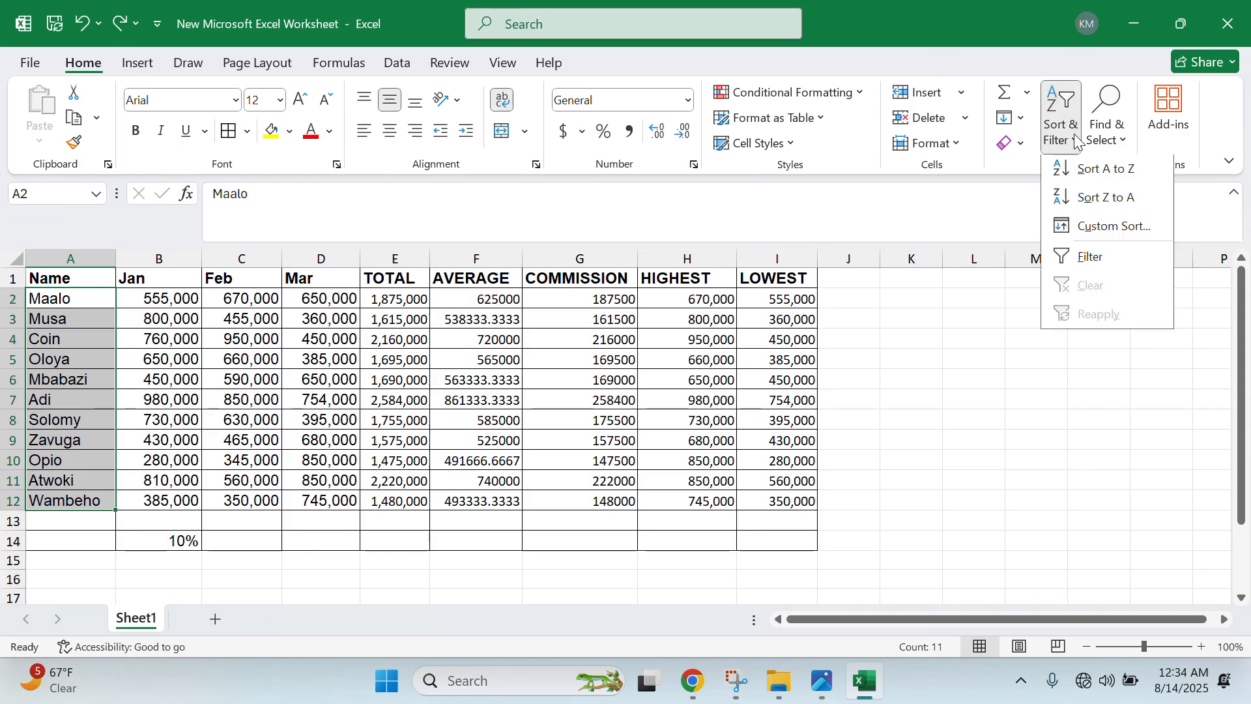
{"action": "left_click", "coordinate": [1098, 238]}
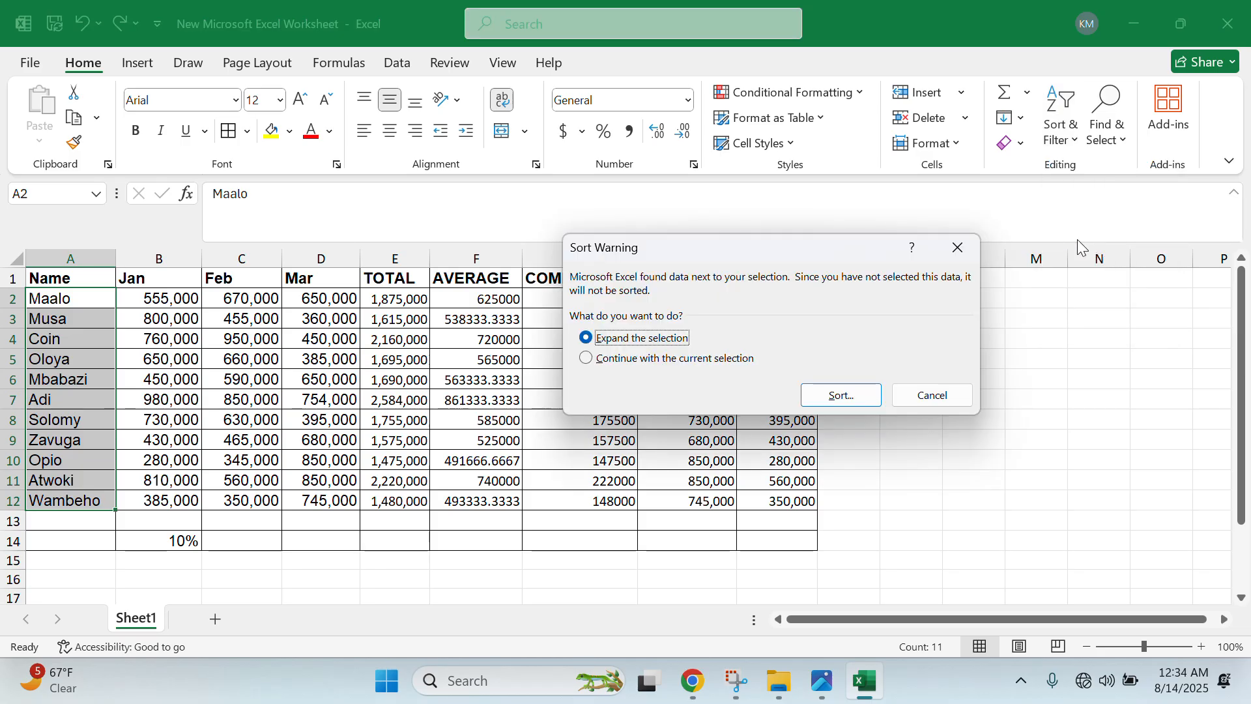
{"action": "left_click", "coordinate": [828, 396]}
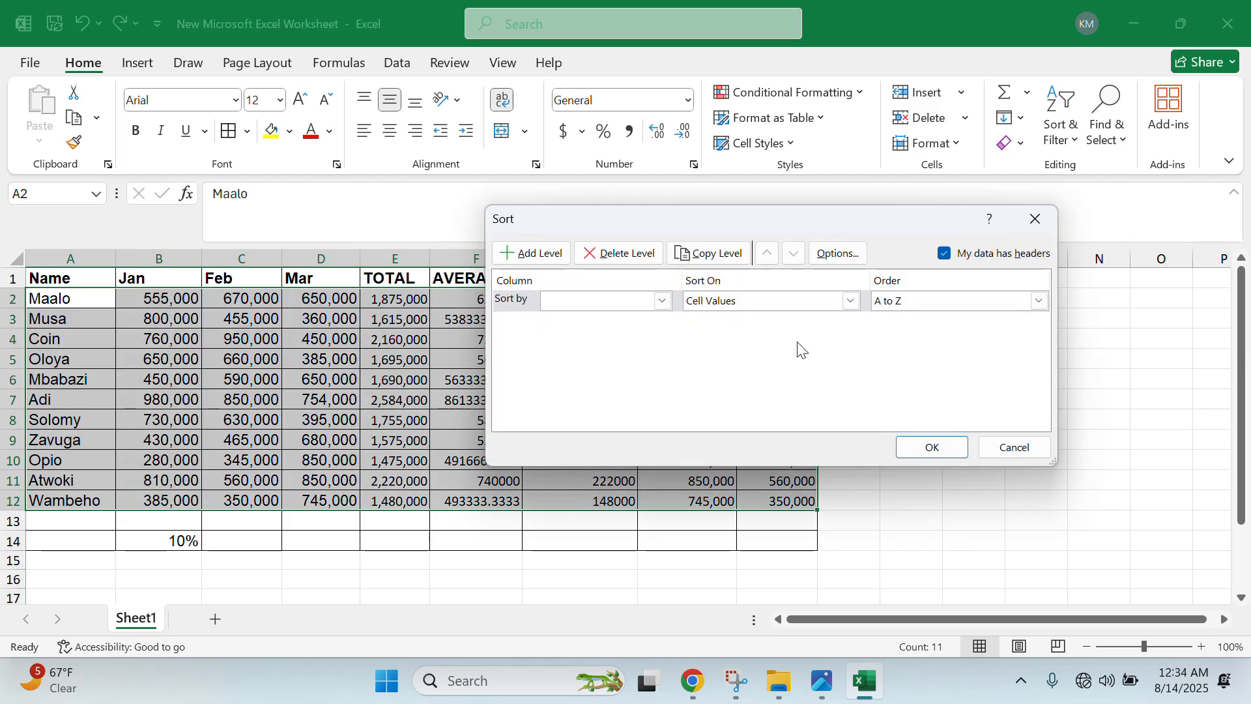
{"action": "left_click", "coordinate": [663, 301]}
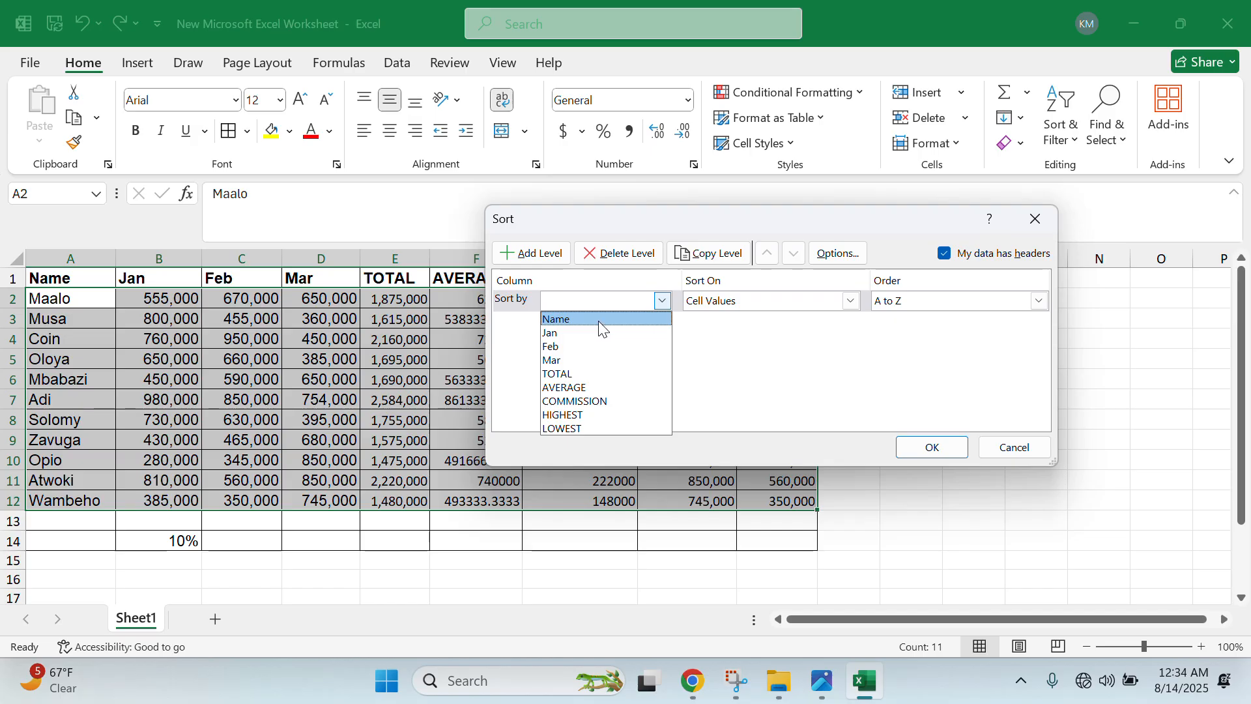
{"action": "left_click", "coordinate": [598, 319]}
{"action": "left_click", "coordinate": [740, 301]}
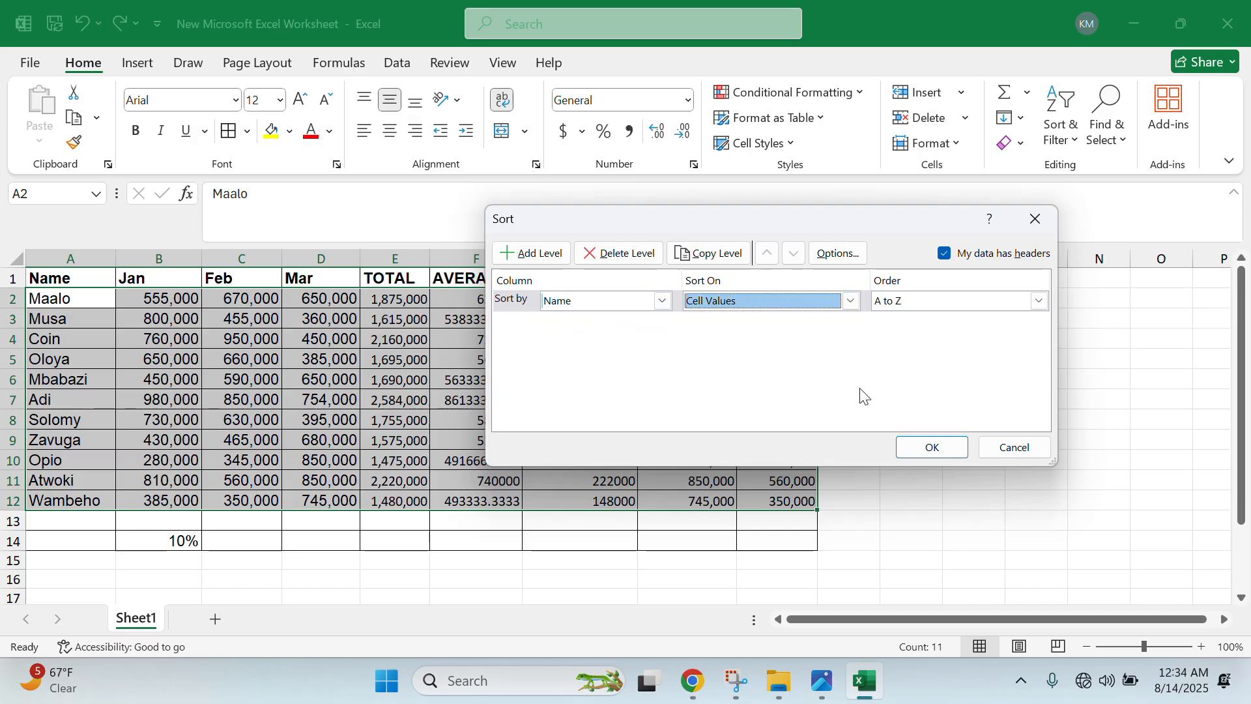
{"action": "left_click", "coordinate": [931, 447]}
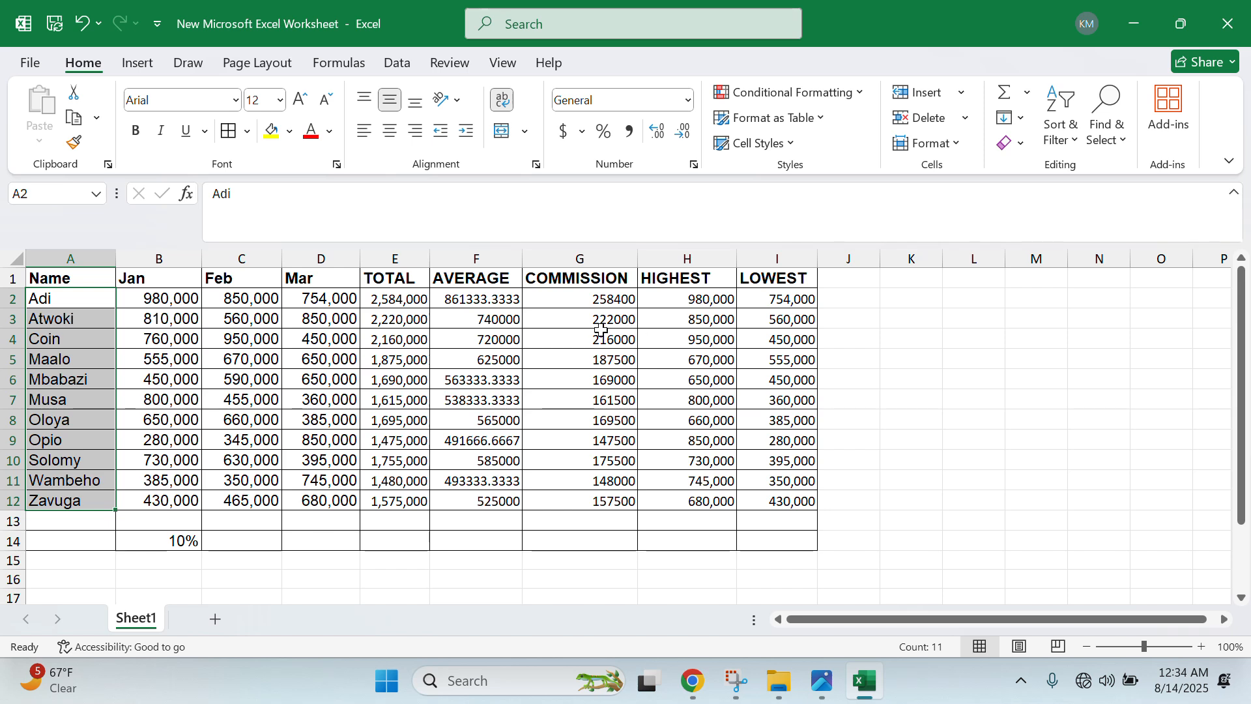
{"action": "left_click", "coordinate": [163, 300]}
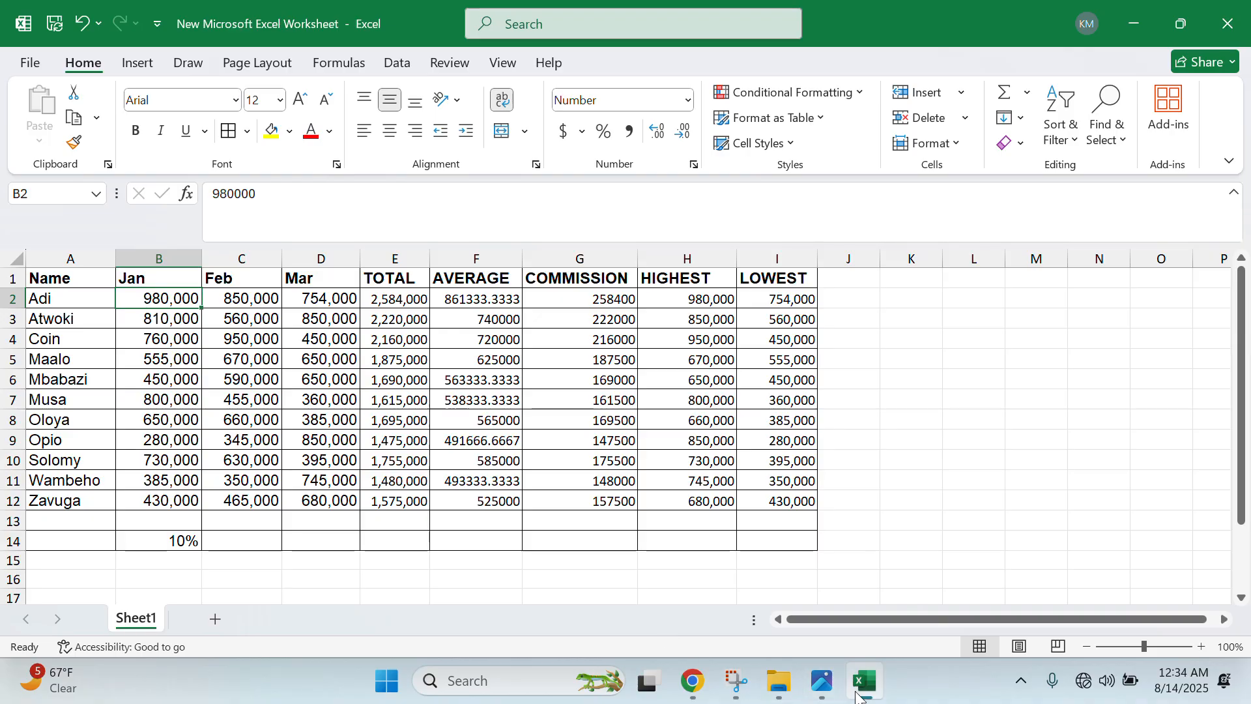
- Check the assignment photo, then return to Excel's Page Layout settings
{"action": "left_click", "coordinate": [821, 682]}
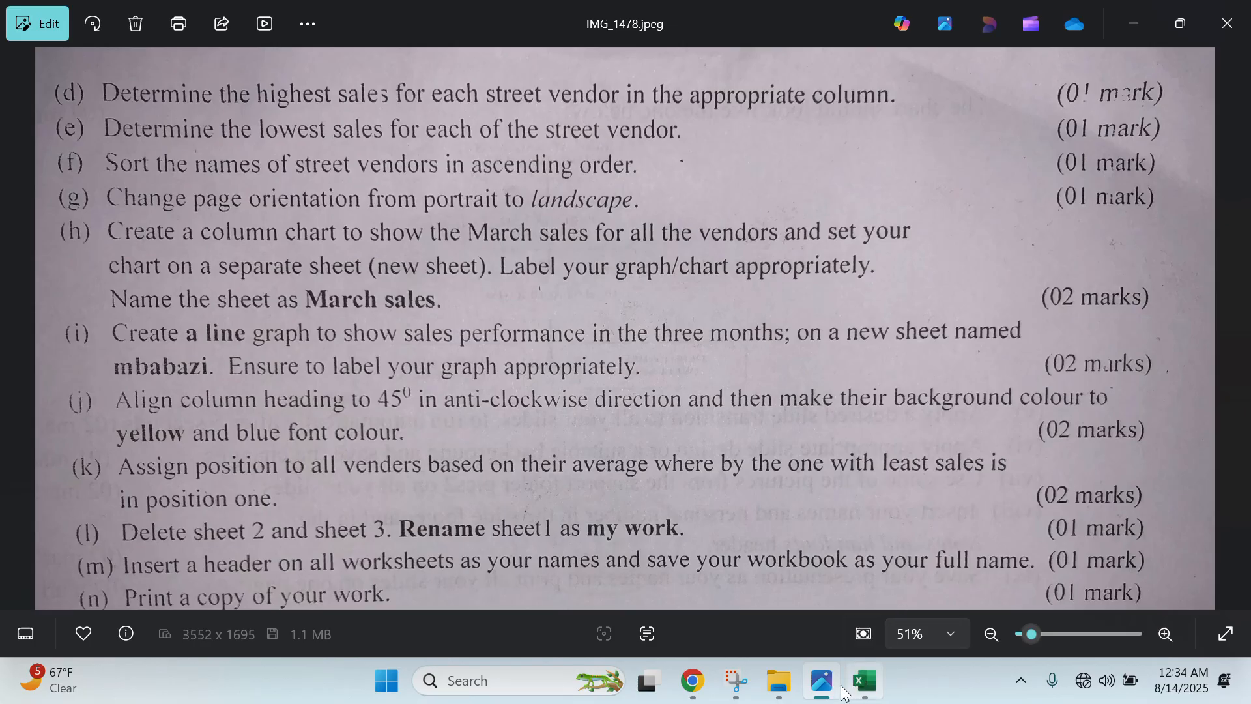
{"action": "left_click", "coordinate": [822, 681]}
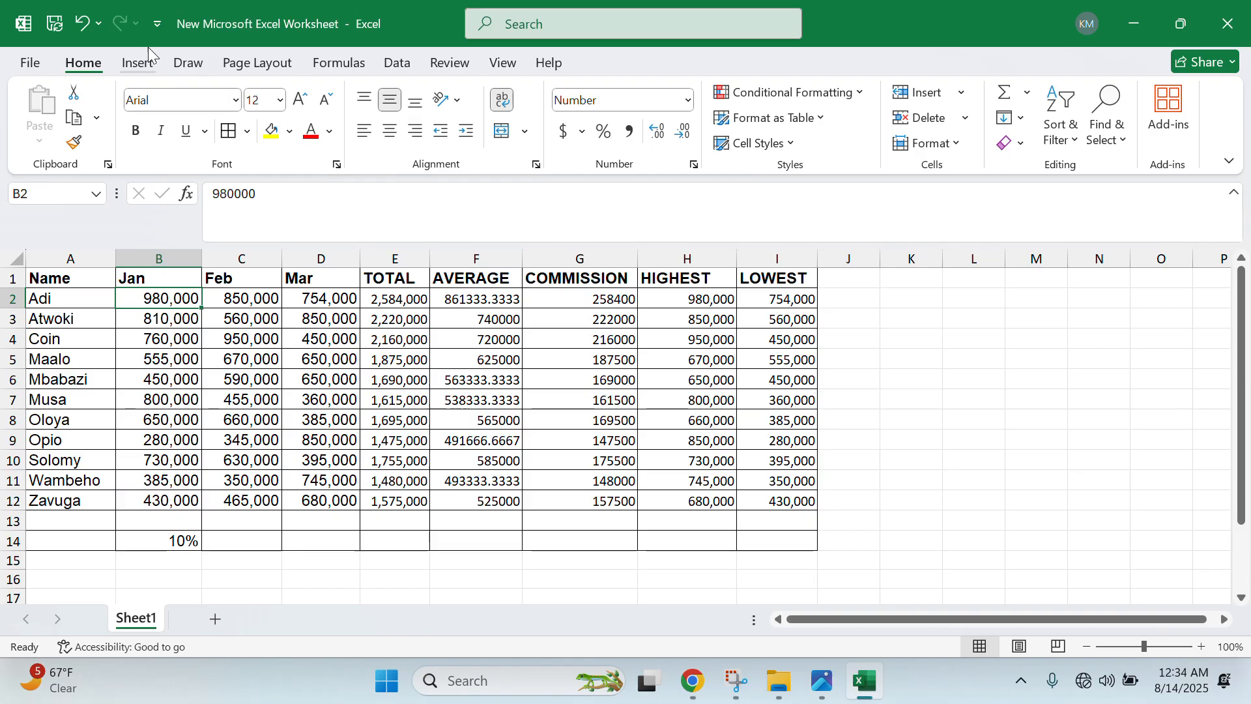
{"action": "left_click", "coordinate": [246, 67]}
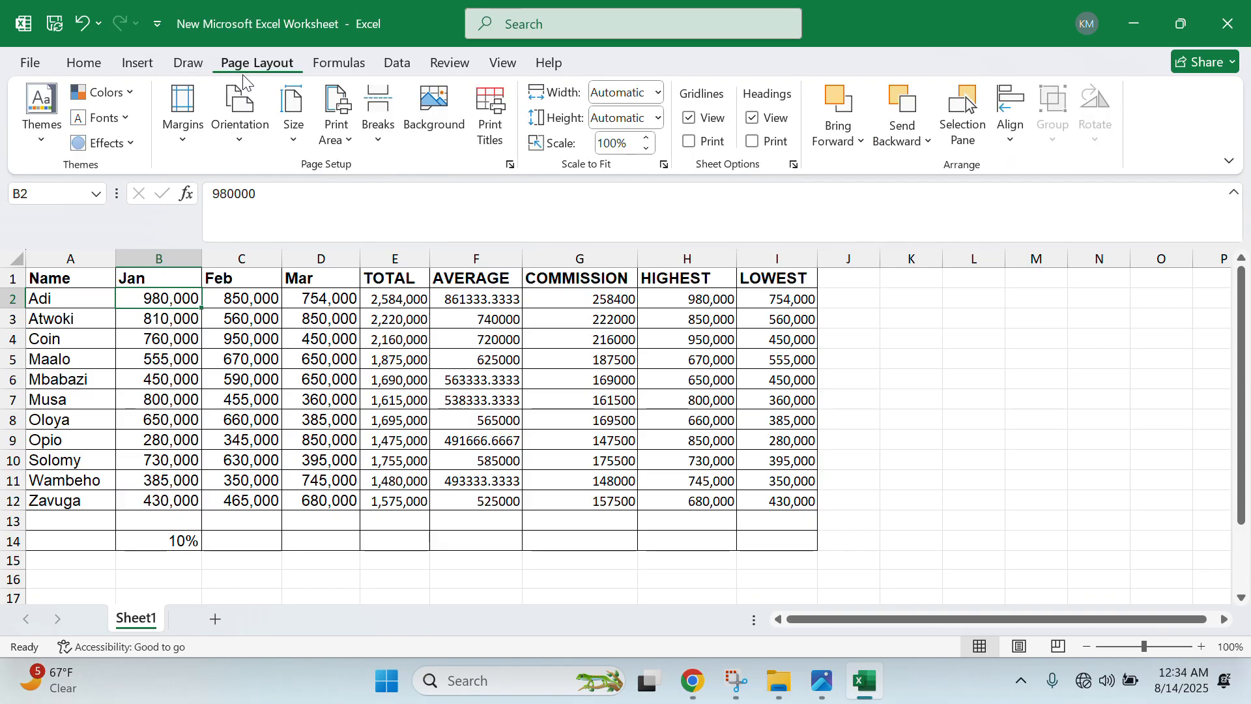
- Set the sheet's page orientation to Landscape, then glance at the assignment photo again
{"action": "left_click", "coordinate": [240, 136]}
{"action": "left_click", "coordinate": [274, 224]}
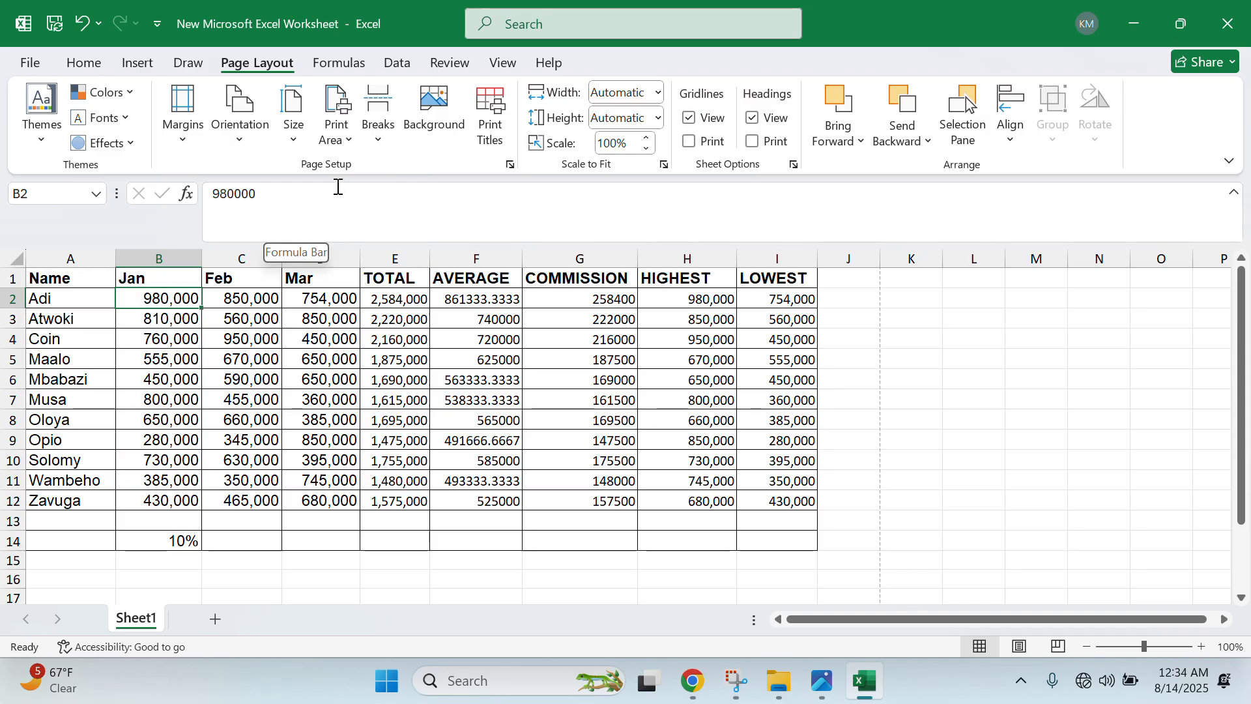
{"action": "left_click", "coordinate": [246, 143]}
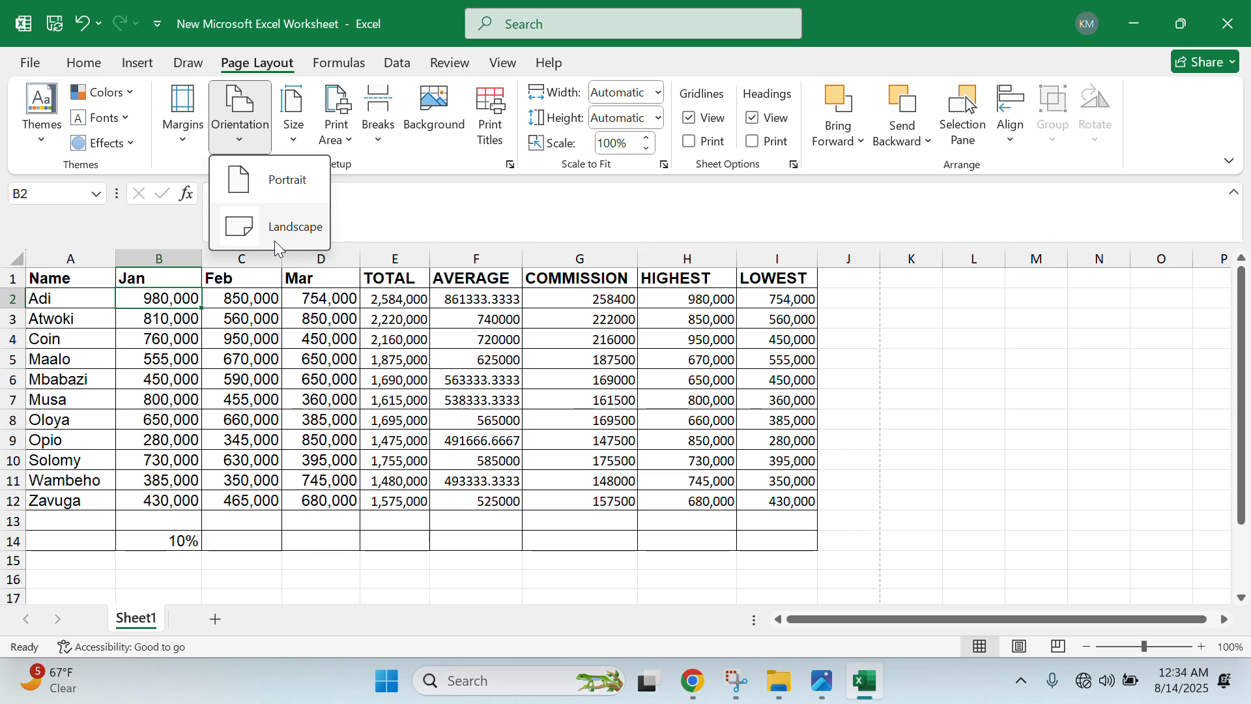
{"action": "left_click", "coordinate": [319, 242]}
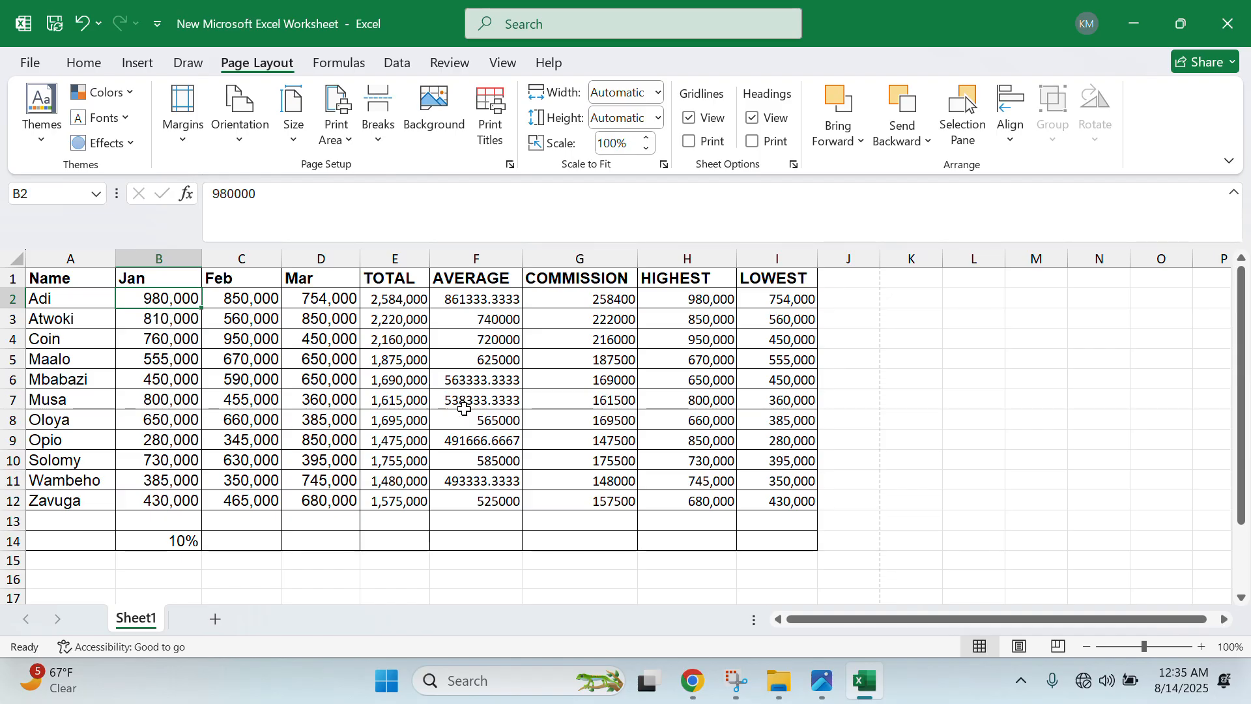
{"action": "left_click", "coordinate": [822, 690]}
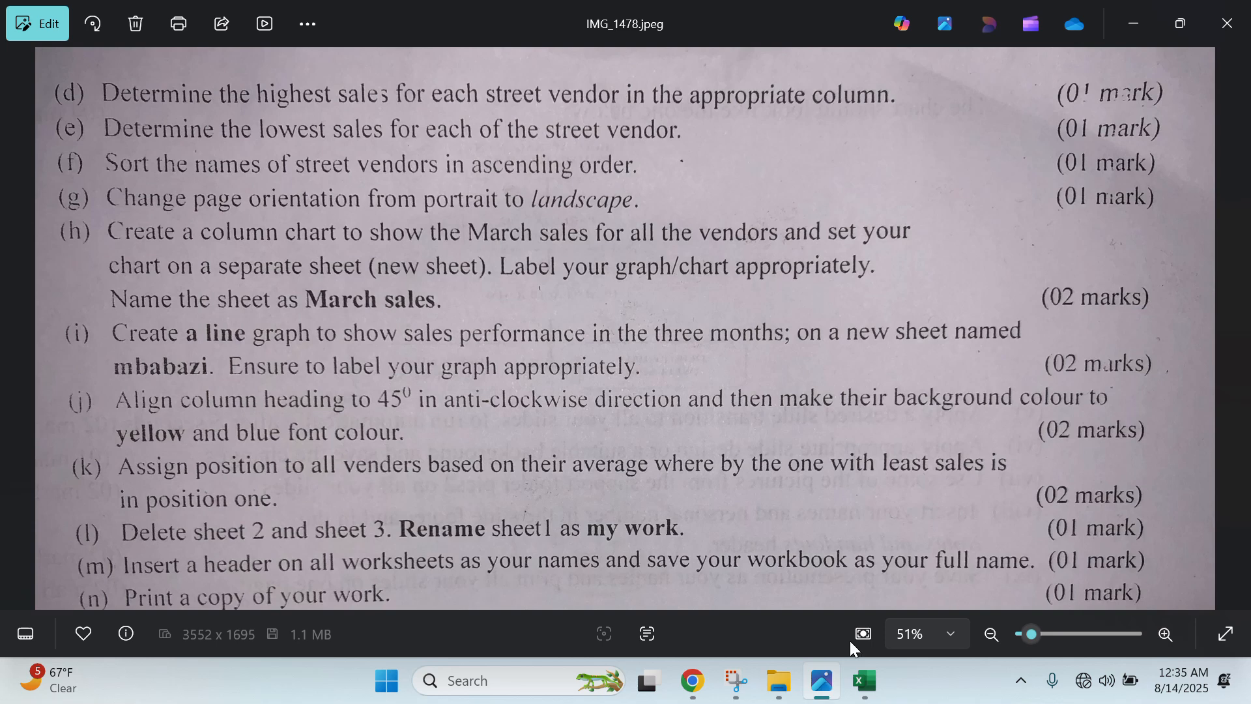
{"action": "left_click", "coordinate": [1137, 12]}
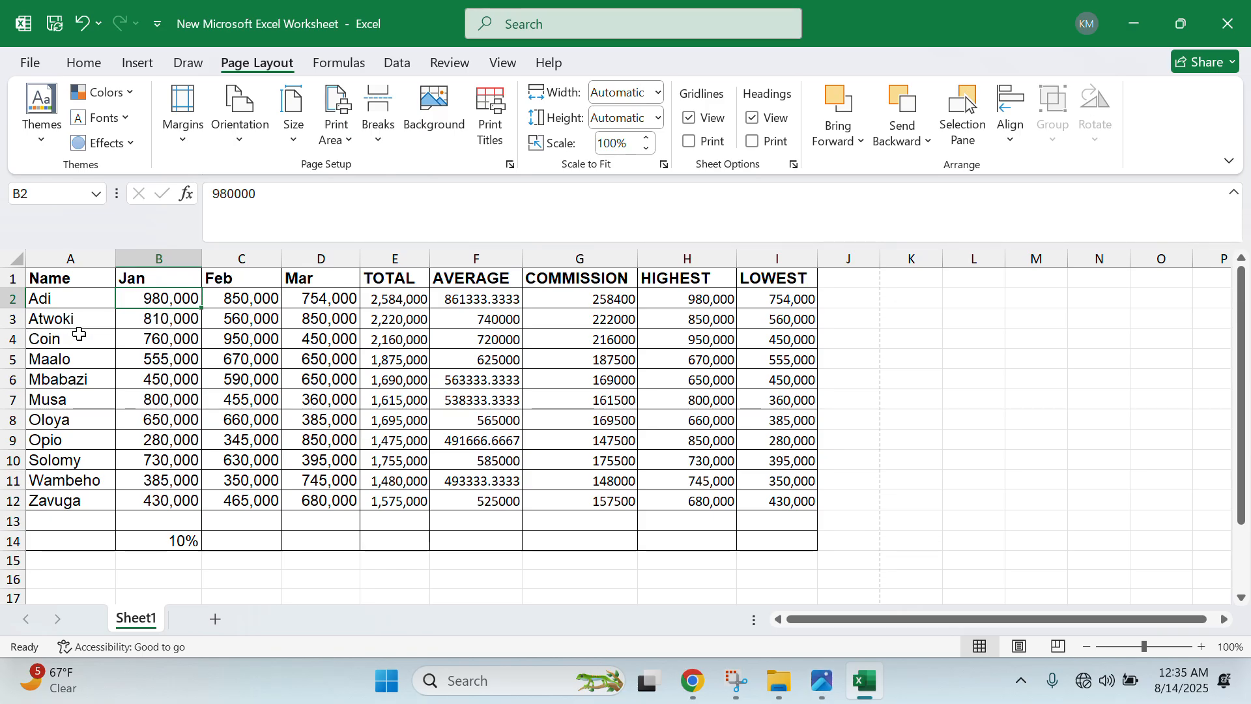
- Select vendor names A1:A12 plus Mar sales D1:D12 and show the column chart types
{"action": "left_click_drag", "start_coordinate": [98, 279], "coordinate": [71, 505]}
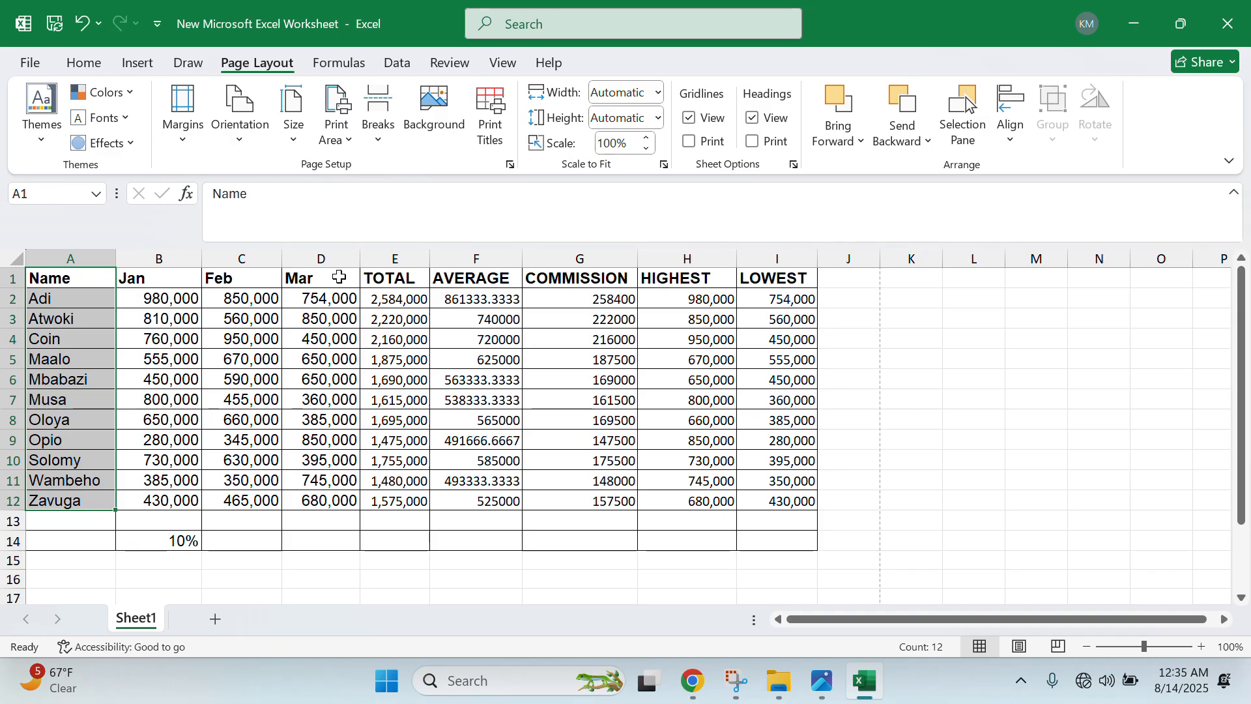
{"action": "left_click_drag", "start_coordinate": [339, 277], "coordinate": [337, 496]}
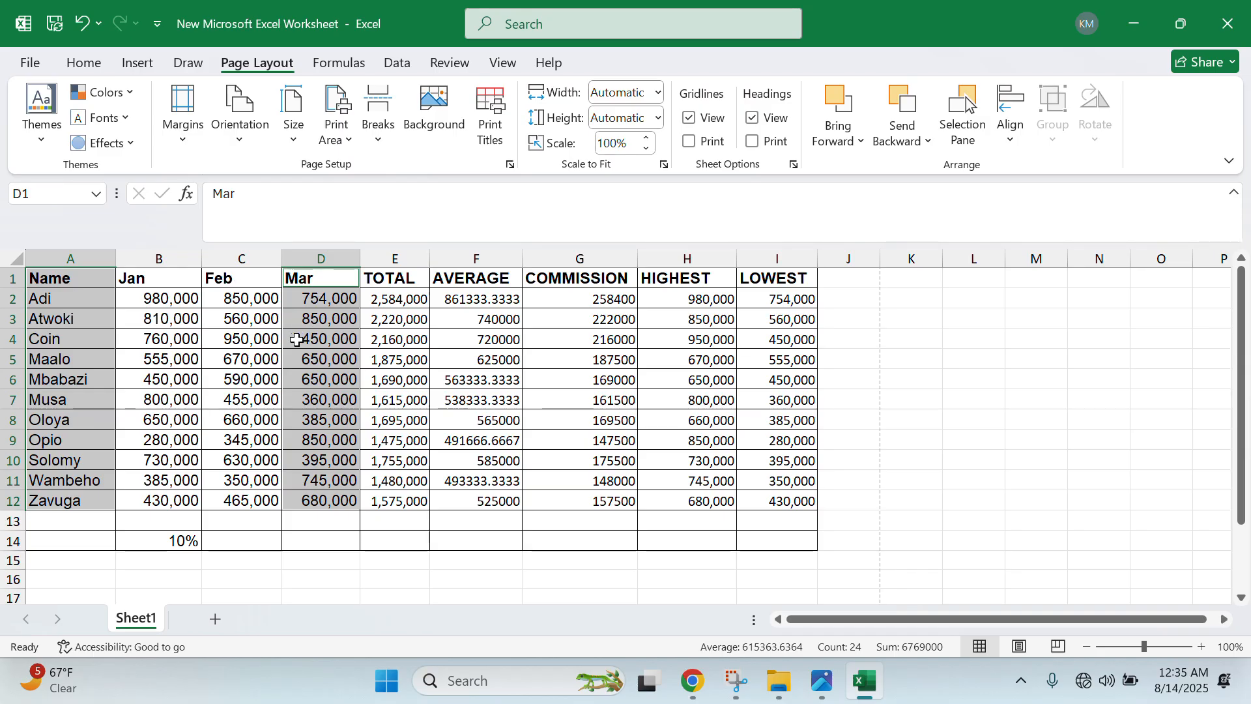
{"action": "left_click", "coordinate": [134, 65]}
{"action": "left_click", "coordinate": [536, 91]}
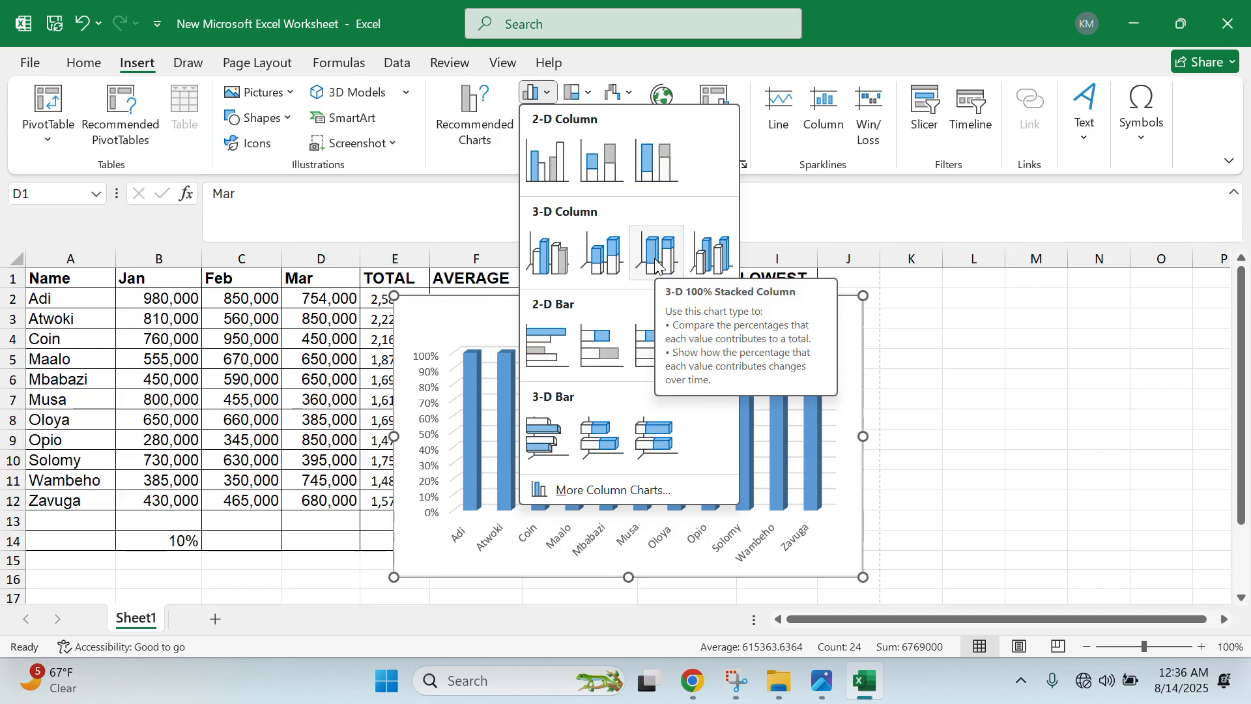
- Insert a 3-D stacked column chart of March sales, move it right, then view the assignment photo
{"action": "left_click", "coordinate": [656, 261]}
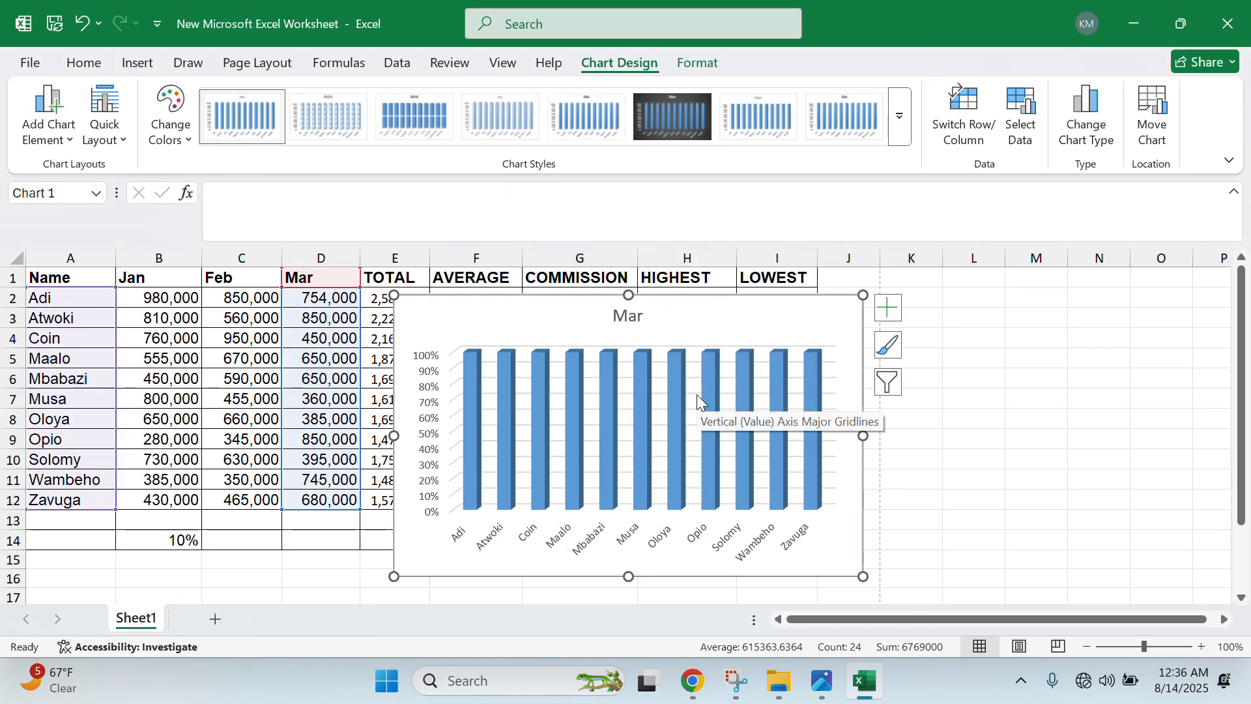
{"action": "key", "text": "ctrl+z"}
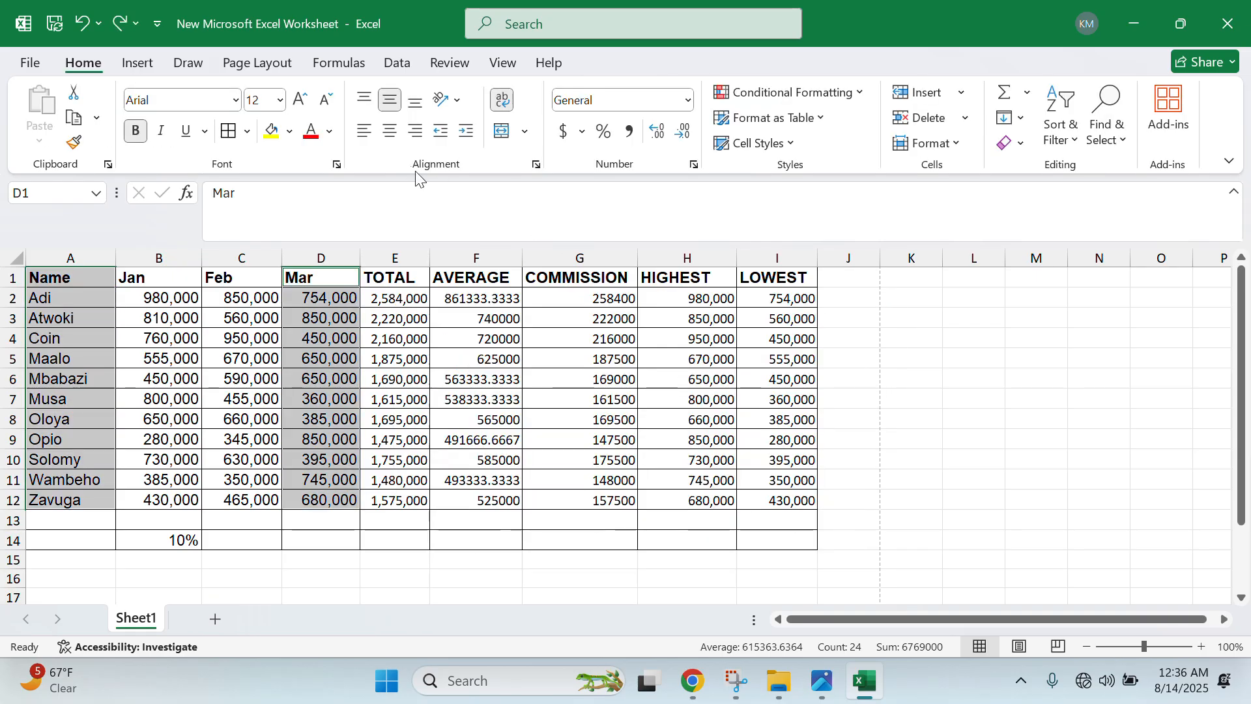
{"action": "left_click", "coordinate": [137, 63]}
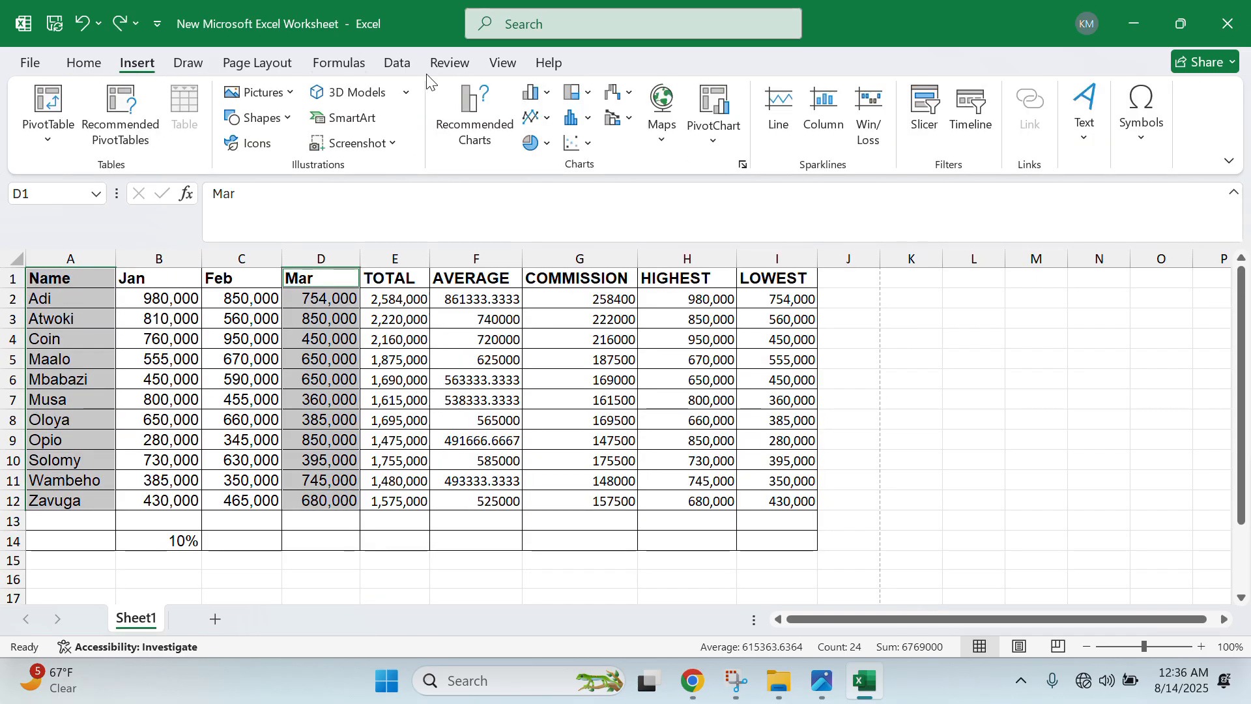
{"action": "left_click", "coordinate": [536, 93]}
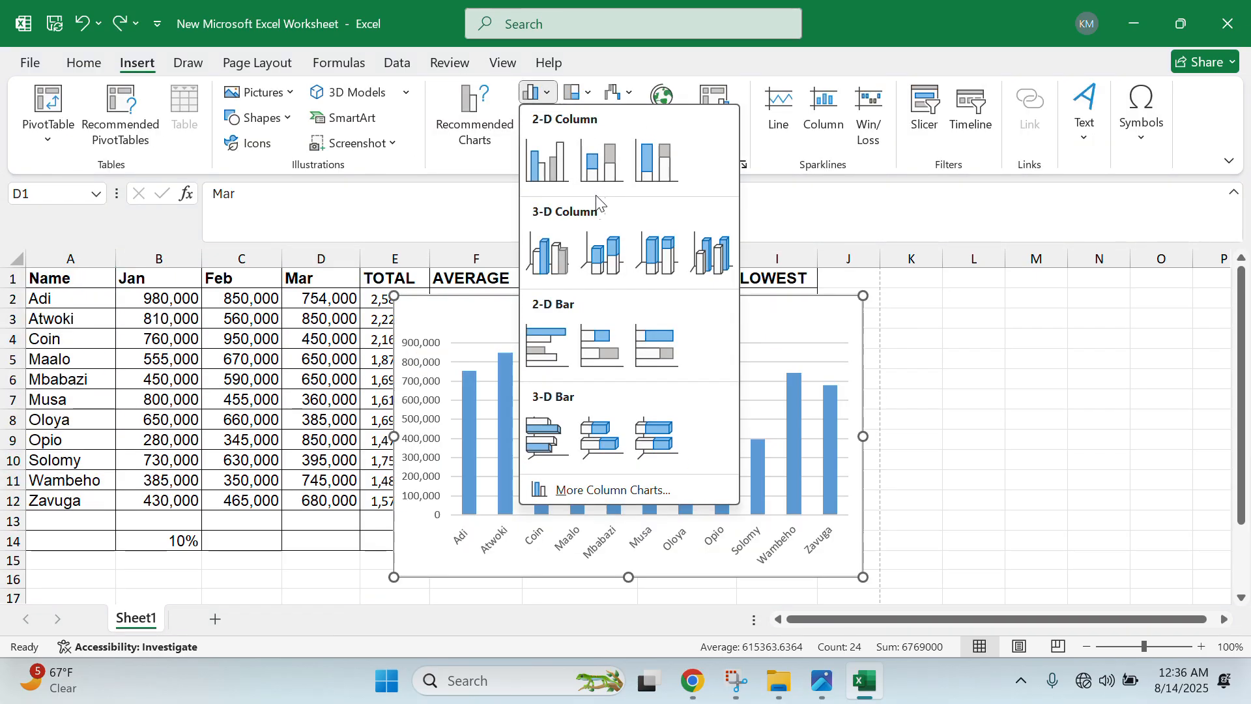
{"action": "left_click", "coordinate": [582, 261]}
{"action": "left_click_drag", "start_coordinate": [528, 321], "coordinate": [657, 317]}
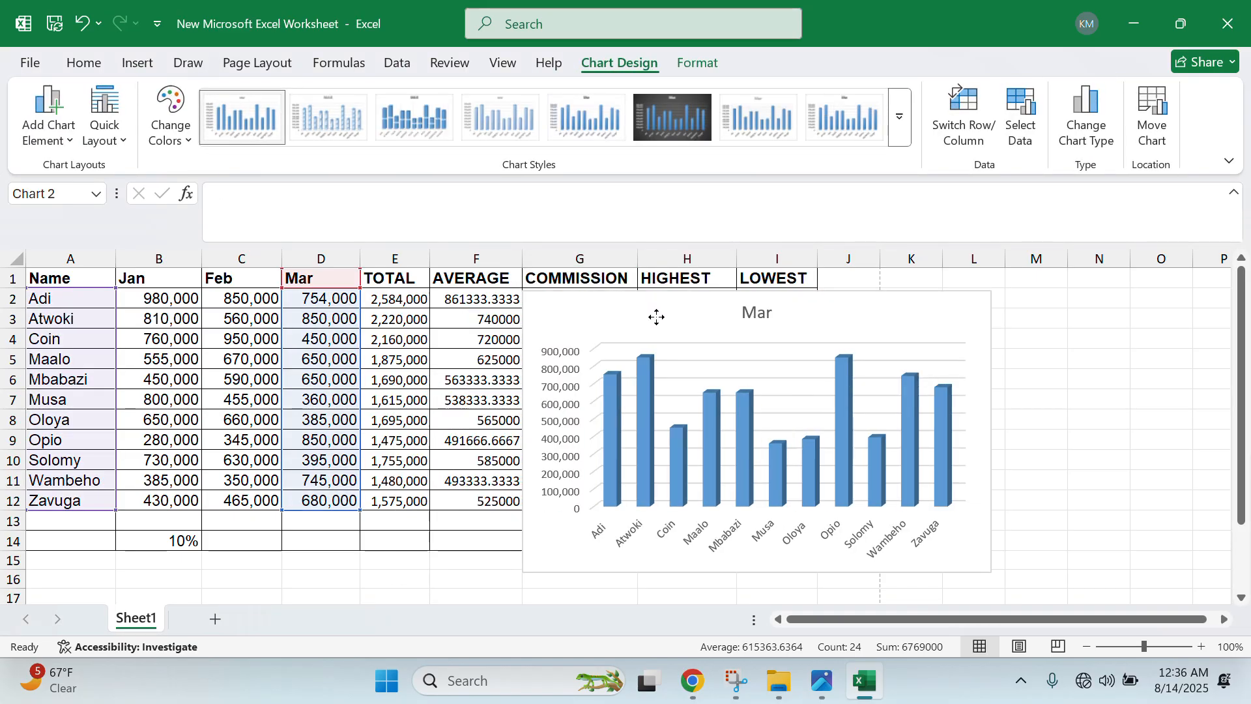
{"action": "left_click", "coordinate": [824, 681]}
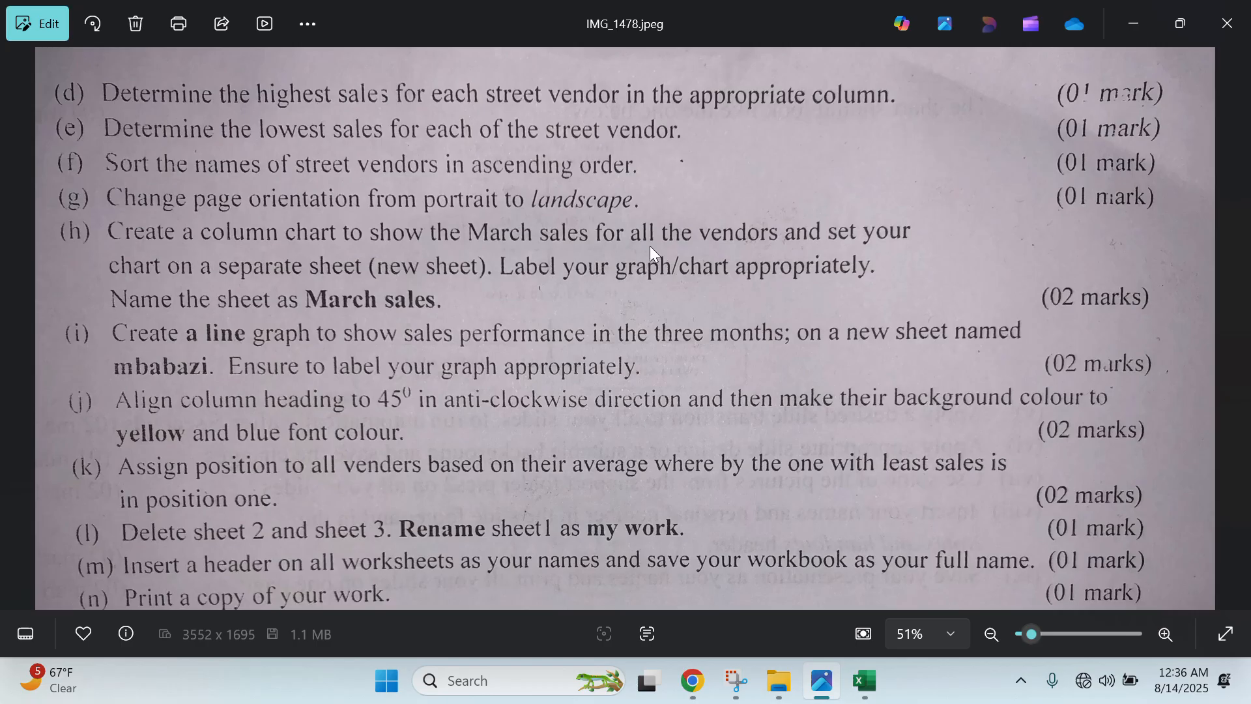
- Minimize the assignment photo to return to the Excel workbook
{"action": "left_click", "coordinate": [1121, 36]}
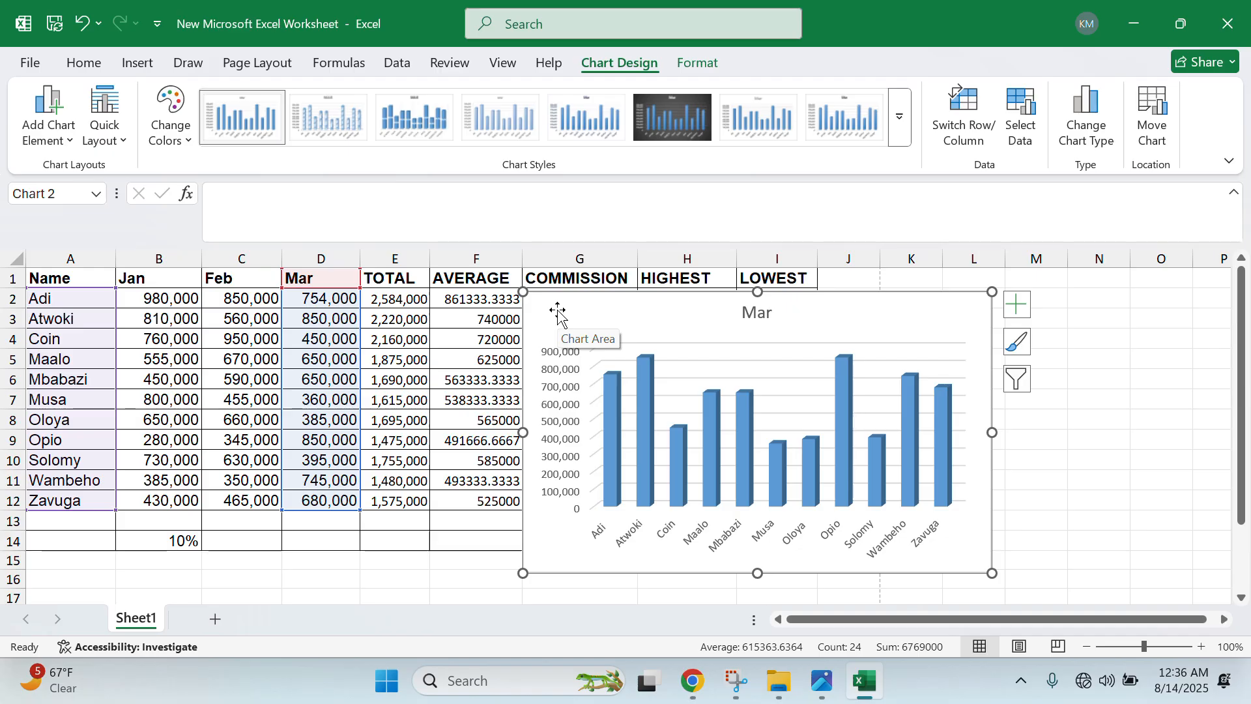
- Copy the Mar chart and delete it from Sheet1
{"action": "right_click", "coordinate": [558, 315]}
{"action": "left_click", "coordinate": [609, 155]}
{"action": "key", "text": "Delete"}
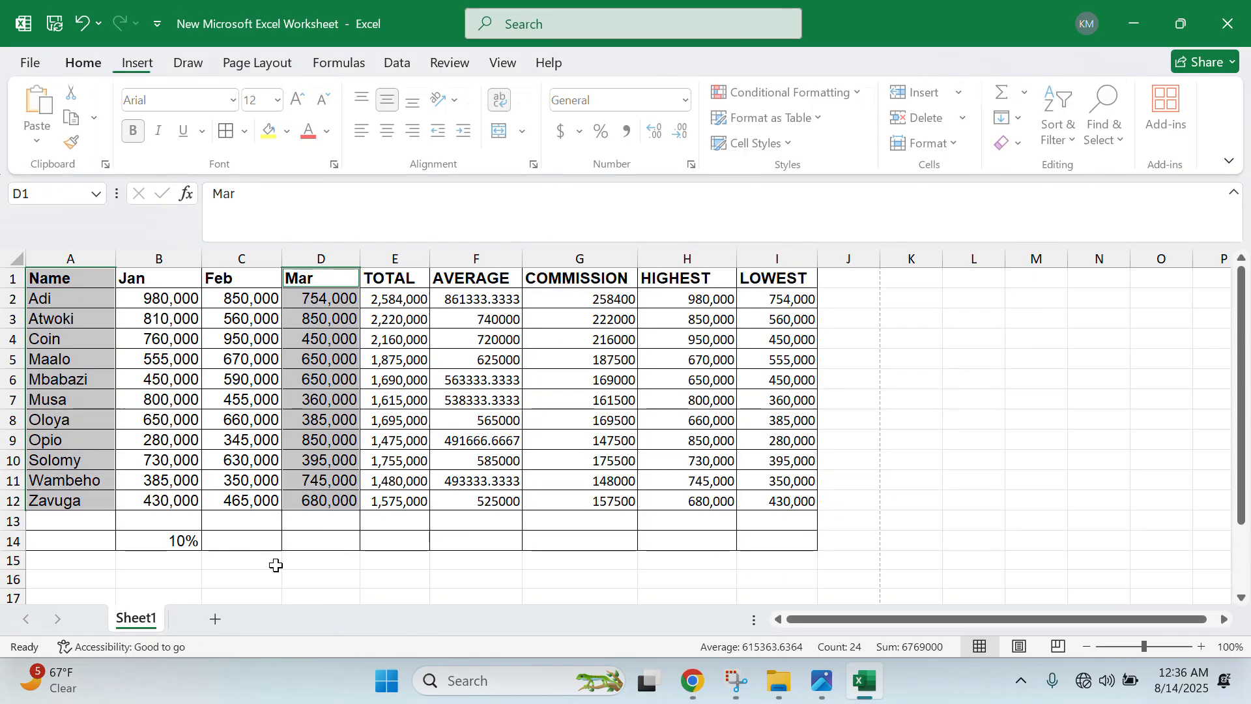
- Add a new worksheet and name it MARCH SALES
{"action": "left_click", "coordinate": [216, 619]}
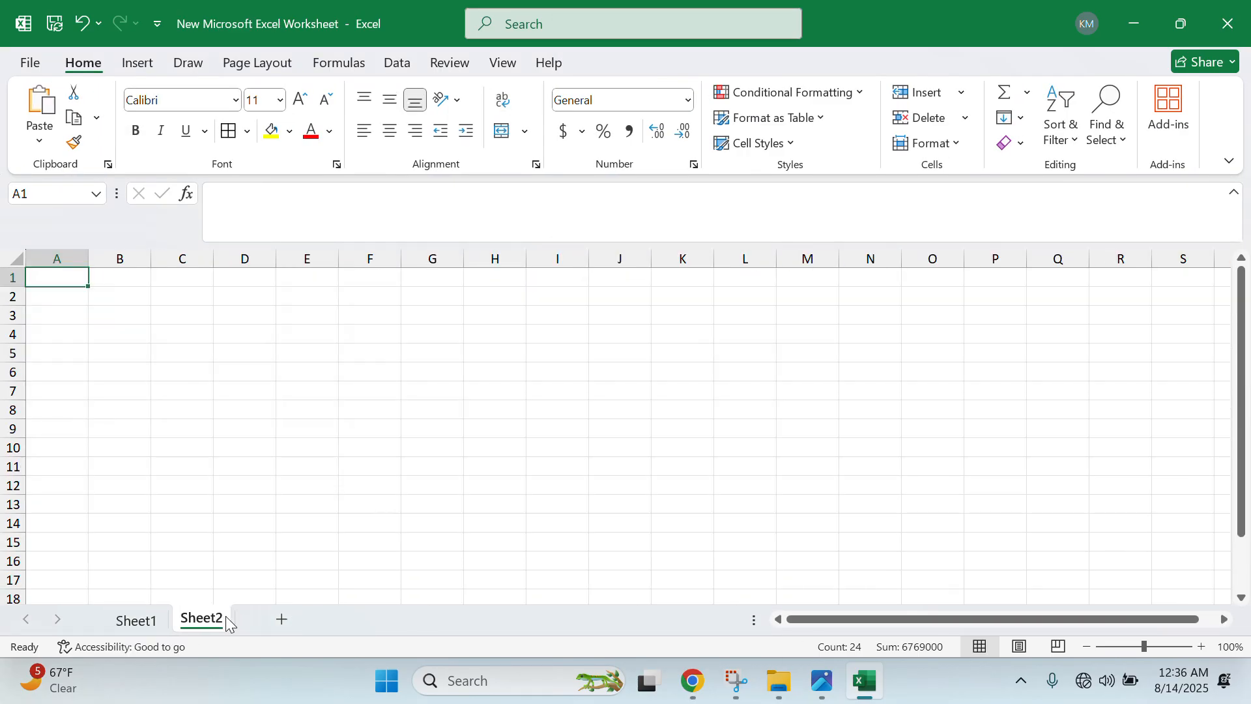
{"action": "double_click", "coordinate": [203, 619]}
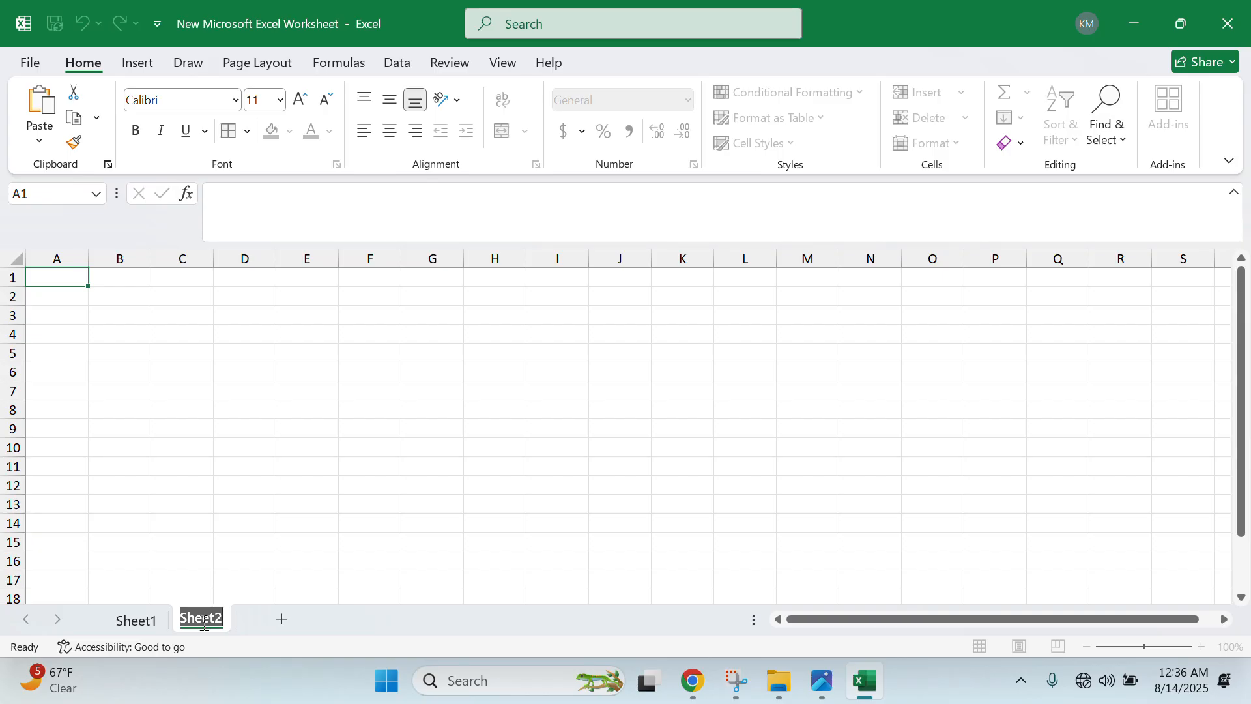
{"action": "type", "text": "MAR"}
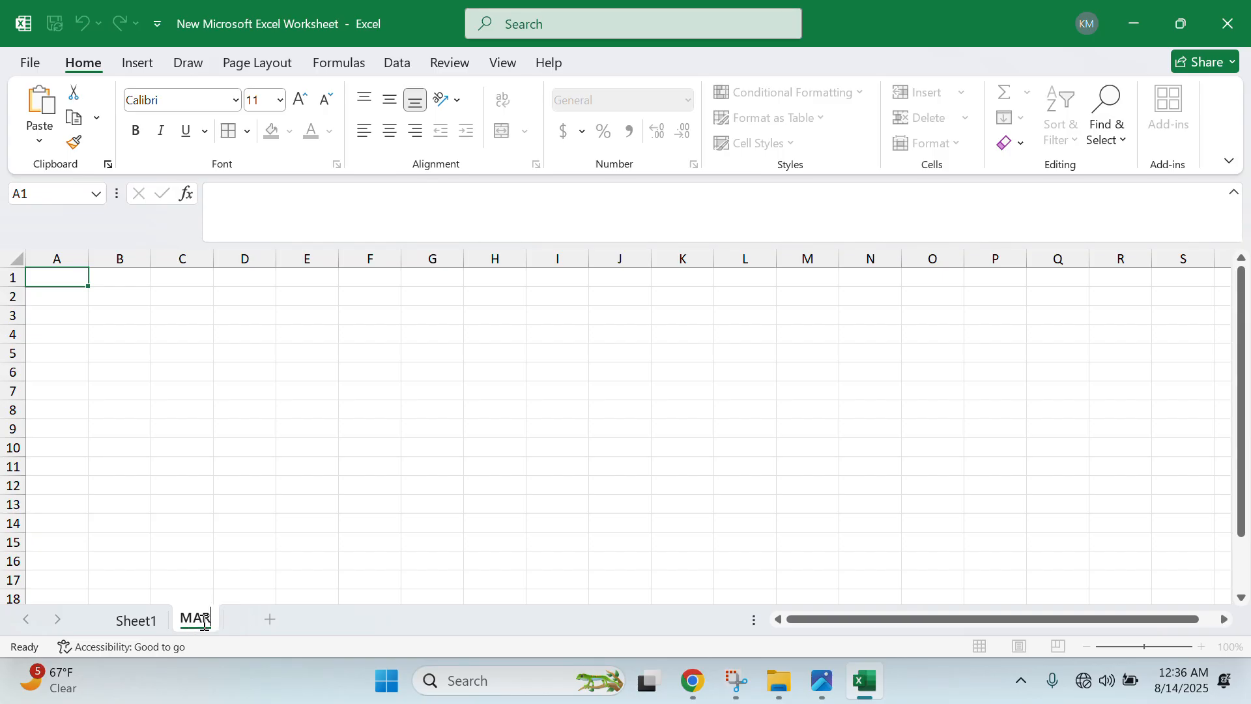
{"action": "type", "text": "CH SALES"}
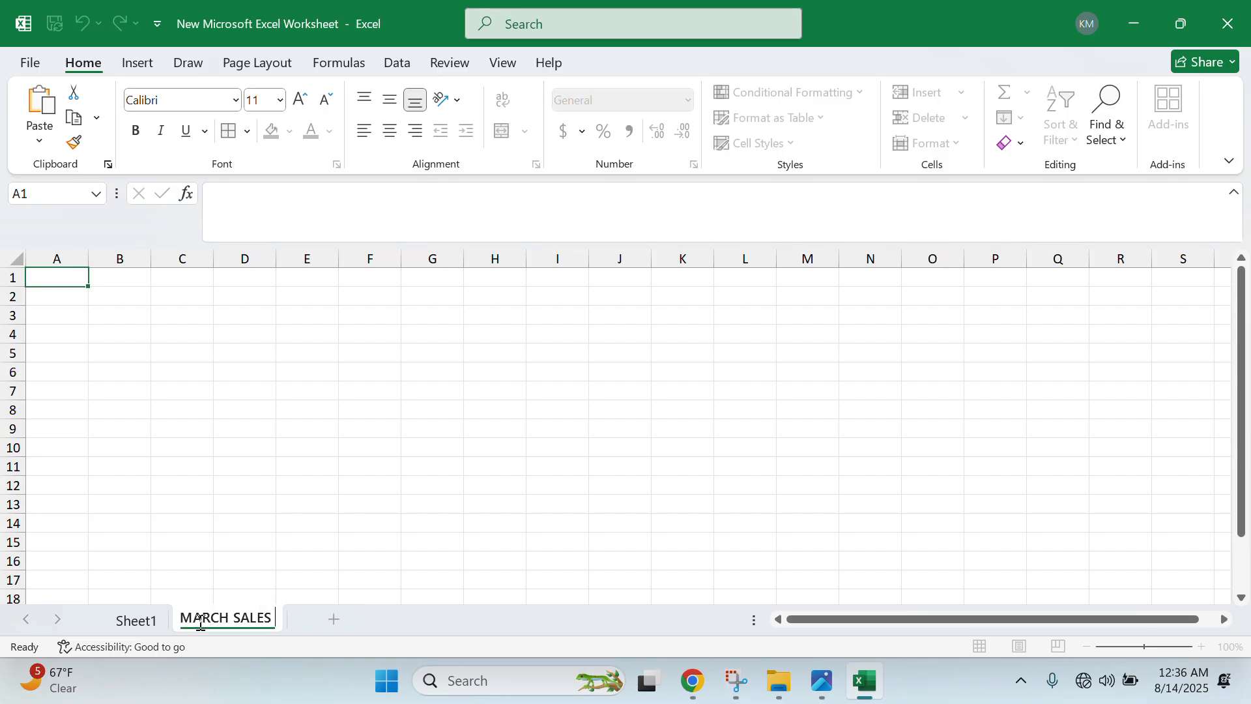
- Paste the Mar chart onto MARCH SALES, move it near the top, and enlarge it to column L
{"action": "right_click", "coordinate": [190, 392]}
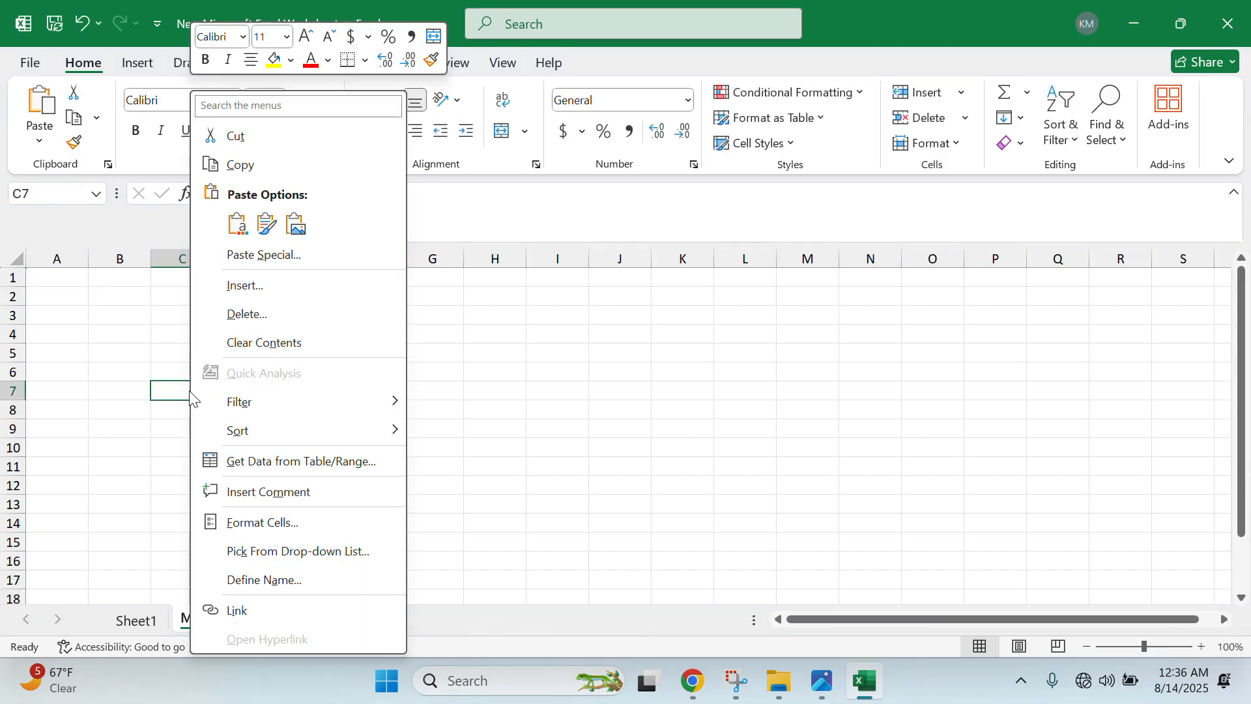
{"action": "left_click", "coordinate": [240, 230]}
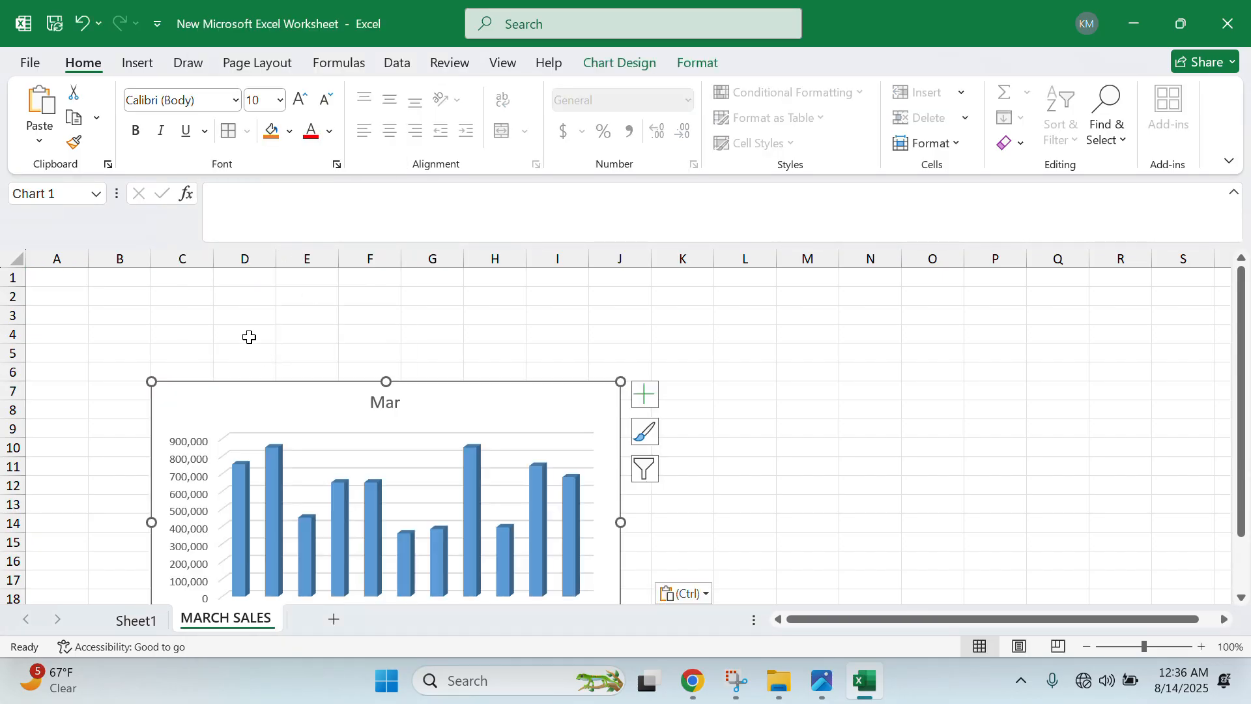
{"action": "left_click_drag", "start_coordinate": [251, 396], "coordinate": [274, 311]}
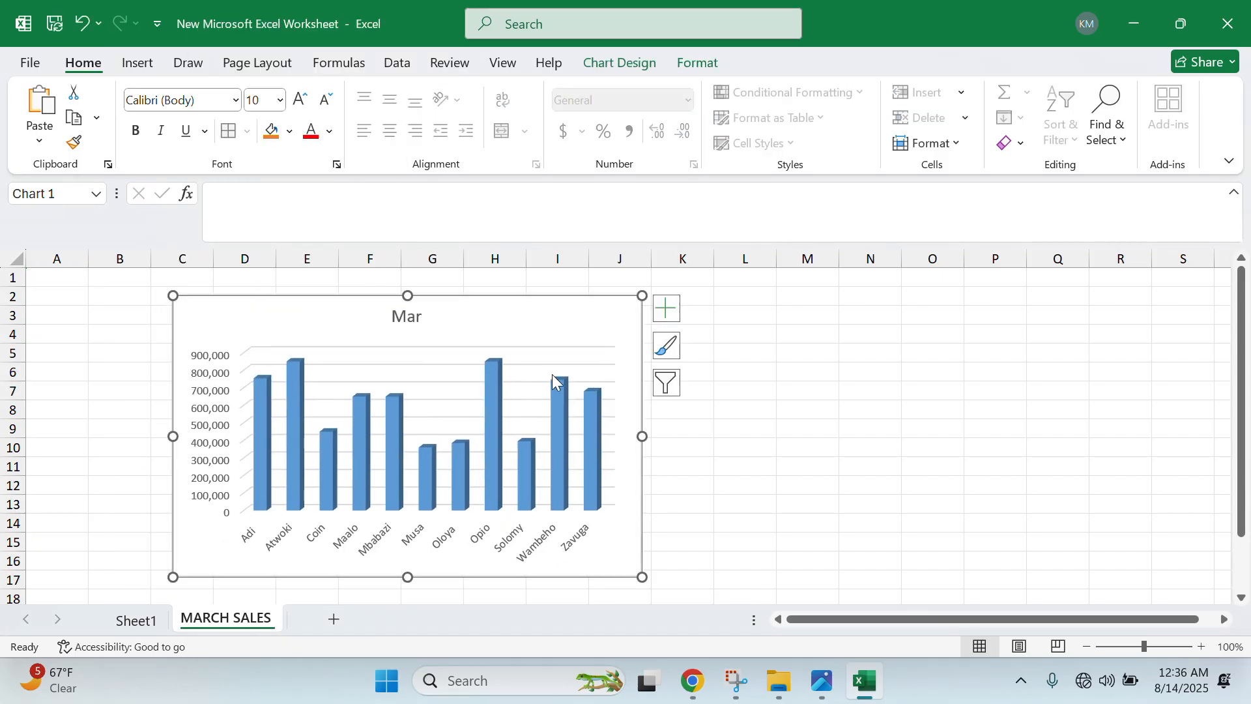
{"action": "left_click_drag", "start_coordinate": [642, 435], "coordinate": [732, 436]}
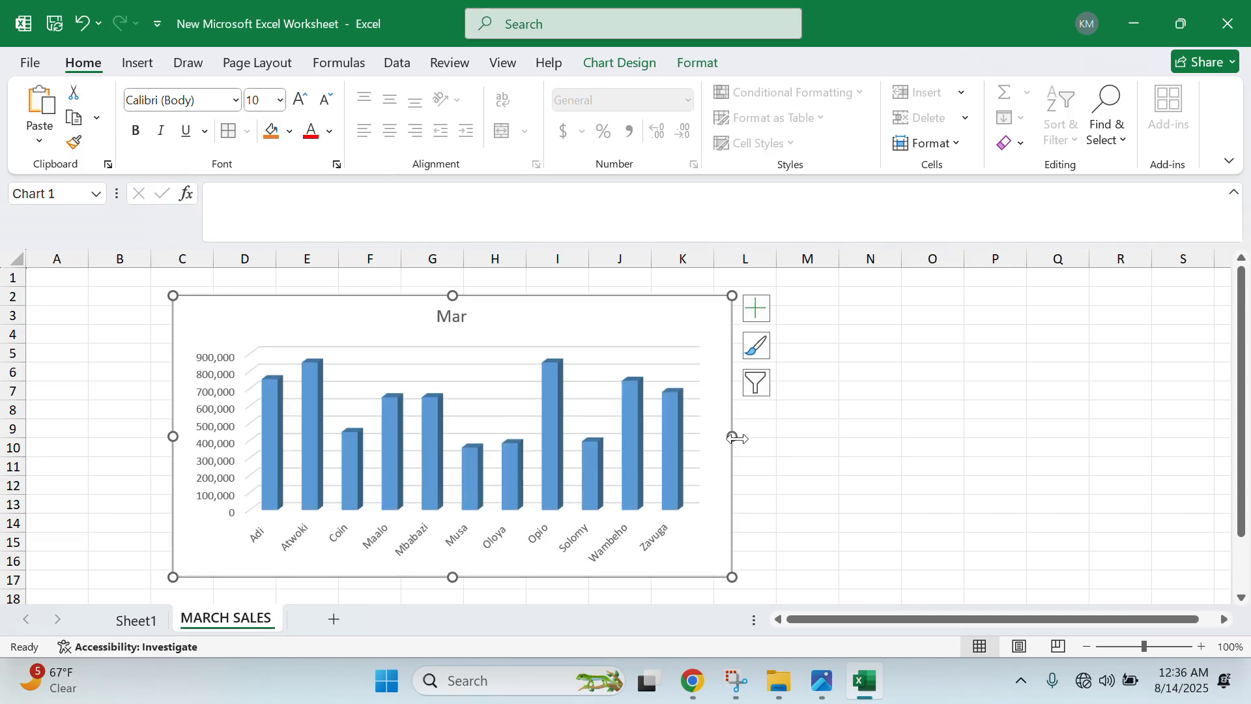
{"action": "left_click_drag", "start_coordinate": [455, 296], "coordinate": [454, 288]}
- Retitle the chart 'A CHART SHOWING VENDOR'S NAME AND THEIR MARCH SALES'
{"action": "left_click", "coordinate": [465, 310]}
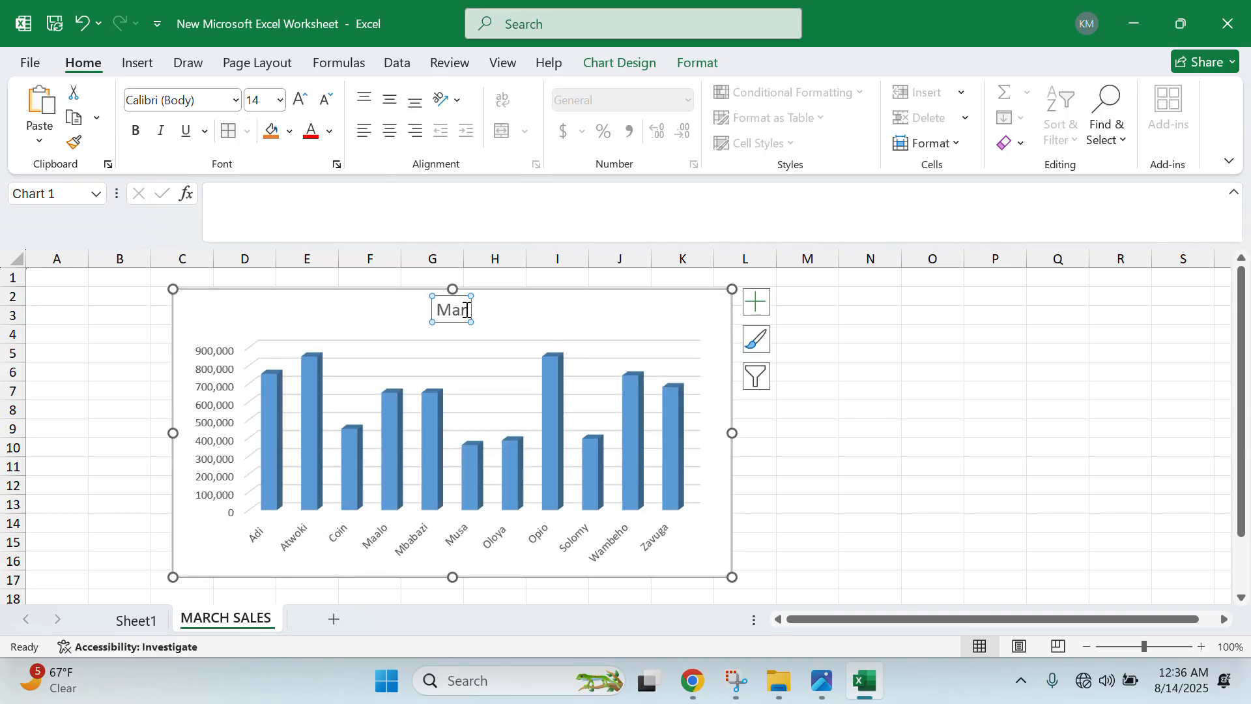
{"action": "key", "text": "BackSpace"}
{"action": "key", "text": "BackSpace"}
{"action": "key", "text": "BackSpace"}
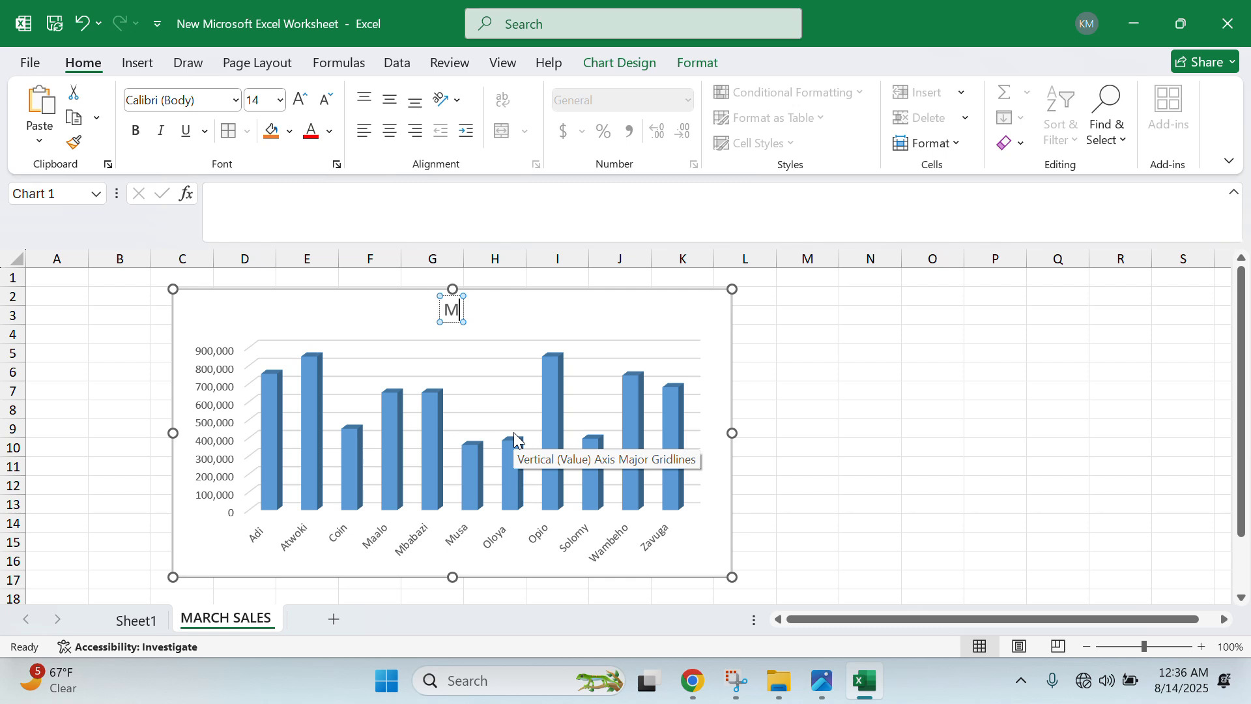
{"action": "type", "text": "A CHART SHOW"}
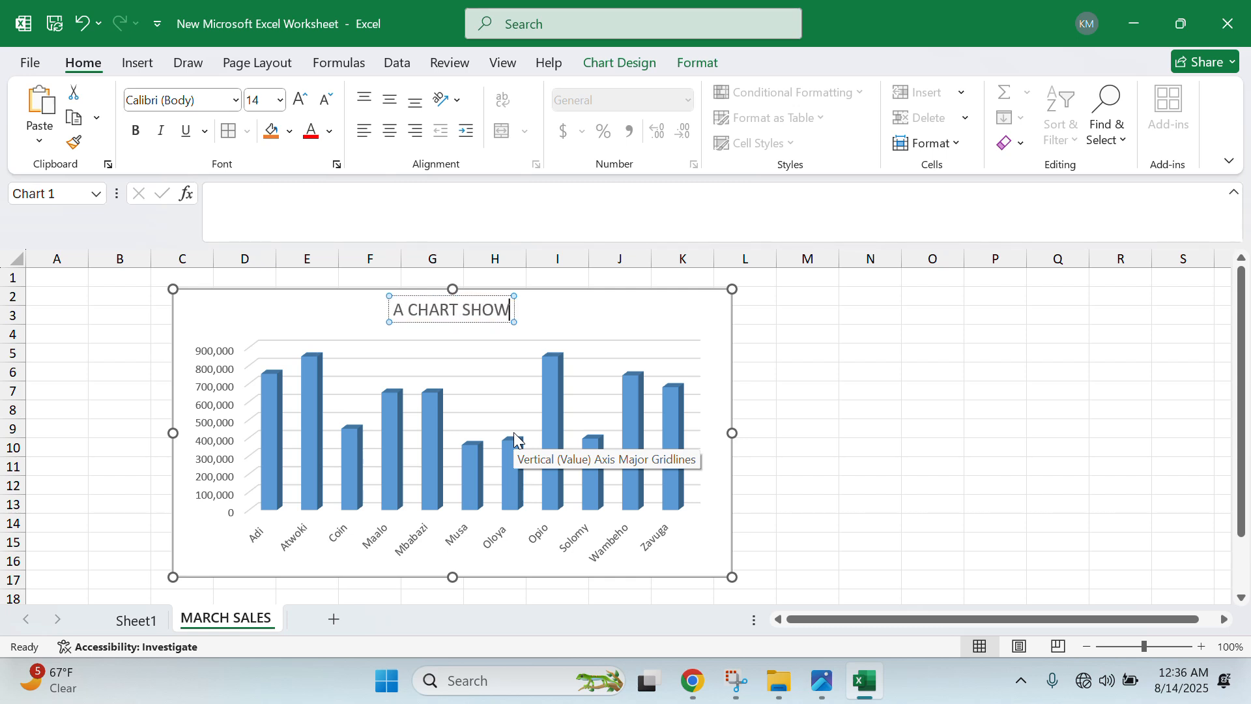
{"action": "type", "text": "ING VENDORS"}
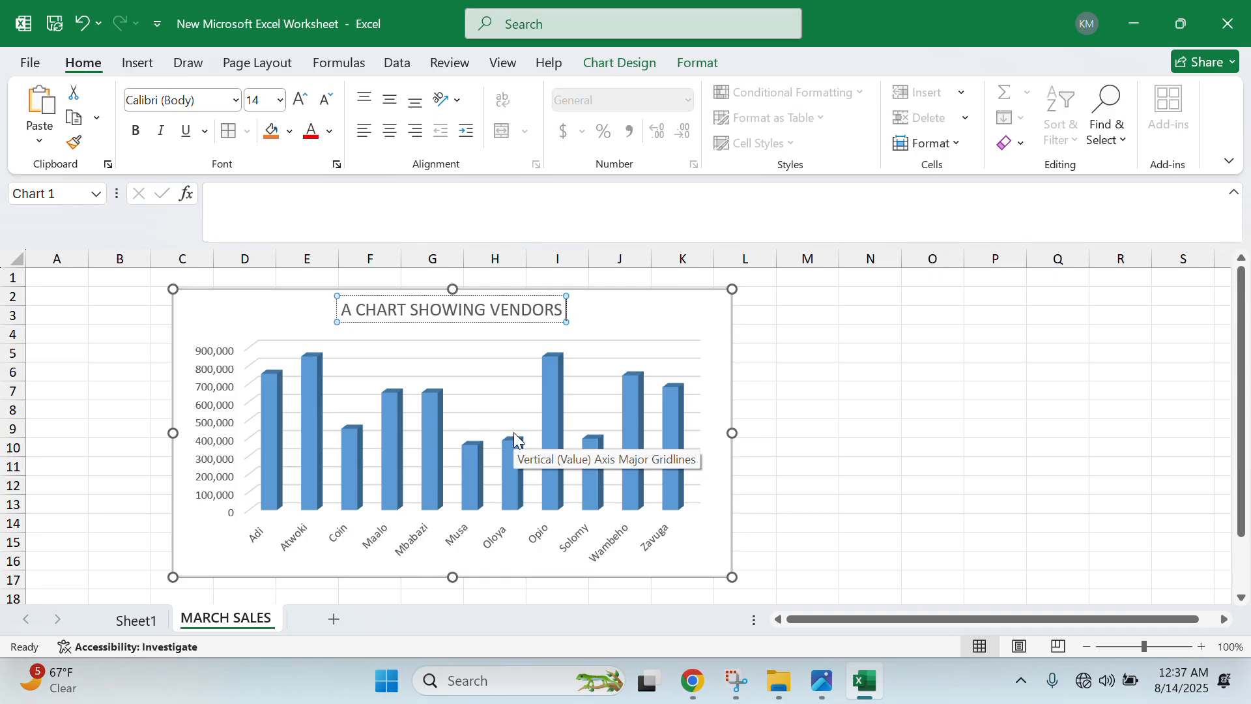
{"action": "key", "text": "BackSpace"}
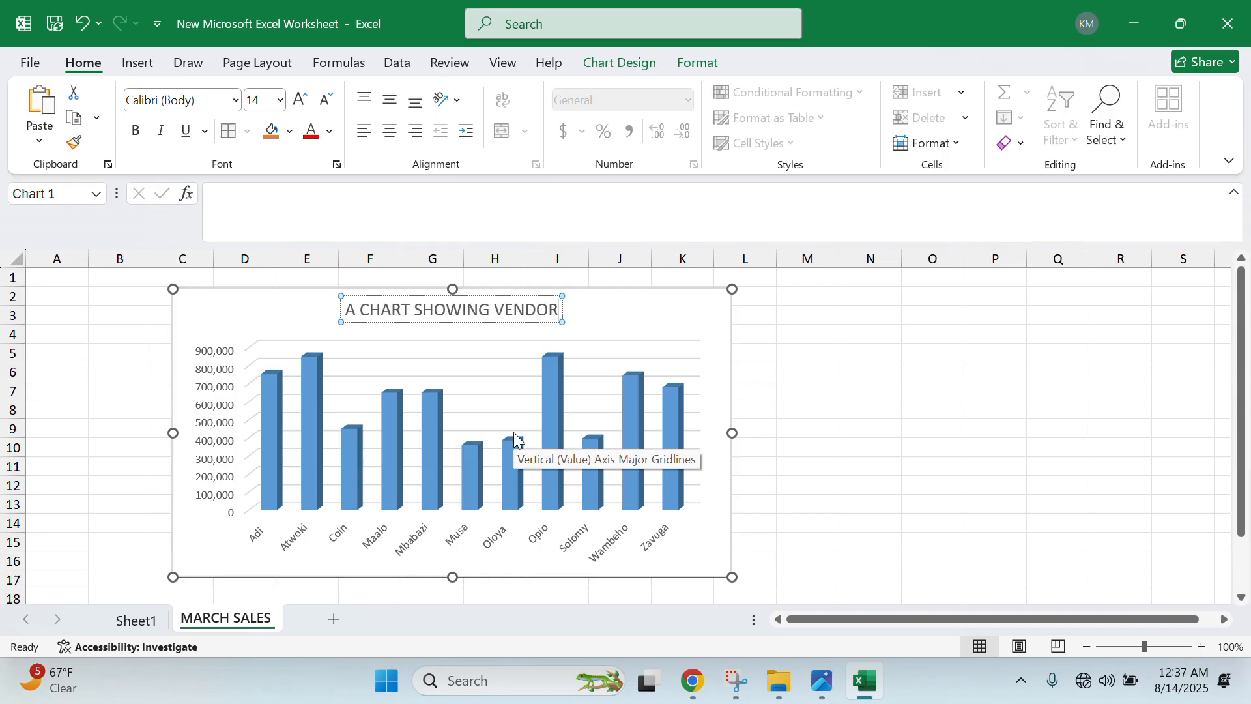
{"action": "type", "text": "'S"}
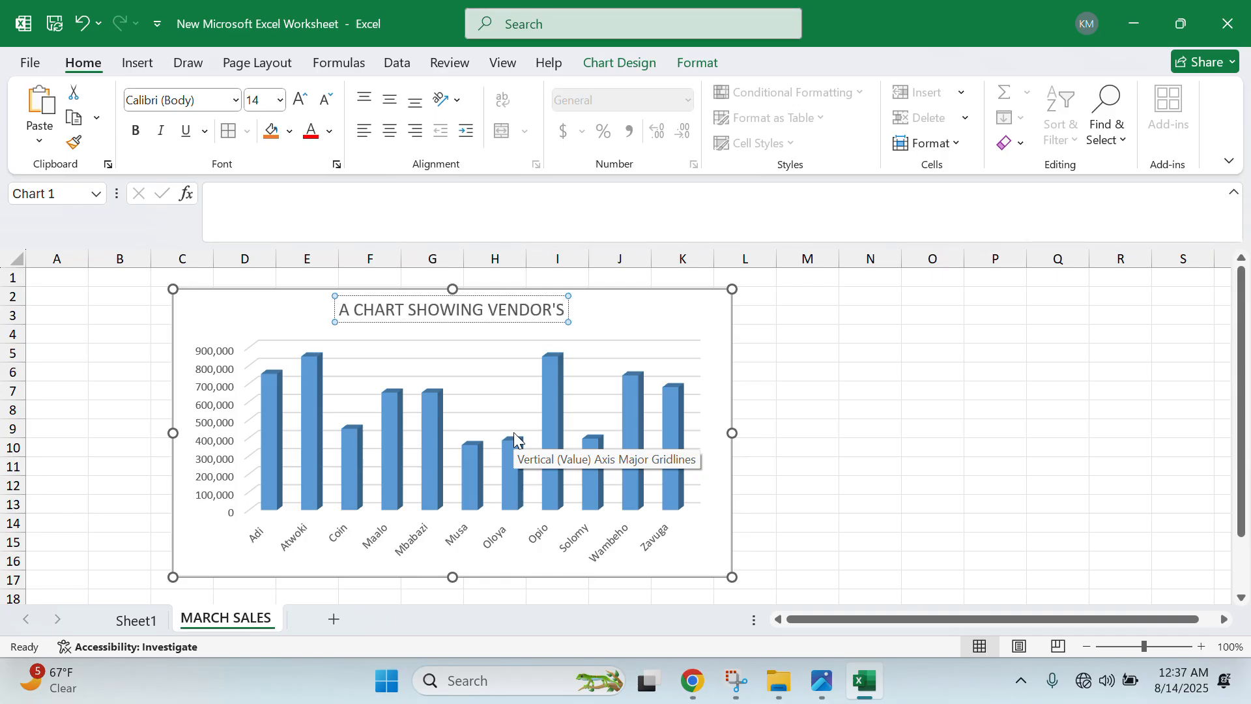
{"action": "type", "text": " NAME AND"}
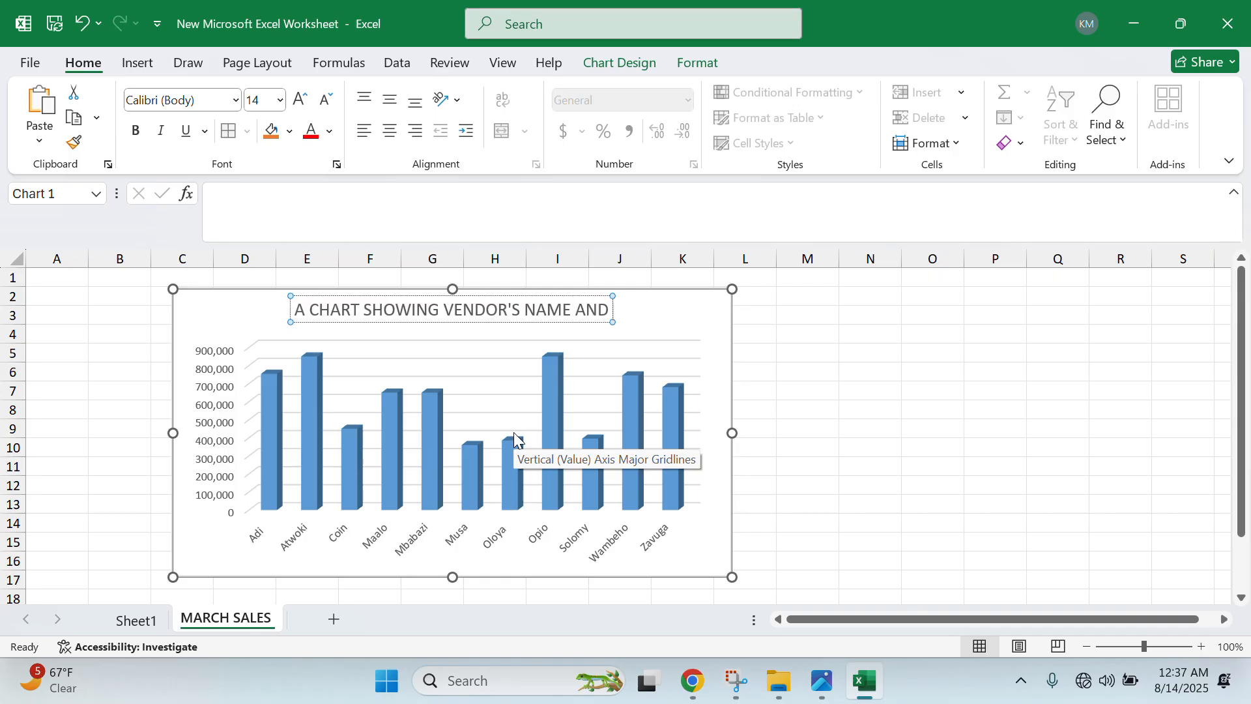
{"action": "type", "text": " H"}
{"action": "key", "text": "BackSpace"}
{"action": "type", "text": "THE"}
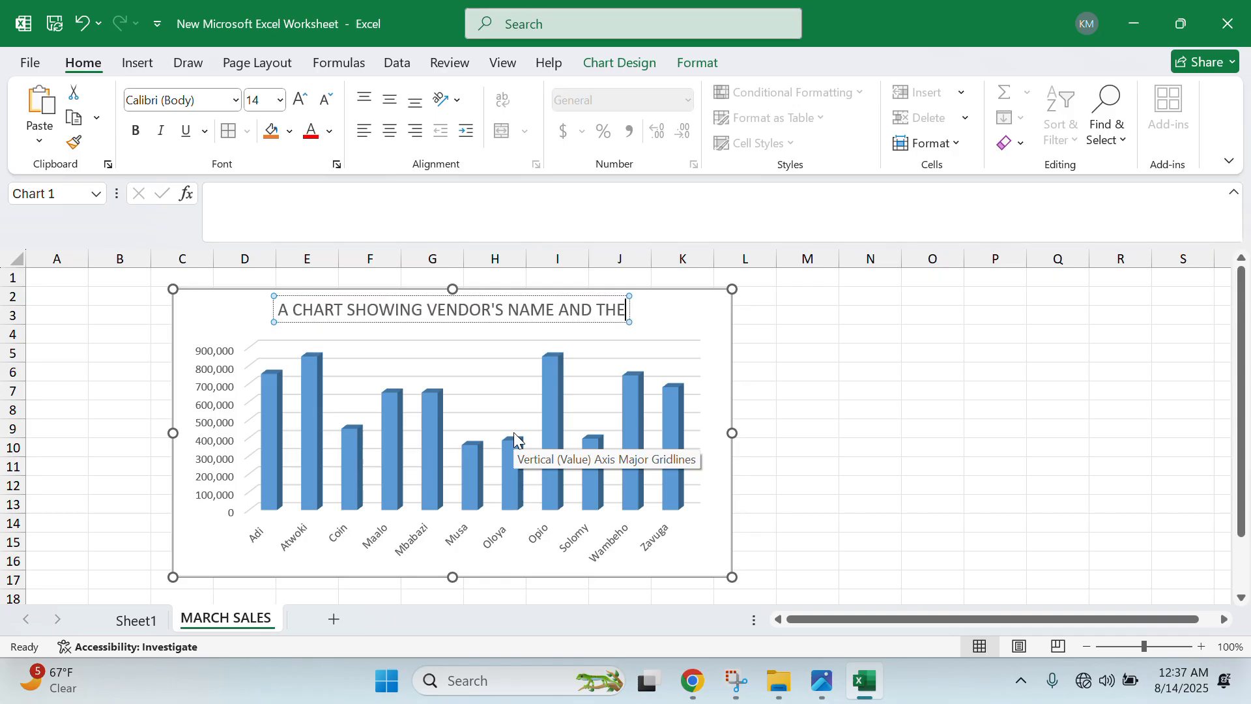
{"action": "type", "text": "IR MARCH SA"}
{"action": "key", "text": "BackSpace"}
{"action": "type", "text": "SA"}
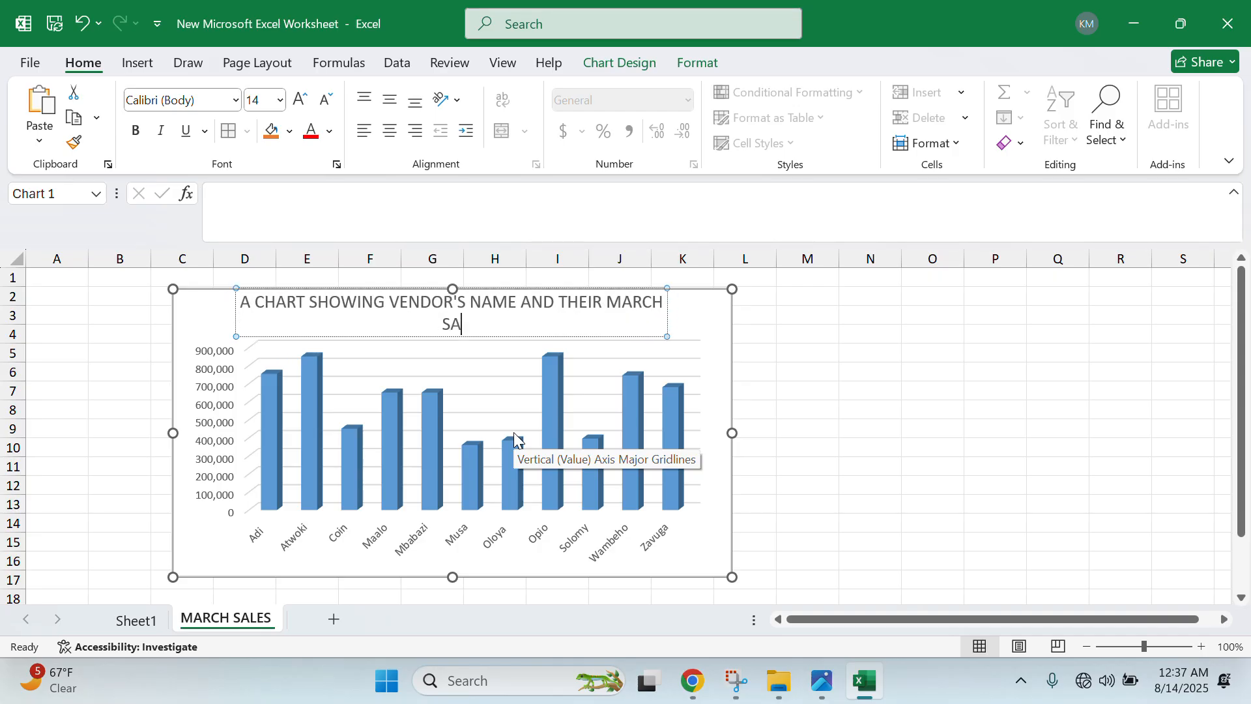
{"action": "type", "text": "LES"}
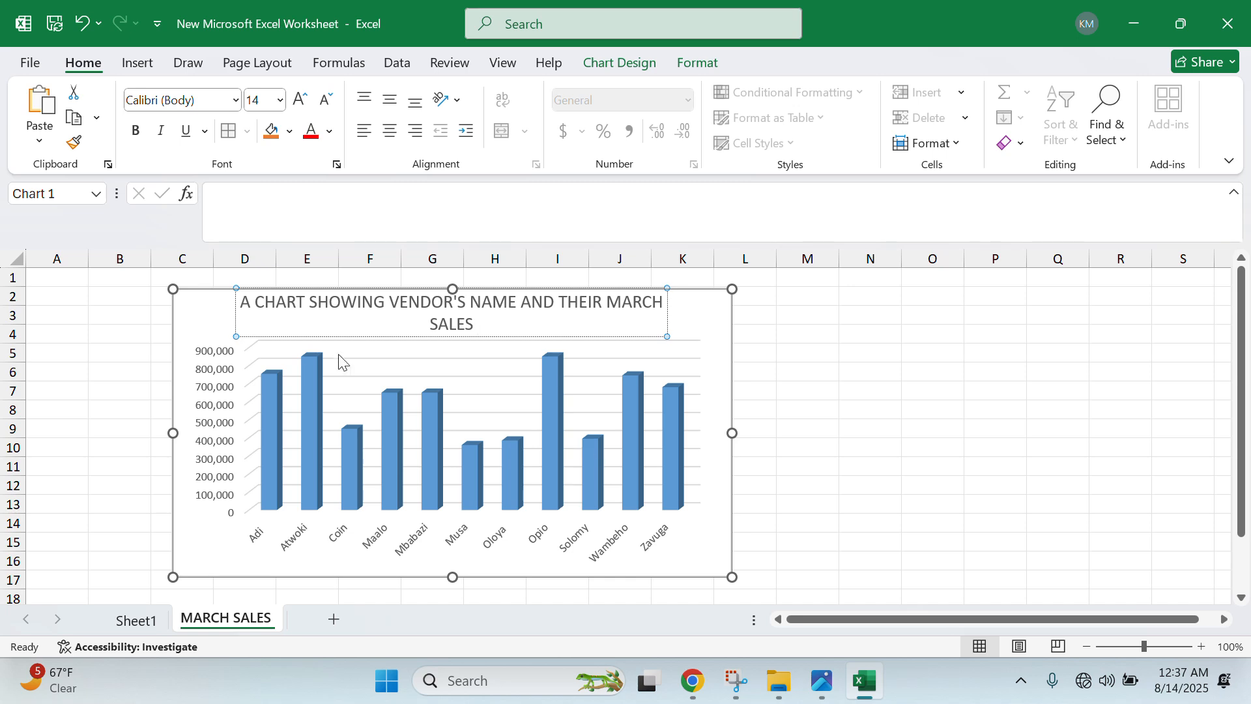
{"action": "left_click", "coordinate": [194, 319]}
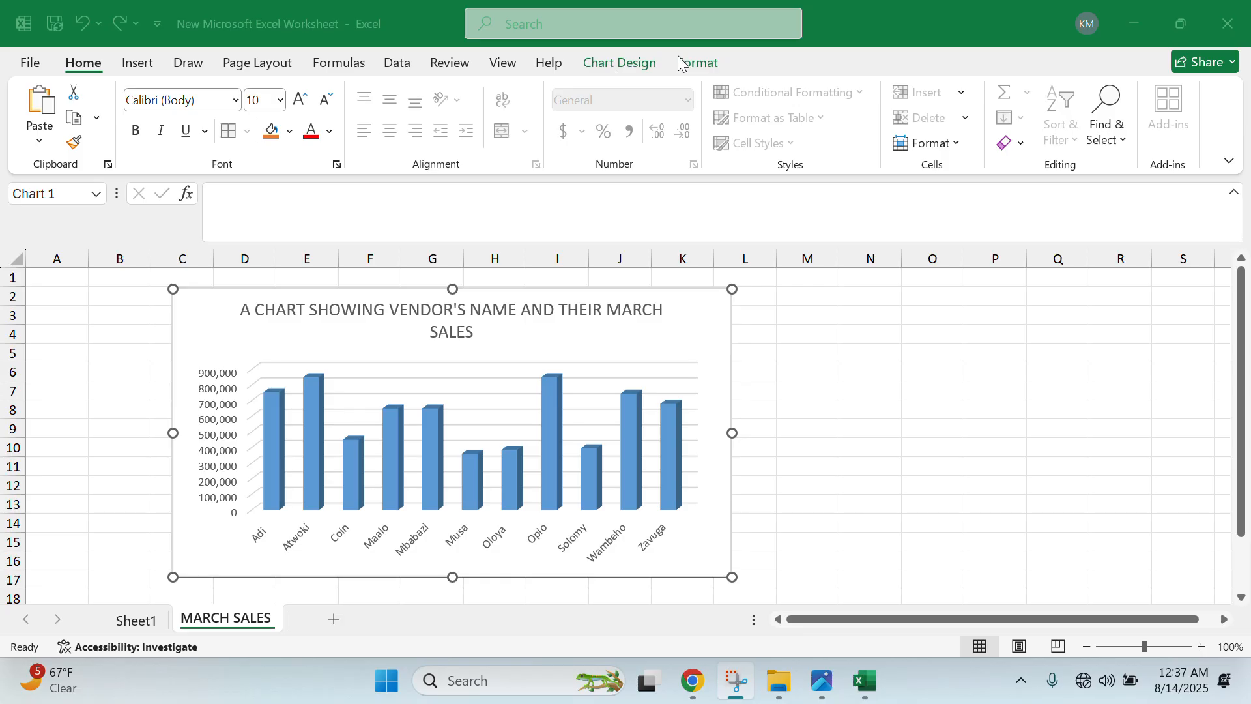
- Nudge the chart slightly right and shrink the Excel window
{"action": "left_click", "coordinate": [716, 328]}
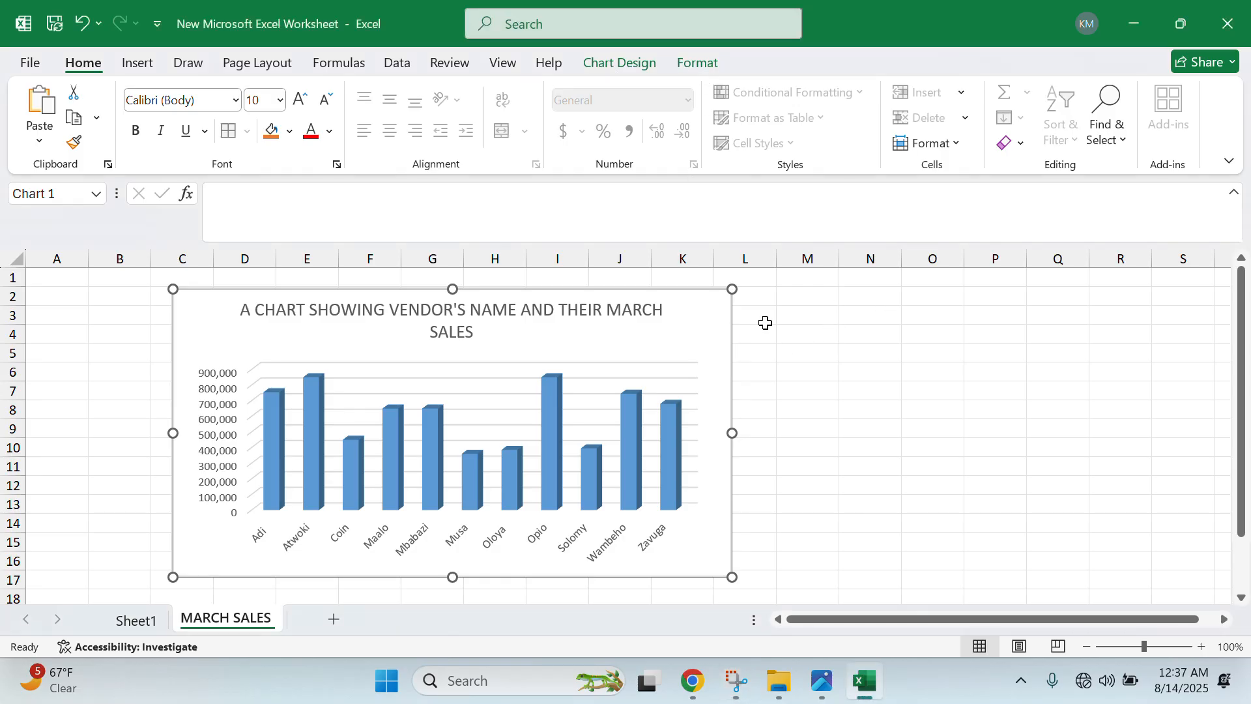
{"action": "mouse_move", "coordinate": [698, 313]}
{"action": "left_mouse_down"}
{"action": "mouse_move", "coordinate": [779, 321]}
{"action": "mouse_move", "coordinate": [657, 309]}
{"action": "left_mouse_up"}
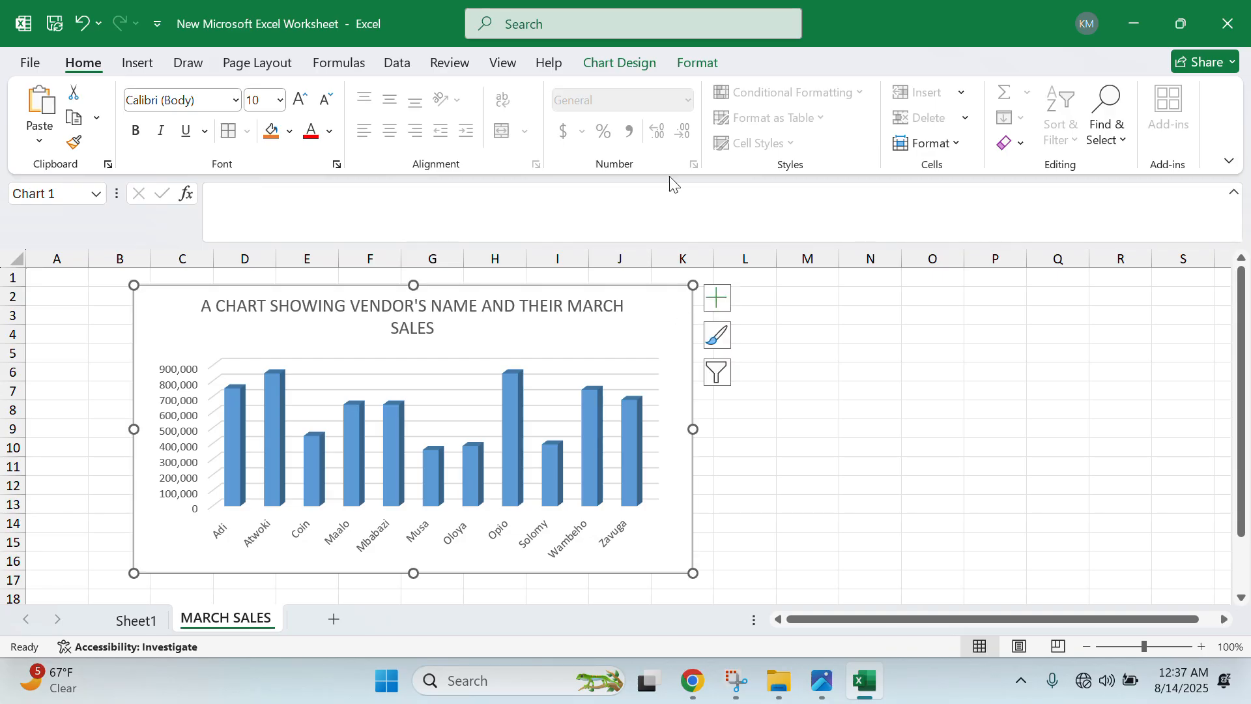
{"action": "left_click", "coordinate": [644, 65]}
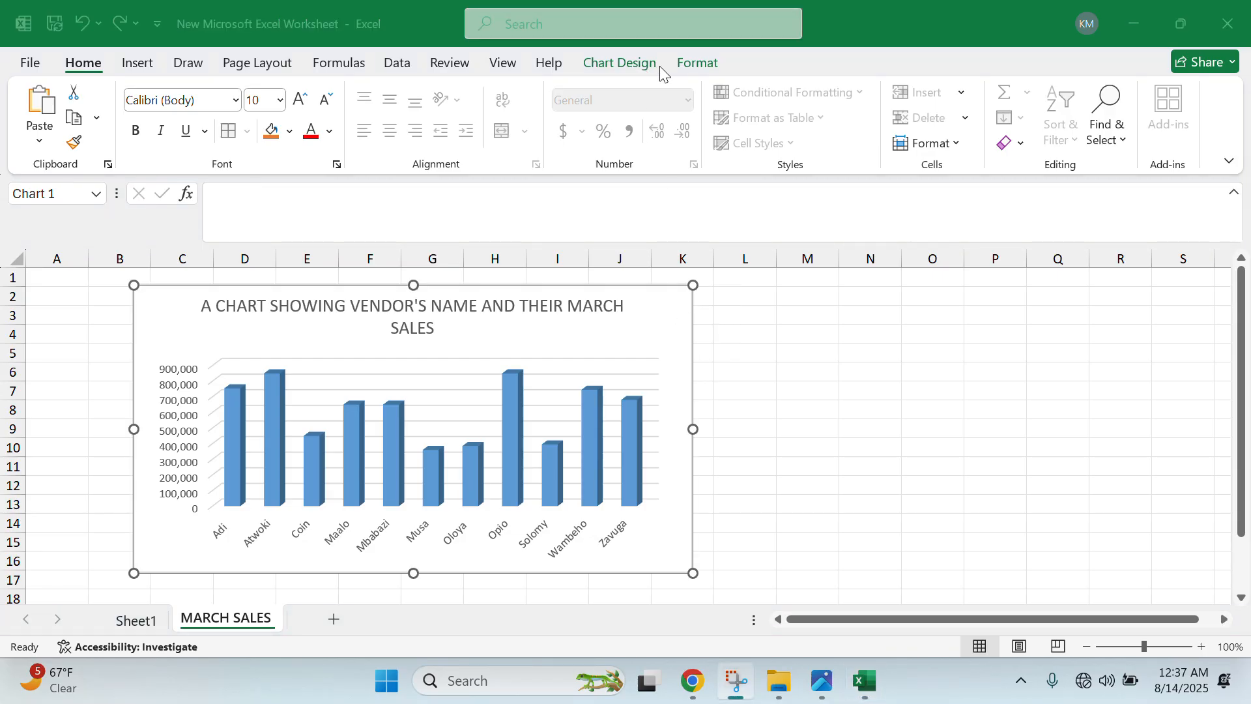
{"action": "left_click", "coordinate": [1188, 24]}
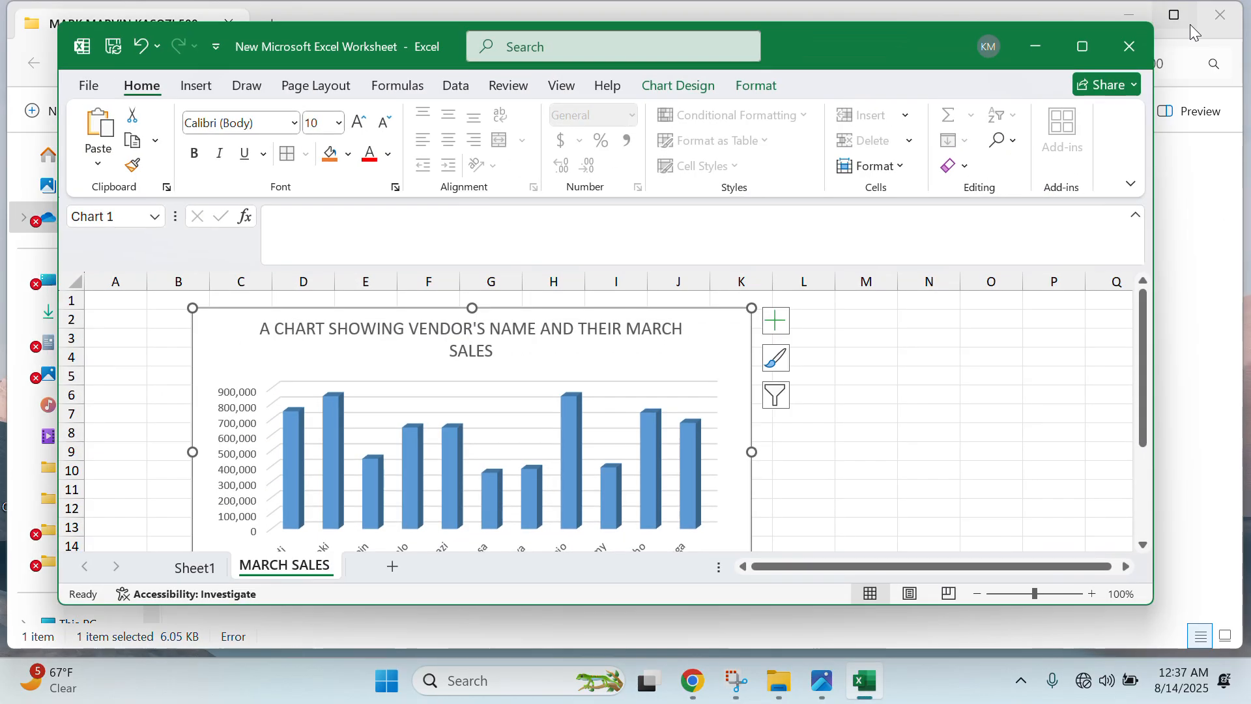
- Add a primary horizontal axis title reading VENDORS
{"action": "left_click", "coordinate": [704, 93]}
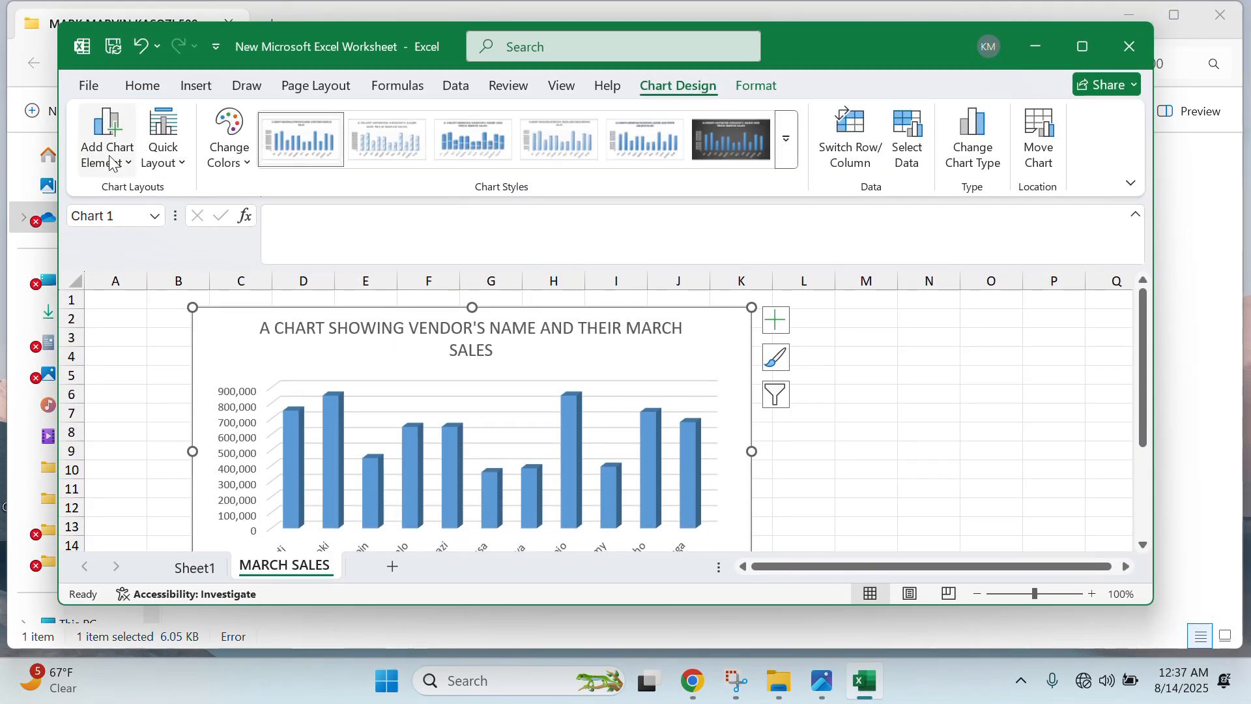
{"action": "left_click", "coordinate": [128, 163]}
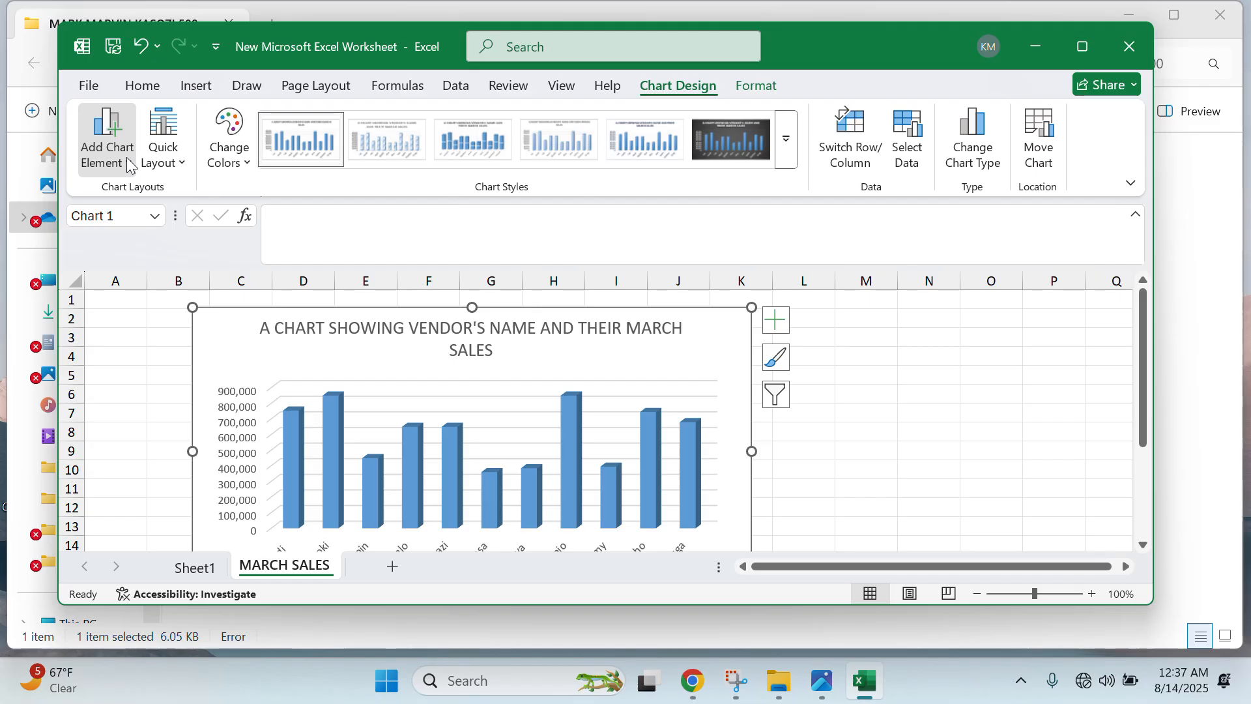
{"action": "mouse_move", "coordinate": [166, 228]}
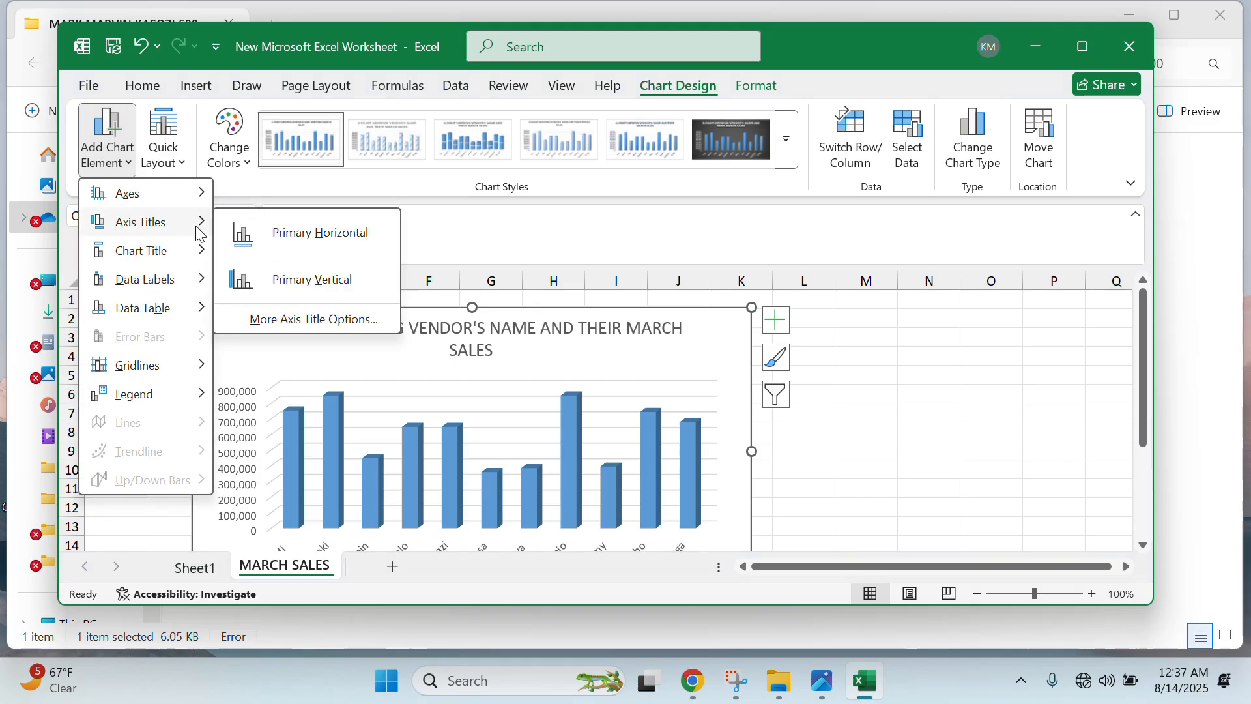
{"action": "left_click", "coordinate": [285, 236]}
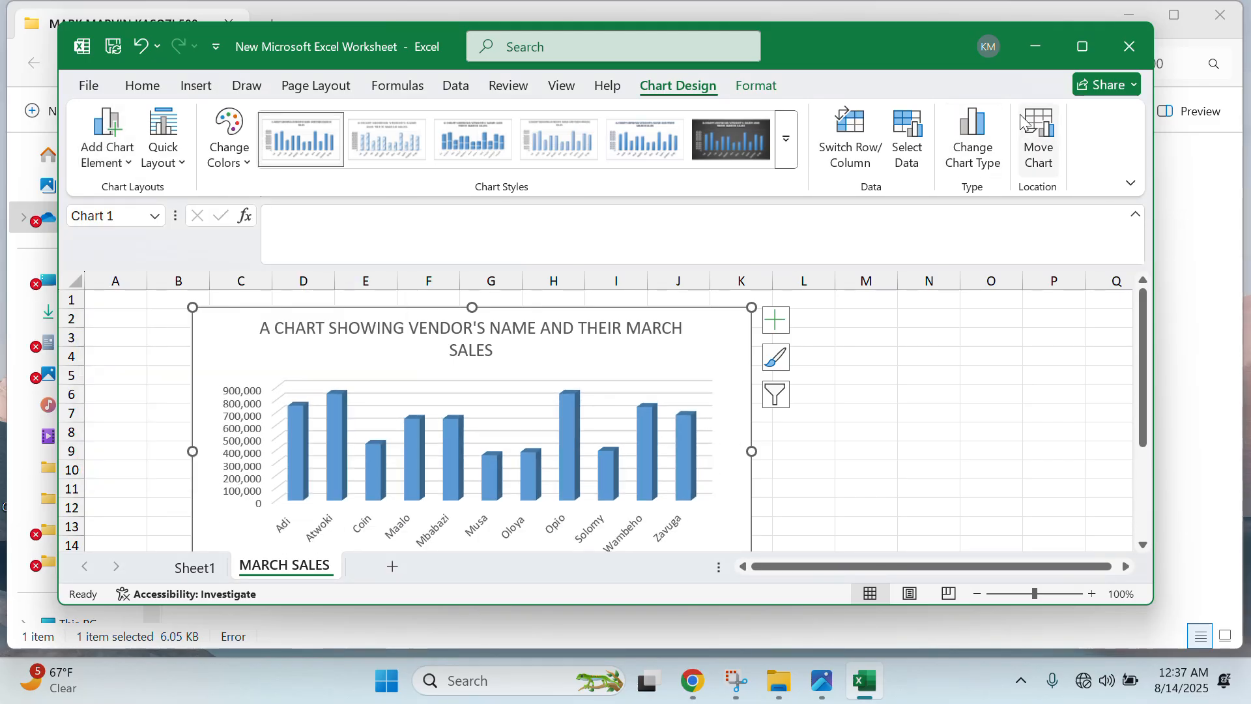
{"action": "left_click", "coordinate": [1078, 56]}
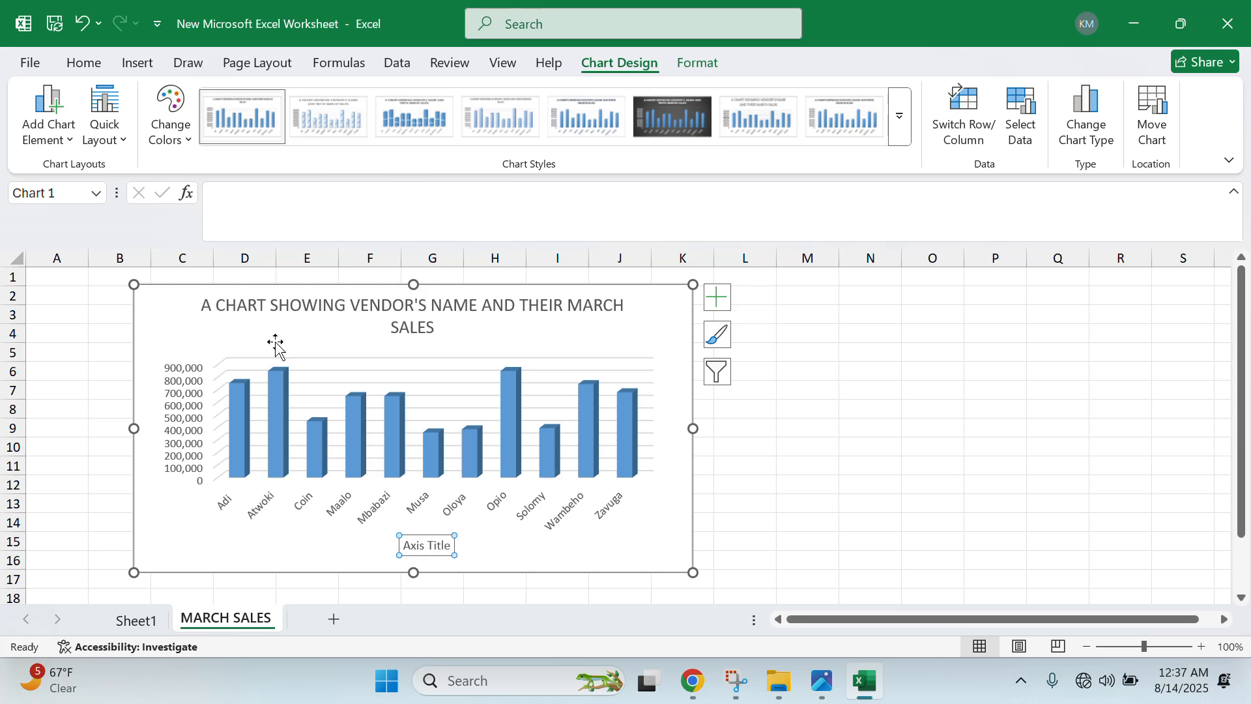
{"action": "left_click", "coordinate": [445, 545]}
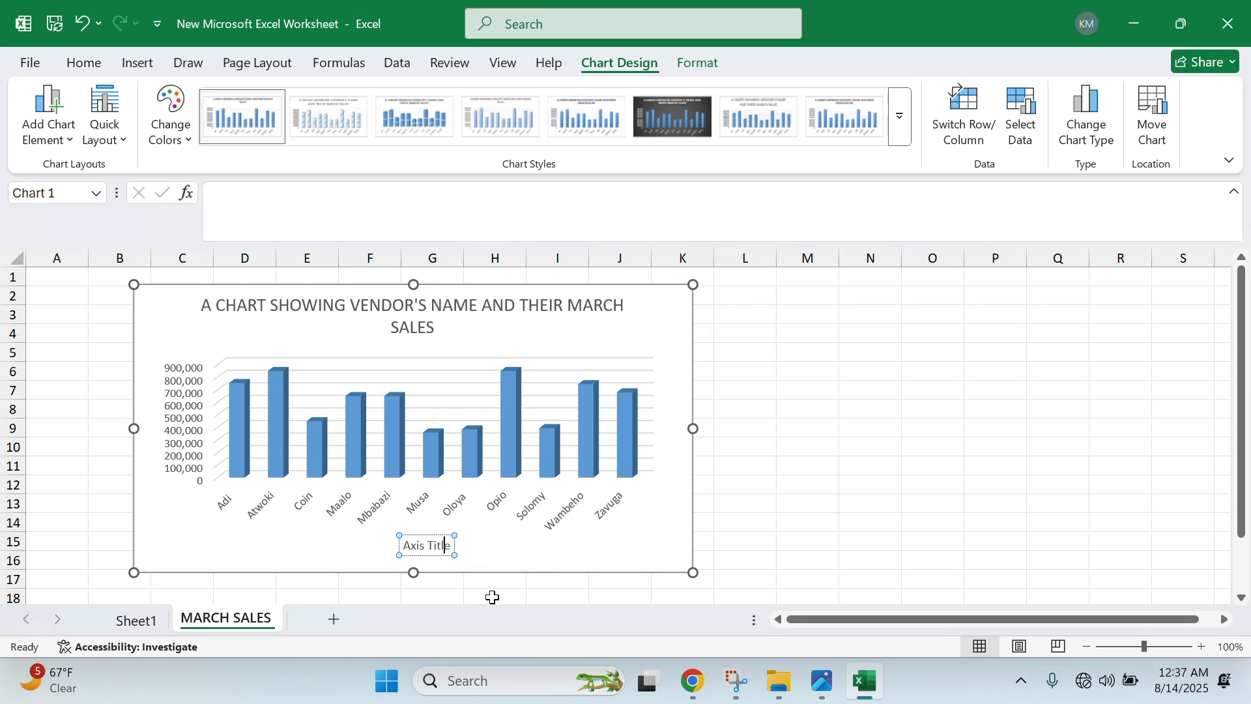
{"action": "key", "text": "ctrl+a"}
{"action": "key", "text": "BackSpace"}
{"action": "type", "text": "VENDORS"}
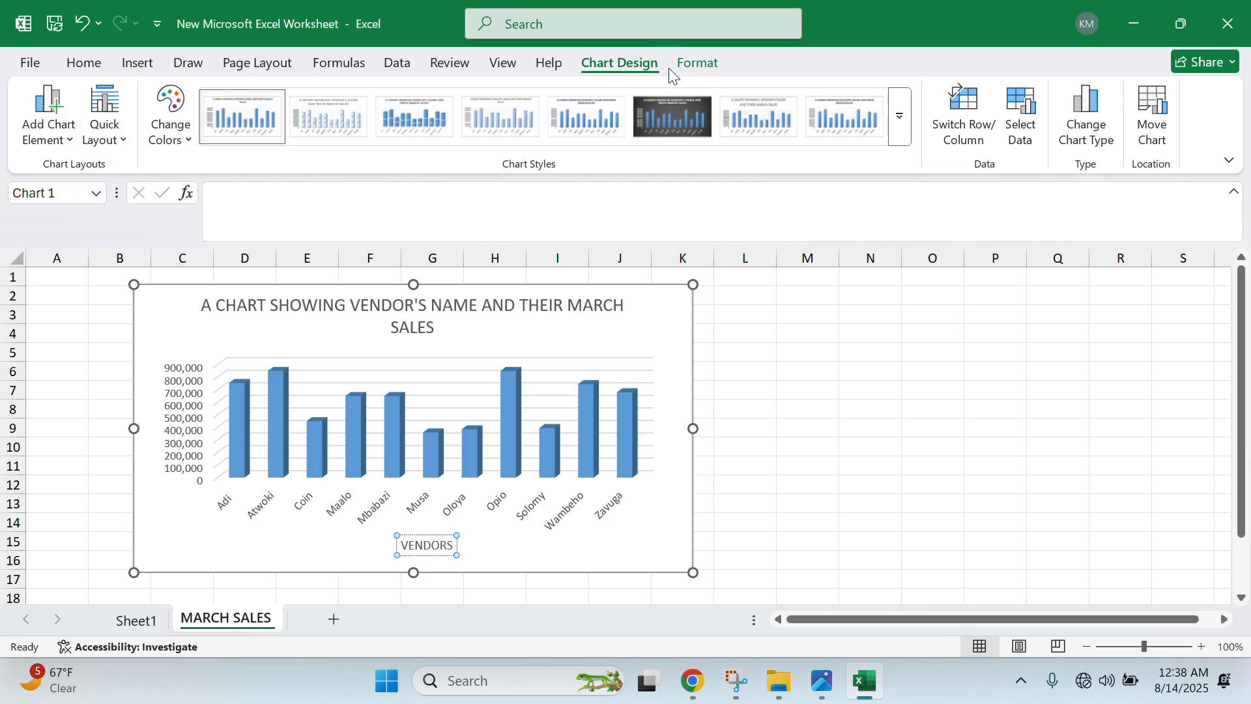
- Add a primary vertical axis title, replacing the 'Axis Title' placeholder with SALES
{"action": "left_click", "coordinate": [53, 137]}
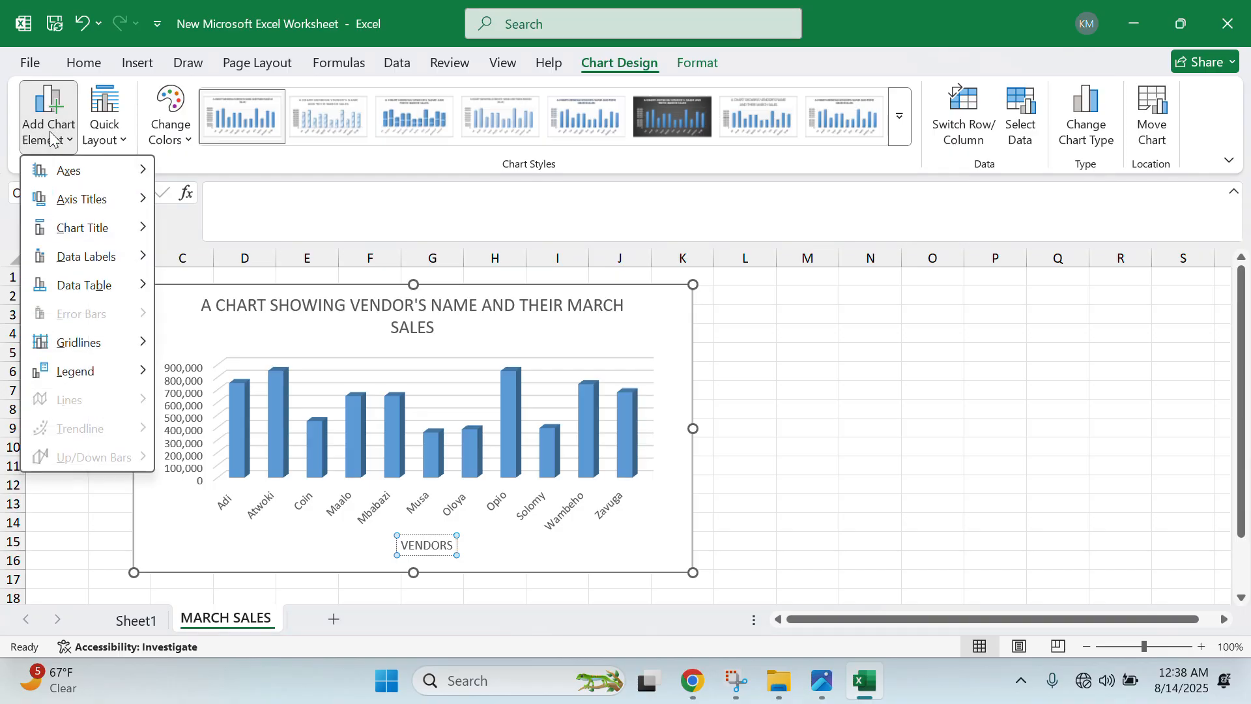
{"action": "mouse_move", "coordinate": [135, 198]}
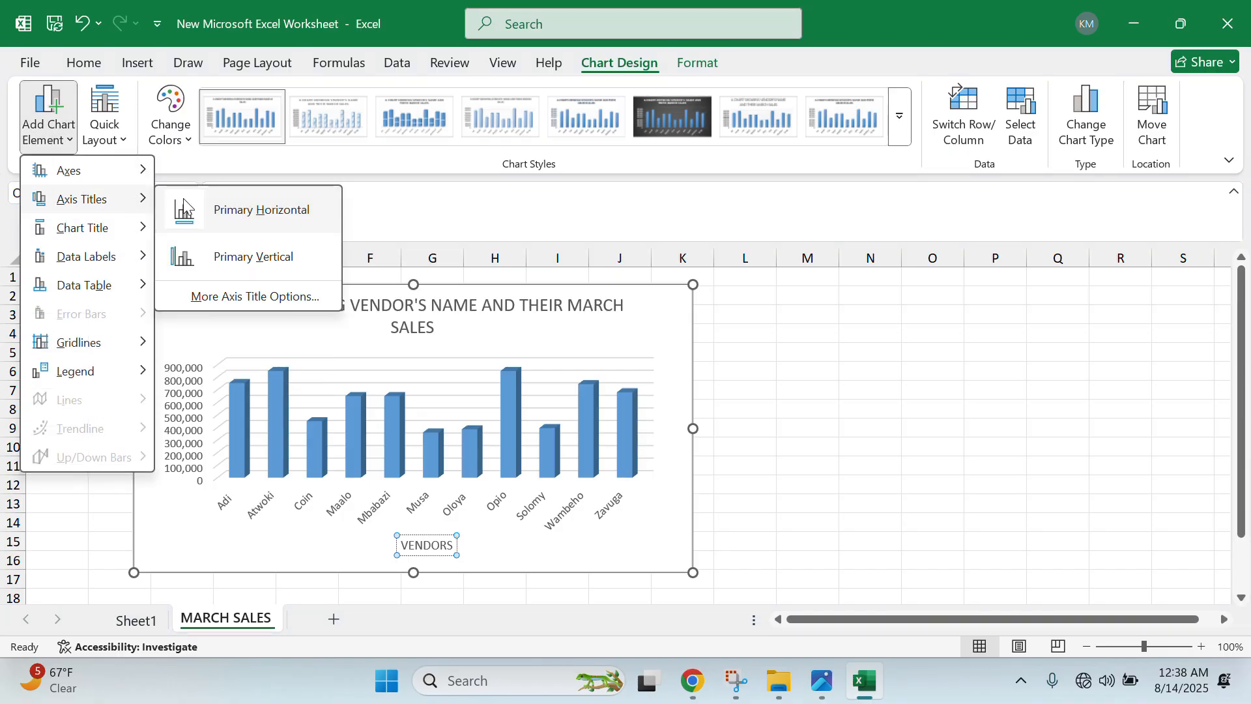
{"action": "left_click", "coordinate": [268, 260]}
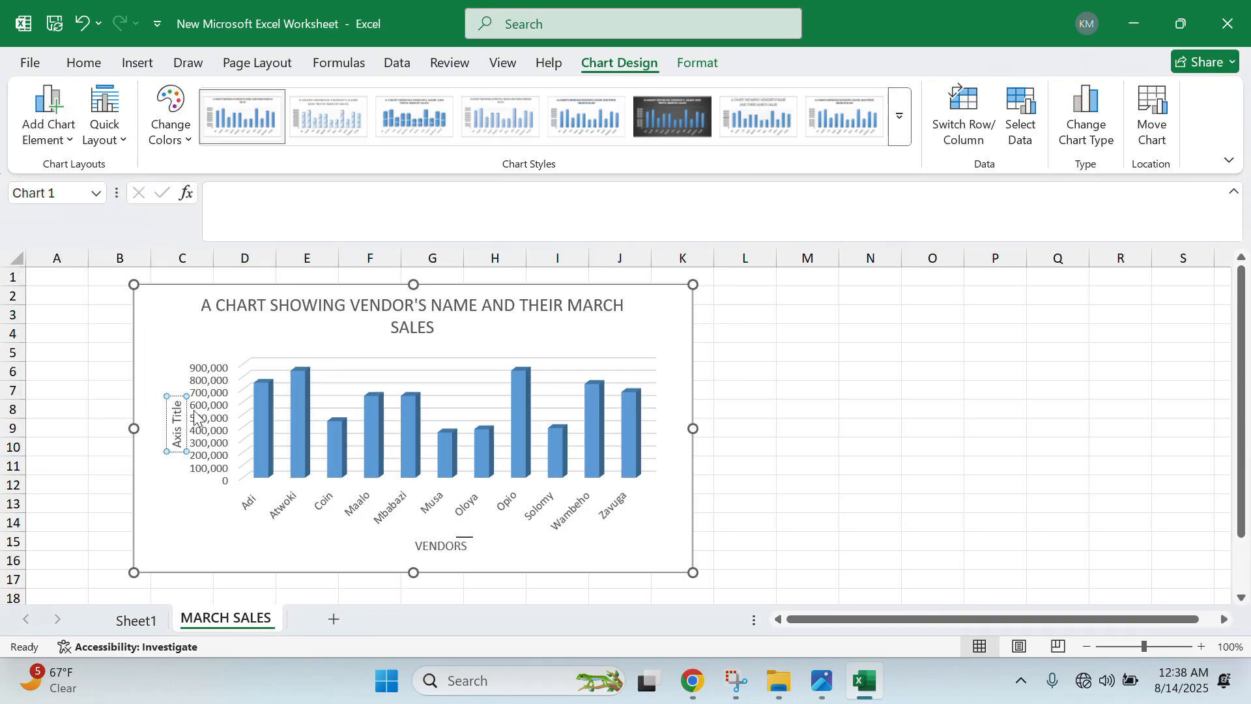
{"action": "key", "text": "BackSpace"}
{"action": "key", "text": "BackSpace"}
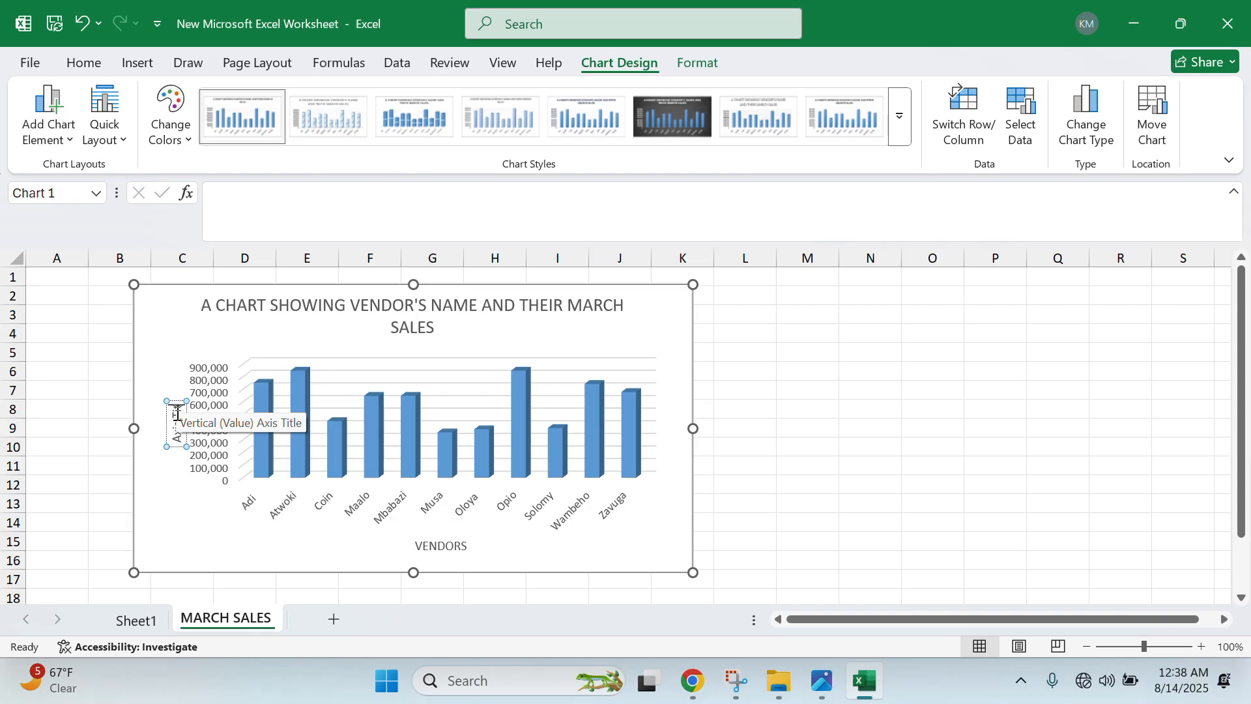
{"action": "key", "text": "BackSpace"}
{"action": "key", "text": "BackSpace"}
{"action": "key", "text": "BackSpace"}
{"action": "key", "text": "BackSpace"}
{"action": "key", "text": "BackSpace"}
{"action": "key", "text": "BackSpace"}
{"action": "key", "text": "BackSpace"}
{"action": "key", "text": "BackSpace"}
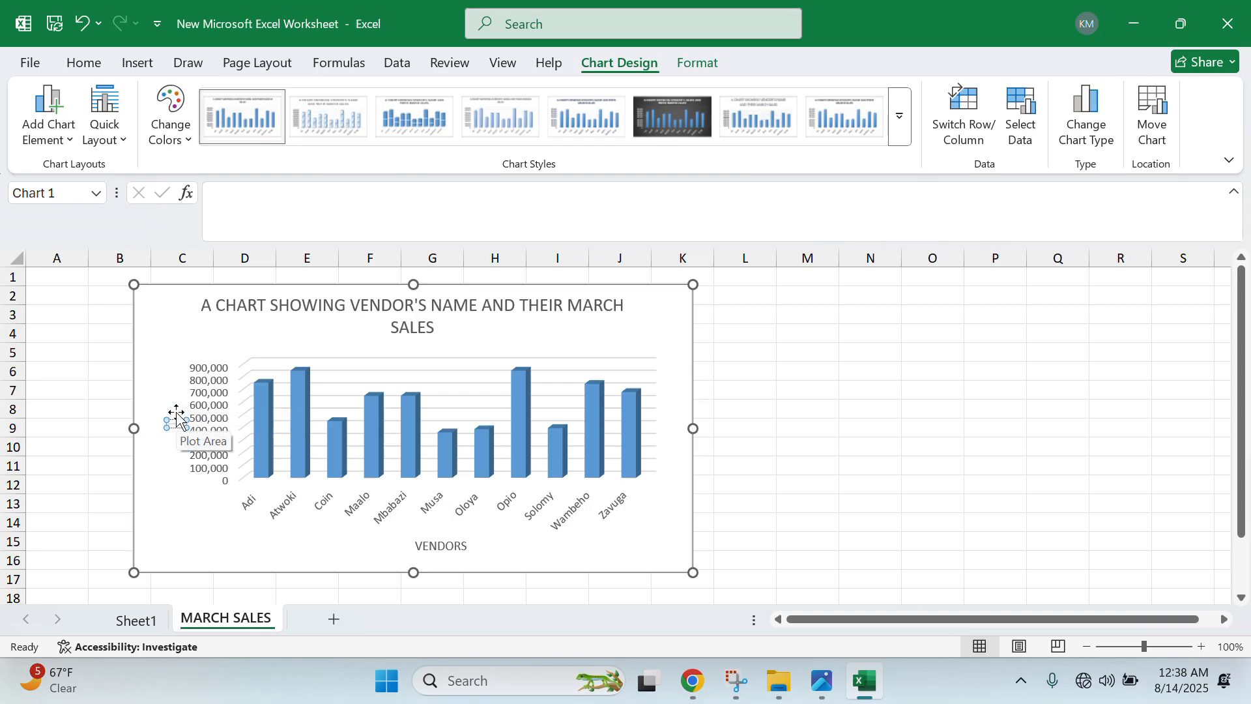
{"action": "type", "text": "SALES"}
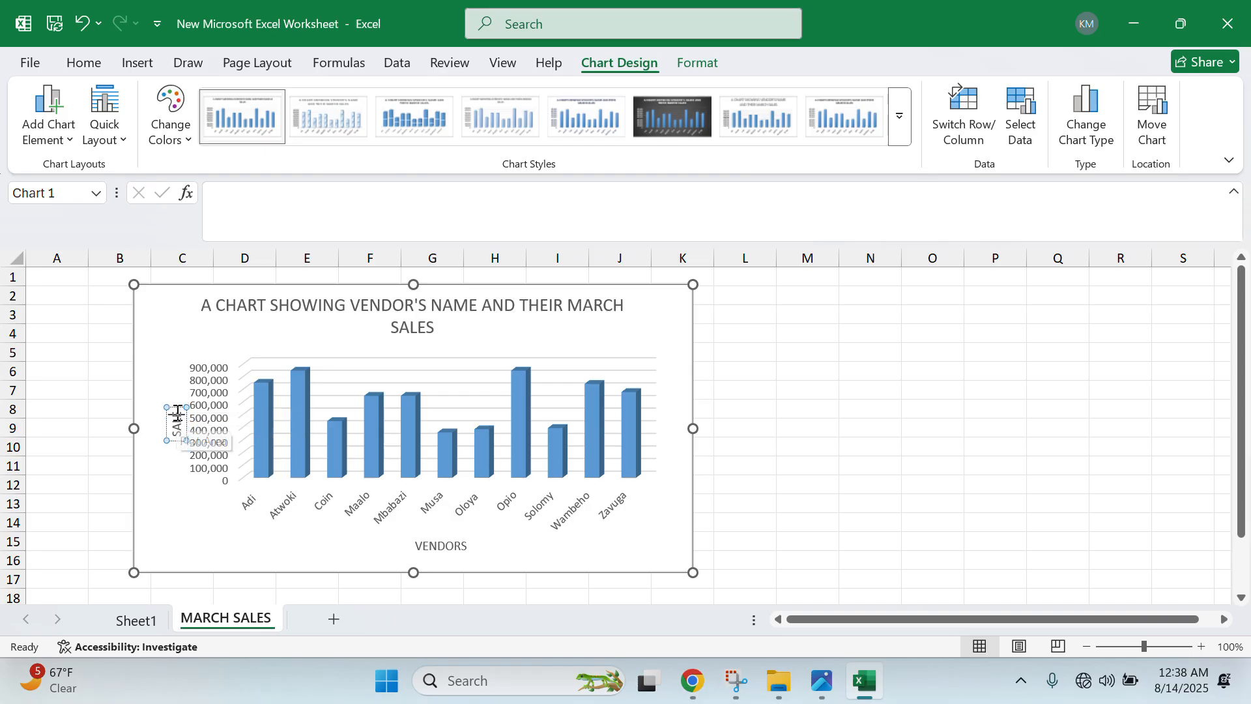
{"action": "left_click", "coordinate": [155, 359]}
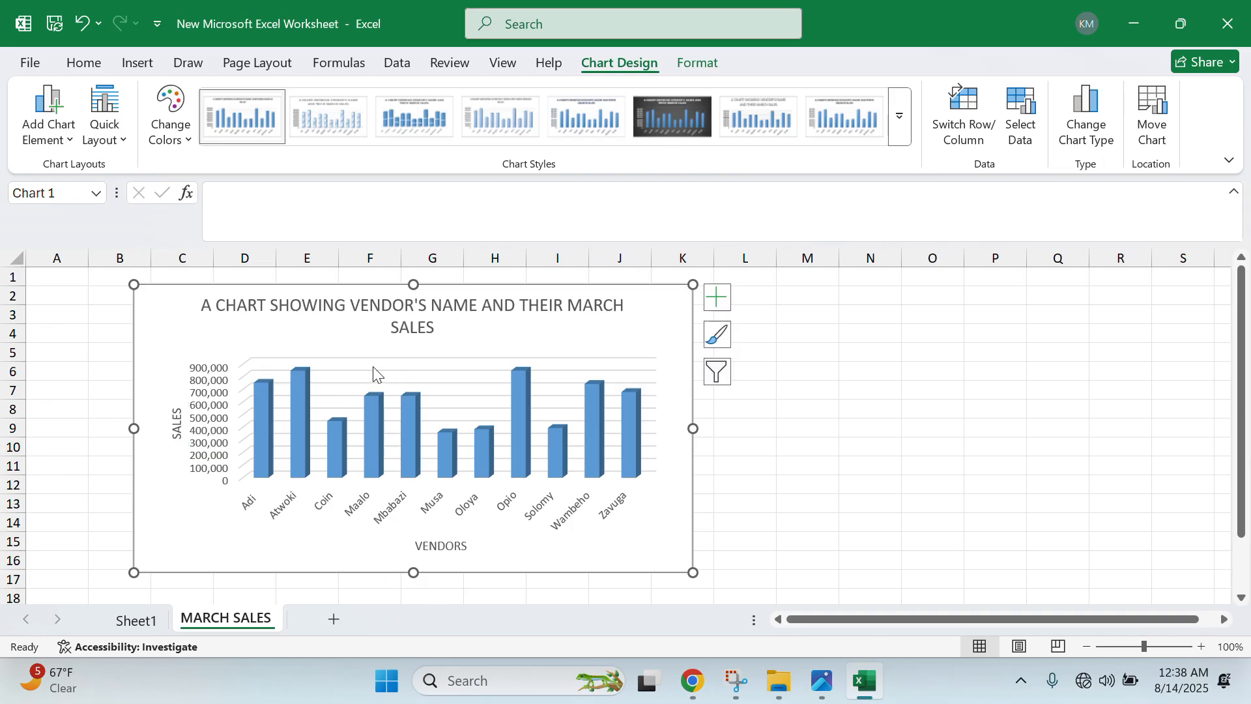
- Place the legend on the chart's right and shift the chart to span columns D–M
{"action": "left_click", "coordinate": [49, 114]}
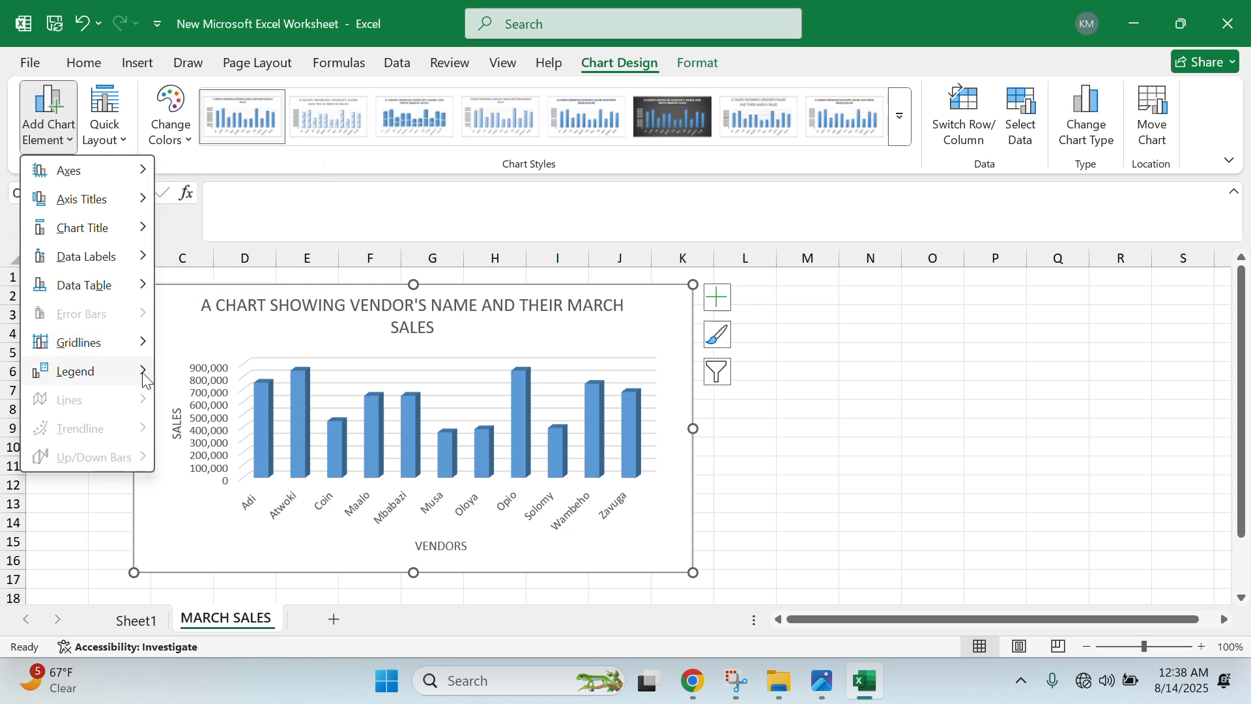
{"action": "mouse_move", "coordinate": [130, 372]}
{"action": "left_click", "coordinate": [245, 441]}
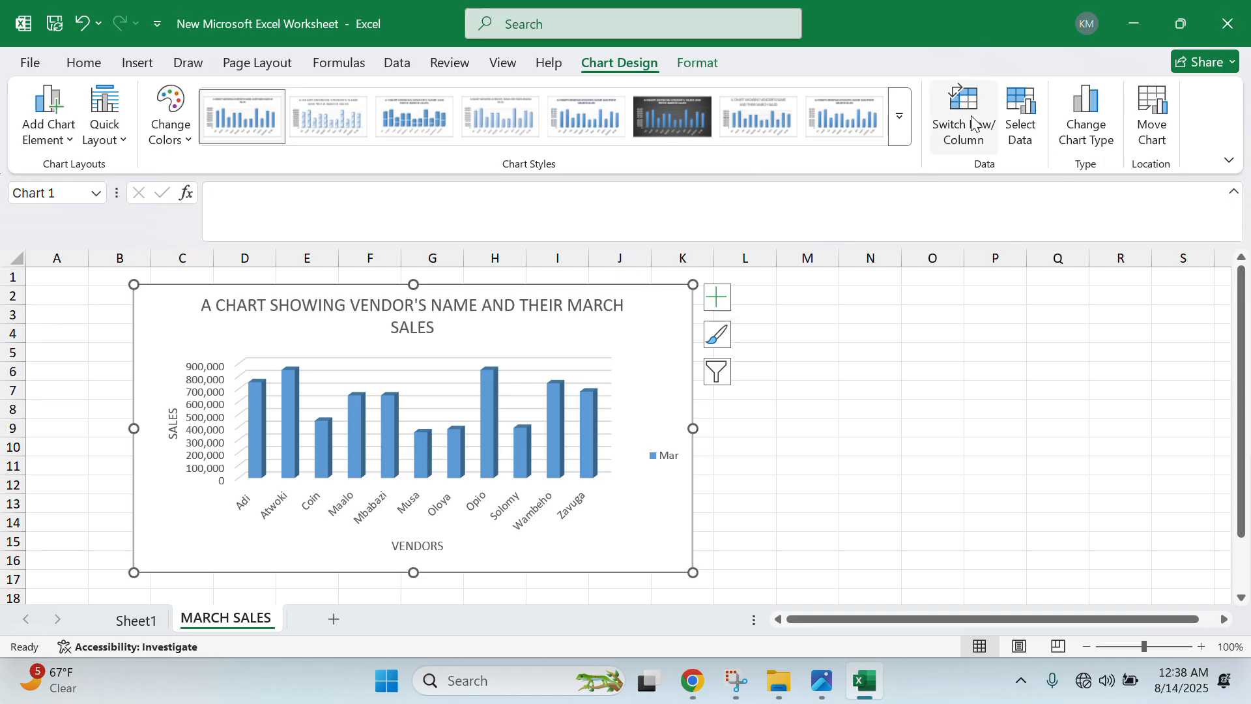
{"action": "left_click_drag", "start_coordinate": [646, 290], "coordinate": [756, 296]}
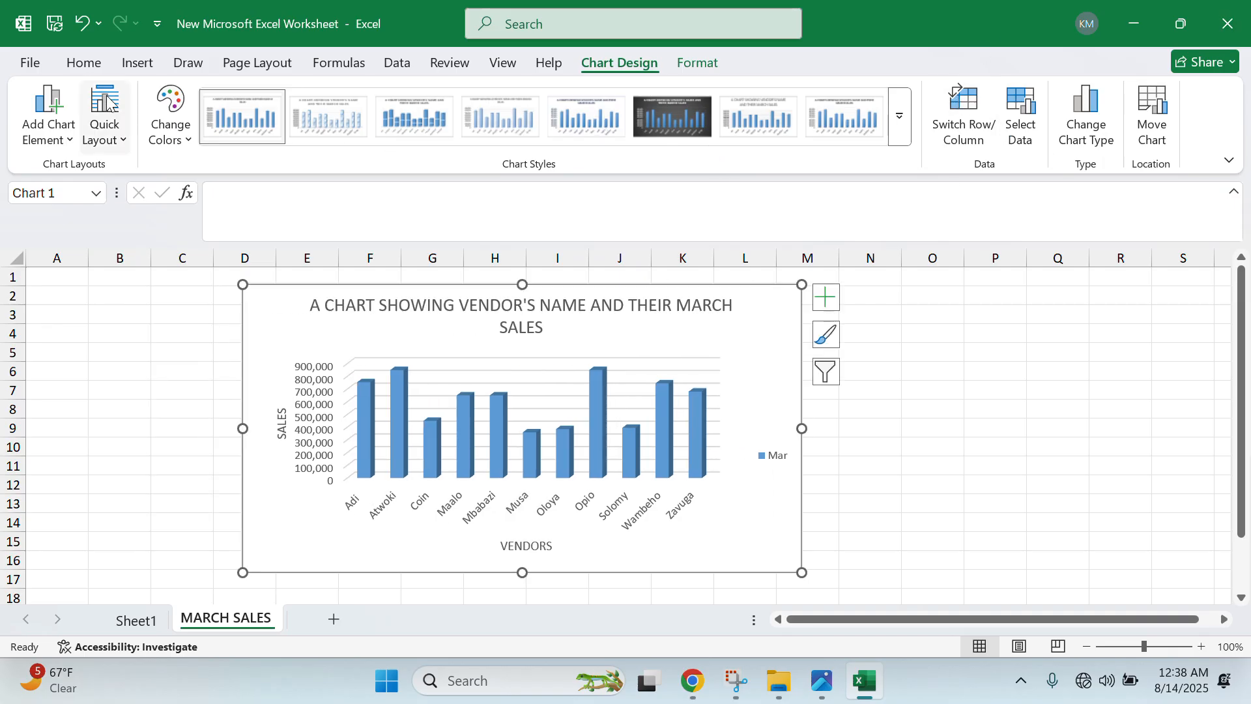
- Add primary minor horizontal gridlines and move the chart back left to column A
{"action": "left_click", "coordinate": [48, 124]}
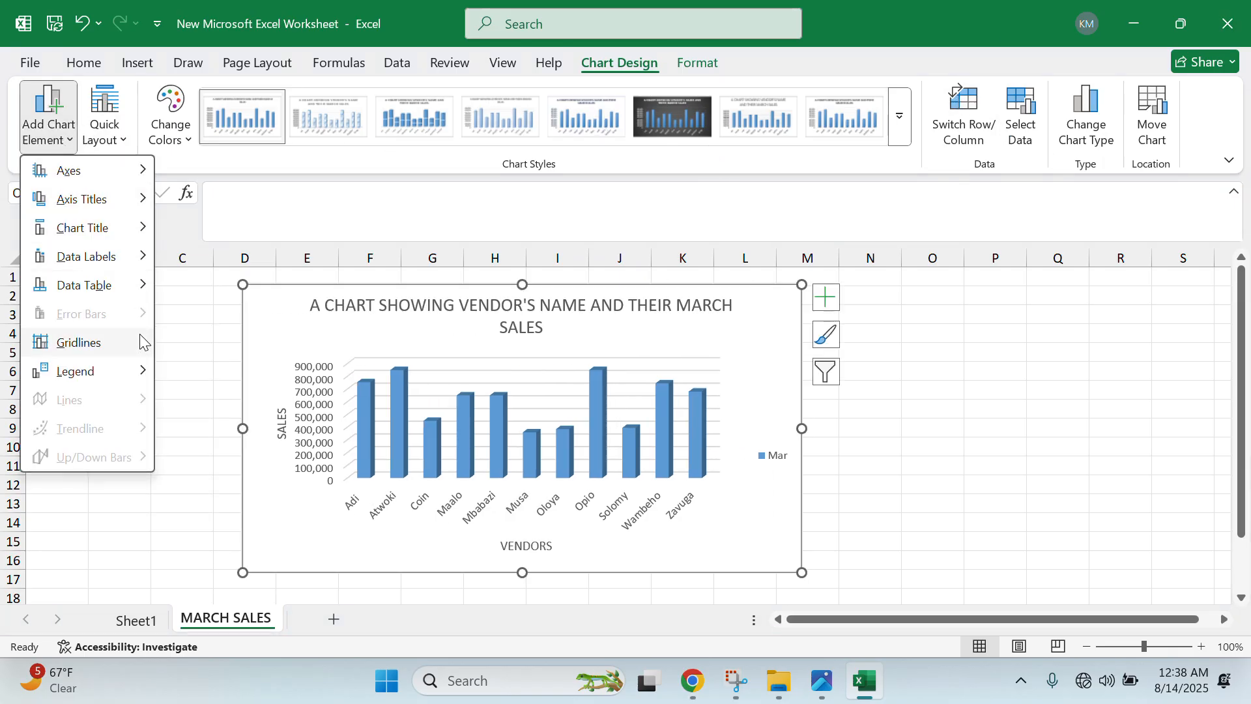
{"action": "mouse_move", "coordinate": [141, 343]}
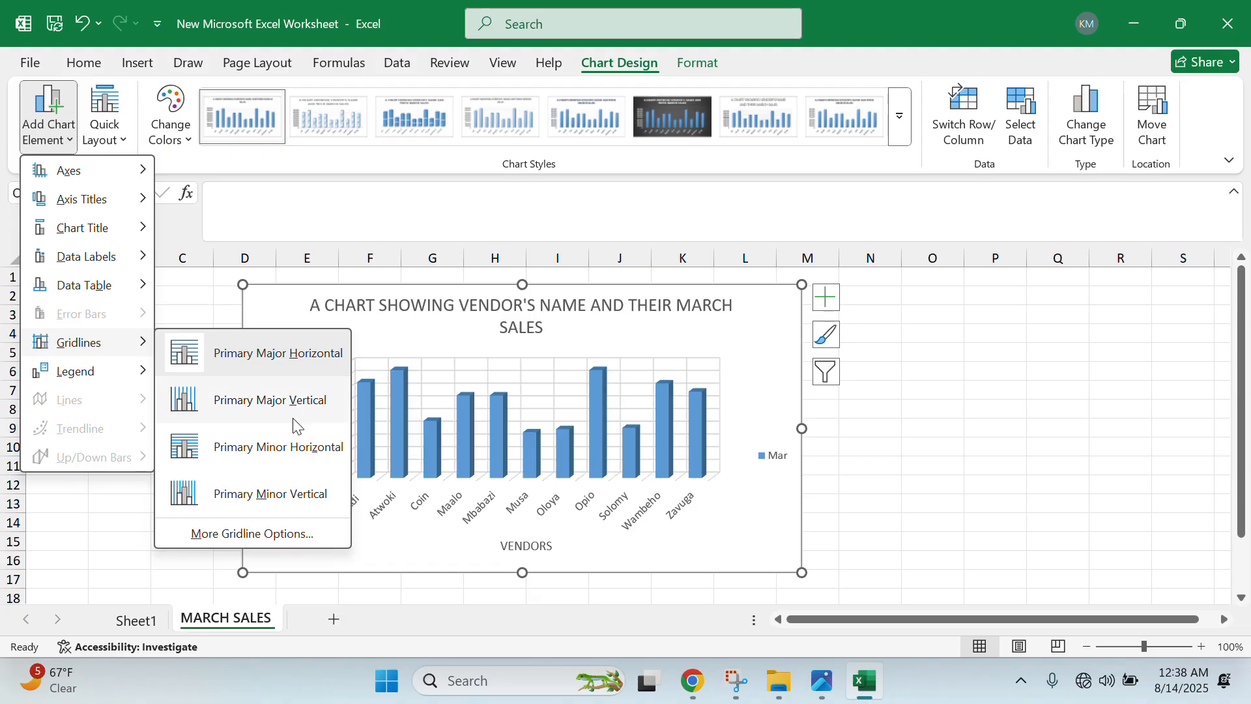
{"action": "left_click", "coordinate": [295, 468]}
{"action": "left_click_drag", "start_coordinate": [282, 321], "coordinate": [112, 318]}
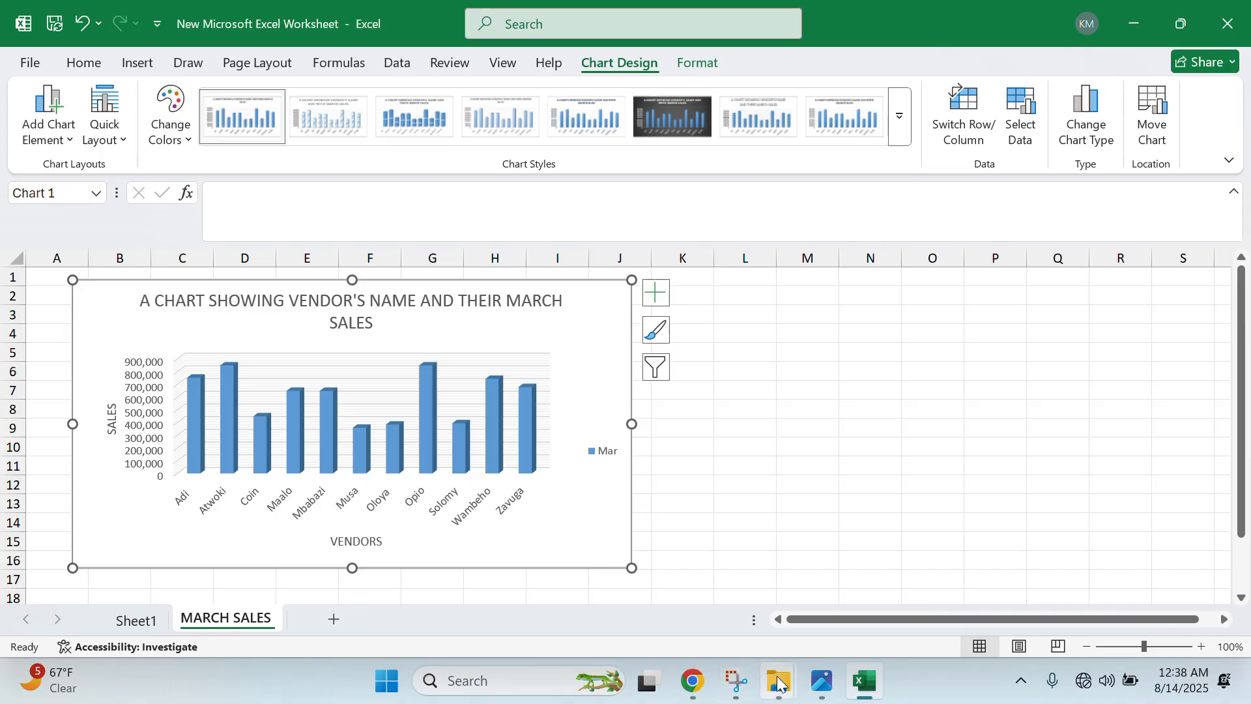
{"action": "left_click", "coordinate": [823, 689]}
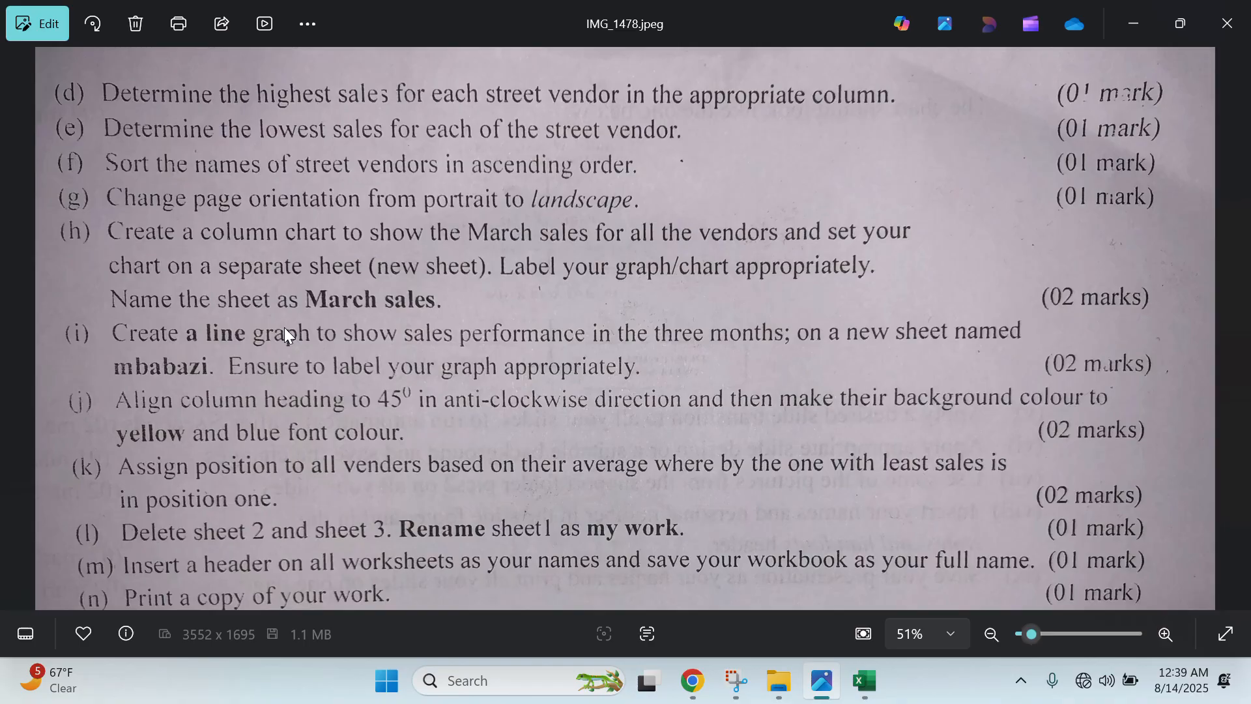
- On Sheet1, select the vendor names with Jan, Feb and Mar sales (A1:D12)
{"action": "left_click", "coordinate": [869, 678]}
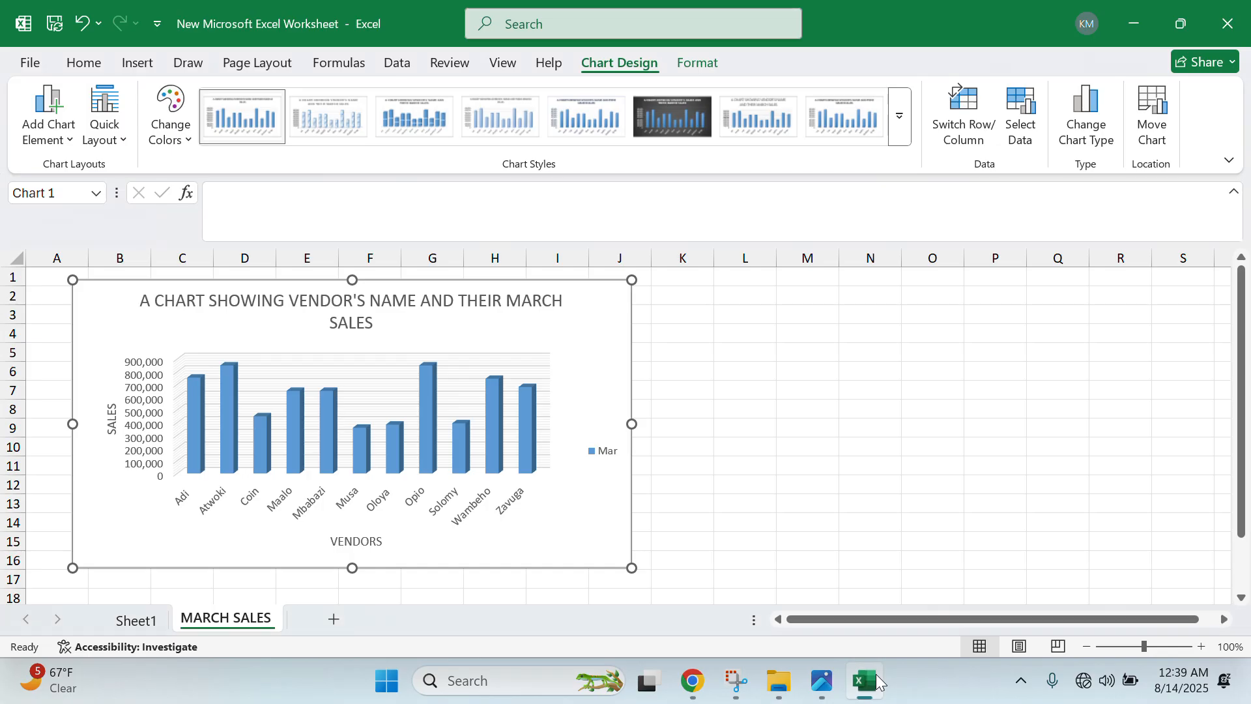
{"action": "left_click", "coordinate": [140, 621]}
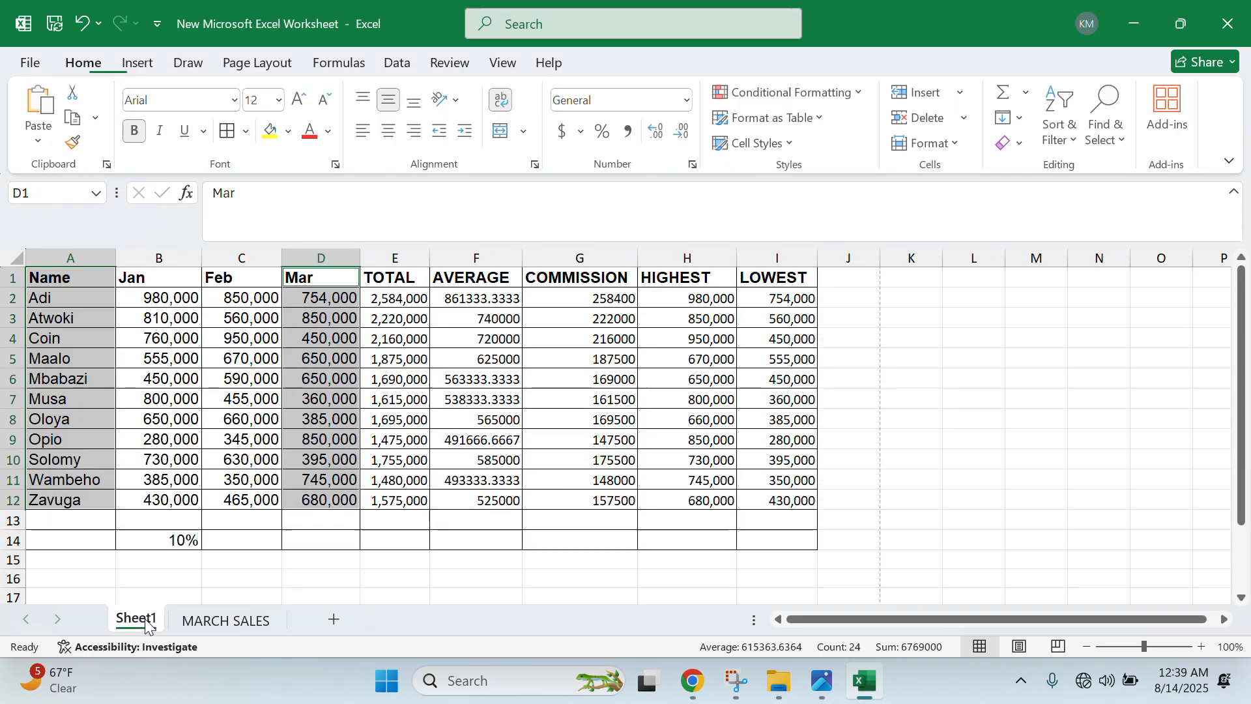
{"action": "left_click", "coordinate": [381, 476]}
{"action": "left_click_drag", "start_coordinate": [75, 280], "coordinate": [344, 500]}
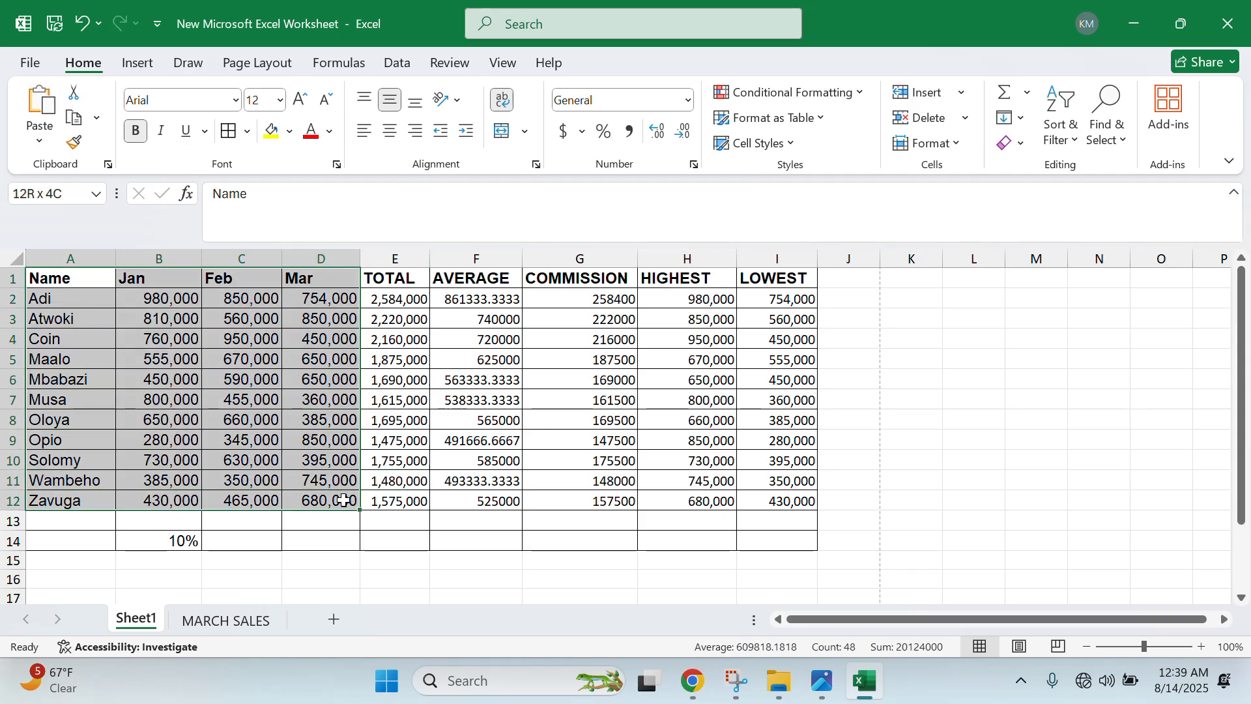
- Insert a 2-D line chart and move it beside the table
{"action": "left_click", "coordinate": [121, 65]}
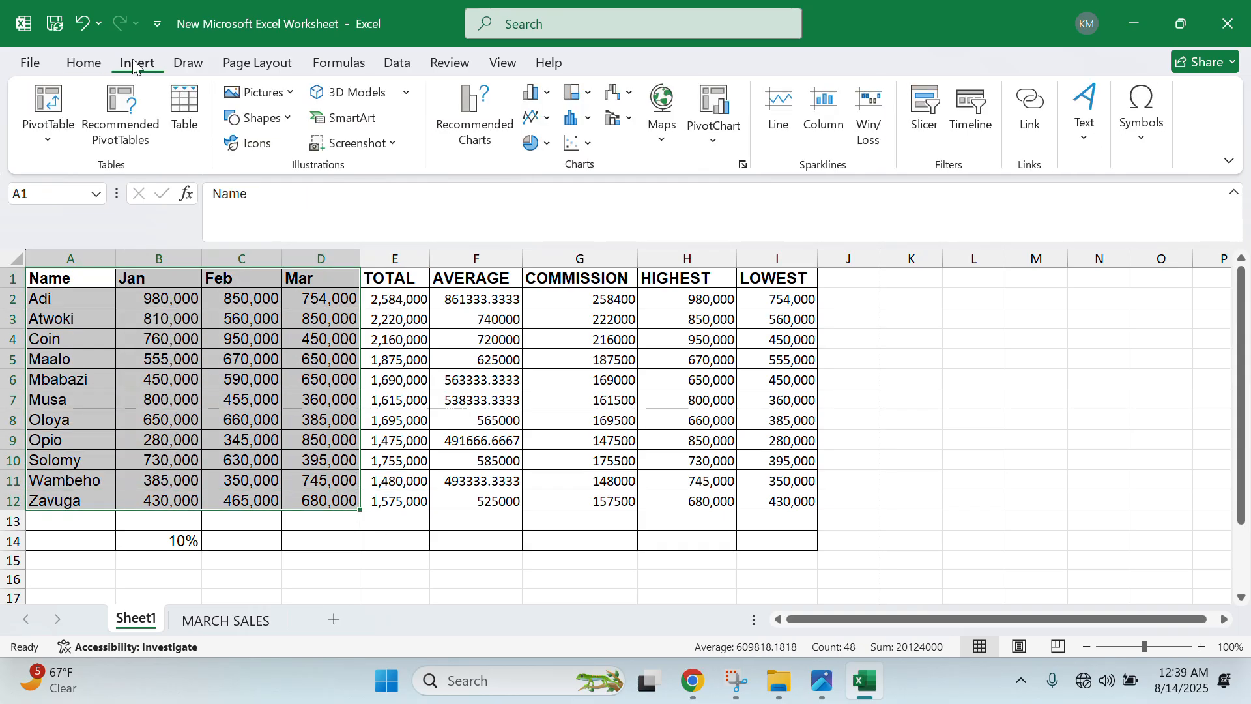
{"action": "left_click", "coordinate": [547, 124]}
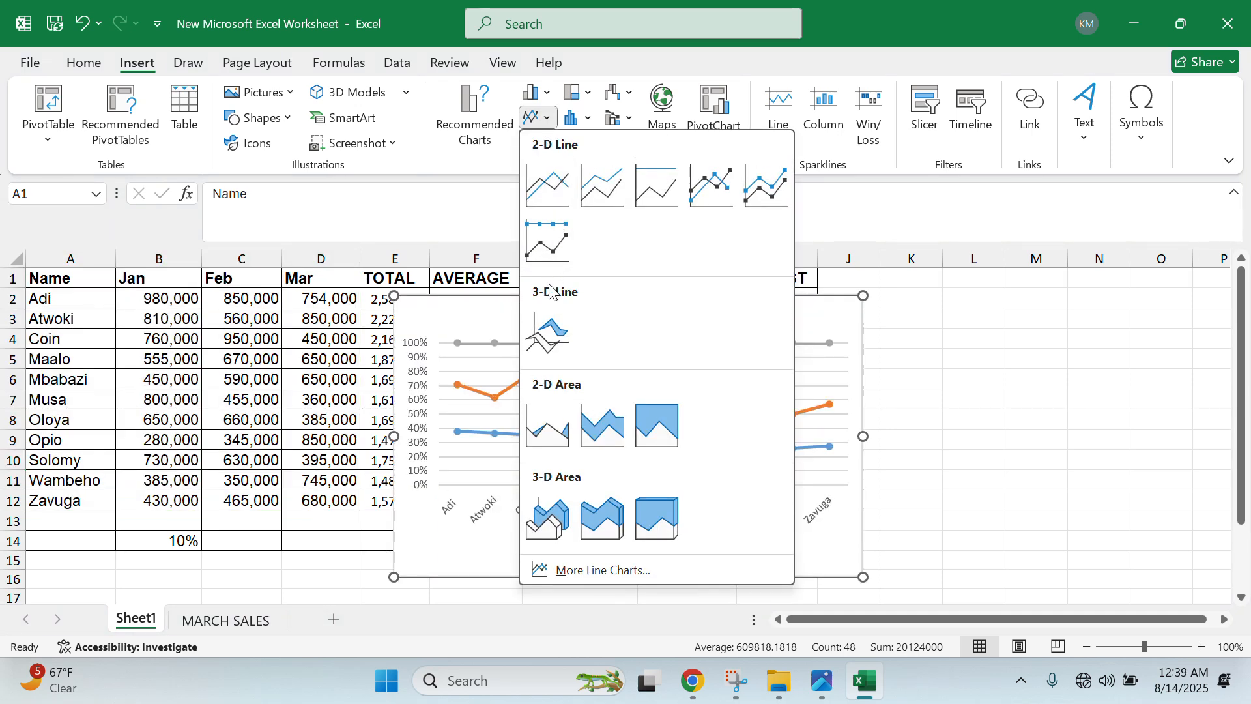
{"action": "left_click", "coordinate": [539, 189]}
{"action": "left_click_drag", "start_coordinate": [490, 309], "coordinate": [653, 314]}
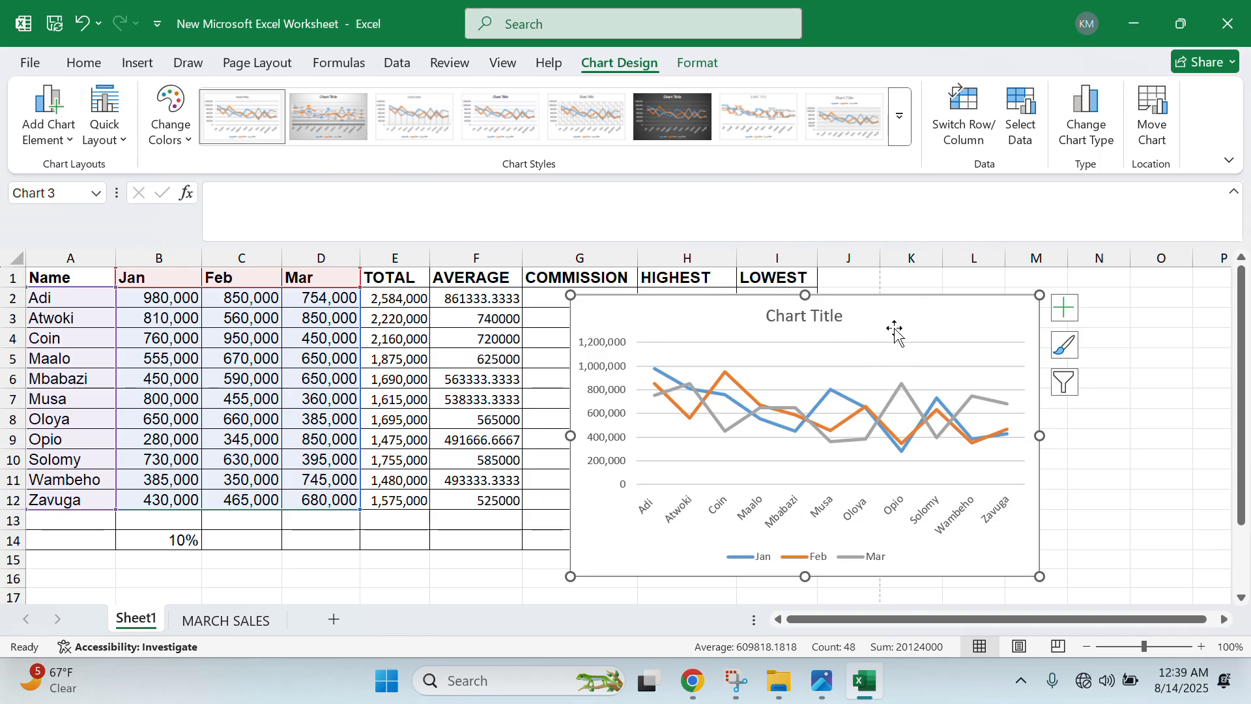
- Check the assignment photo, then bring up the line chart's shortcut menu to cut it
{"action": "left_click", "coordinate": [840, 692]}
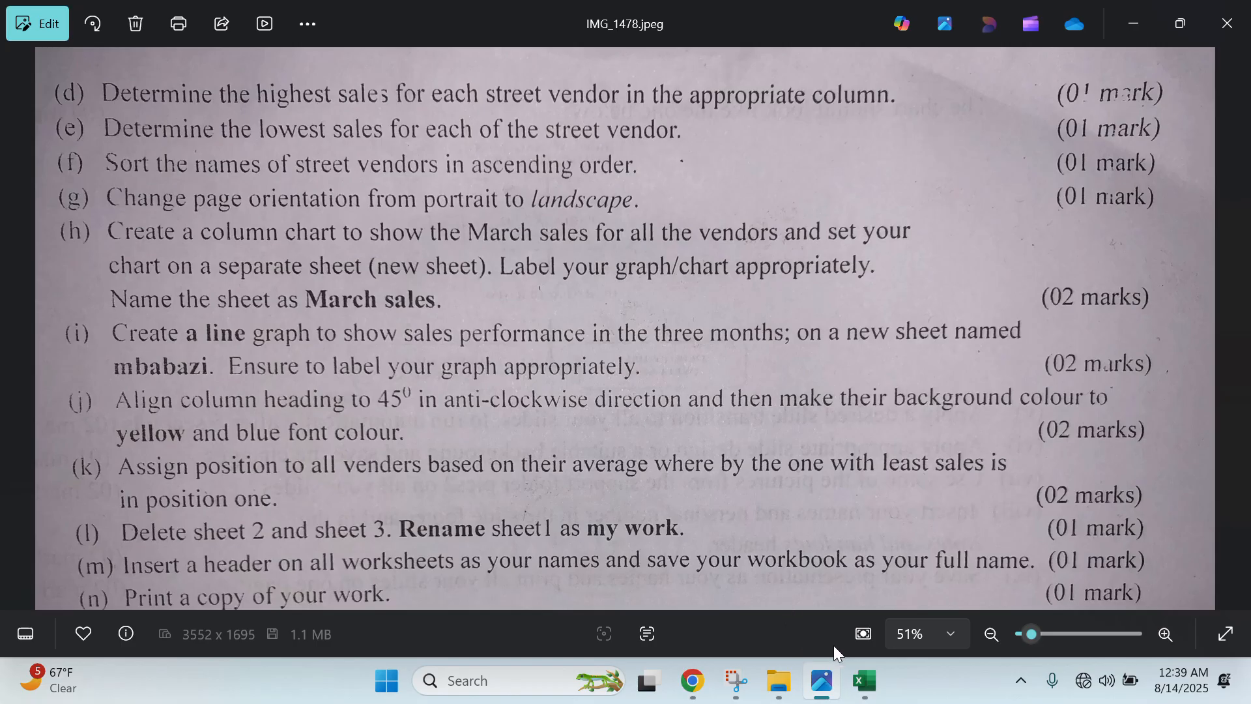
{"action": "left_click", "coordinate": [865, 680]}
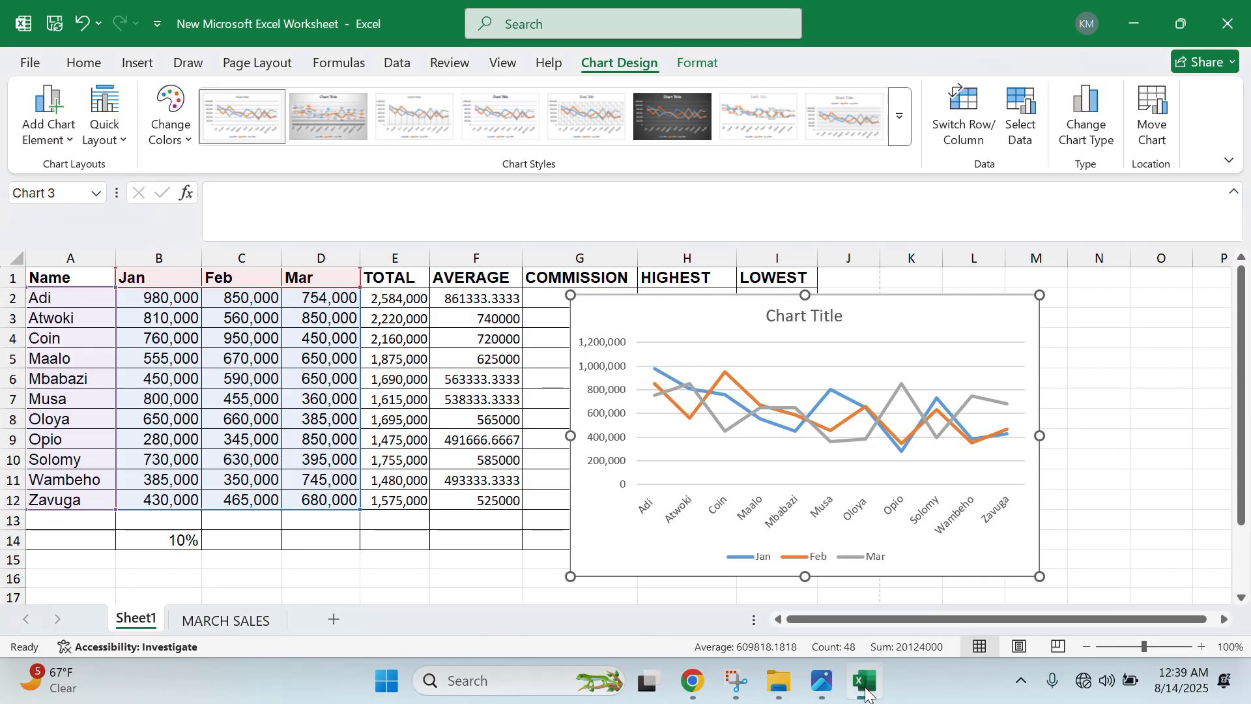
{"action": "right_click", "coordinate": [629, 314]}
- Cut the line chart from Sheet1 and add a new sheet named MBABAZI
{"action": "left_click", "coordinate": [675, 128]}
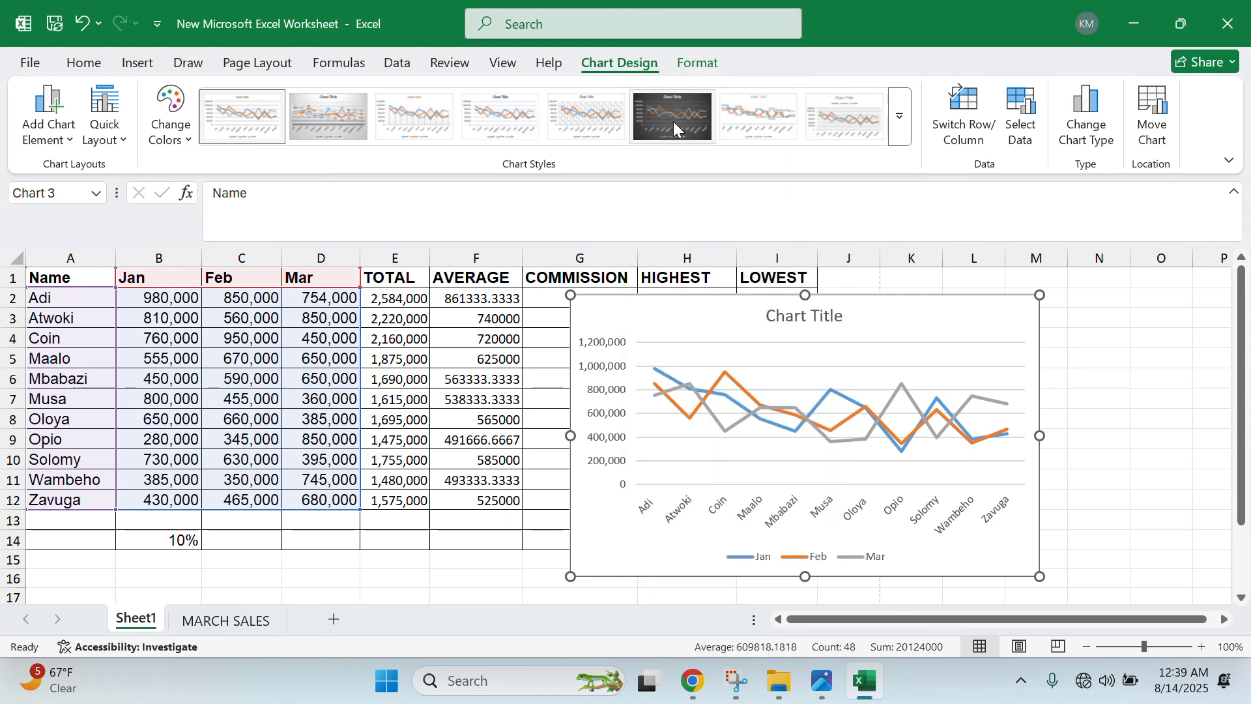
{"action": "left_click", "coordinate": [344, 622]}
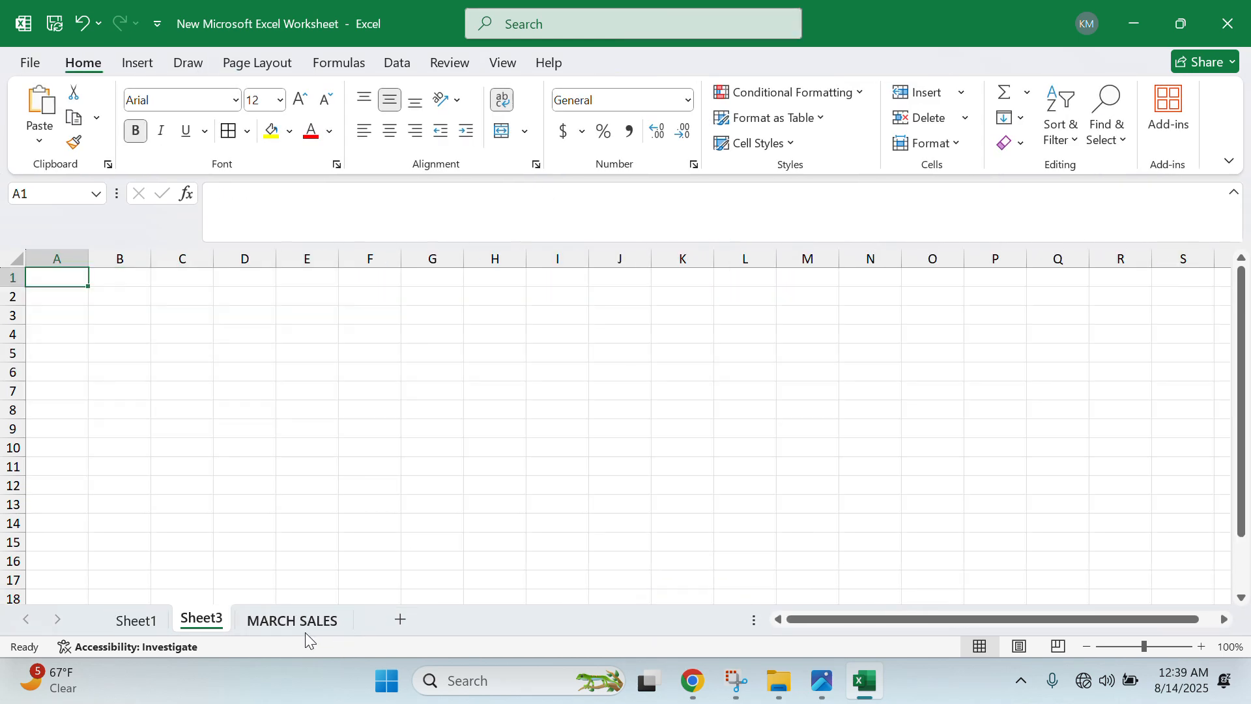
{"action": "double_click", "coordinate": [202, 619]}
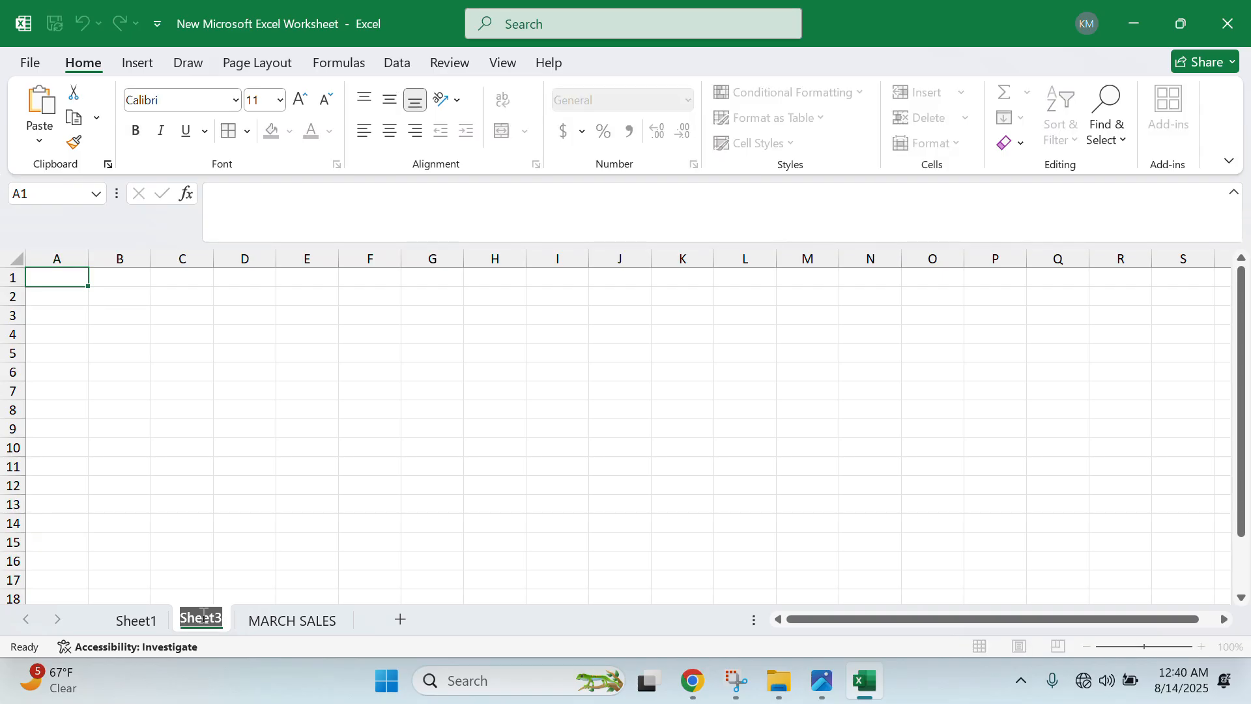
{"action": "type", "text": "M"}
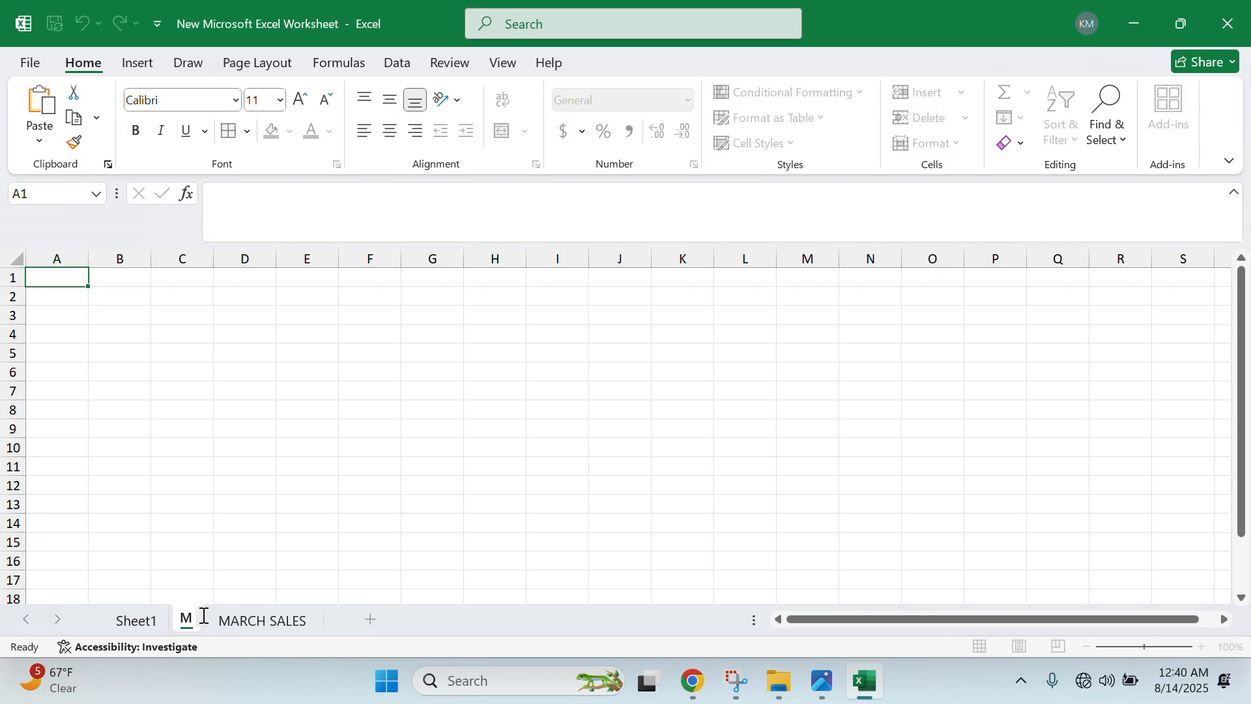
{"action": "type", "text": "BABAZI"}
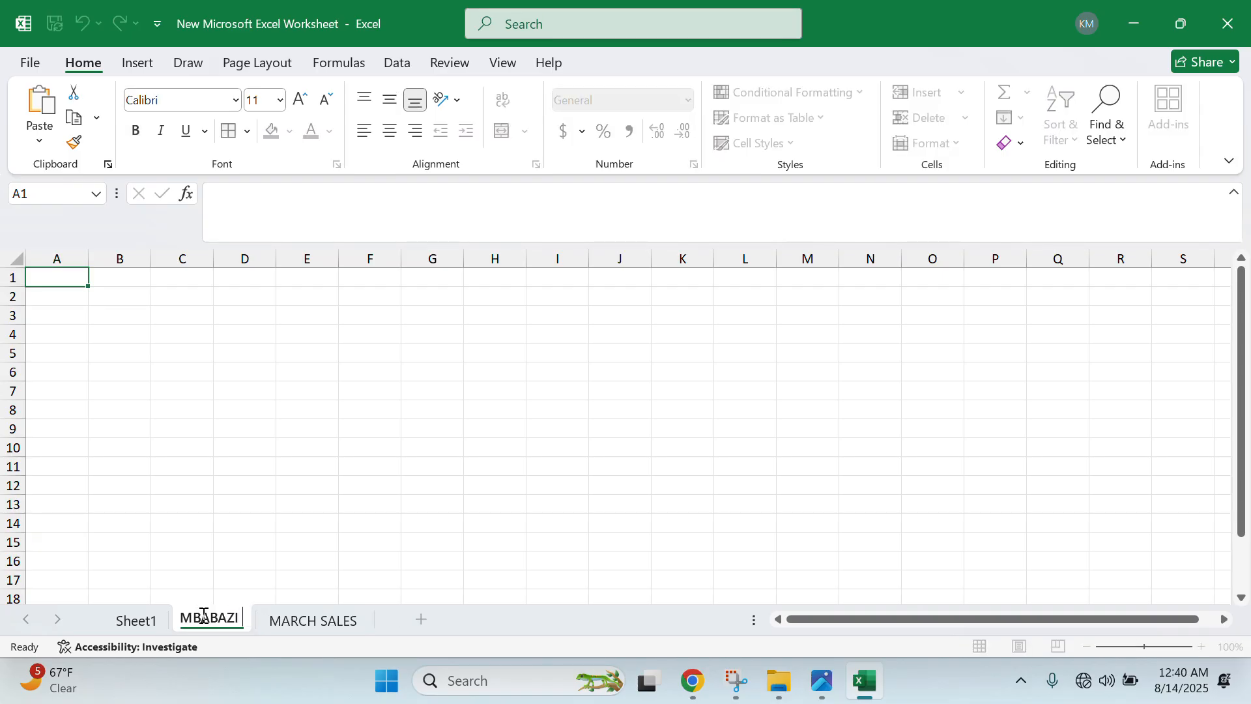
{"action": "left_click", "coordinate": [80, 408]}
- Paste the line chart at cell A8 and move it up to row 1
{"action": "right_click", "coordinate": [79, 408]}
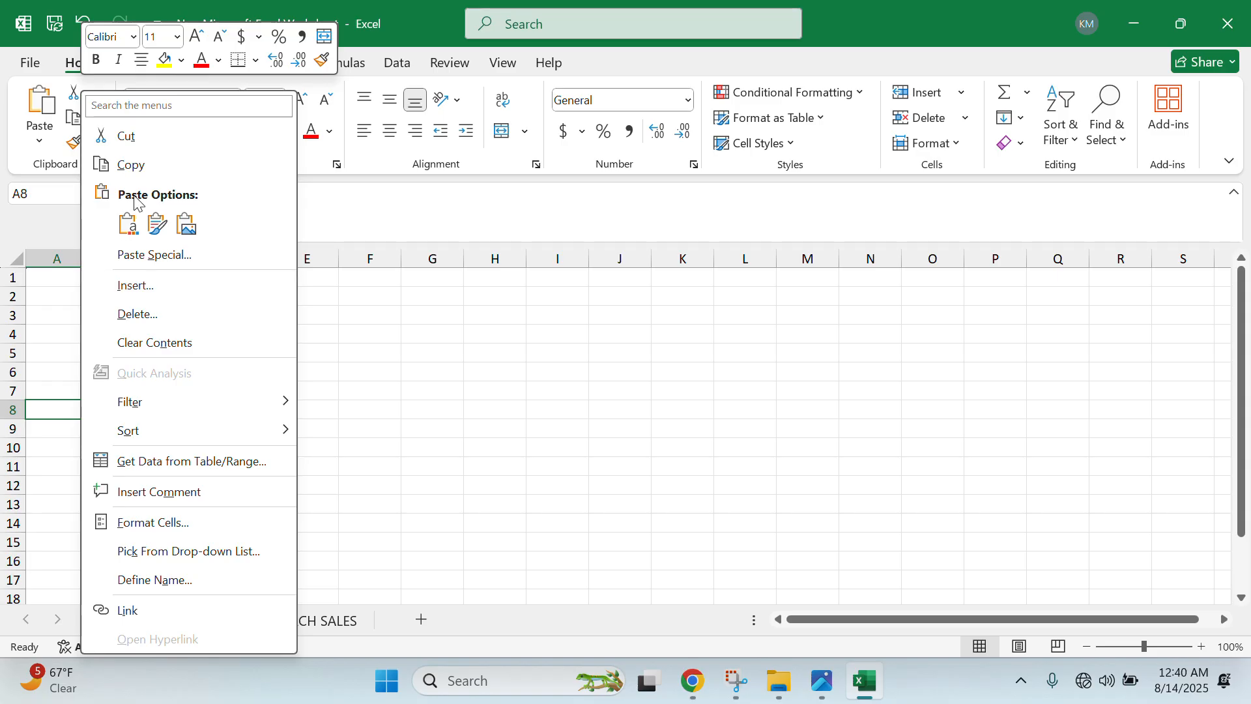
{"action": "left_click", "coordinate": [132, 221]}
{"action": "left_click_drag", "start_coordinate": [130, 408], "coordinate": [141, 292]}
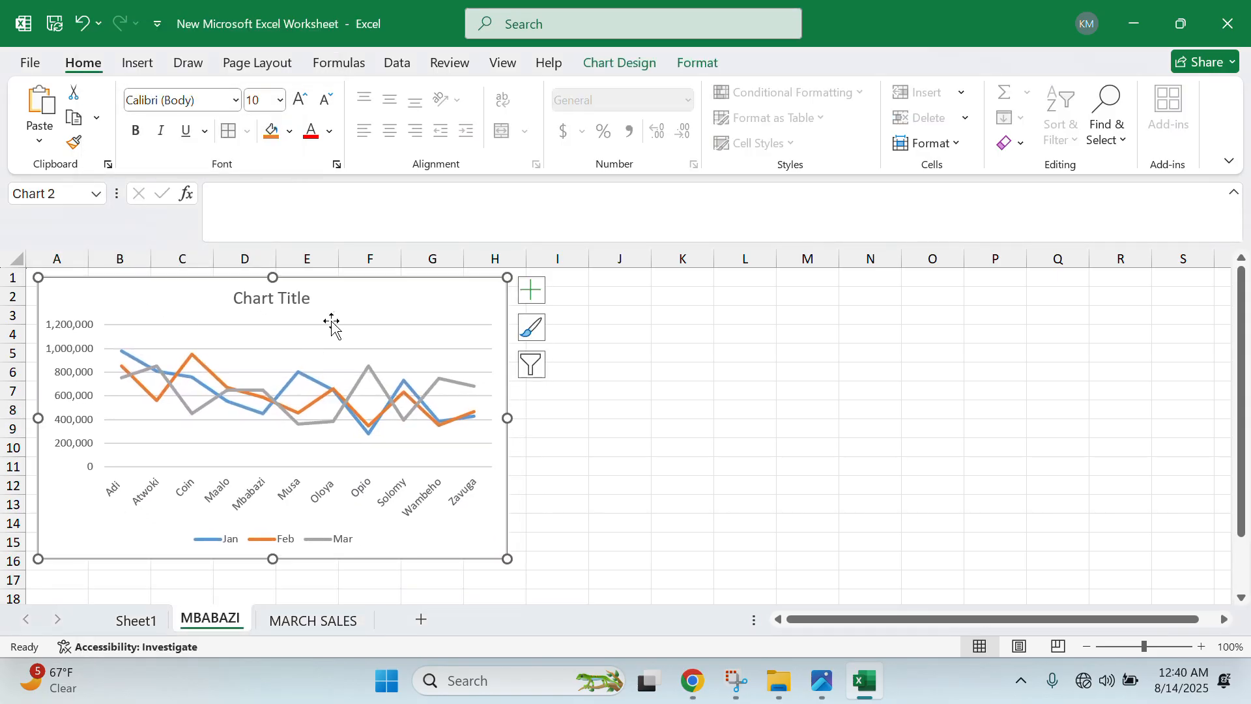
- Replace the chart title with 'A LINE GRAPH SHOWING A VENDOR'S SALES IN THREE MONTHS'
{"action": "left_click", "coordinate": [310, 299]}
{"action": "left_click", "coordinate": [310, 300]}
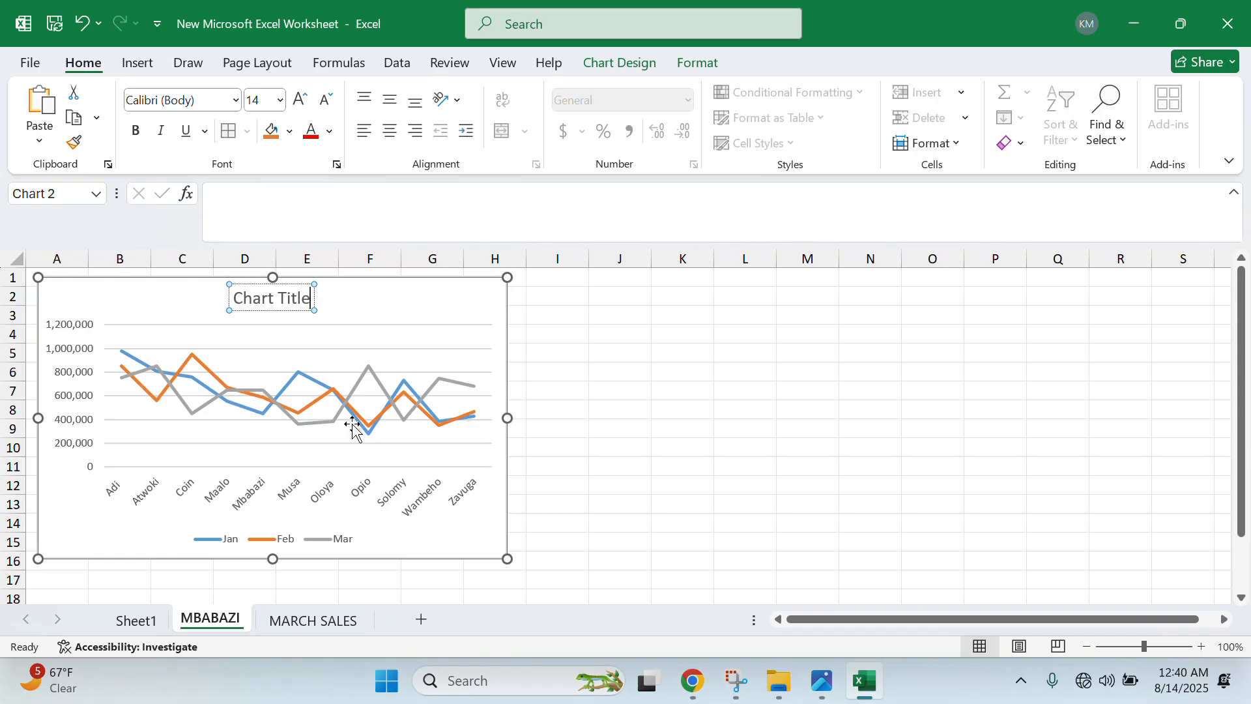
{"action": "key", "text": "BackSpace"}
{"action": "key", "text": "BackSpace"}
{"action": "key", "text": "BackSpace"}
{"action": "key", "text": "BackSpace"}
{"action": "key", "text": "BackSpace"}
{"action": "key", "text": "BackSpace"}
{"action": "key", "text": "BackSpace"}
{"action": "key", "text": "BackSpace"}
{"action": "key", "text": "BackSpace"}
{"action": "key", "text": "BackSpace"}
{"action": "key", "text": "BackSpace"}
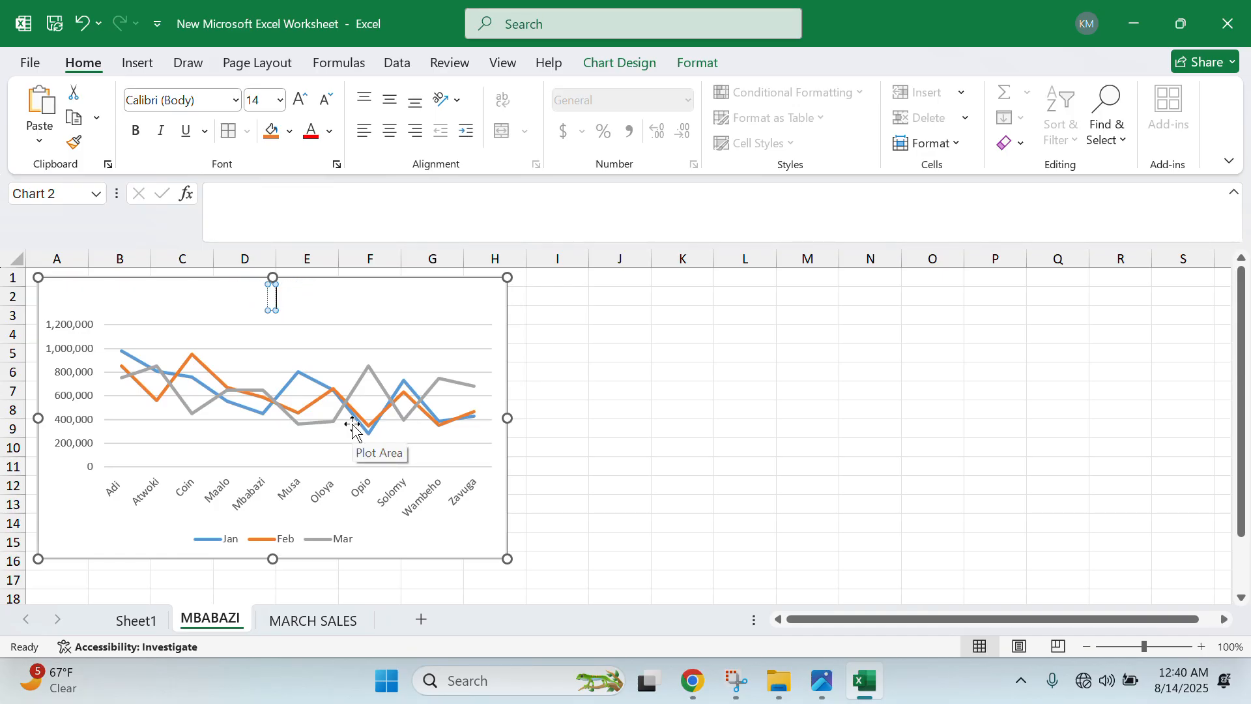
{"action": "type", "text": "A lINE GRA"}
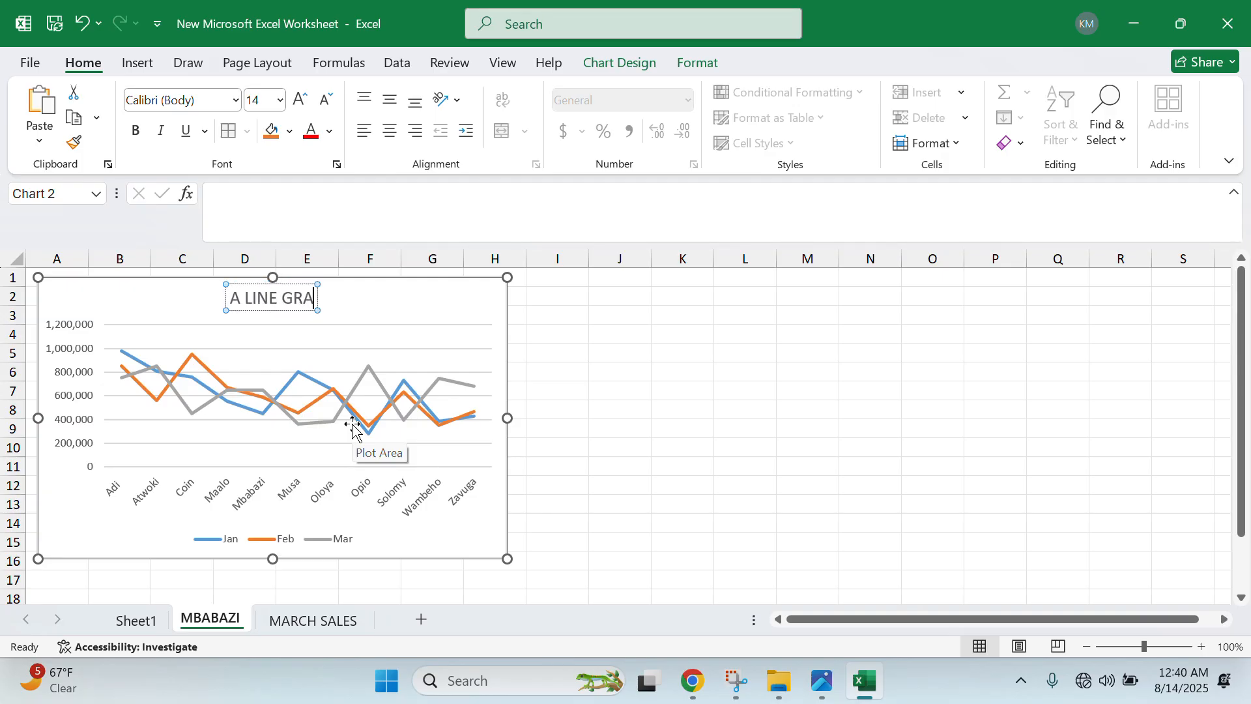
{"action": "type", "text": "PH SHOWING"}
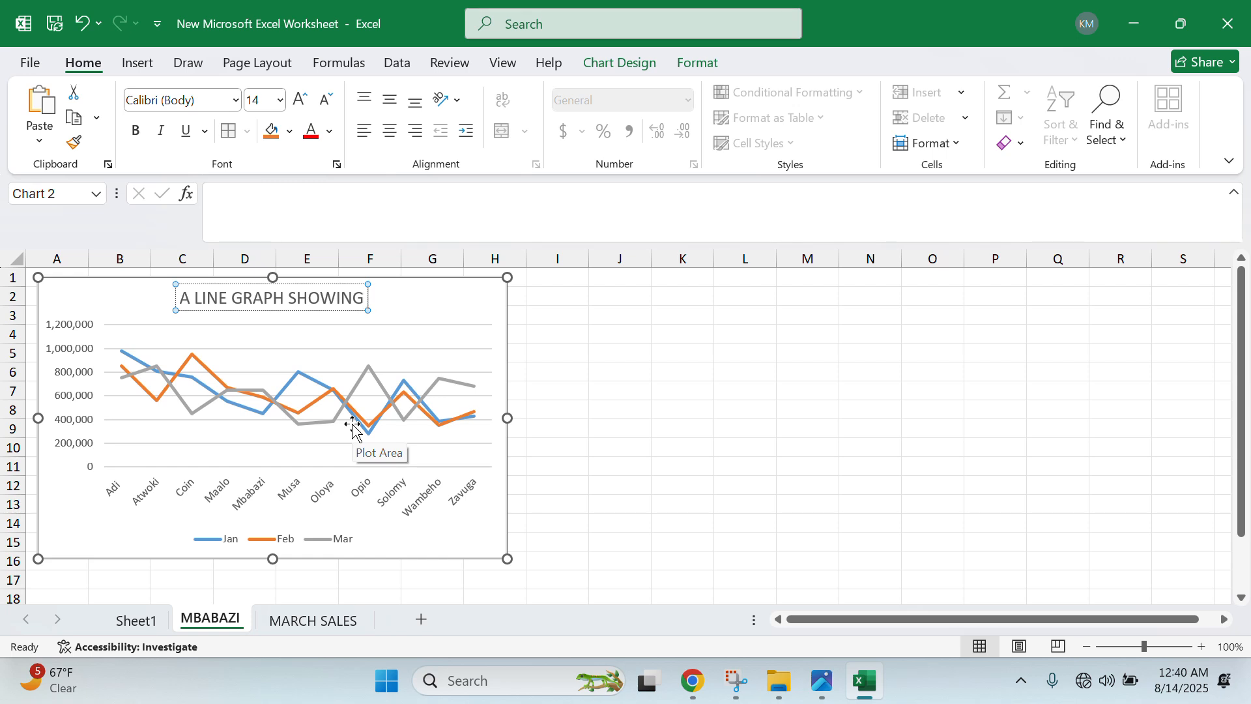
{"action": "type", "text": " A VE"}
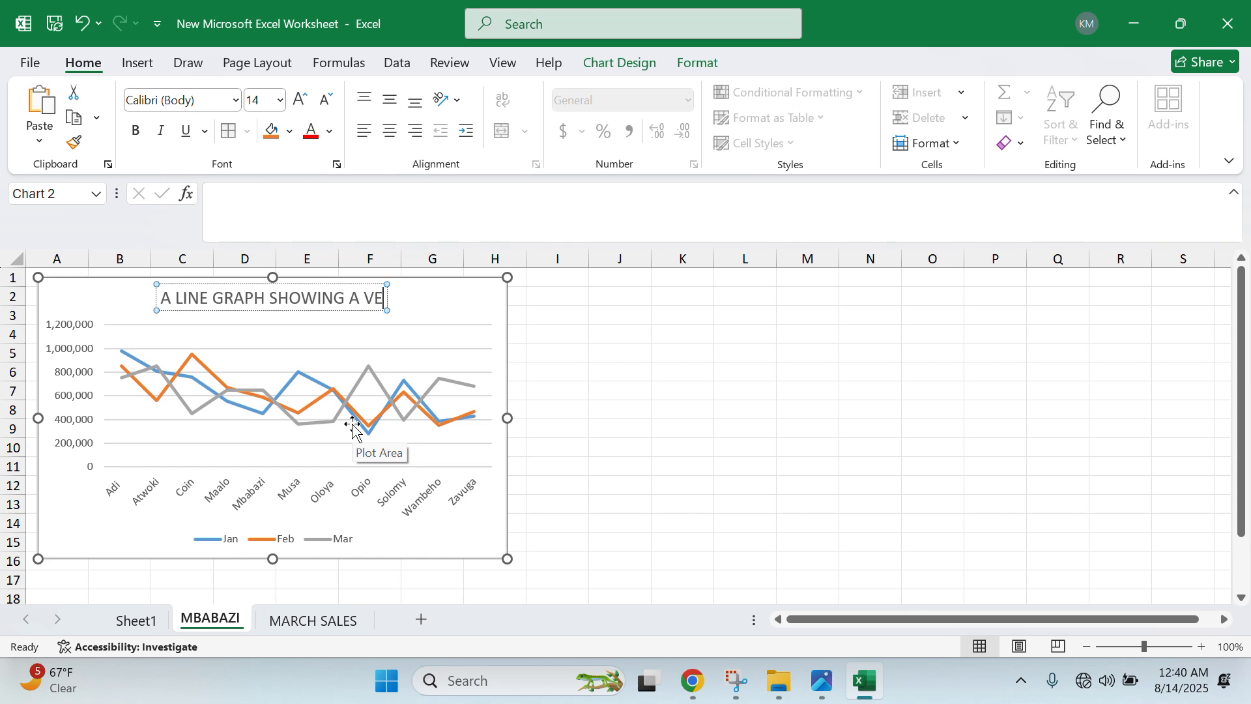
{"action": "type", "text": "NDORS"}
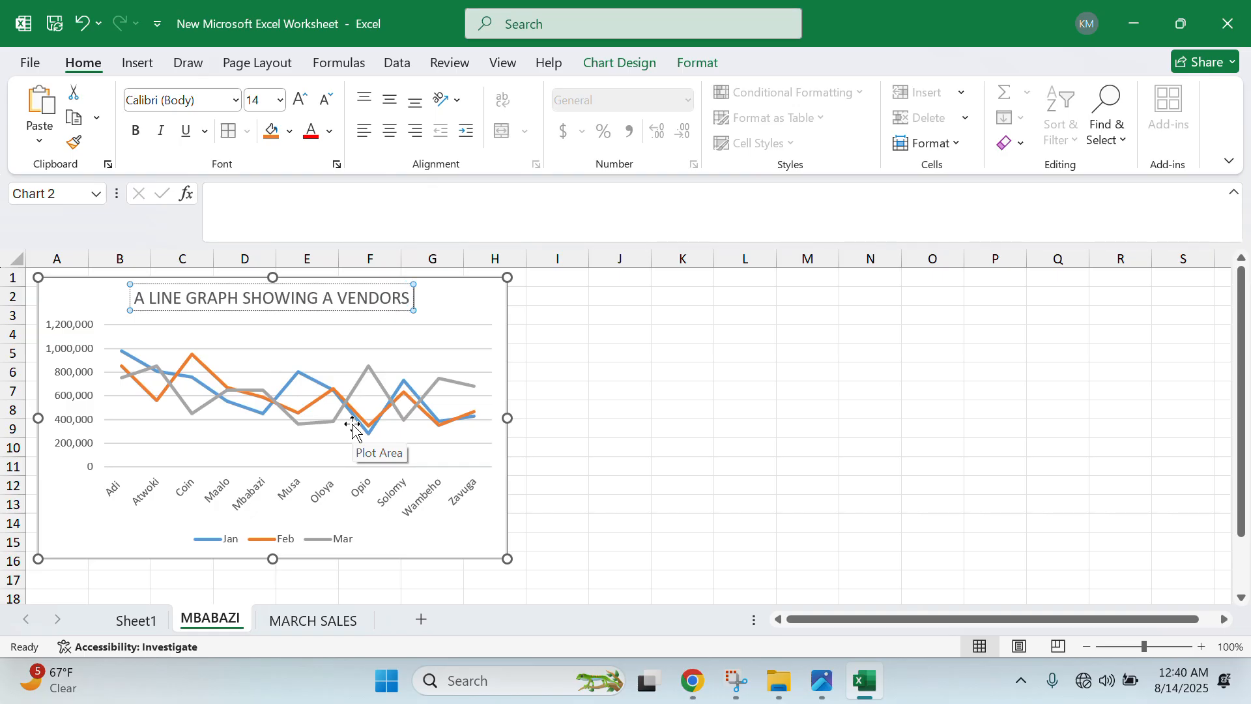
{"action": "key", "text": "BackSpace"}
{"action": "type", "text": "'S S"}
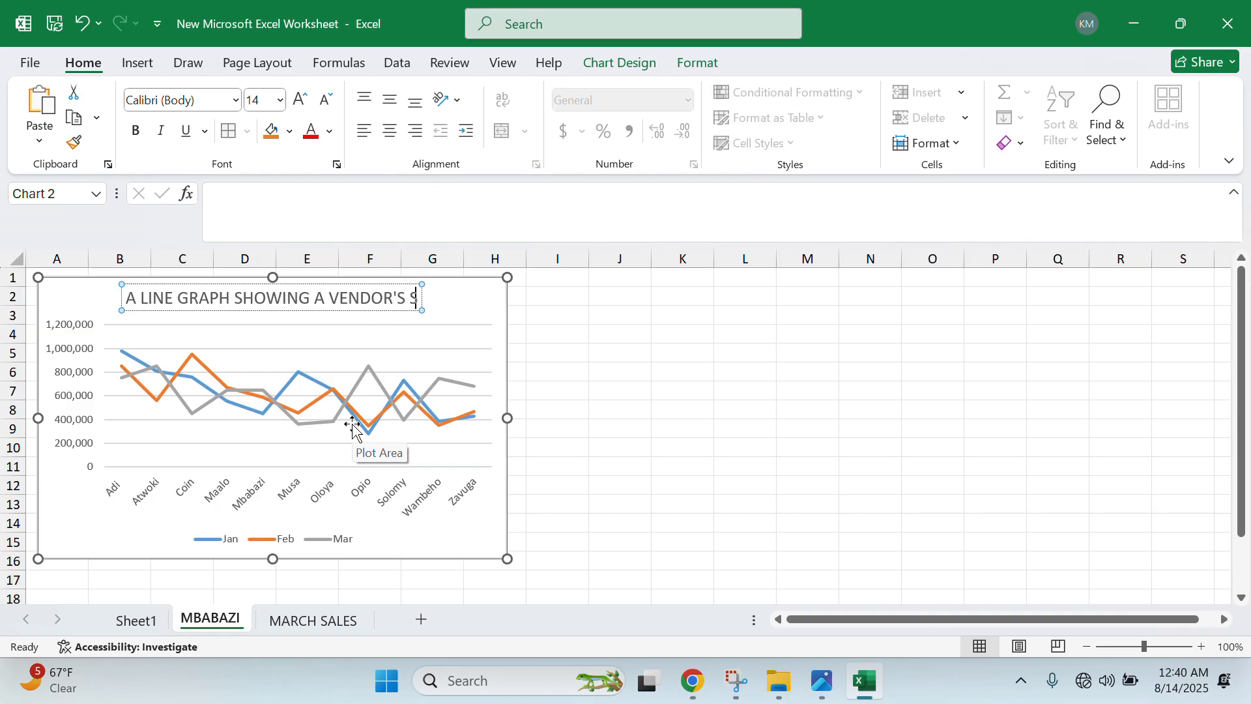
{"action": "type", "text": "ALES IN"}
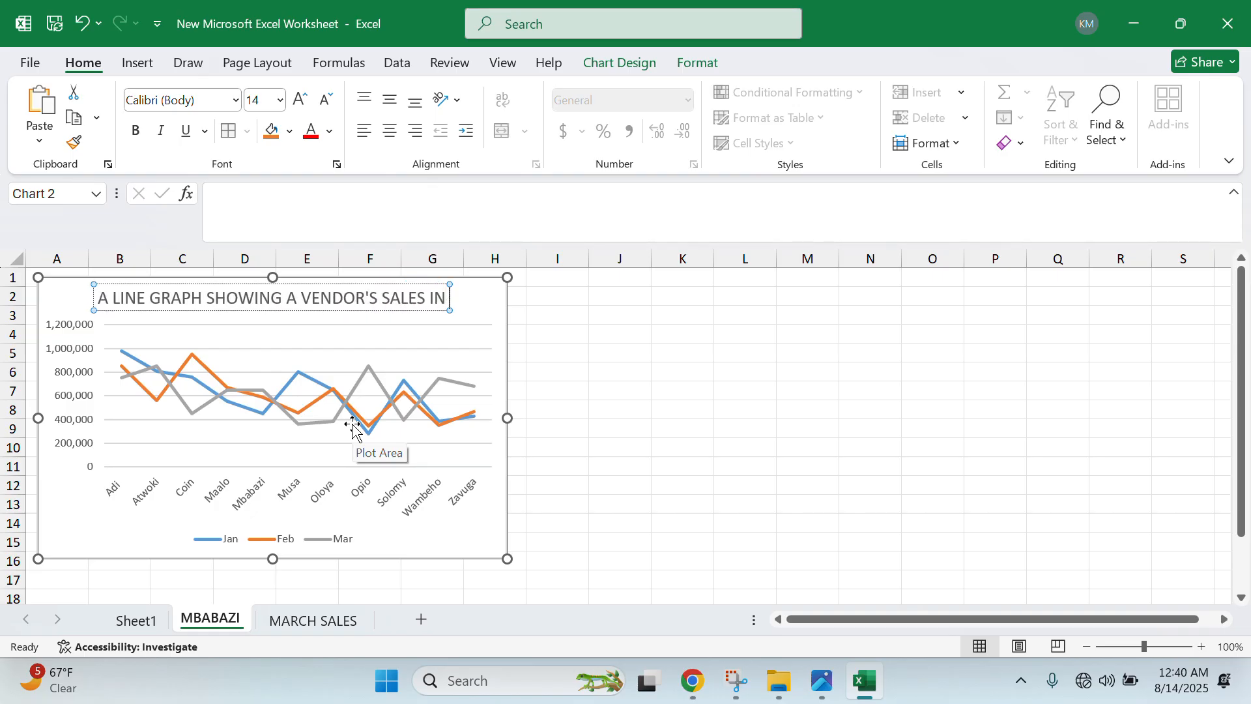
{"action": "type", "text": " TH"}
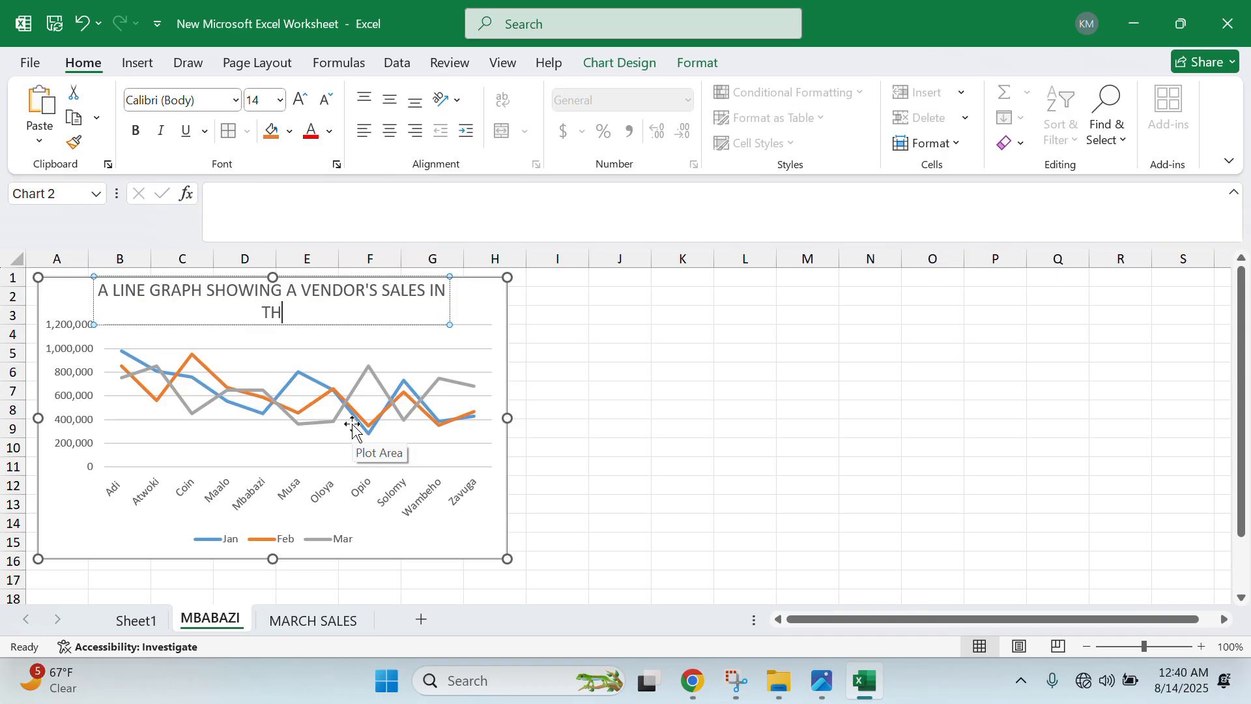
{"action": "type", "text": "REE MONTHS"}
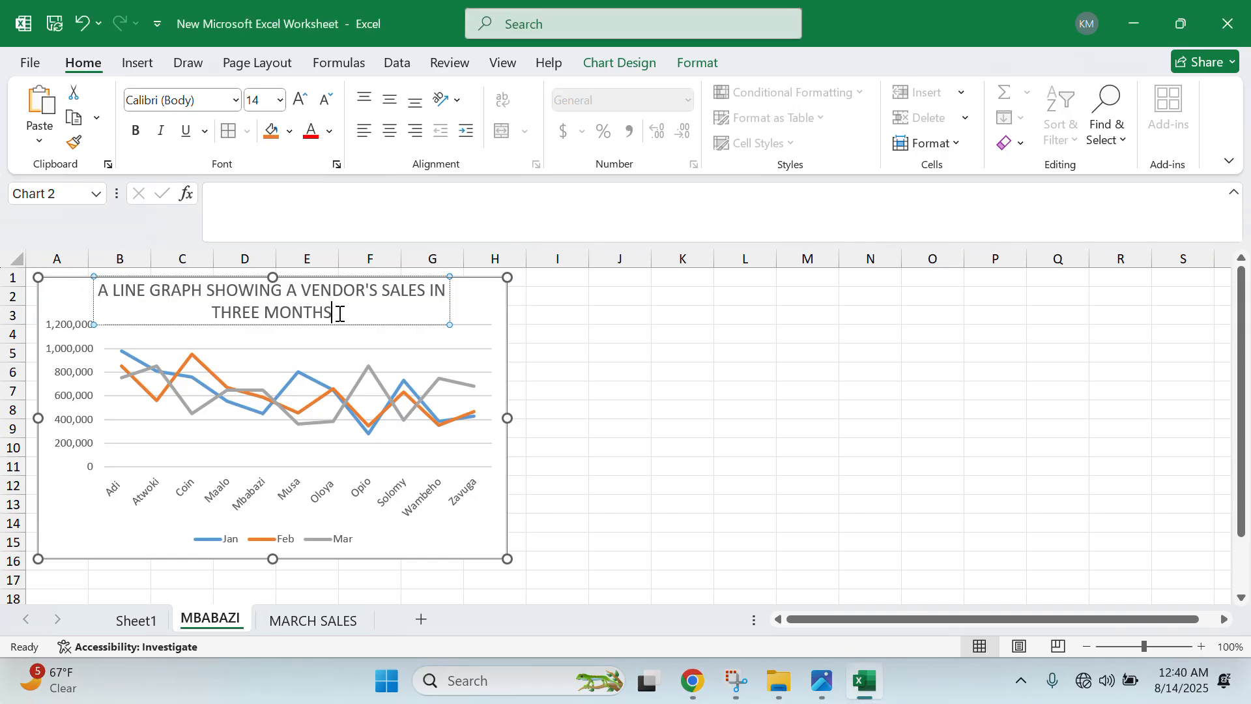
- Color the chart title red and move the chart to the right
{"action": "left_click_drag", "start_coordinate": [338, 313], "coordinate": [21, 266]}
{"action": "left_click", "coordinate": [312, 130]}
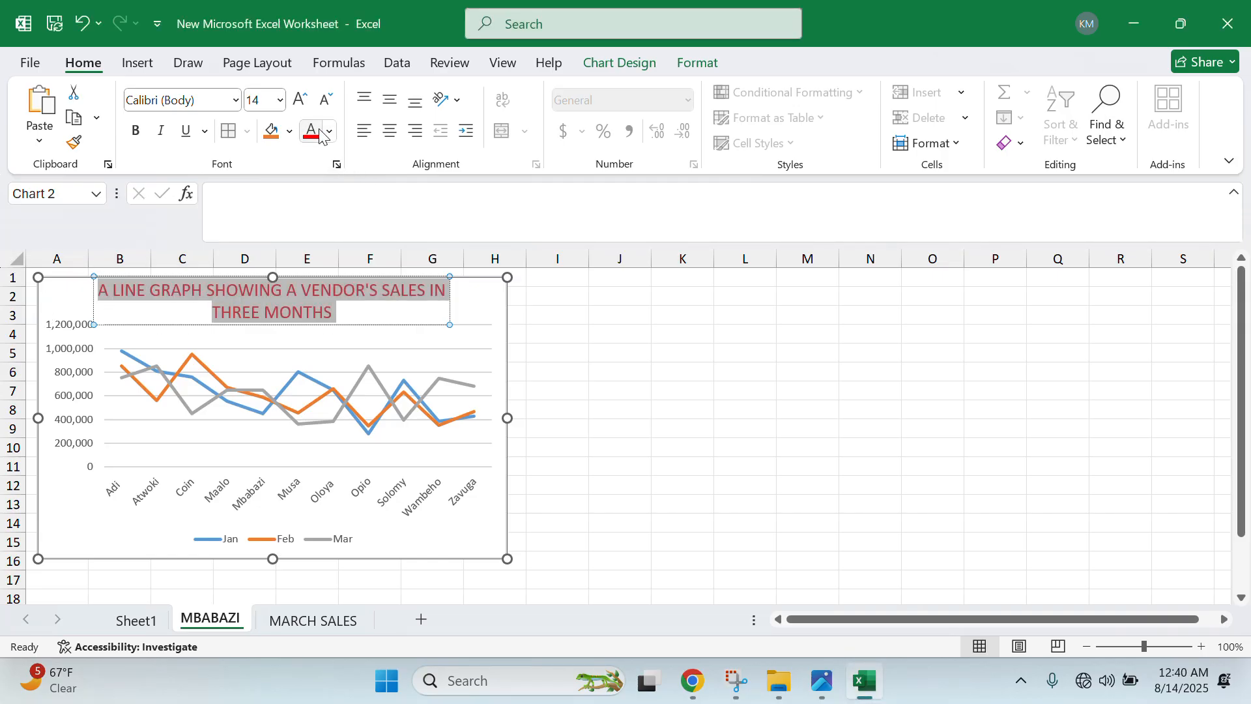
{"action": "left_click", "coordinate": [501, 303]}
{"action": "left_click_drag", "start_coordinate": [483, 296], "coordinate": [669, 309]}
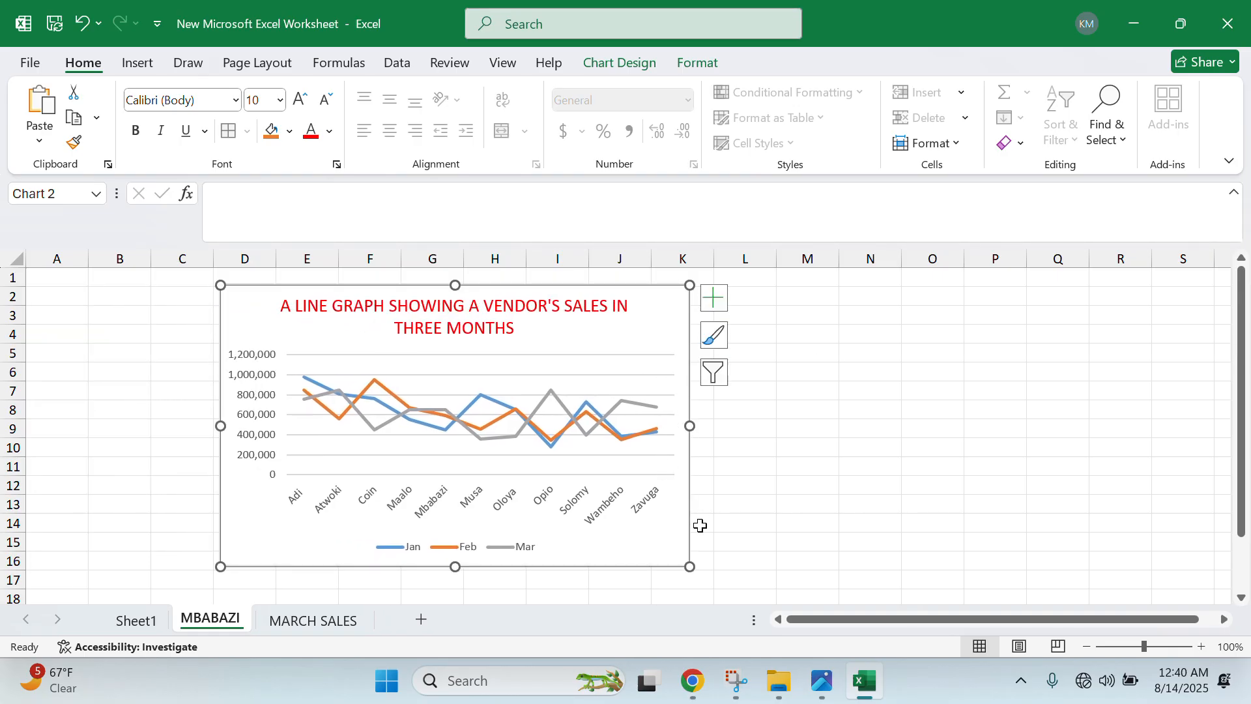
- Add a primary horizontal axis title reading VENDORS
{"action": "left_click", "coordinate": [612, 65]}
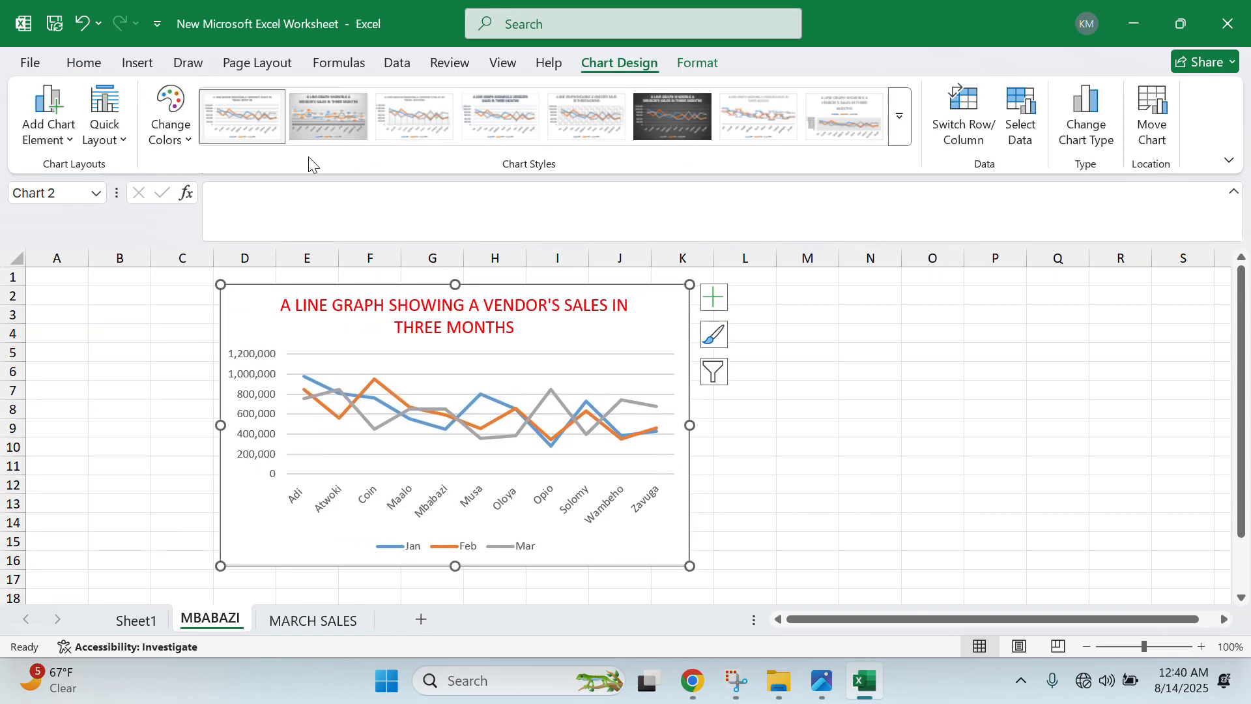
{"action": "left_click", "coordinate": [71, 123]}
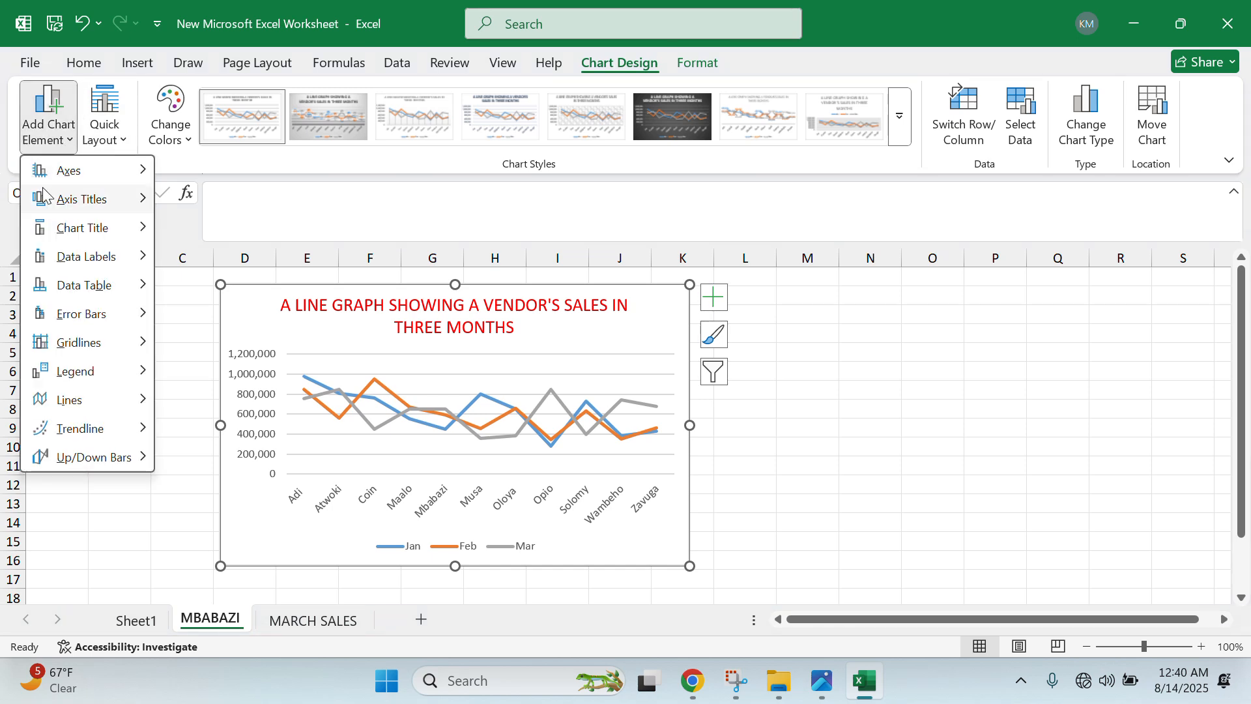
{"action": "mouse_move", "coordinate": [78, 208]}
{"action": "left_click", "coordinate": [222, 210]}
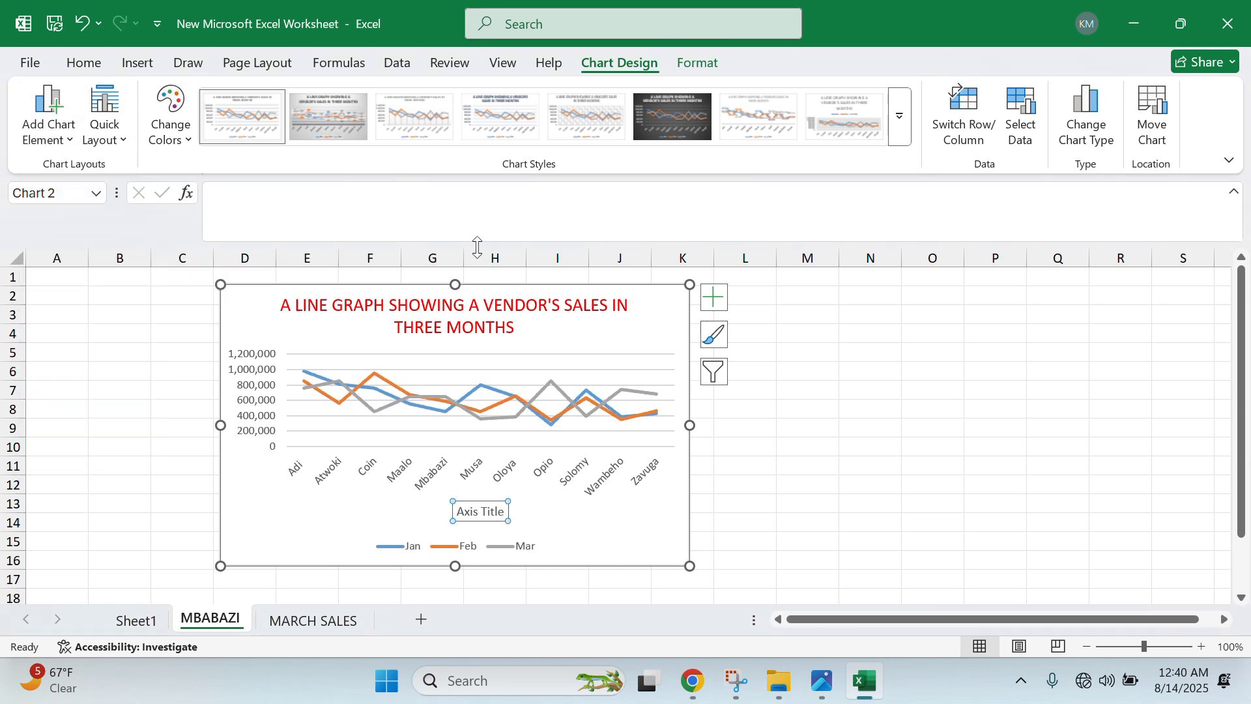
{"action": "left_click", "coordinate": [503, 511]}
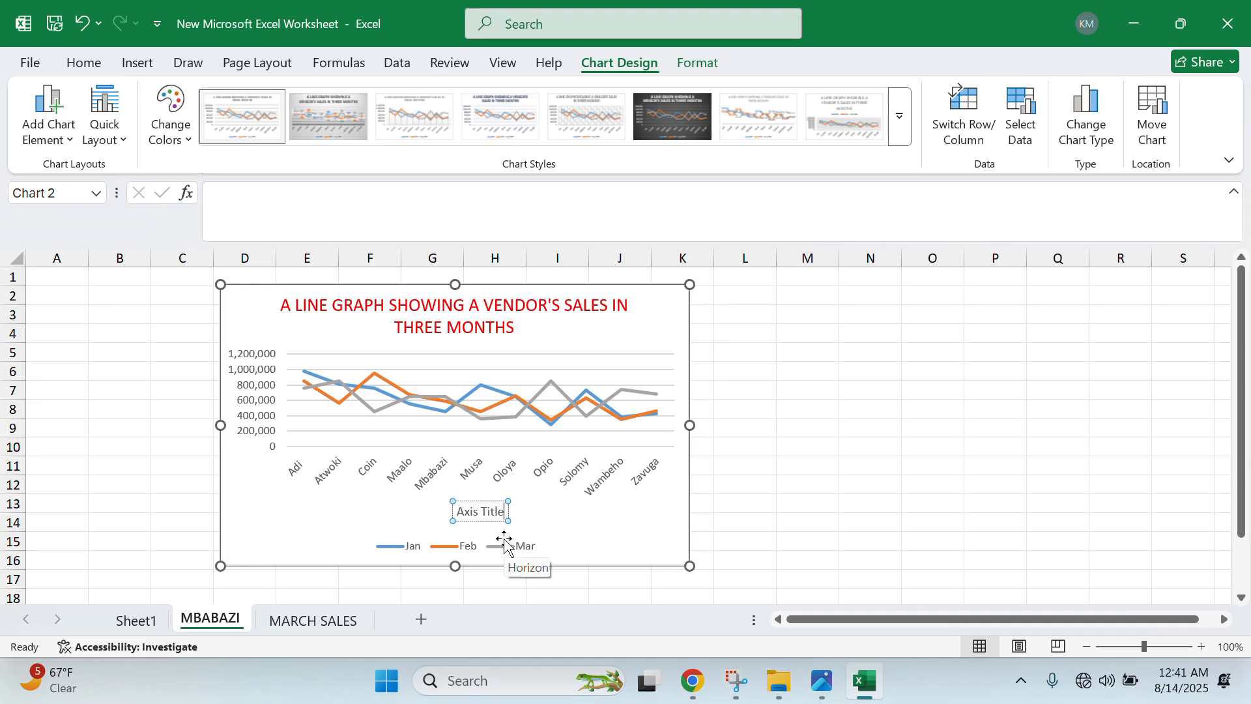
{"action": "key", "text": "ctrl+a"}
{"action": "key", "text": "BackSpace"}
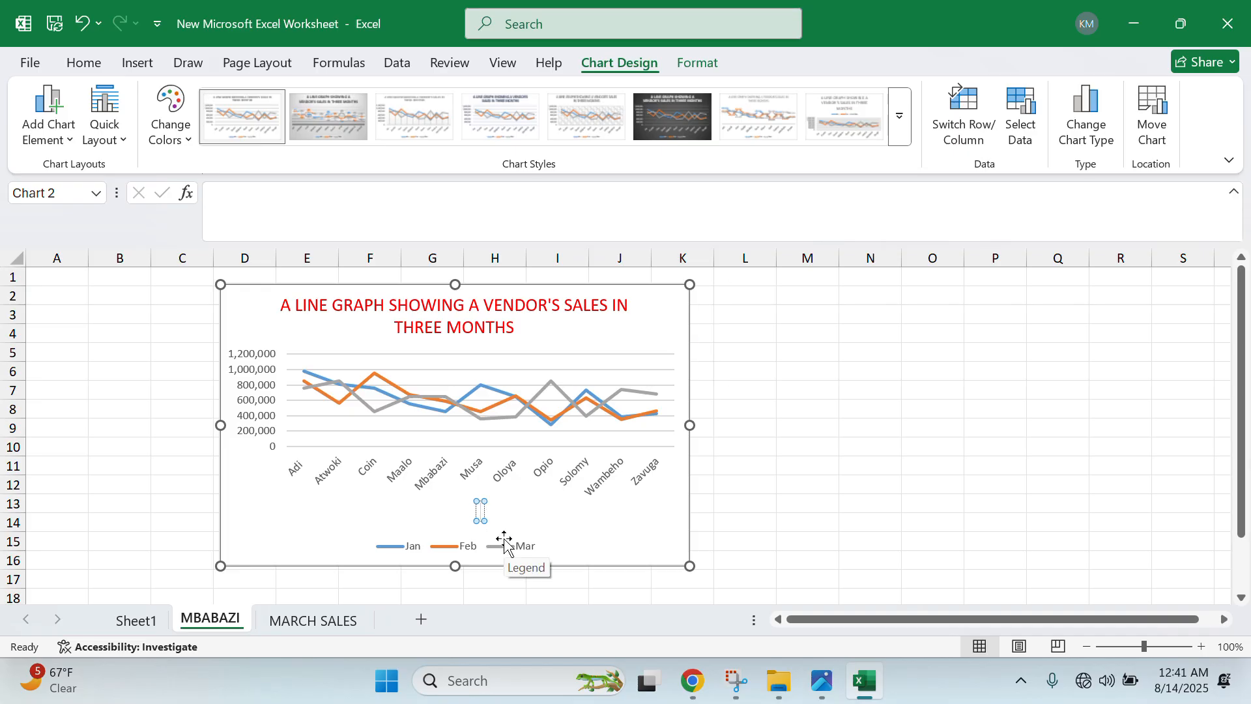
{"action": "type", "text": "VENDORS"}
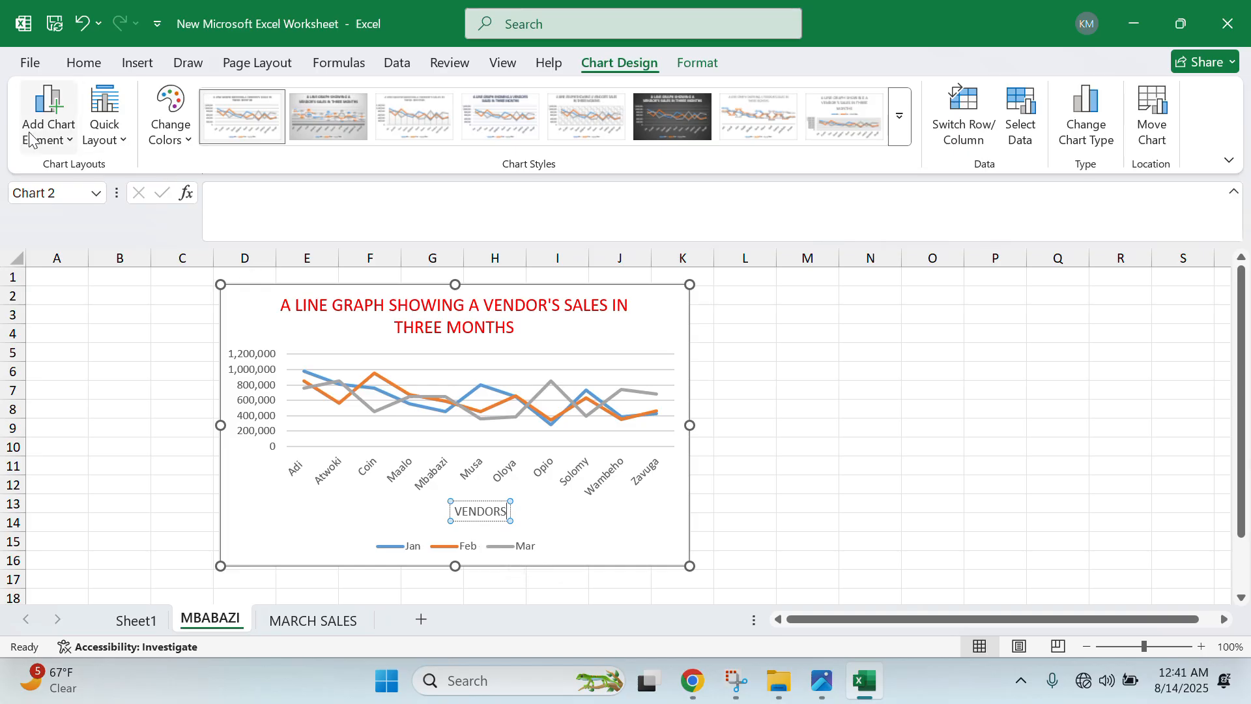
- Add a primary vertical axis title reading SALES
{"action": "left_click", "coordinate": [47, 147]}
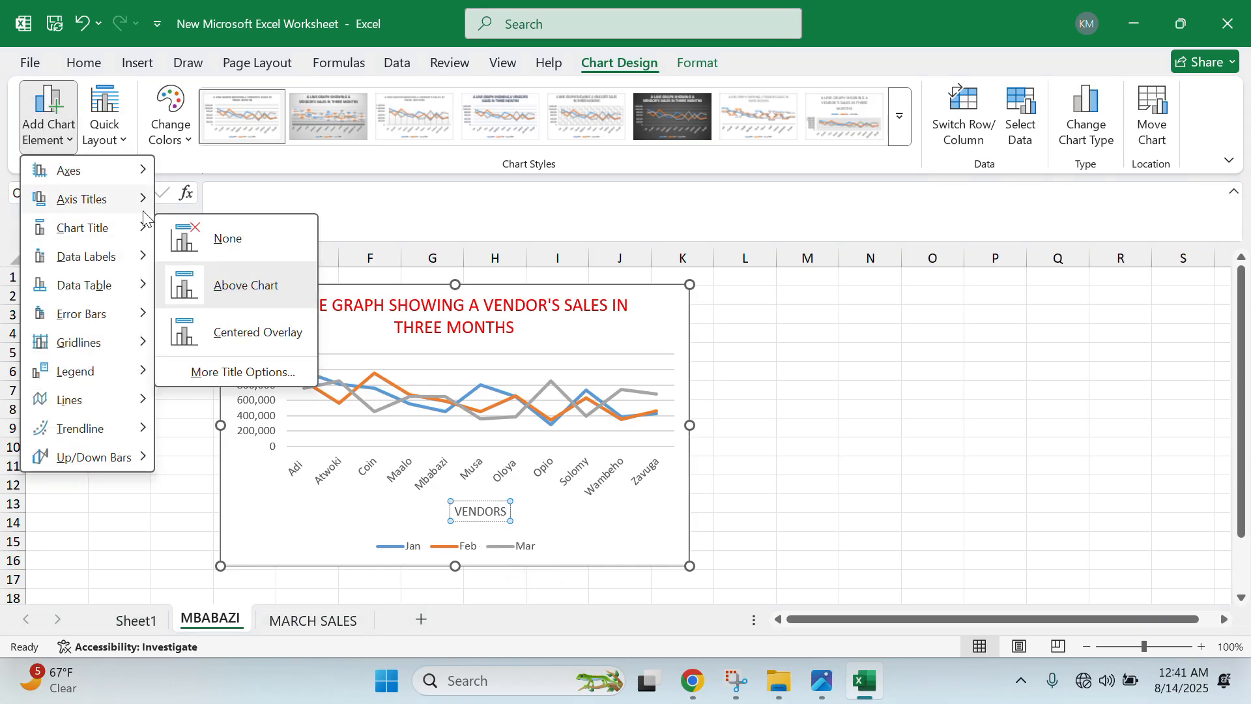
{"action": "mouse_move", "coordinate": [140, 199]}
{"action": "left_click", "coordinate": [224, 257]}
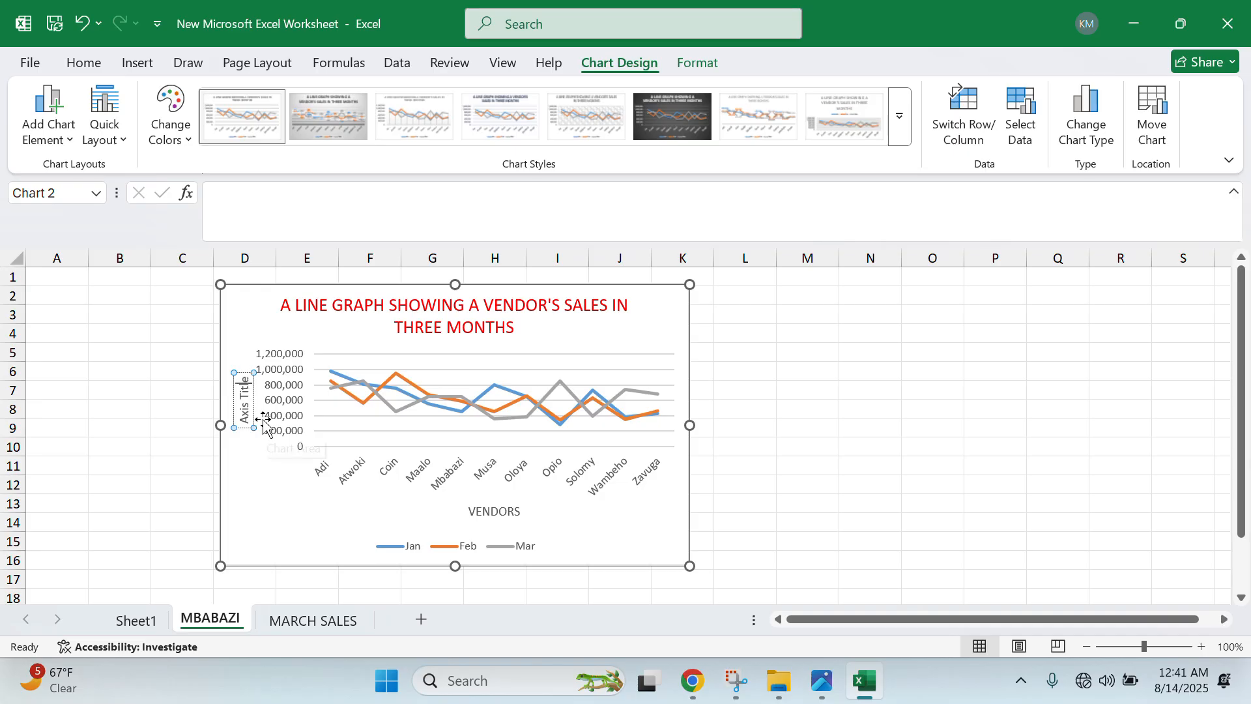
{"action": "key", "text": "BackSpace"}
{"action": "key", "text": "BackSpace"}
{"action": "key", "text": "BackSpace"}
{"action": "key", "text": "BackSpace"}
{"action": "key", "text": "BackSpace"}
{"action": "key", "text": "BackSpace"}
{"action": "key", "text": "BackSpace"}
{"action": "key", "text": "BackSpace"}
{"action": "key", "text": "BackSpace"}
{"action": "key", "text": "BackSpace"}
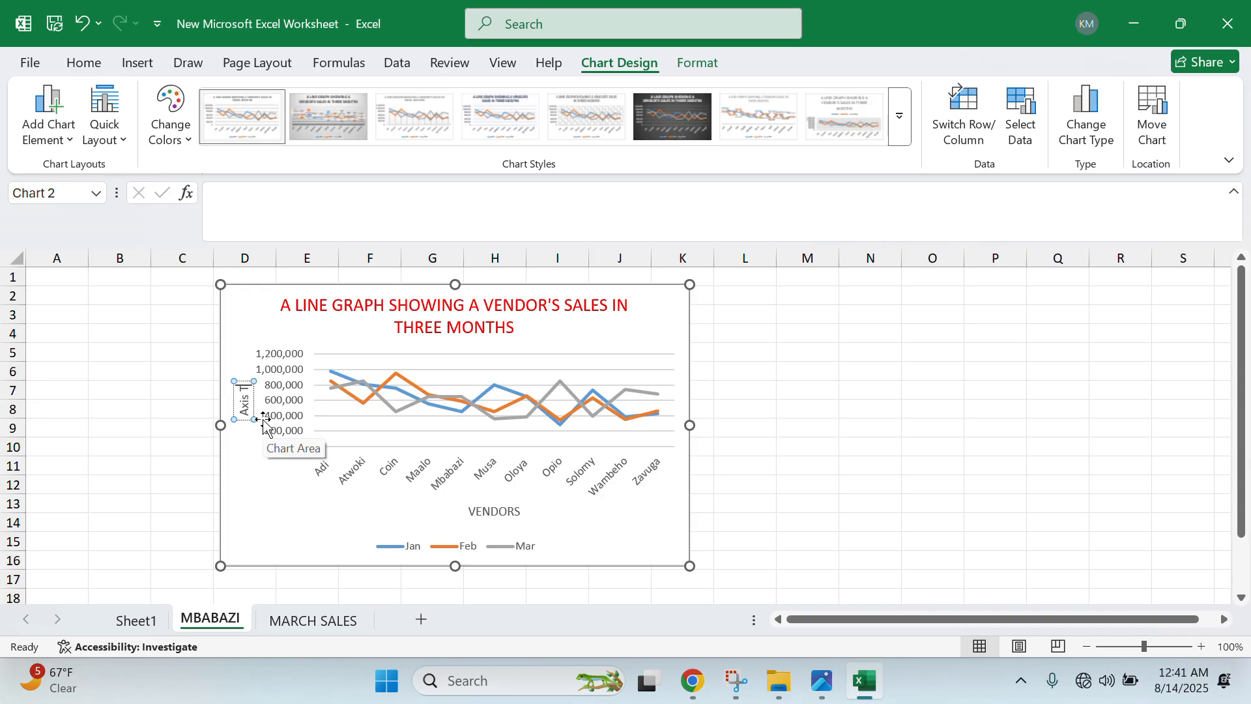
{"action": "type", "text": "SALES"}
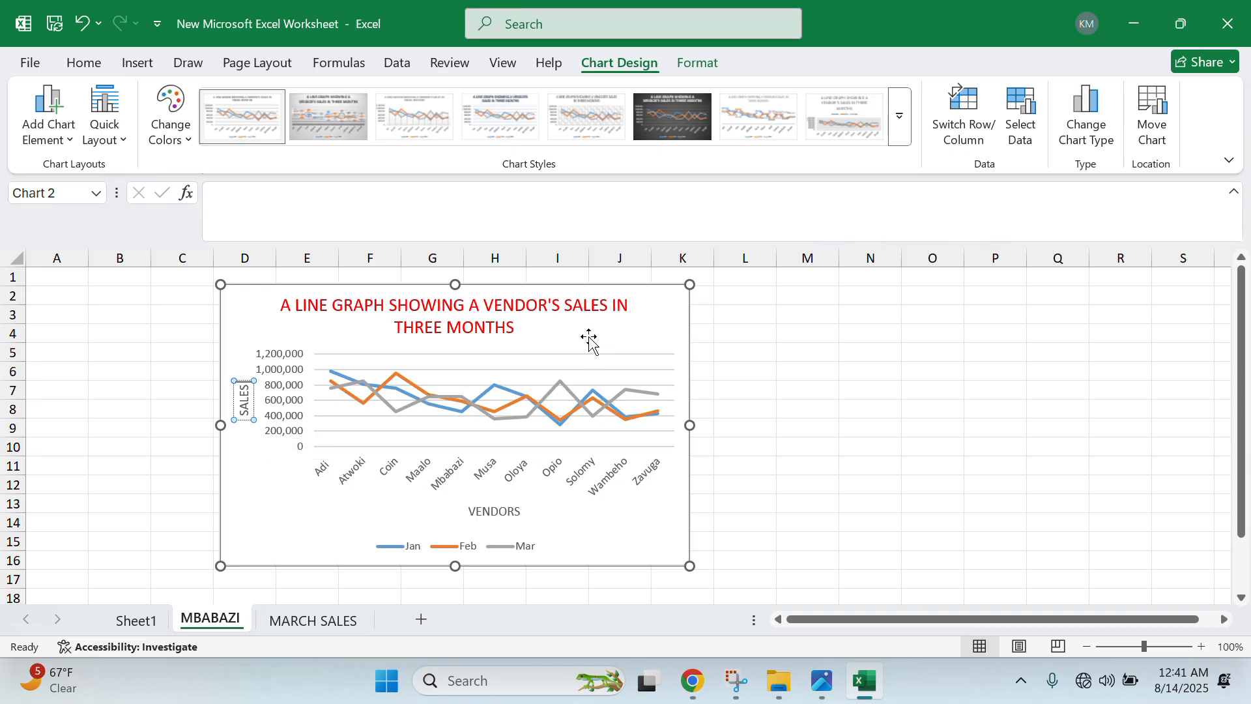
{"action": "left_click", "coordinate": [59, 134]}
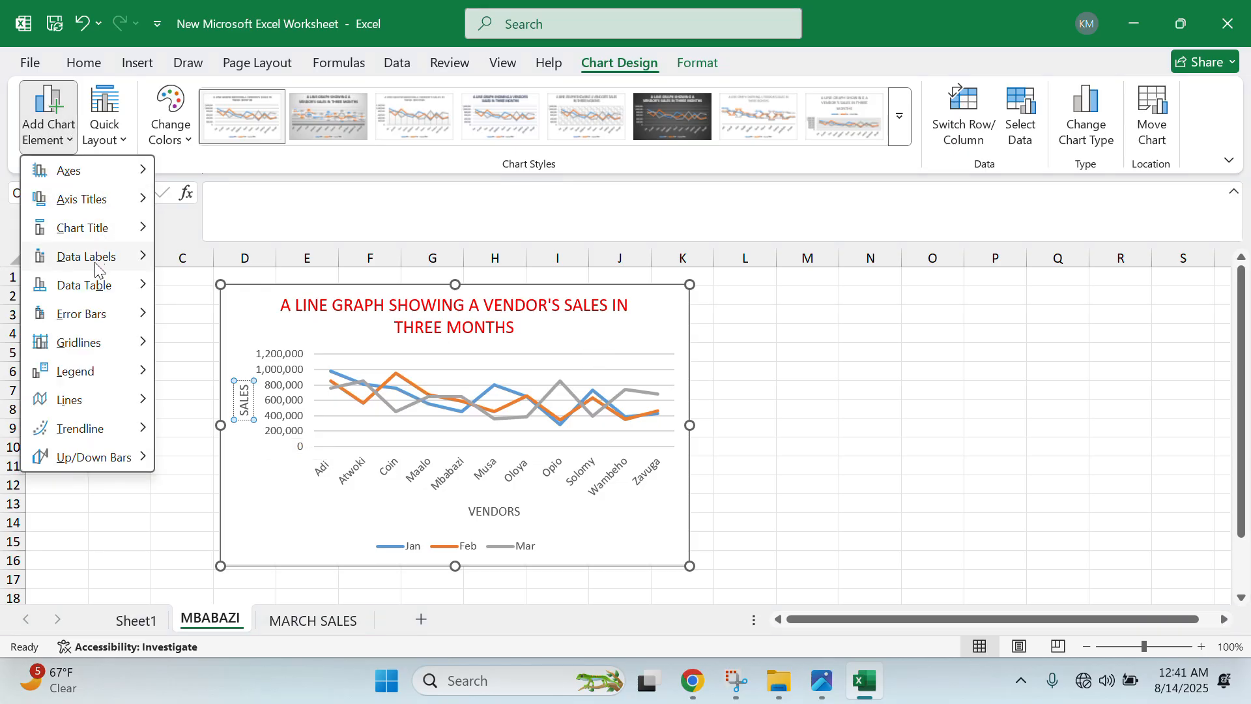
- Place the legend on the chart's right, then shift the chart right and enlarge it
{"action": "mouse_move", "coordinate": [112, 340]}
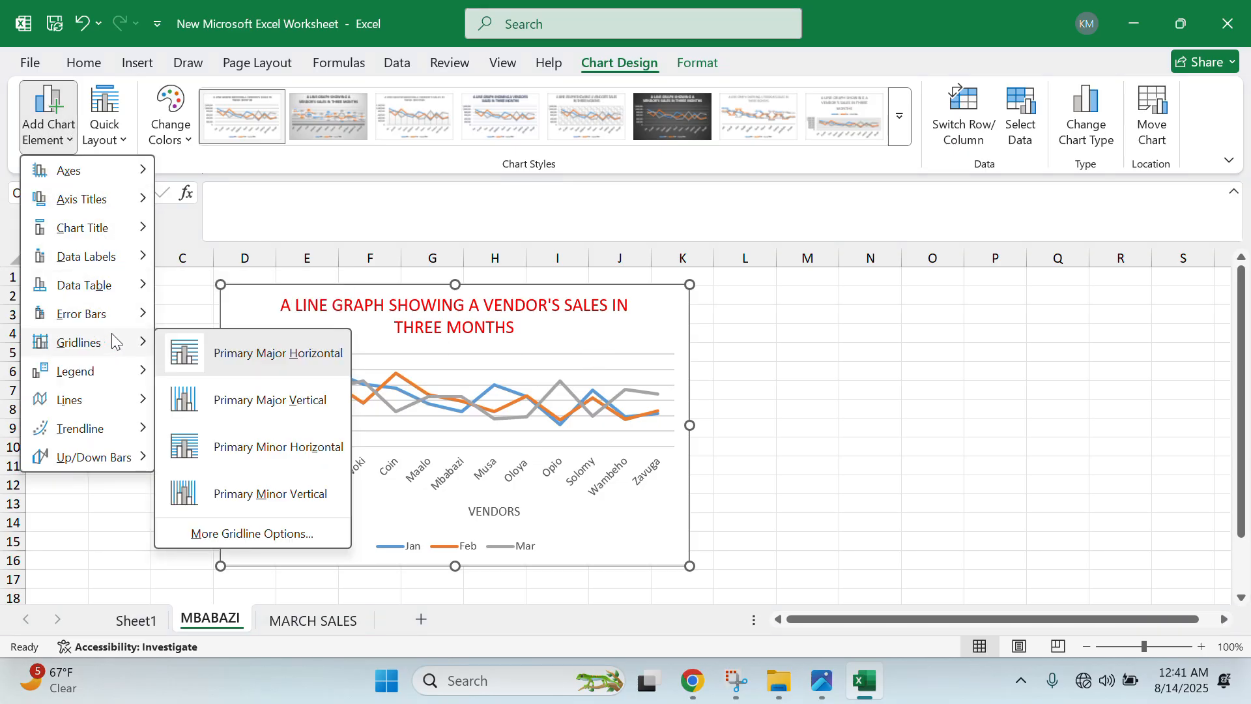
{"action": "mouse_move", "coordinate": [138, 375]}
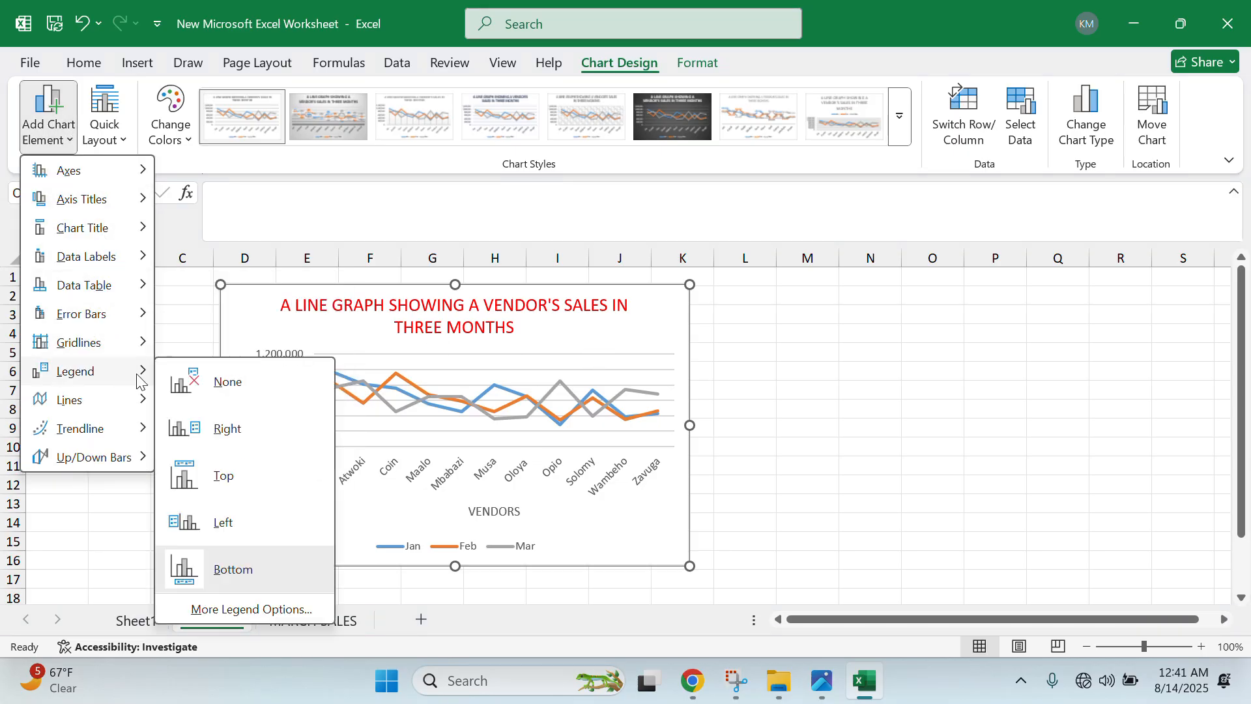
{"action": "left_click", "coordinate": [285, 449]}
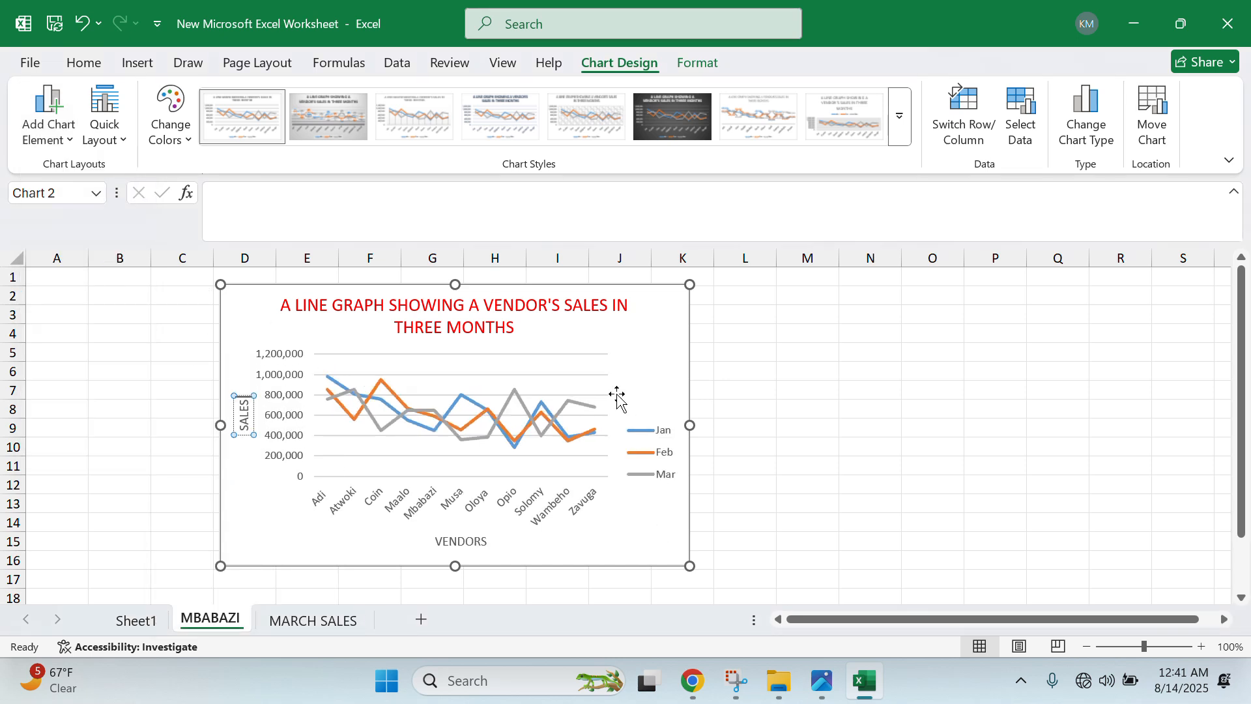
{"action": "left_click_drag", "start_coordinate": [629, 296], "coordinate": [709, 295]}
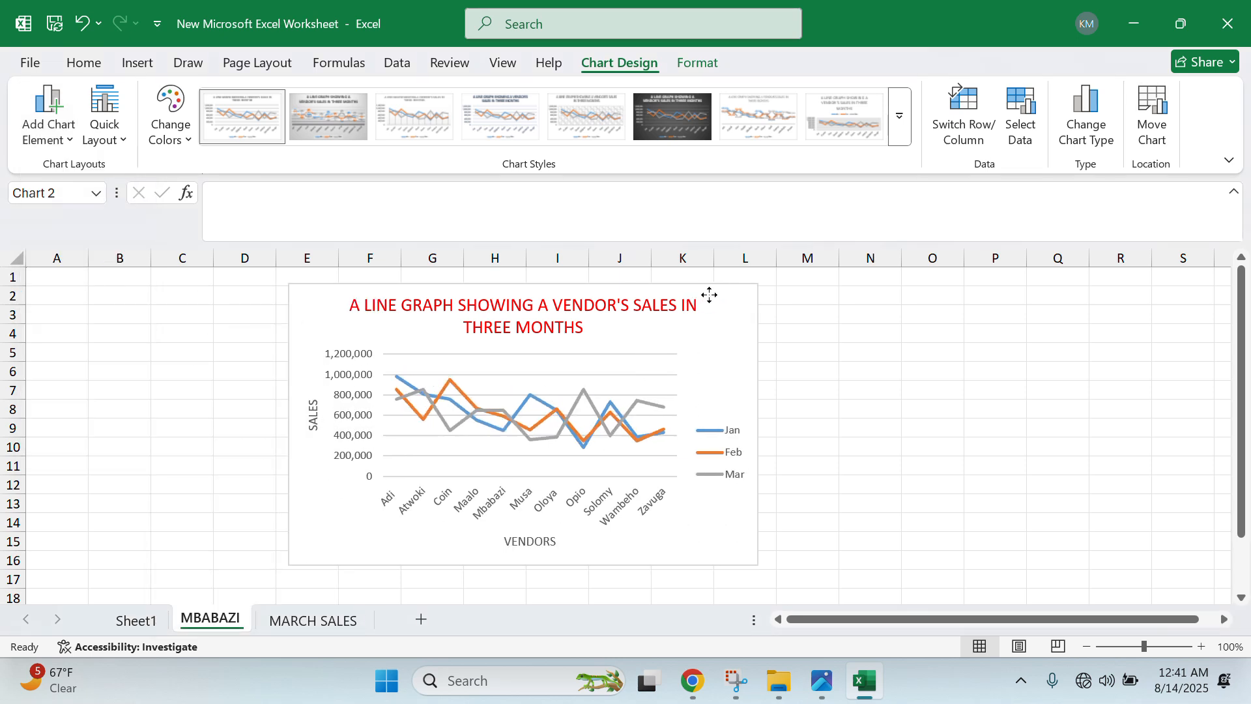
{"action": "left_click_drag", "start_coordinate": [759, 565], "coordinate": [879, 597]}
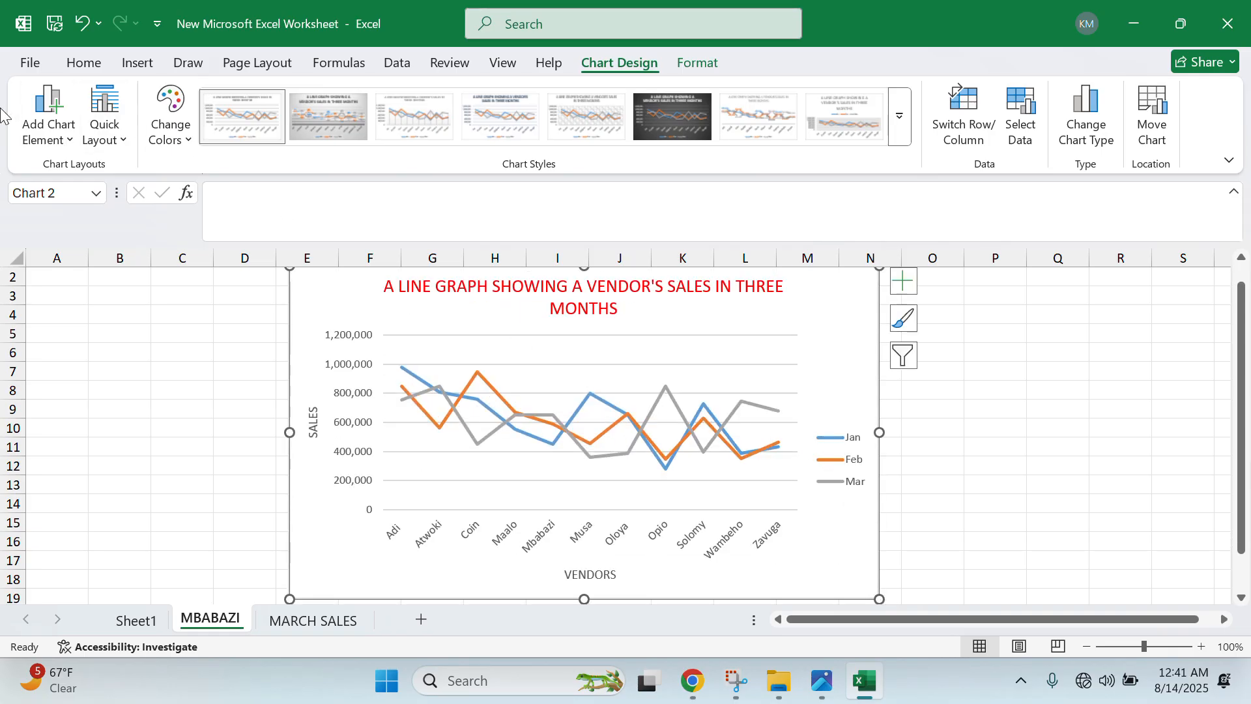
- Add primary minor horizontal gridlines, then bring up the IMG_1478.jpeg task photo in Photos
{"action": "left_click", "coordinate": [49, 124]}
{"action": "mouse_move", "coordinate": [108, 280]}
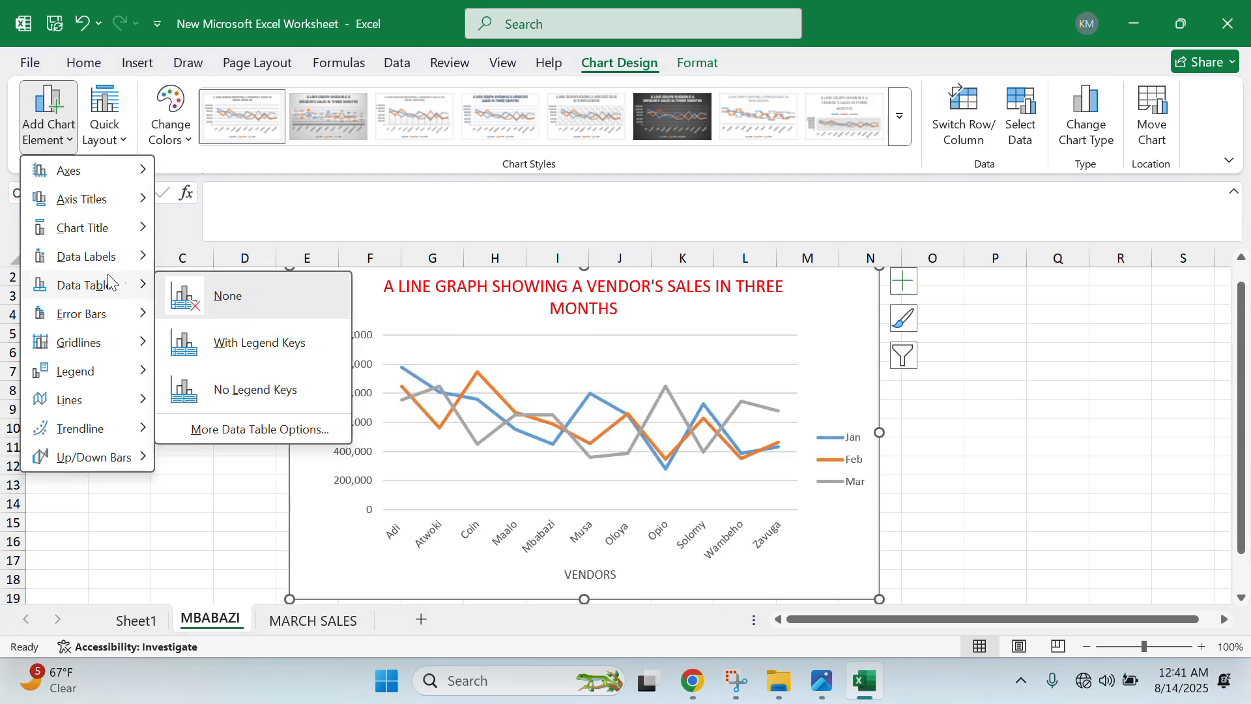
{"action": "mouse_move", "coordinate": [137, 261]}
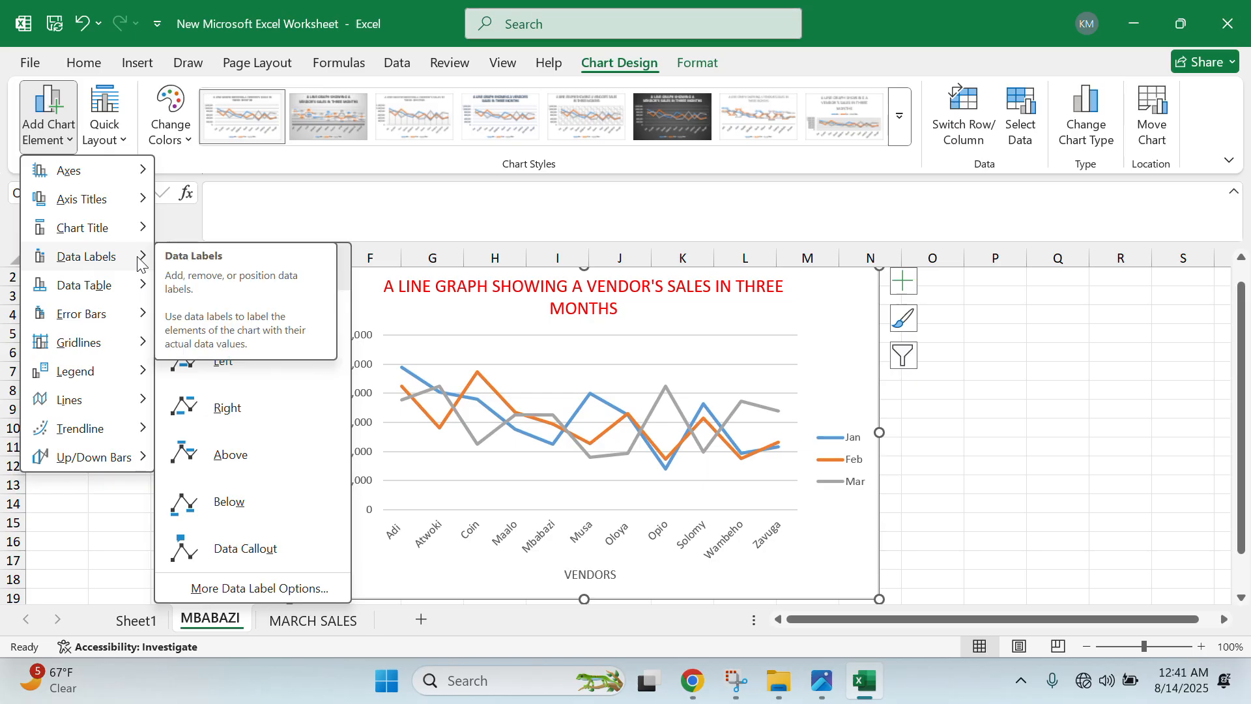
{"action": "mouse_move", "coordinate": [131, 342]}
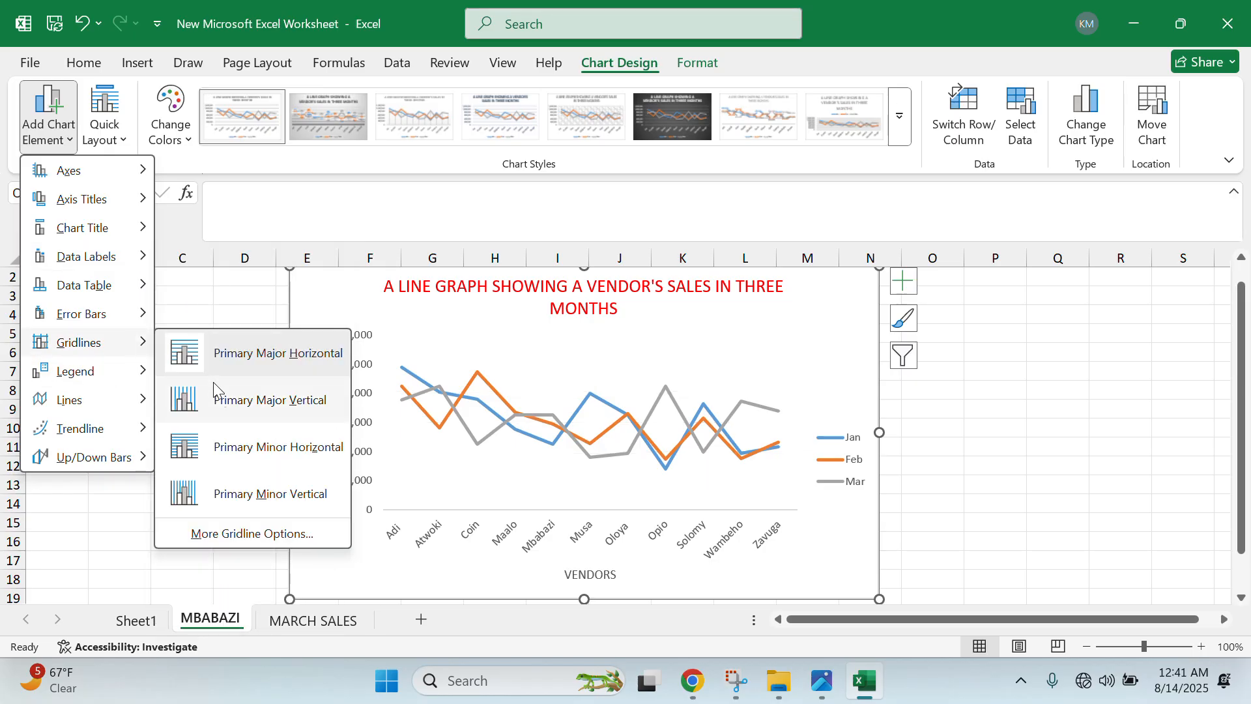
{"action": "left_click", "coordinate": [238, 445]}
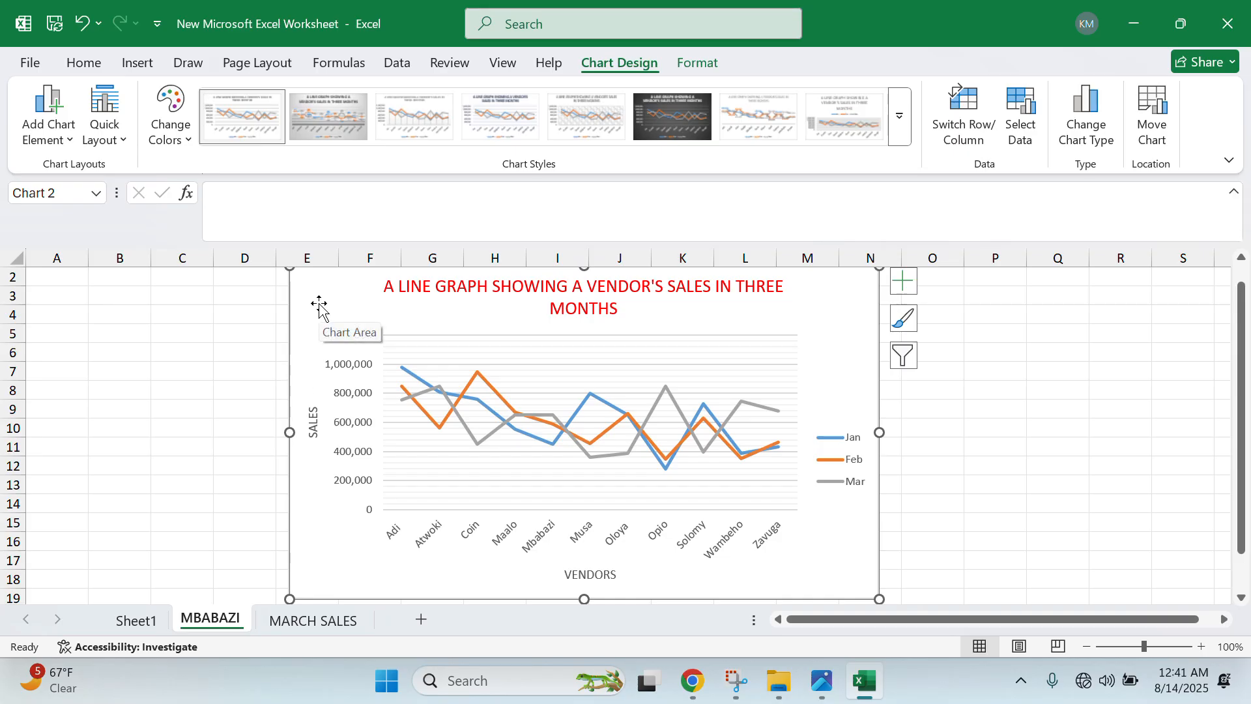
{"action": "left_click", "coordinate": [821, 688]}
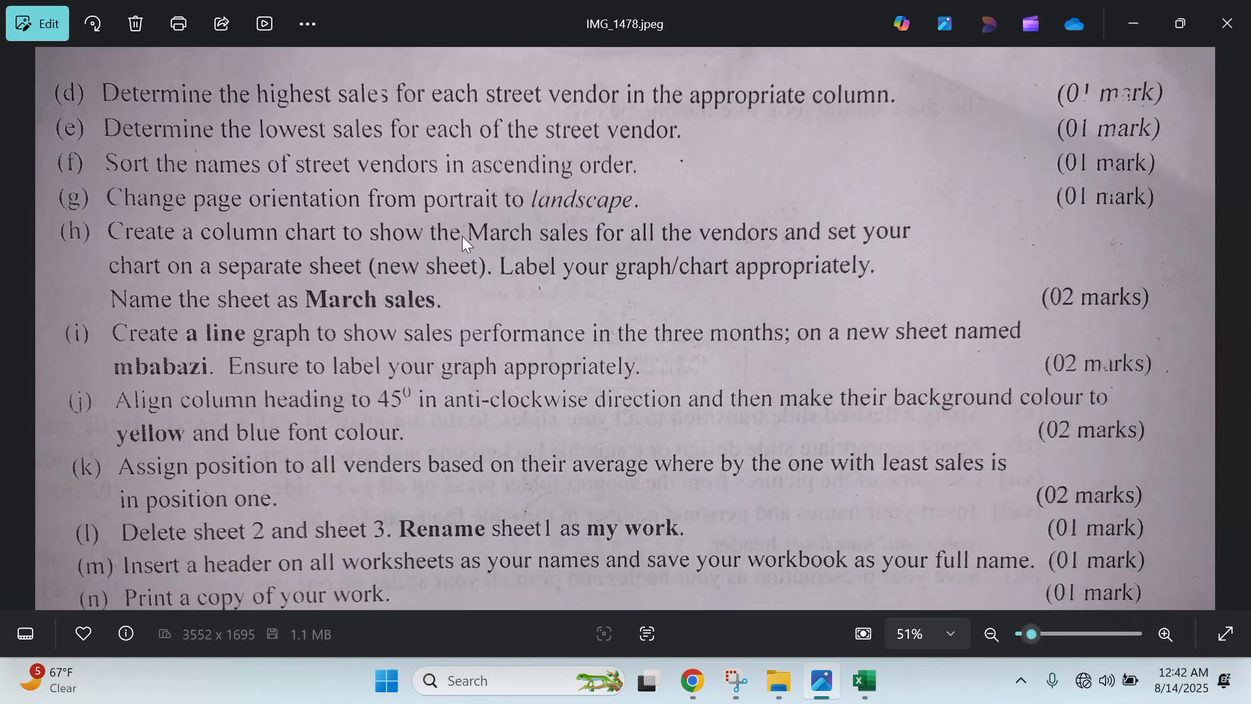
- Go back to Sheet1 and check the commission formula in G9 against the question photo
{"action": "left_click", "coordinate": [1137, 13]}
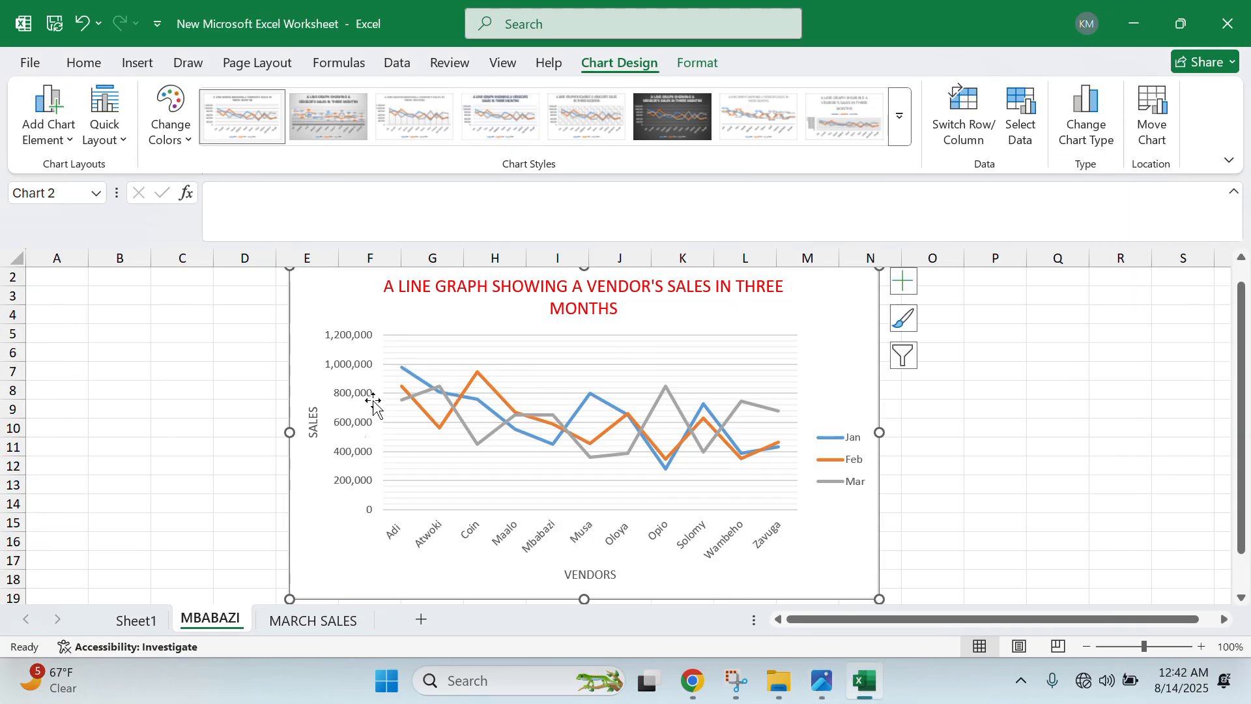
{"action": "left_click", "coordinate": [140, 619]}
{"action": "left_click", "coordinate": [589, 399]}
{"action": "left_click", "coordinate": [588, 441]}
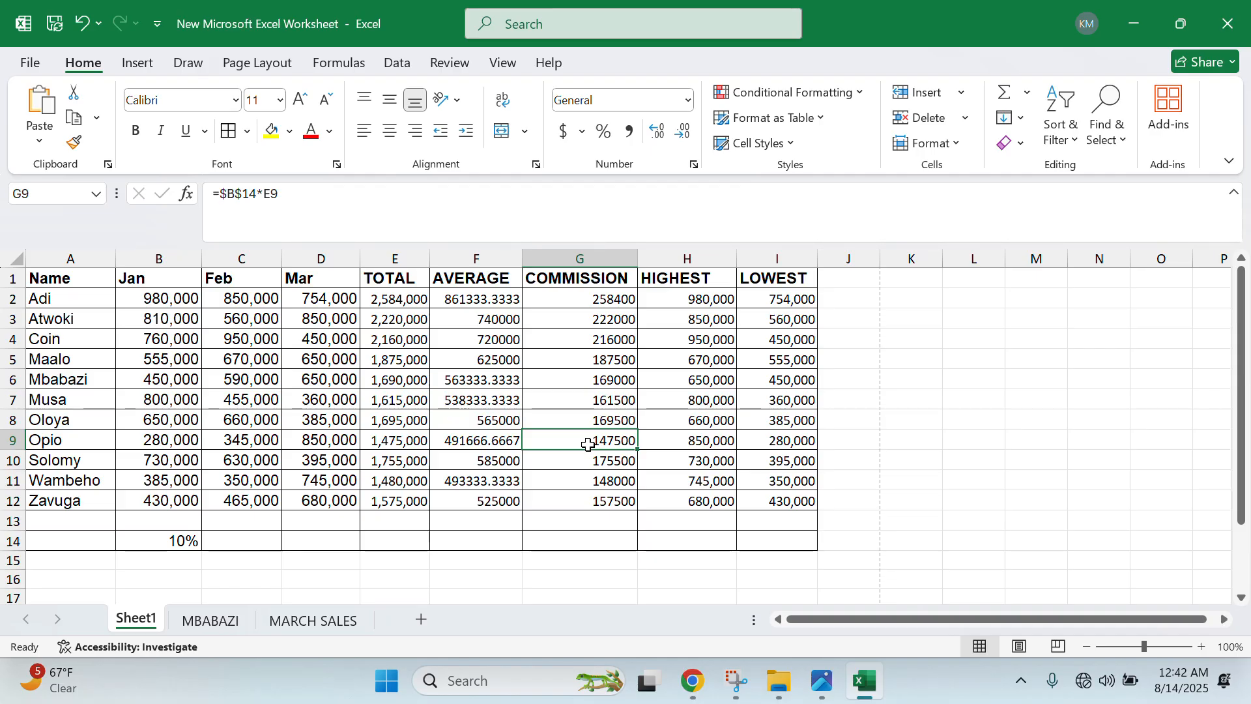
{"action": "key", "text": "alt+Tab"}
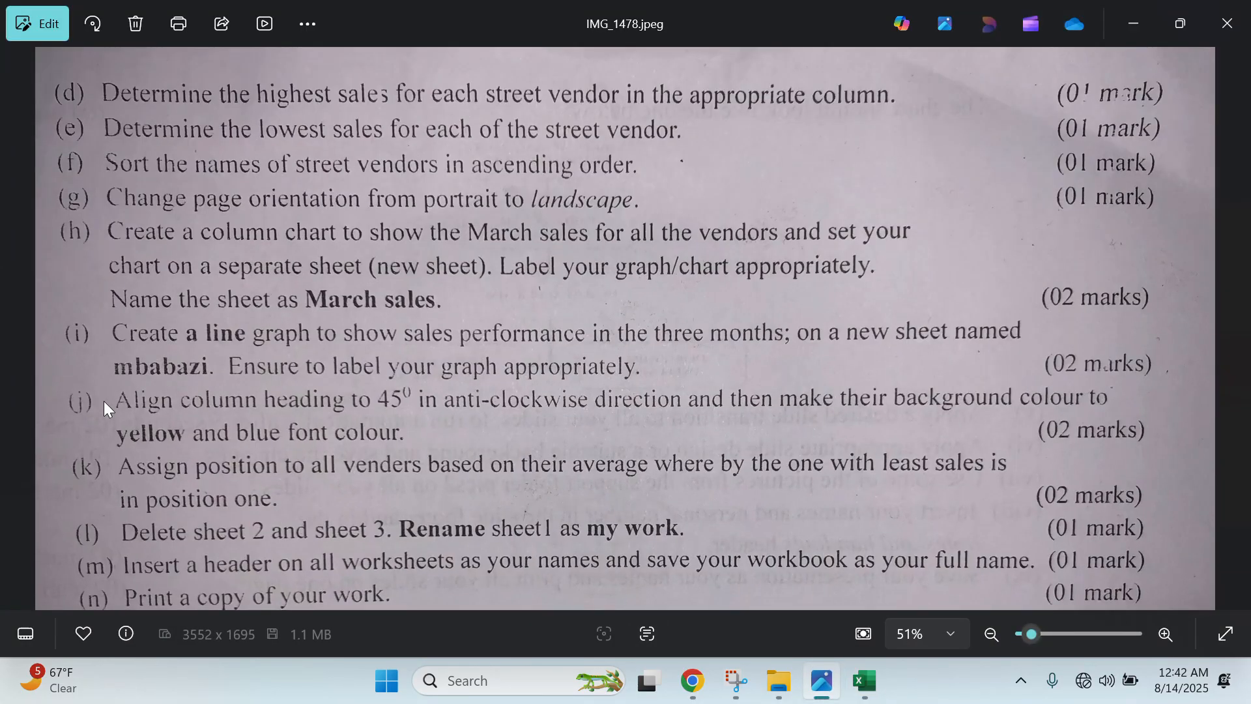
{"action": "left_click", "coordinate": [1156, 27]}
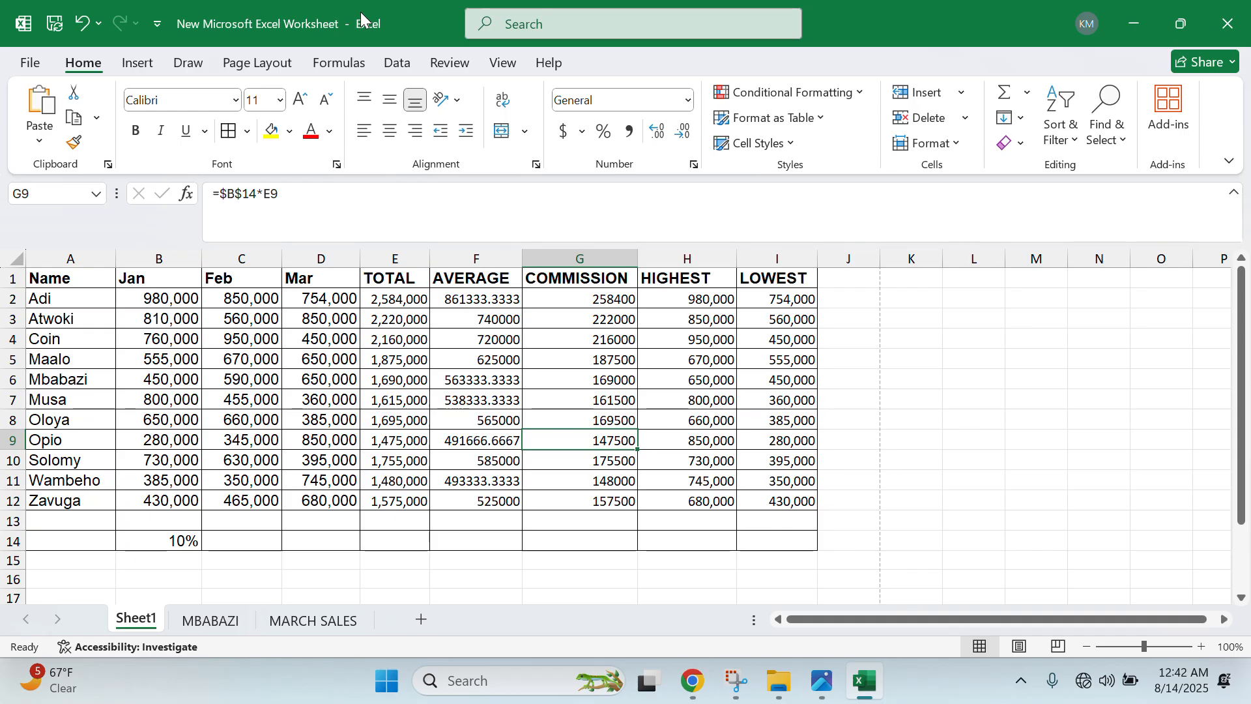
- Rotate the A1:I1 headings, Name through LOWEST, to 45 degrees in Format Cells Alignment
{"action": "left_click_drag", "start_coordinate": [53, 282], "coordinate": [804, 287]}
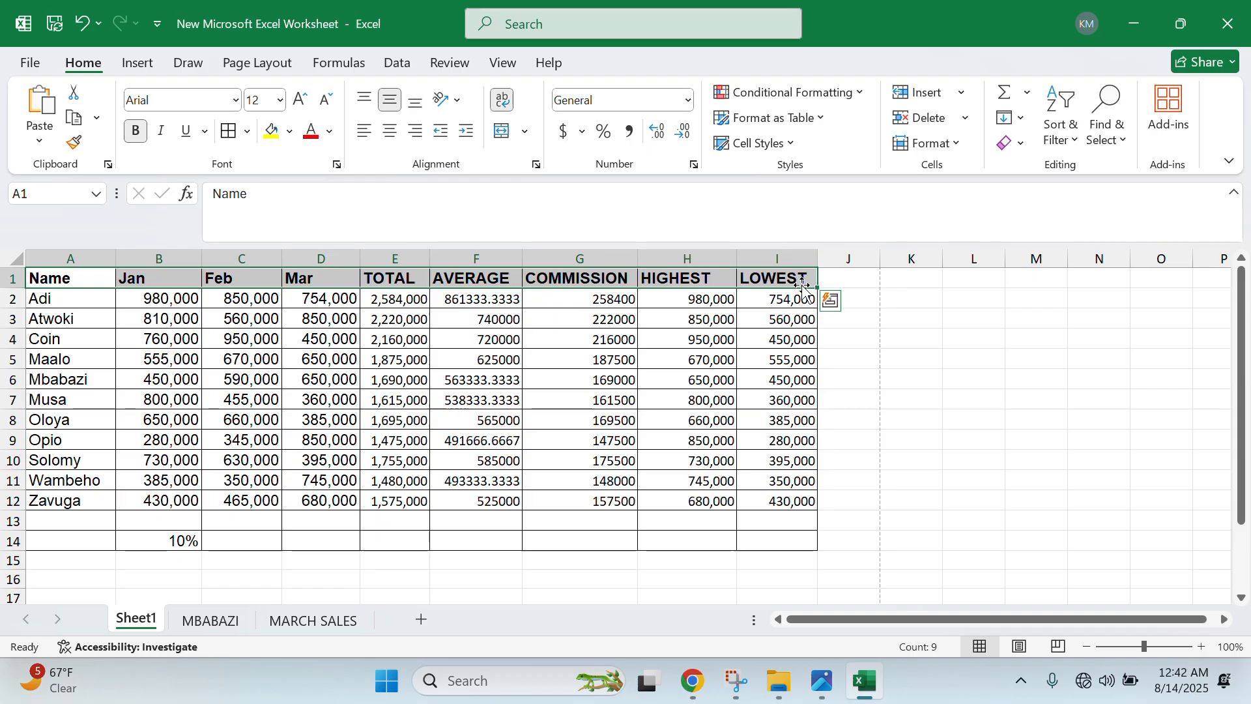
{"action": "right_click", "coordinate": [806, 283]}
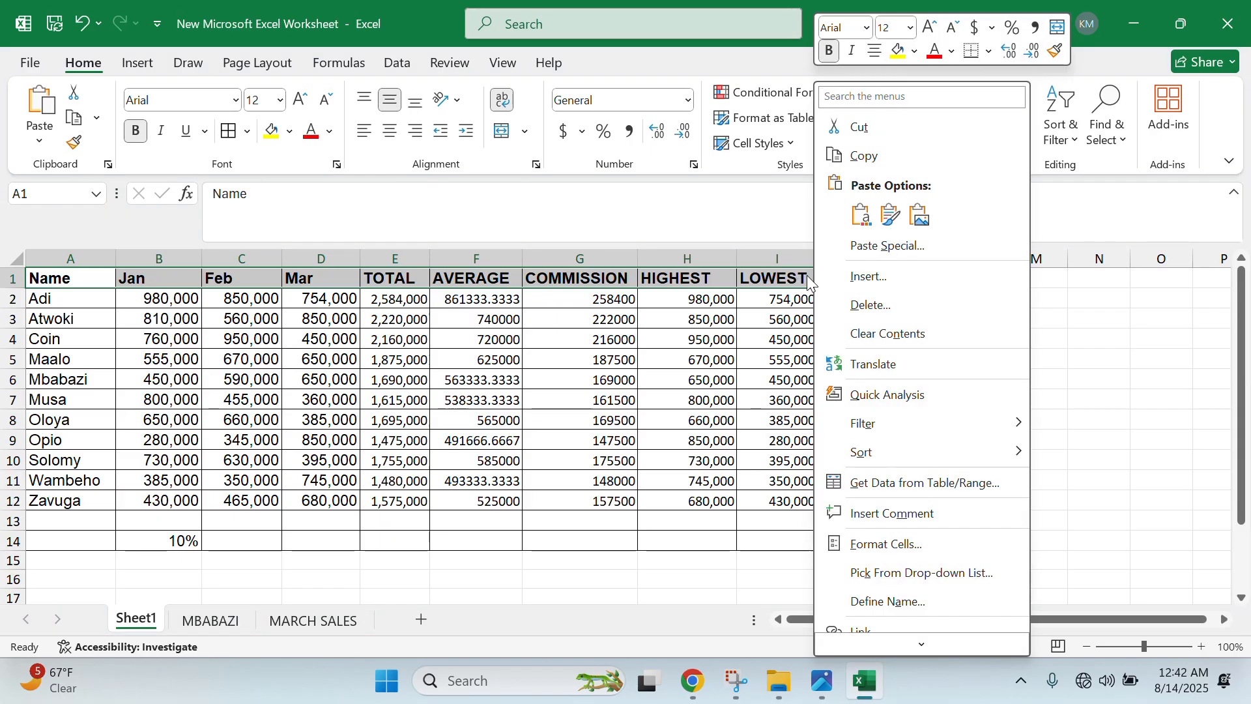
{"action": "left_click", "coordinate": [898, 545]}
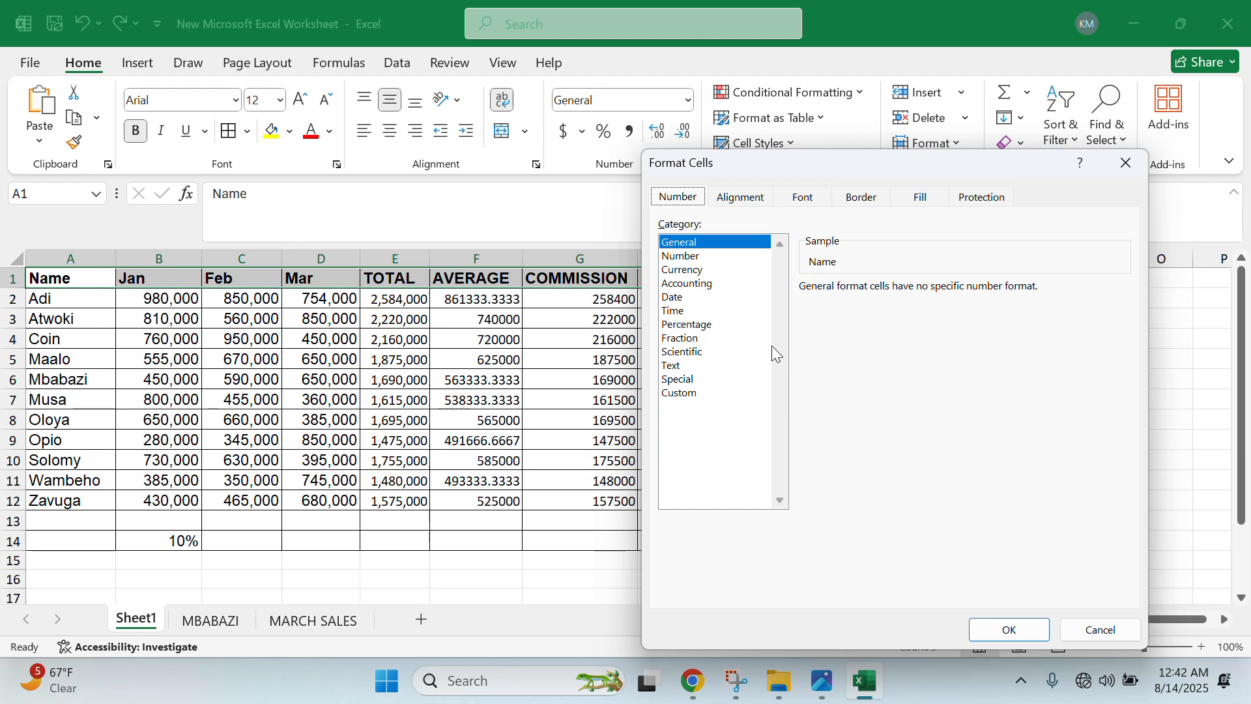
{"action": "left_click", "coordinate": [746, 194]}
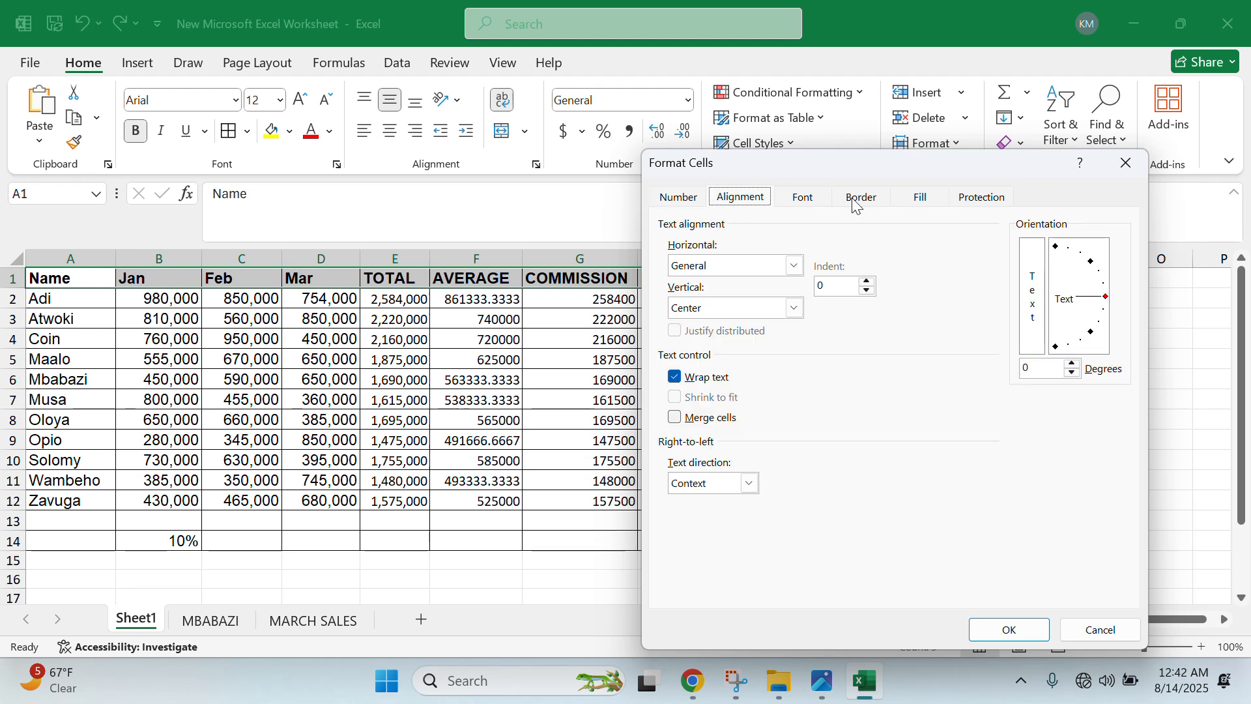
{"action": "left_click", "coordinate": [1048, 375]}
{"action": "key", "text": "BackSpace"}
{"action": "type", "text": "45"}
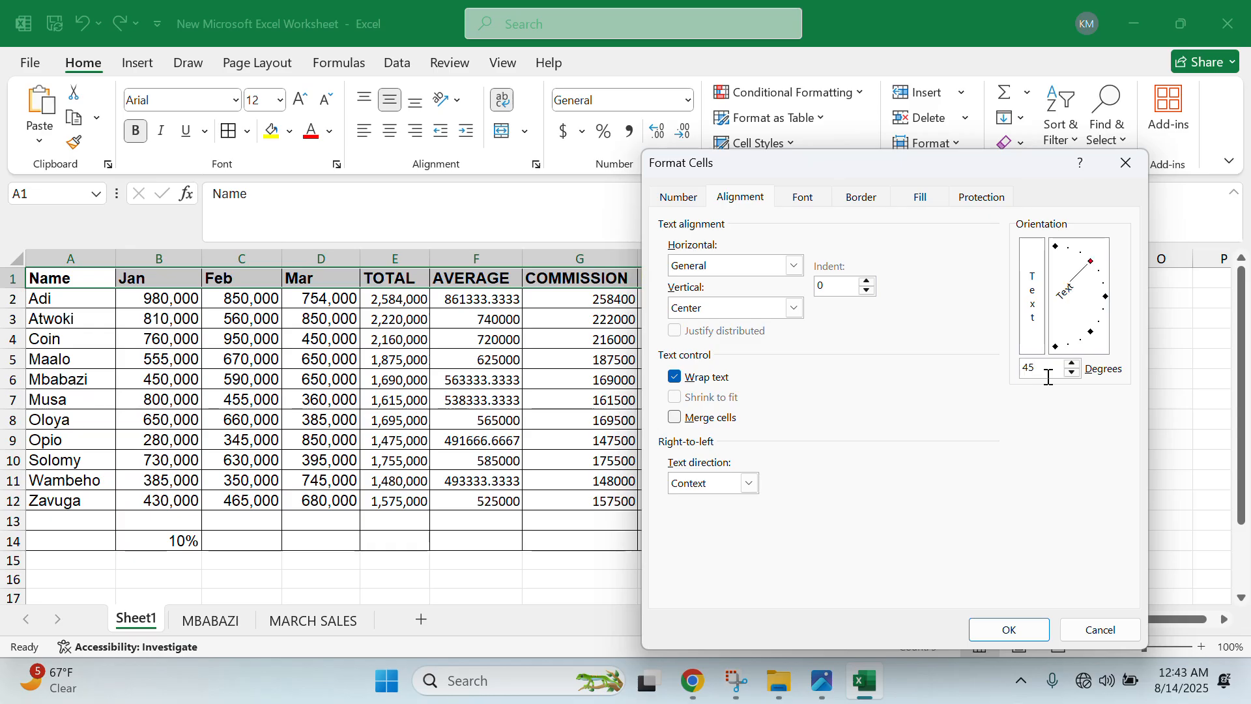
{"action": "left_click", "coordinate": [1016, 629]}
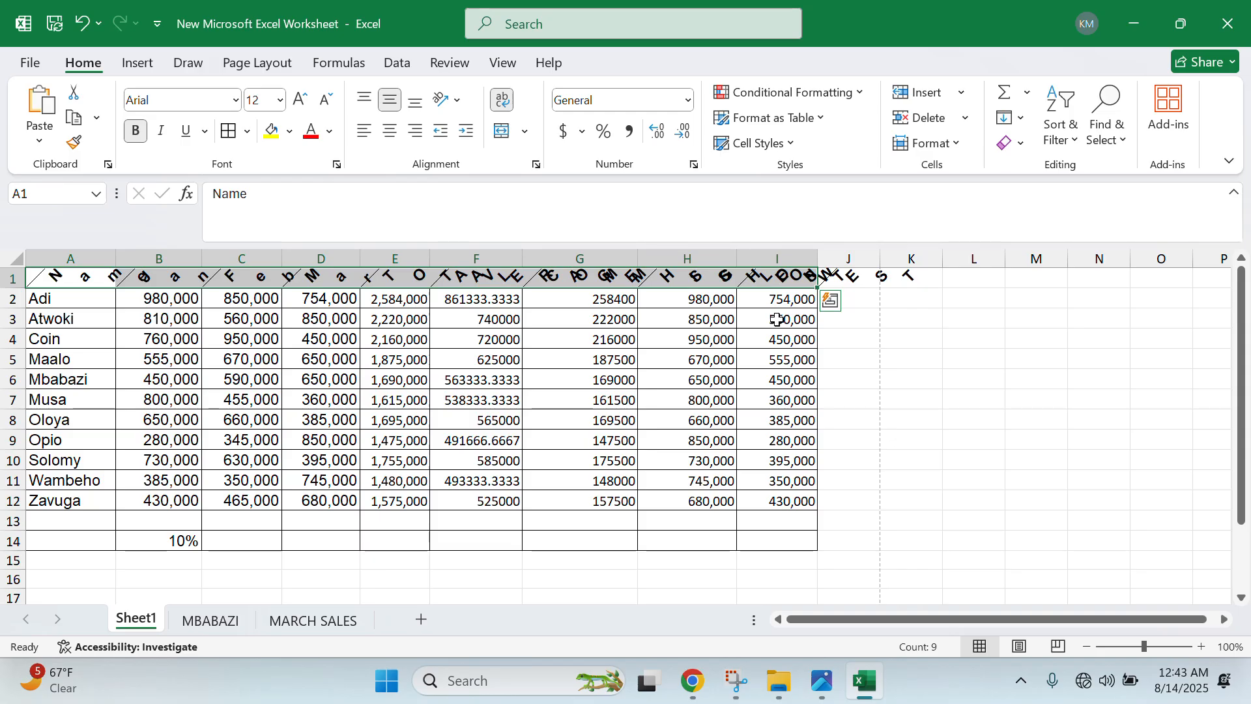
- Fill the headings yellow with blue text and heighten row 1 to show them fully
{"action": "left_click", "coordinate": [275, 136]}
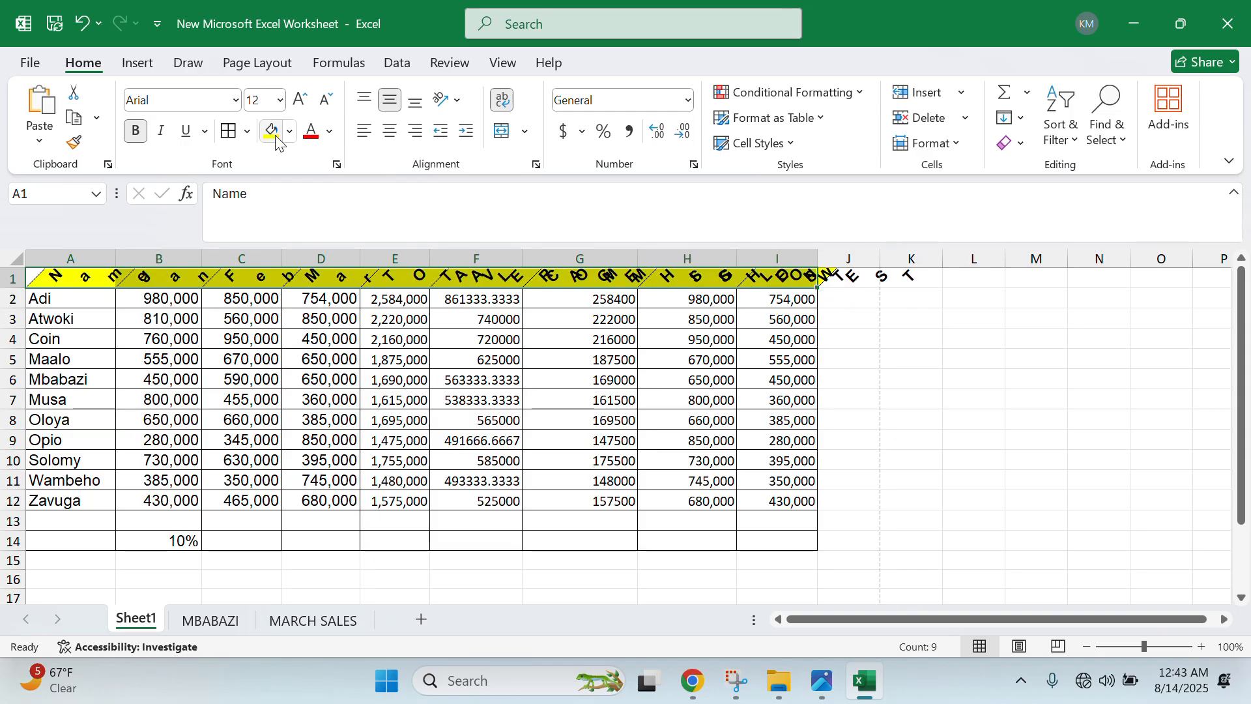
{"action": "left_click", "coordinate": [291, 133]}
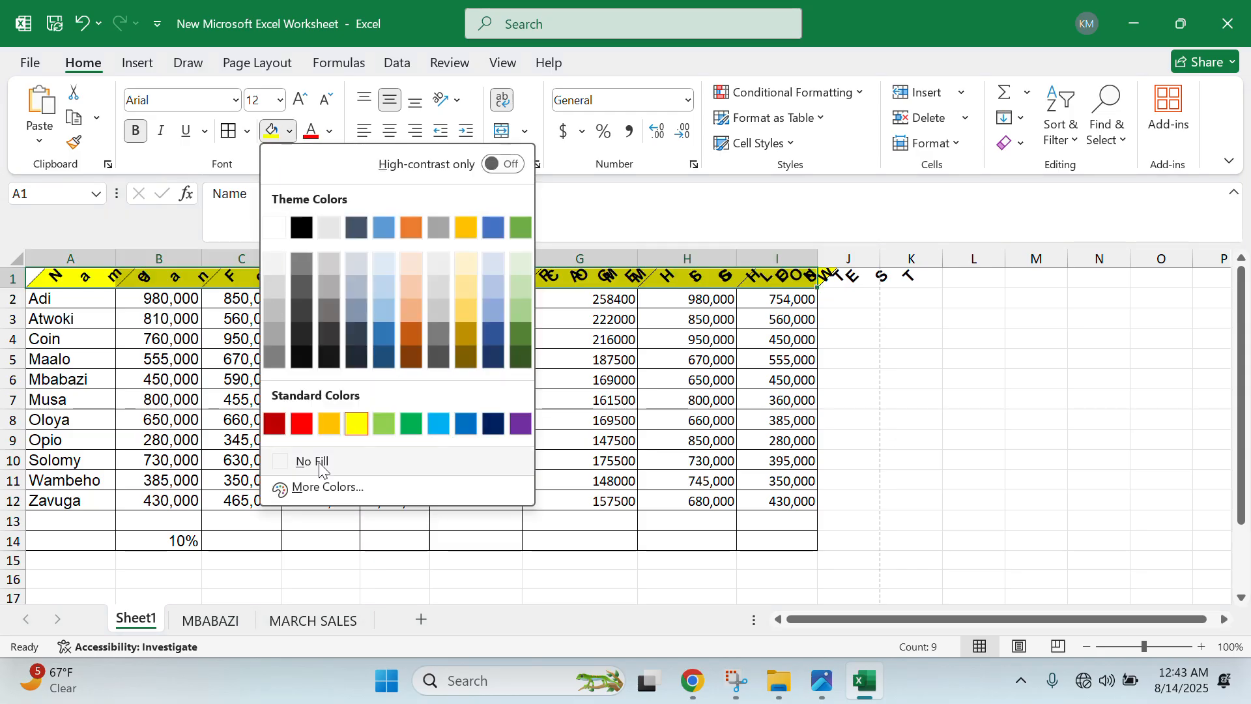
{"action": "left_click", "coordinate": [351, 427]}
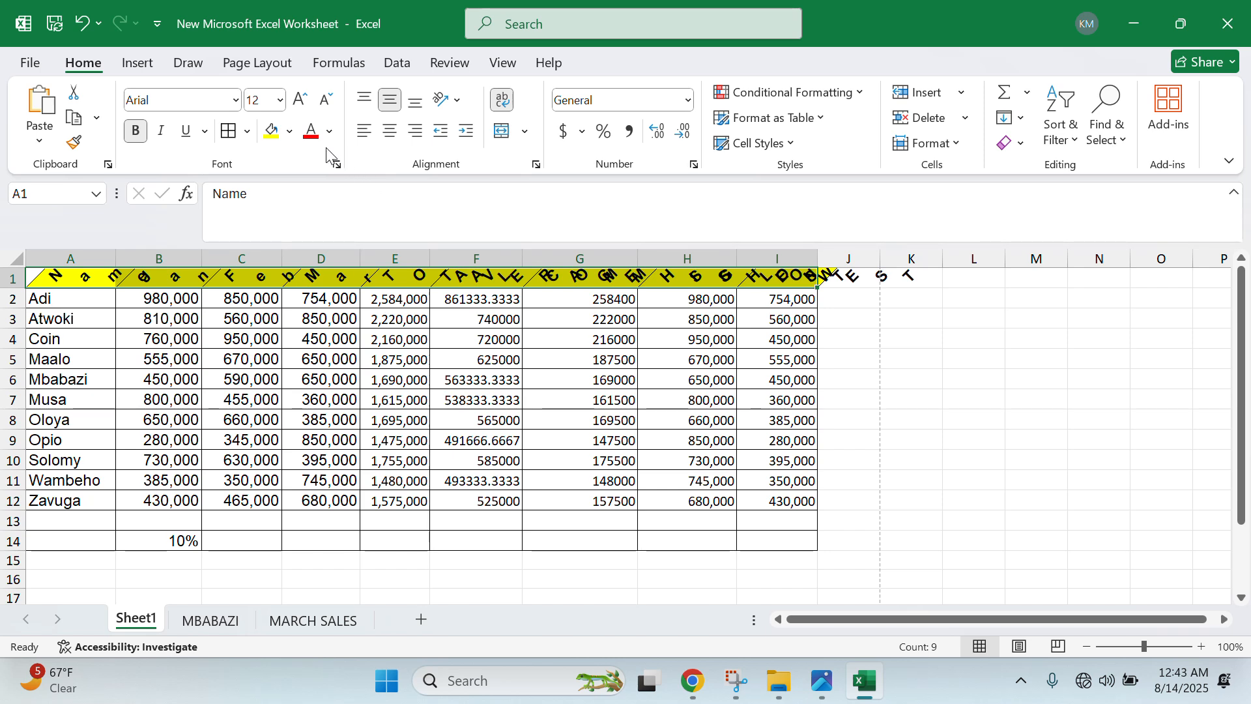
{"action": "left_click", "coordinate": [330, 131]}
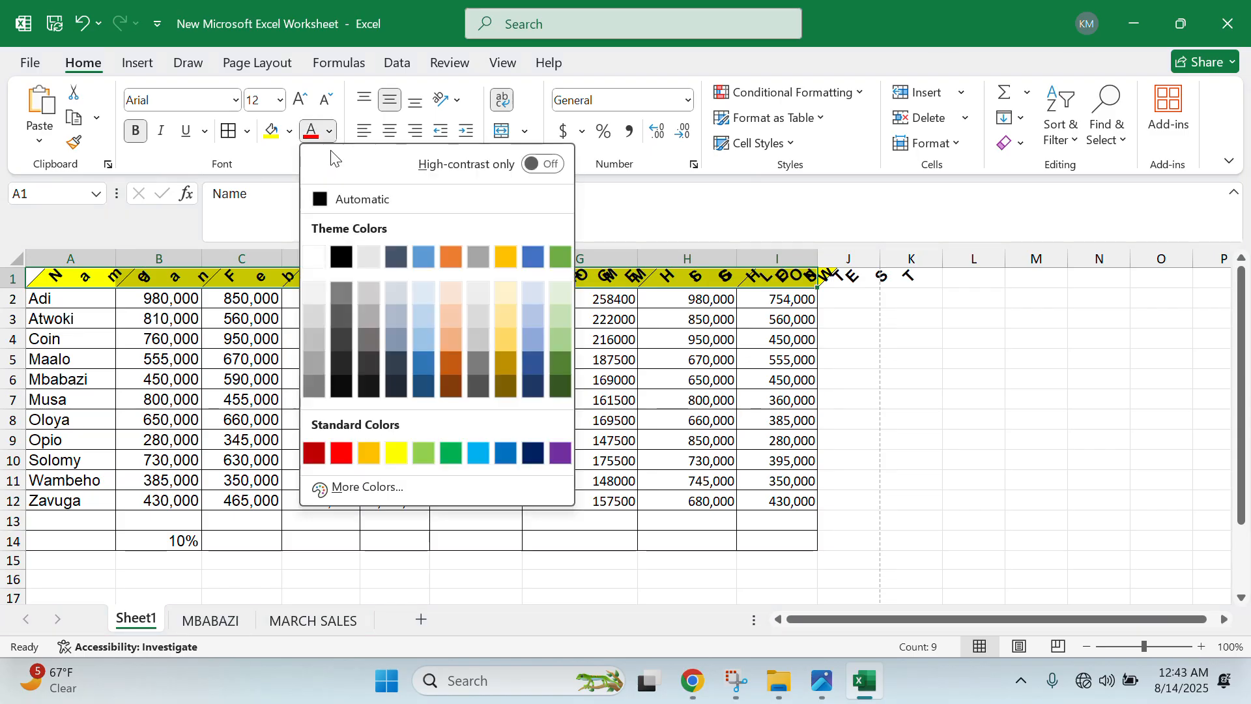
{"action": "left_click", "coordinate": [503, 454]}
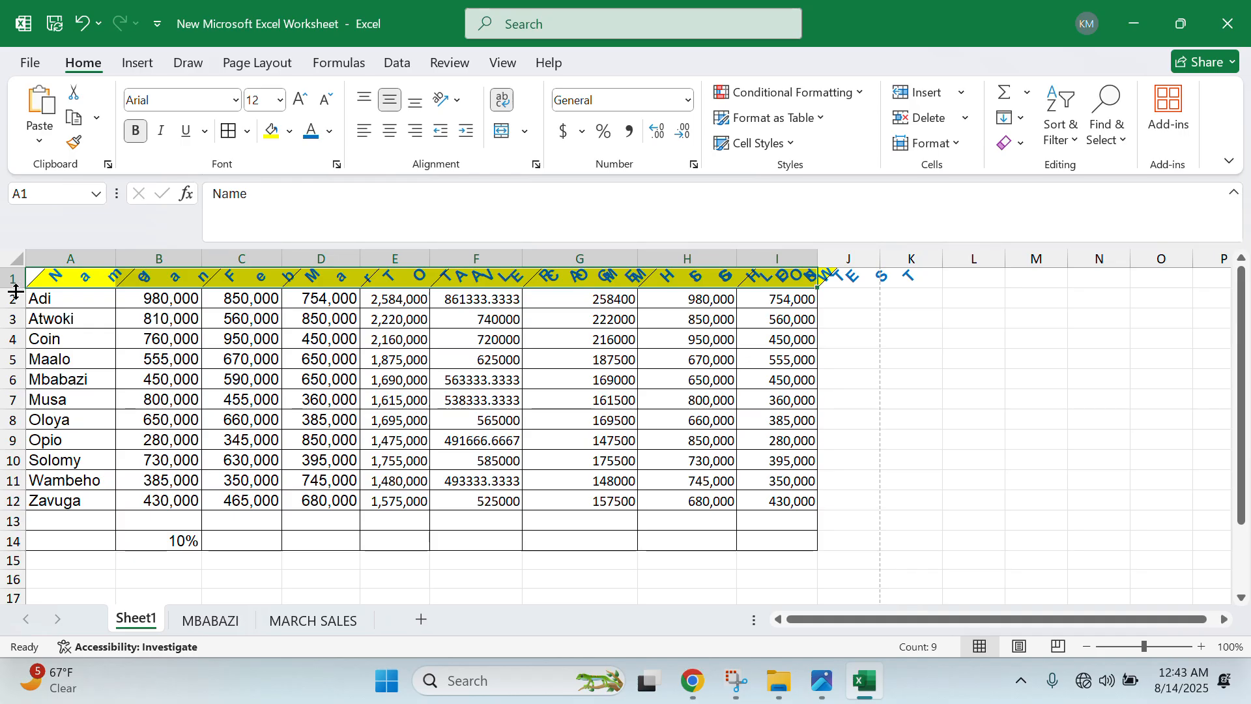
{"action": "left_click_drag", "start_coordinate": [15, 287], "coordinate": [11, 367]}
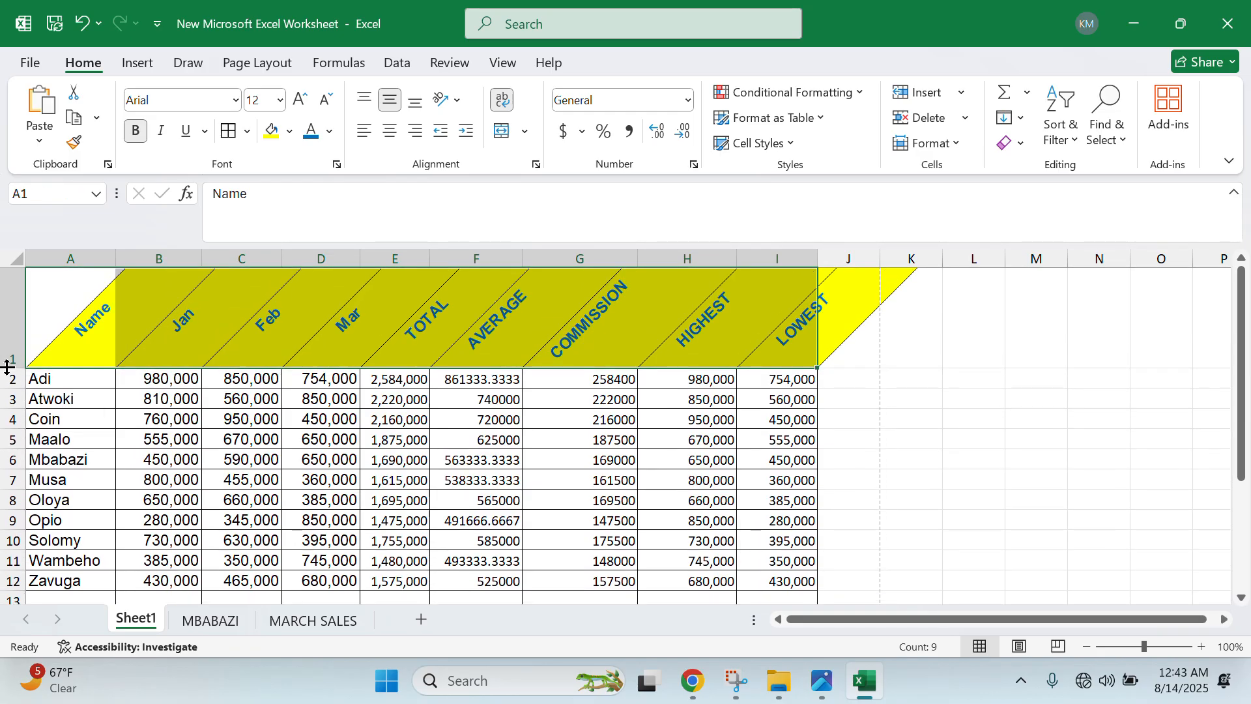
{"action": "left_click", "coordinate": [889, 432]}
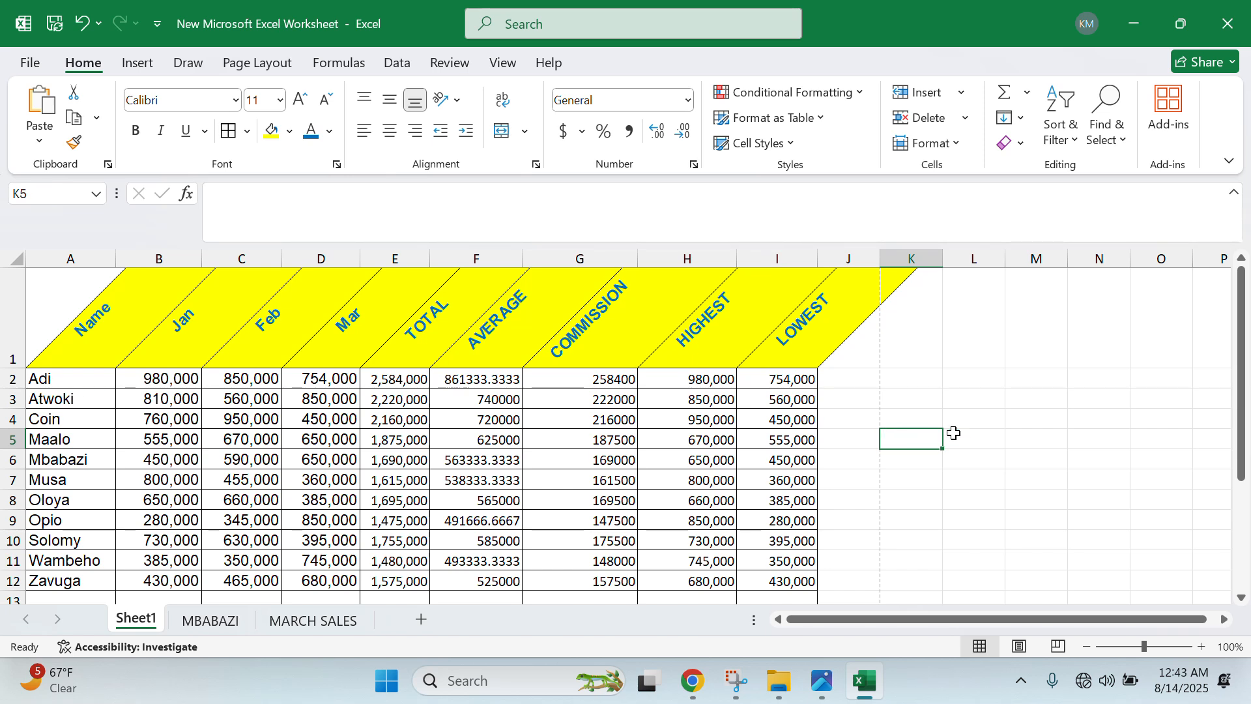
- After checking the question photo, type the heading POSITON into J1
{"action": "left_click", "coordinate": [823, 682]}
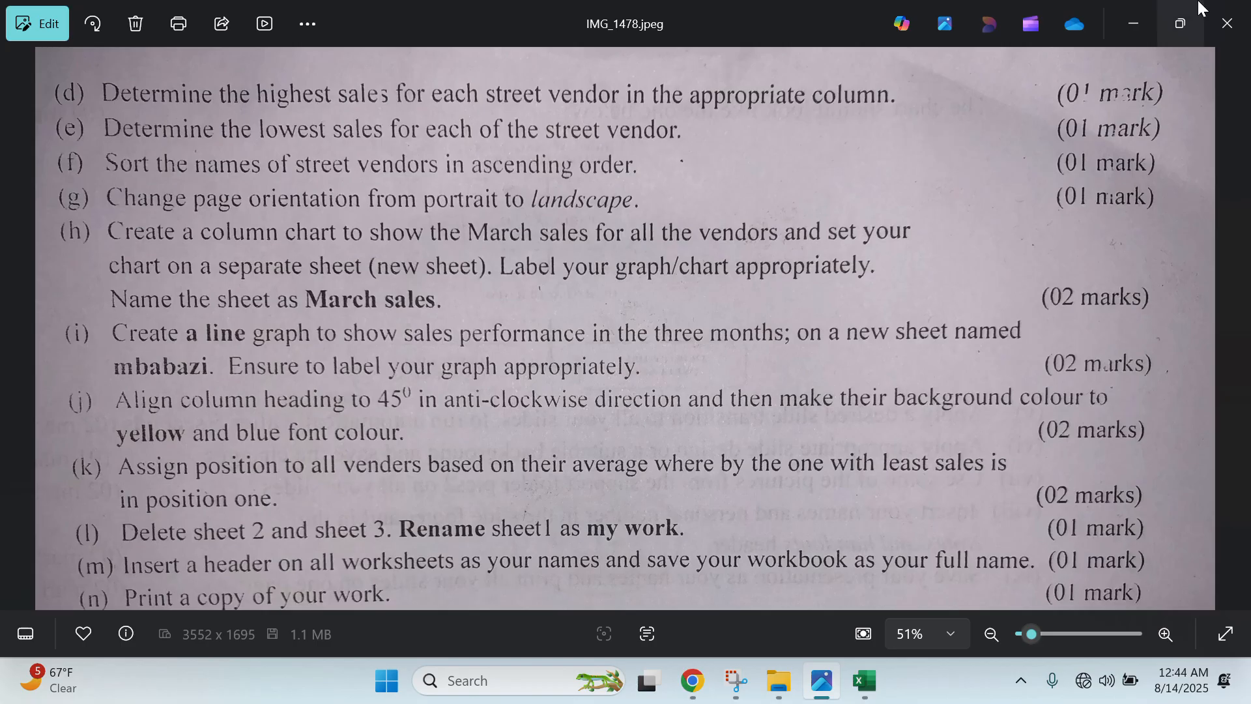
{"action": "left_click", "coordinate": [1153, 11]}
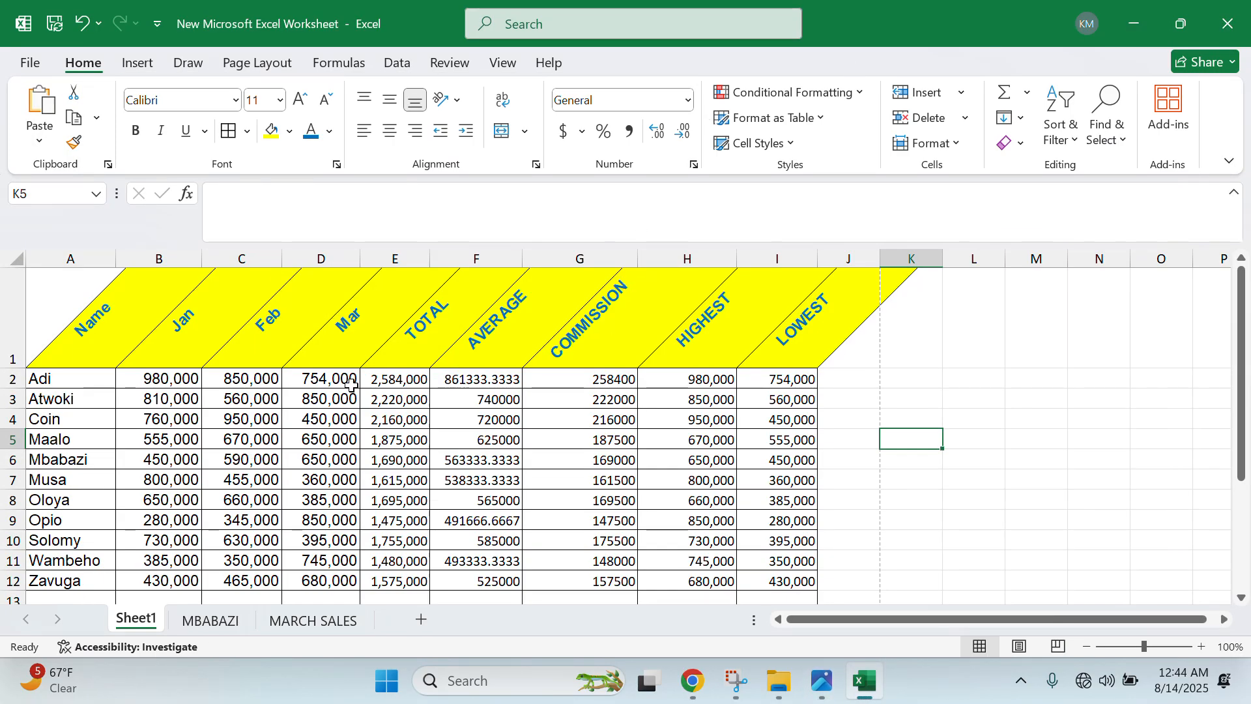
{"action": "left_click_drag", "start_coordinate": [500, 384], "coordinate": [496, 502]}
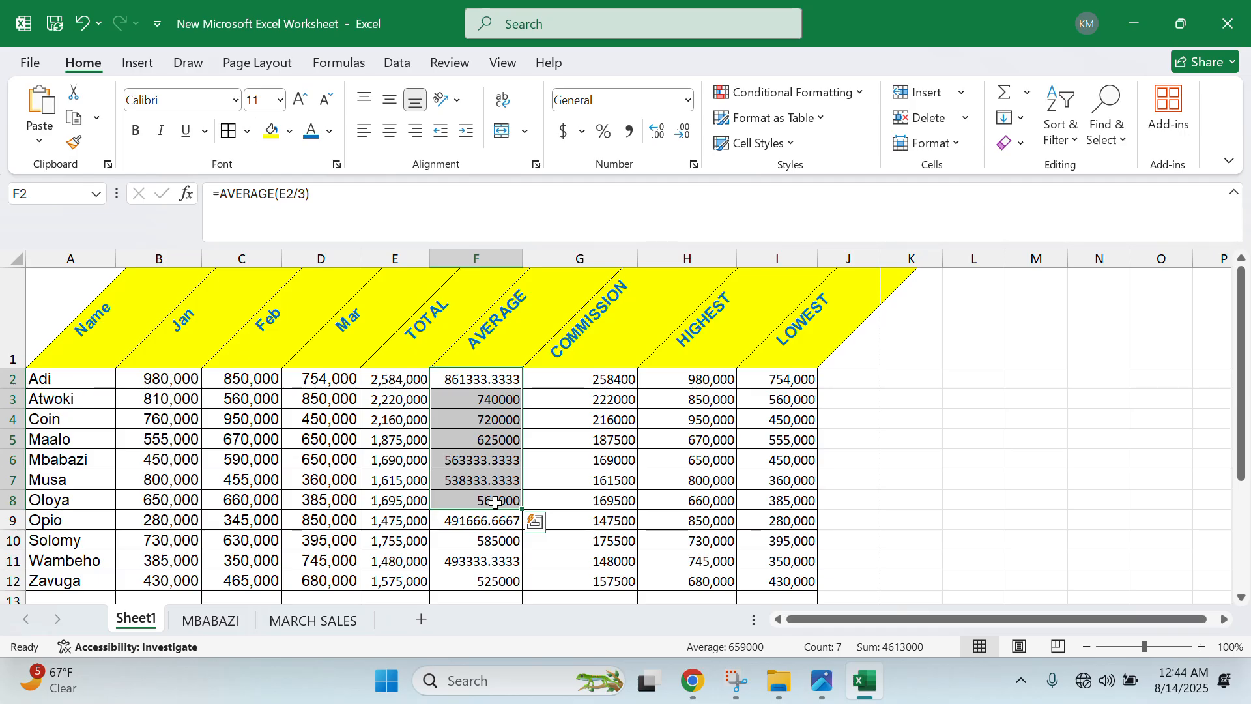
{"action": "left_click", "coordinate": [858, 342]}
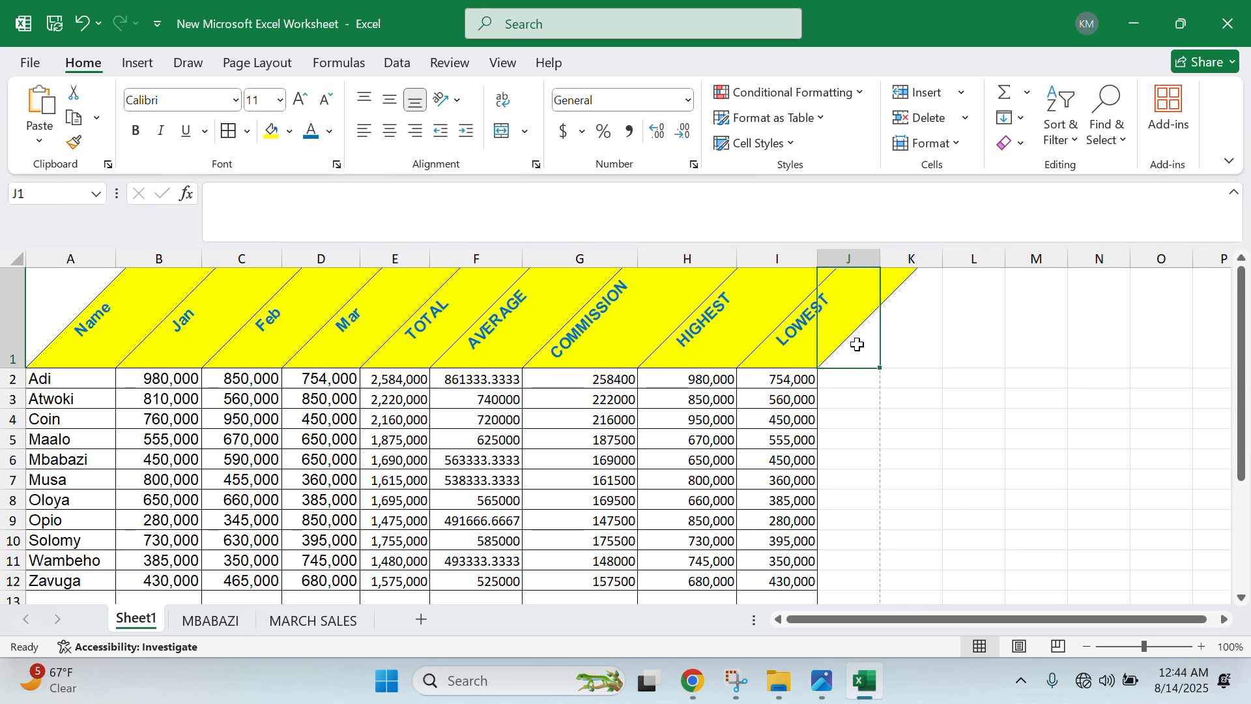
{"action": "type", "text": "POSITON"}
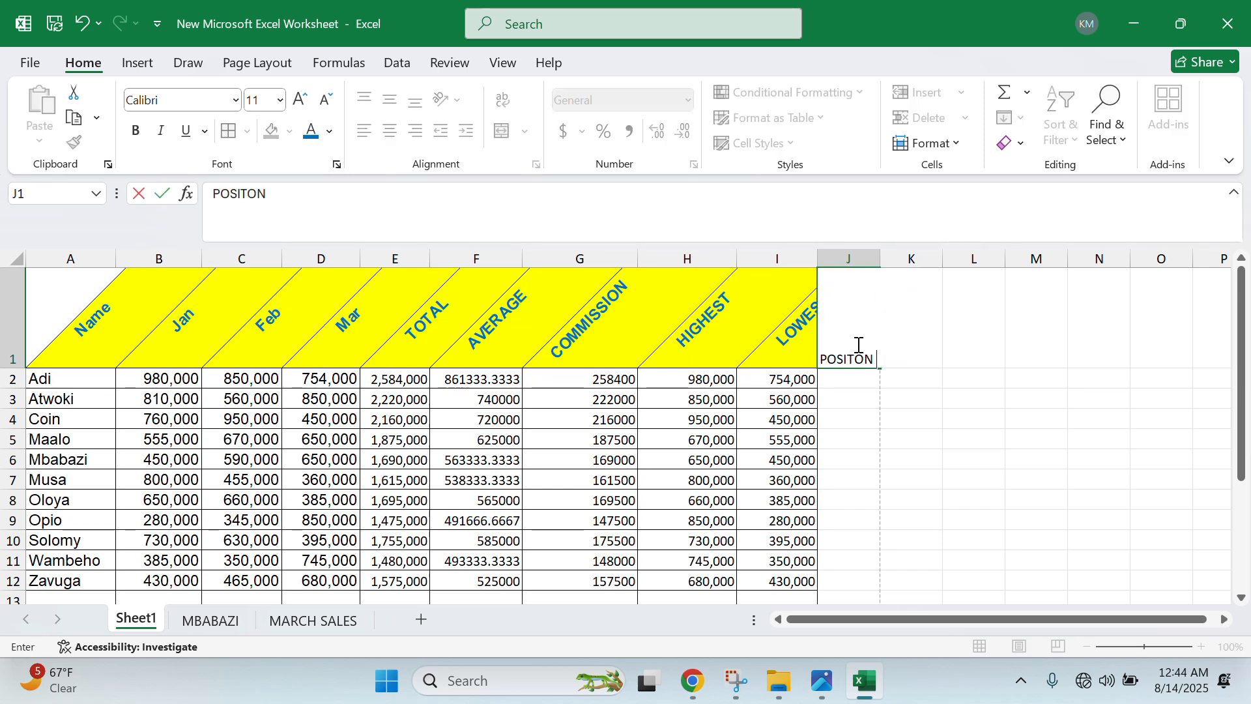
{"action": "left_click", "coordinate": [873, 435]}
{"action": "left_click", "coordinate": [875, 377]}
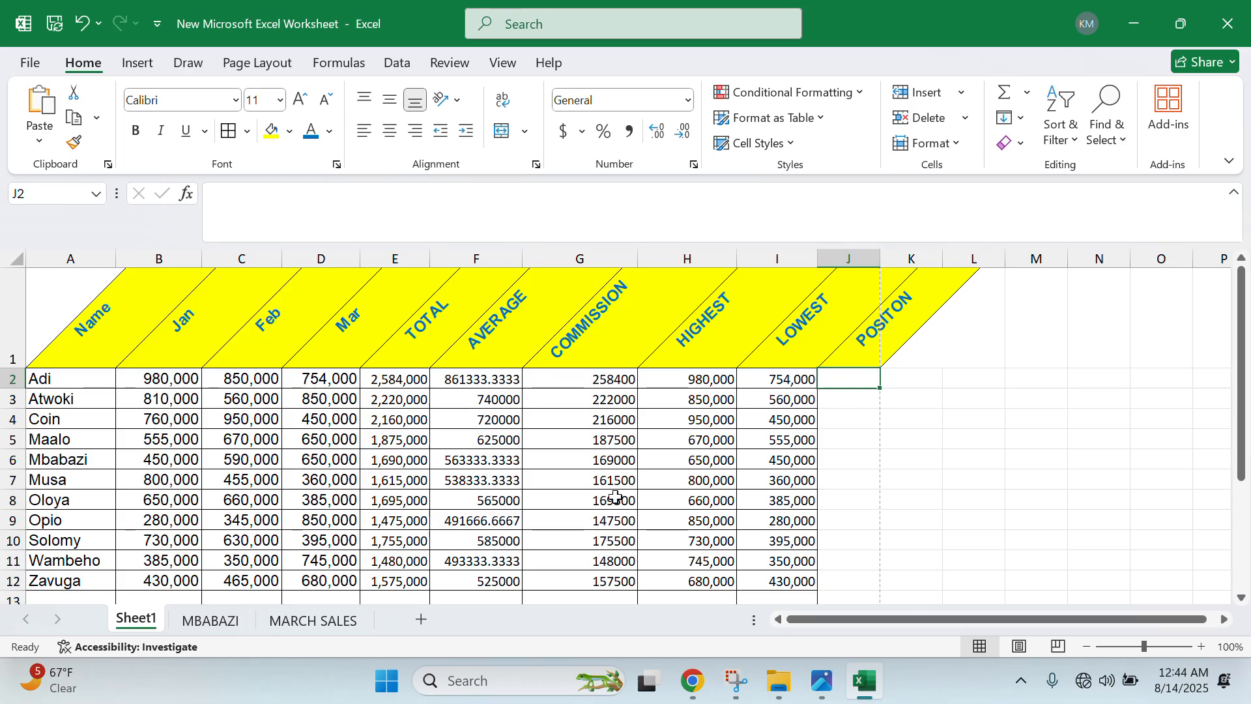
- Review the average formula in F9, then return to J2 for the rank formula
{"action": "scroll", "coordinate": [449, 518], "scroll_direction": "down", "scroll_amount": 1}
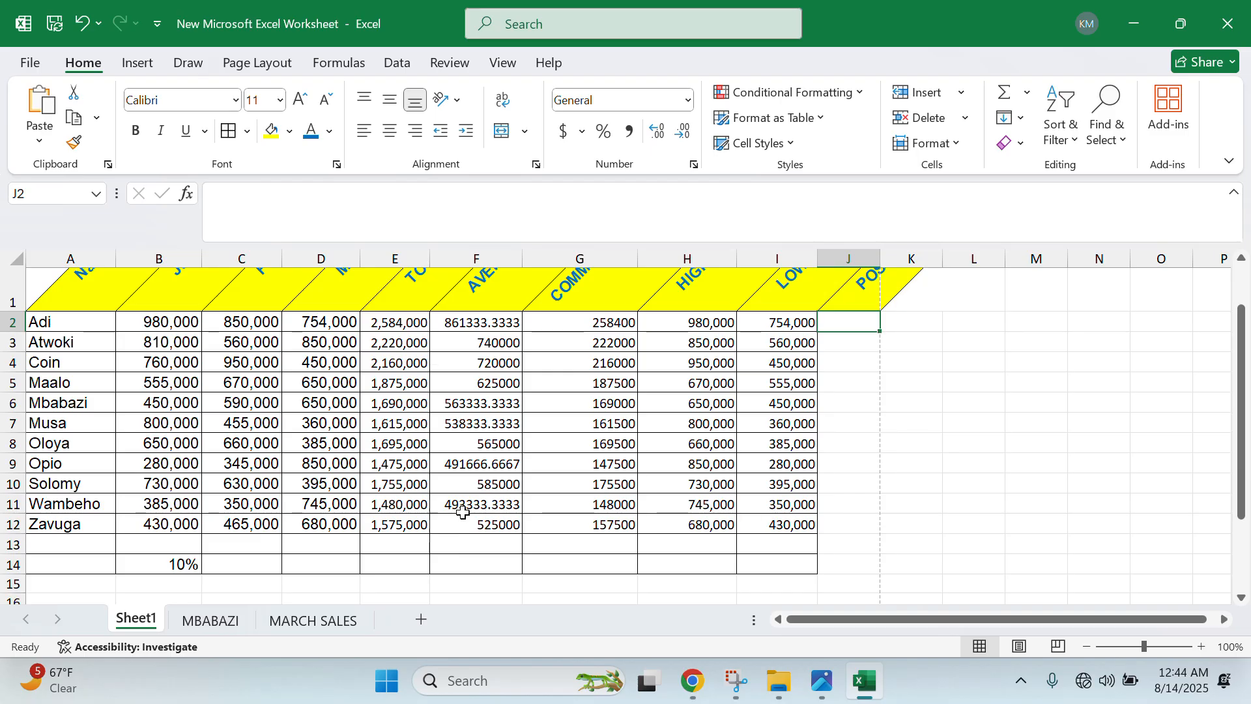
{"action": "left_click", "coordinate": [497, 504]}
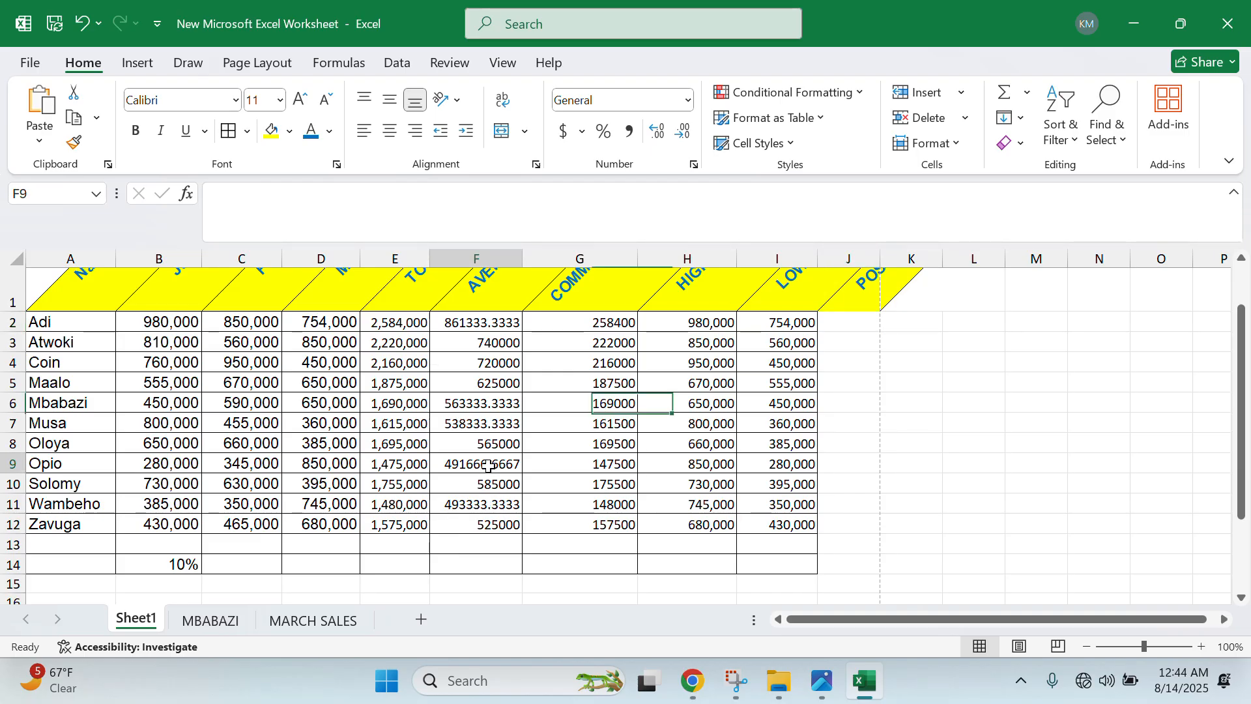
{"action": "left_click", "coordinate": [479, 463]}
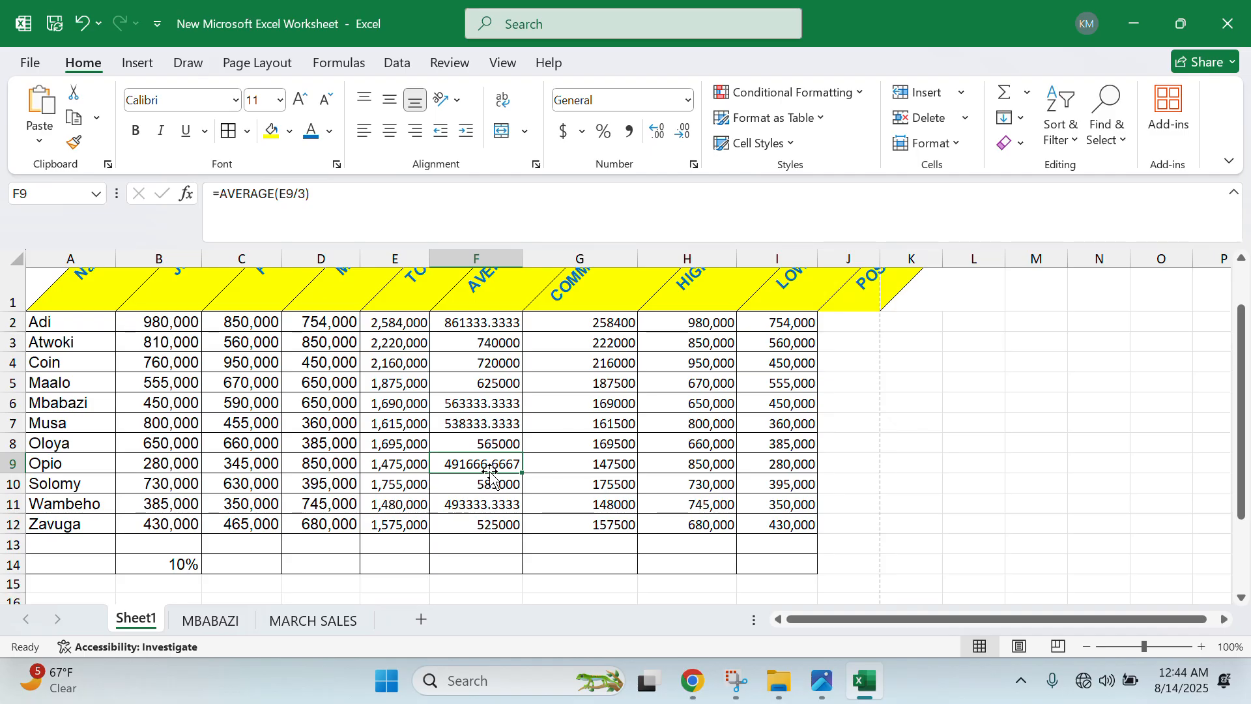
{"action": "scroll", "coordinate": [490, 474], "scroll_direction": "down", "scroll_amount": 1, "text": "ctrl"}
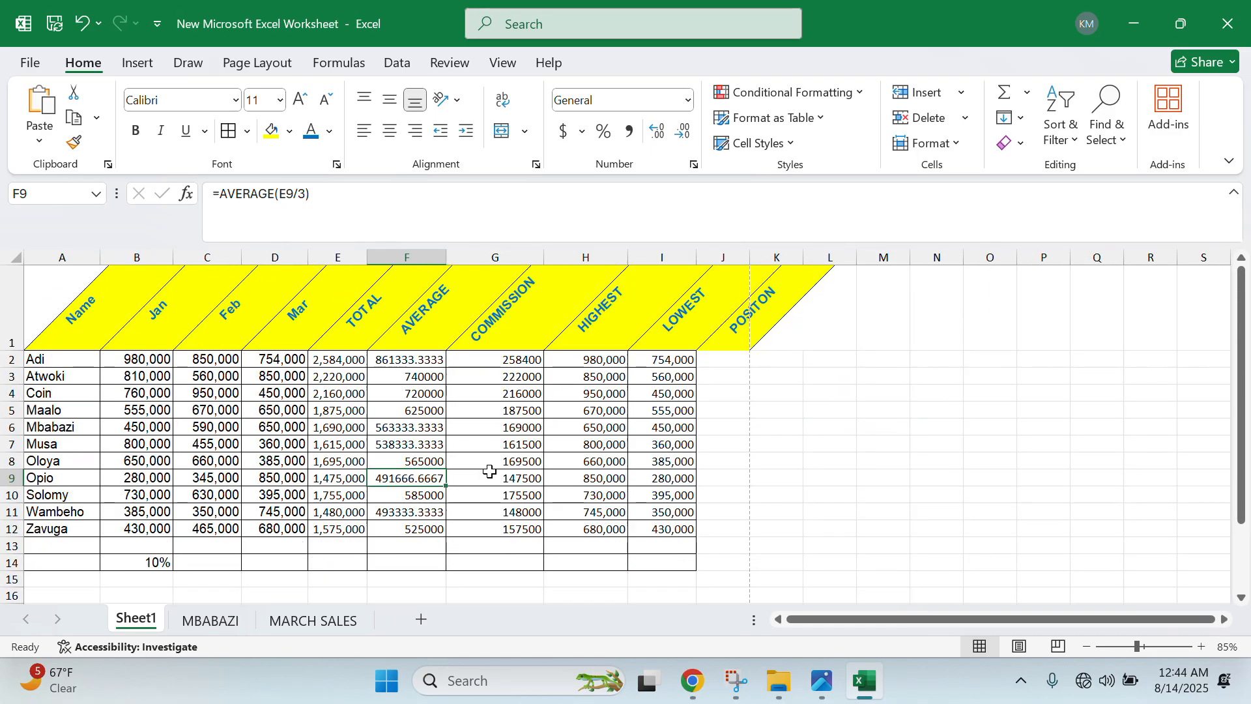
{"action": "left_click", "coordinate": [747, 358]}
{"action": "scroll", "coordinate": [710, 533], "scroll_direction": "up", "scroll_amount": 1, "text": "ctrl"}
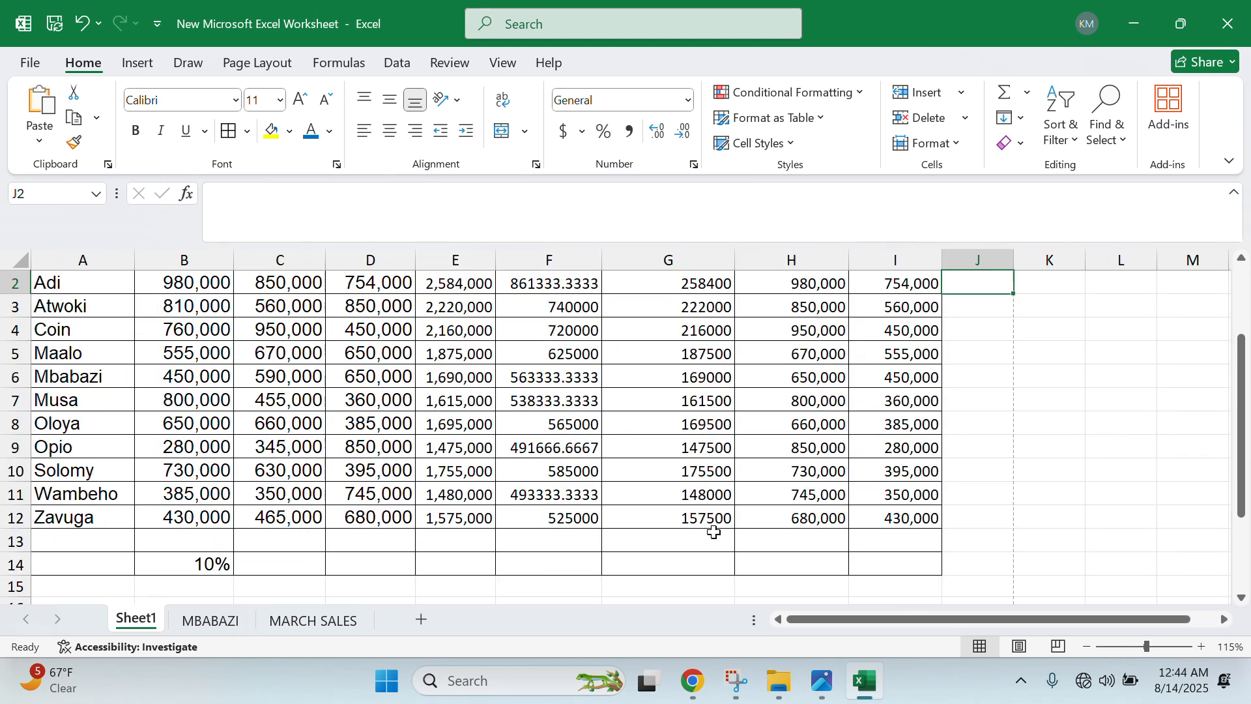
{"action": "scroll", "coordinate": [711, 533], "scroll_direction": "up", "scroll_amount": 1, "text": "ctrl"}
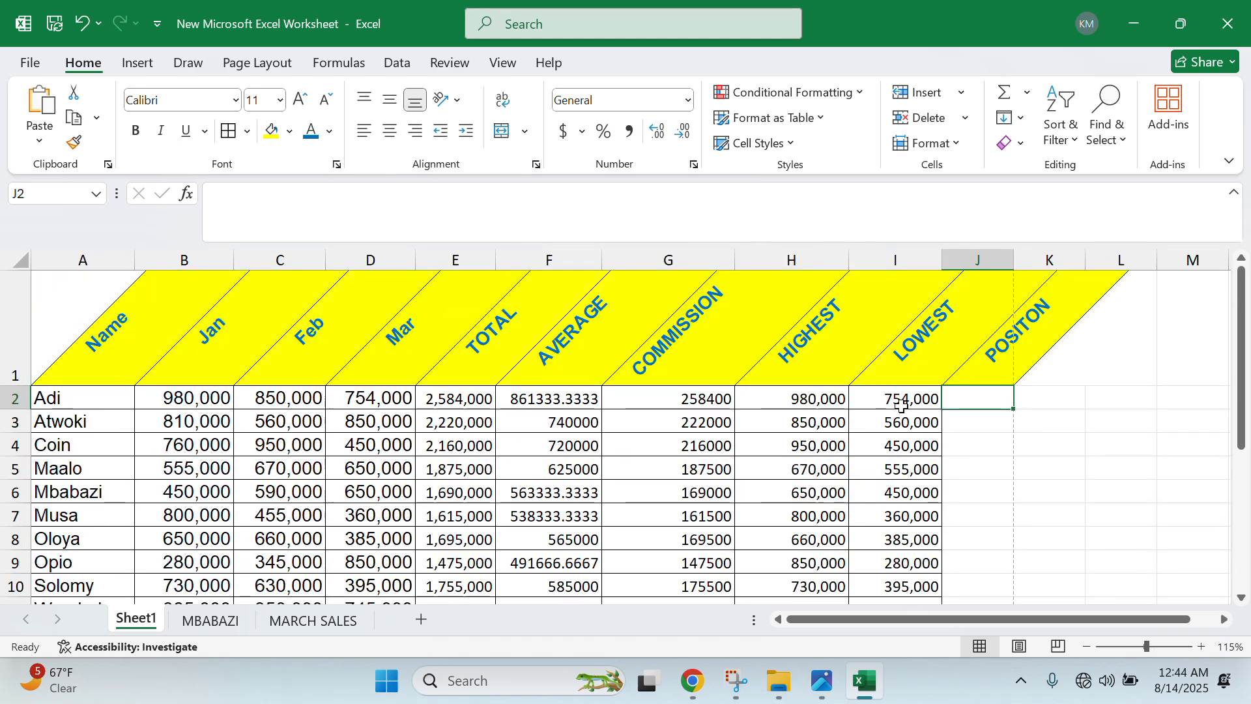
{"action": "scroll", "coordinate": [901, 406], "scroll_direction": "down", "scroll_amount": 1, "text": "ctrl"}
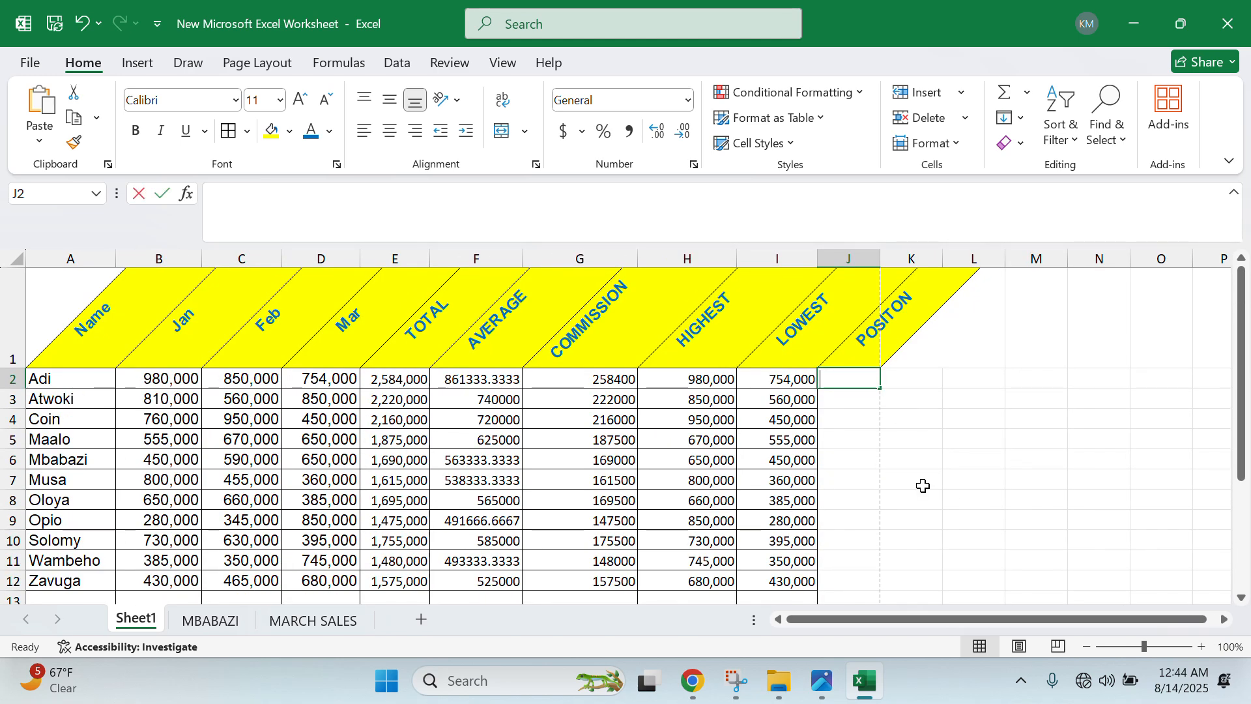
- Enter =RANK(F2,$F$2:$F$12,1) in J2 to rank averages in ascending order
{"action": "type", "text": "=RANK"}
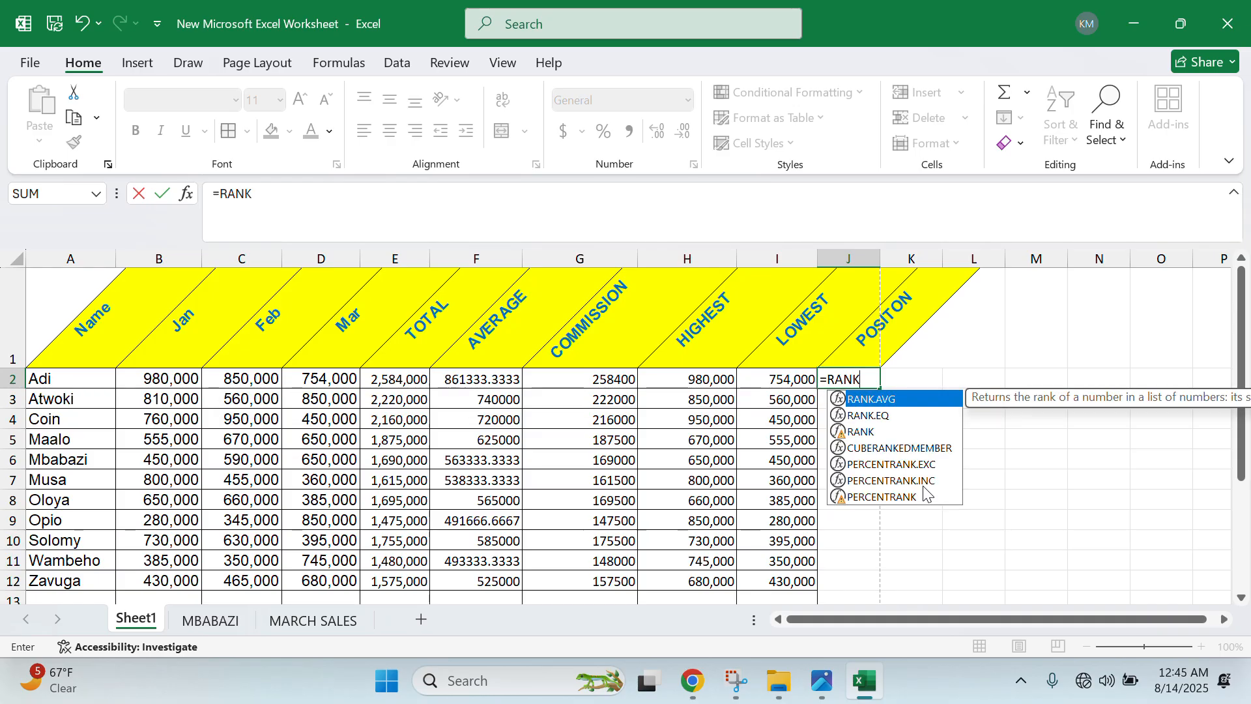
{"action": "type", "text": "("}
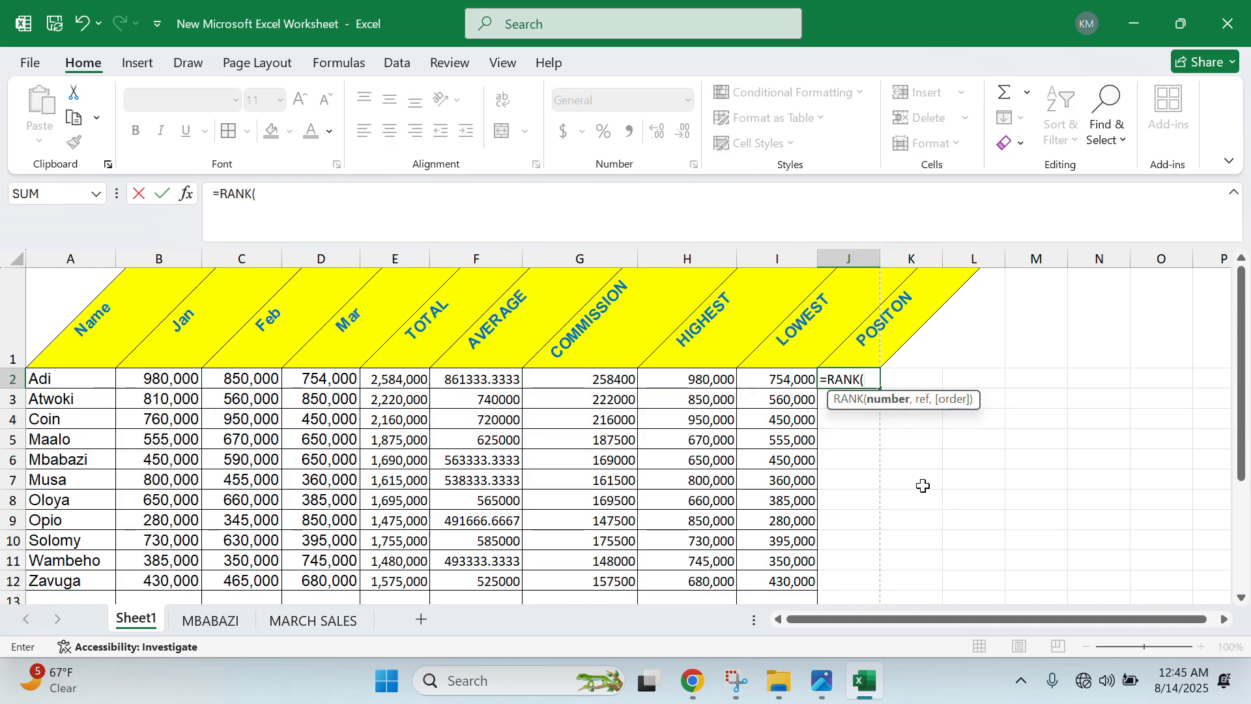
{"action": "left_click", "coordinate": [477, 376]}
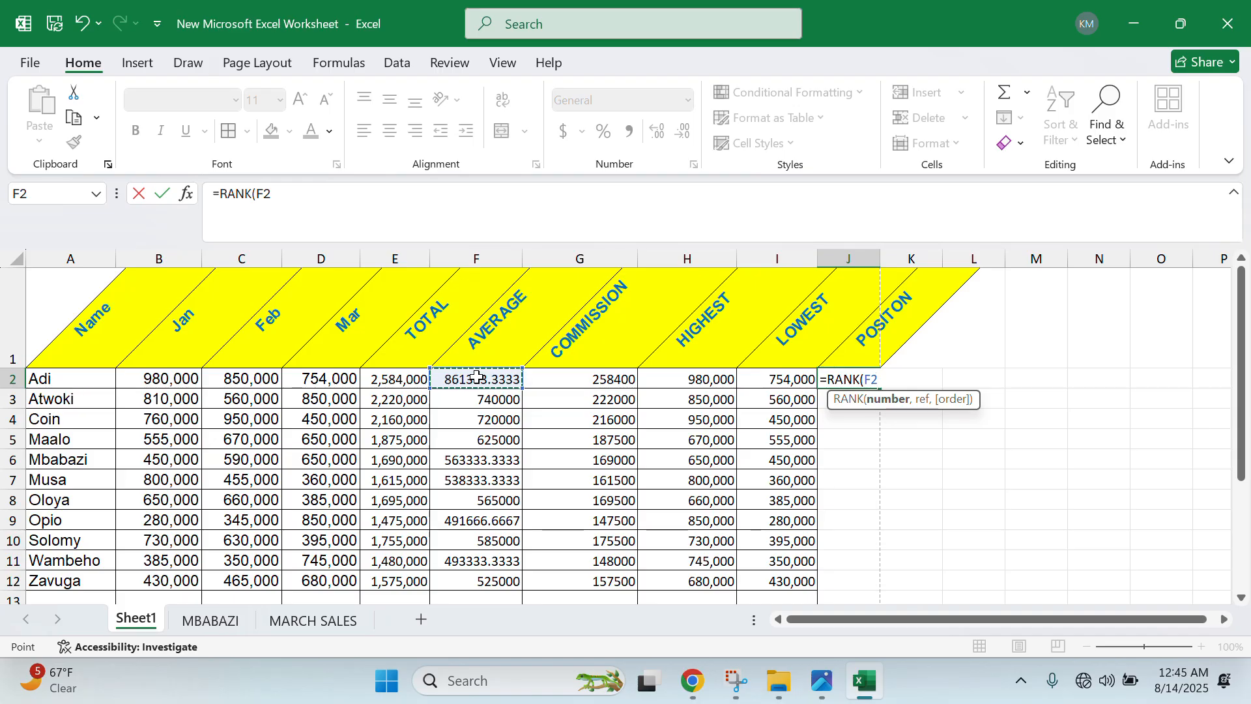
{"action": "type", "text": ","}
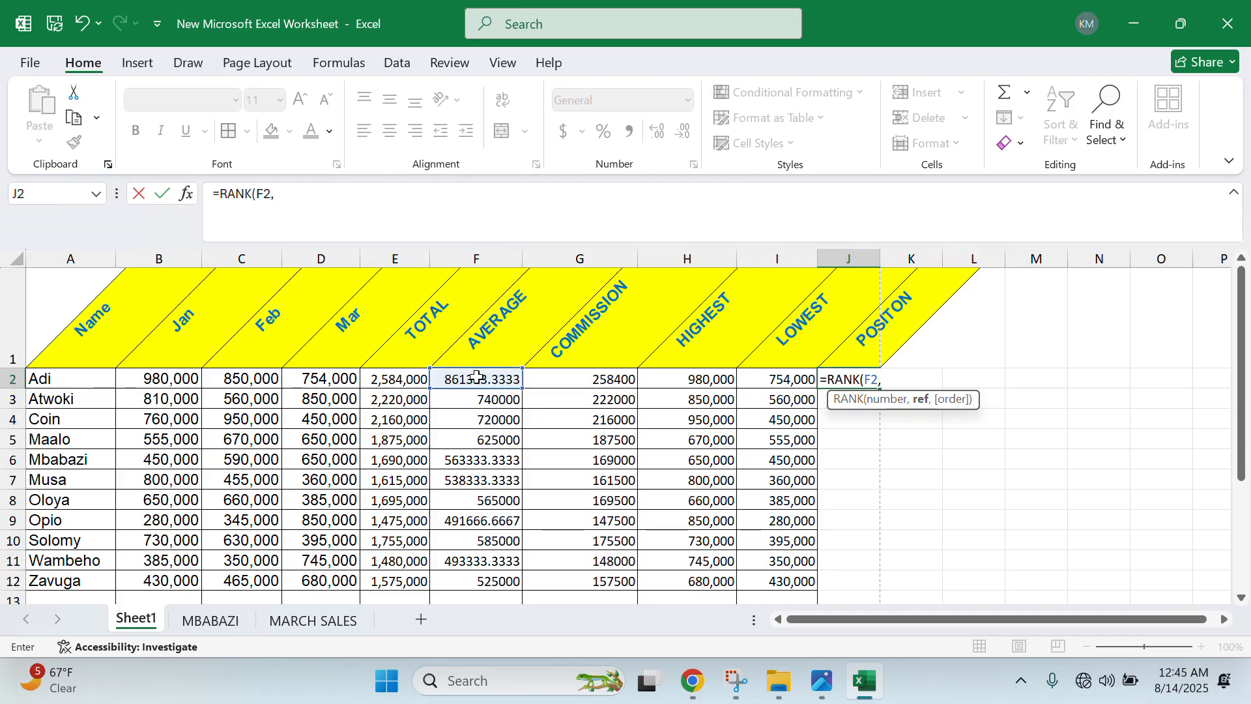
{"action": "left_click", "coordinate": [477, 377]}
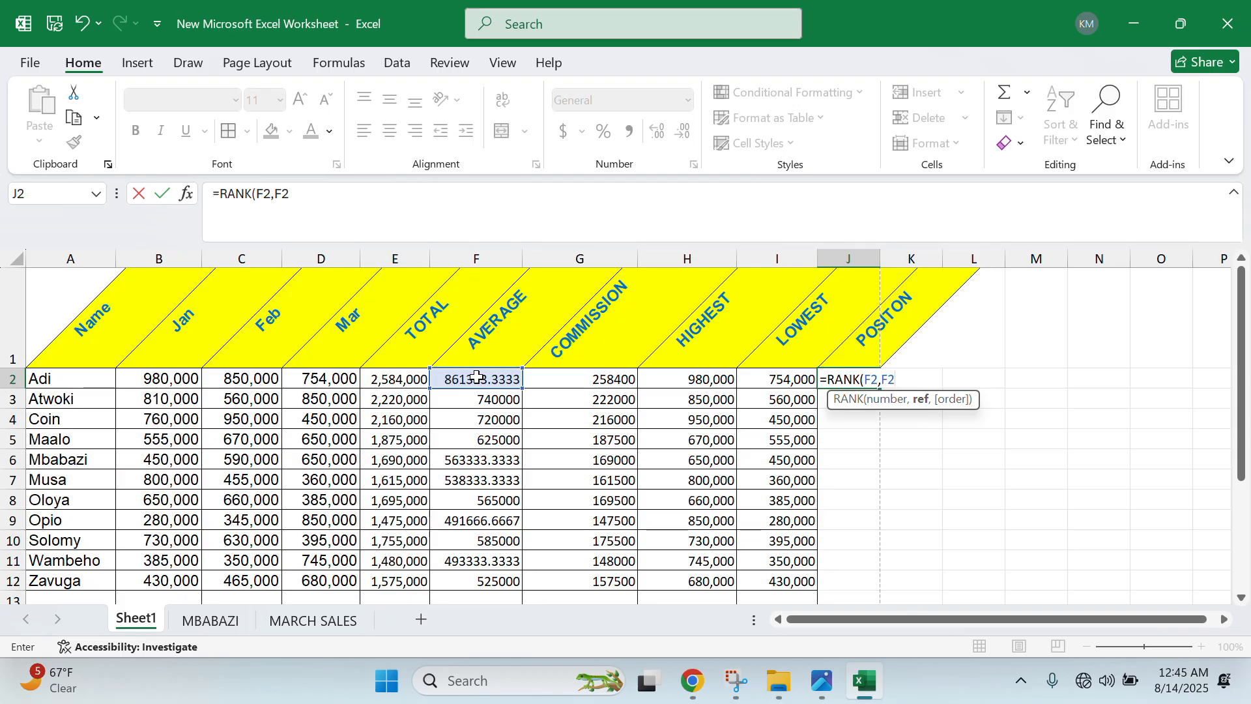
{"action": "key", "text": "F4"}
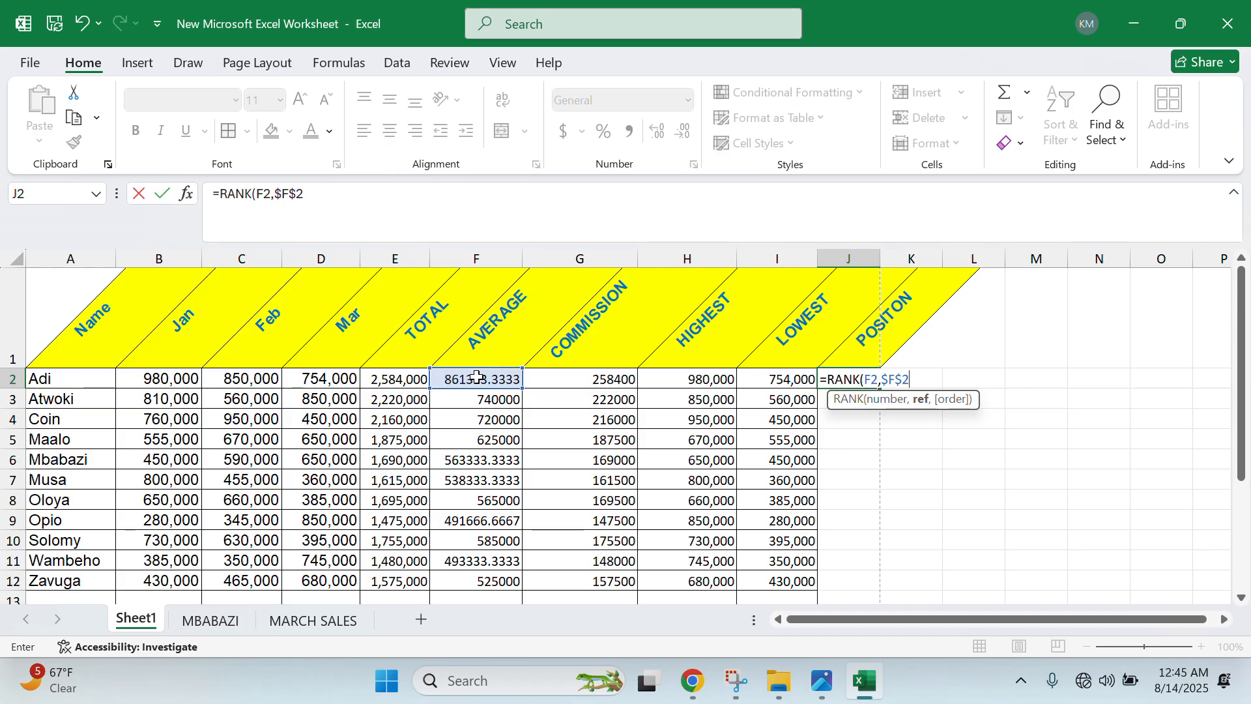
{"action": "type", "text": ":"}
{"action": "left_click", "coordinate": [488, 583]}
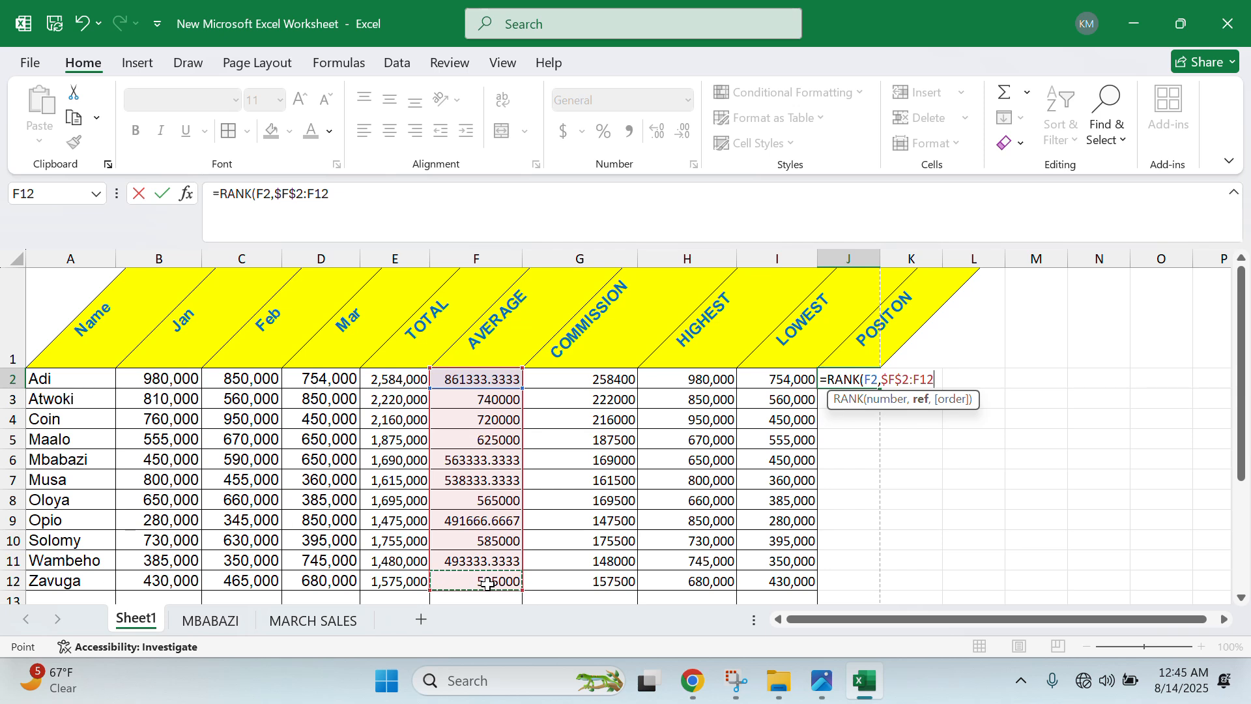
{"action": "key", "text": "F4"}
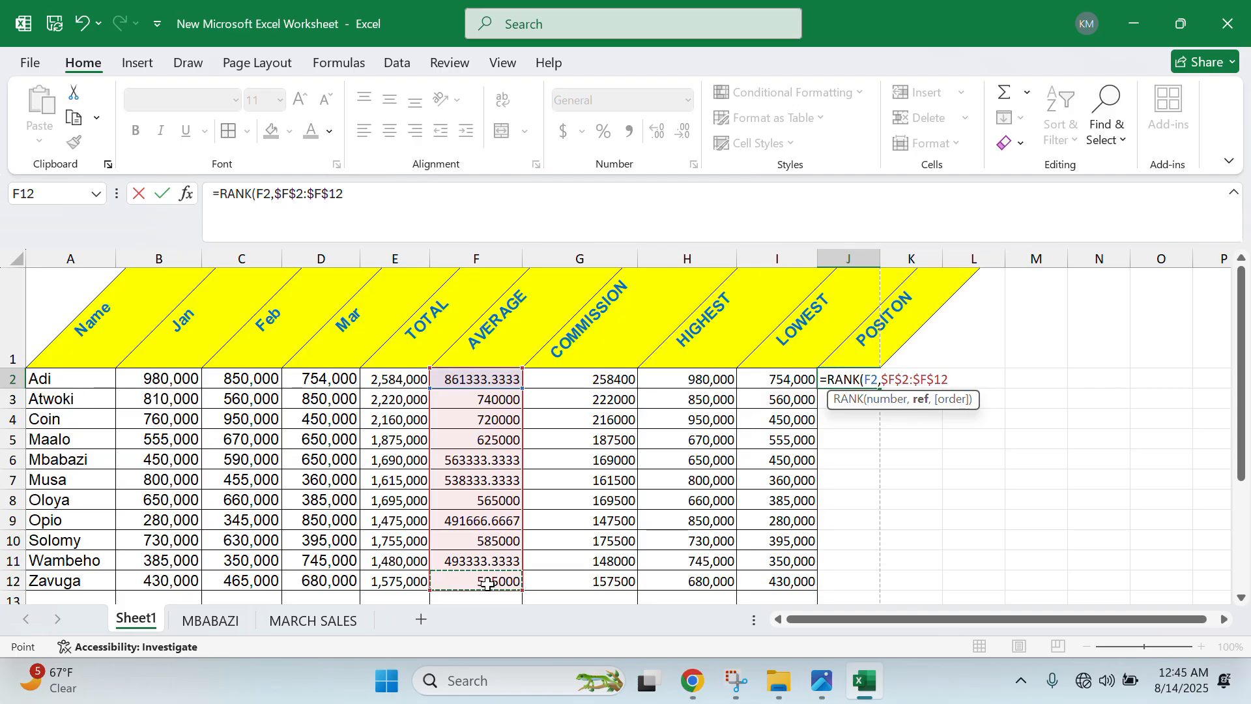
{"action": "type", "text": ",1"}
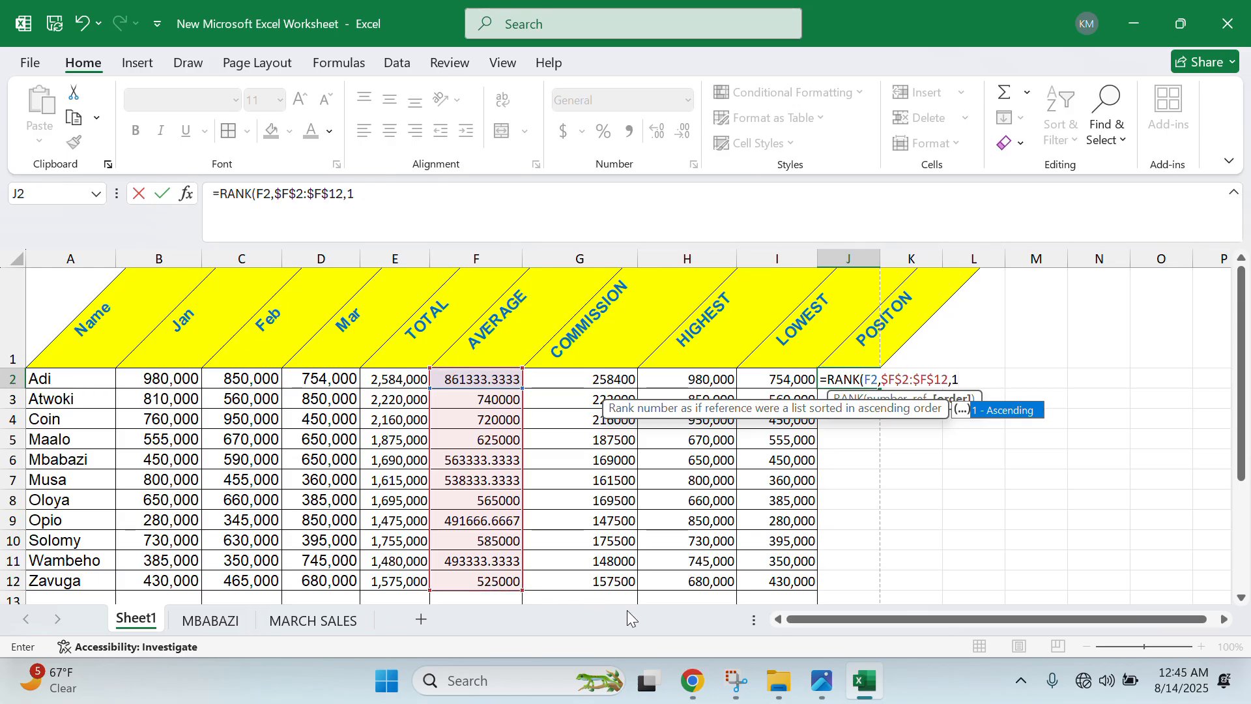
{"action": "type", "text": ")"}
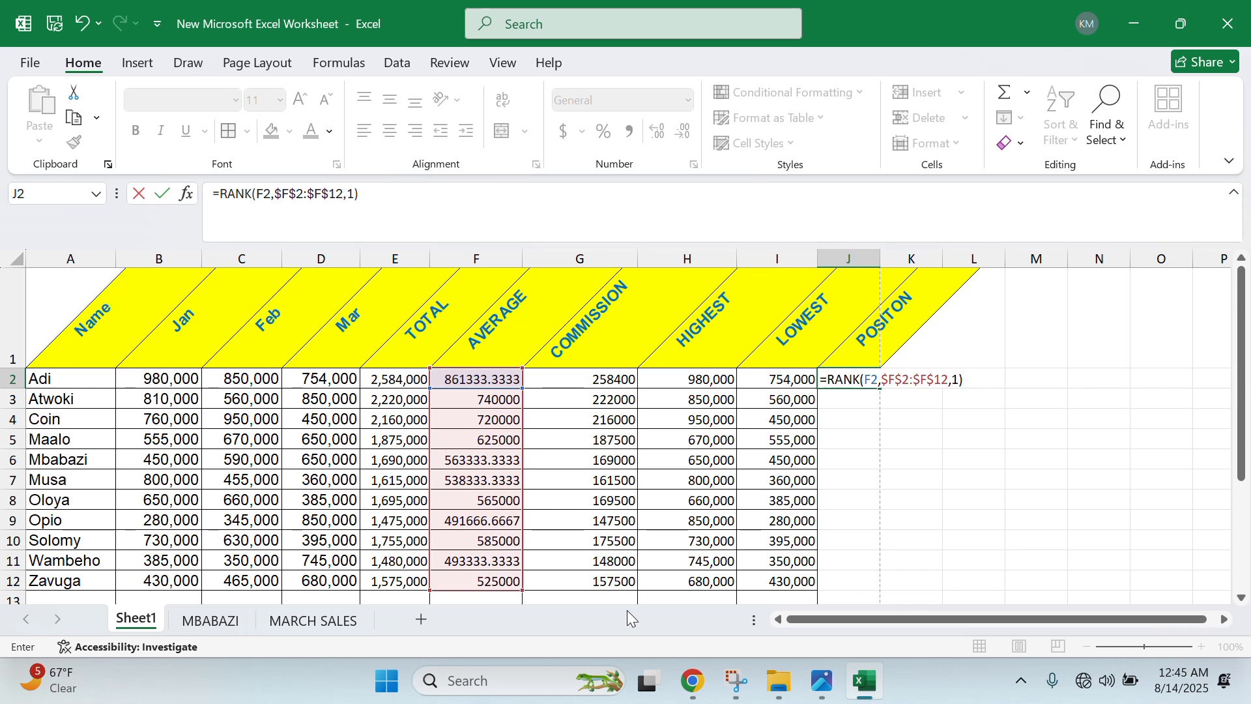
{"action": "key", "text": "Return"}
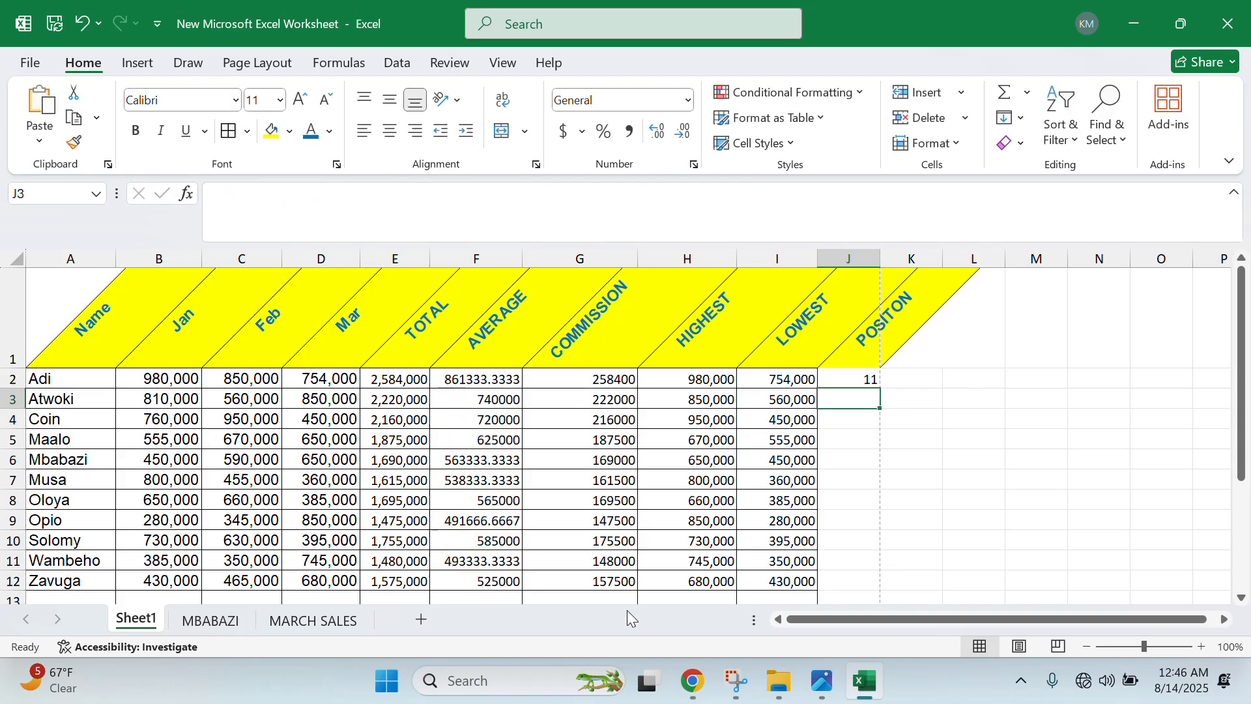
- Copy the rank formula down to J12 and select the rank-1 vendor's row
{"action": "left_click", "coordinate": [871, 381]}
{"action": "left_click_drag", "start_coordinate": [874, 391], "coordinate": [857, 480]}
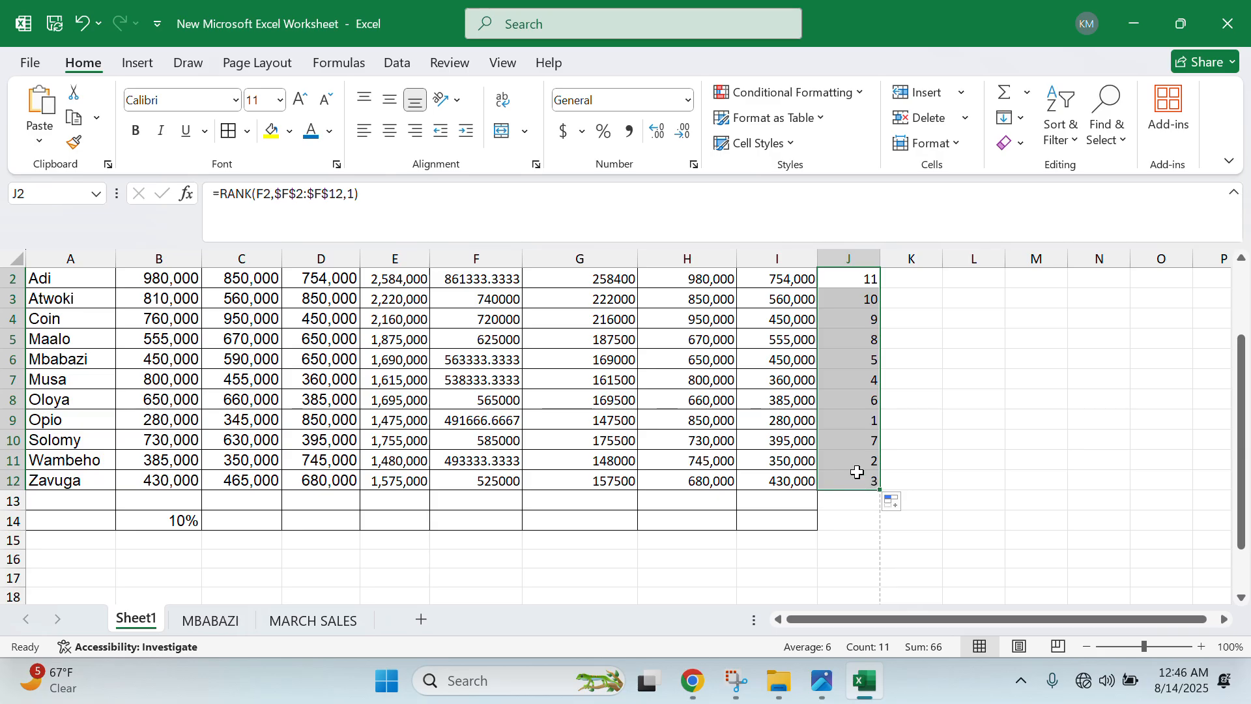
{"action": "scroll", "coordinate": [841, 472], "scroll_direction": "up", "scroll_amount": 1}
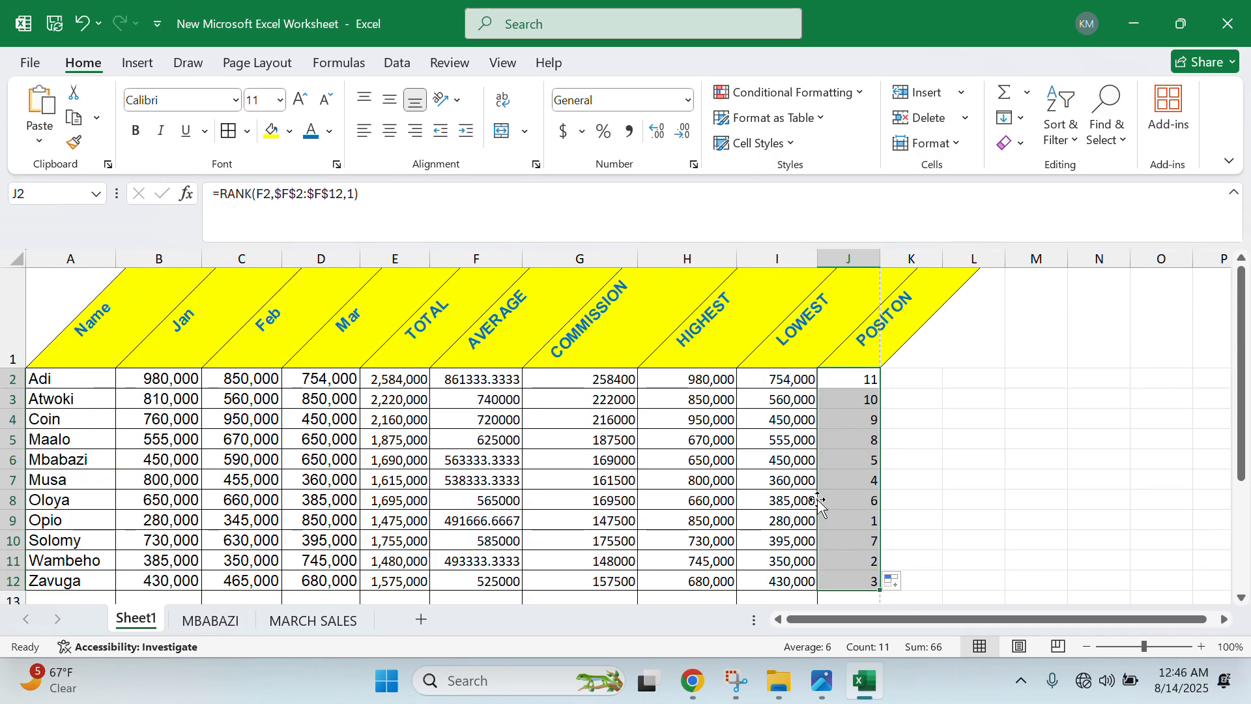
{"action": "left_click_drag", "start_coordinate": [849, 519], "coordinate": [5, 519]}
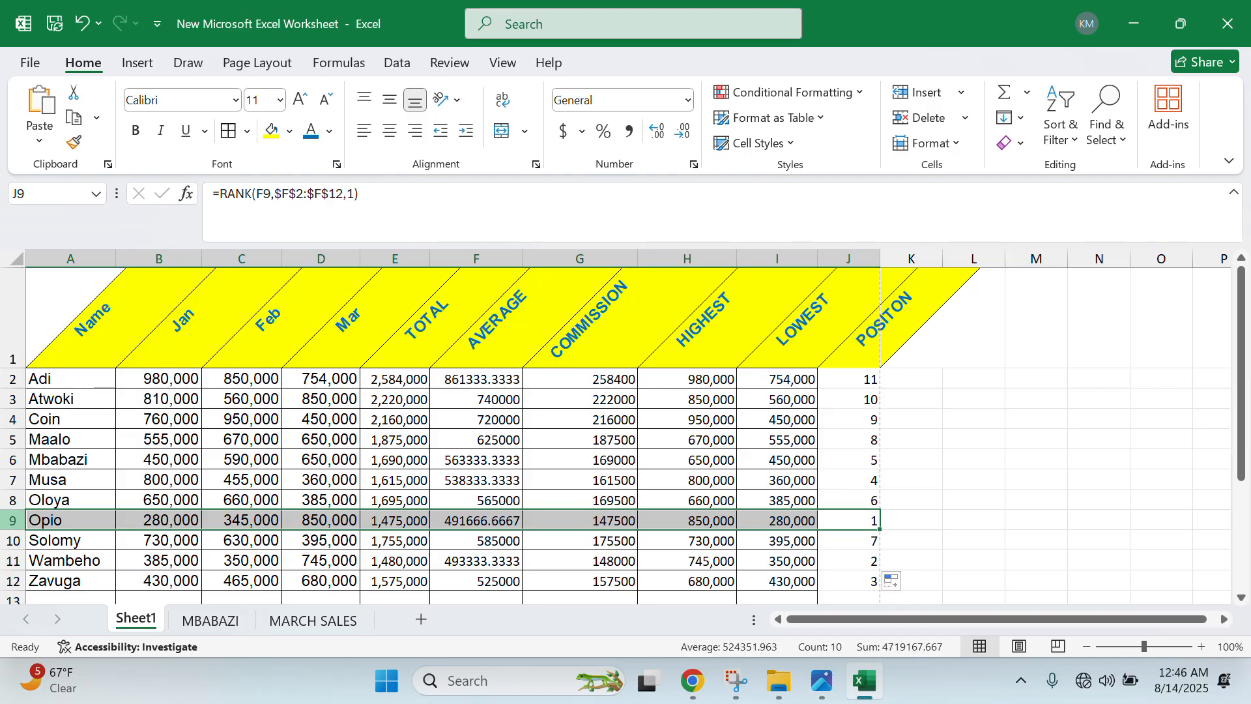
- Fill the position-1 vendor's row A9:J9 green, then recheck the instructions photo
{"action": "left_click", "coordinate": [290, 132]}
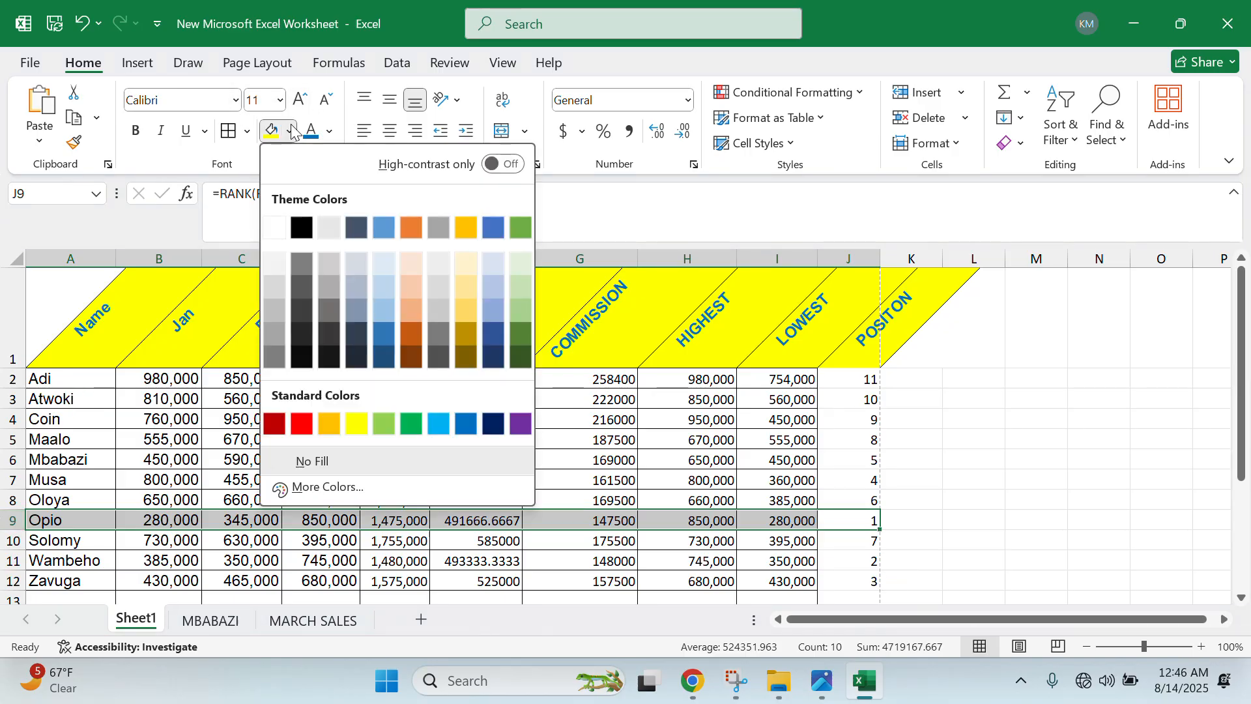
{"action": "left_click", "coordinate": [521, 309]}
{"action": "left_click", "coordinate": [581, 440]}
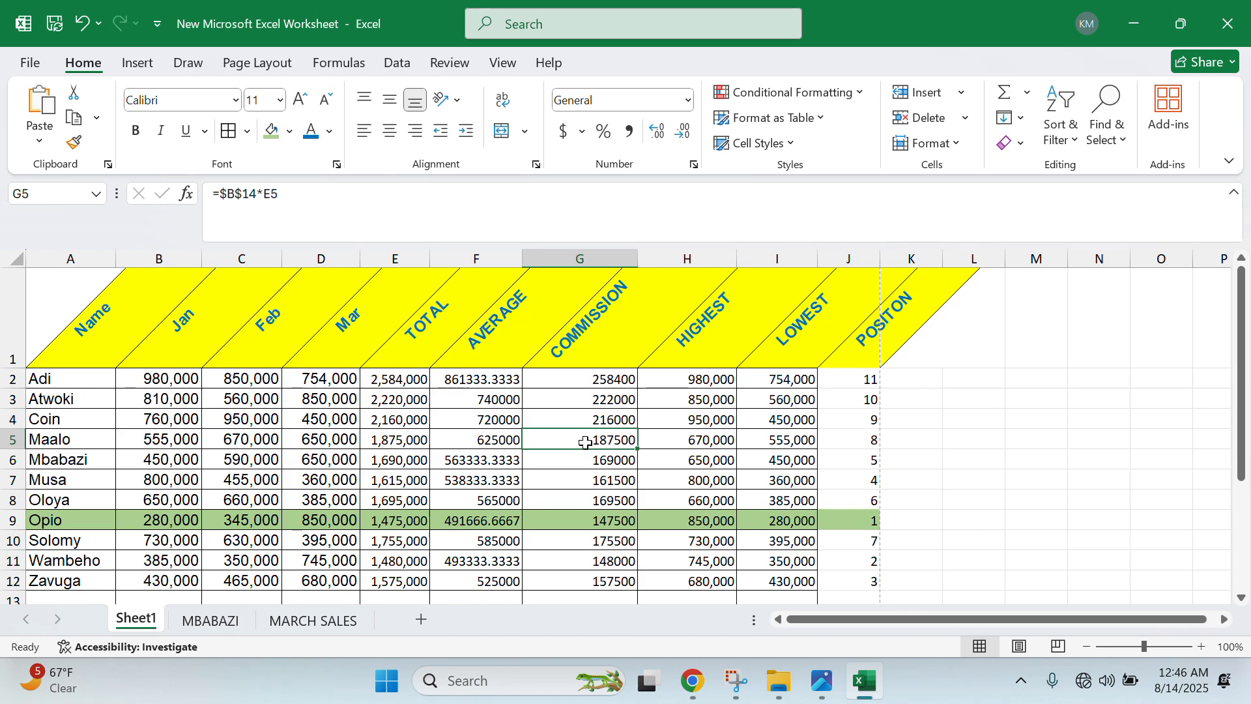
{"action": "left_click", "coordinate": [814, 685]}
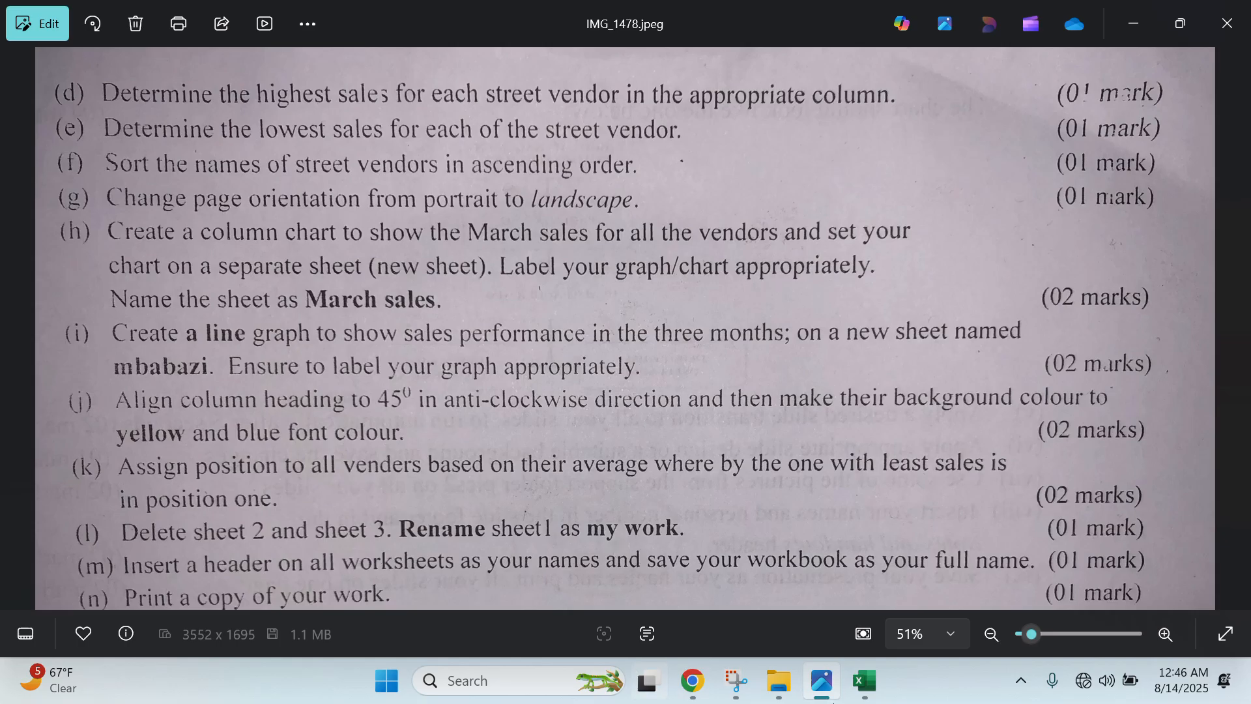
{"action": "left_click", "coordinate": [865, 680]}
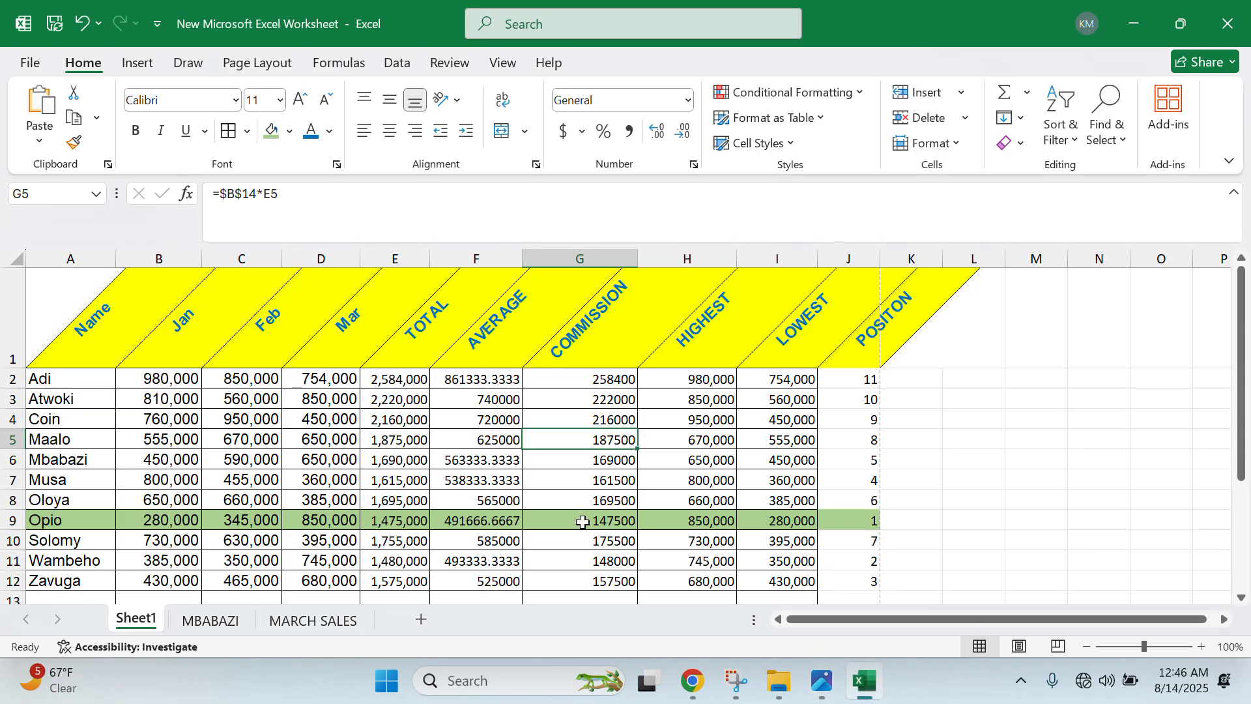
- Delete the MBABAZI chart sheet
{"action": "left_click", "coordinate": [210, 632]}
{"action": "right_click", "coordinate": [215, 622]}
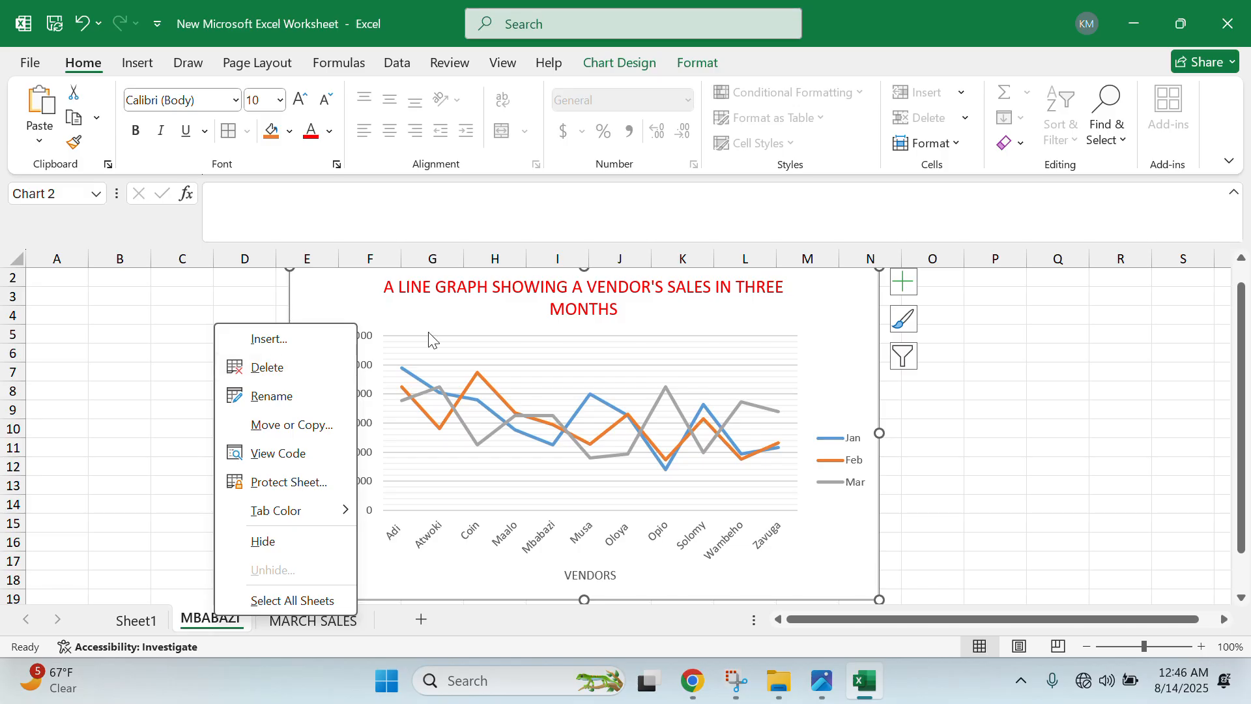
{"action": "left_click", "coordinate": [250, 368]}
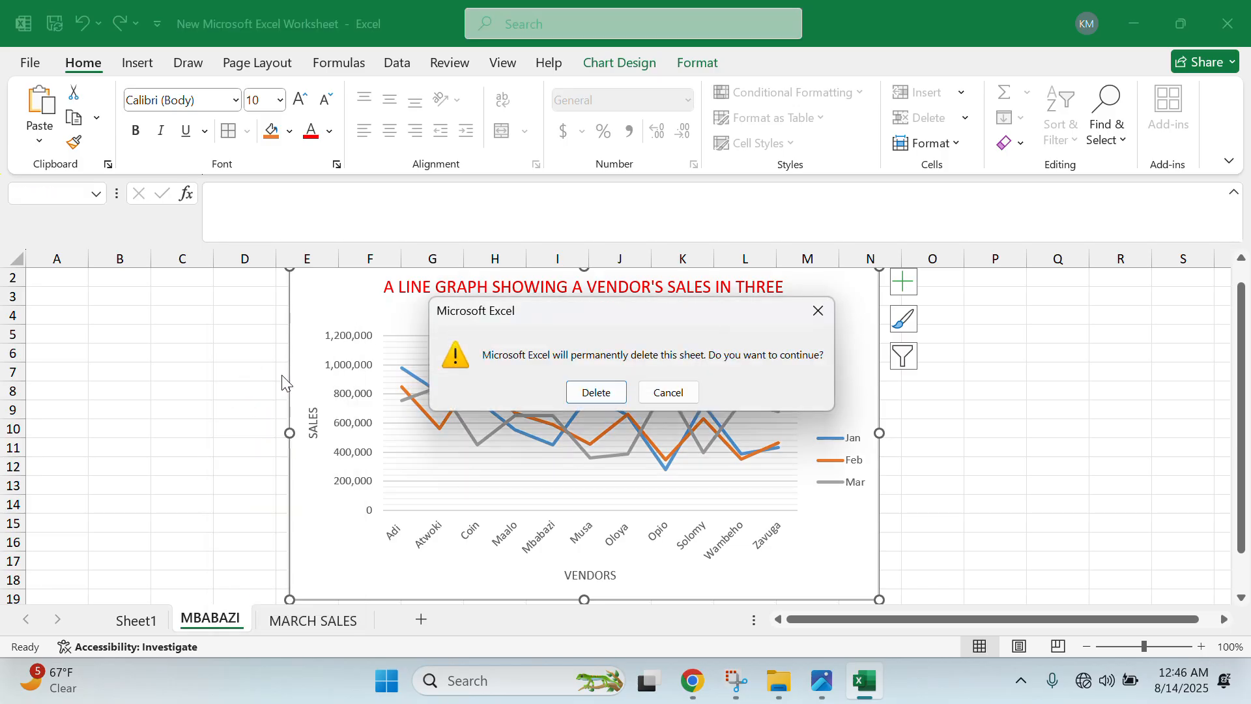
{"action": "left_click", "coordinate": [597, 393]}
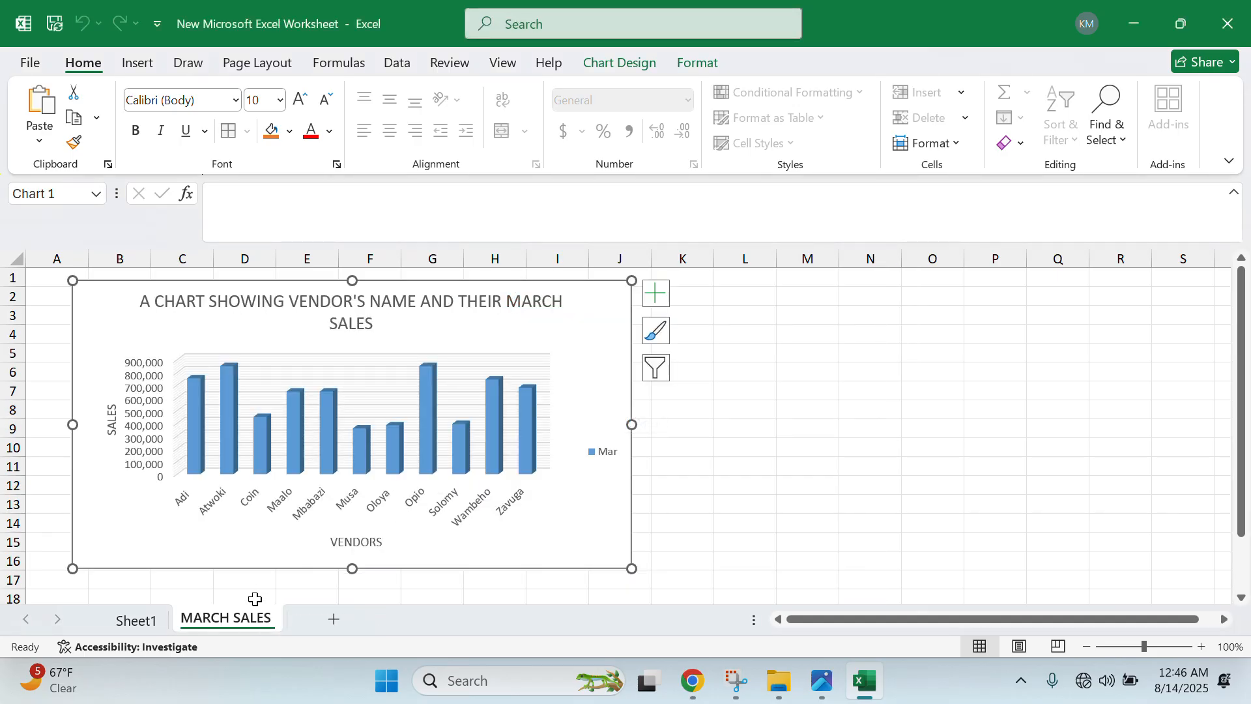
- Delete the MARCH SALES sheet
{"action": "right_click", "coordinate": [270, 613]}
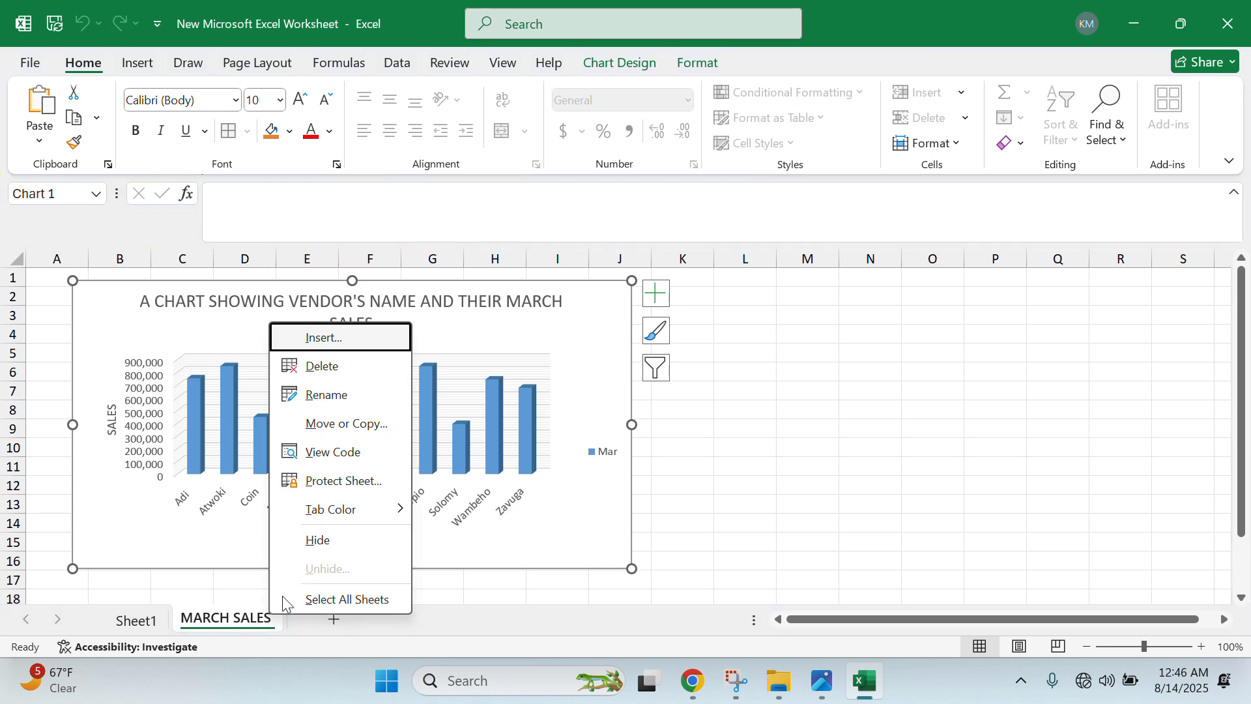
{"action": "left_click", "coordinate": [324, 366]}
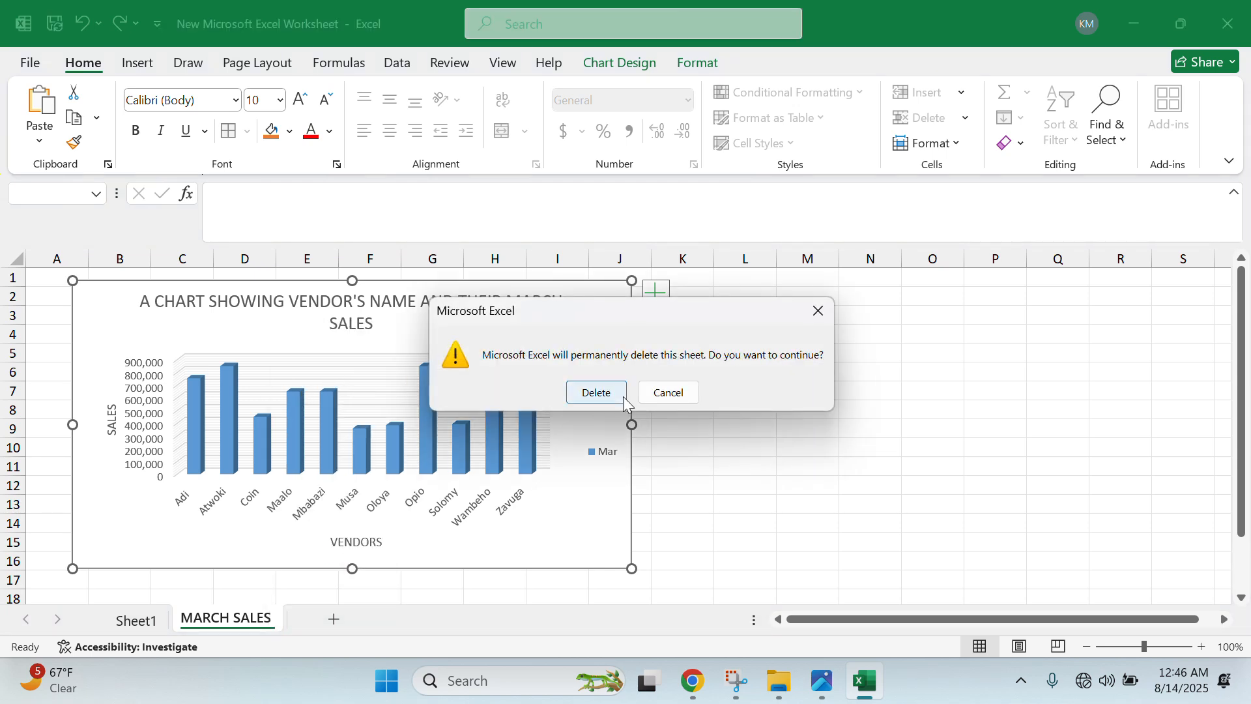
{"action": "left_click", "coordinate": [621, 394]}
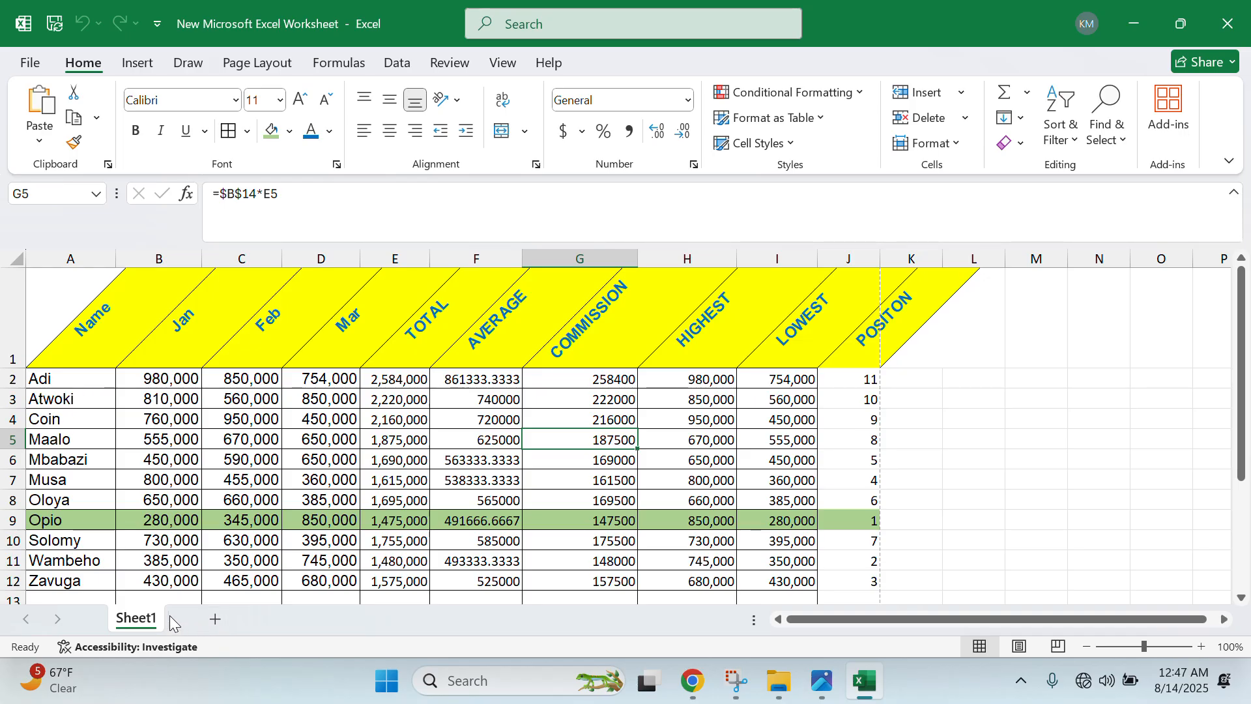
- Rename the Sheet1 tab to MY WORK, then glance at the instructions photo
{"action": "double_click", "coordinate": [140, 616]}
{"action": "type", "text": "MY WORK"}
{"action": "left_click", "coordinate": [172, 498]}
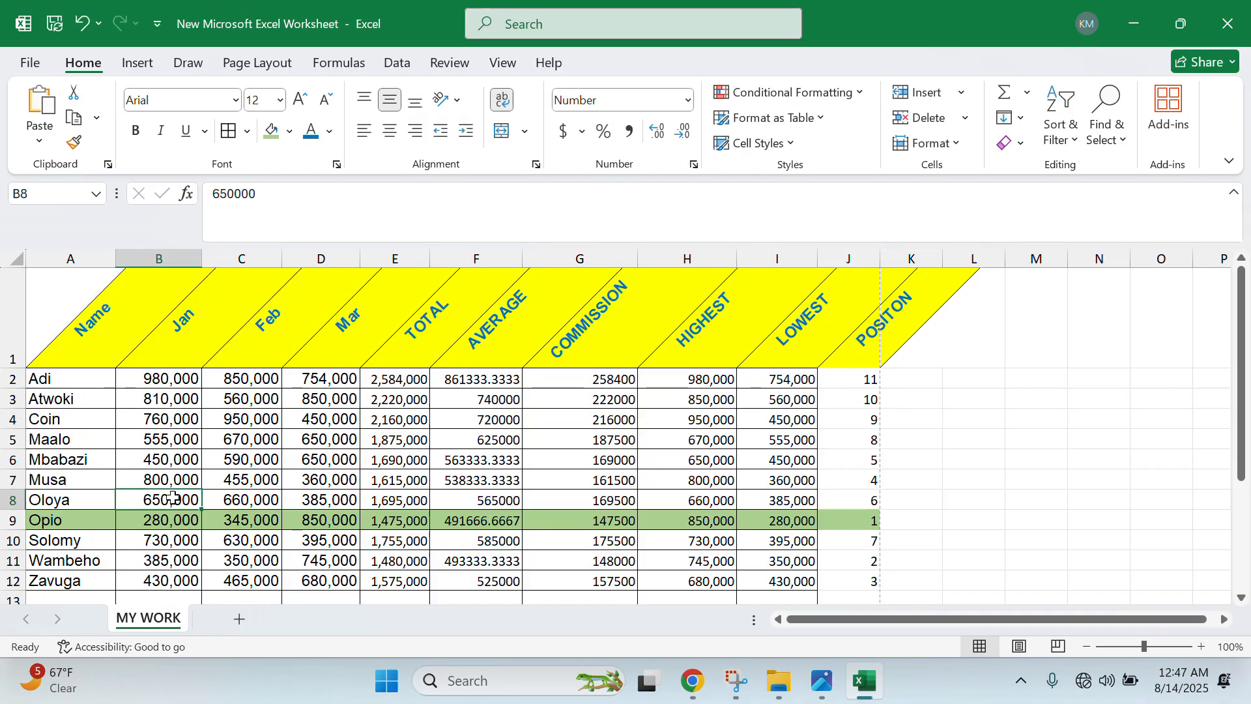
{"action": "left_click", "coordinate": [841, 694]}
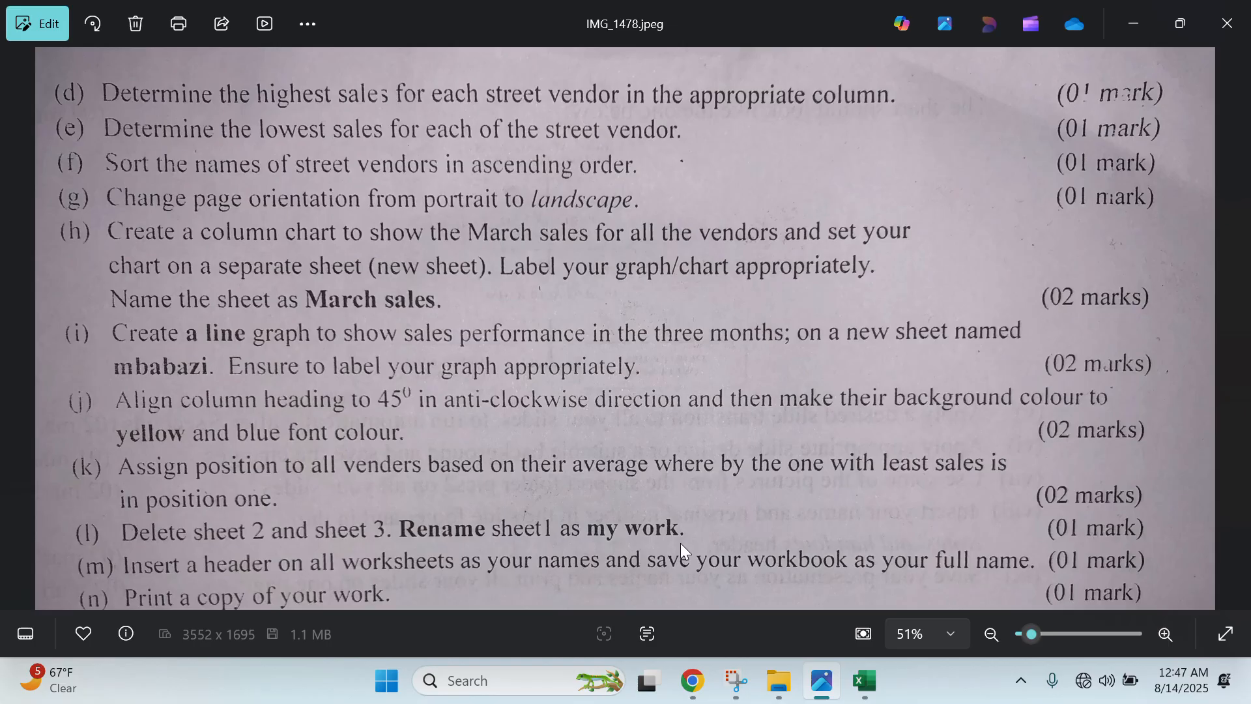
{"action": "left_click", "coordinate": [1151, 18]}
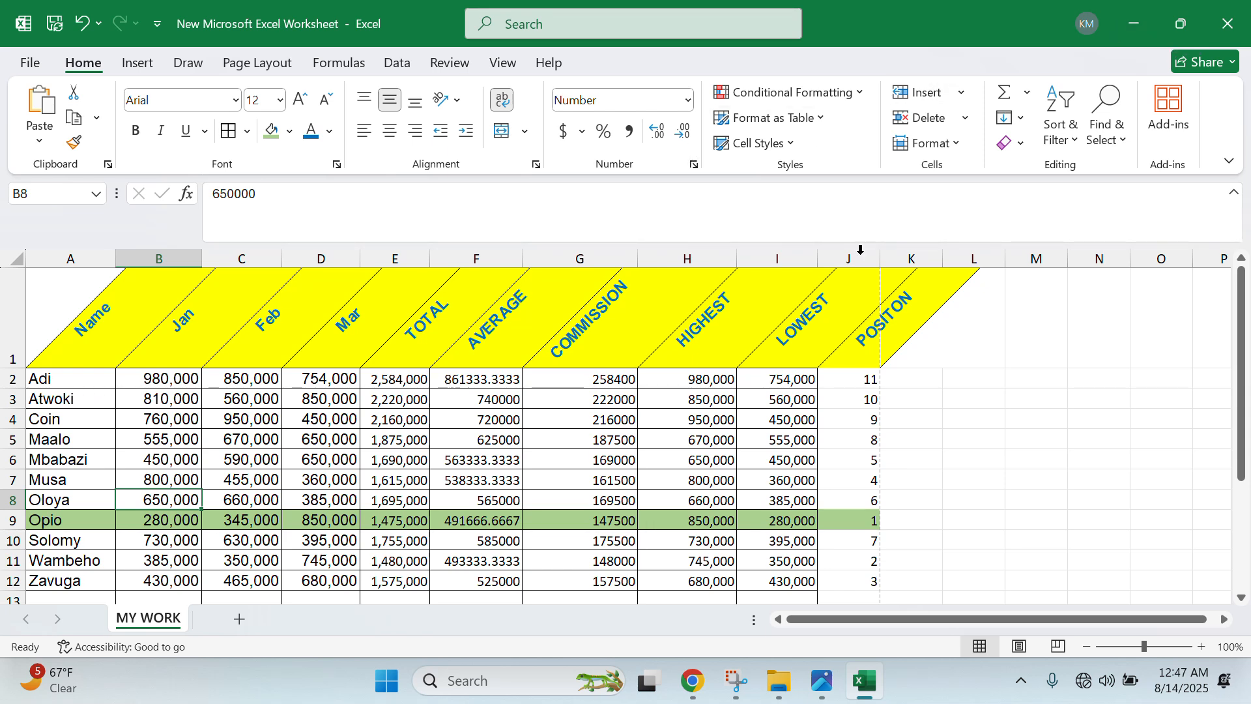
- Select the whole A1:J12 table, deselect it, then show the Insert ribbon commands
{"action": "left_click_drag", "start_coordinate": [872, 350], "coordinate": [847, 438]}
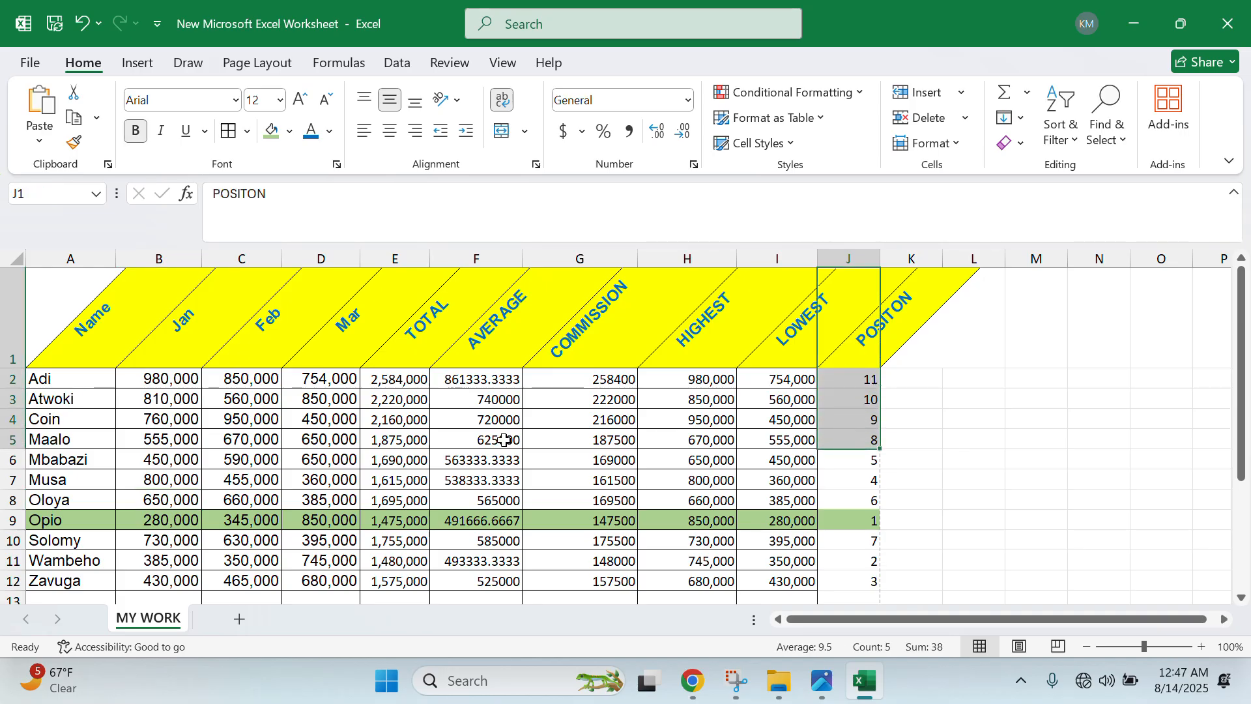
{"action": "left_click_drag", "start_coordinate": [68, 313], "coordinate": [851, 580]}
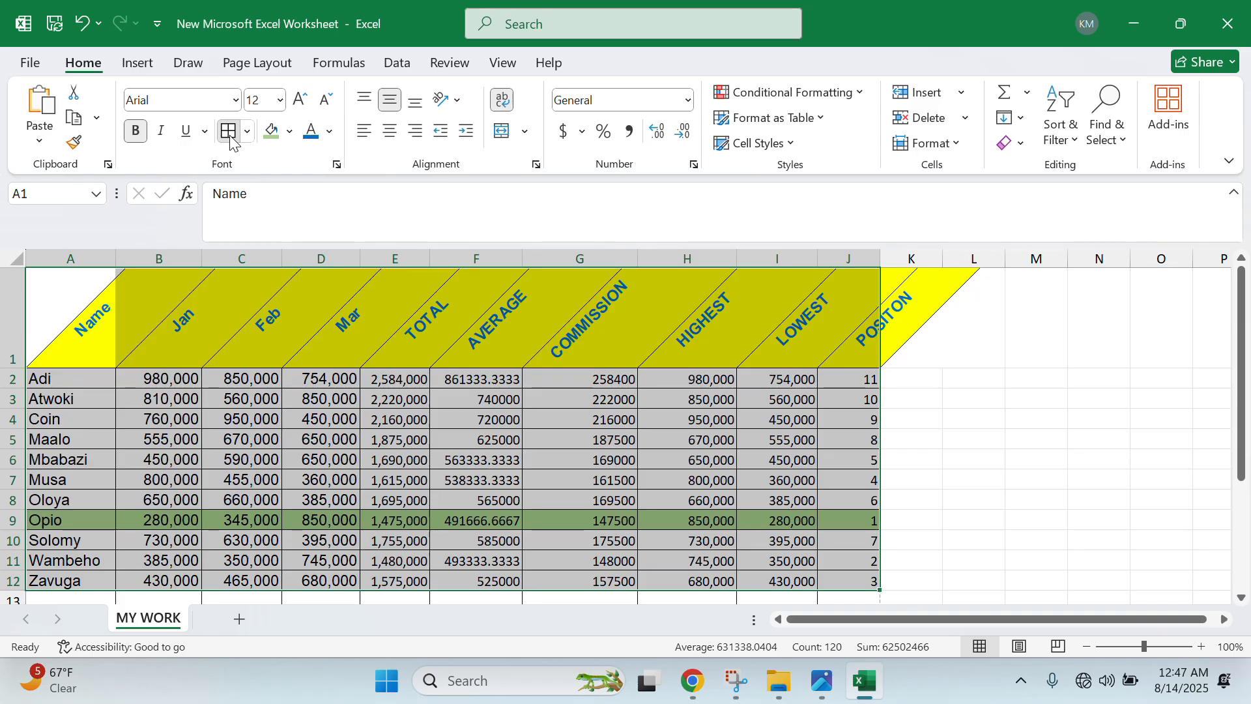
{"action": "left_click", "coordinate": [340, 323]}
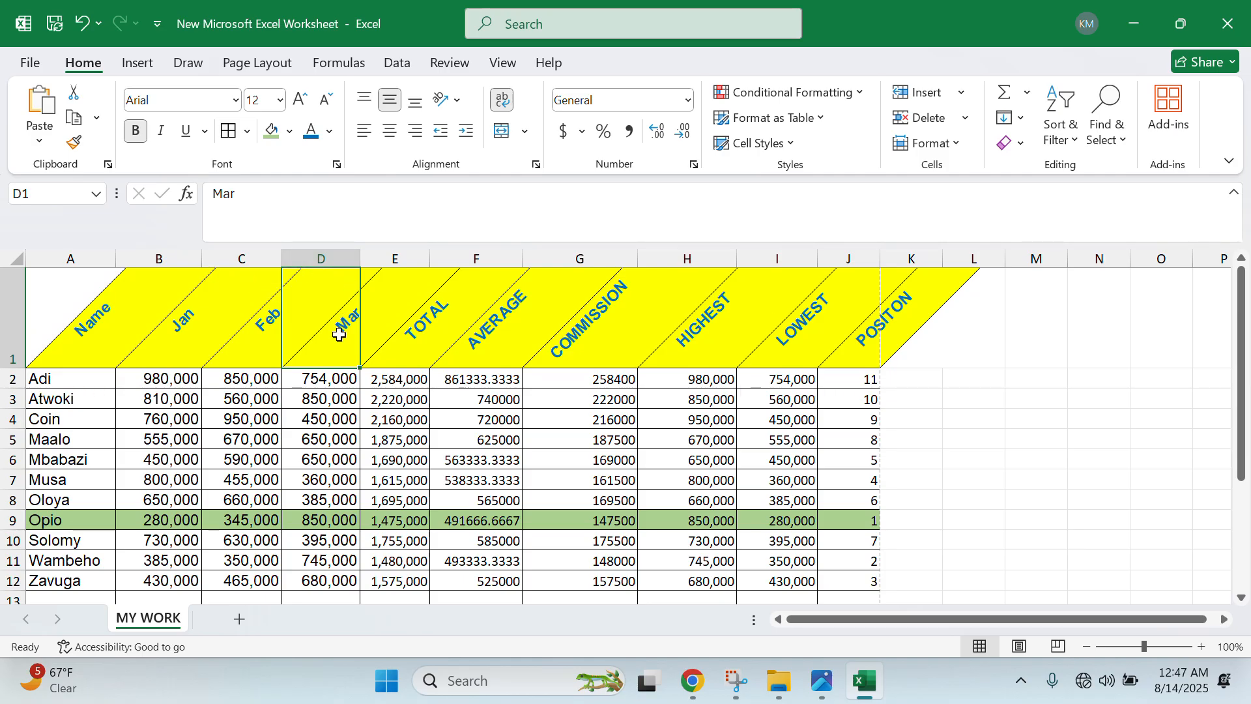
{"action": "left_click", "coordinate": [145, 63]}
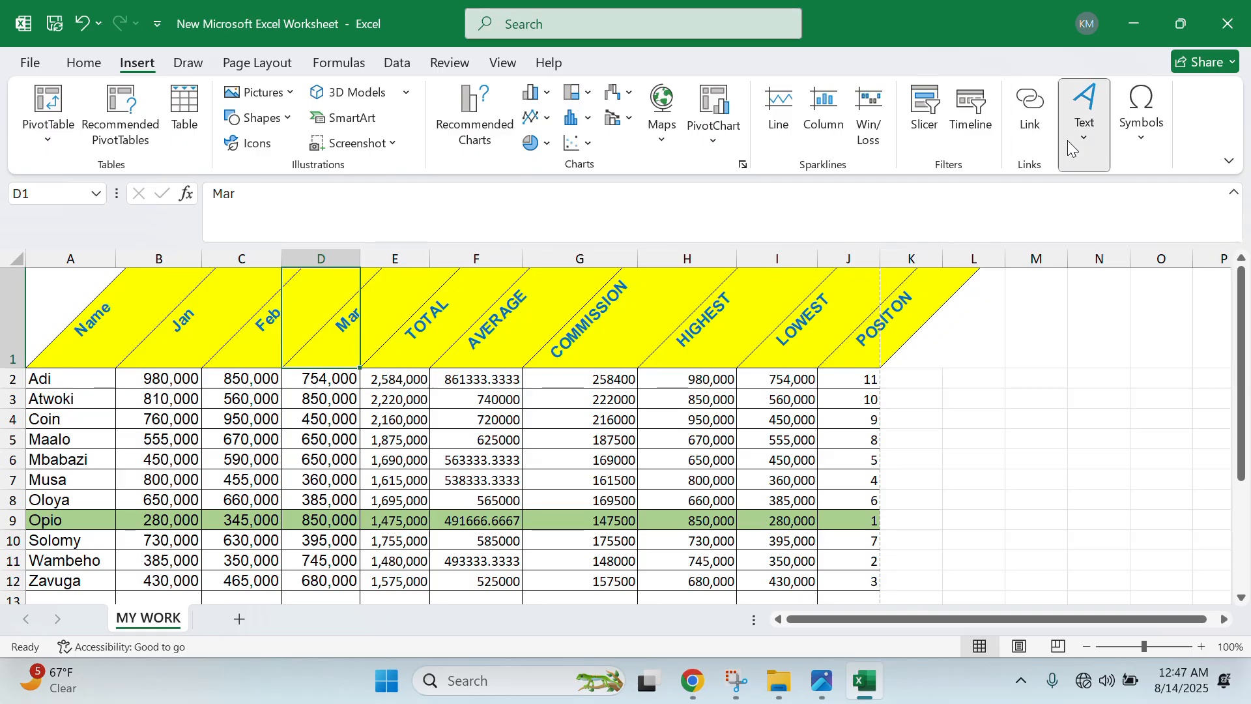
- Add a page header whose centre section reads the student's full name followed by 500
{"action": "left_click", "coordinate": [1083, 124]}
{"action": "left_click", "coordinate": [1079, 207]}
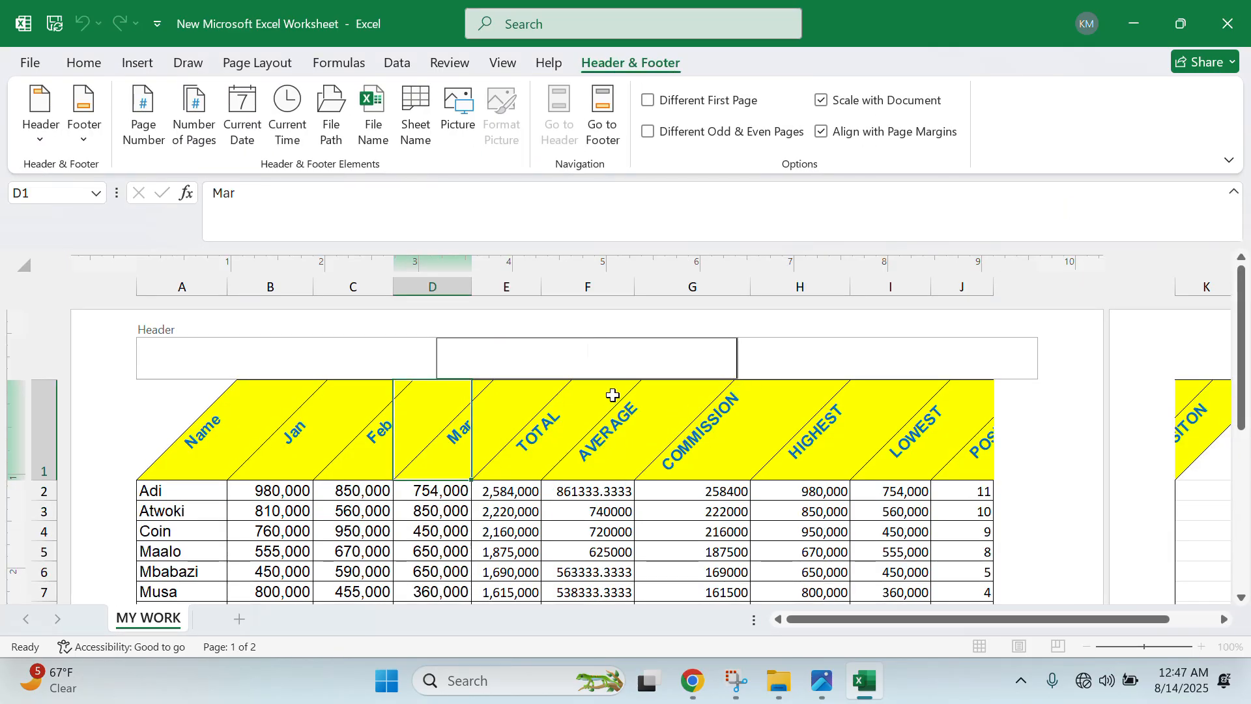
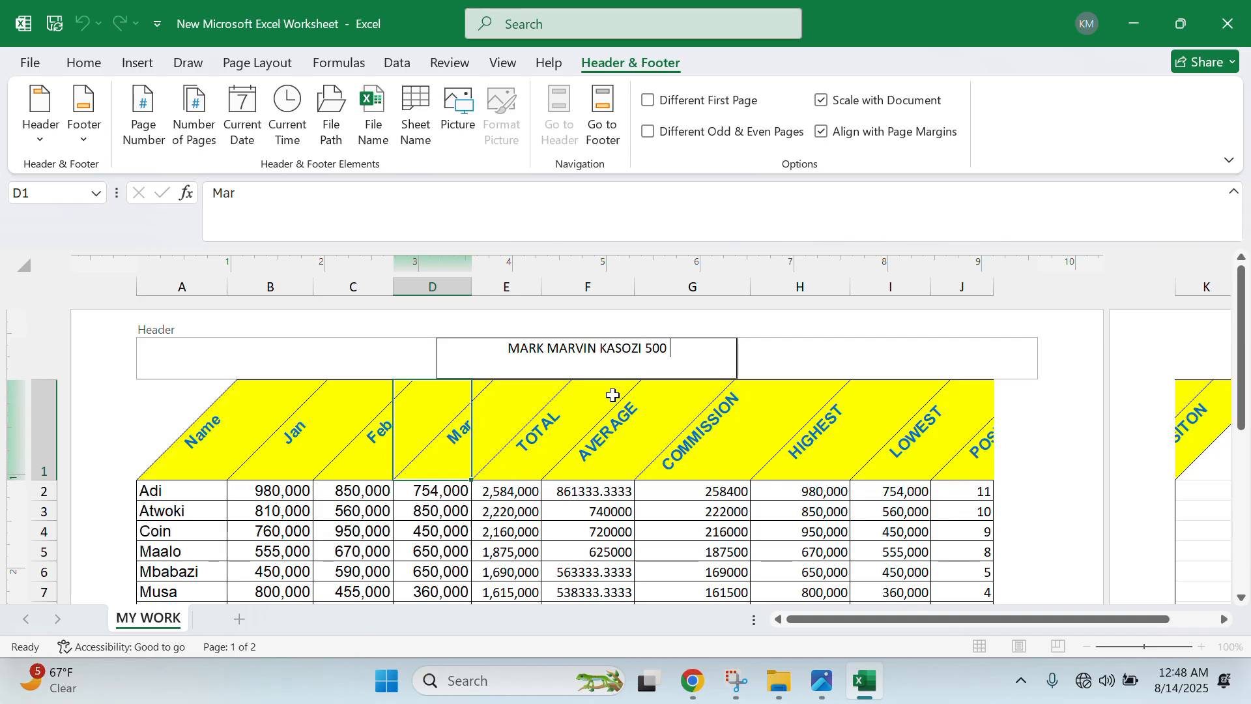
{"action": "left_click", "coordinate": [507, 425]}
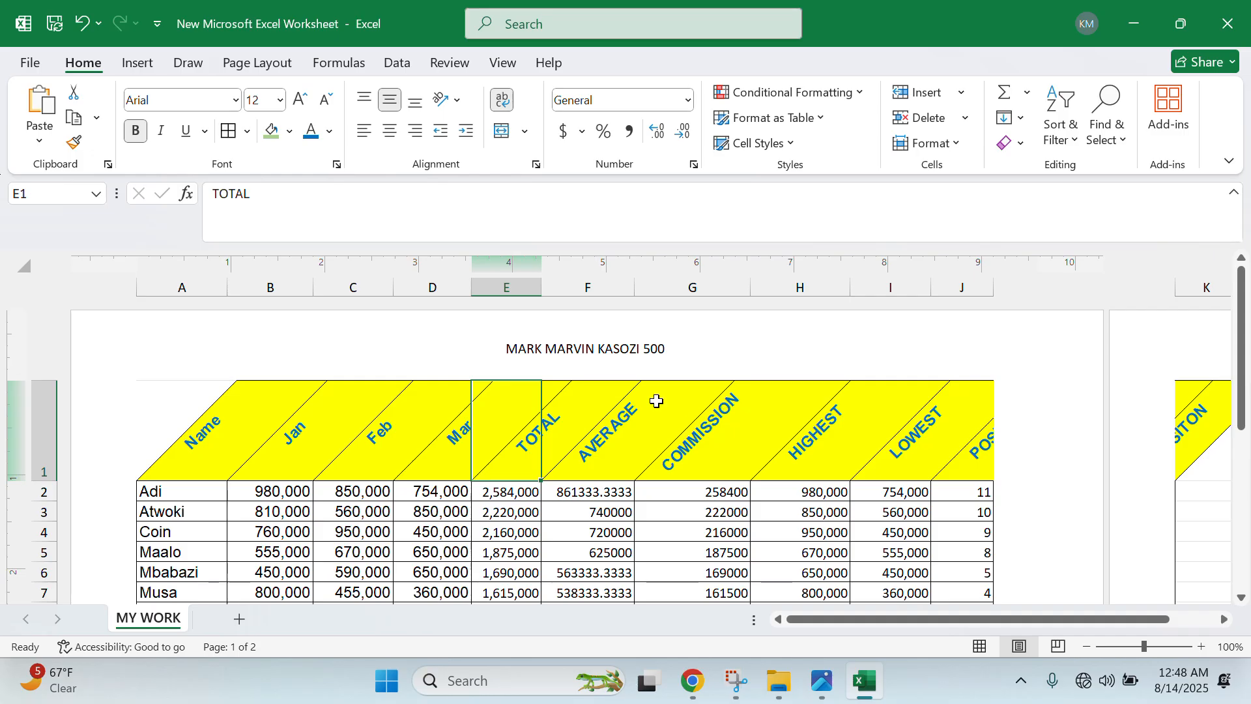
- Narrow columns A, B, C, F, G, H, I and K so the table fits one page
{"action": "scroll", "coordinate": [656, 401], "scroll_direction": "down", "scroll_amount": 3}
{"action": "scroll", "coordinate": [717, 382], "scroll_direction": "up", "scroll_amount": 3}
{"action": "scroll", "coordinate": [945, 469], "scroll_direction": "down", "scroll_amount": 3}
{"action": "scroll", "coordinate": [1030, 495], "scroll_direction": "up", "scroll_amount": 3}
{"action": "scroll", "coordinate": [1202, 464], "scroll_direction": "down", "scroll_amount": 3}
{"action": "scroll", "coordinate": [1201, 461], "scroll_direction": "up", "scroll_amount": 2}
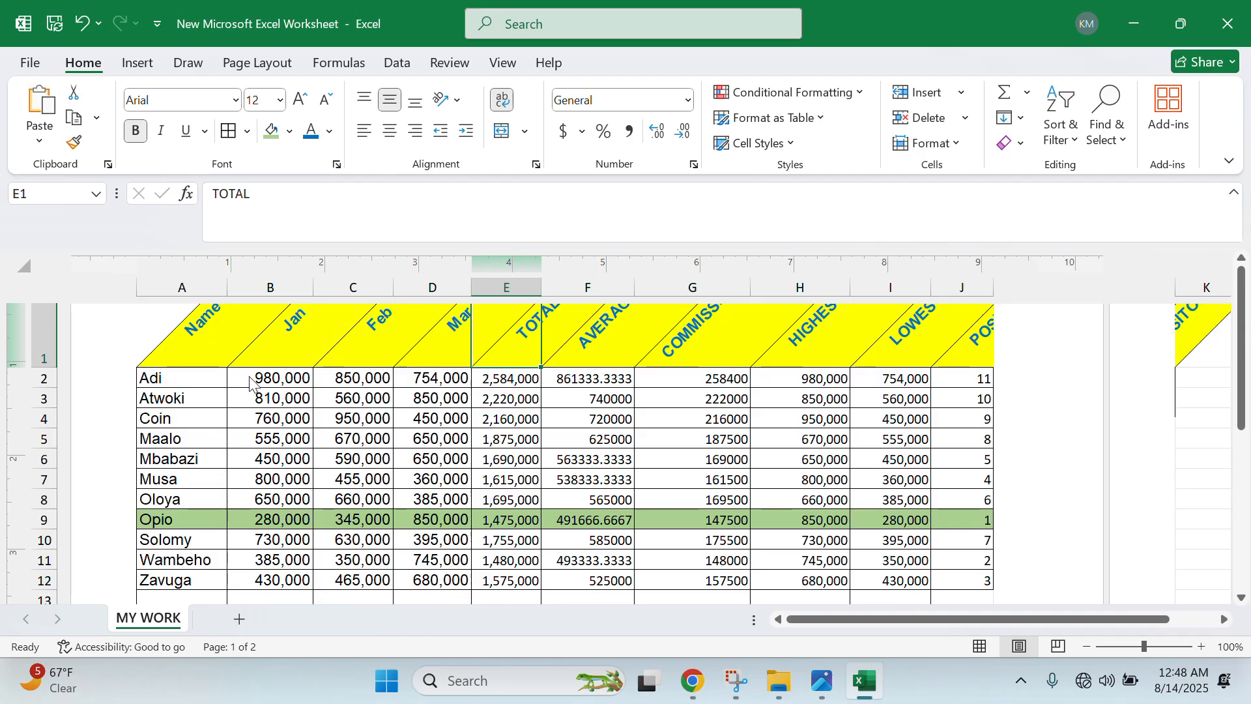
{"action": "left_click_drag", "start_coordinate": [229, 291], "coordinate": [218, 291]}
{"action": "left_click_drag", "start_coordinate": [304, 296], "coordinate": [287, 293]}
{"action": "left_click_drag", "start_coordinate": [364, 286], "coordinate": [360, 286]}
{"action": "left_click_drag", "start_coordinate": [437, 287], "coordinate": [426, 290]}
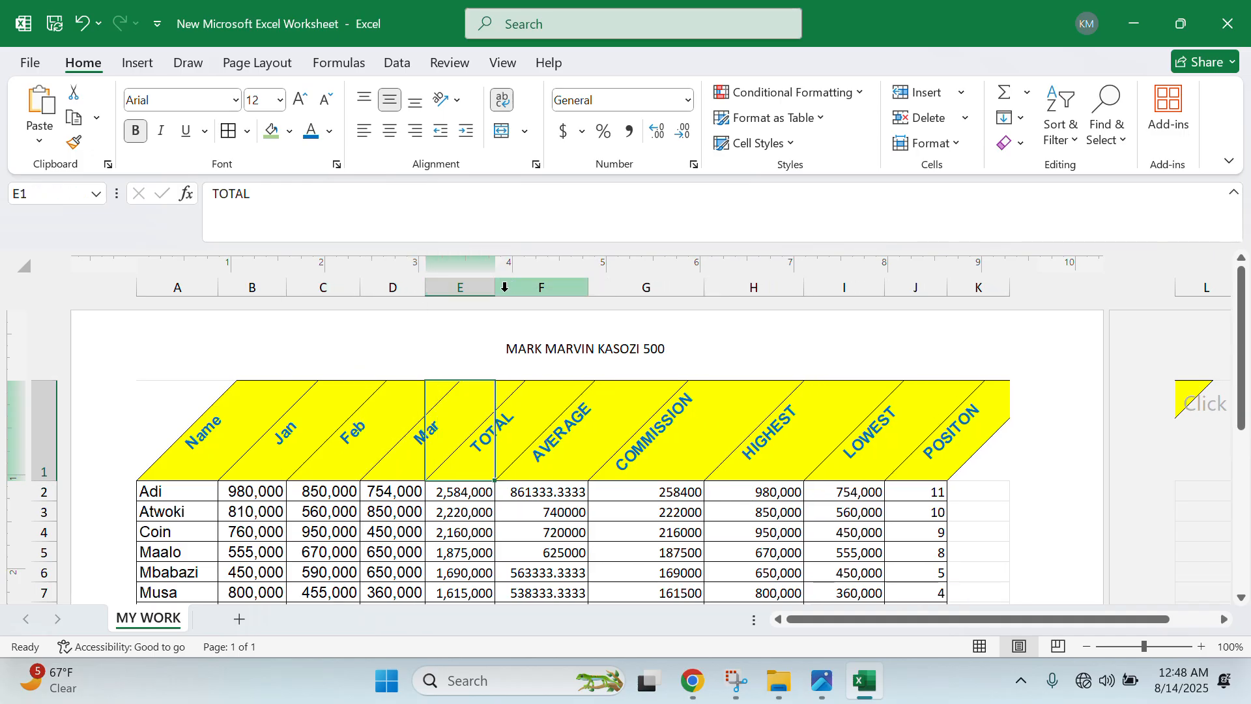
{"action": "left_click_drag", "start_coordinate": [586, 285], "coordinate": [571, 286]}
{"action": "left_click_drag", "start_coordinate": [688, 287], "coordinate": [668, 287]}
{"action": "left_click_drag", "start_coordinate": [768, 287], "coordinate": [737, 288]}
{"action": "left_click_drag", "start_coordinate": [819, 287], "coordinate": [806, 286]}
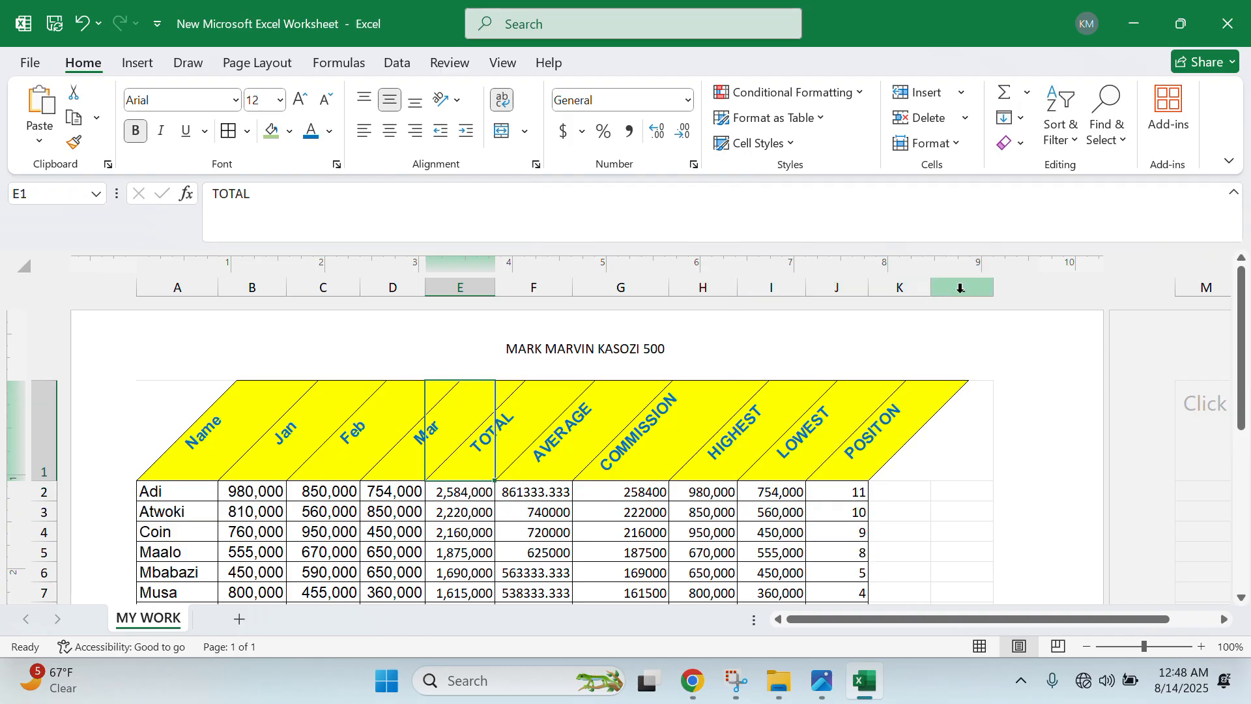
{"action": "left_click_drag", "start_coordinate": [931, 288], "coordinate": [914, 294]}
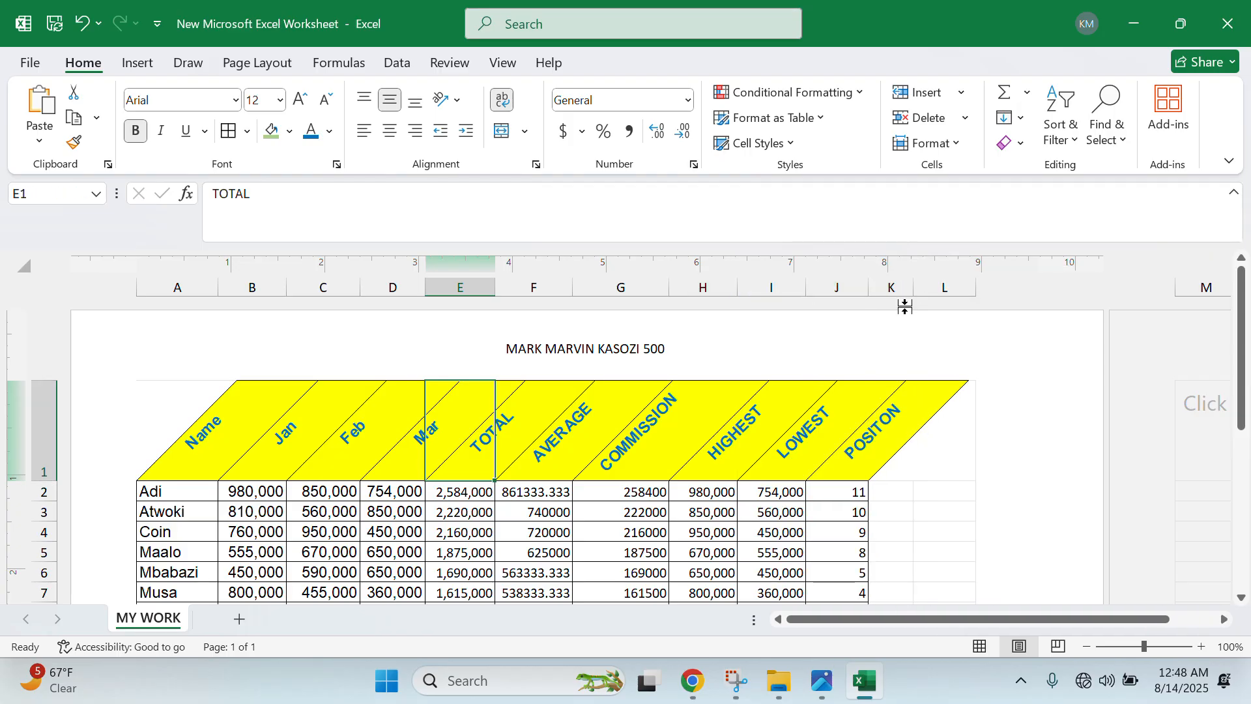
- Close Excel, saving the changes to New Microsoft Excel Worksheet.xlsx
{"action": "scroll", "coordinate": [726, 482], "scroll_direction": "down", "scroll_amount": 3}
{"action": "scroll", "coordinate": [731, 488], "scroll_direction": "up", "scroll_amount": 2}
{"action": "scroll", "coordinate": [734, 489], "scroll_direction": "up", "scroll_amount": 2}
{"action": "scroll", "coordinate": [734, 489], "scroll_direction": "down", "scroll_amount": 2}
{"action": "scroll", "coordinate": [734, 488], "scroll_direction": "up", "scroll_amount": 2}
{"action": "scroll", "coordinate": [734, 489], "scroll_direction": "down", "scroll_amount": 1}
{"action": "scroll", "coordinate": [733, 488], "scroll_direction": "up", "scroll_amount": 1}
{"action": "scroll", "coordinate": [734, 489], "scroll_direction": "down", "scroll_amount": 5}
{"action": "scroll", "coordinate": [734, 489], "scroll_direction": "up", "scroll_amount": 3}
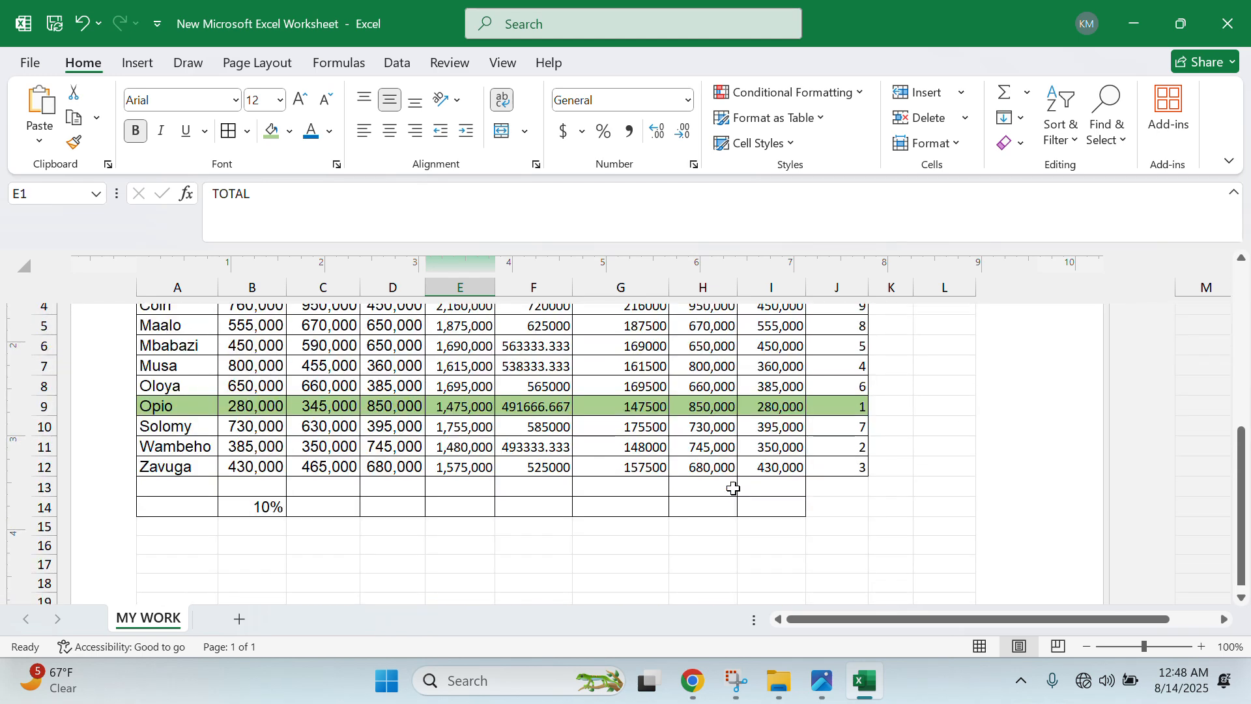
{"action": "scroll", "coordinate": [733, 488], "scroll_direction": "up", "scroll_amount": 3}
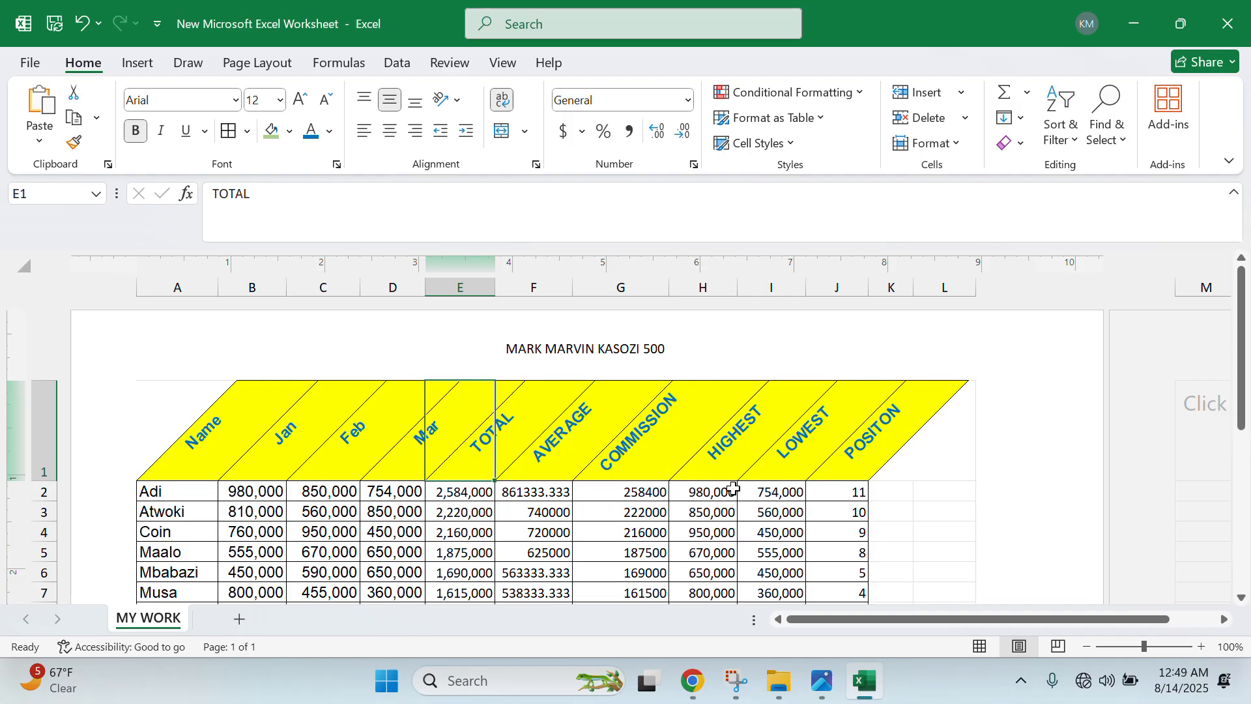
{"action": "left_click", "coordinate": [1228, 22]}
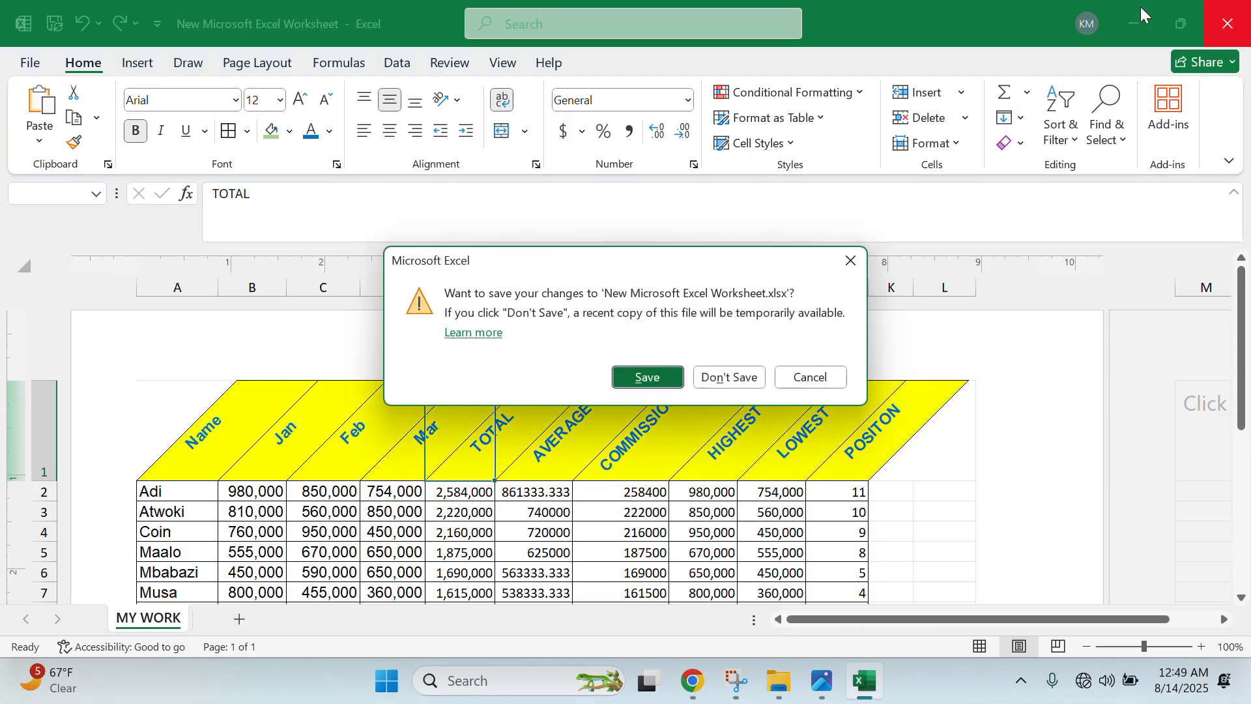
{"action": "left_click", "coordinate": [657, 384]}
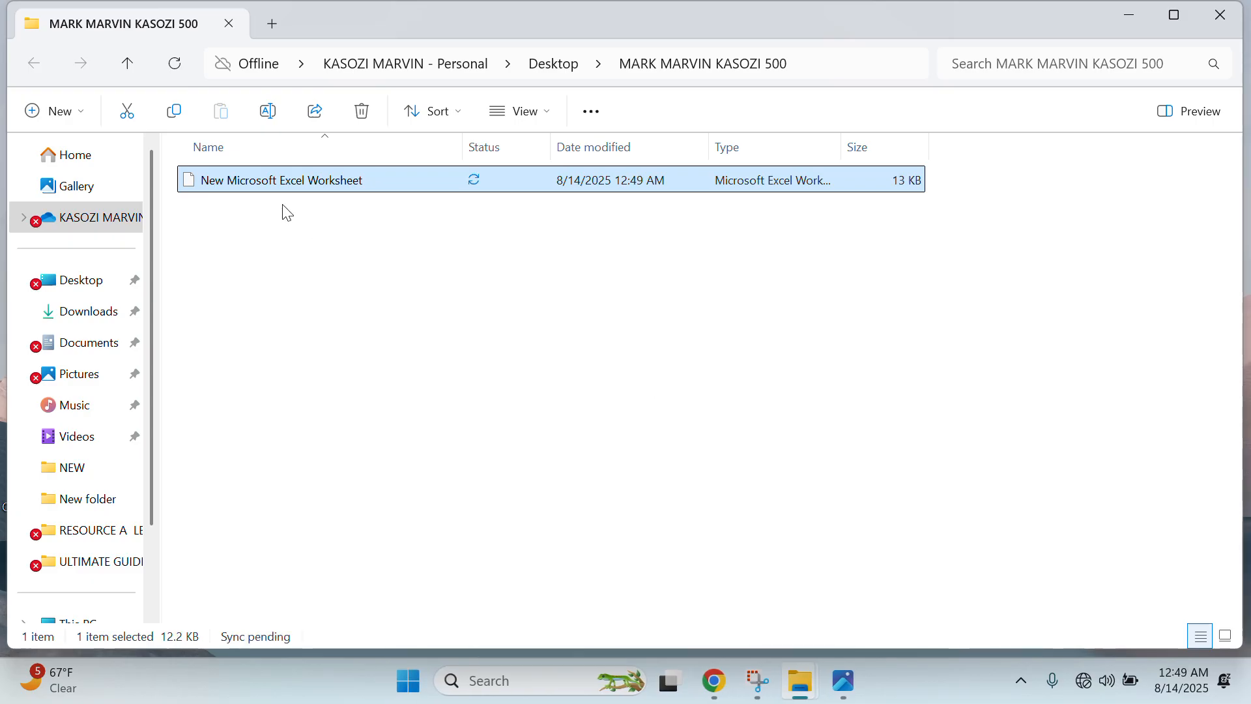
- Rename the workbook to the student's full name followed by 'B 500', then bring up the exam photo
{"action": "right_click", "coordinate": [287, 183]}
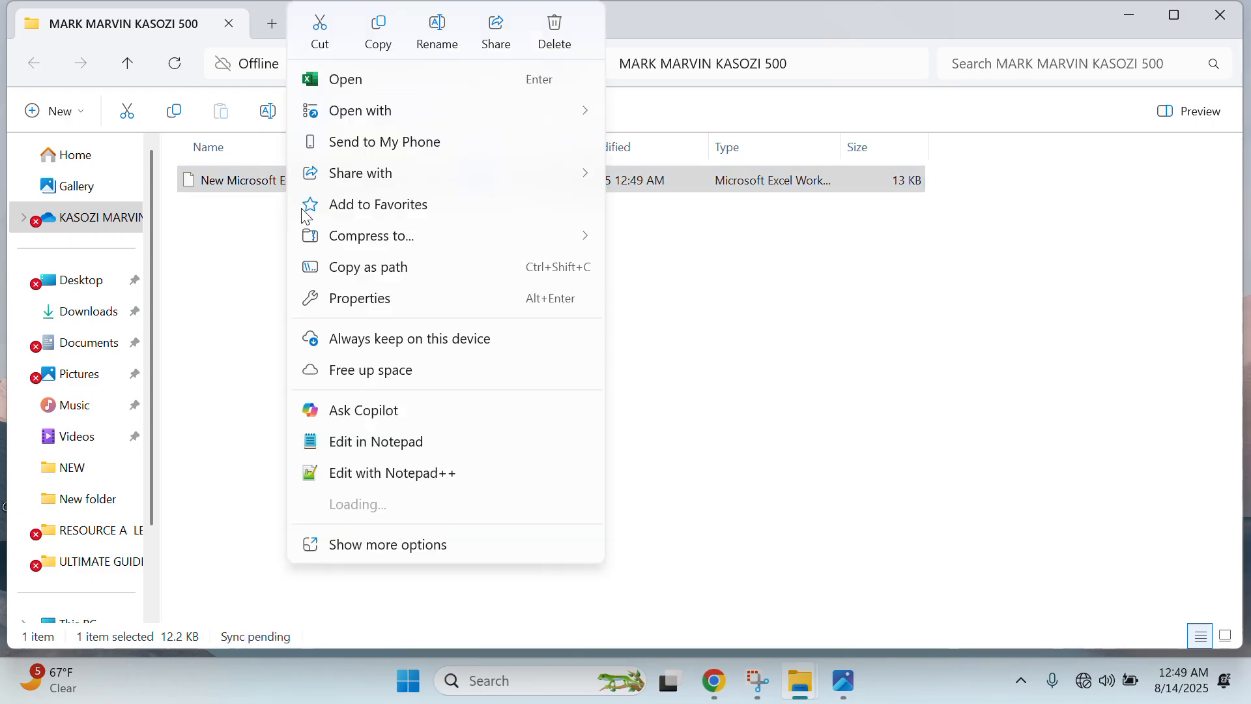
{"action": "left_click", "coordinate": [352, 570]}
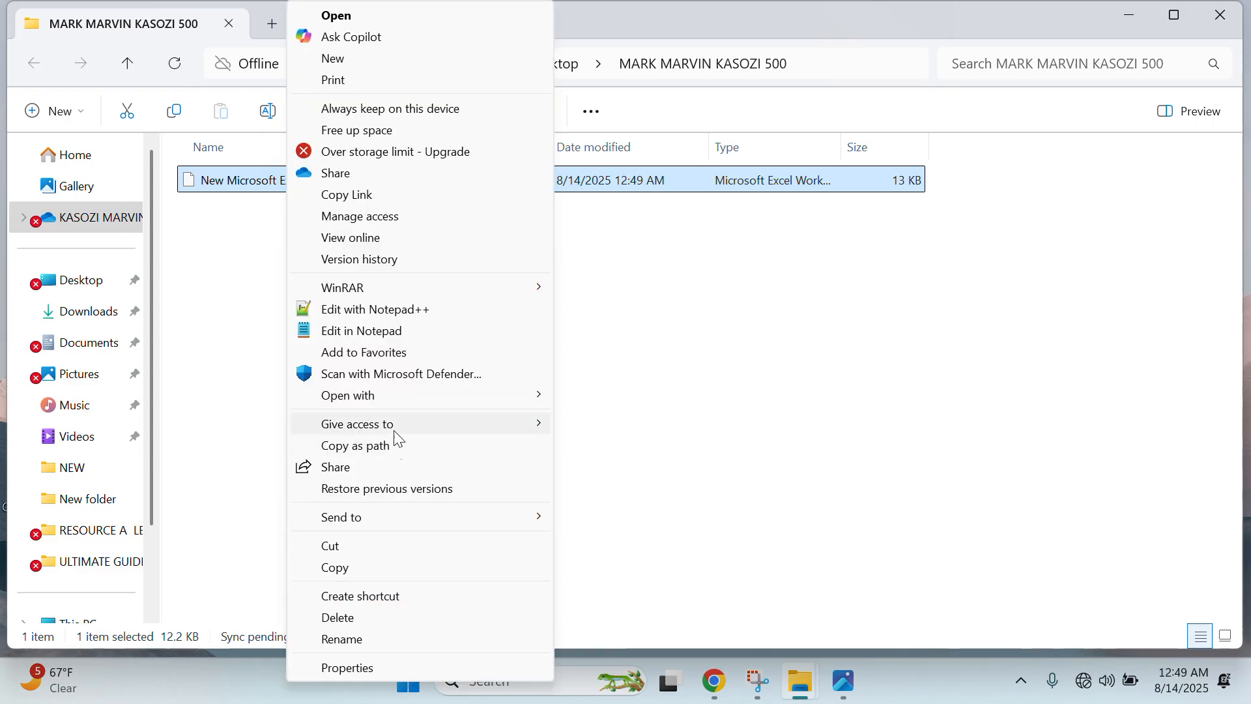
{"action": "left_click", "coordinate": [352, 639]}
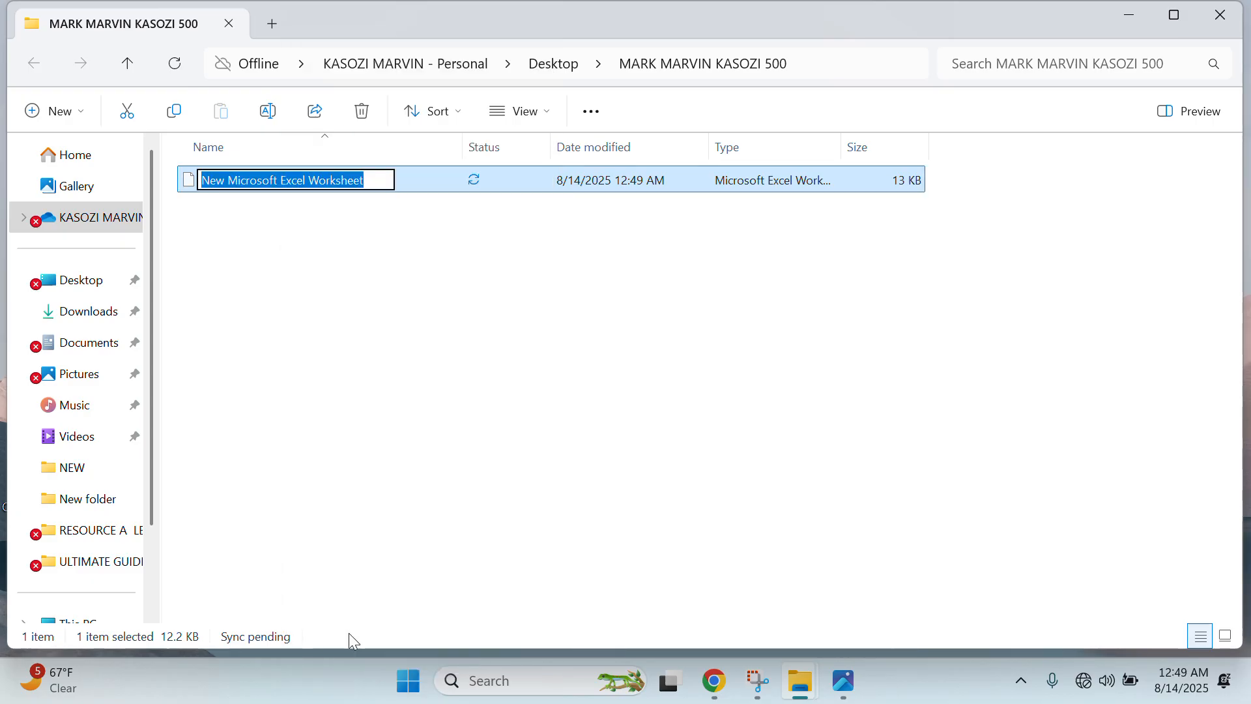
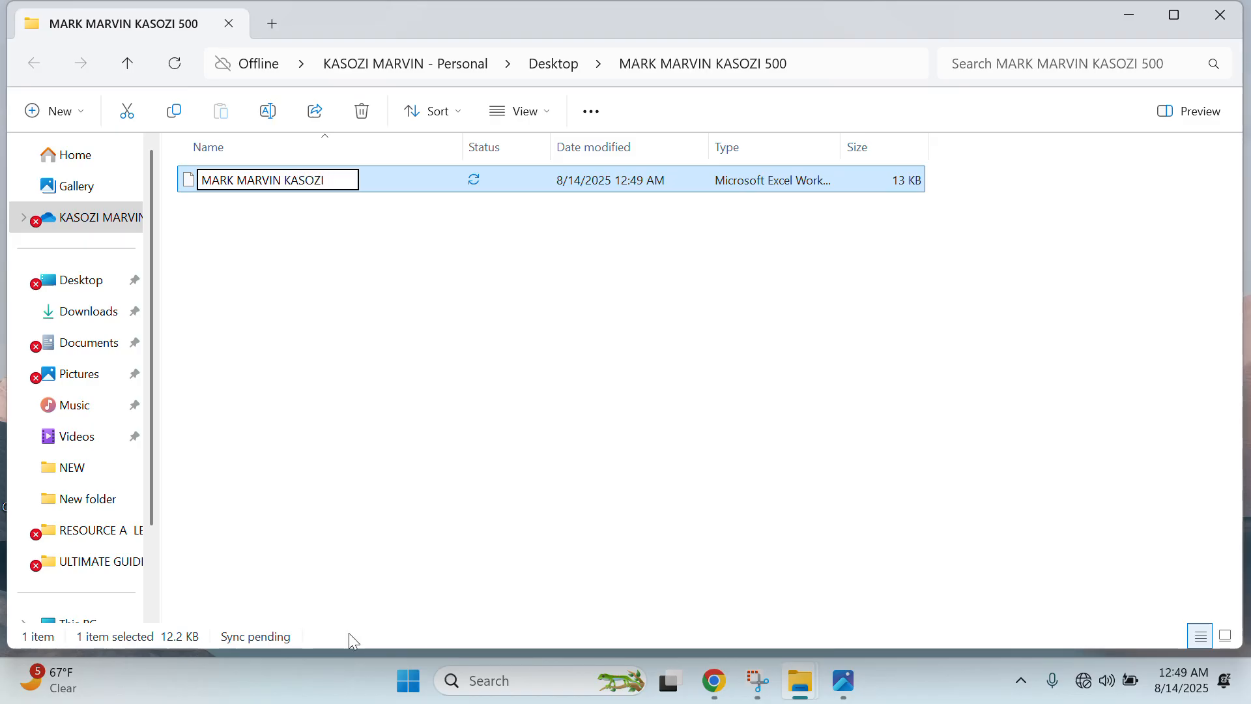
{"action": "left_click", "coordinate": [379, 417]}
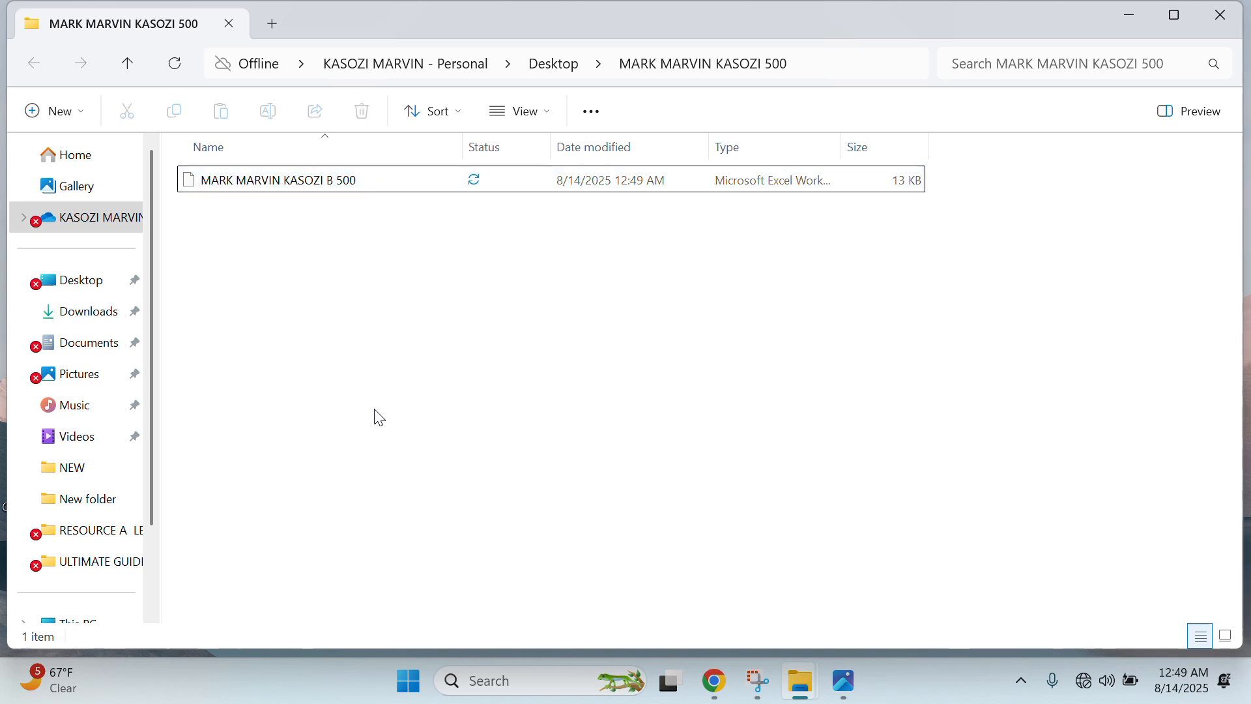
{"action": "left_click", "coordinate": [843, 681]}
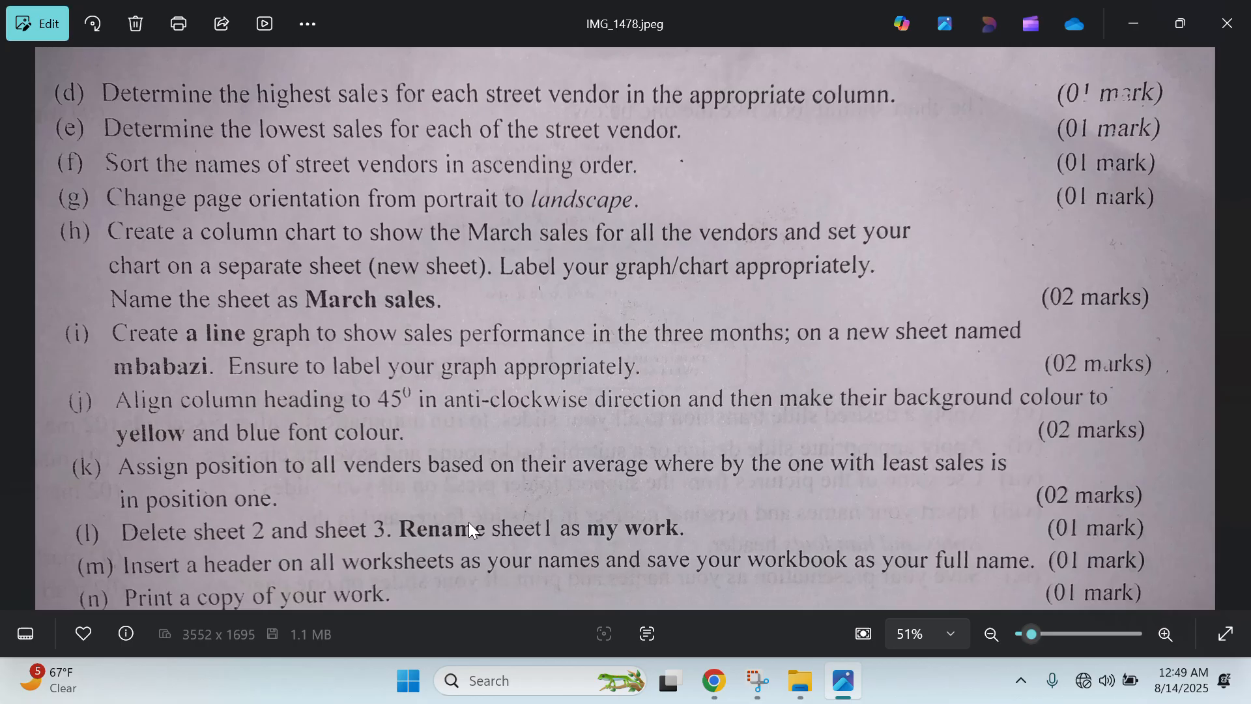
- Minimize Photos, reopen the renamed workbook in Excel and show its print preview
{"action": "left_click", "coordinate": [1155, 18]}
{"action": "left_click", "coordinate": [215, 184]}
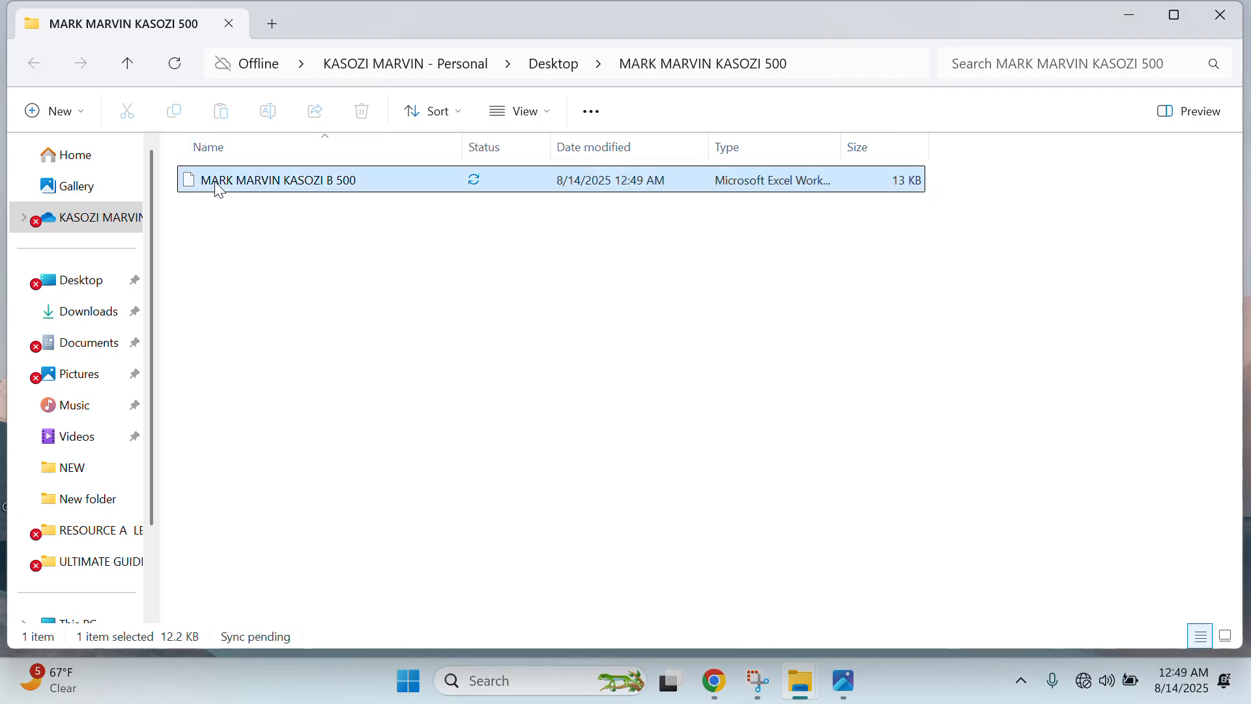
{"action": "double_click", "coordinate": [215, 180]}
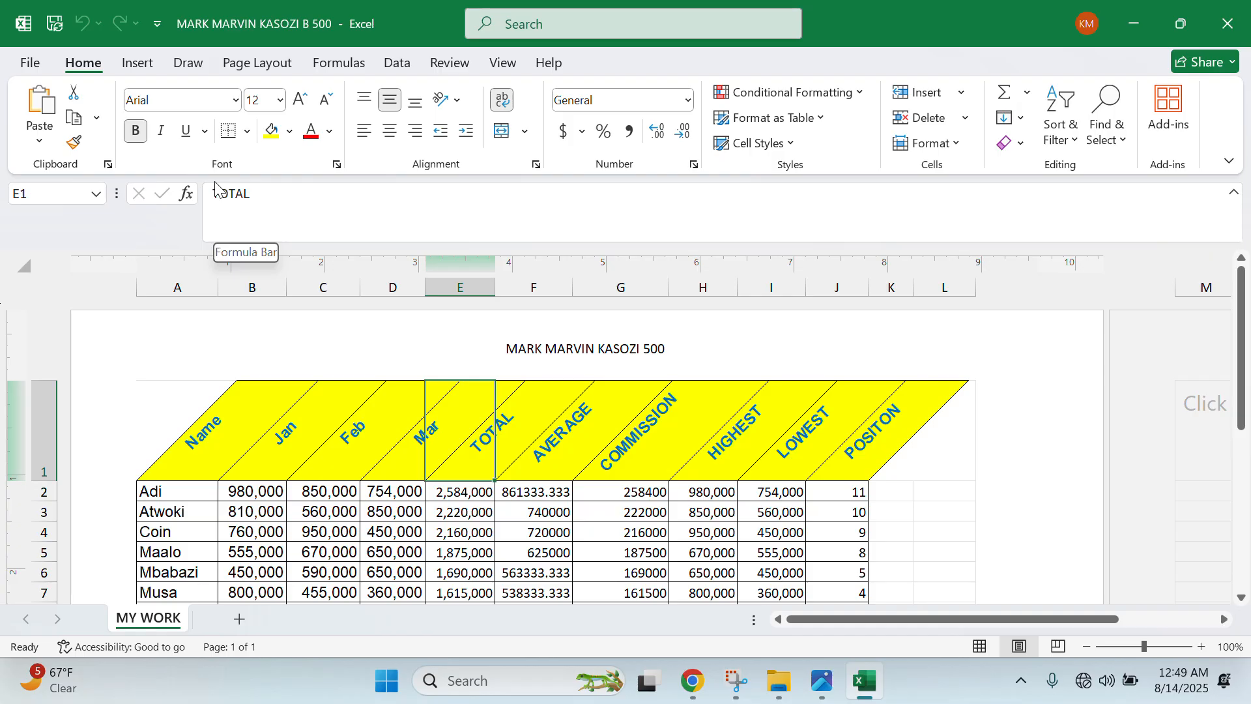
{"action": "key", "text": "ctrl+p"}
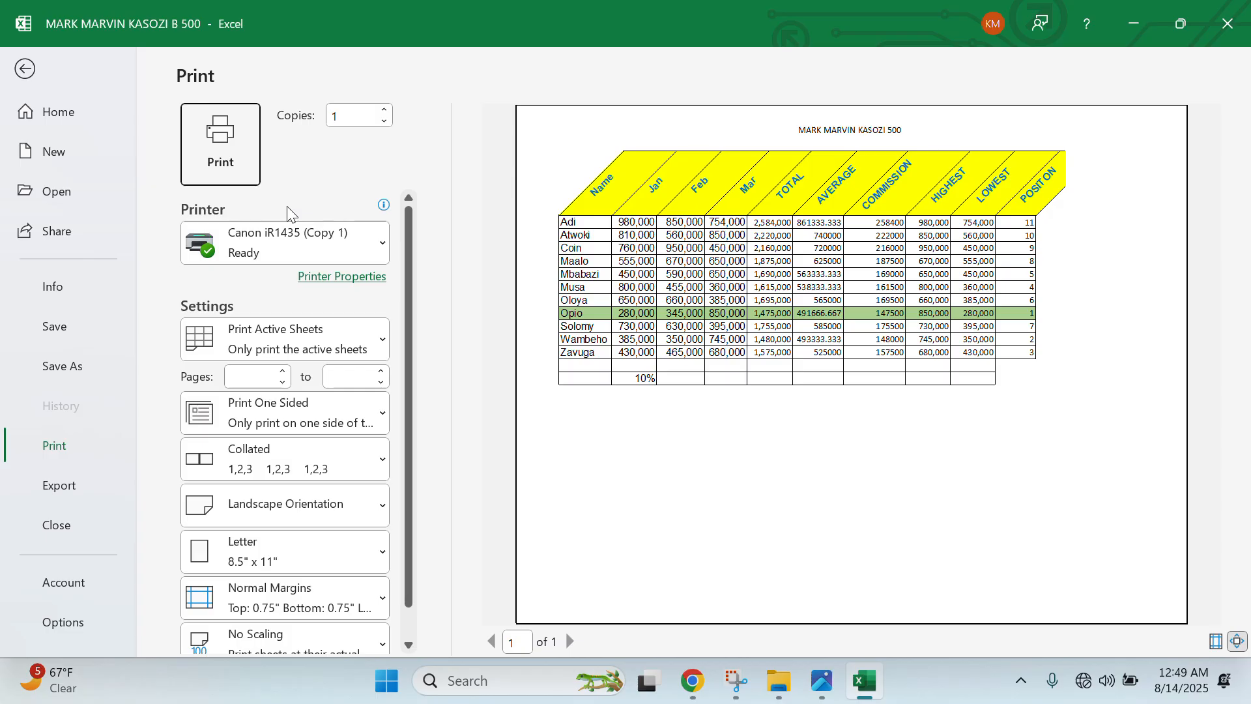
- Print the sheet on Canon iR1435 (Copy 1) with Fit Sheet on One Page scaling
{"action": "left_click", "coordinate": [313, 240]}
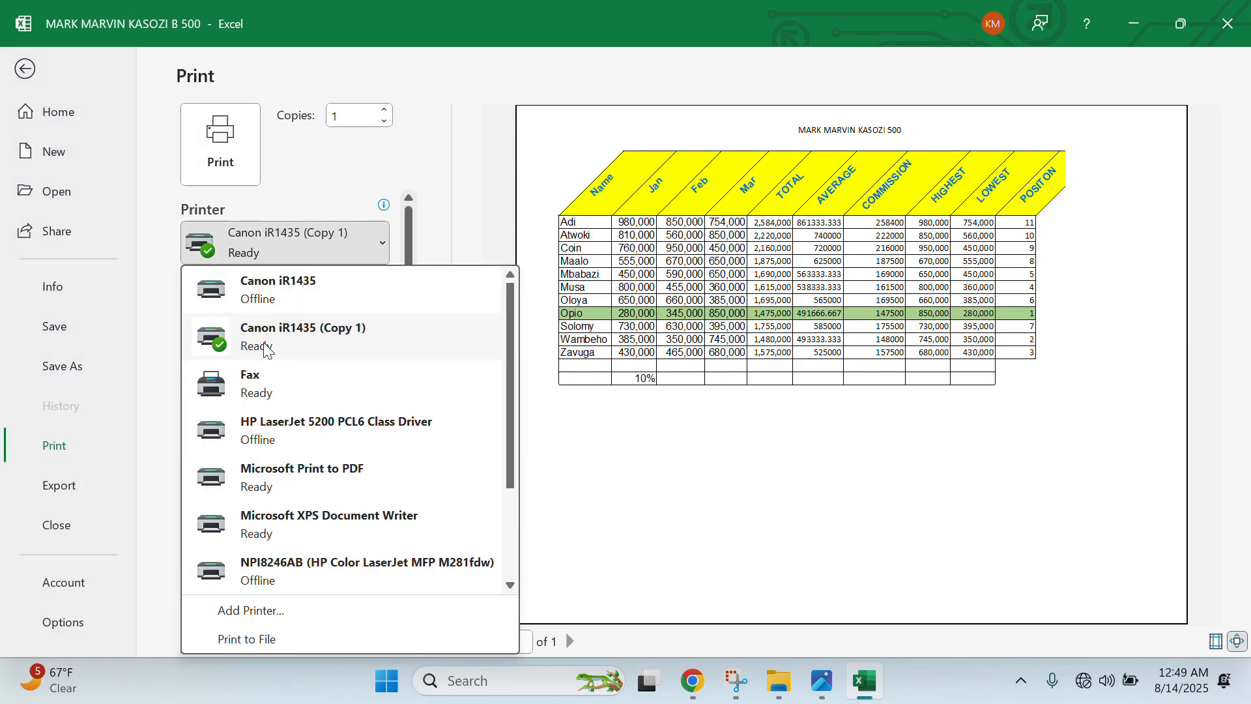
{"action": "left_click", "coordinate": [307, 343]}
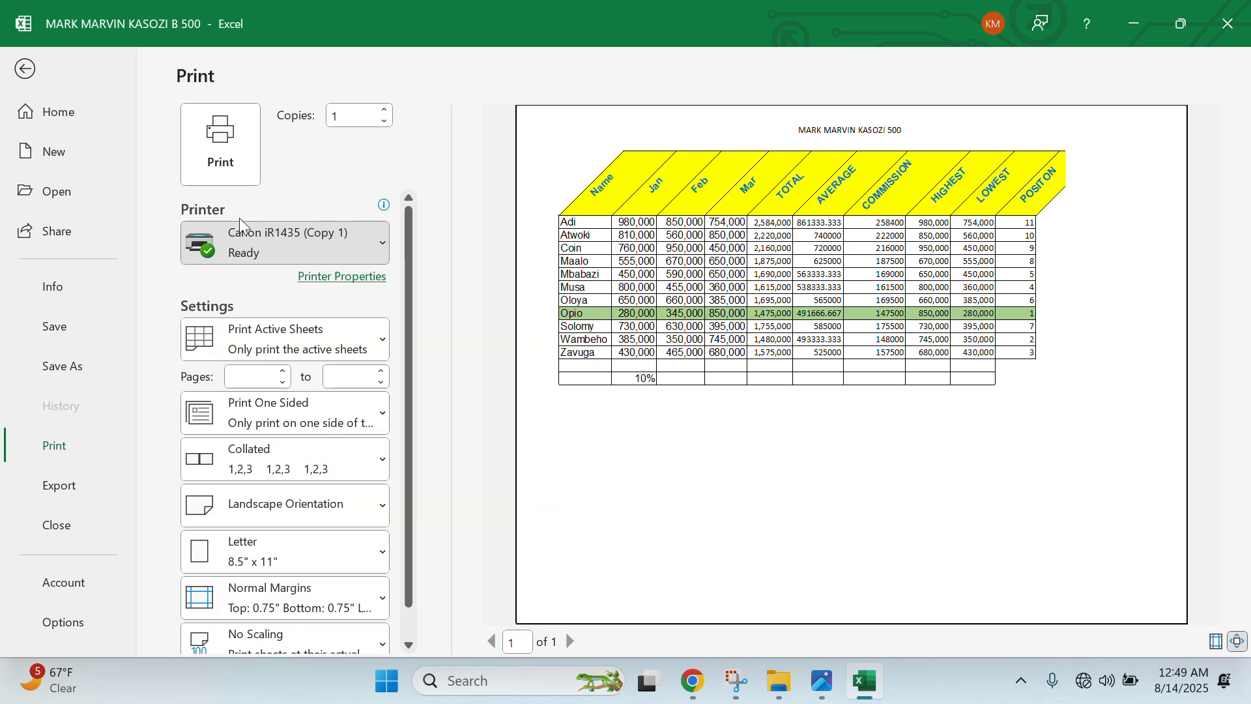
{"action": "left_click", "coordinate": [26, 67]}
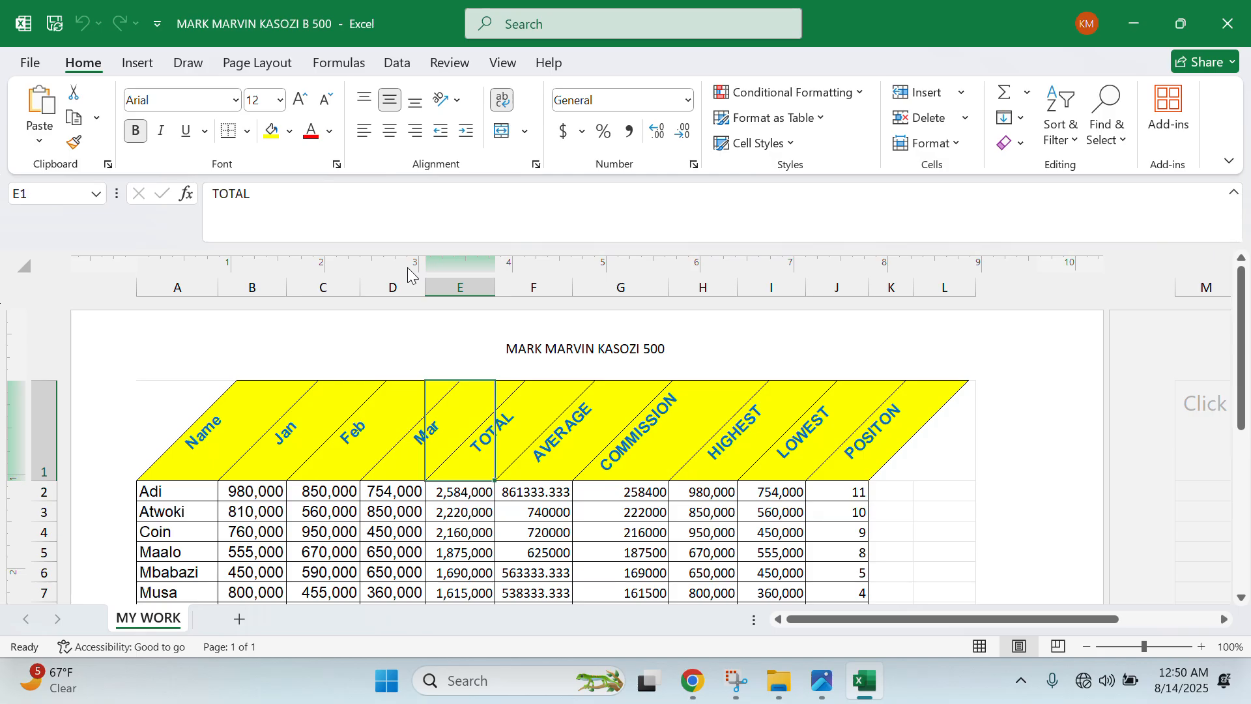
{"action": "left_click", "coordinate": [33, 63]}
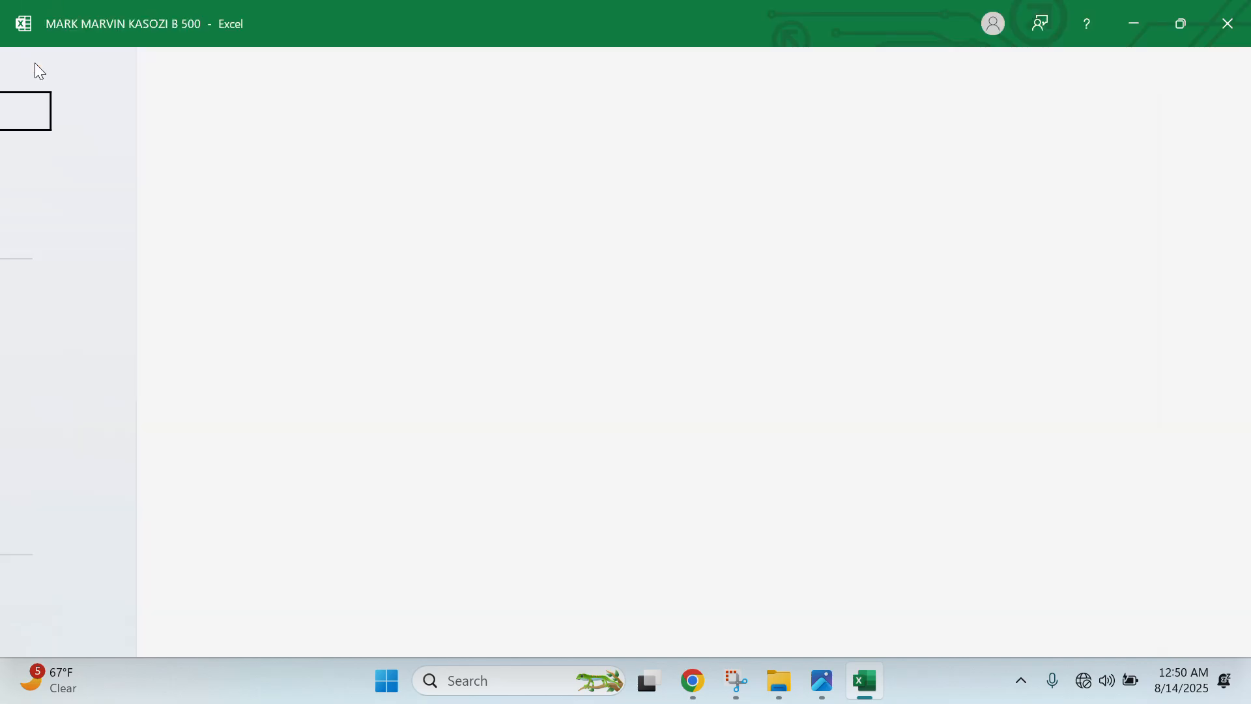
{"action": "left_click", "coordinate": [70, 448]}
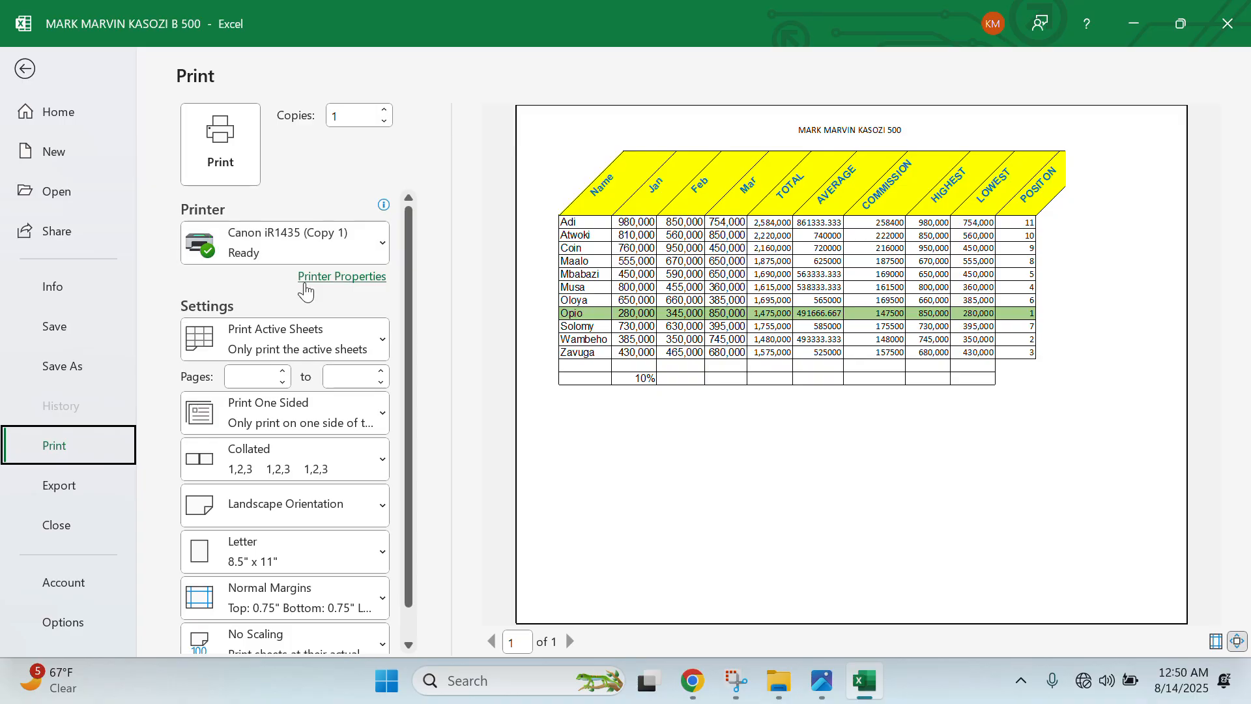
{"action": "scroll", "coordinate": [287, 553], "scroll_direction": "down", "scroll_amount": 1}
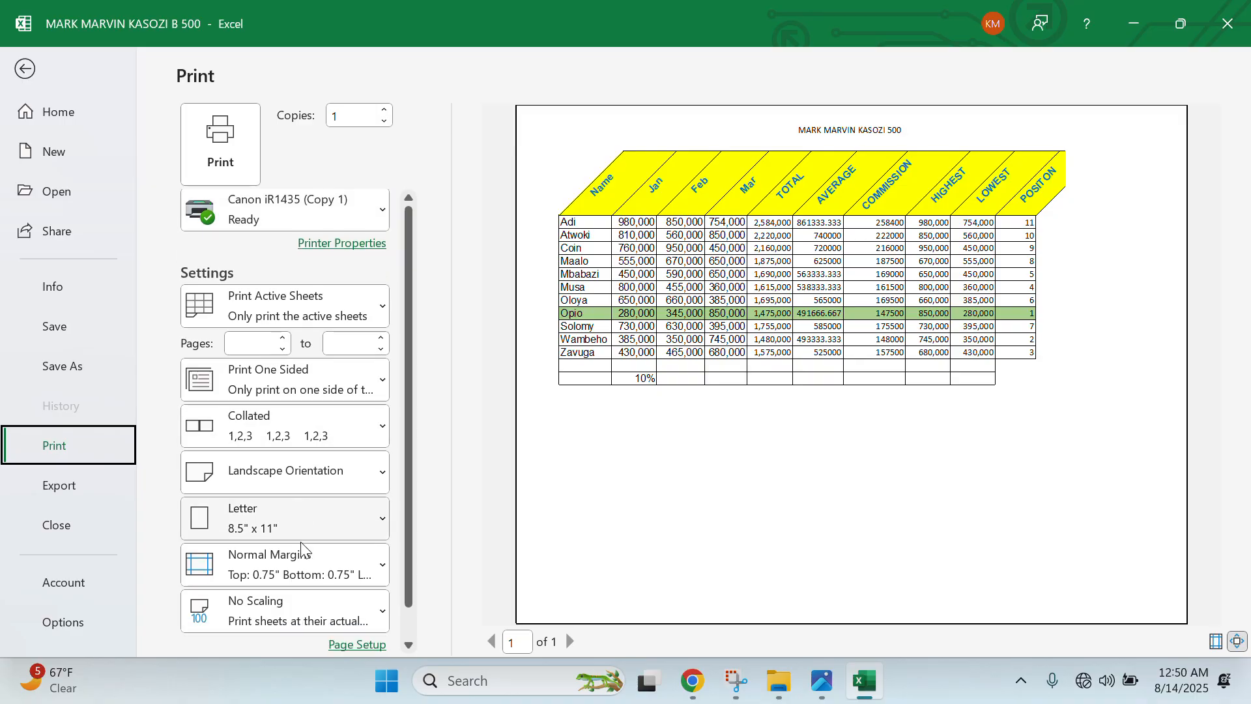
{"action": "left_click", "coordinate": [285, 604]}
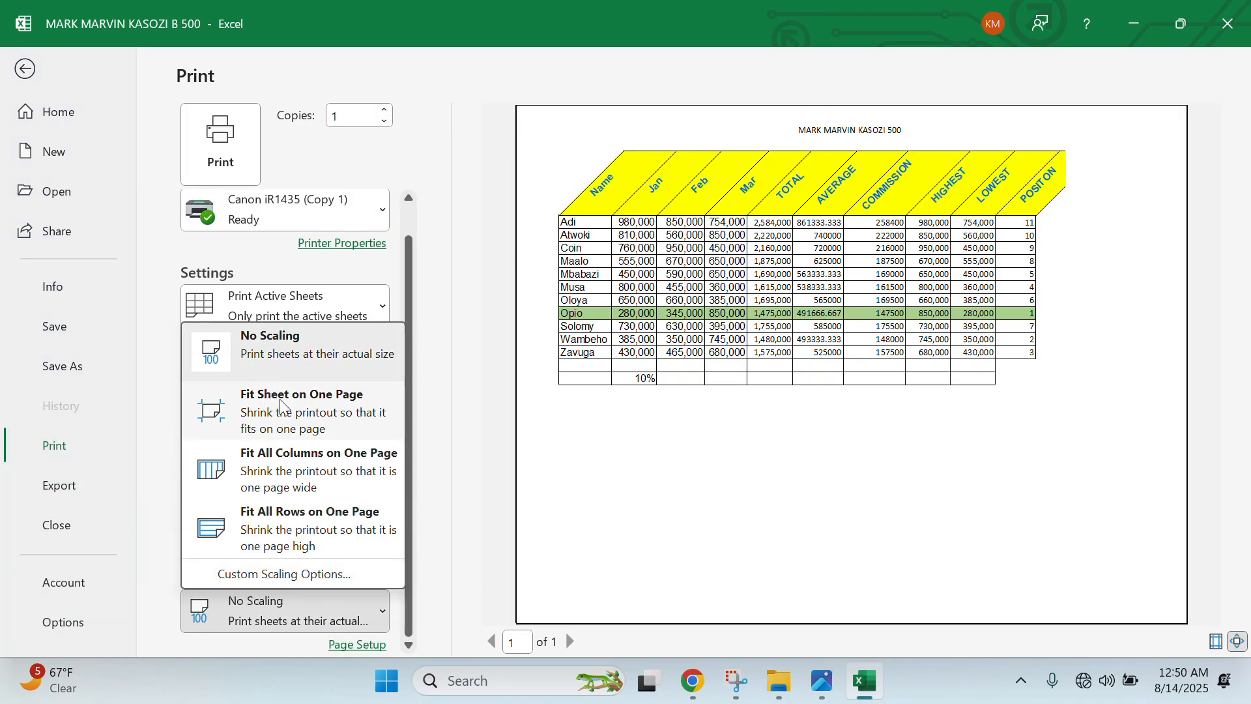
{"action": "left_click", "coordinate": [296, 413]}
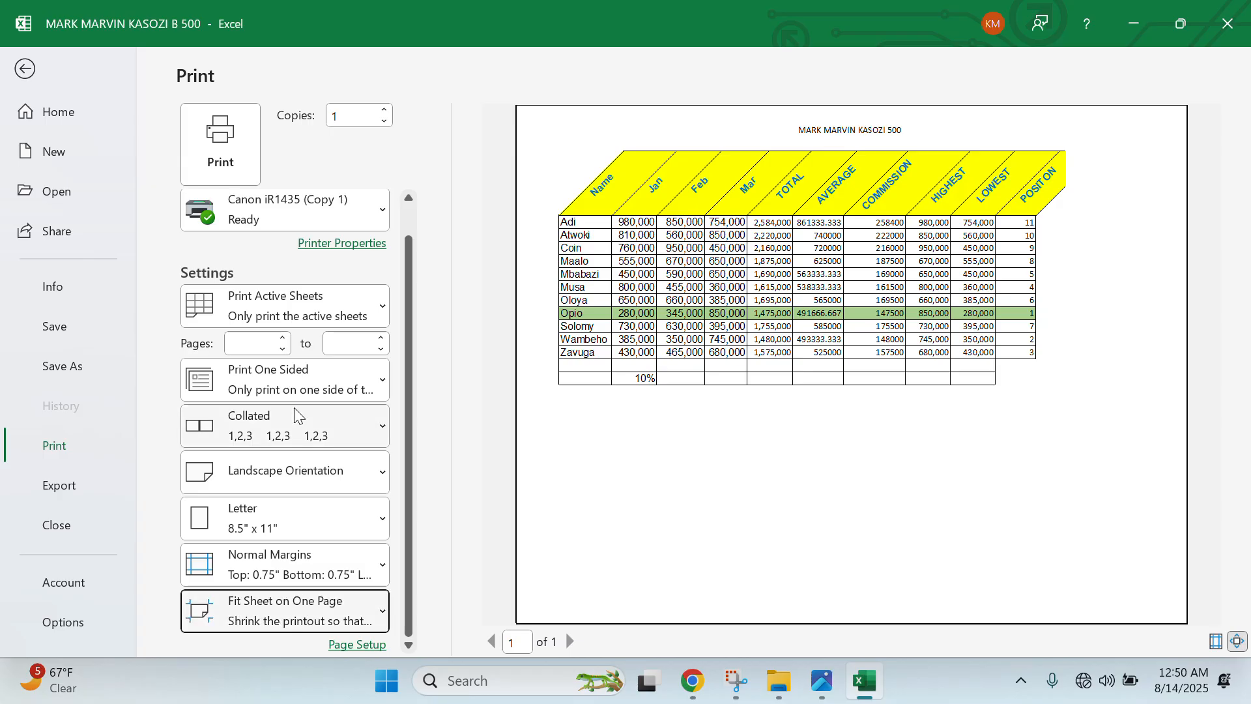
{"action": "left_click", "coordinate": [217, 143]}
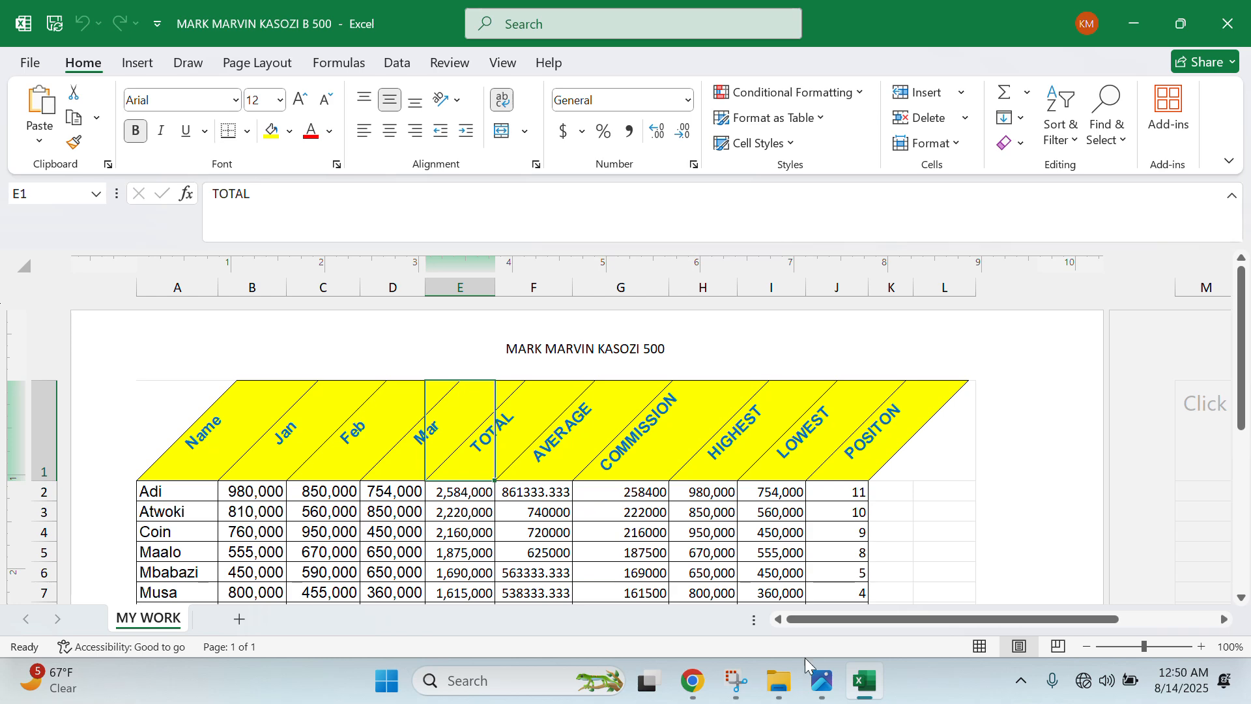
- Bring Photos forward and inspect the header of the exam paper's cover page
{"action": "left_click", "coordinate": [819, 686]}
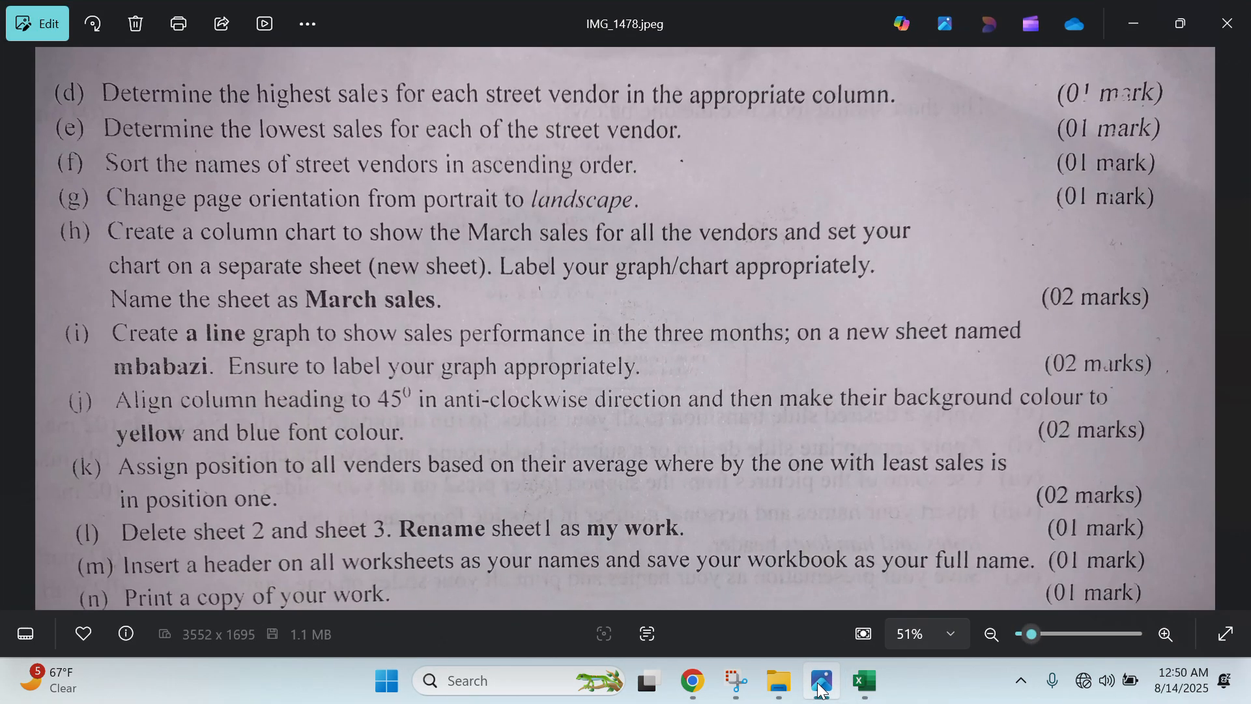
{"action": "key", "text": "Left"}
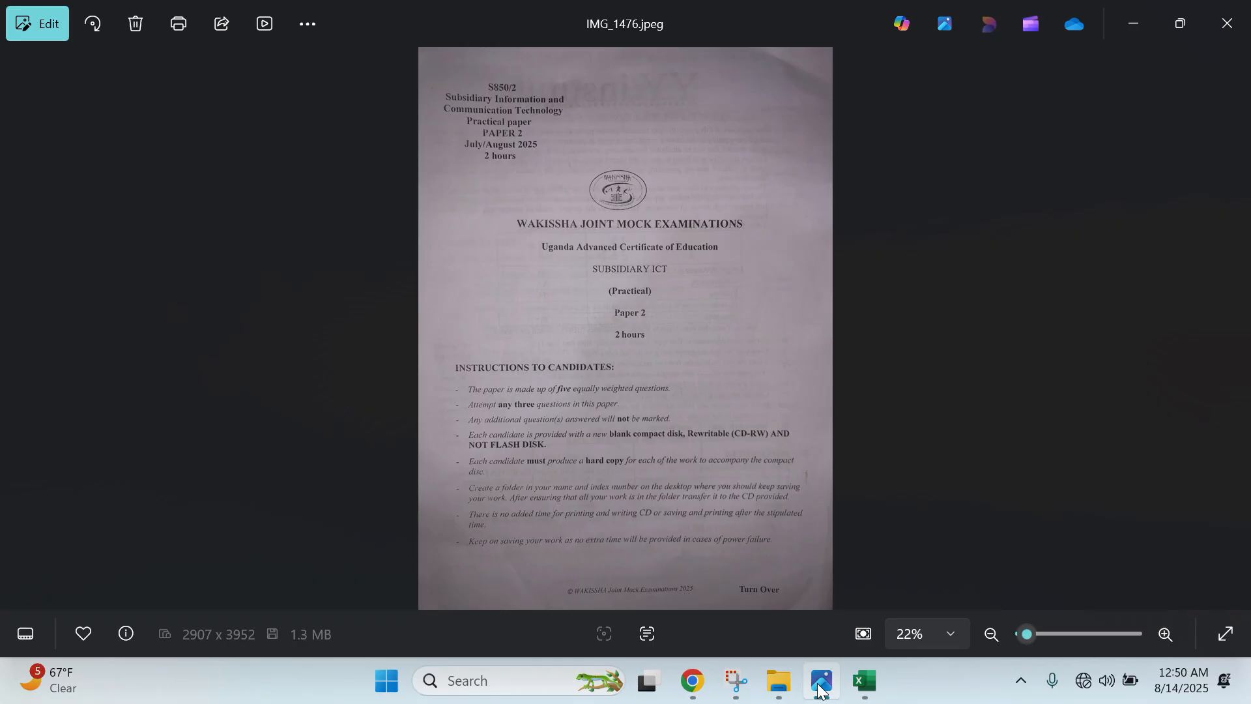
{"action": "scroll", "coordinate": [683, 331], "scroll_direction": "up", "scroll_amount": 1}
{"action": "scroll", "coordinate": [682, 332], "scroll_direction": "up", "scroll_amount": 2}
{"action": "left_click_drag", "start_coordinate": [653, 187], "coordinate": [654, 409]}
{"action": "scroll", "coordinate": [654, 408], "scroll_direction": "up", "scroll_amount": 1}
{"action": "scroll", "coordinate": [654, 408], "scroll_direction": "up", "scroll_amount": 1}
{"action": "scroll", "coordinate": [653, 396], "scroll_direction": "down", "scroll_amount": 1}
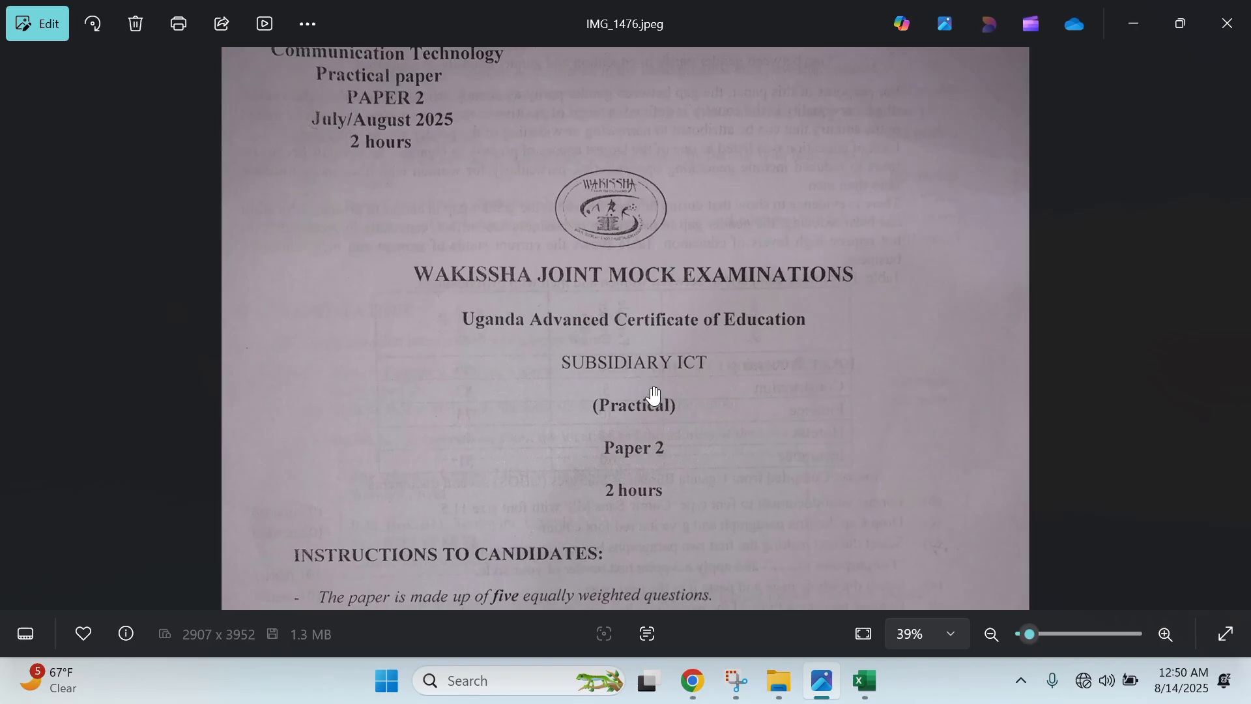
{"action": "scroll", "coordinate": [654, 397], "scroll_direction": "down", "scroll_amount": 1}
{"action": "left_click_drag", "start_coordinate": [671, 299], "coordinate": [665, 368]}
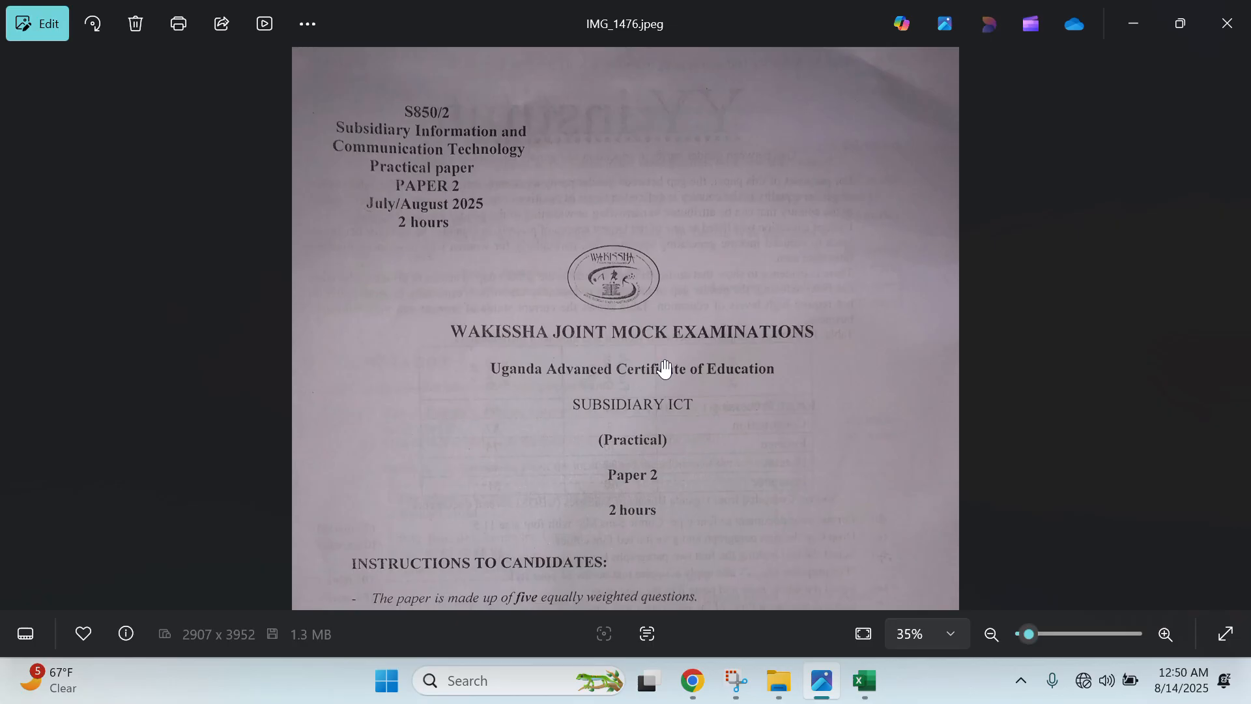
{"action": "scroll", "coordinate": [675, 345], "scroll_direction": "down", "scroll_amount": 1}
- Advance to the database question image IMG_1479 and rotate it upright
{"action": "key", "text": "Right"}
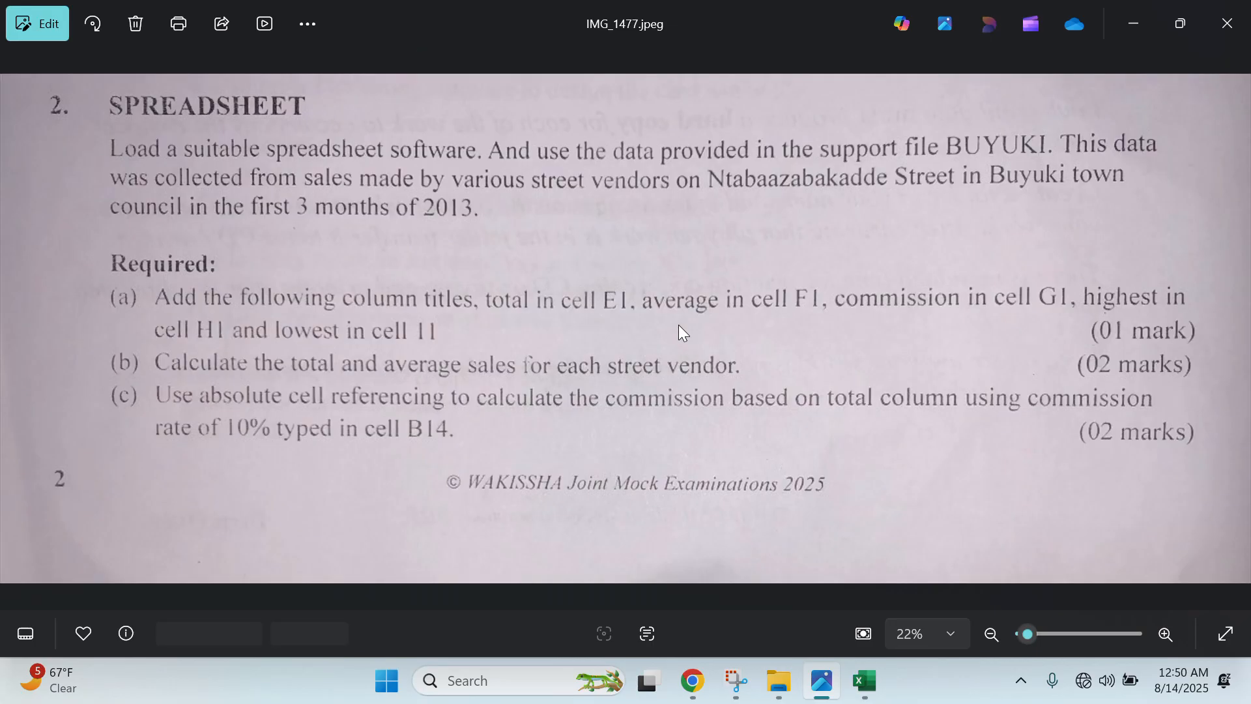
{"action": "key", "text": "Right"}
{"action": "key", "text": "Right"}
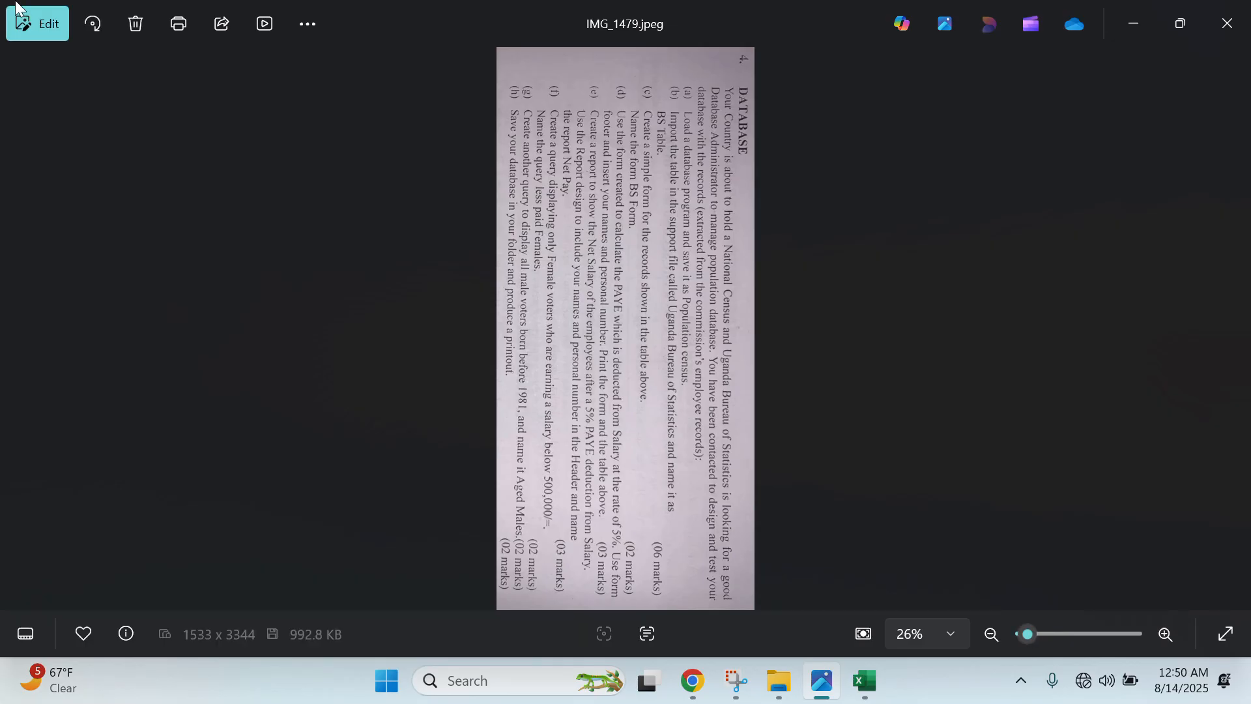
{"action": "left_click", "coordinate": [95, 25]}
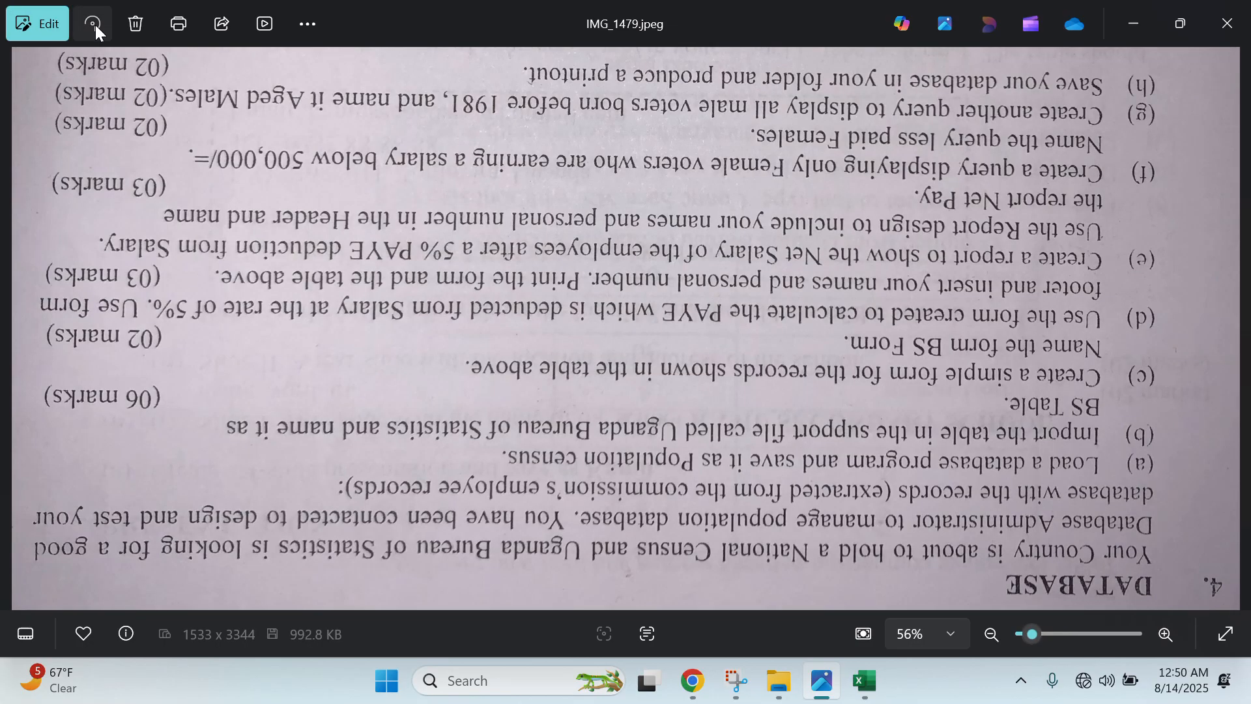
{"action": "left_click", "coordinate": [96, 25]}
{"action": "left_click", "coordinate": [95, 24]}
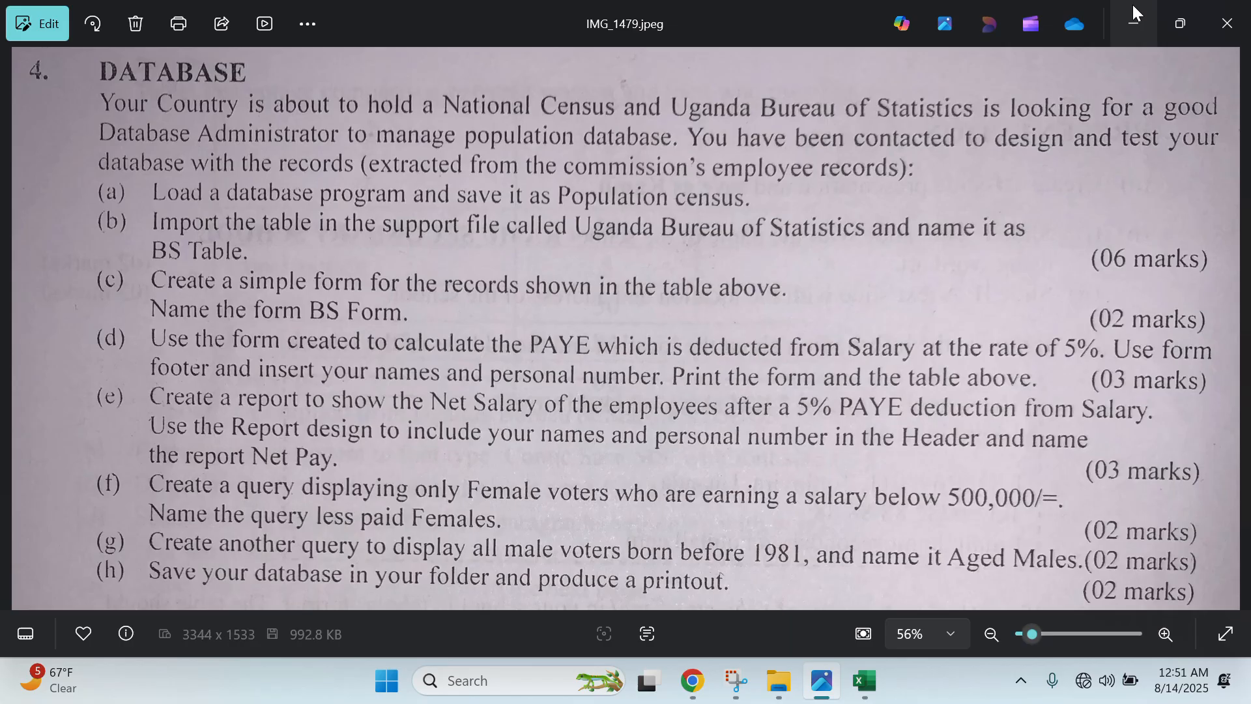
- Minimize Photos and close the sales workbook, saving its changes
{"action": "left_click", "coordinate": [1133, 14]}
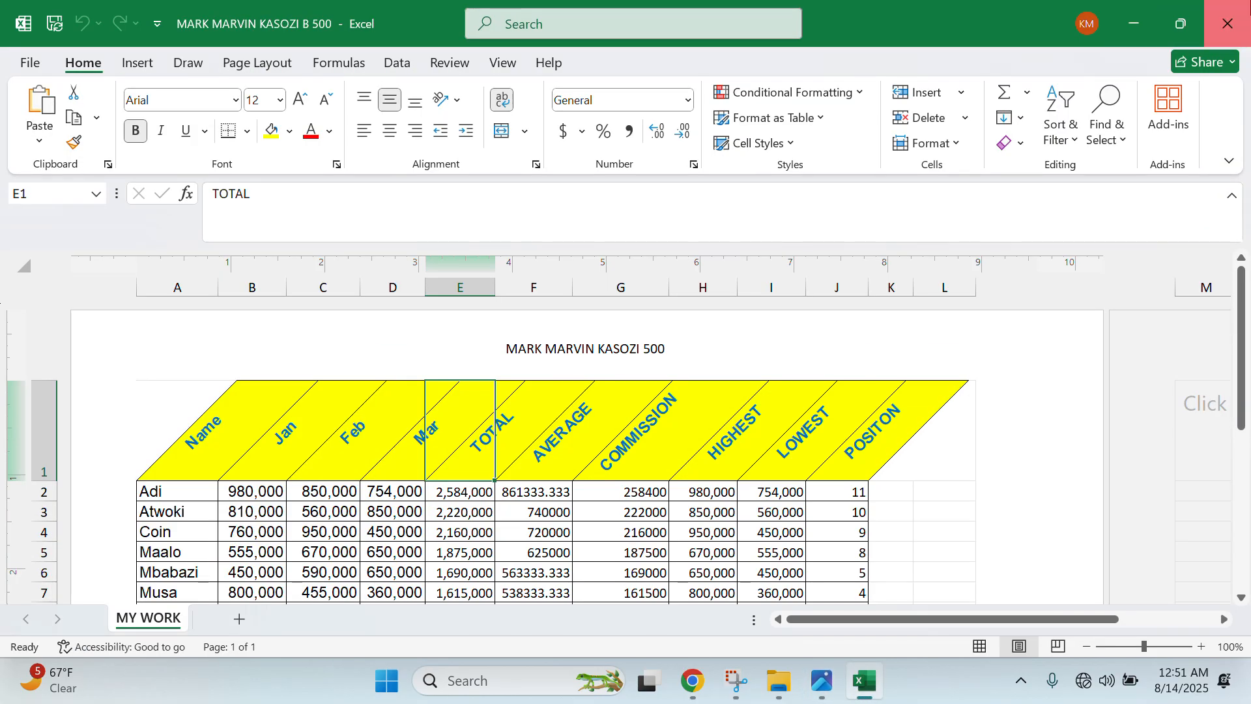
{"action": "left_click", "coordinate": [1225, 25]}
{"action": "left_click", "coordinate": [577, 365]}
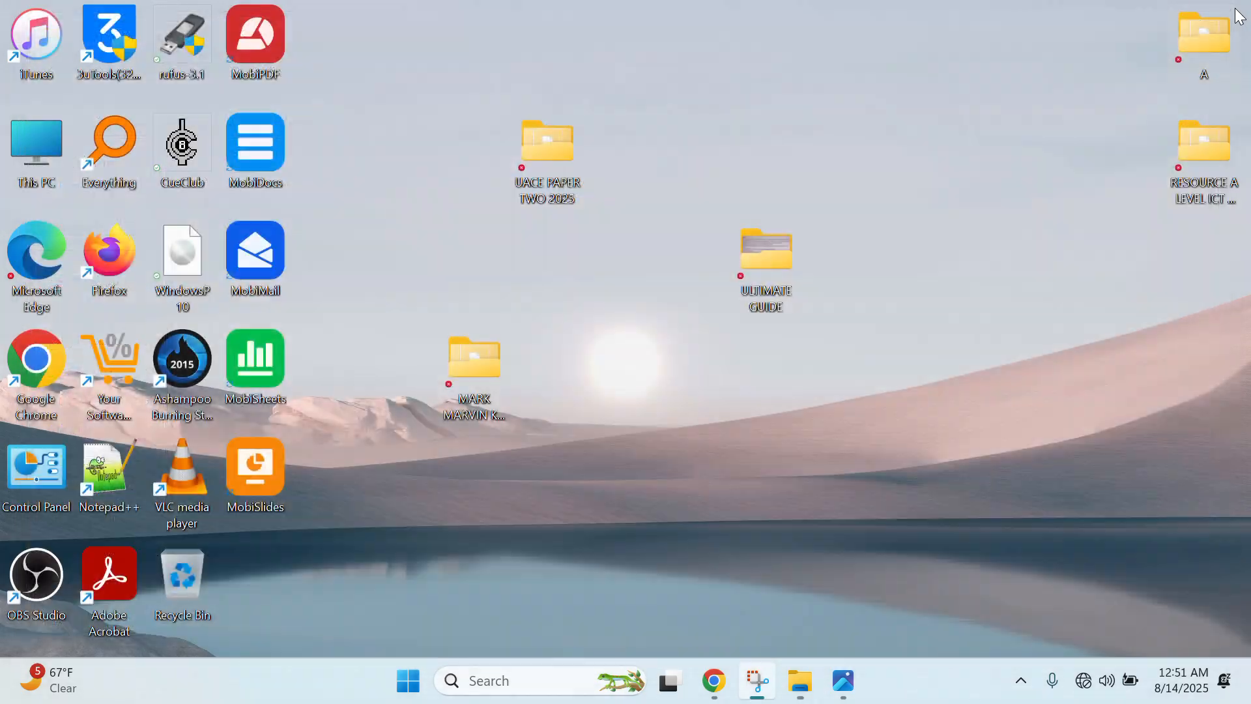
- Close the open folder windows, including ULTIMATE GUIDE and UACE PAPER TWO 2025
{"action": "left_click", "coordinate": [1236, 14]}
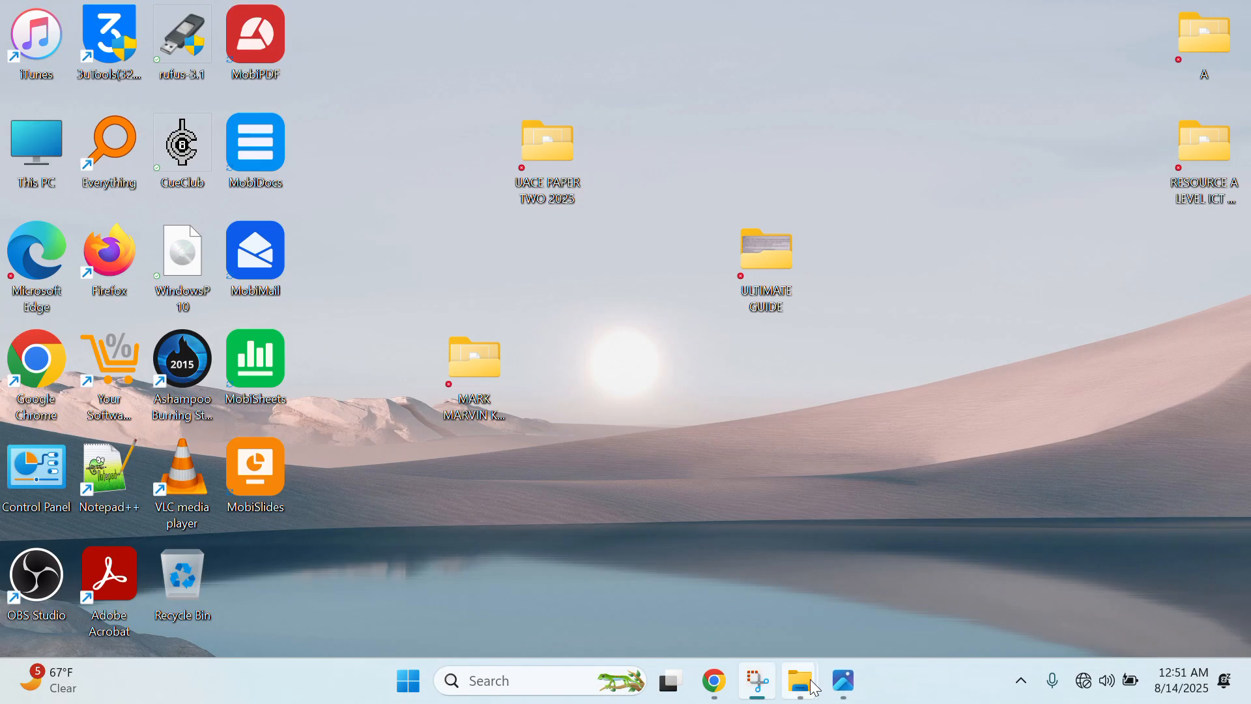
{"action": "mouse_move", "coordinate": [814, 687]}
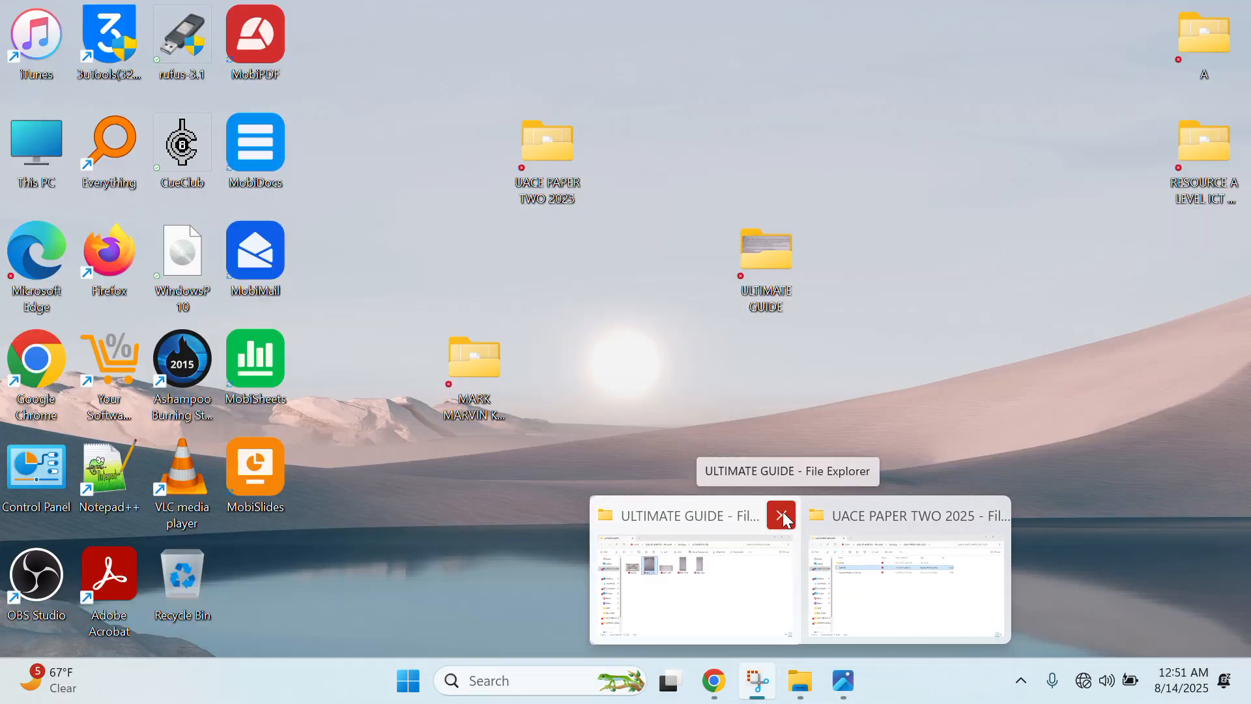
{"action": "left_click", "coordinate": [785, 510]}
{"action": "left_click", "coordinate": [887, 516]}
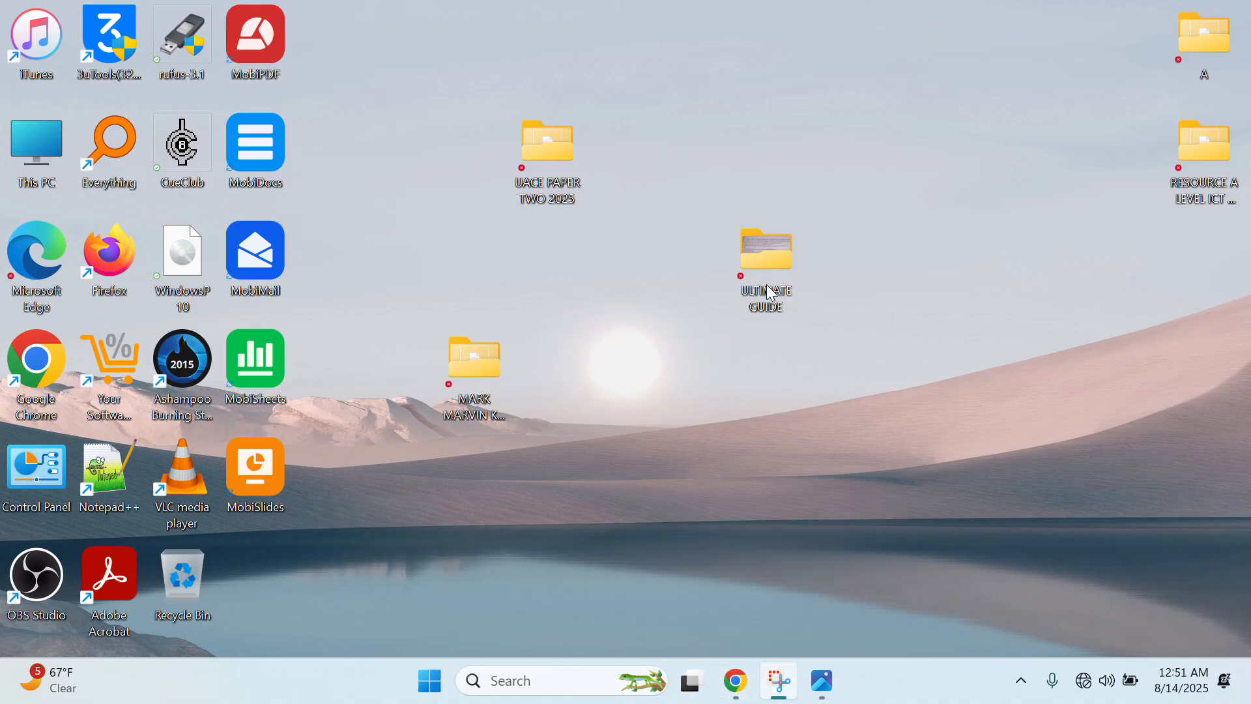
- Open the ULTIMATE GUIDE folder and view then close the COVER image
{"action": "double_click", "coordinate": [796, 276]}
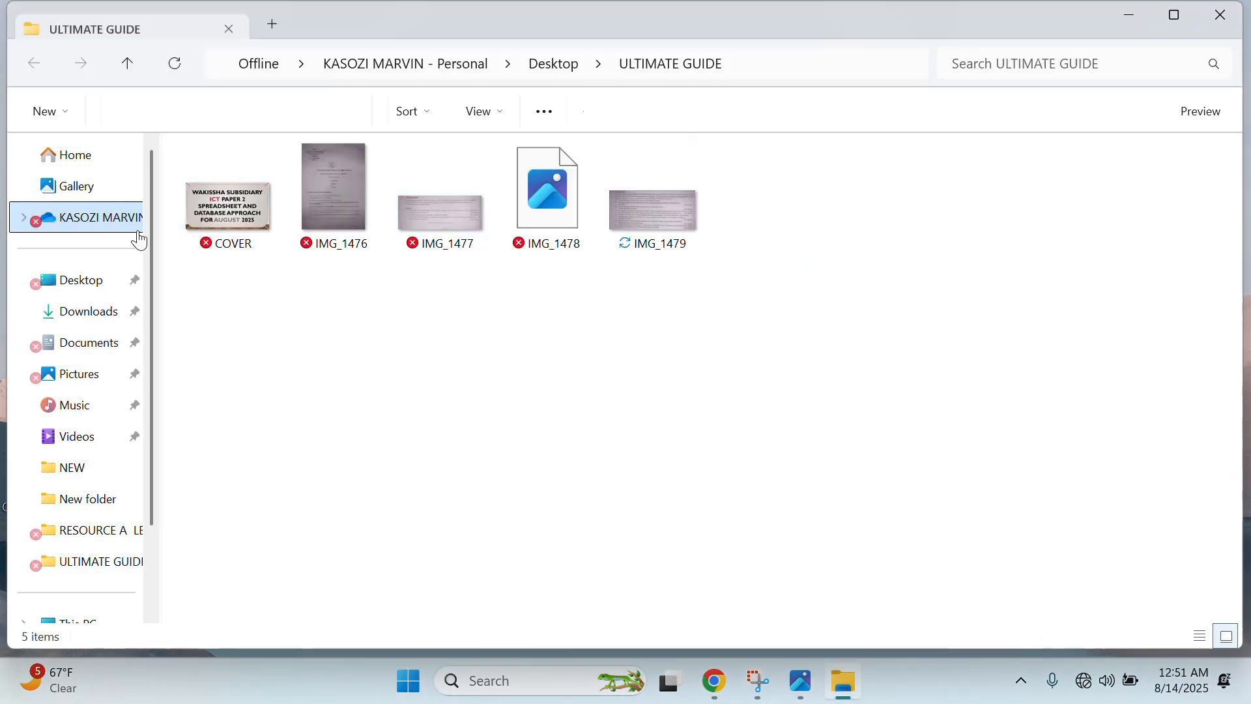
{"action": "double_click", "coordinate": [261, 194]}
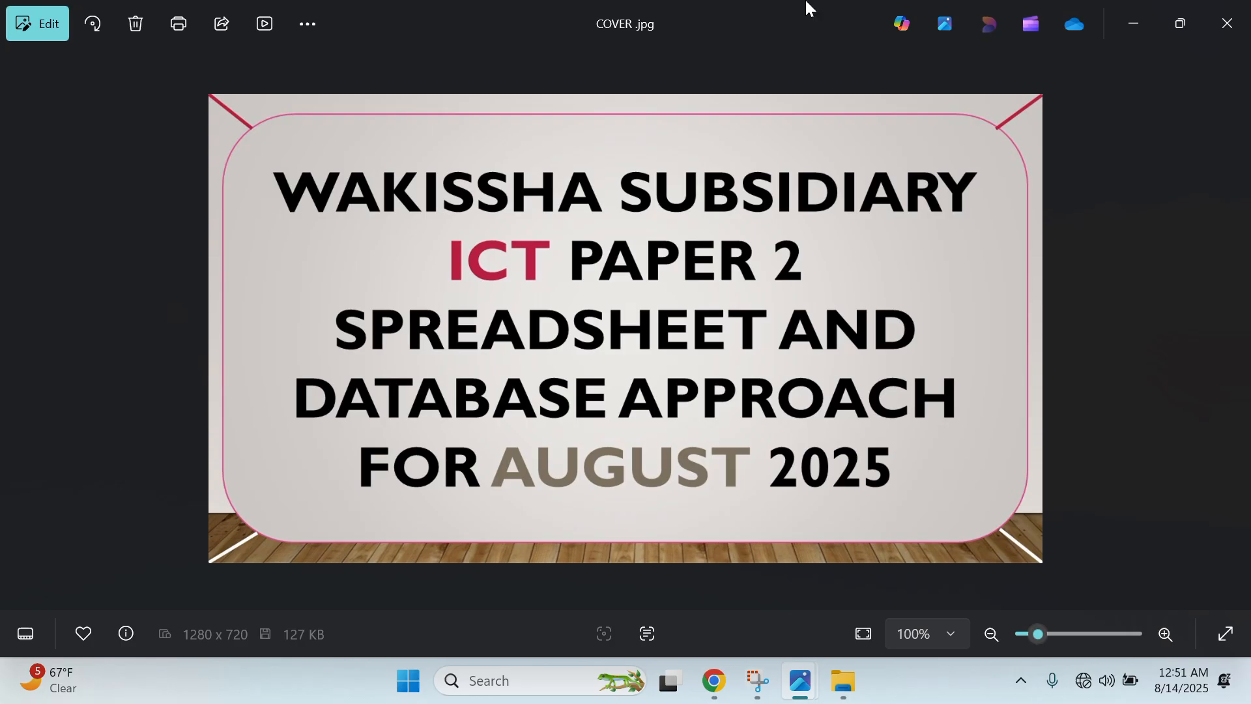
{"action": "left_click", "coordinate": [1227, 24]}
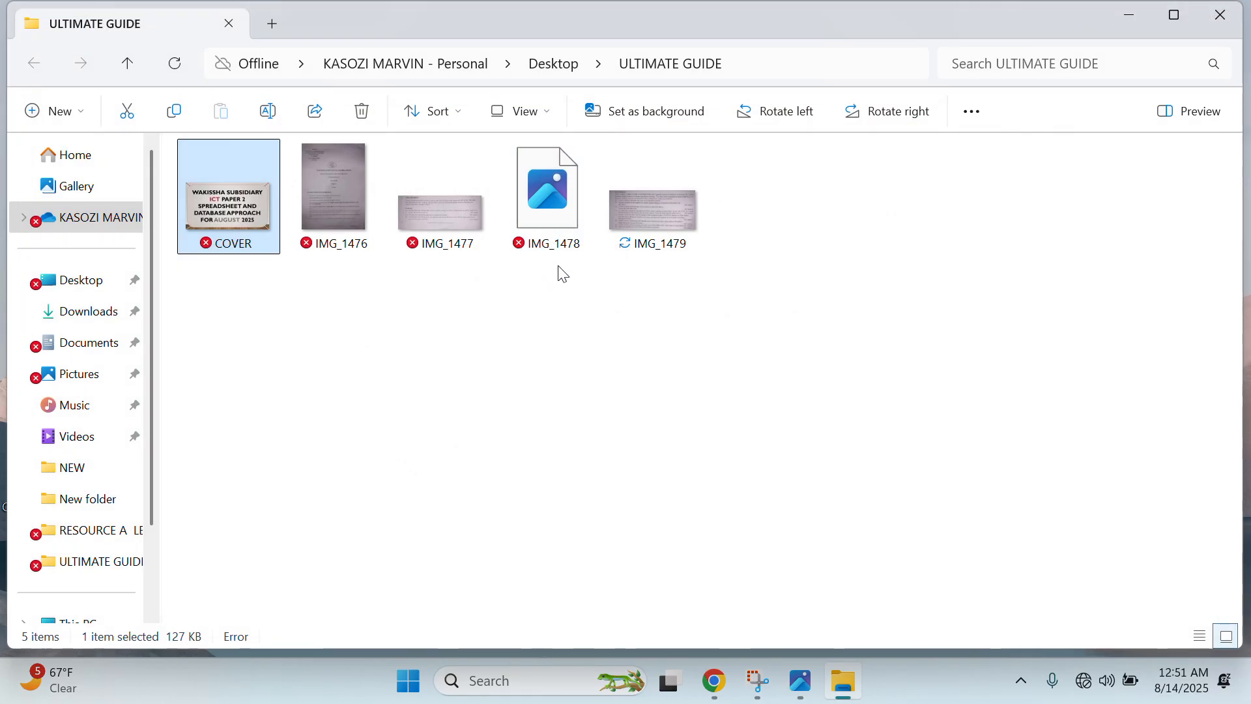
- Review the upright IMG_1479 question again, then minimize Photos and close the ULTIMATE GUIDE window
{"action": "left_click", "coordinate": [792, 675]}
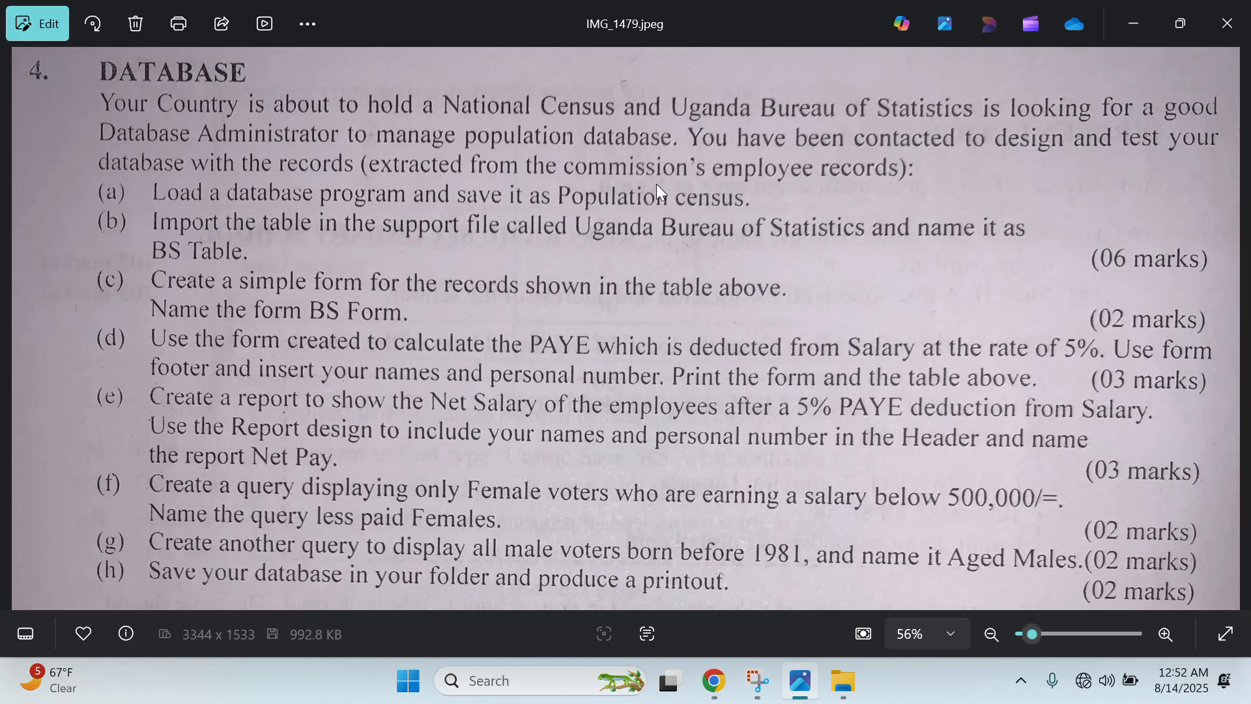
{"action": "left_click", "coordinate": [1143, 20]}
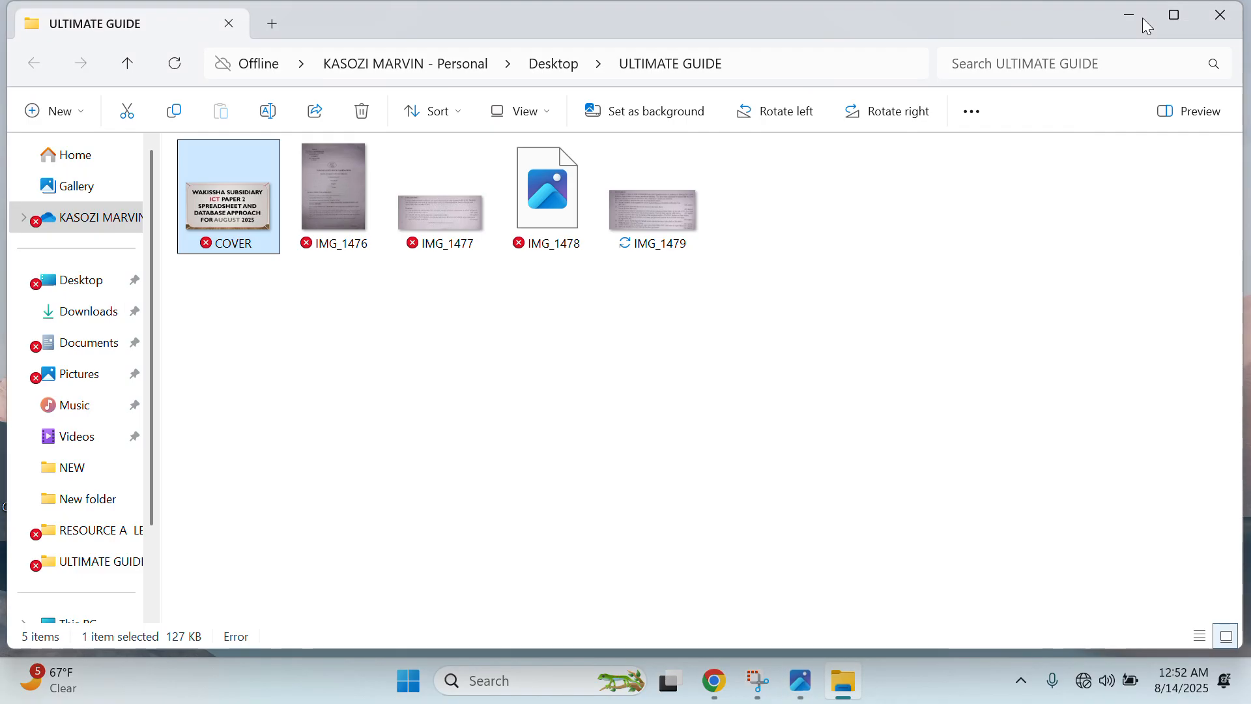
{"action": "left_click", "coordinate": [1241, 6]}
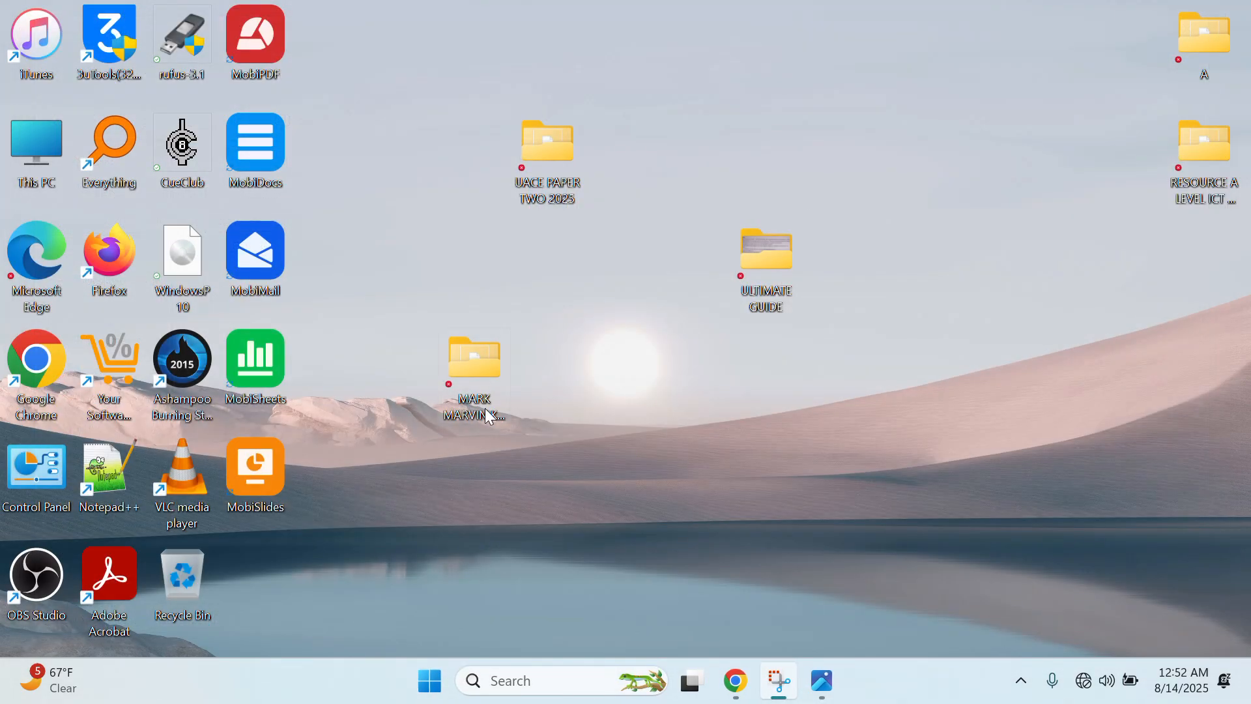
- Open the candidate's work folder and create a new Microsoft Access Database from its context menu
{"action": "double_click", "coordinate": [491, 397]}
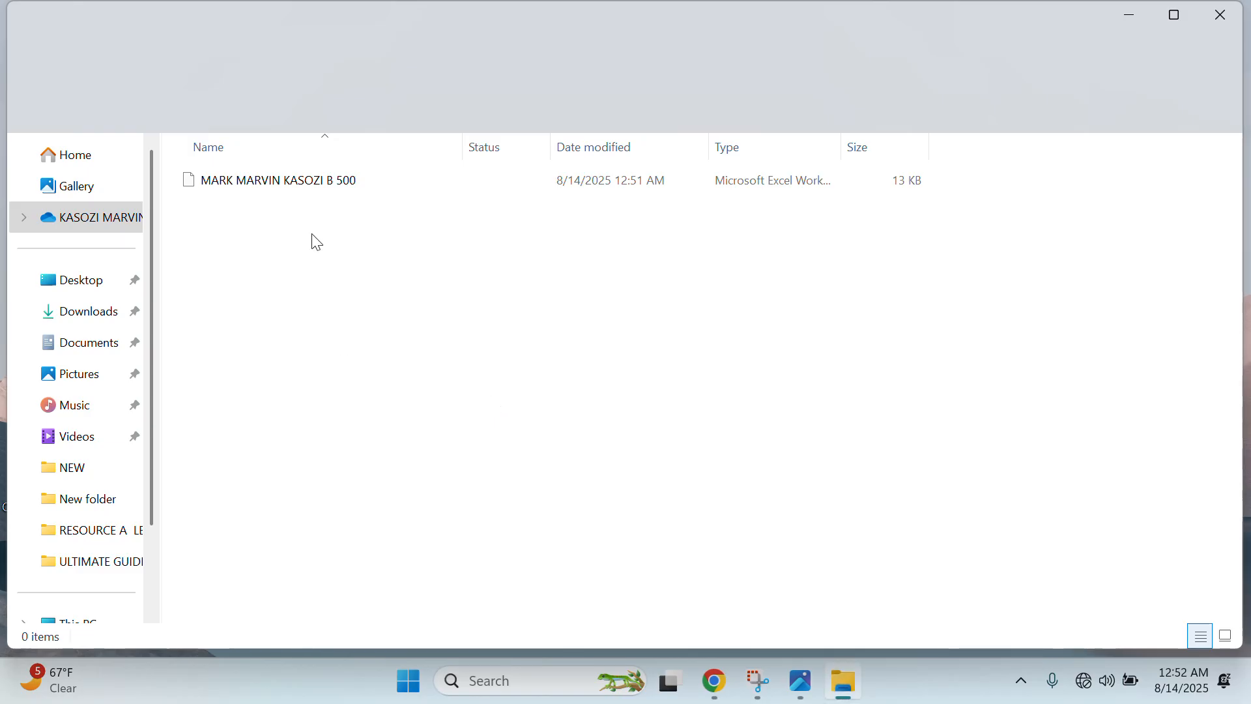
{"action": "right_click", "coordinate": [519, 406]}
{"action": "left_click", "coordinate": [534, 501]}
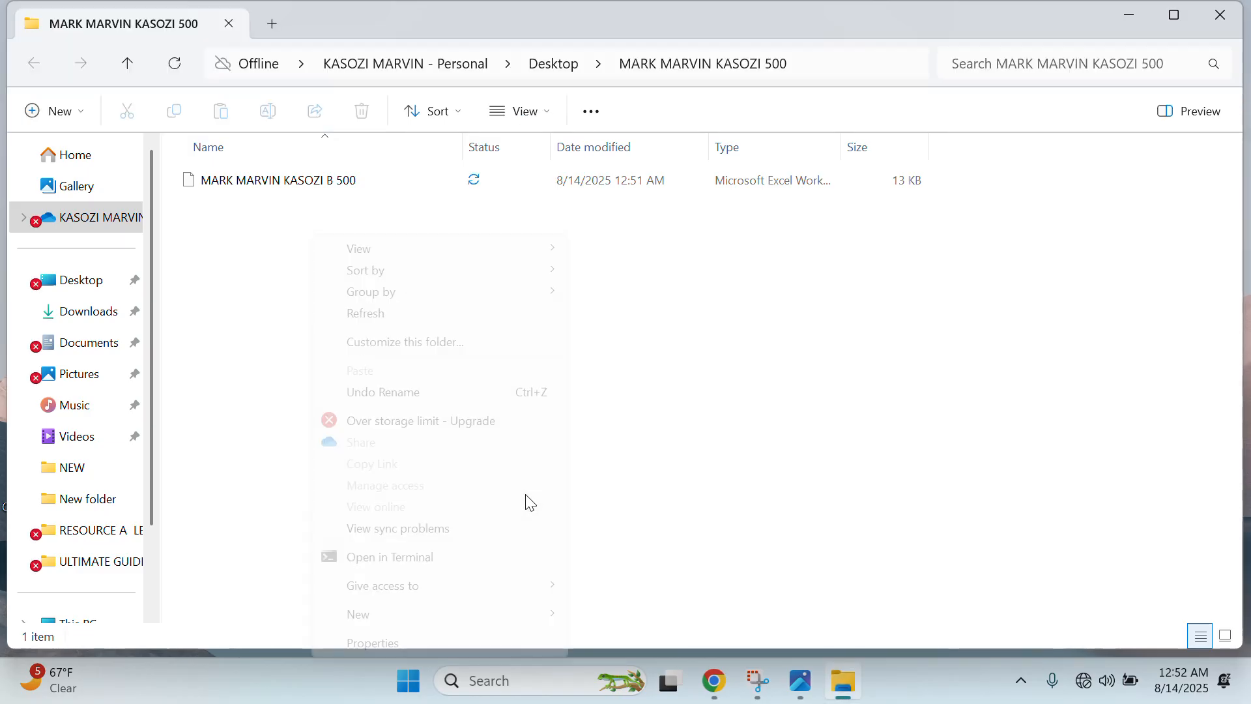
{"action": "mouse_move", "coordinate": [506, 613]}
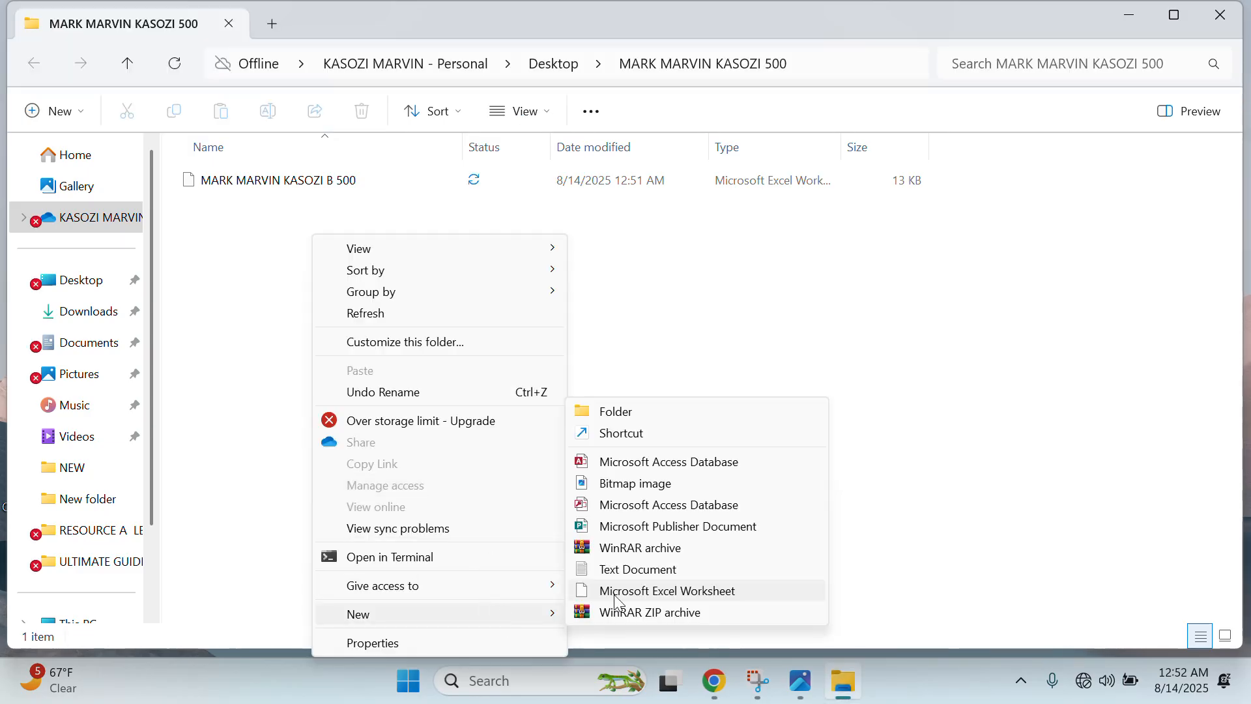
{"action": "left_click", "coordinate": [677, 507]}
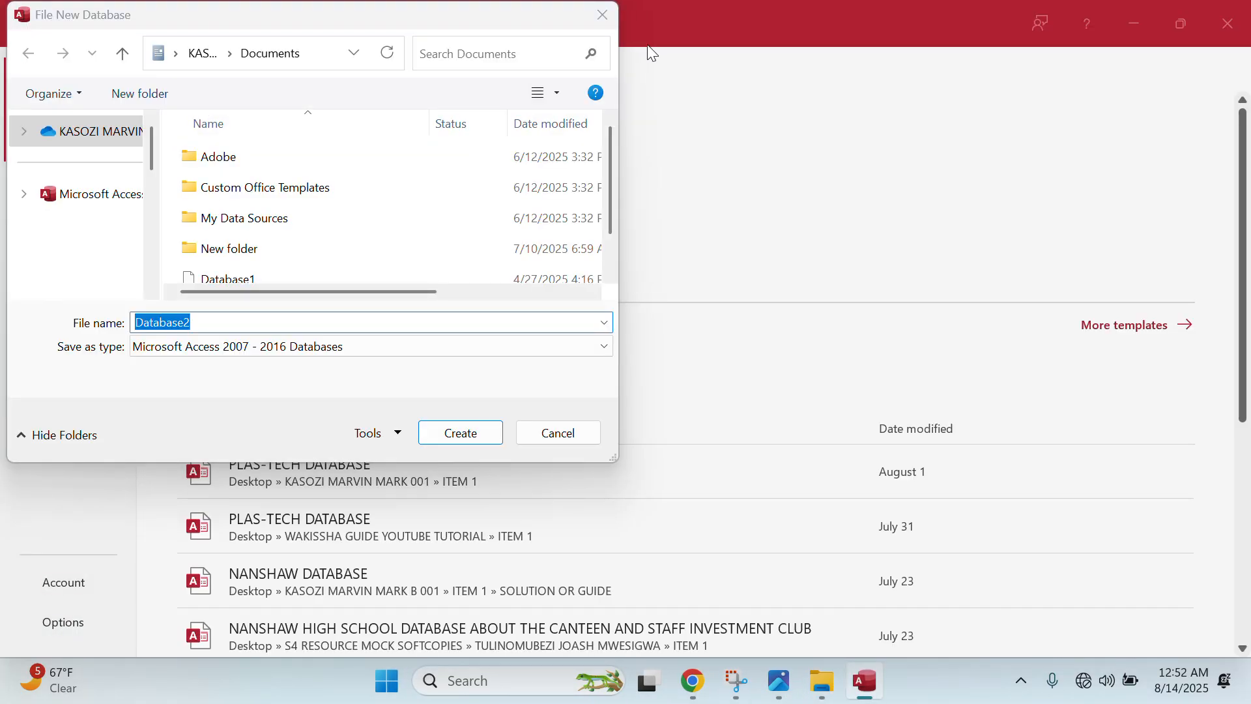
- Cancel the Database2 new-database dialog and close Access
{"action": "left_click_drag", "start_coordinate": [364, 21], "coordinate": [382, 129]}
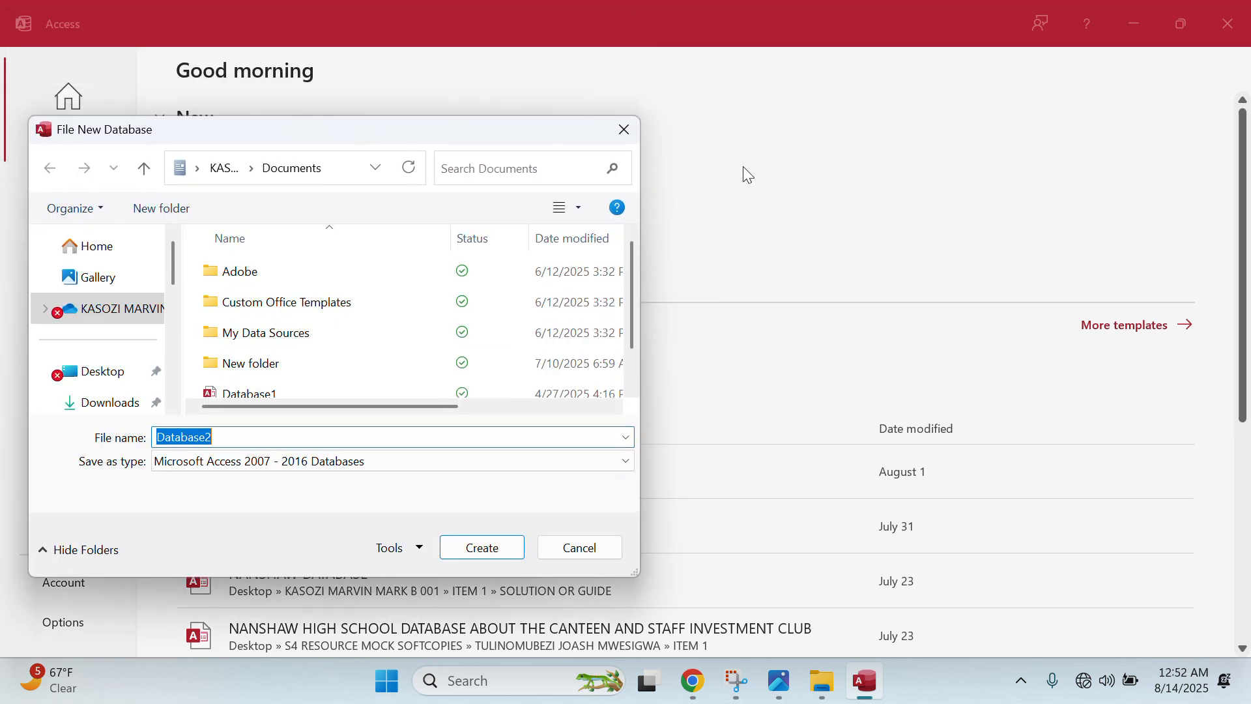
{"action": "left_click", "coordinate": [635, 134]}
{"action": "left_click", "coordinate": [1228, 24]}
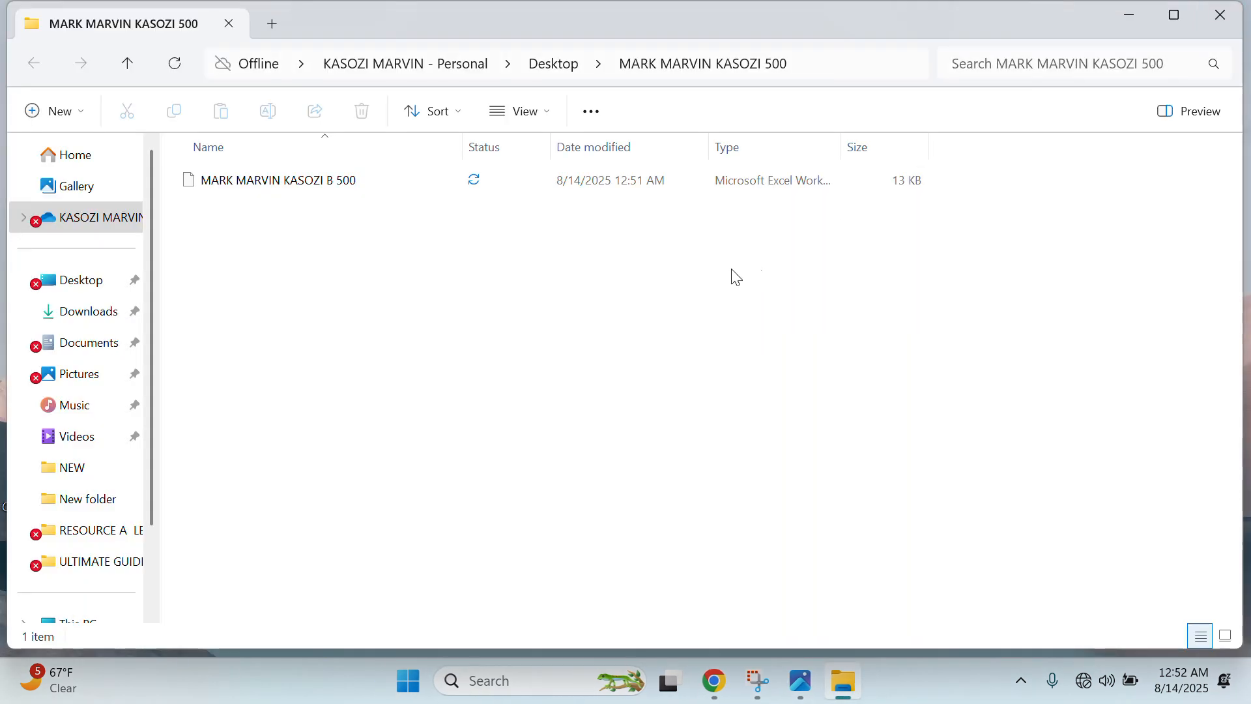
- Create a 2007-2016 format database named POPULATION CENSUS in the candidate's work folder
{"action": "right_click", "coordinate": [651, 272]}
{"action": "left_click", "coordinate": [749, 539]}
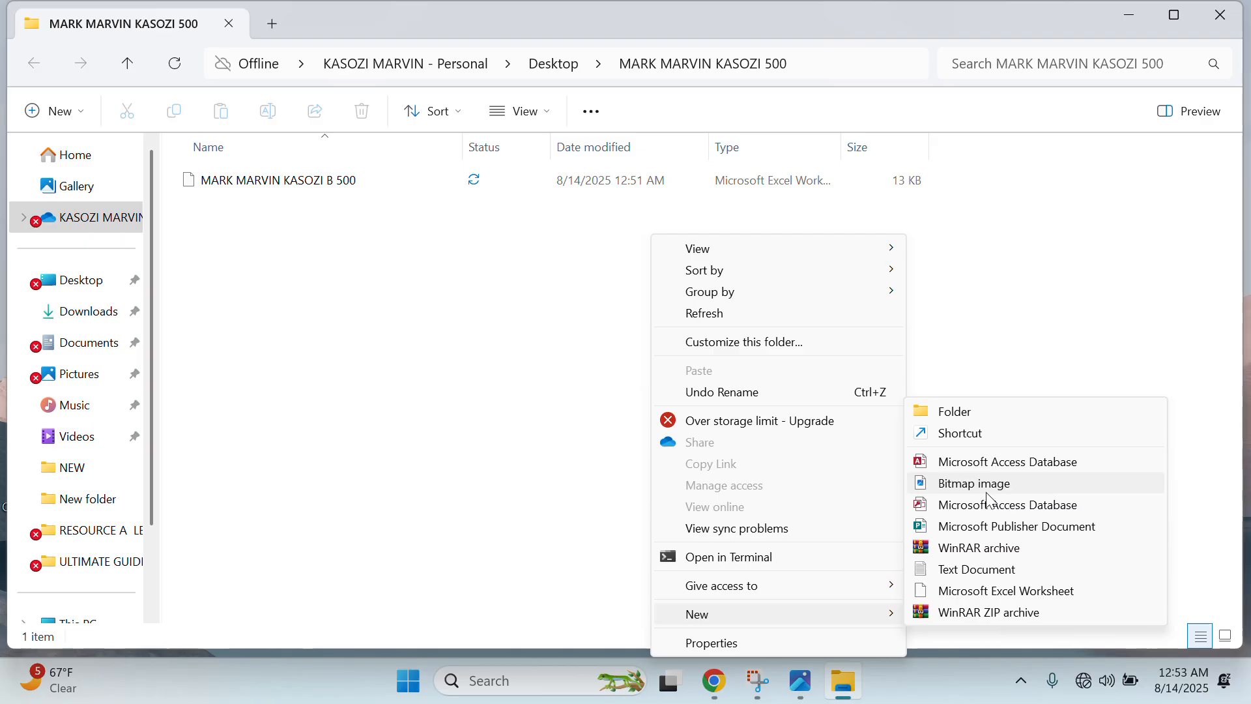
{"action": "left_click", "coordinate": [994, 505]}
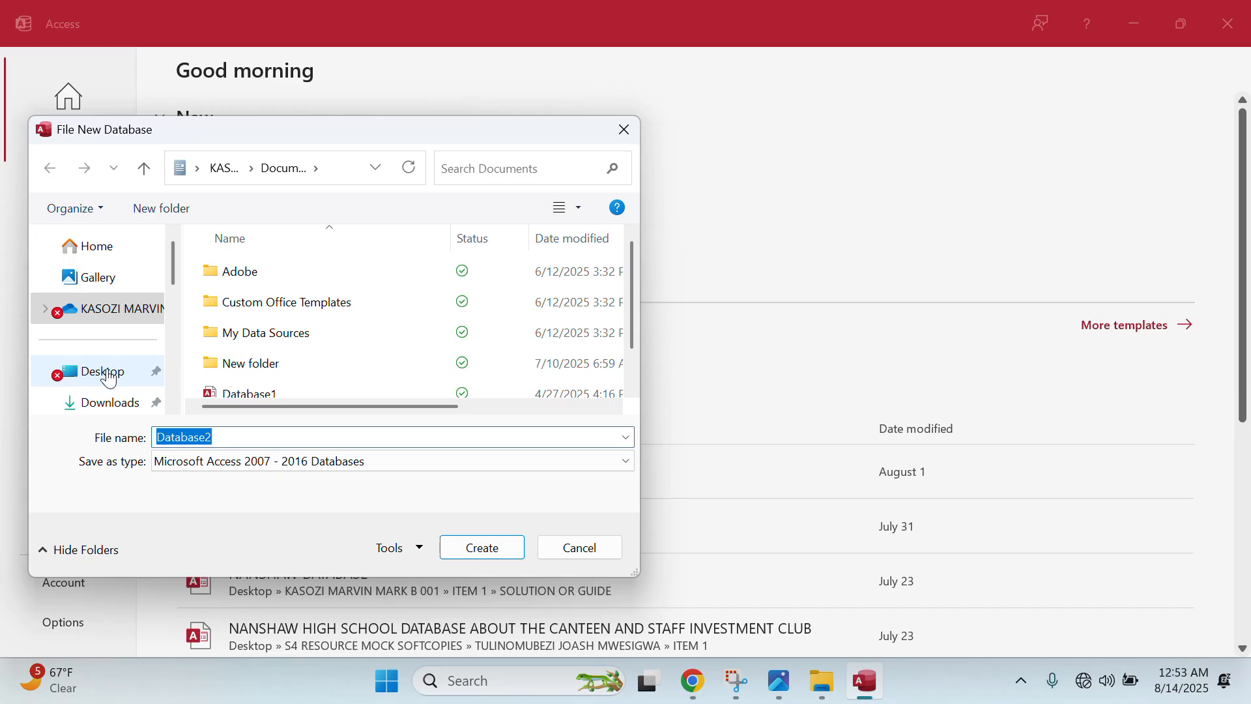
{"action": "left_click", "coordinate": [108, 378]}
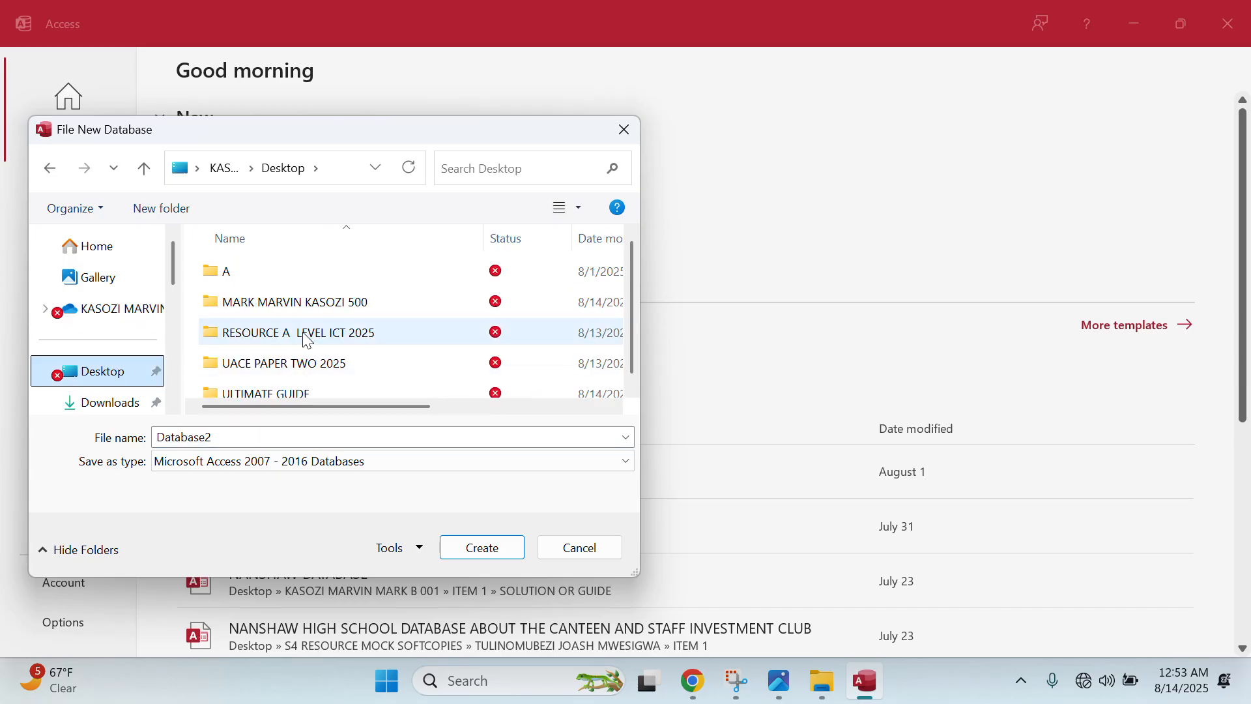
{"action": "double_click", "coordinate": [319, 303]}
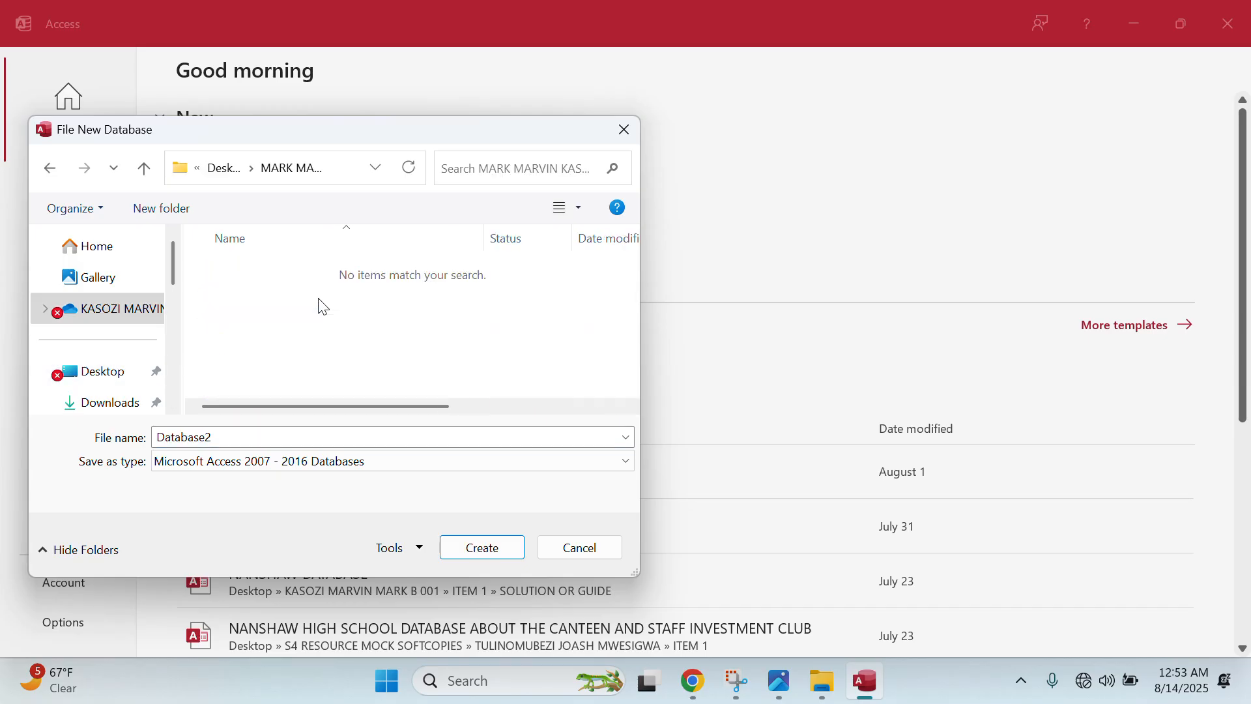
{"action": "left_click", "coordinate": [244, 435]}
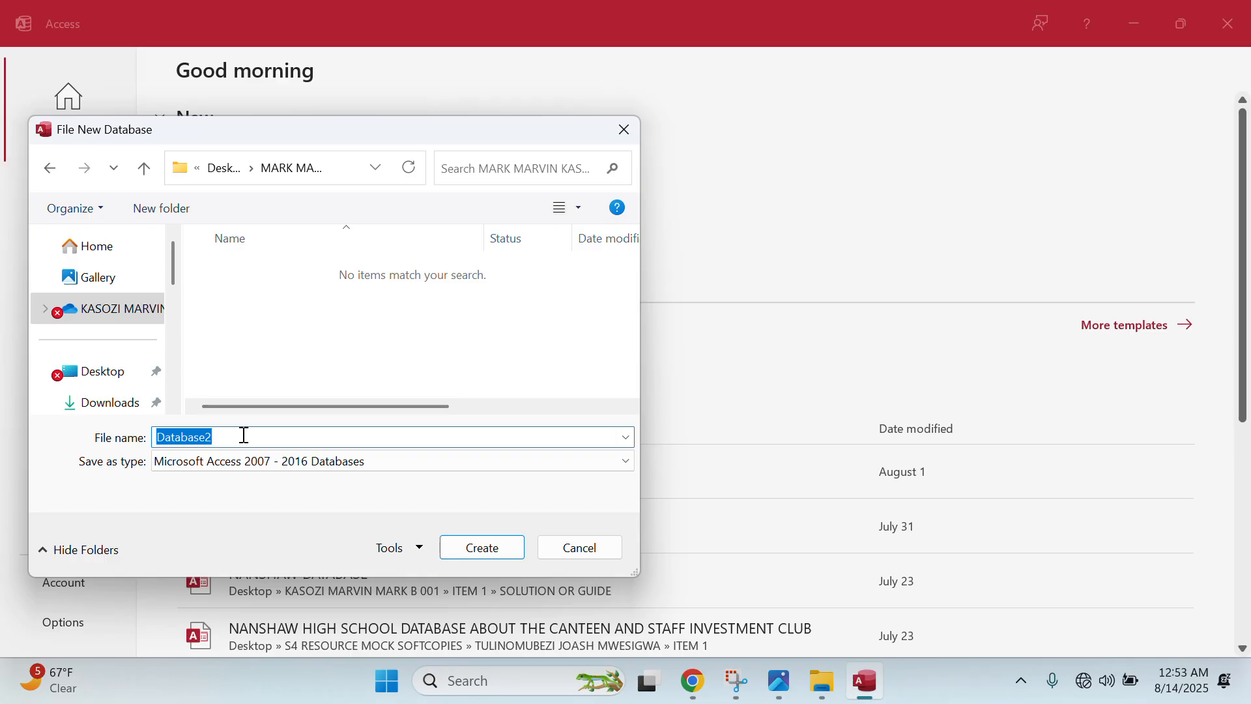
{"action": "type", "text": "POPULA"}
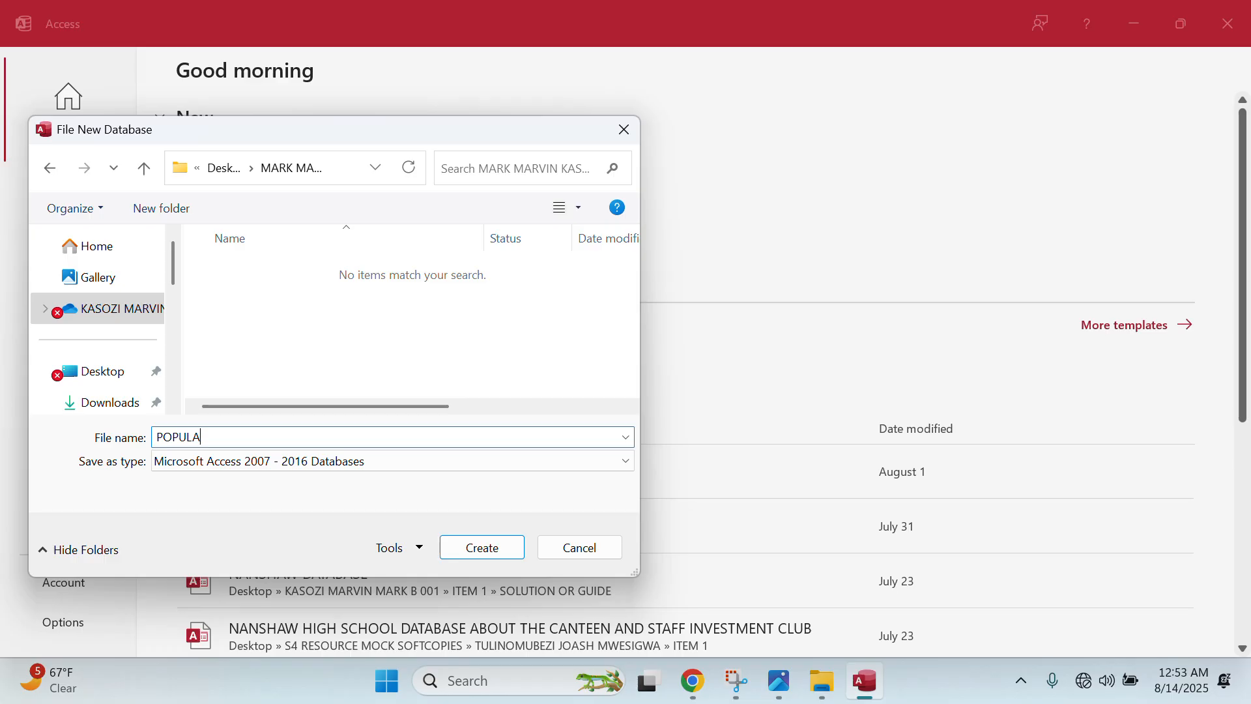
{"action": "type", "text": "TION CENSUS"}
{"action": "left_click", "coordinate": [294, 463]}
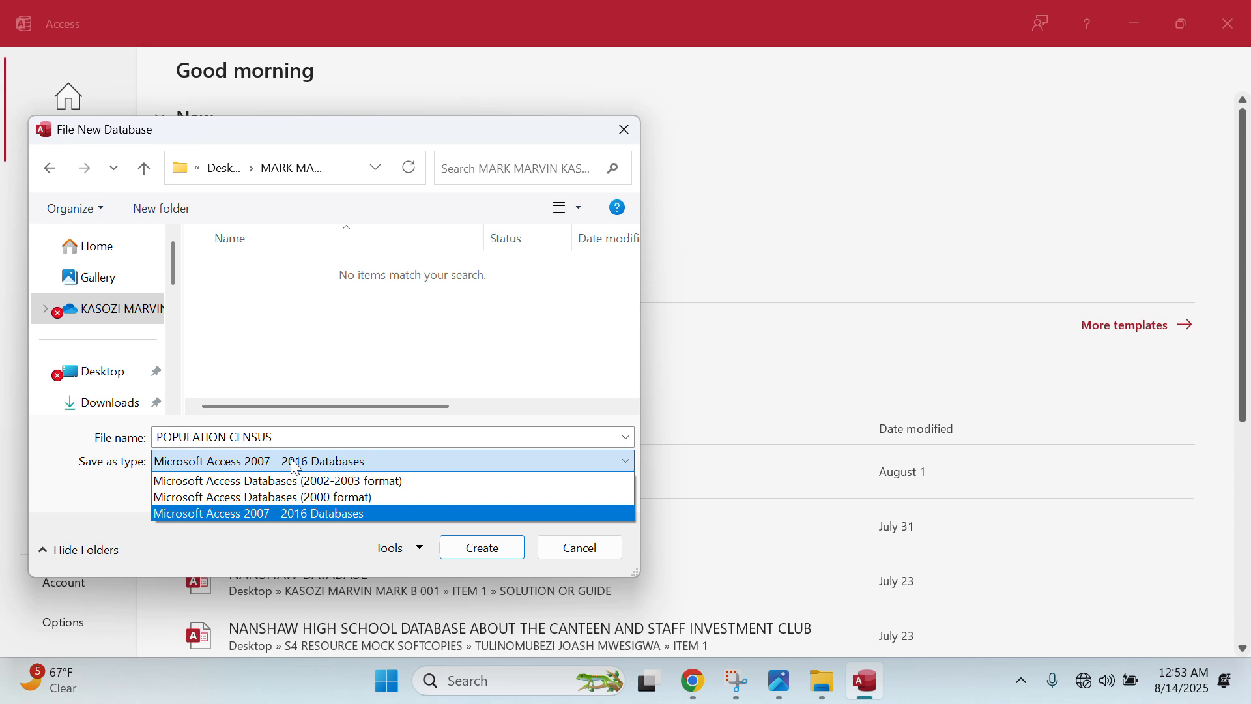
{"action": "left_click", "coordinate": [293, 467]}
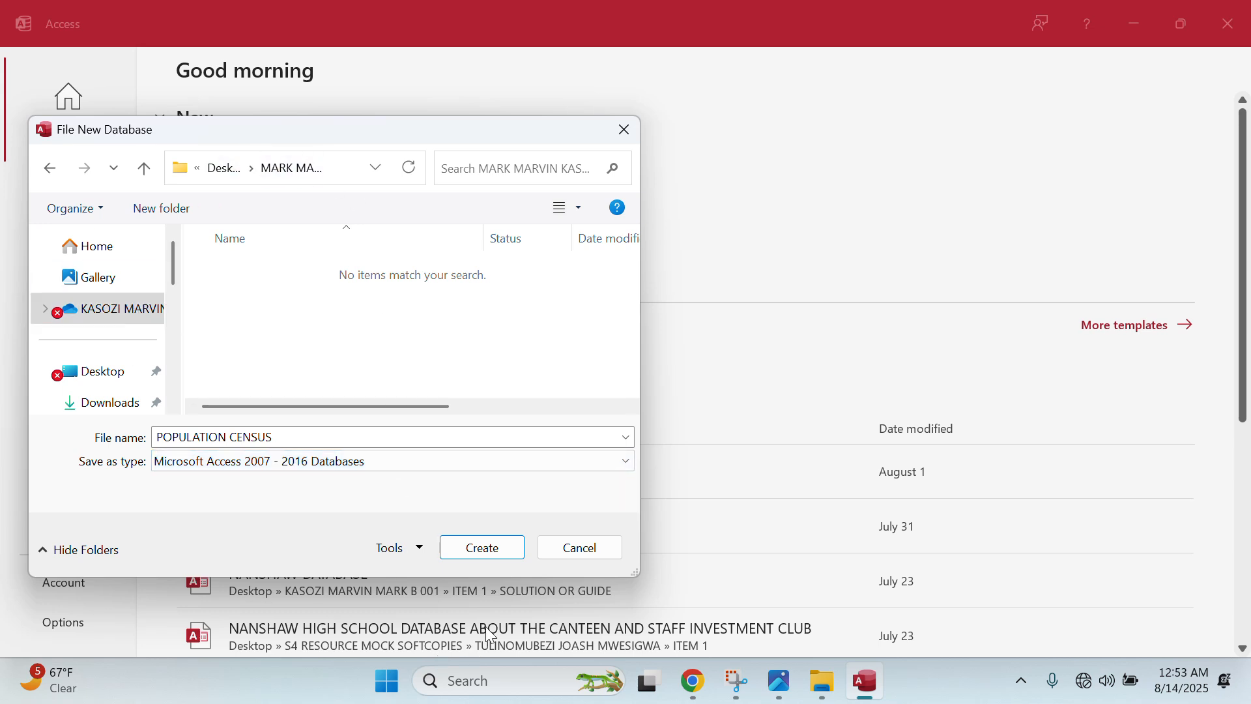
{"action": "left_click", "coordinate": [482, 549]}
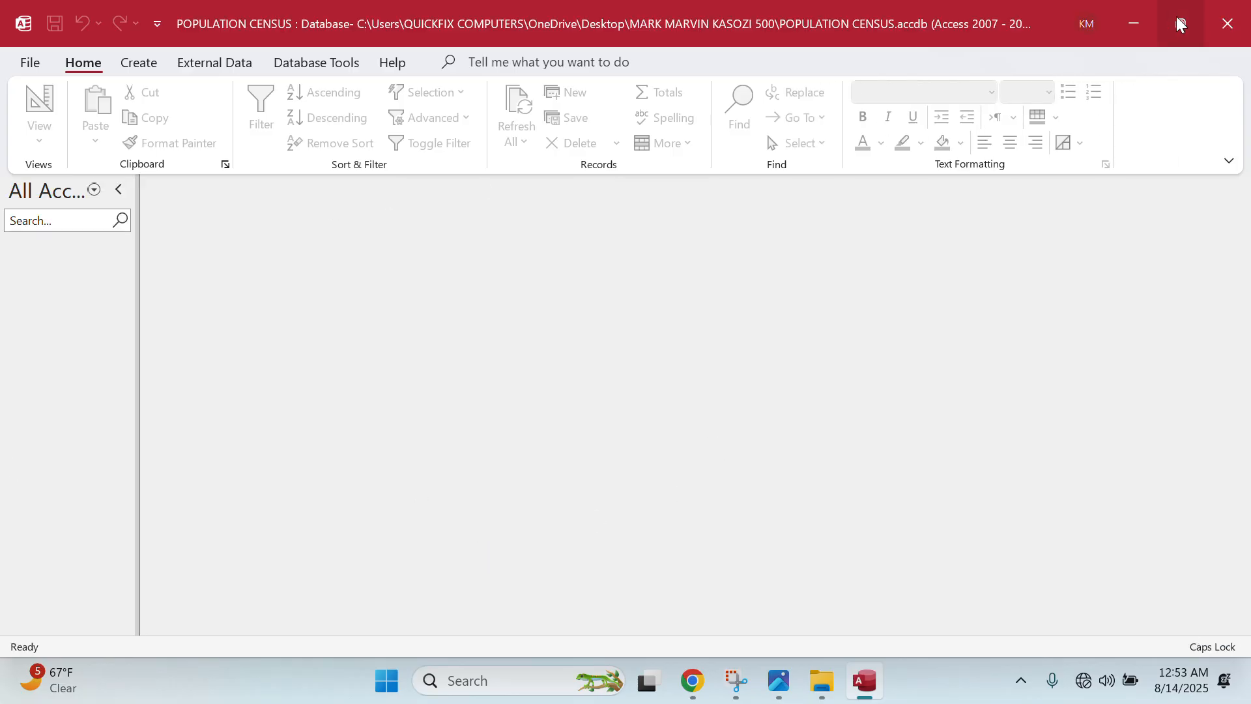
{"action": "left_click", "coordinate": [1144, 18]}
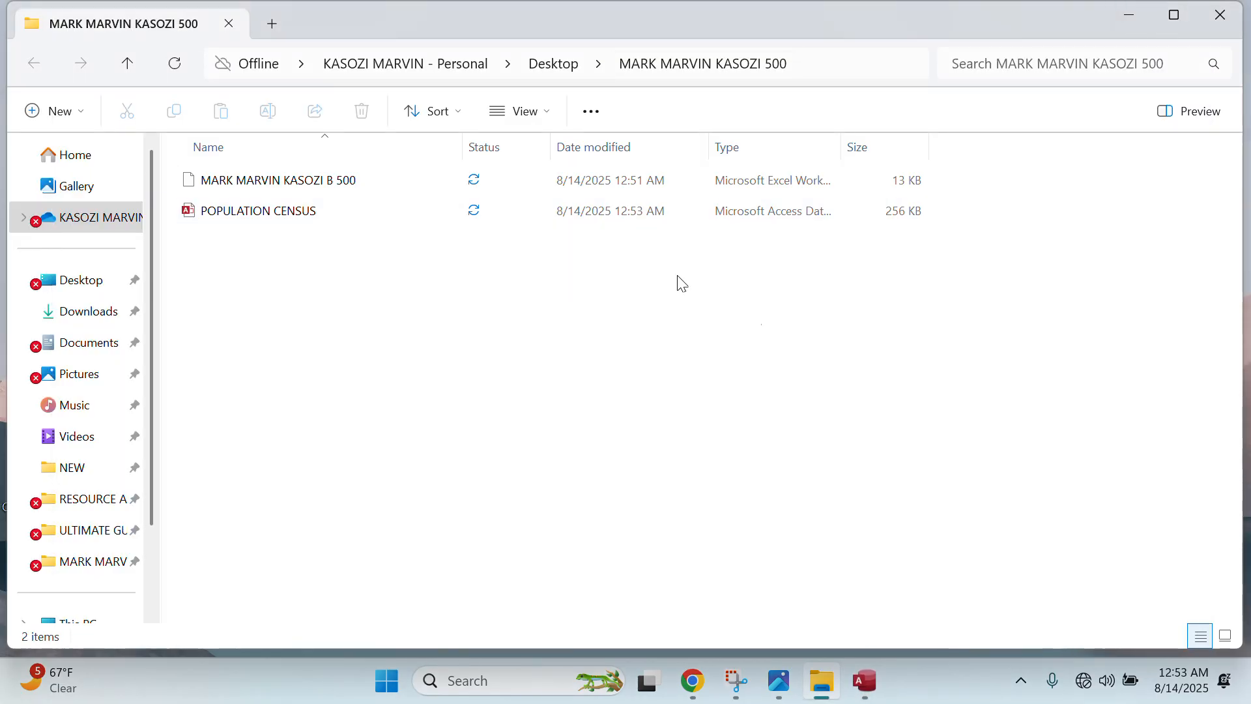
{"action": "left_click", "coordinate": [880, 682]}
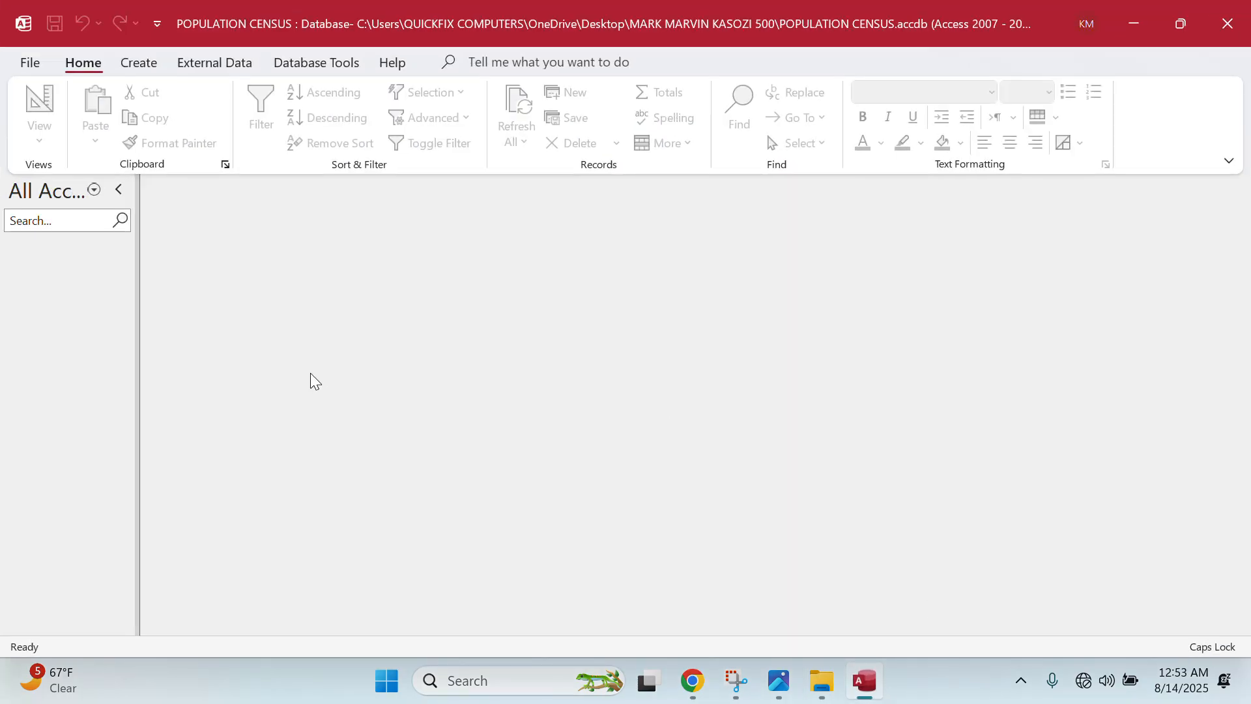
{"action": "left_click", "coordinate": [776, 691]}
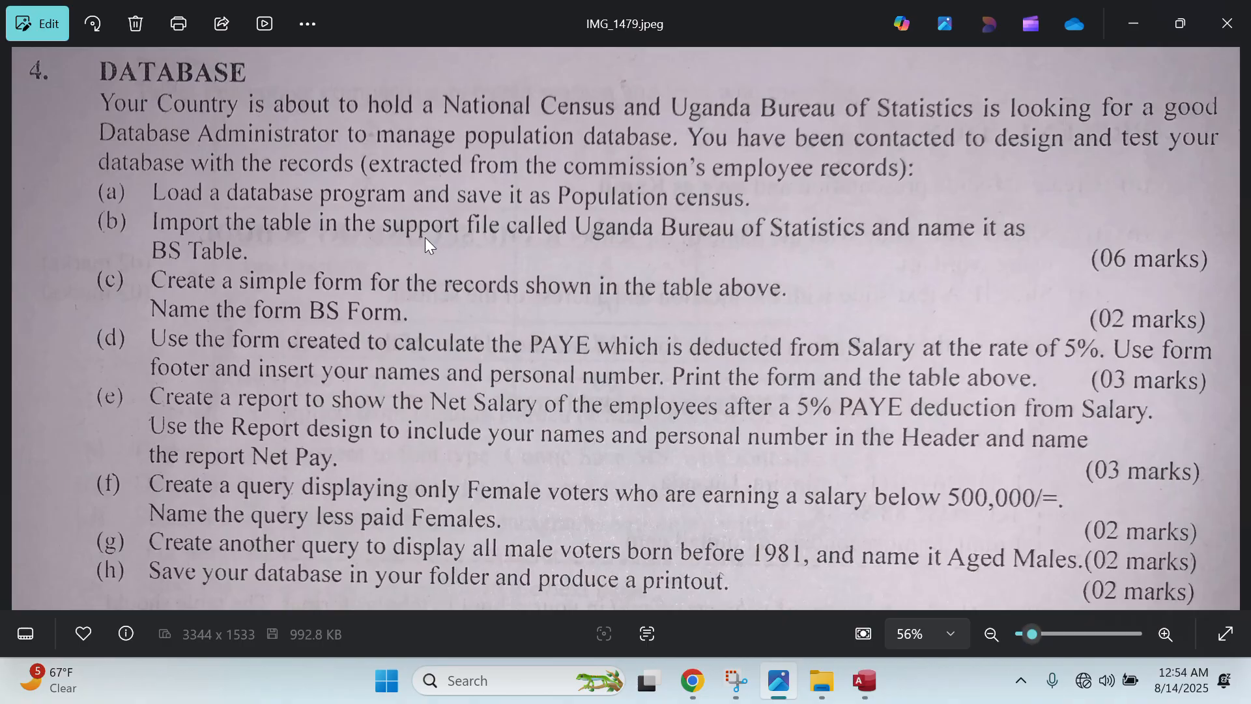
{"action": "left_click", "coordinate": [855, 695]}
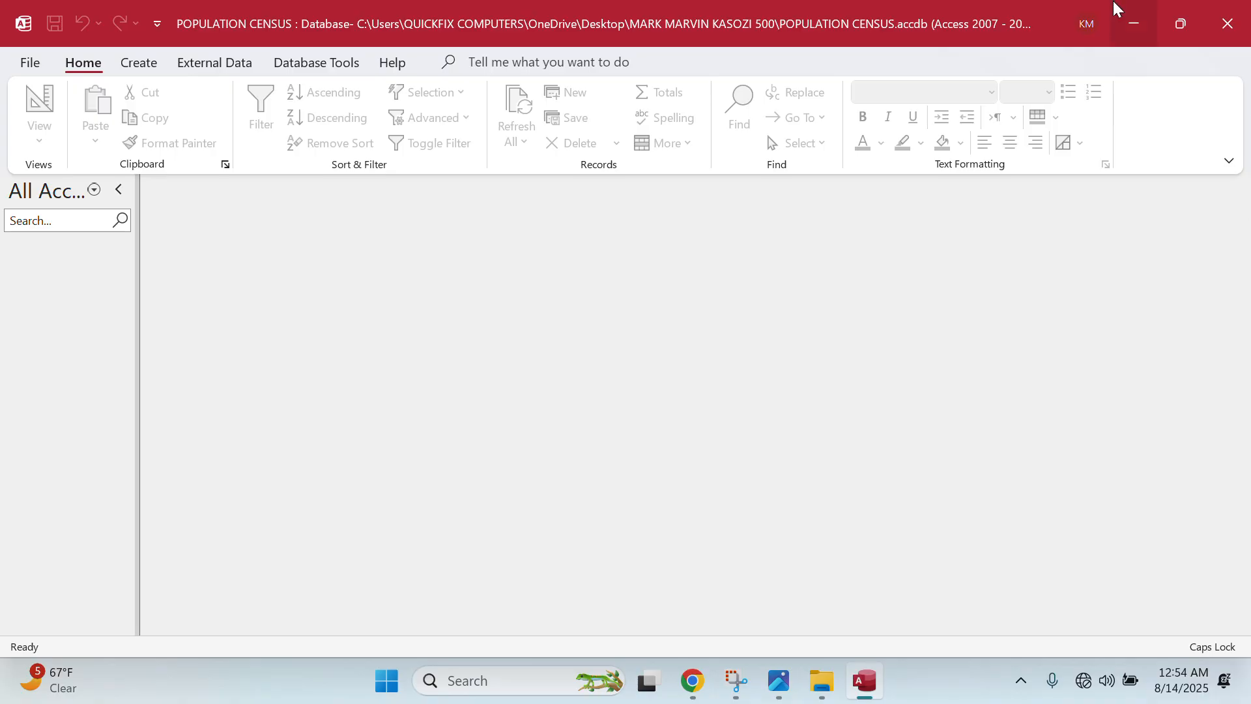
- Minimize all windows, open UACE PAPER TWO 2025, and open the Uganda Bureau of Statistics workbook
{"action": "left_click", "coordinate": [1133, 25]}
{"action": "left_click", "coordinate": [1132, 25]}
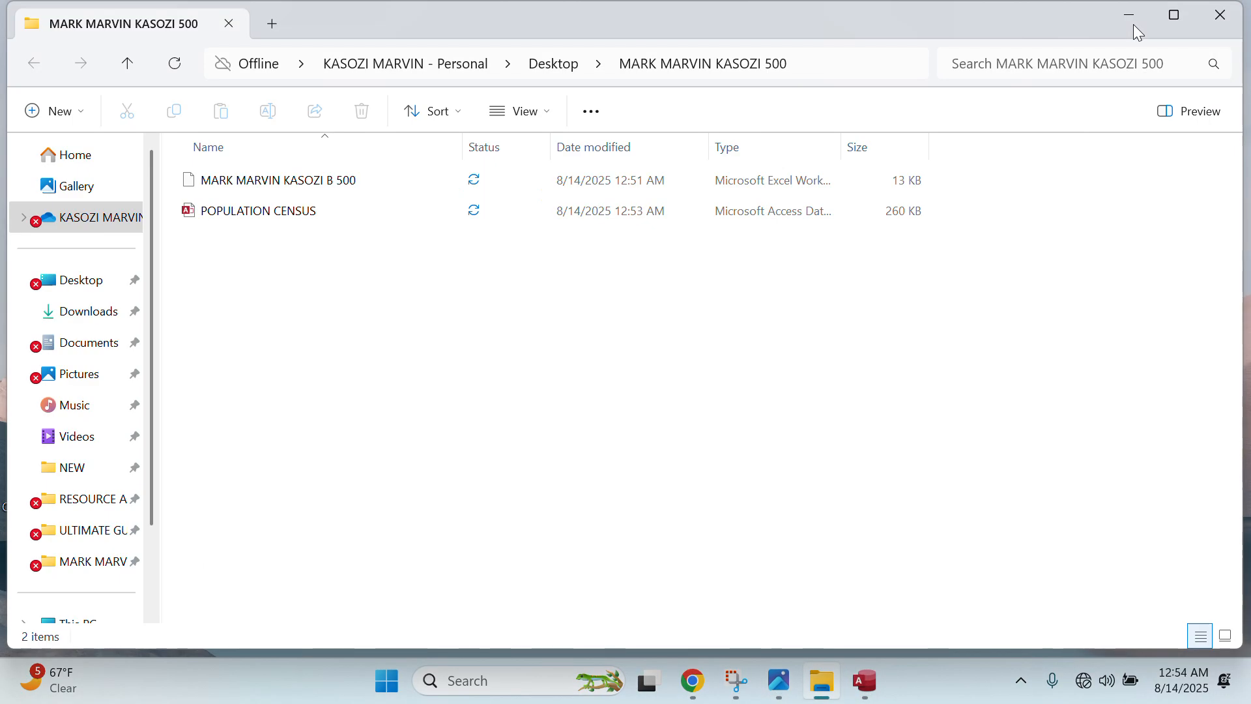
{"action": "left_click", "coordinate": [1133, 20]}
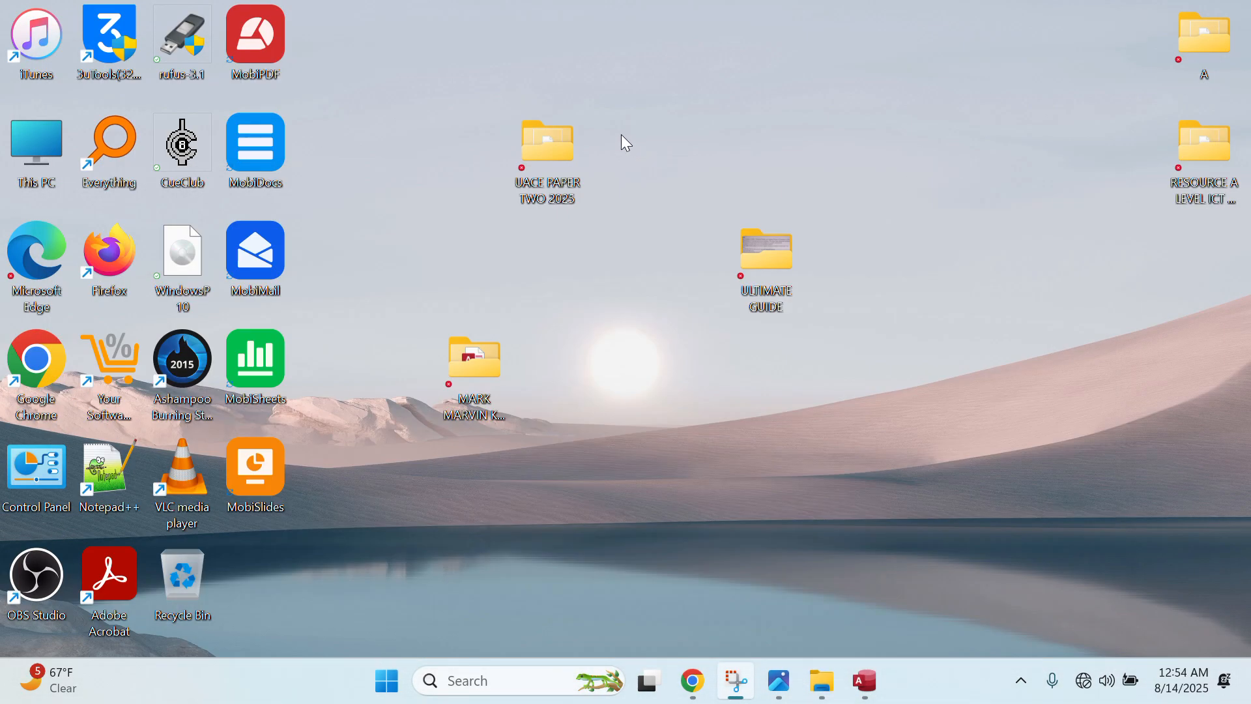
{"action": "left_click_drag", "start_coordinate": [559, 167], "coordinate": [1001, 100]}
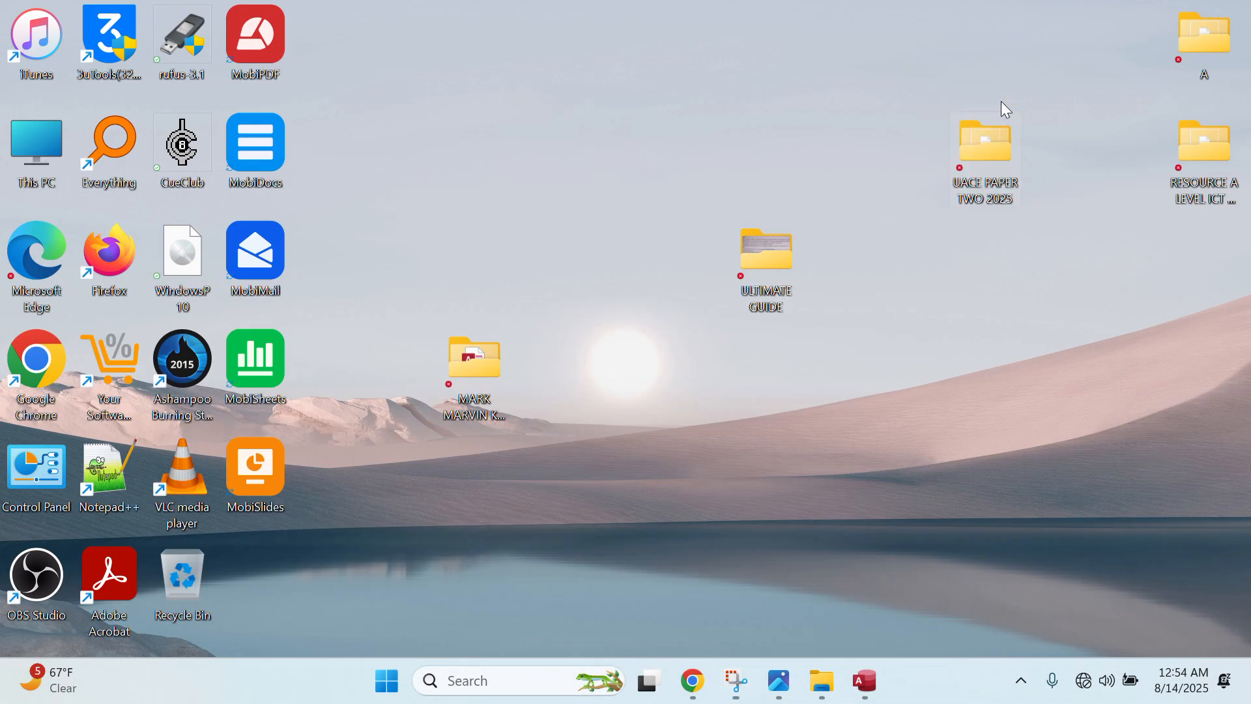
{"action": "double_click", "coordinate": [991, 142]}
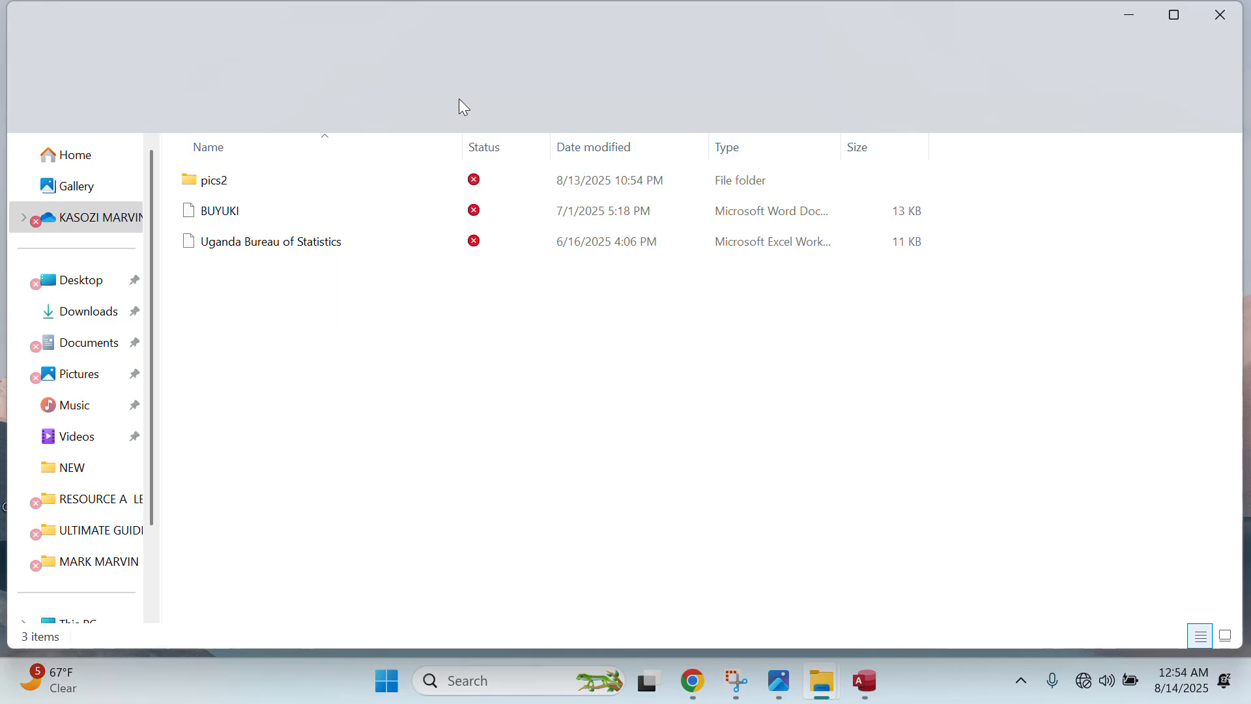
{"action": "left_click", "coordinate": [326, 243]}
{"action": "double_click", "coordinate": [327, 244]}
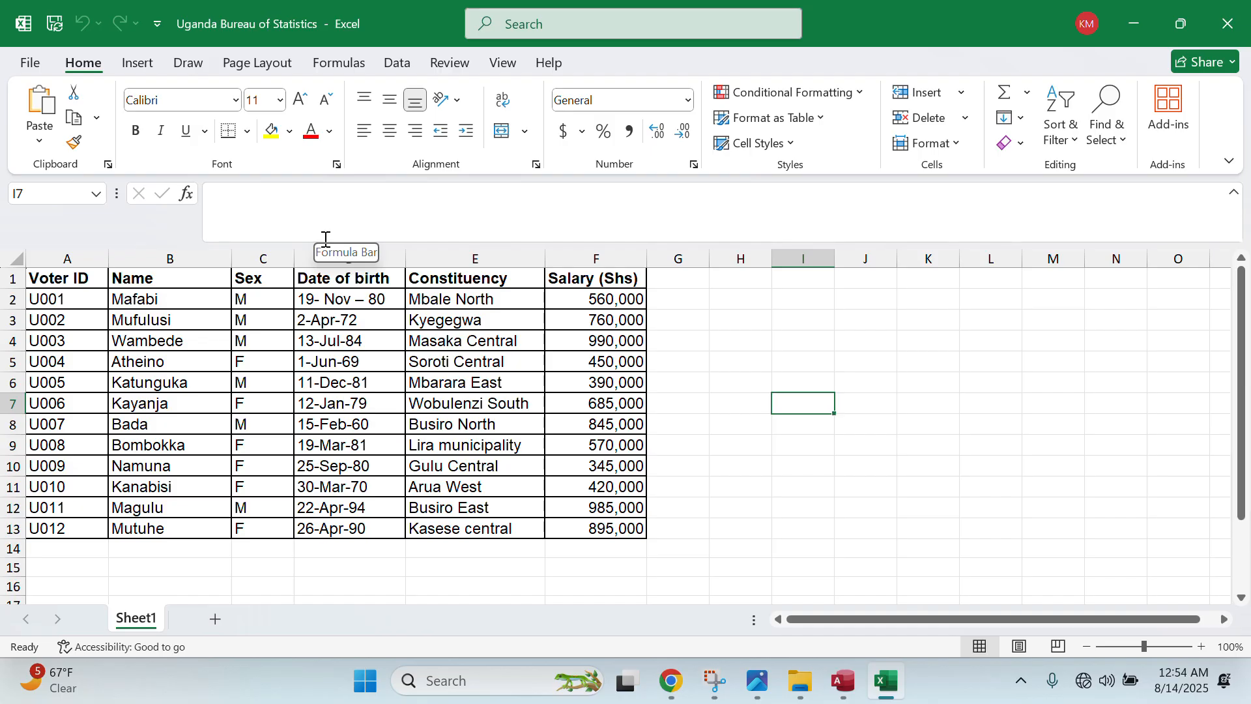
- Close the Uganda Bureau of Statistics voter workbook and the UACE PAPER TWO 2025 folder window
{"action": "left_click", "coordinate": [1228, 24]}
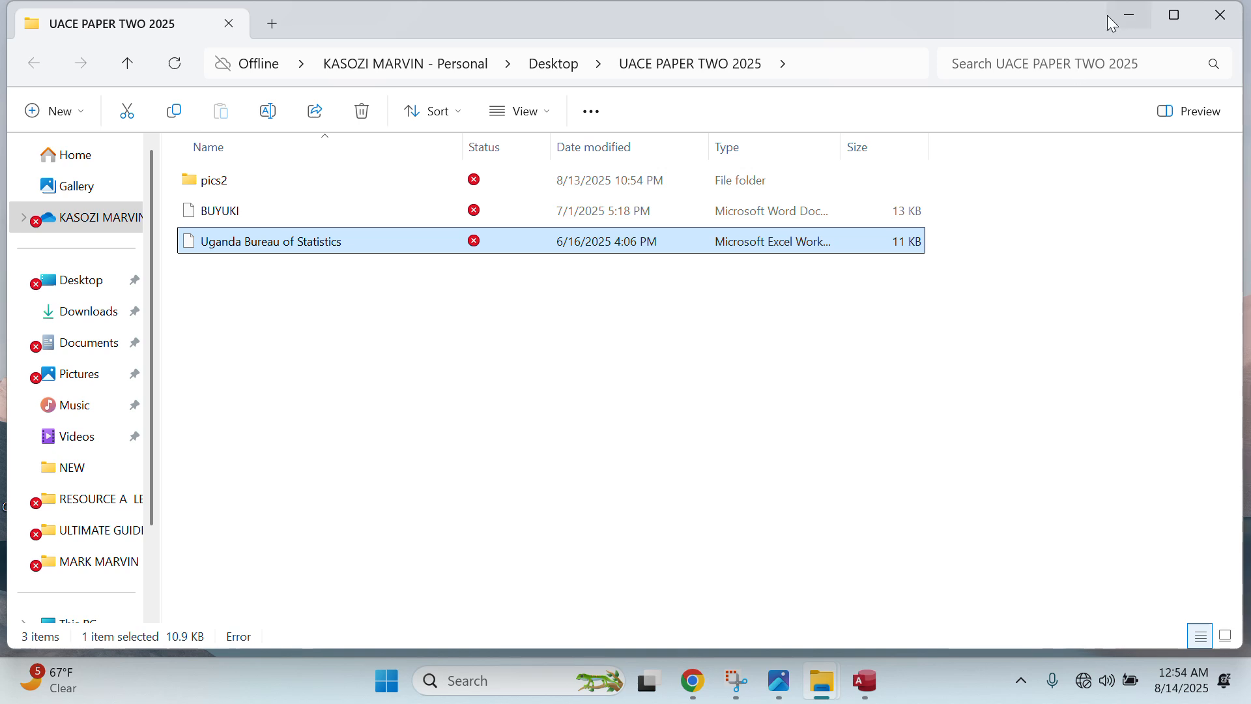
{"action": "left_click", "coordinate": [1216, 6]}
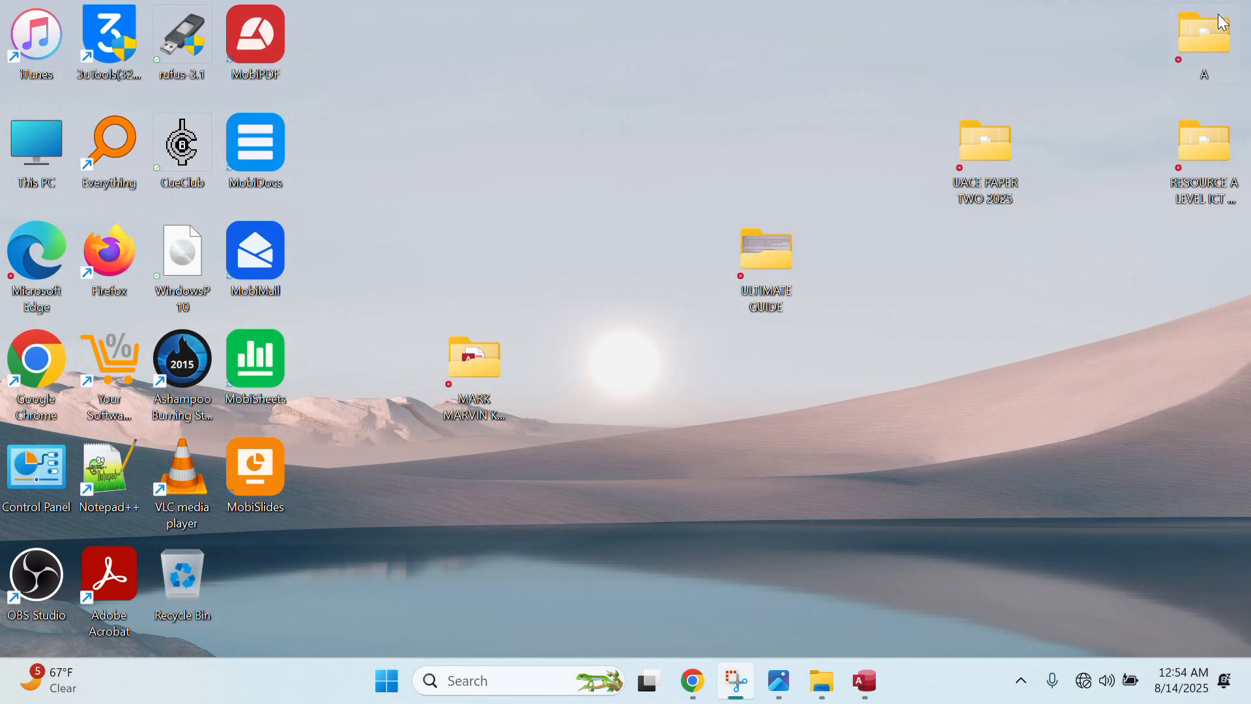
- Restore Access and start an Excel spreadsheet import through External Data > New Data Source > From File
{"action": "left_click", "coordinate": [870, 680]}
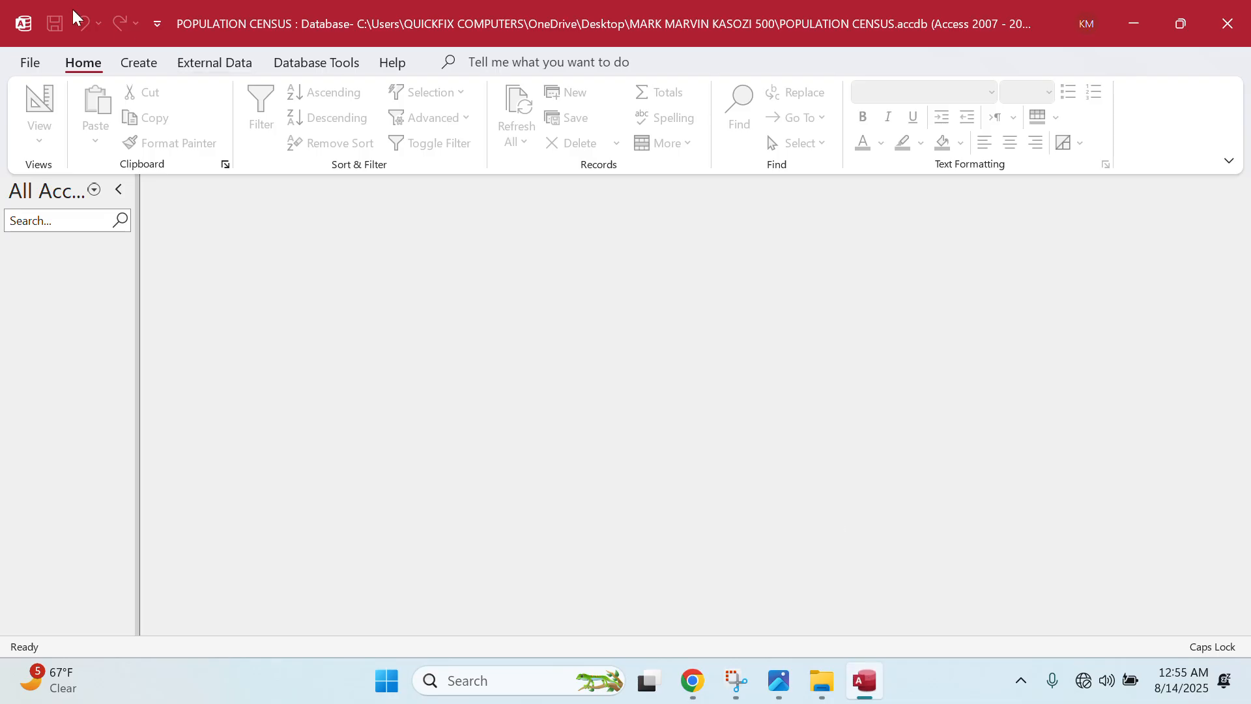
{"action": "left_click", "coordinate": [229, 64]}
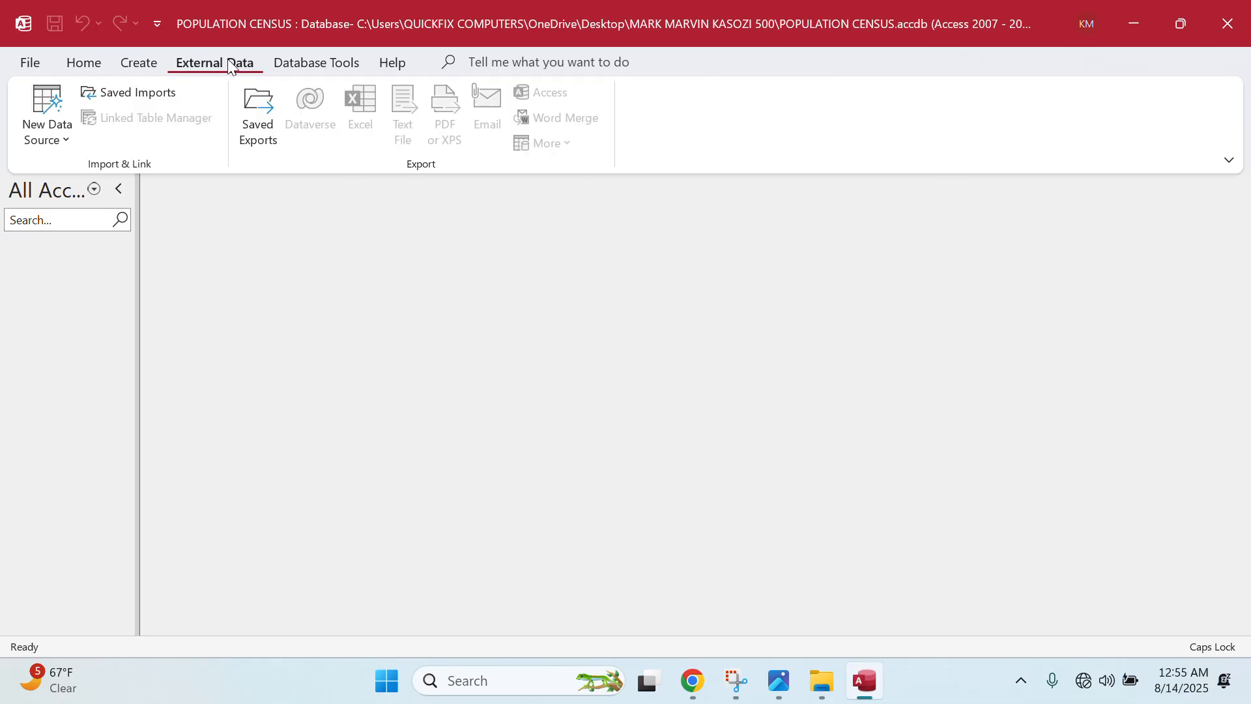
{"action": "left_click", "coordinate": [68, 146]}
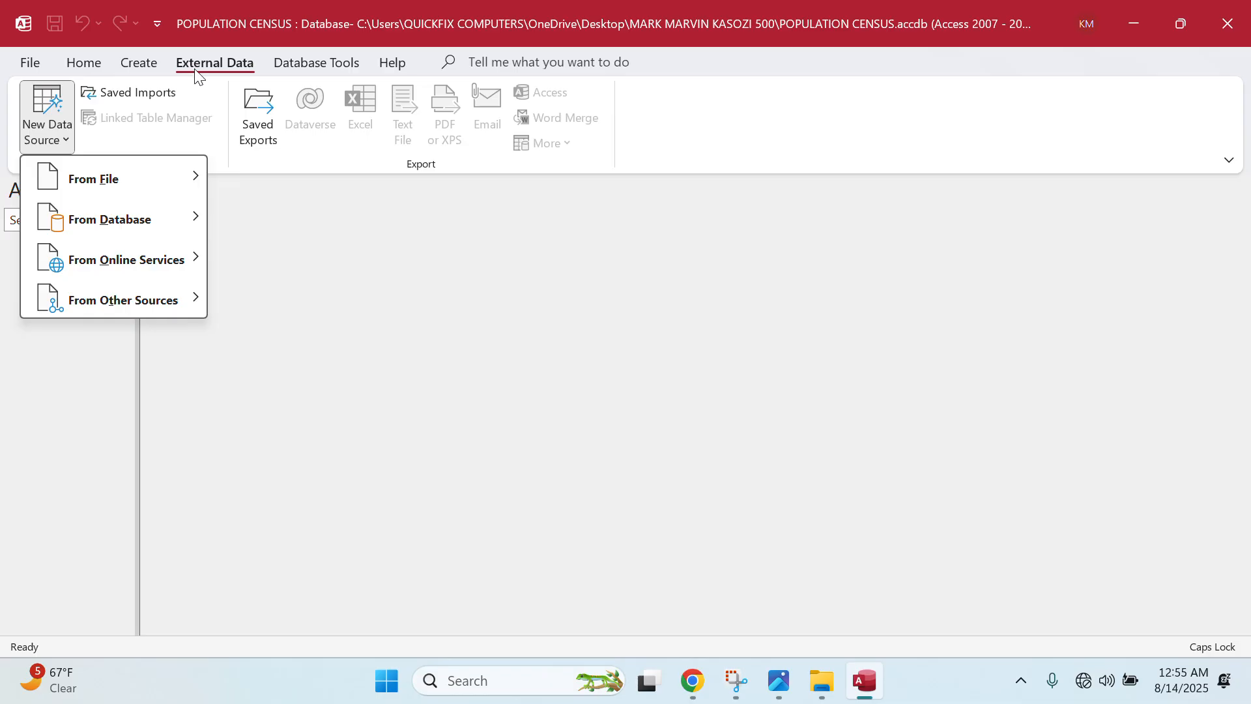
{"action": "mouse_move", "coordinate": [147, 171]}
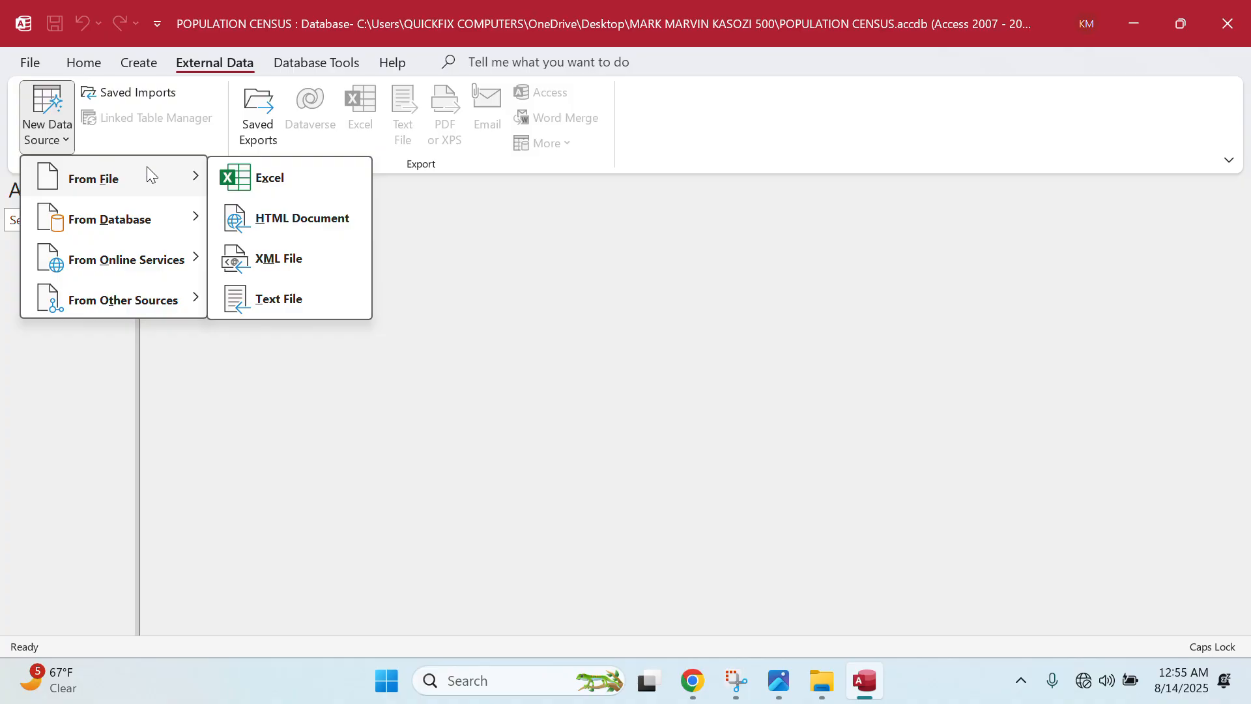
{"action": "left_click", "coordinate": [270, 178]}
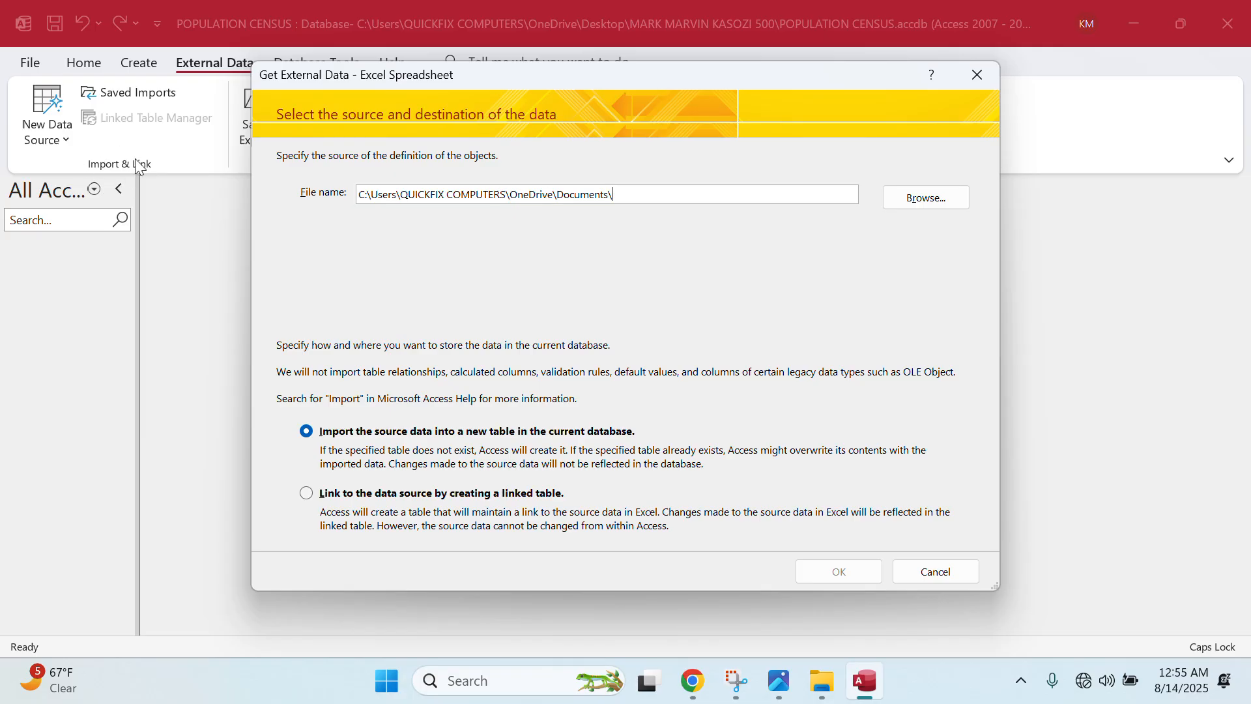
- Pick Uganda Bureau of Statistics.xlsx in Desktop > UACE PAPER TWO 2025 as the import source file
{"action": "left_click", "coordinate": [924, 198]}
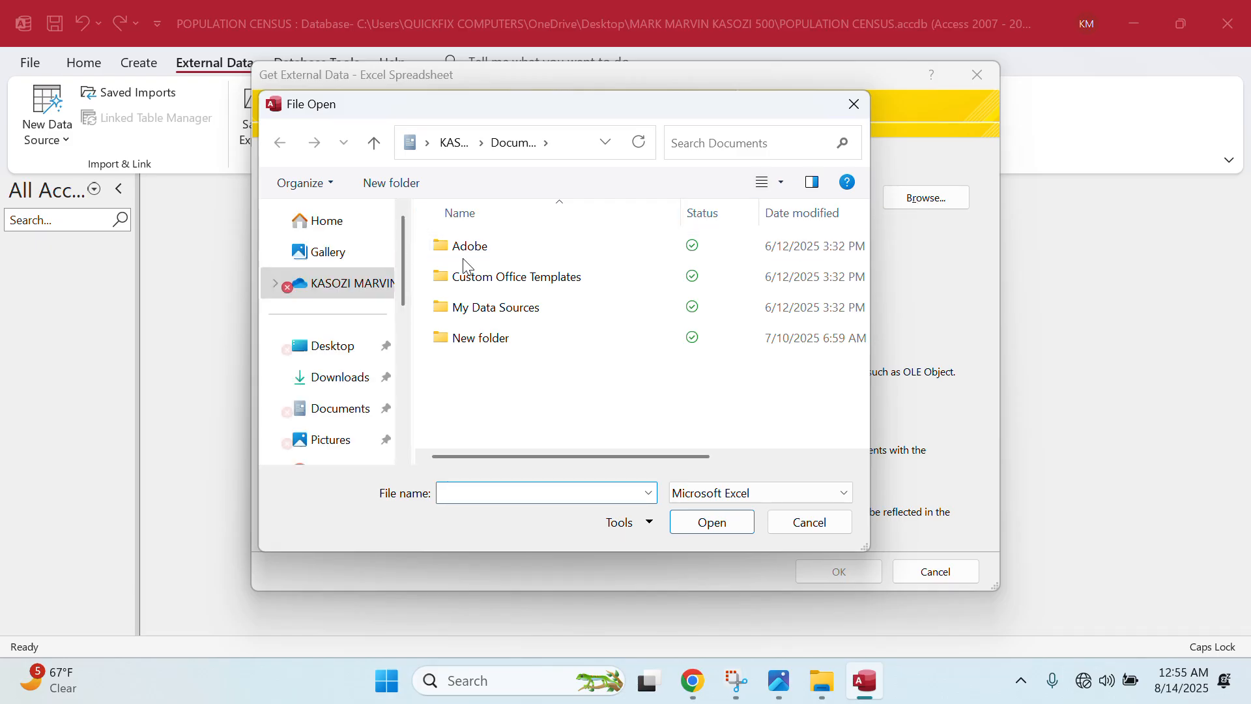
{"action": "left_click", "coordinate": [357, 354]}
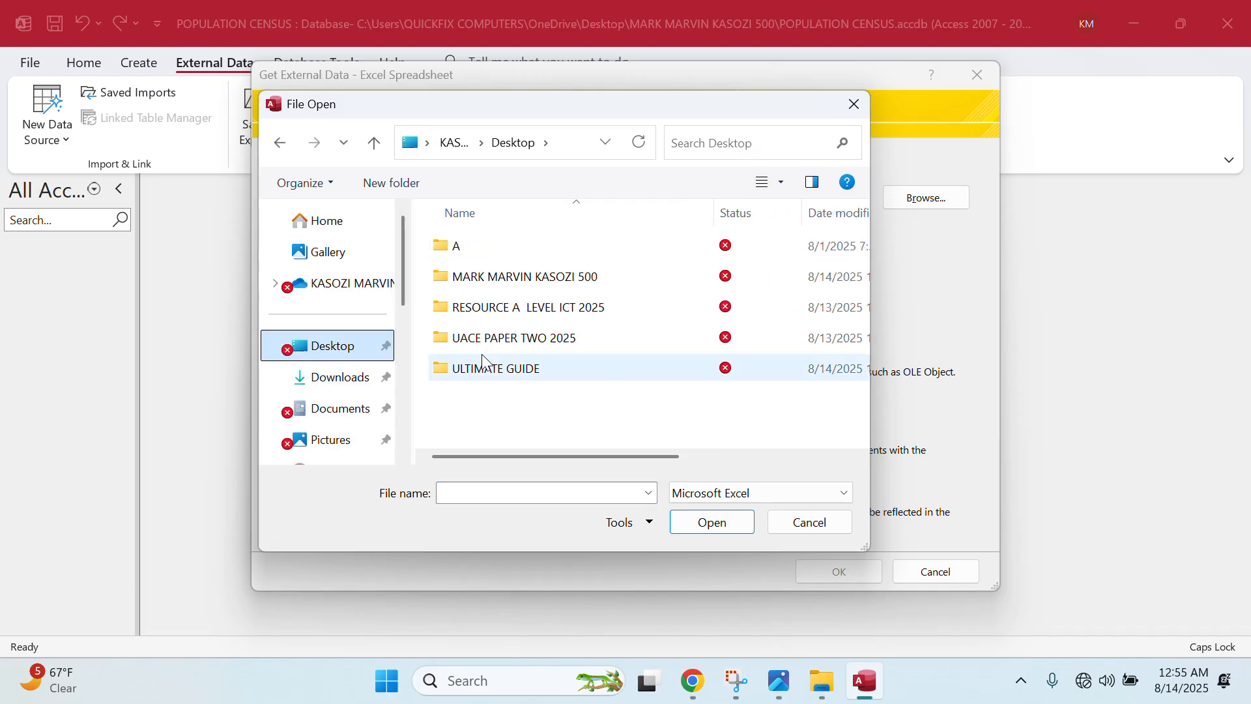
{"action": "double_click", "coordinate": [499, 338]}
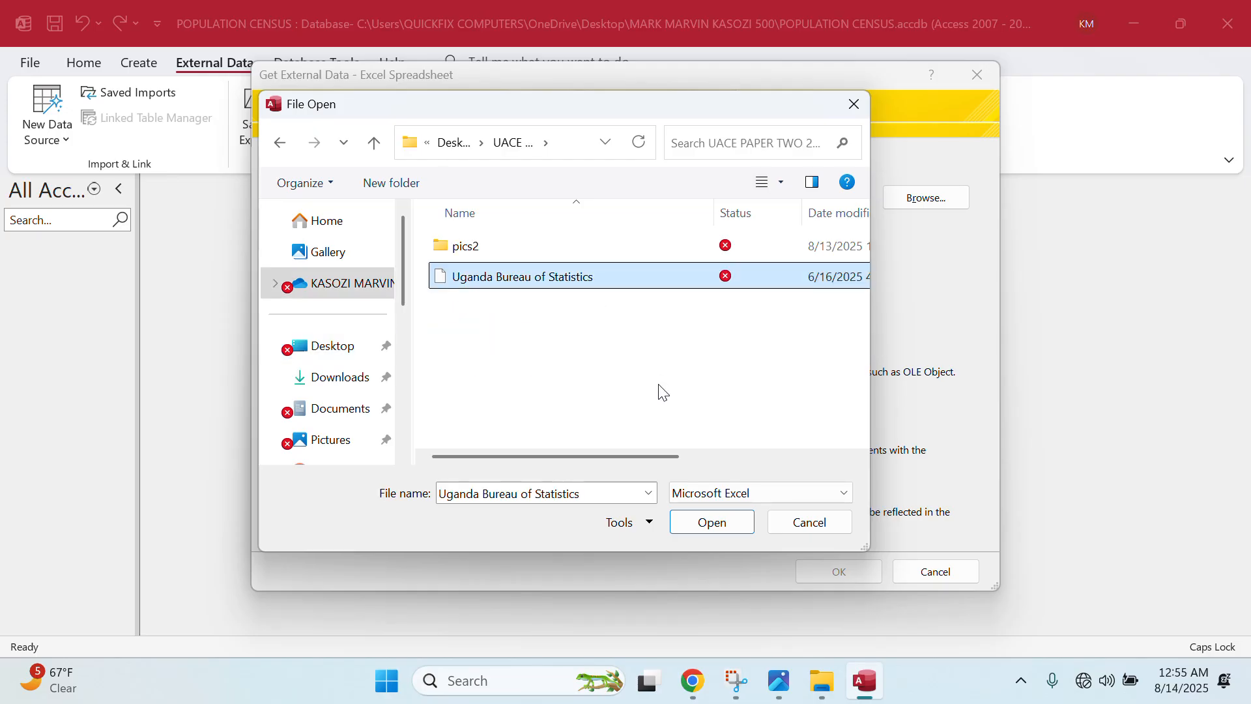
{"action": "left_click", "coordinate": [713, 521]}
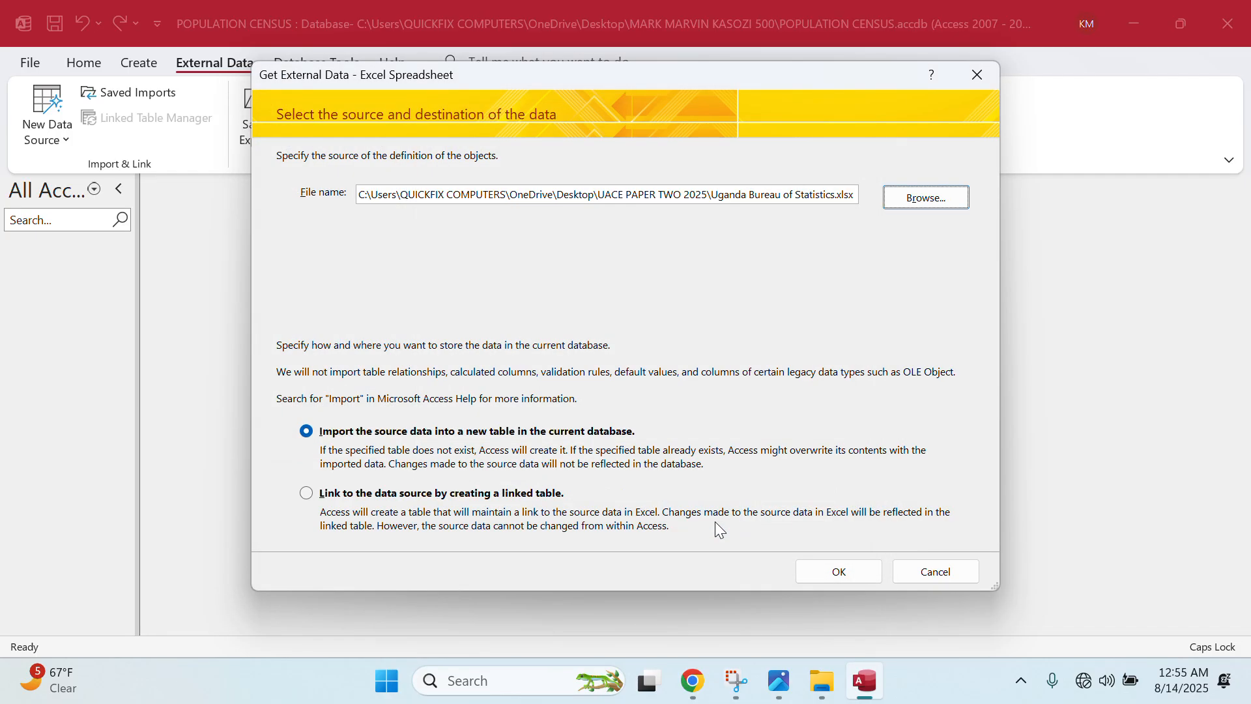
{"action": "left_click", "coordinate": [801, 571]}
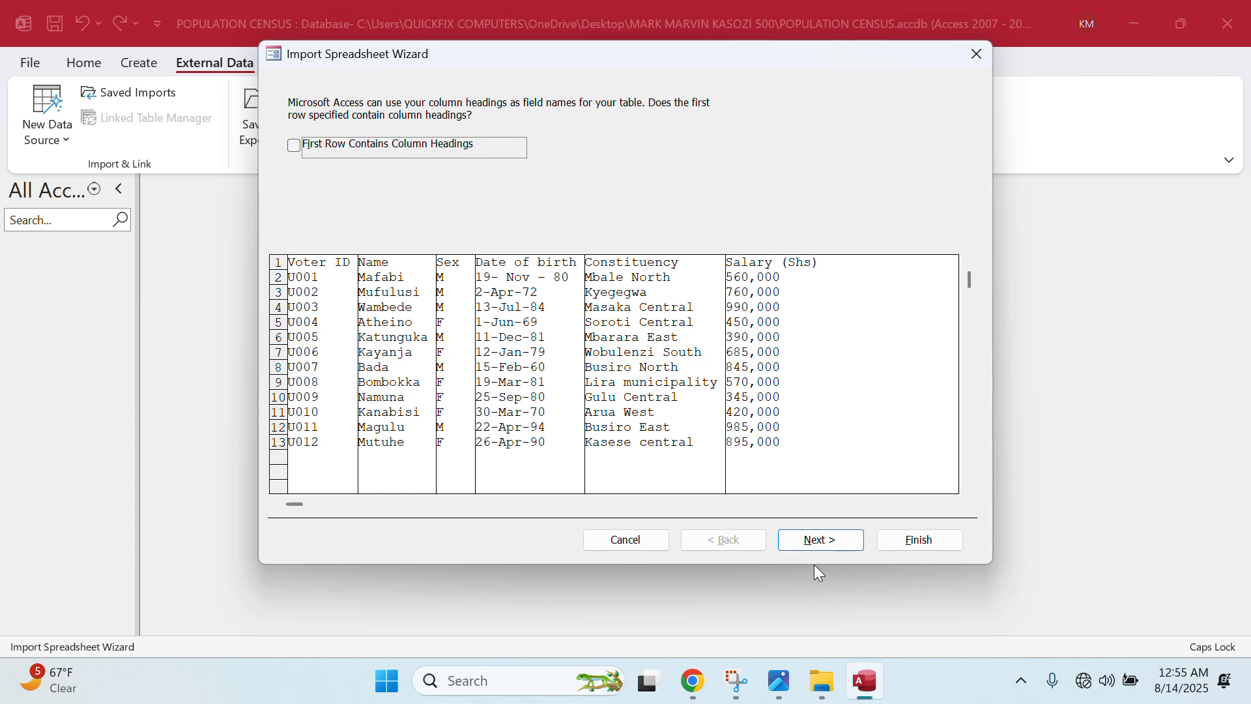
- Import with first-row column headings, Voter ID as the primary key, into a table named BS TABLE
{"action": "left_click", "coordinate": [292, 149]}
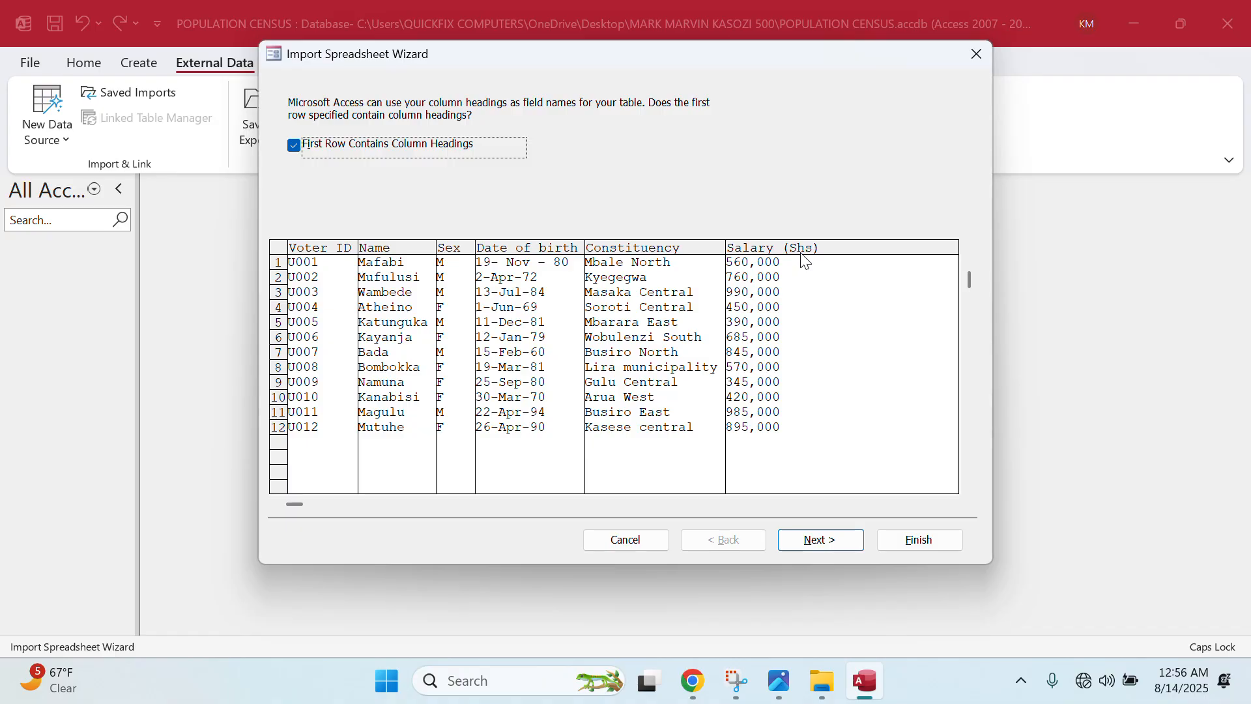
{"action": "left_click", "coordinate": [806, 540]}
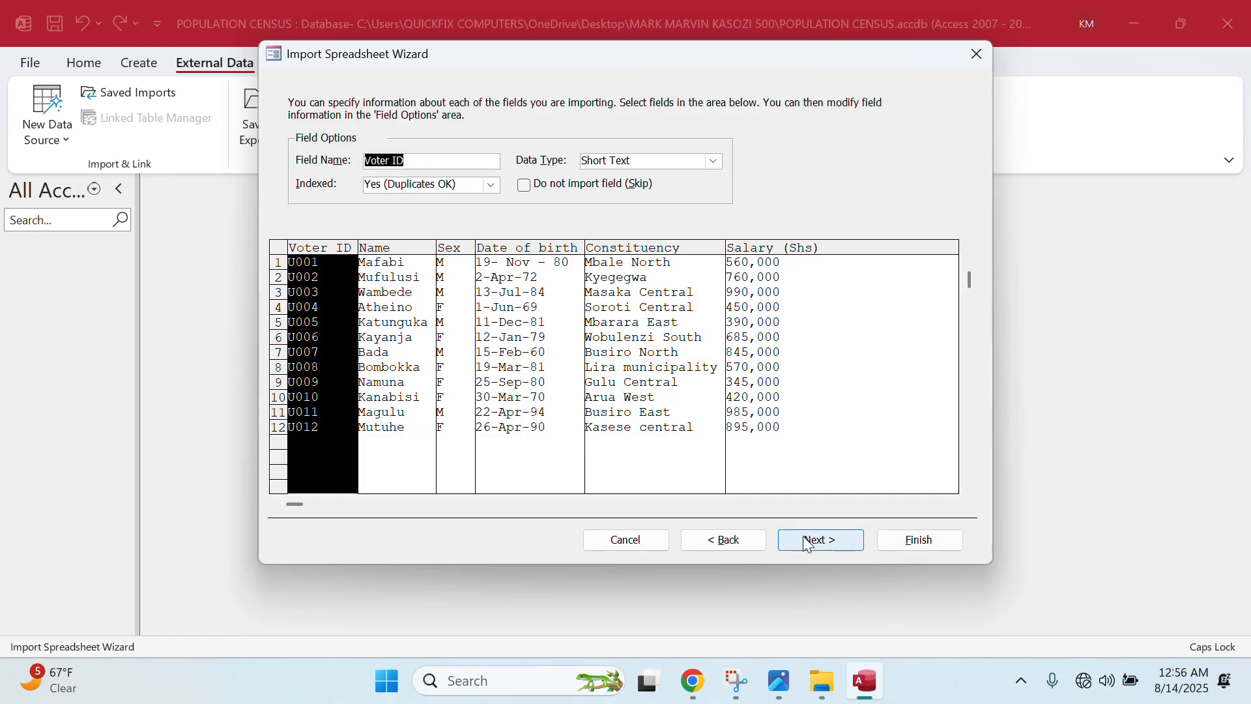
{"action": "left_click", "coordinate": [806, 541]}
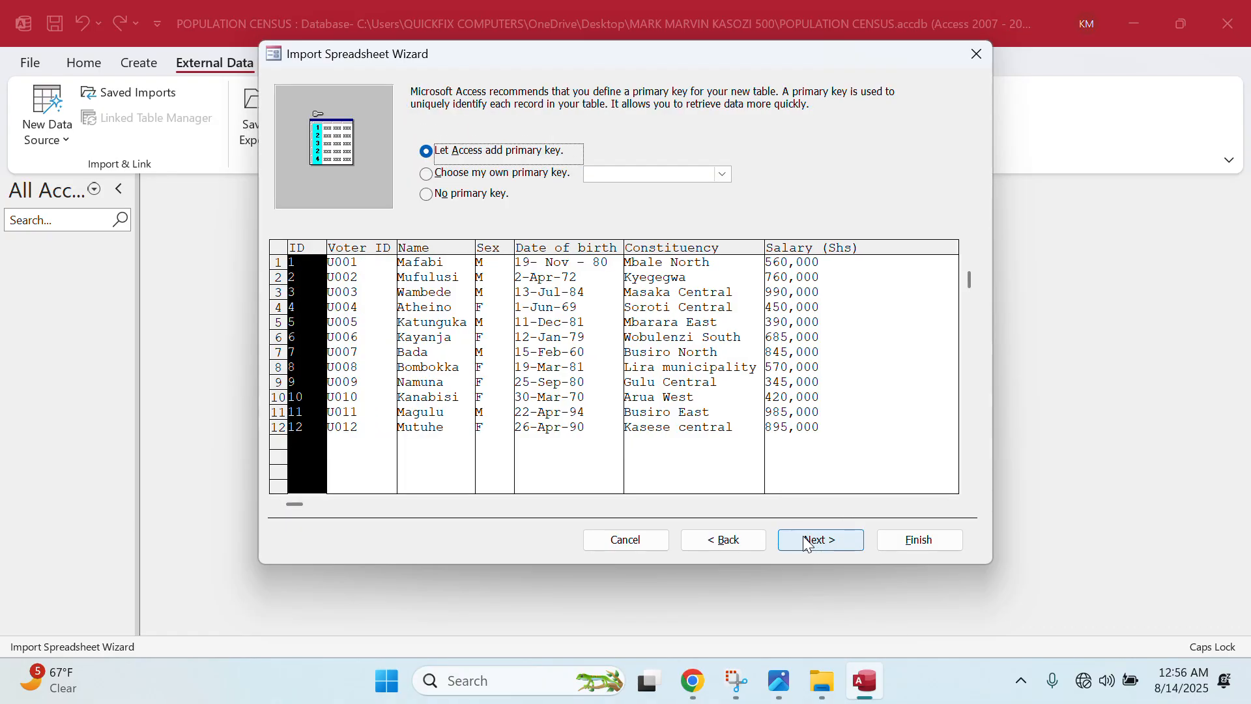
{"action": "left_click", "coordinate": [442, 178]}
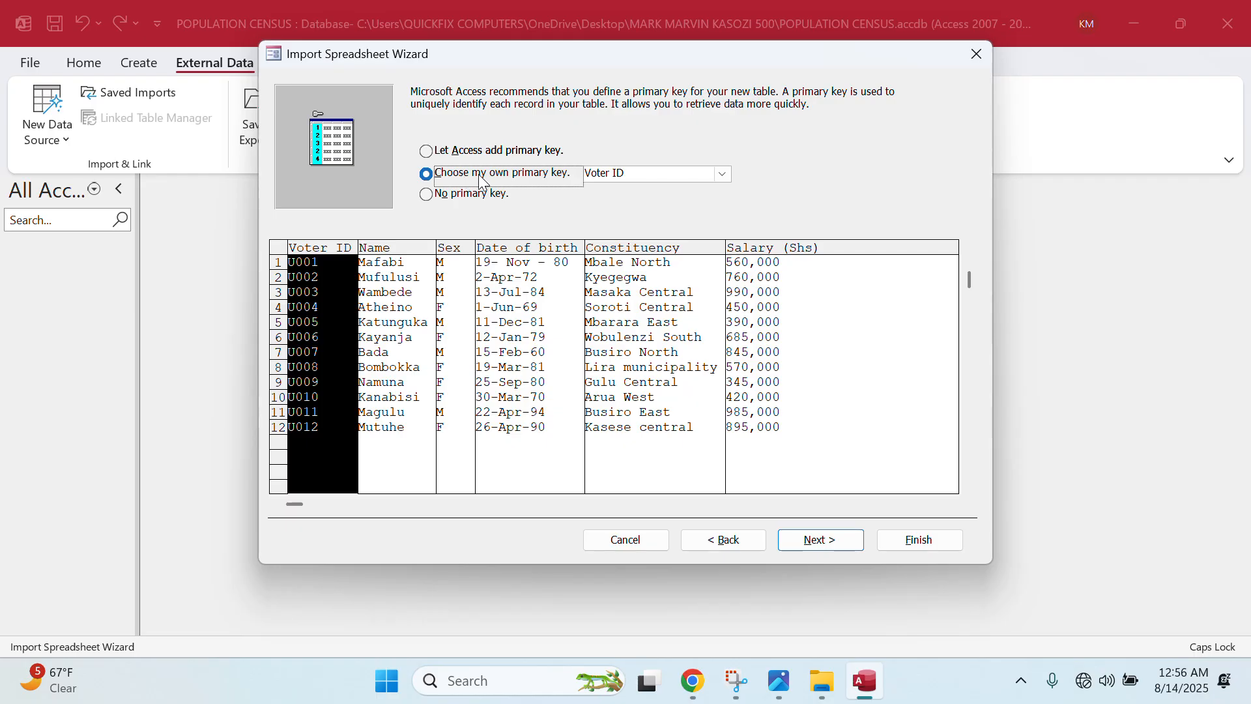
{"action": "left_click", "coordinate": [720, 175]}
{"action": "left_click", "coordinate": [720, 176]}
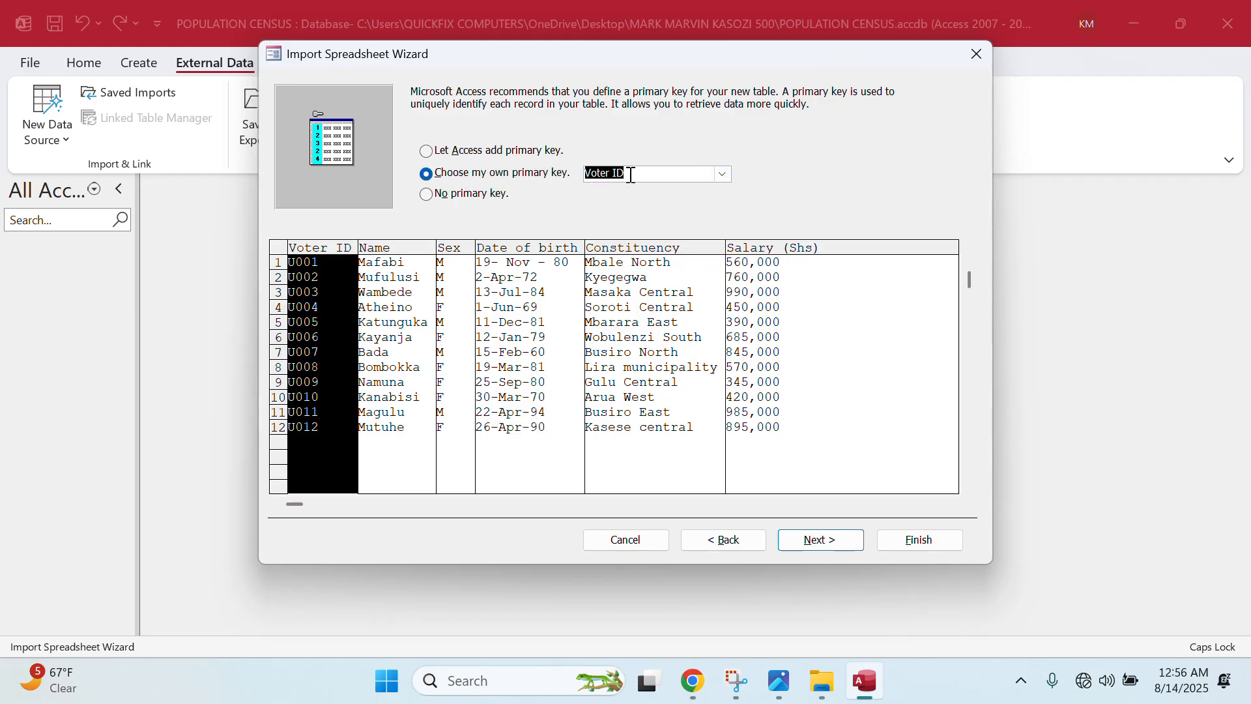
{"action": "left_click", "coordinate": [804, 540]}
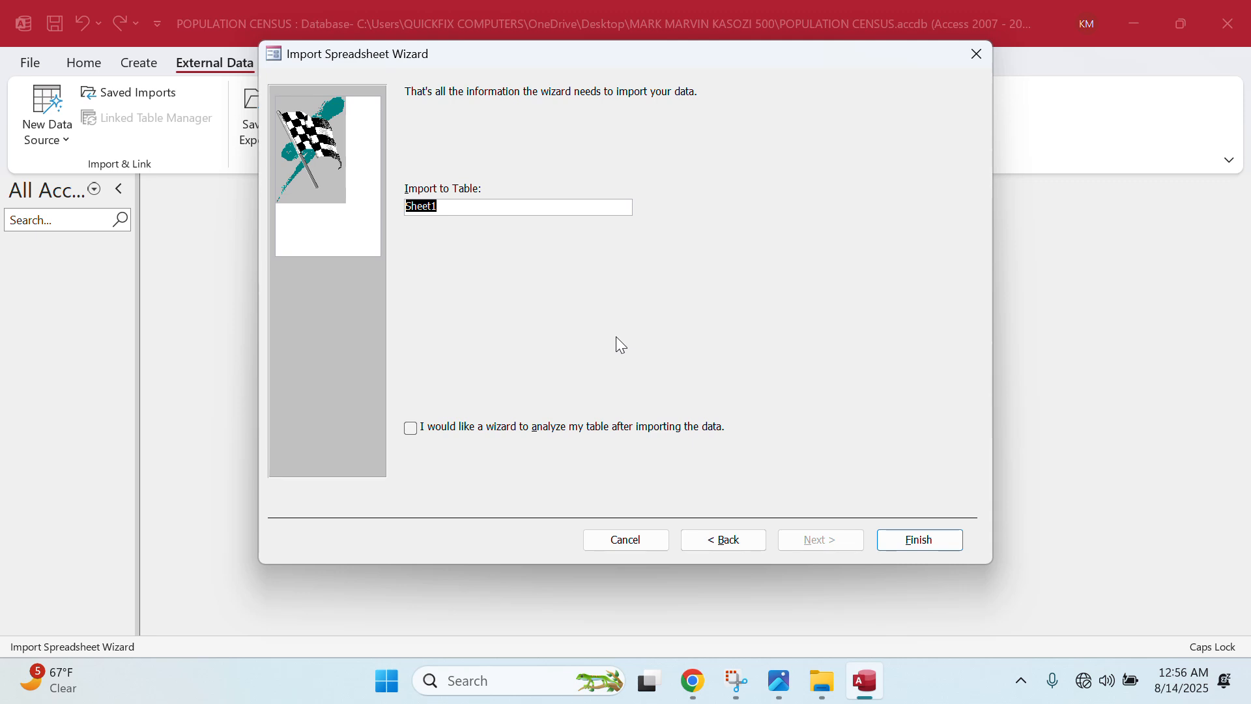
{"action": "type", "text": "BS TABLE"}
{"action": "left_click", "coordinate": [899, 538]}
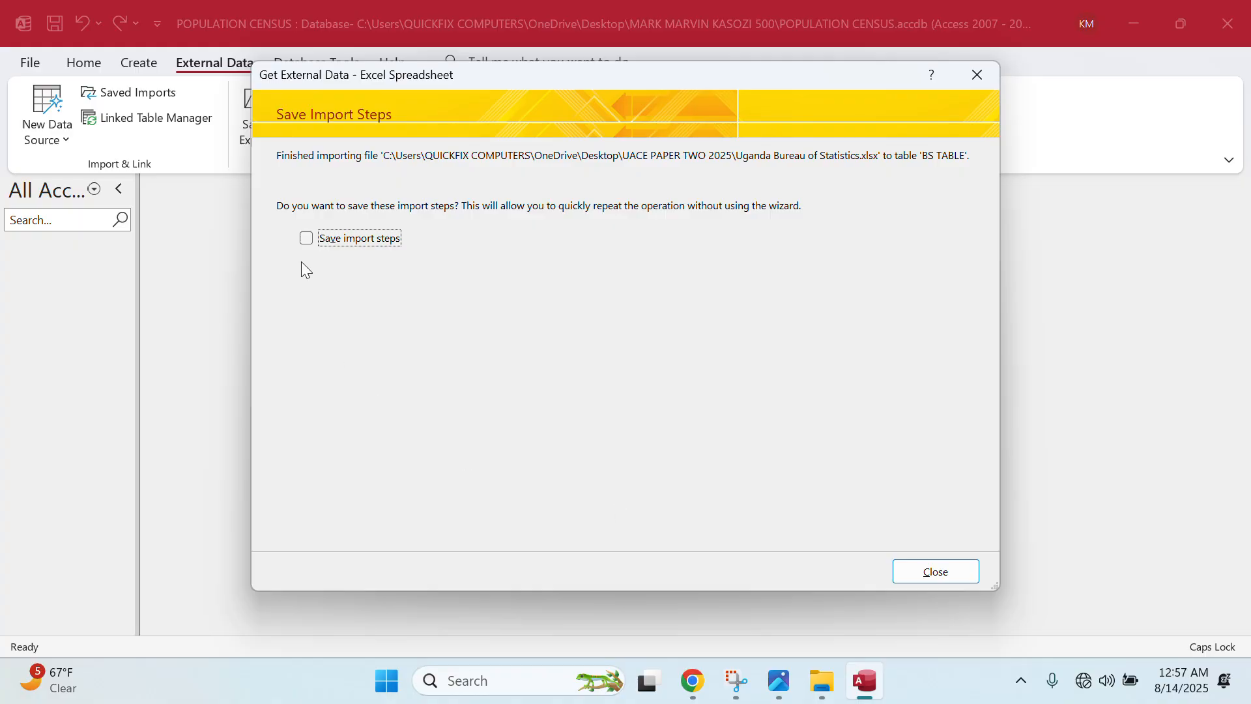
- Save the import steps for reuse and open BS TABLE to view its records
{"action": "left_click", "coordinate": [306, 237]}
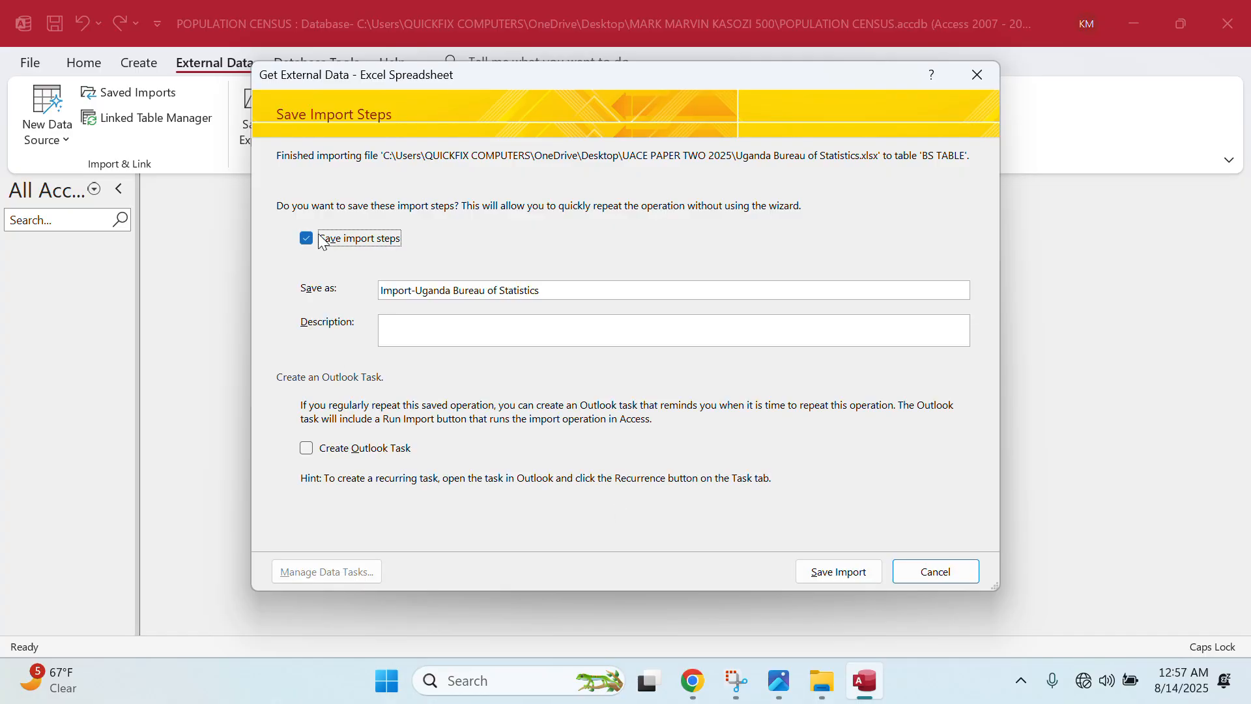
{"action": "left_click", "coordinate": [855, 580]}
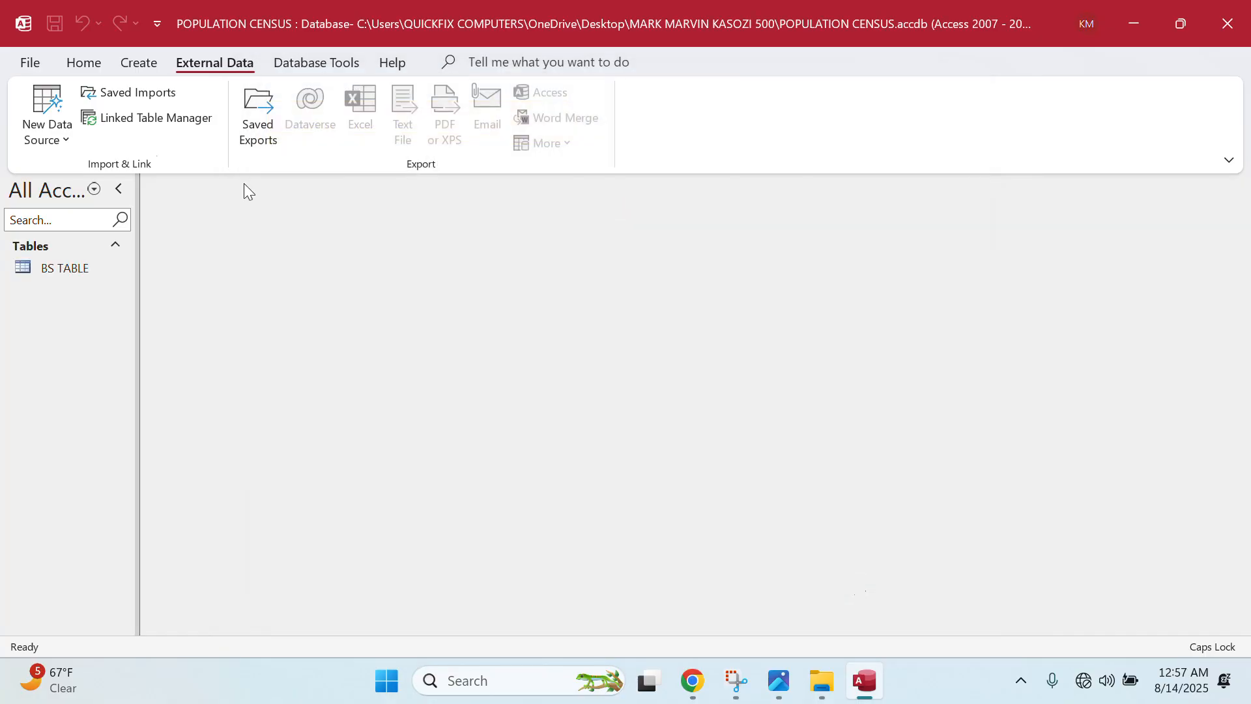
{"action": "double_click", "coordinate": [86, 273]}
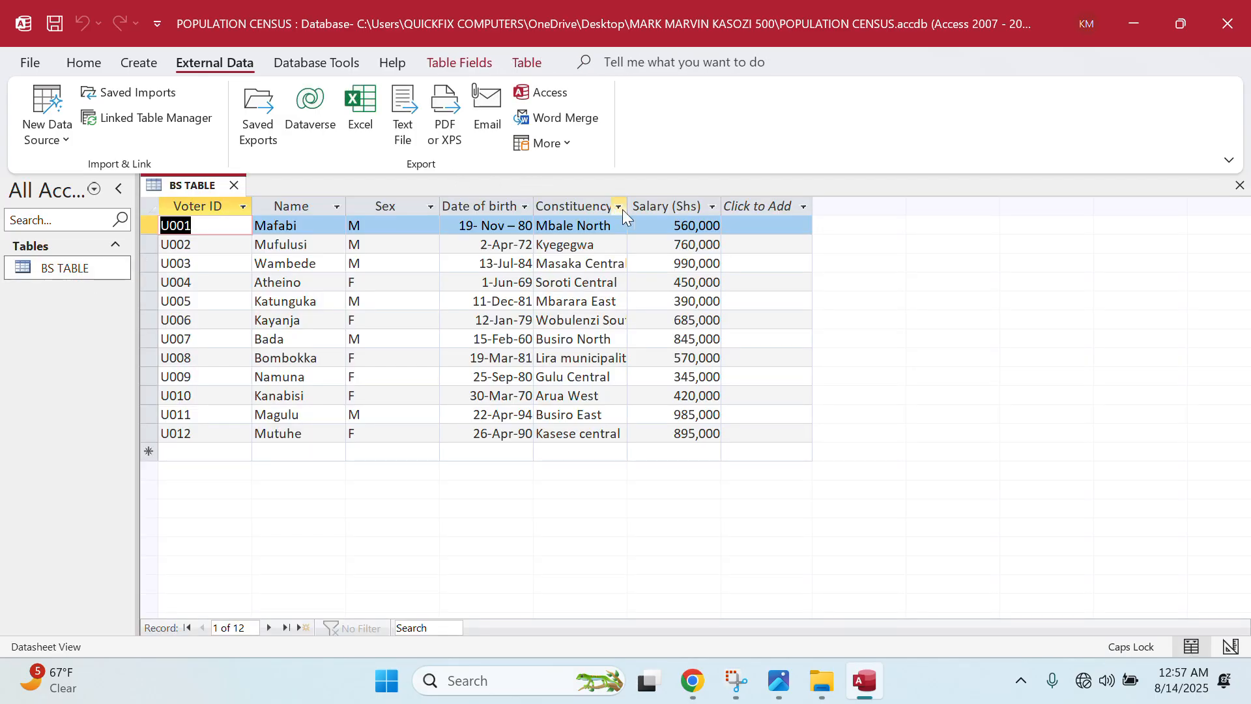
- Widen the Constituency column, then close BS TABLE and save the layout change
{"action": "left_click_drag", "start_coordinate": [628, 207], "coordinate": [638, 207]}
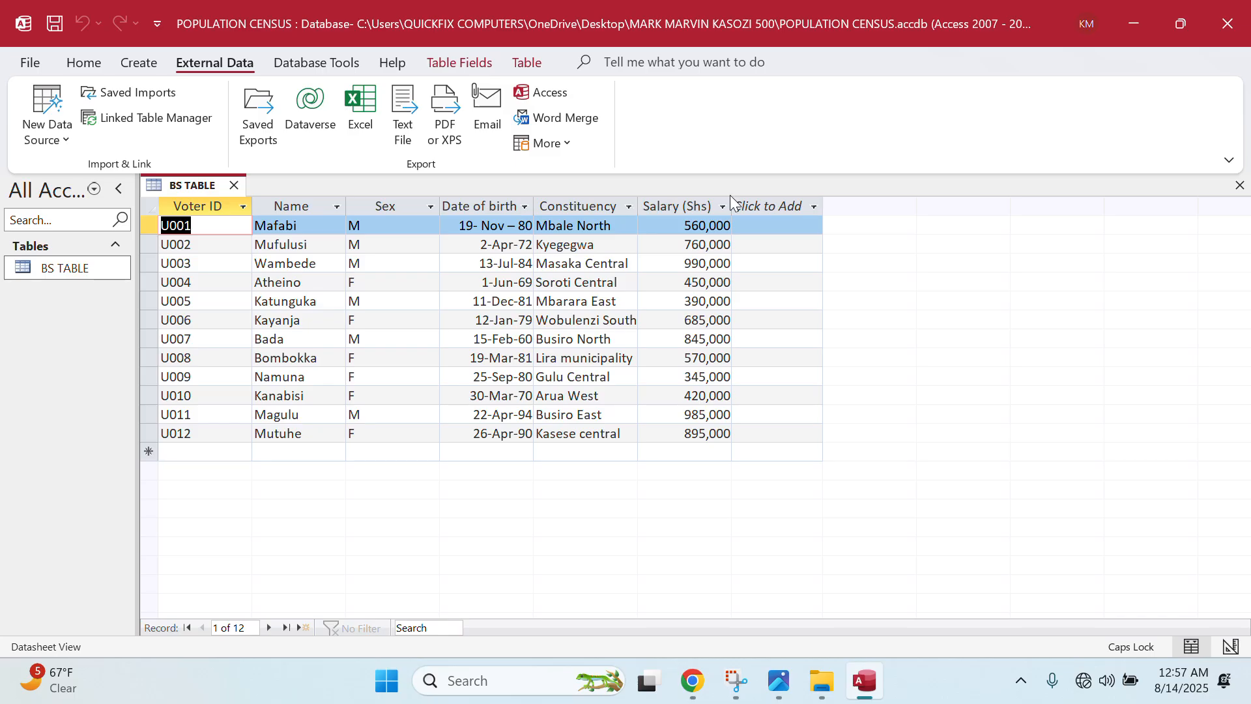
{"action": "left_click", "coordinate": [233, 187]}
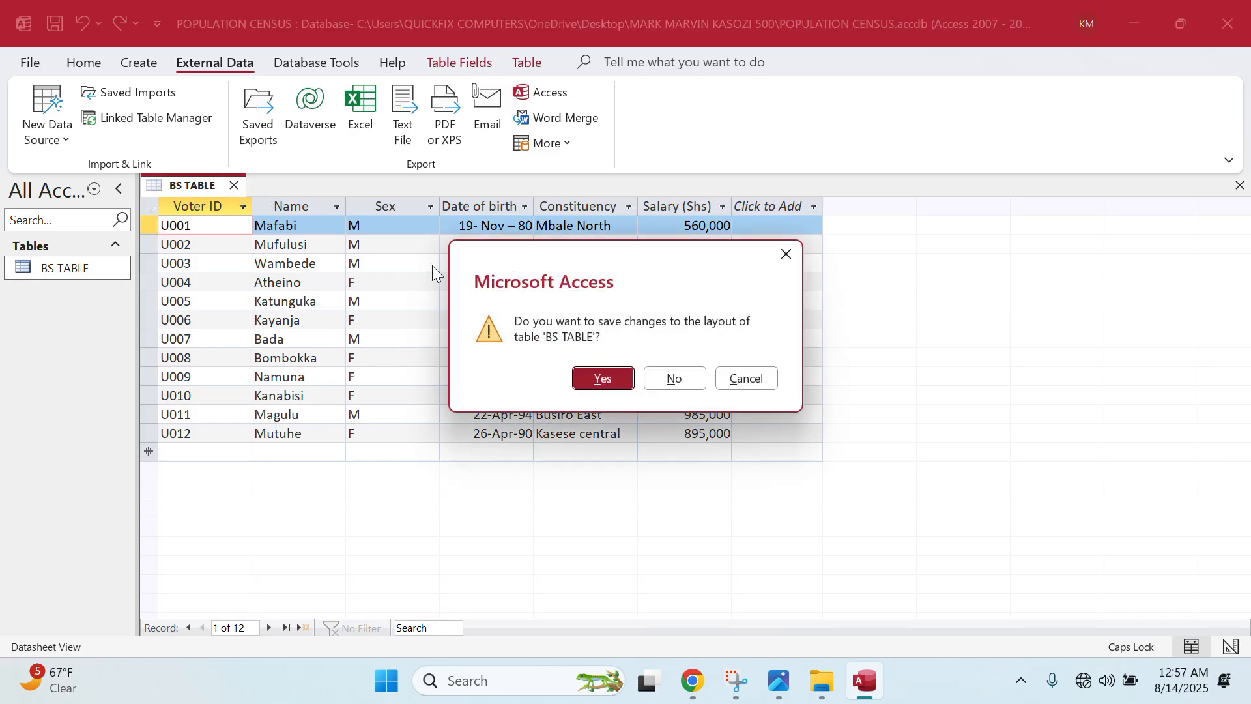
{"action": "left_click", "coordinate": [615, 385]}
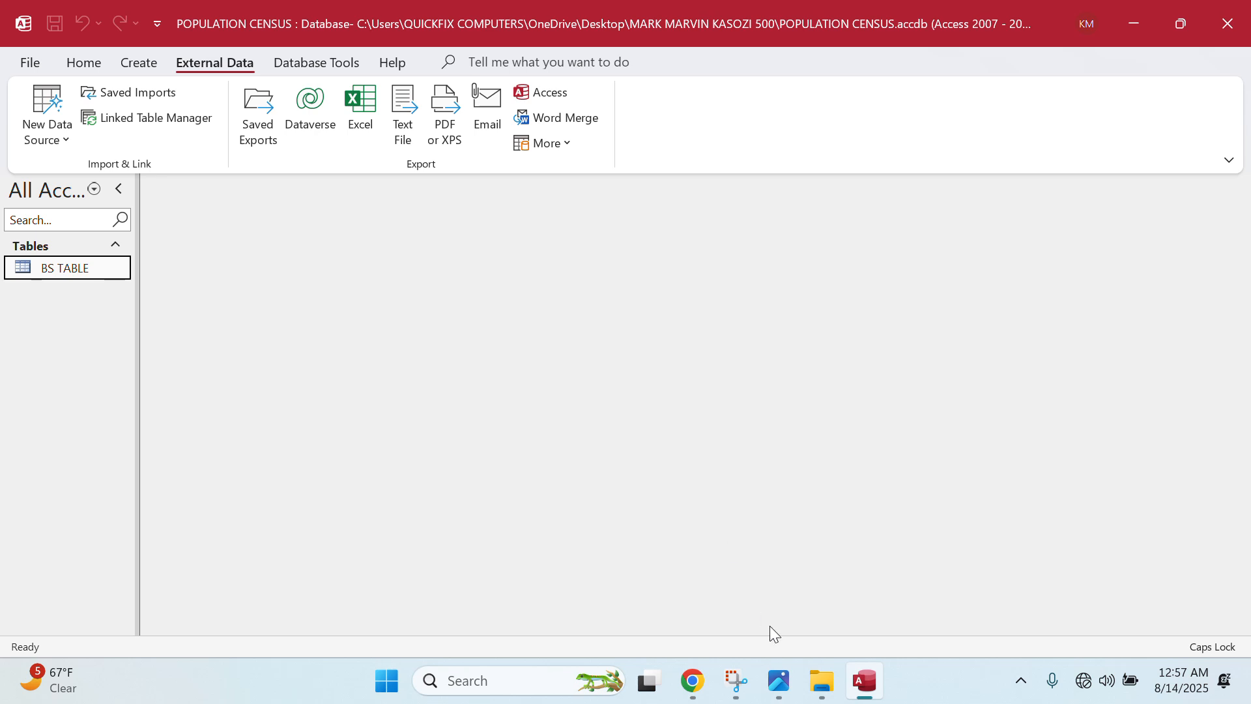
{"action": "left_click", "coordinate": [779, 681]}
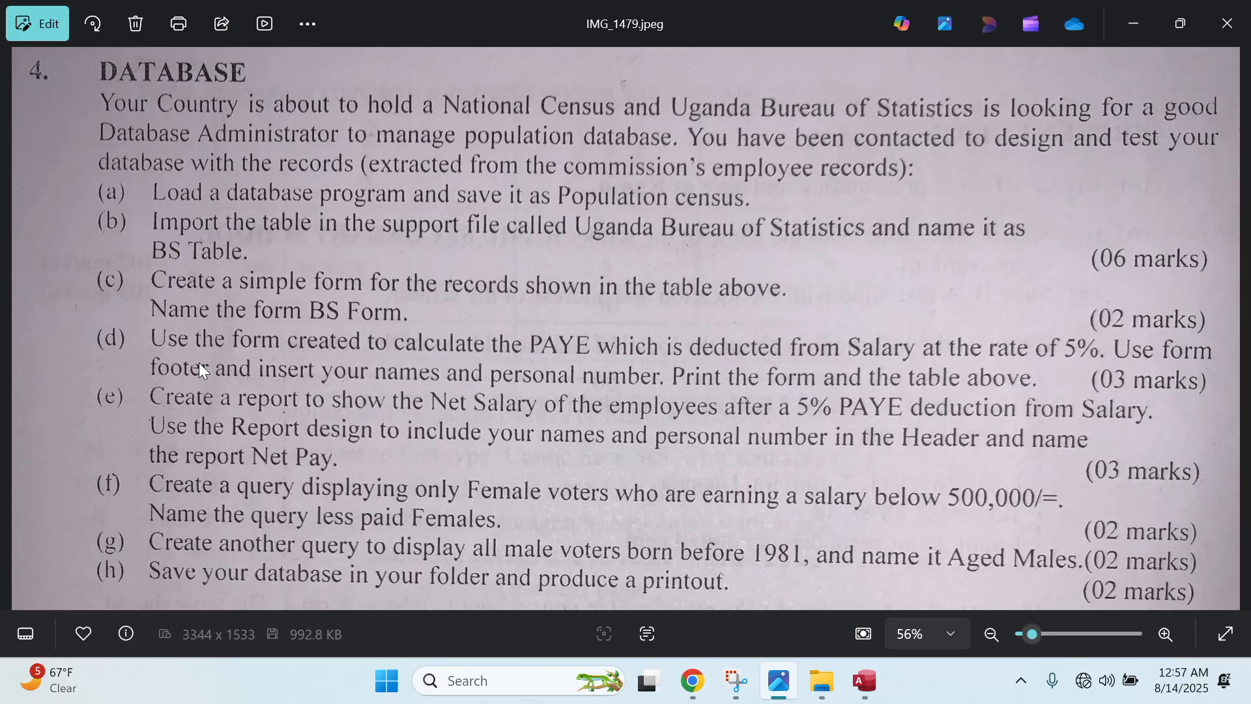
{"action": "left_click", "coordinate": [1133, 18]}
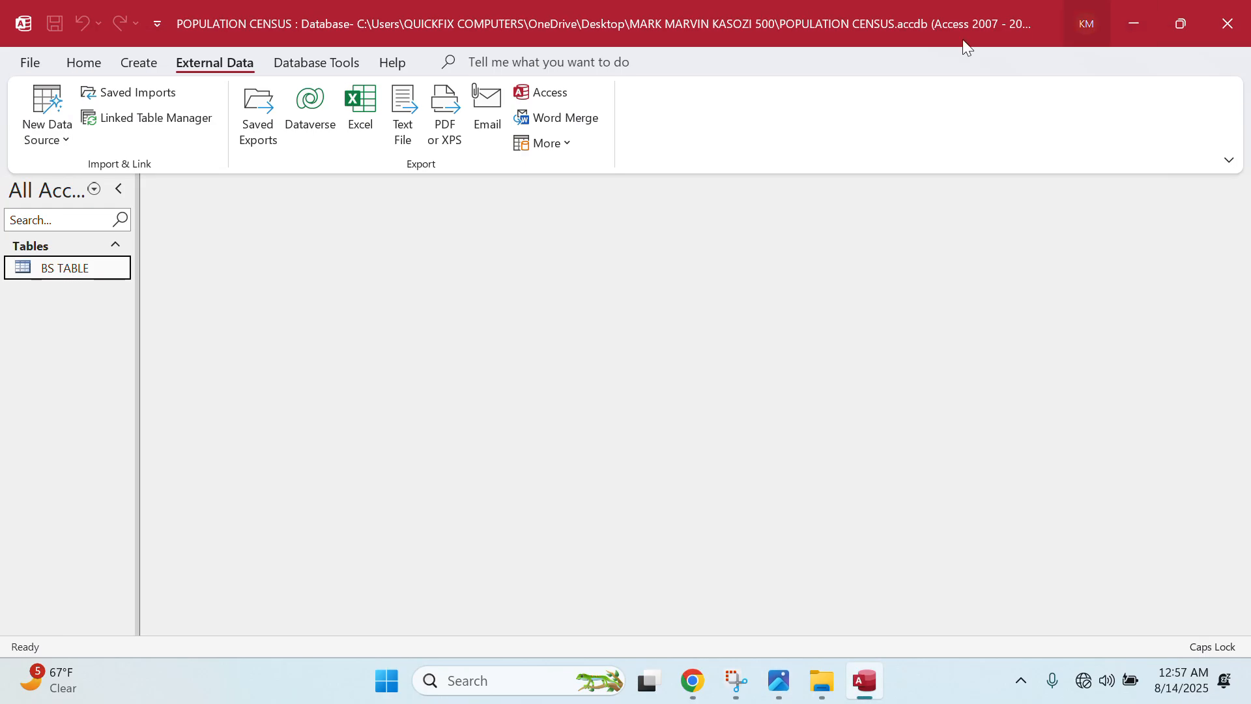
- Create a blank Form1 in Design View and expand BS TABLE in the Field List
{"action": "left_click", "coordinate": [139, 62]}
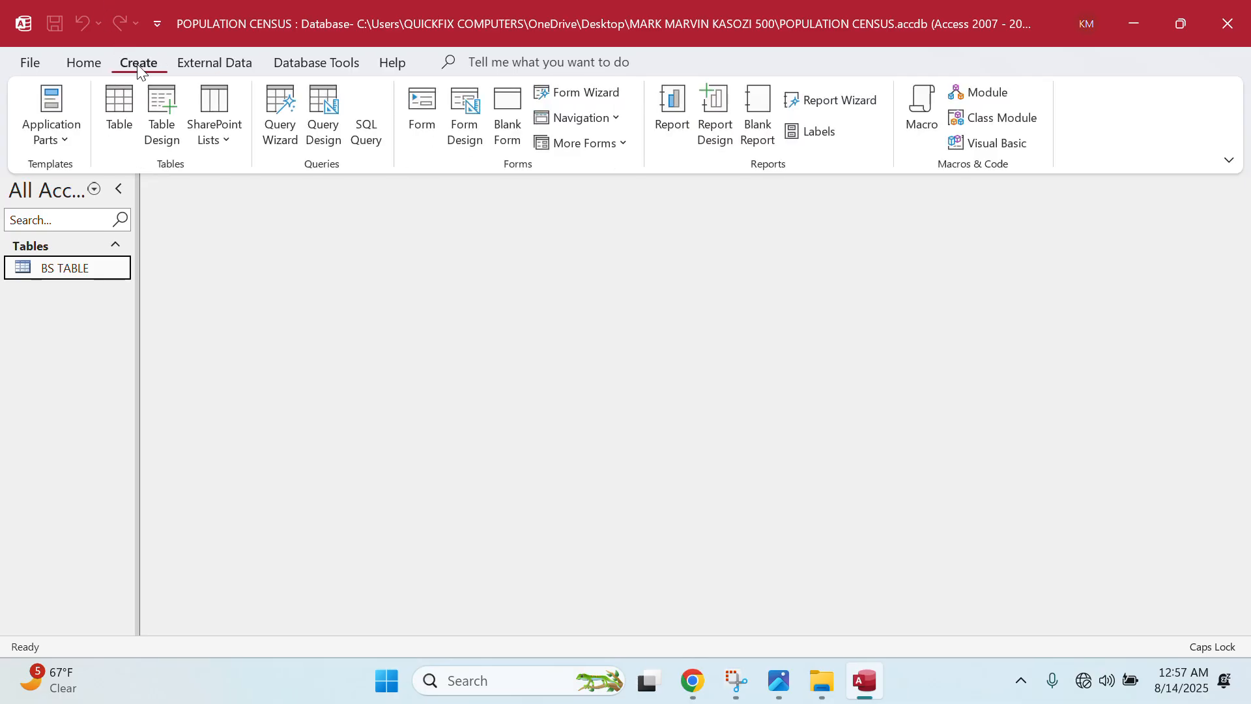
{"action": "left_click", "coordinate": [464, 121]}
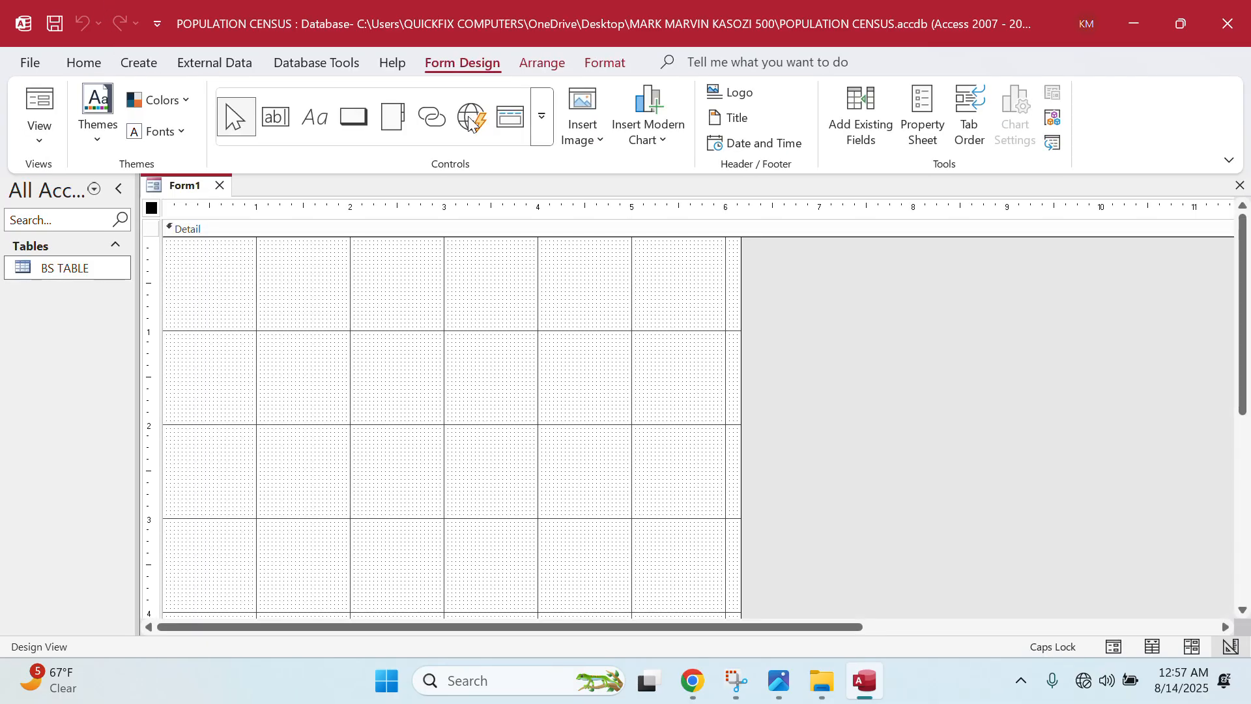
{"action": "left_click", "coordinate": [876, 142]}
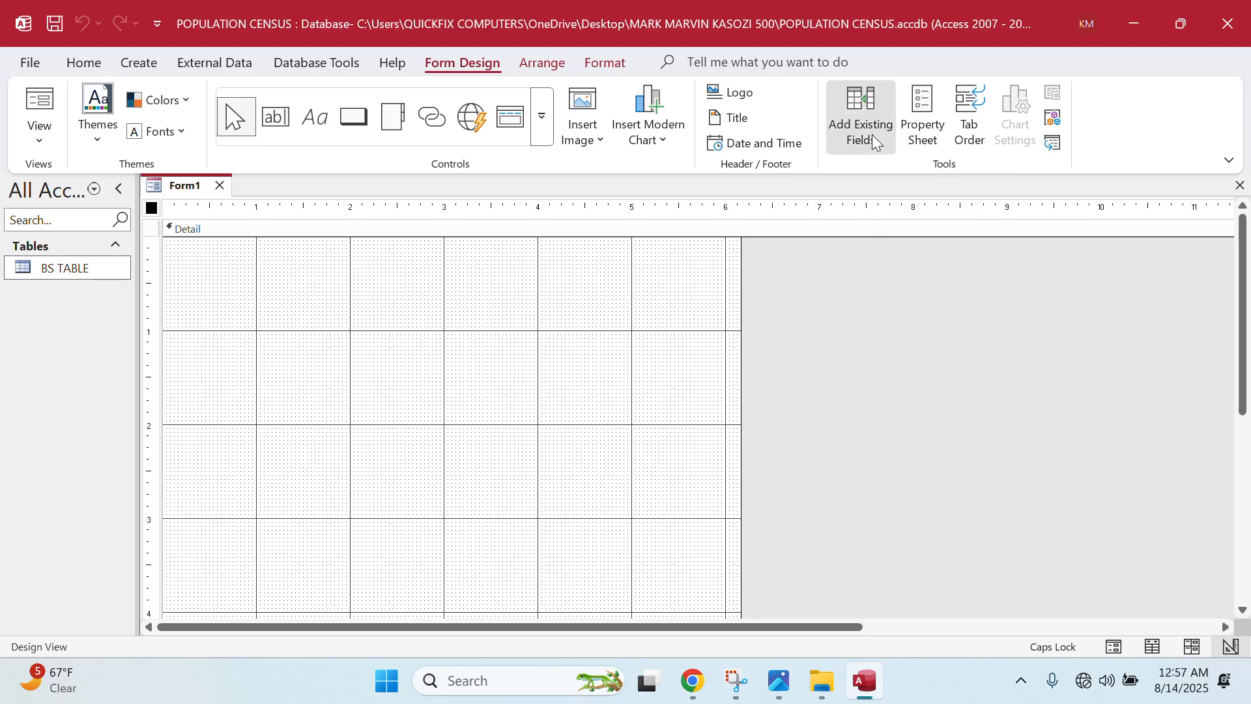
{"action": "left_click", "coordinate": [1074, 263]}
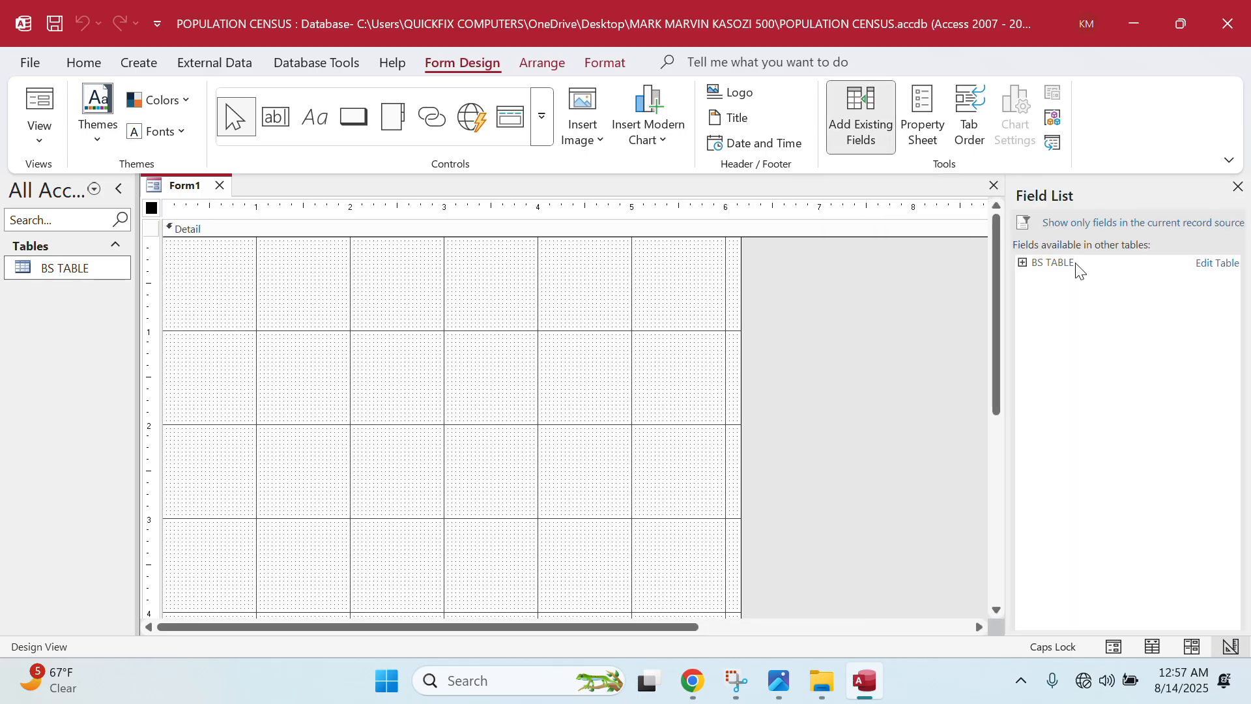
{"action": "left_click", "coordinate": [1059, 264]}
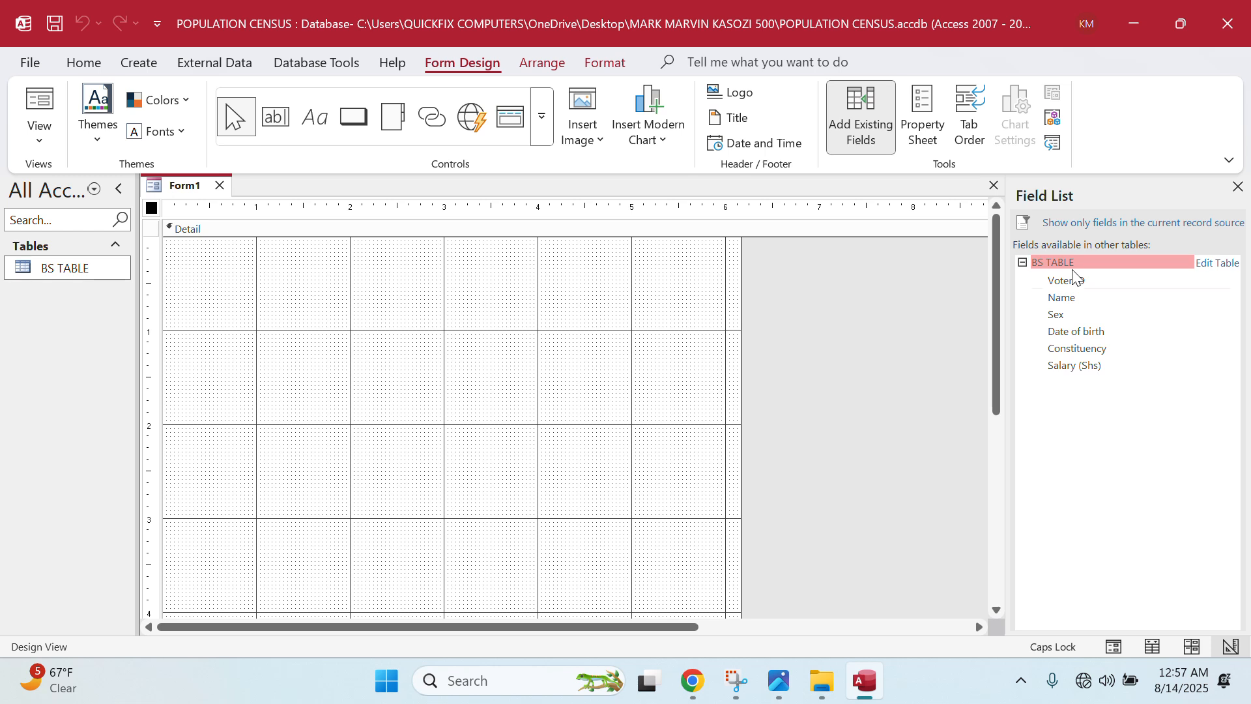
- Add Voter ID, Name, Sex, Date of birth, Constituency and Salary (Shs) fields to the form
{"action": "double_click", "coordinate": [1068, 280]}
{"action": "left_click", "coordinate": [1065, 298]}
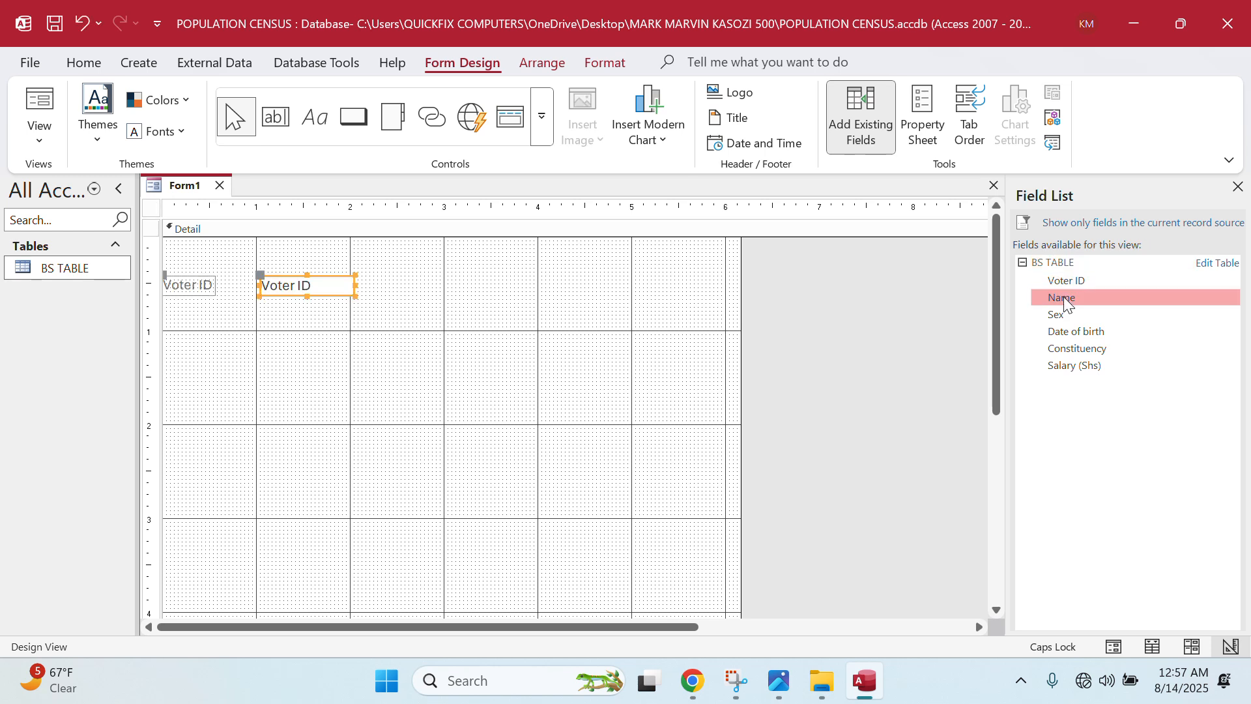
{"action": "double_click", "coordinate": [1065, 300]}
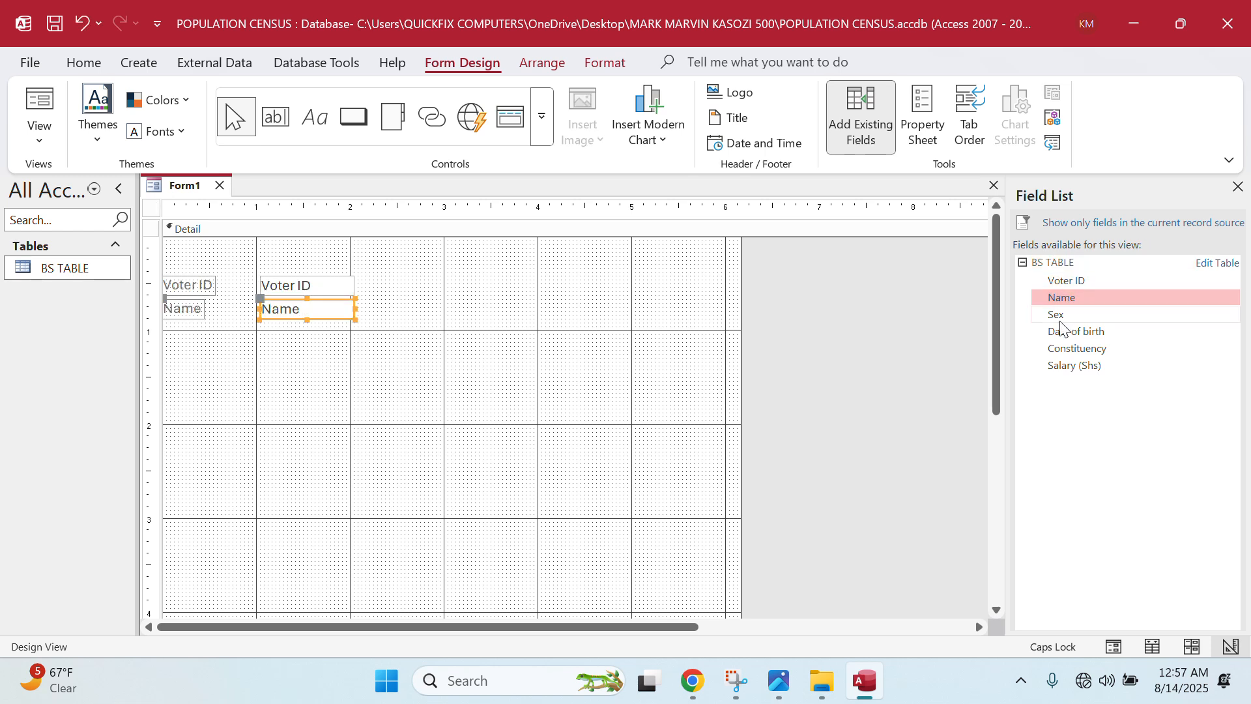
{"action": "double_click", "coordinate": [1061, 321]}
{"action": "left_click", "coordinate": [1063, 331]}
{"action": "double_click", "coordinate": [1064, 331]}
{"action": "left_click", "coordinate": [1064, 349]}
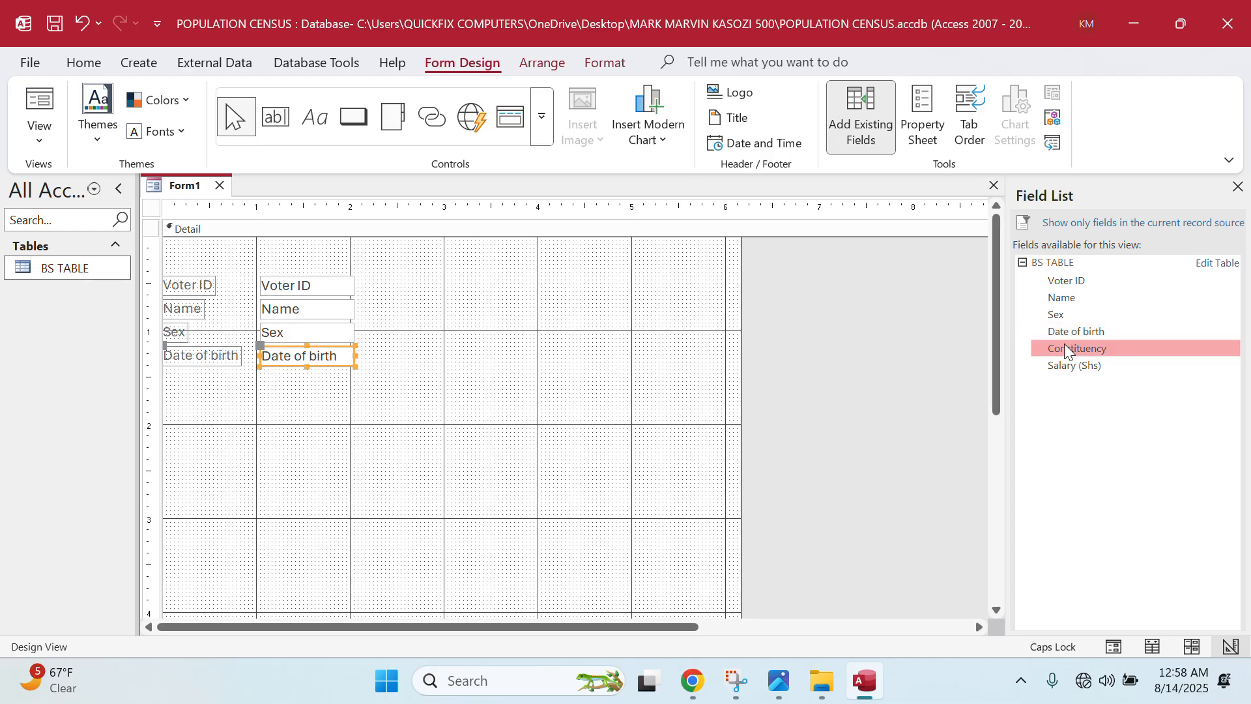
{"action": "double_click", "coordinate": [1065, 350]}
{"action": "left_click", "coordinate": [1065, 363]}
{"action": "double_click", "coordinate": [1066, 366]}
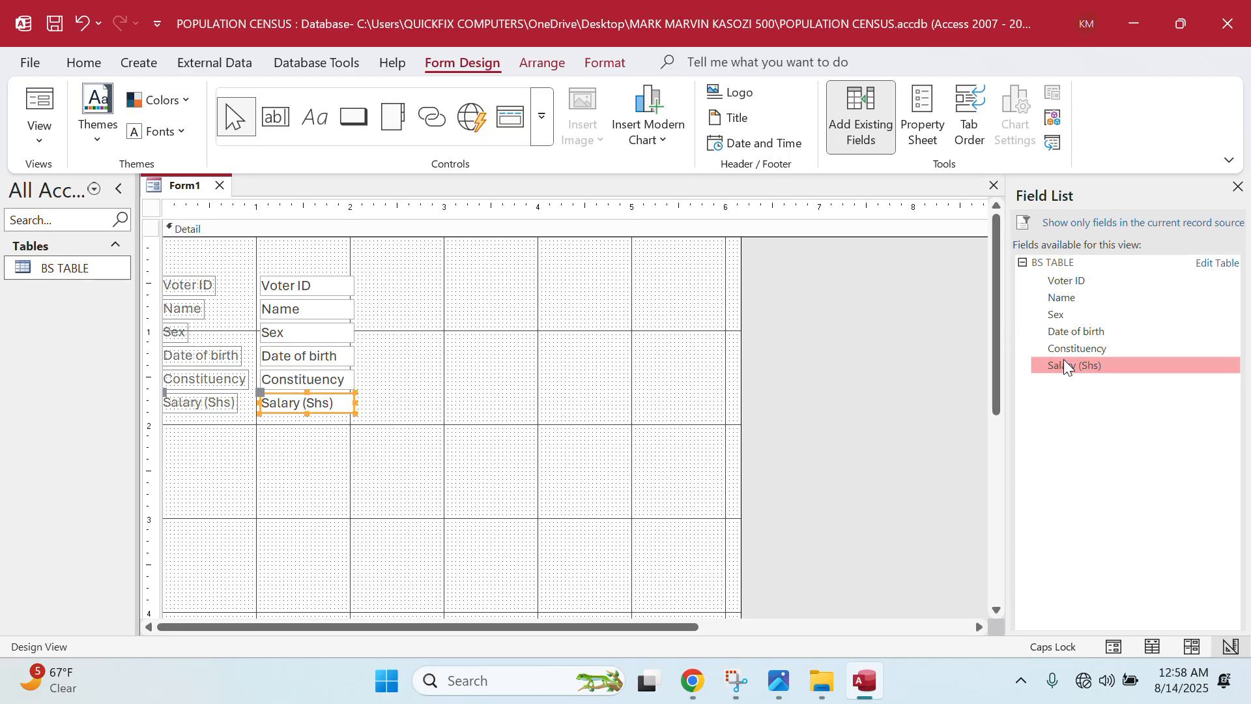
- Select all six field controls and move them toward the centre of the Detail section
{"action": "left_click_drag", "start_coordinate": [179, 262], "coordinate": [375, 422]}
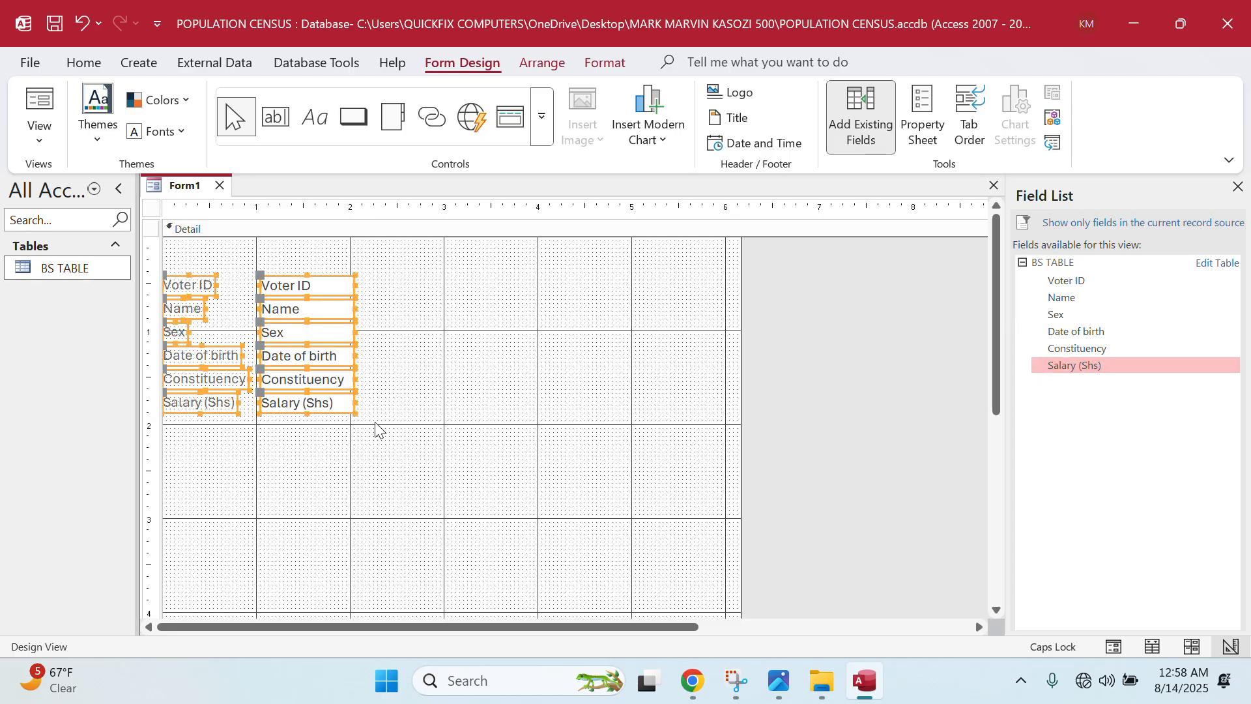
{"action": "left_click_drag", "start_coordinate": [196, 363], "coordinate": [374, 422]}
{"action": "key", "text": "Down"}
{"action": "key", "text": "Down"}
{"action": "key", "text": "Down"}
{"action": "key", "text": "Down"}
{"action": "key", "text": "Down"}
{"action": "key", "text": "Down"}
{"action": "key", "text": "Down"}
{"action": "key", "text": "Down"}
{"action": "key", "text": "Down"}
{"action": "key", "text": "Down"}
{"action": "key", "text": "Down"}
{"action": "key", "text": "Down"}
{"action": "key", "text": "Down"}
{"action": "key", "text": "Down"}
{"action": "key", "text": "Down"}
{"action": "key", "text": "Down"}
{"action": "key", "text": "Down"}
{"action": "key", "text": "Down"}
{"action": "key", "text": "Down"}
{"action": "key", "text": "Down"}
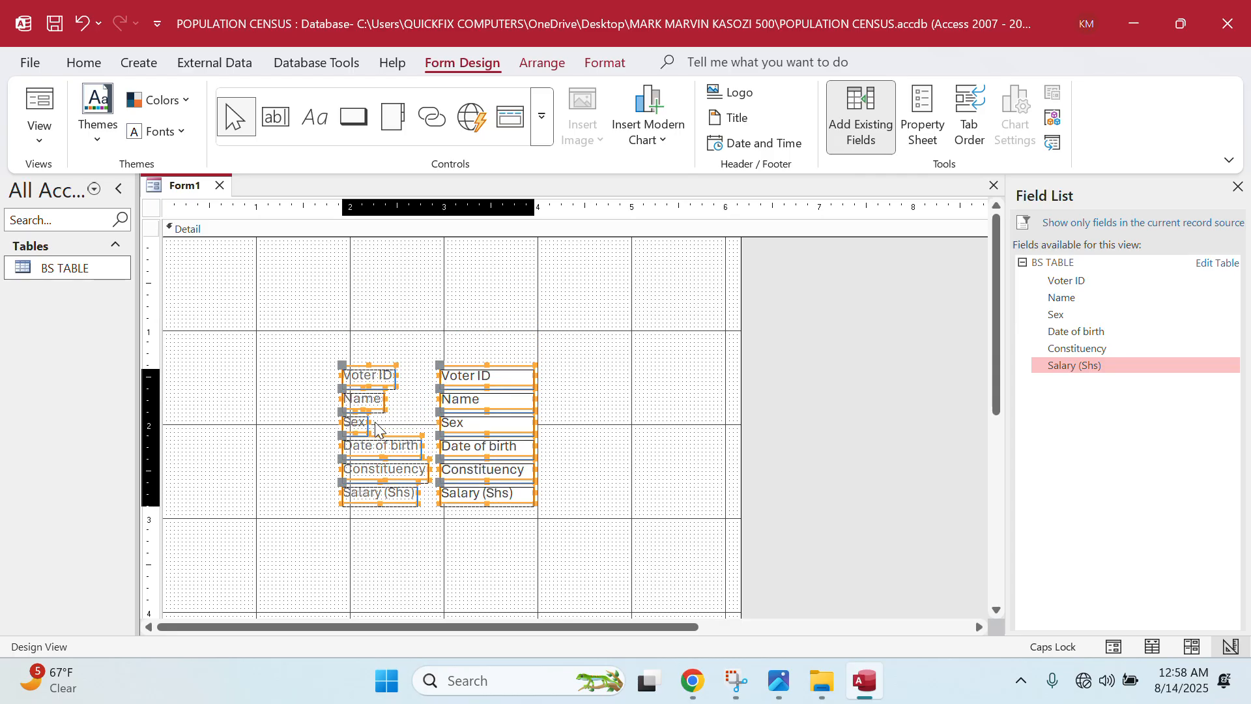
{"action": "key", "text": "Left"}
{"action": "key", "text": "Left"}
{"action": "key", "text": "Left"}
{"action": "key", "text": "Left"}
{"action": "key", "text": "Up"}
{"action": "key", "text": "Up"}
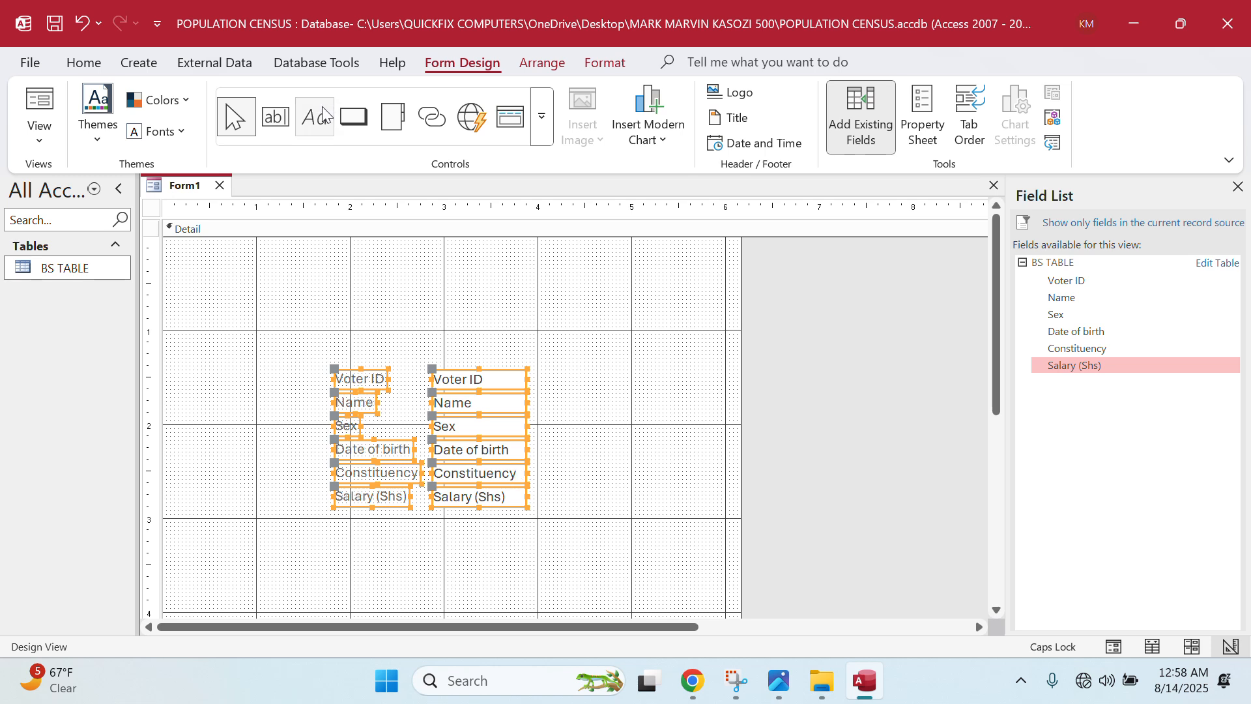
- Add Form Header/Footer sections and shrink the Detail section from below
{"action": "right_click", "coordinate": [635, 352]}
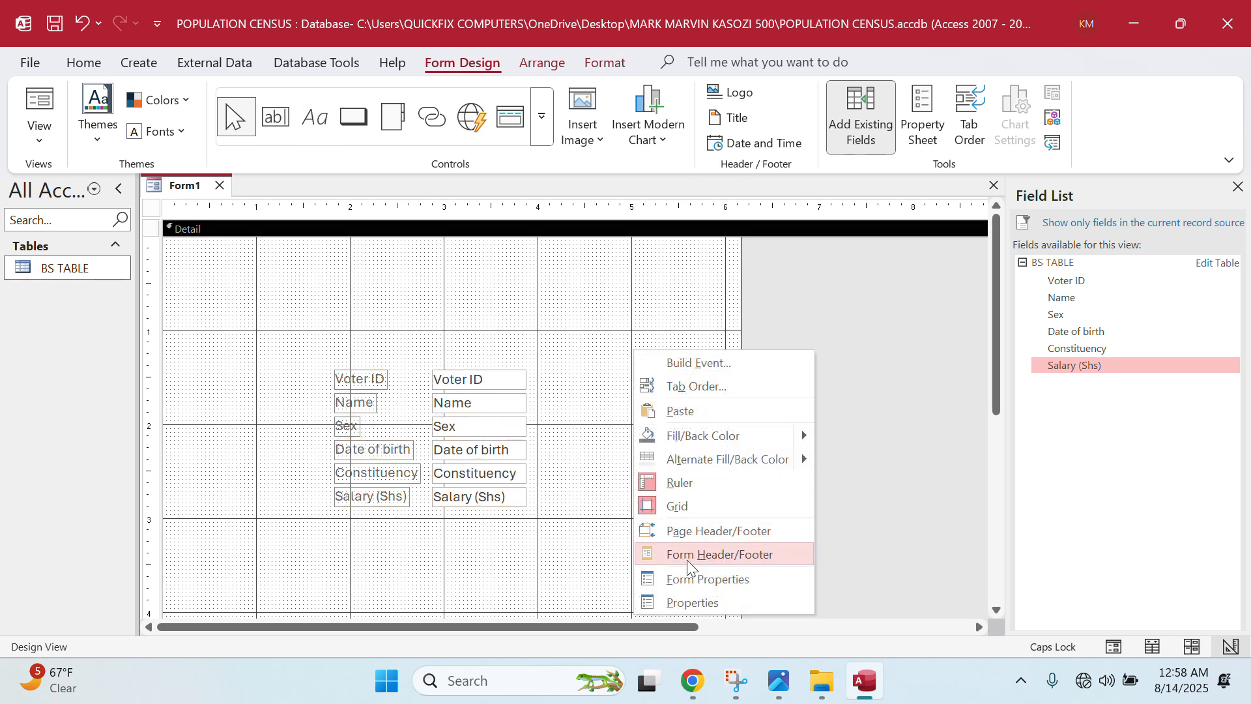
{"action": "left_click", "coordinate": [708, 555]}
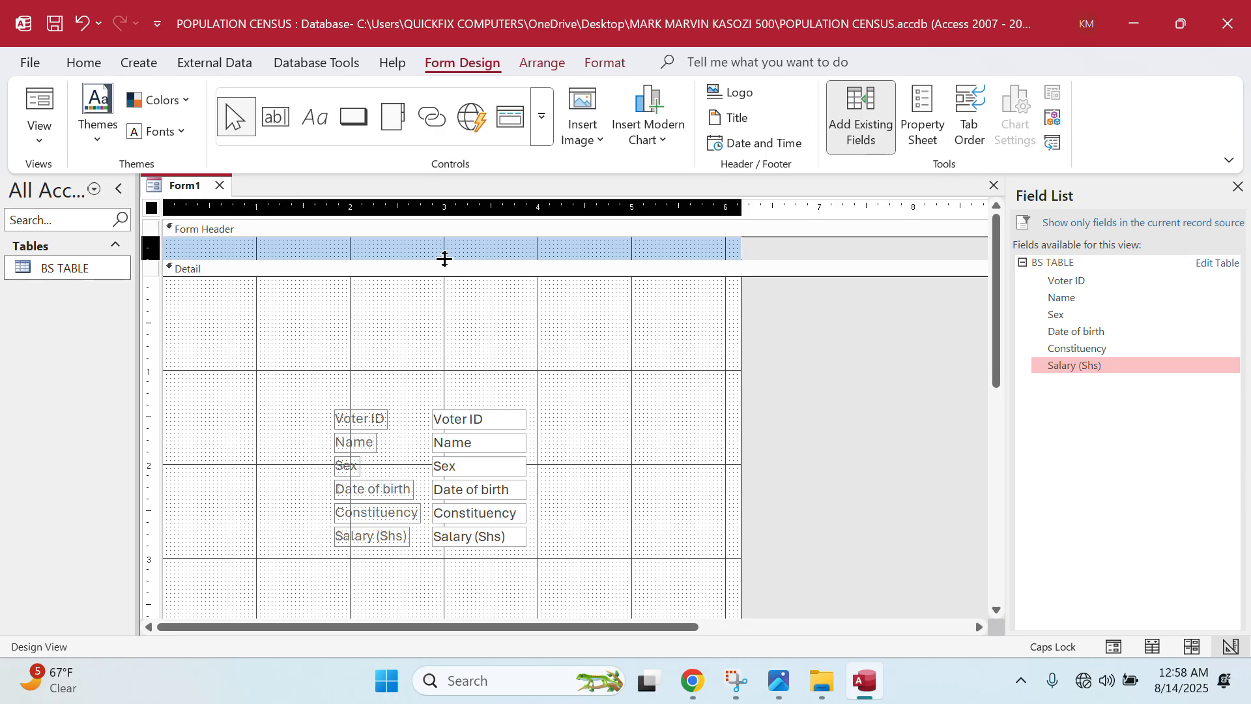
{"action": "left_click_drag", "start_coordinate": [444, 259], "coordinate": [442, 277]}
{"action": "scroll", "coordinate": [447, 534], "scroll_direction": "down", "scroll_amount": 3}
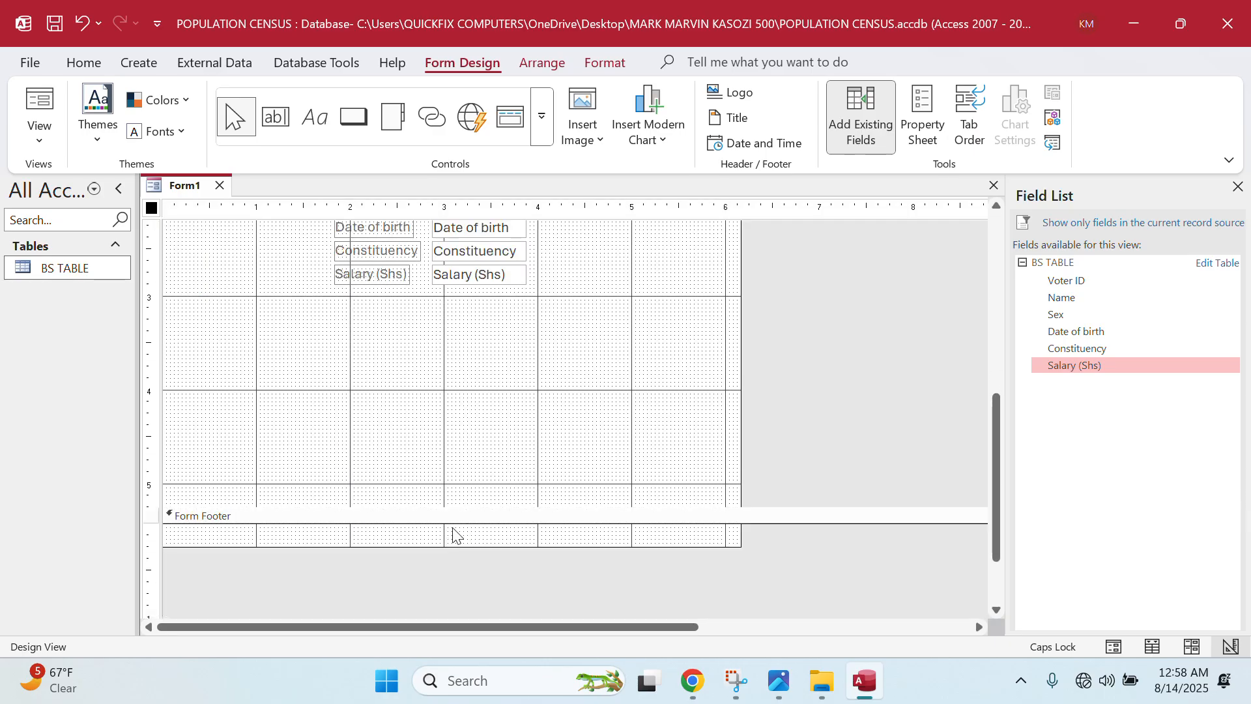
{"action": "left_click_drag", "start_coordinate": [465, 519], "coordinate": [469, 502]}
{"action": "left_click", "coordinate": [468, 528]}
{"action": "left_click", "coordinate": [470, 545]}
{"action": "scroll", "coordinate": [483, 480], "scroll_direction": "up", "scroll_amount": 5}
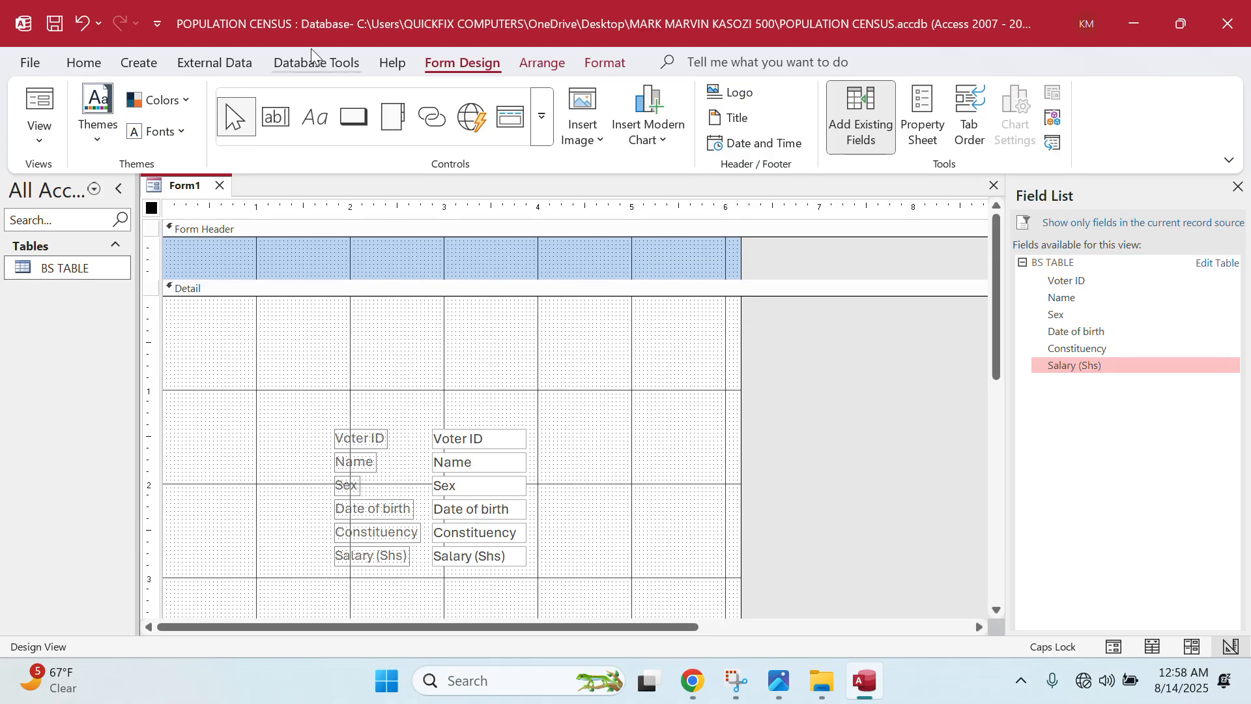
- Draw a label above the fields reading UGANDA BUREAU OF STATISTICS (BS FORM)
{"action": "left_click", "coordinate": [329, 130]}
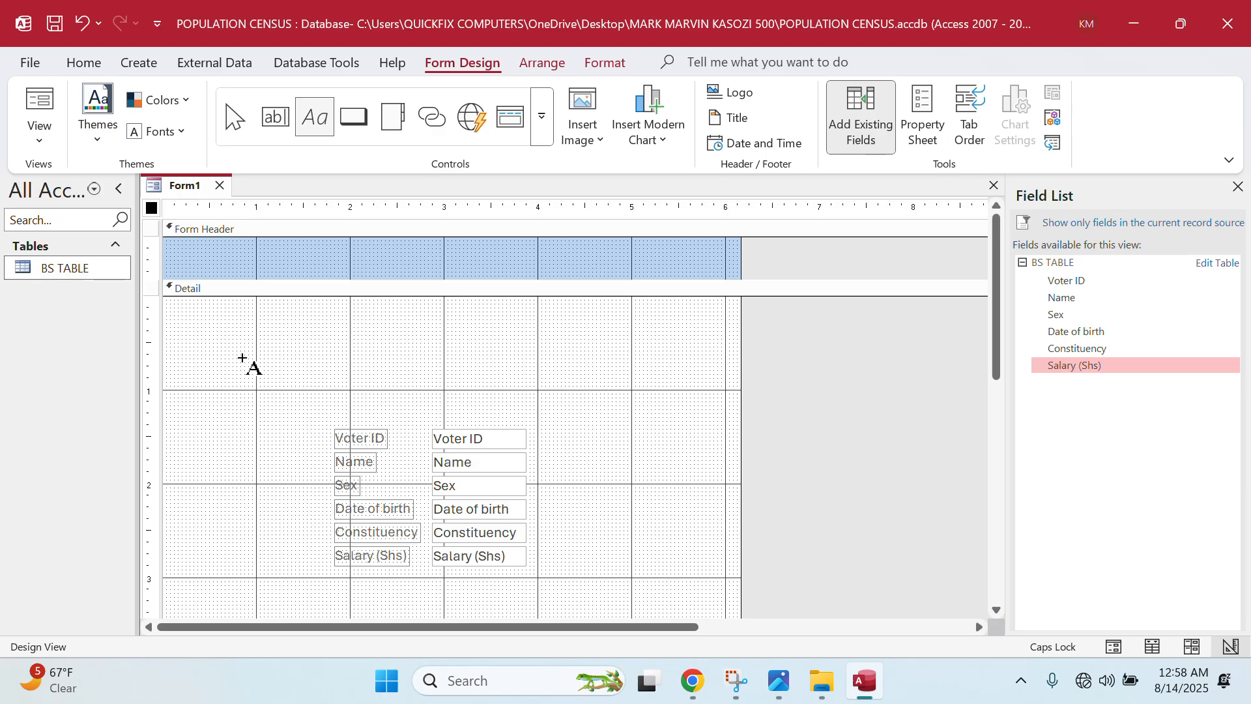
{"action": "left_click_drag", "start_coordinate": [239, 357], "coordinate": [624, 407]}
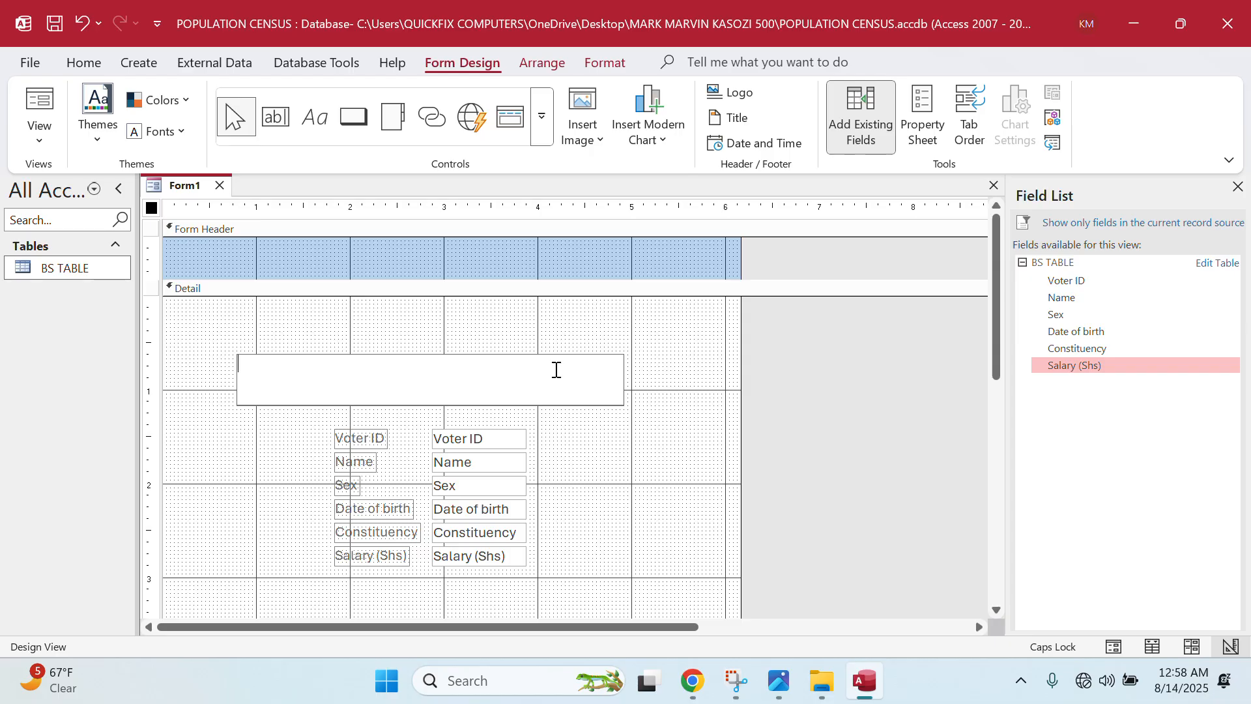
{"action": "type", "text": "UGANDA BUREAU "}
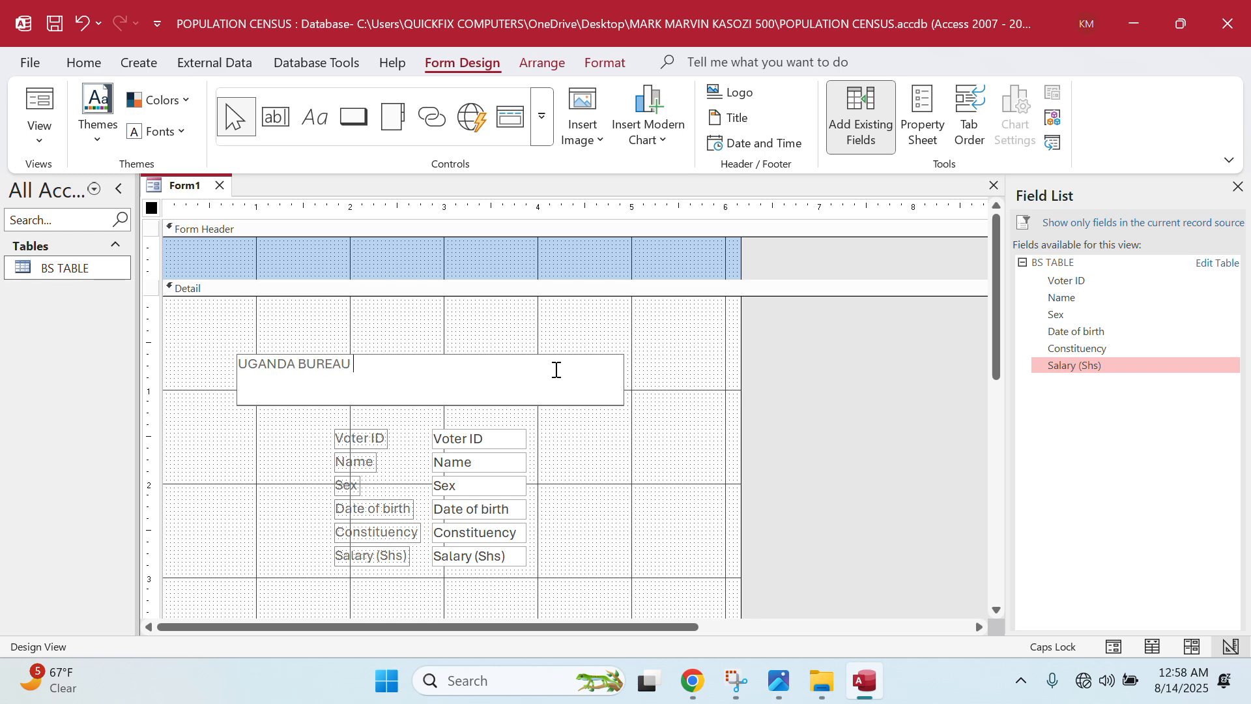
{"action": "type", "text": "OF STATISTICS ("}
{"action": "type", "text": ")"}
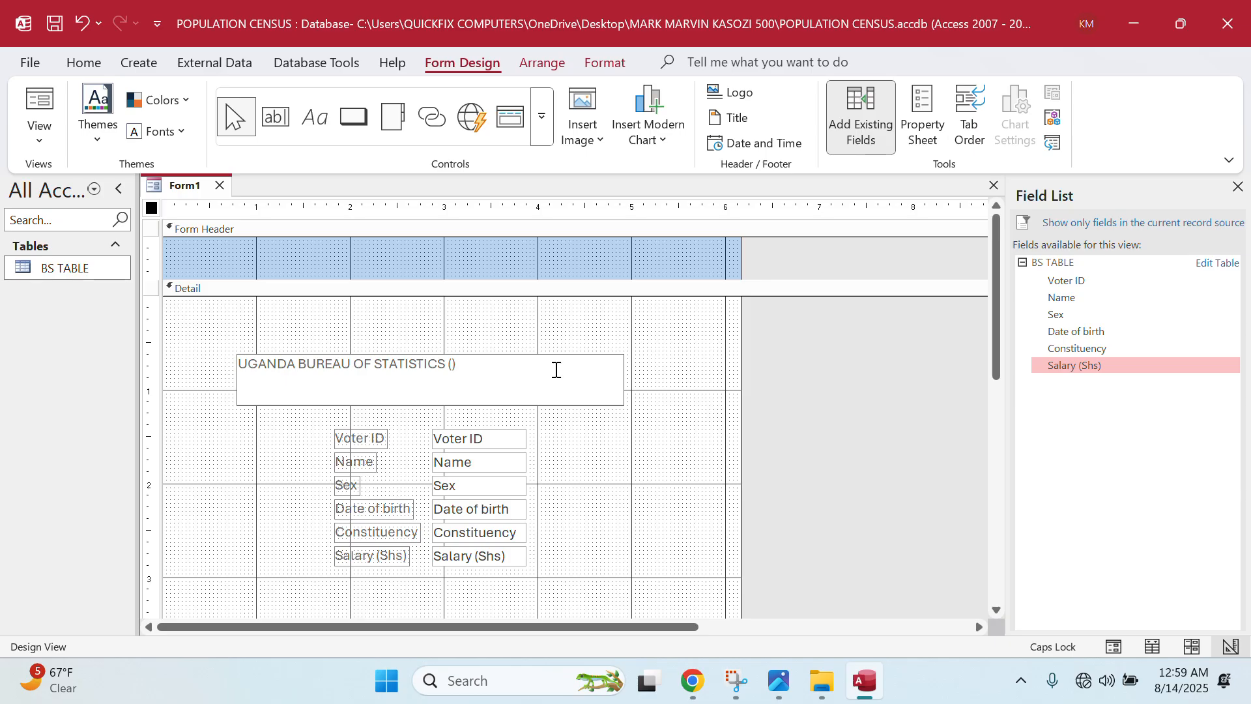
{"action": "type", "text": "BS FOR"}
{"action": "key", "text": "BackSpace"}
{"action": "type", "text": "M"}
{"action": "left_click_drag", "start_coordinate": [556, 369], "coordinate": [220, 338]}
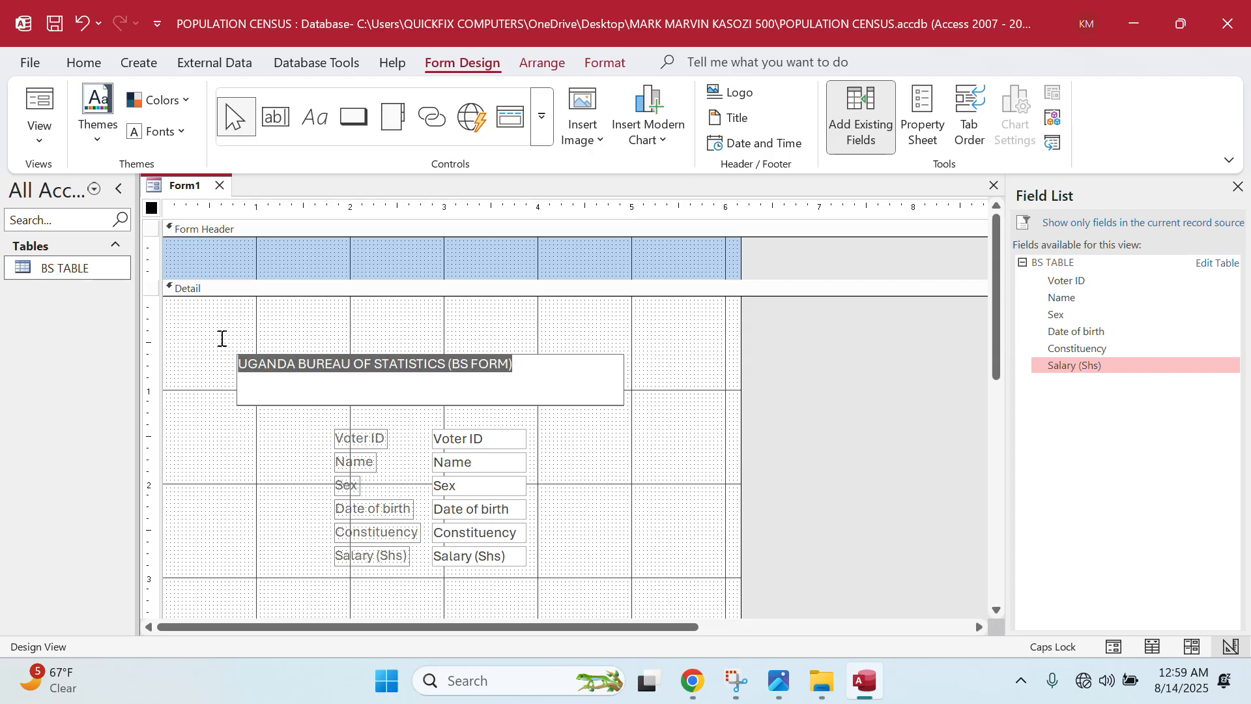
{"action": "left_click", "coordinate": [77, 64]}
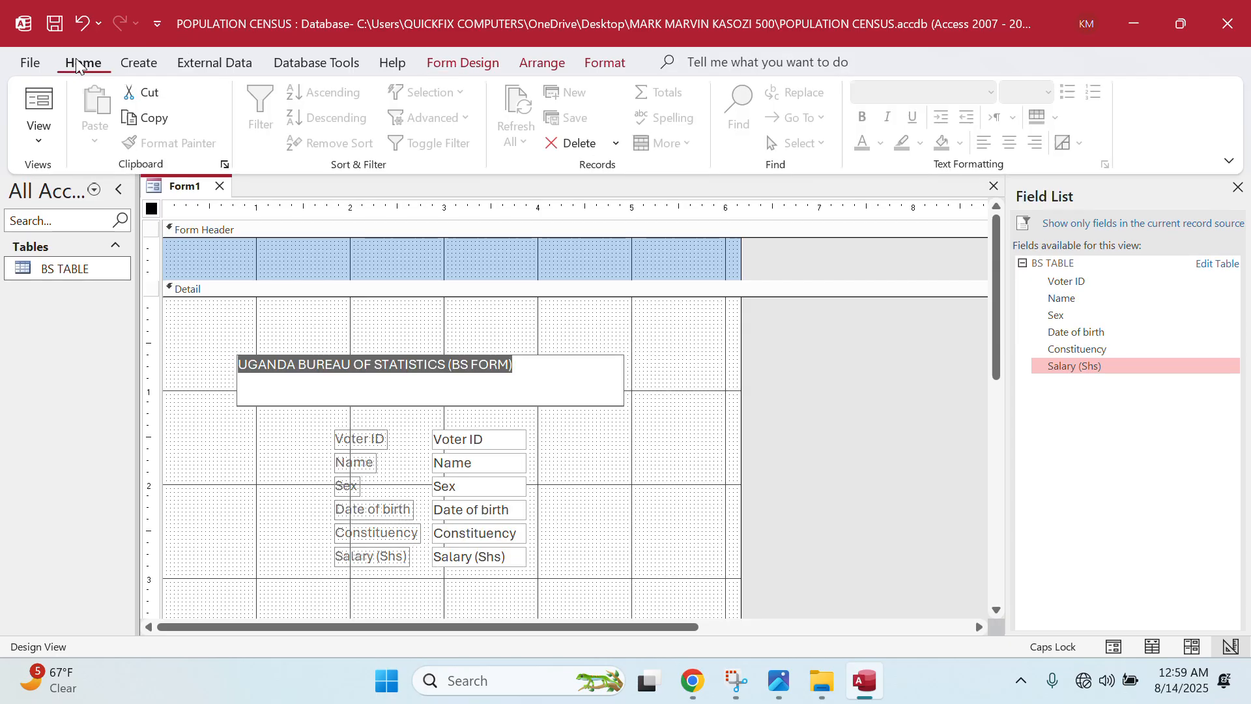
{"action": "left_click", "coordinate": [633, 424]}
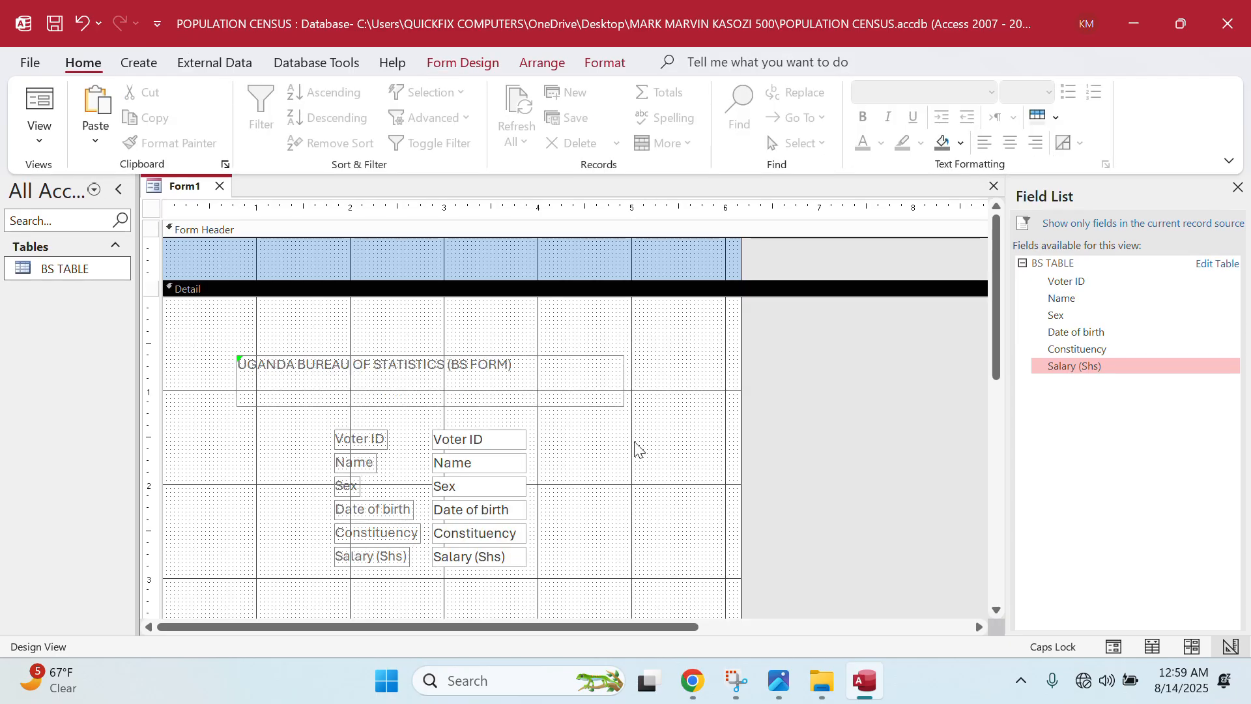
{"action": "left_click", "coordinate": [538, 363]}
{"action": "left_click", "coordinate": [525, 367]}
{"action": "left_click_drag", "start_coordinate": [525, 366], "coordinate": [215, 373]}
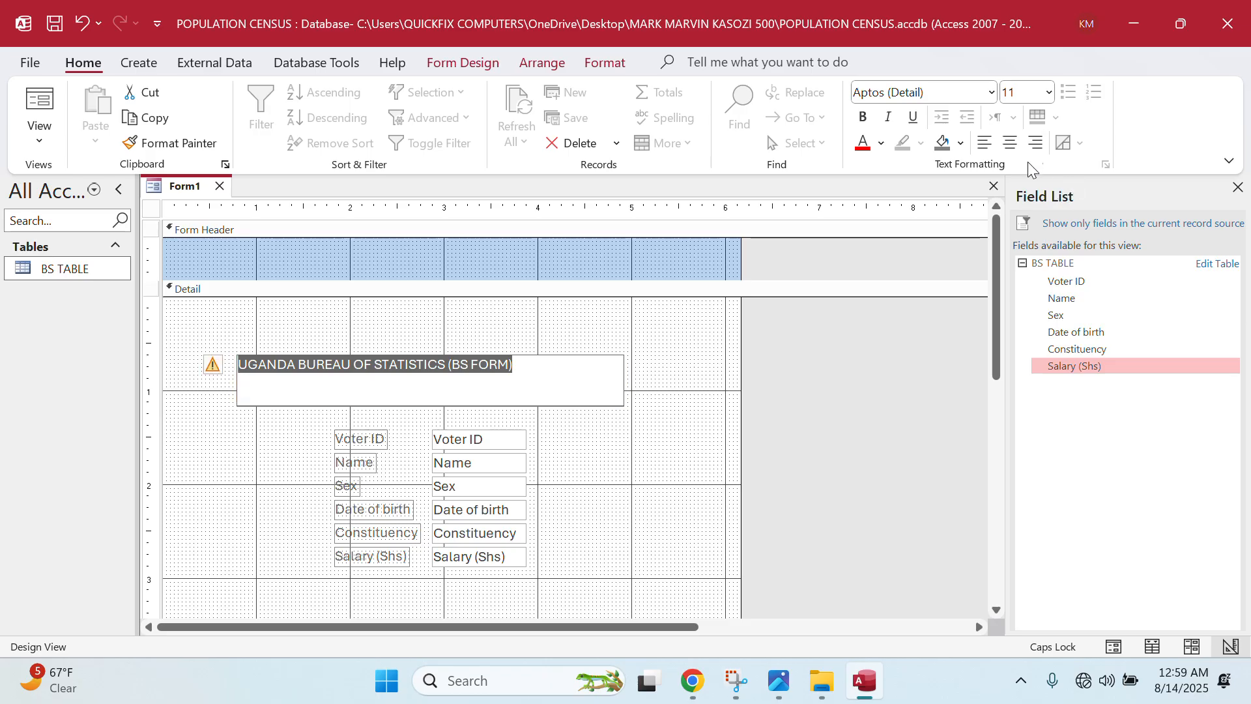
{"action": "left_click", "coordinate": [1049, 94]}
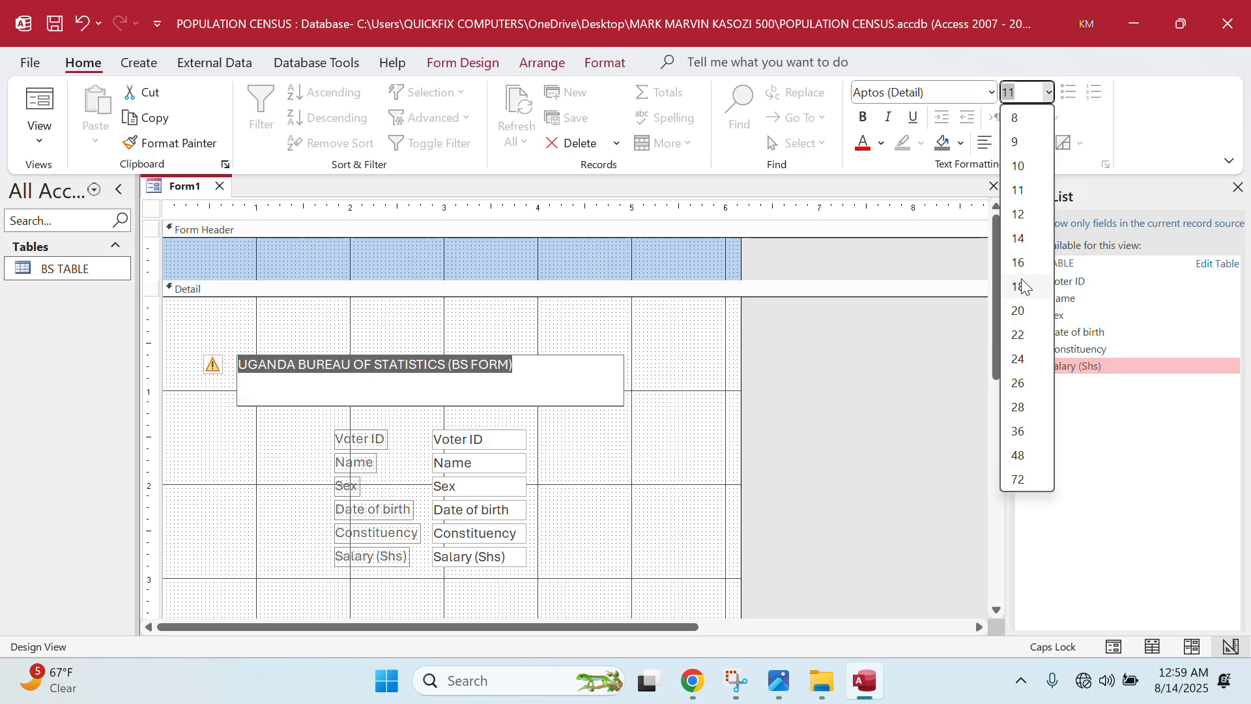
{"action": "left_click", "coordinate": [1026, 248]}
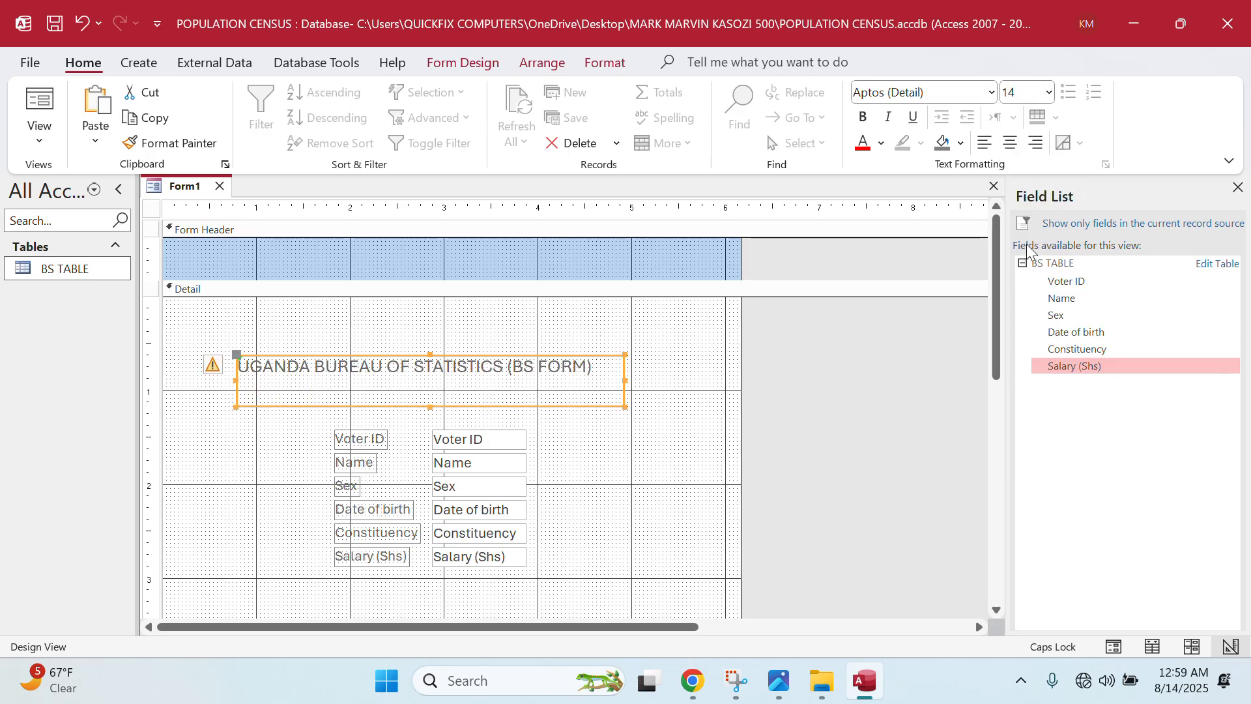
{"action": "left_click", "coordinate": [1016, 150]}
{"action": "left_click", "coordinate": [863, 149]}
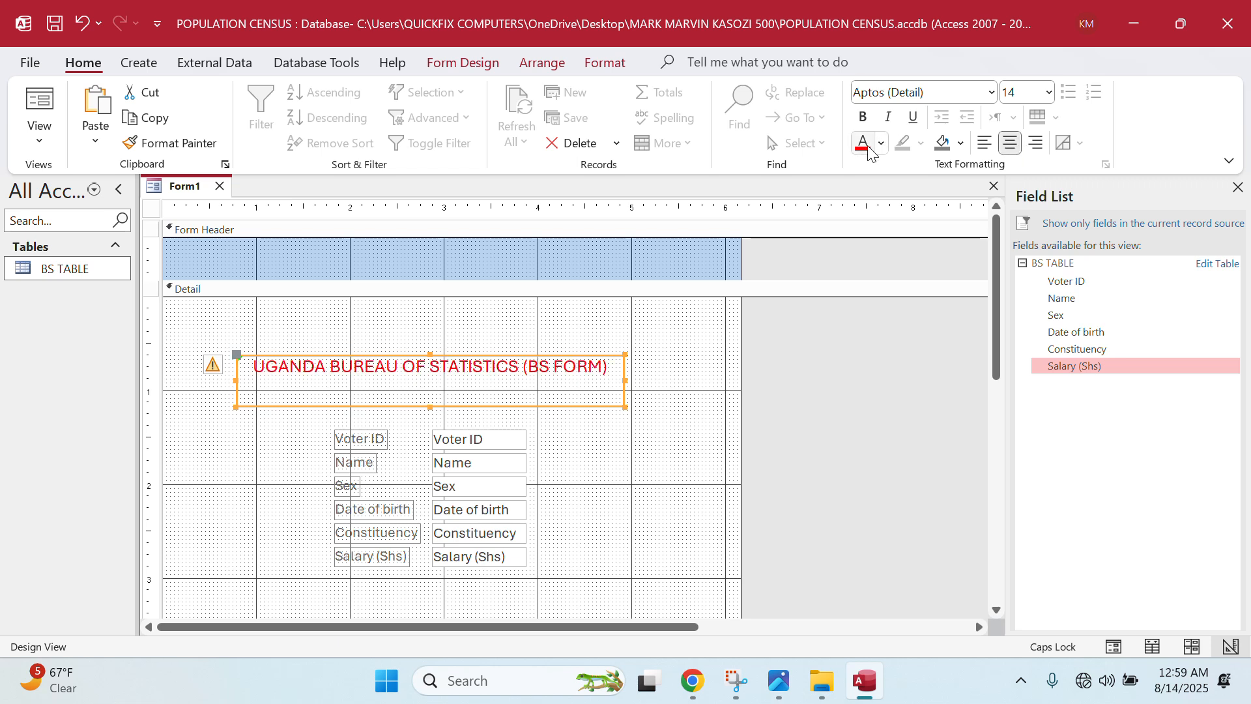
{"action": "left_click", "coordinate": [862, 118]}
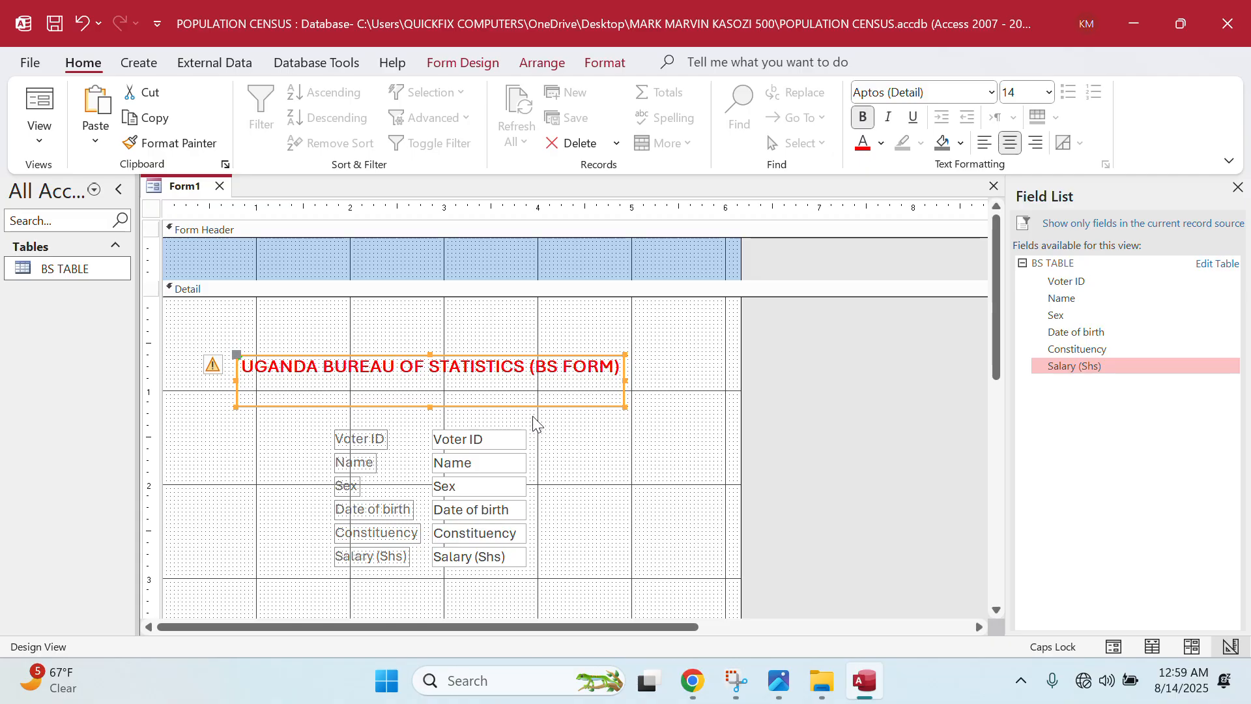
{"action": "left_click_drag", "start_coordinate": [429, 407], "coordinate": [432, 392]}
{"action": "left_click", "coordinate": [651, 446]}
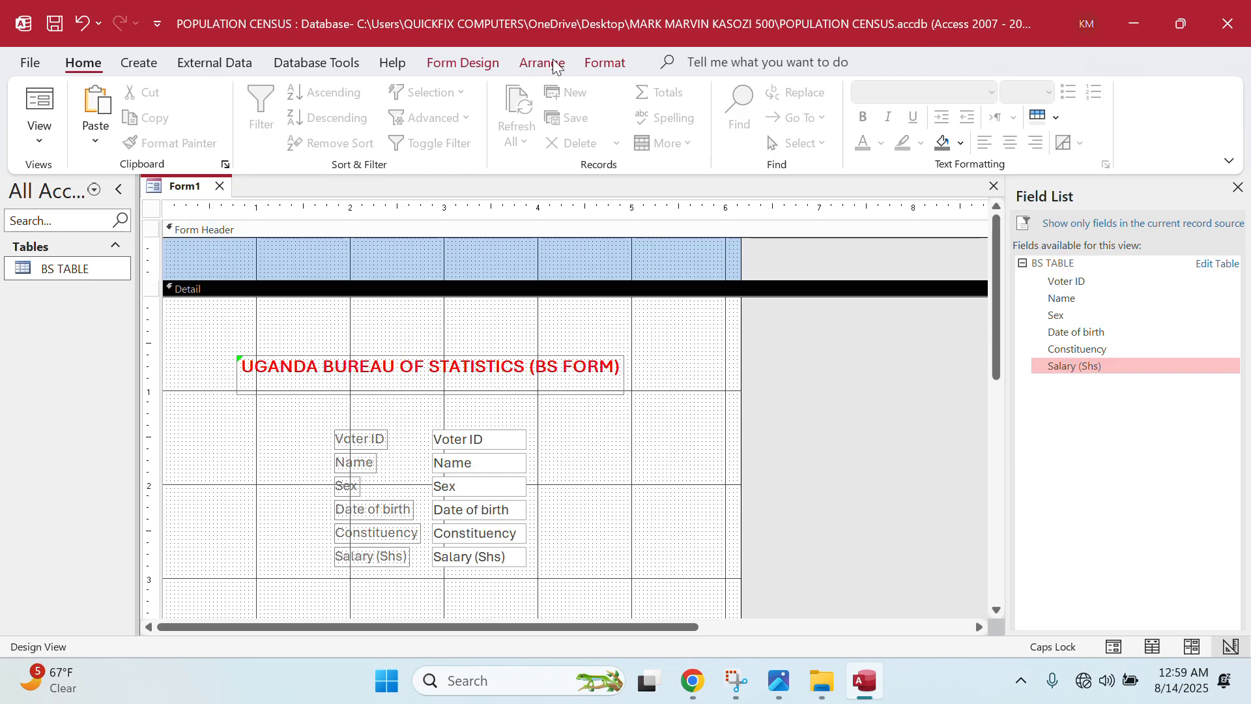
- Add a text Go To Next Record command button below the fields
{"action": "left_click", "coordinate": [481, 63]}
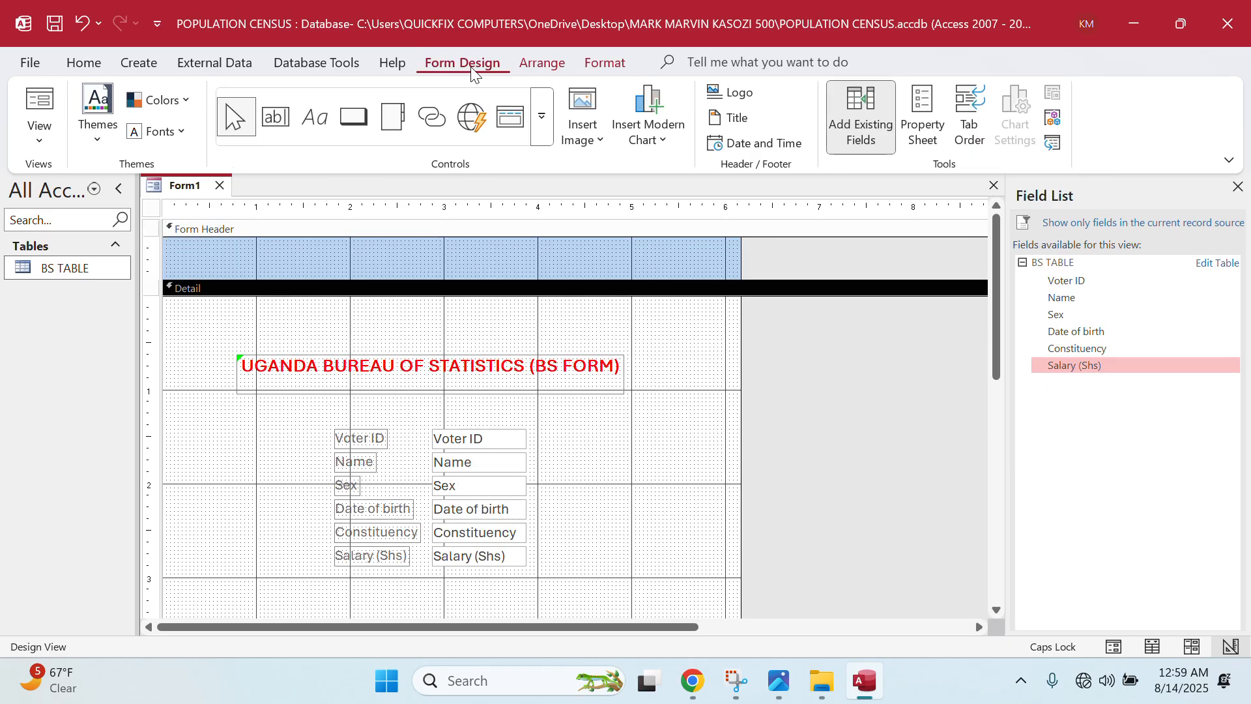
{"action": "left_click", "coordinate": [285, 134]}
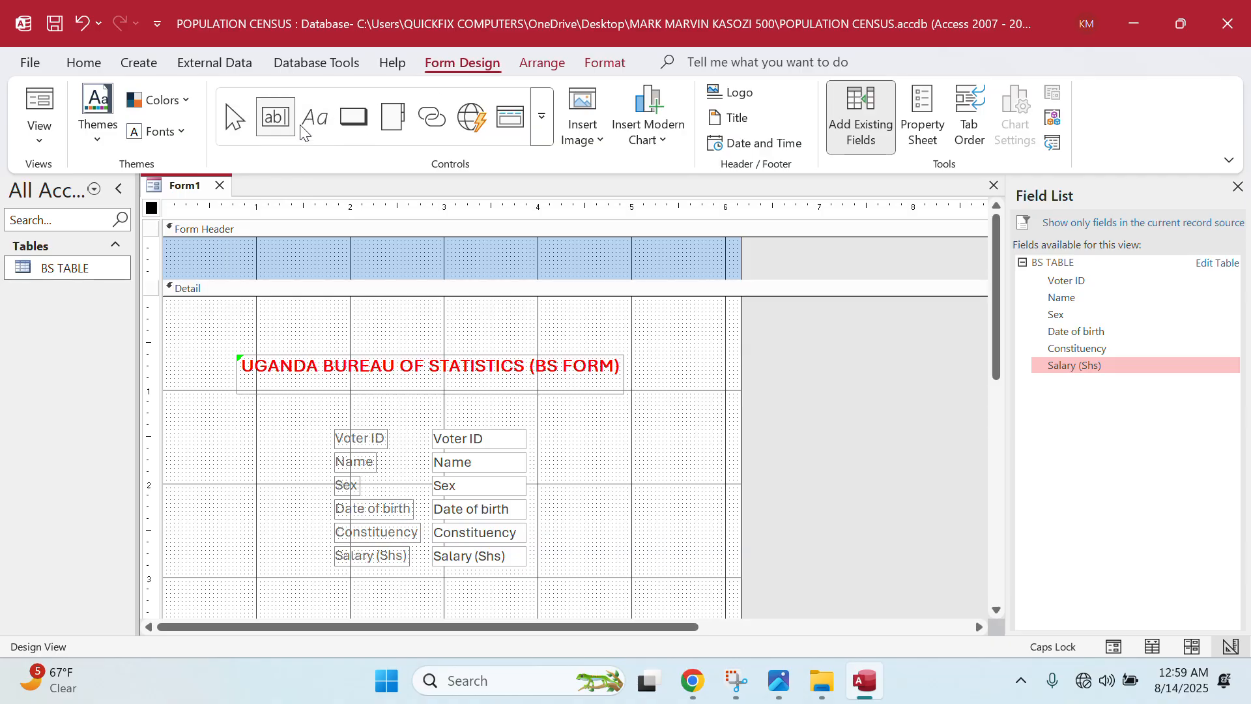
{"action": "left_click", "coordinate": [352, 124]}
{"action": "scroll", "coordinate": [413, 413], "scroll_direction": "down", "scroll_amount": 2}
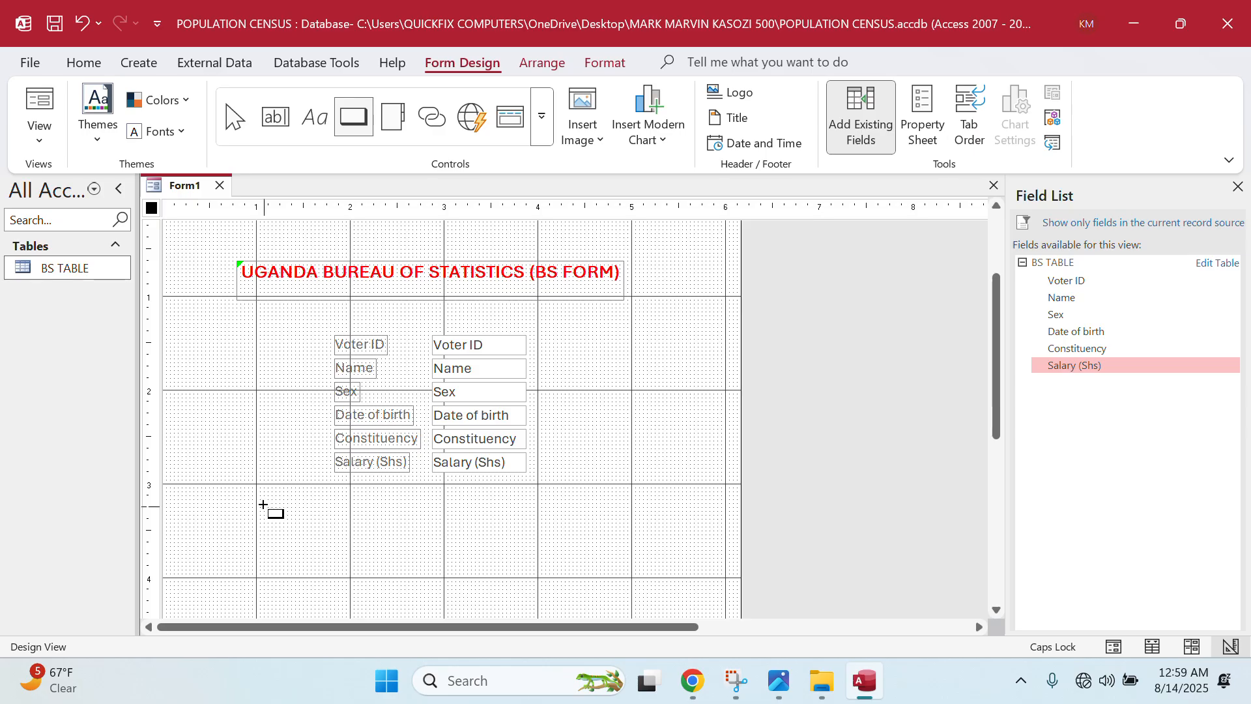
{"action": "left_click_drag", "start_coordinate": [263, 506], "coordinate": [377, 542]}
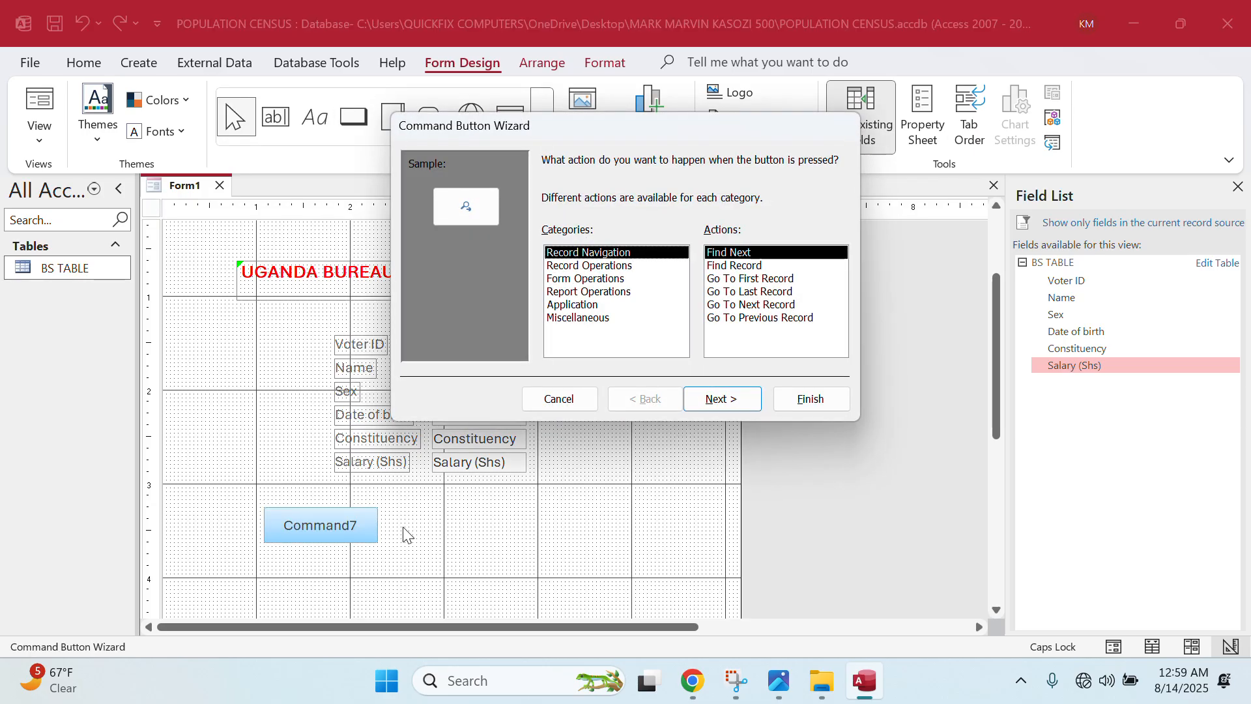
{"action": "left_click", "coordinate": [751, 304]}
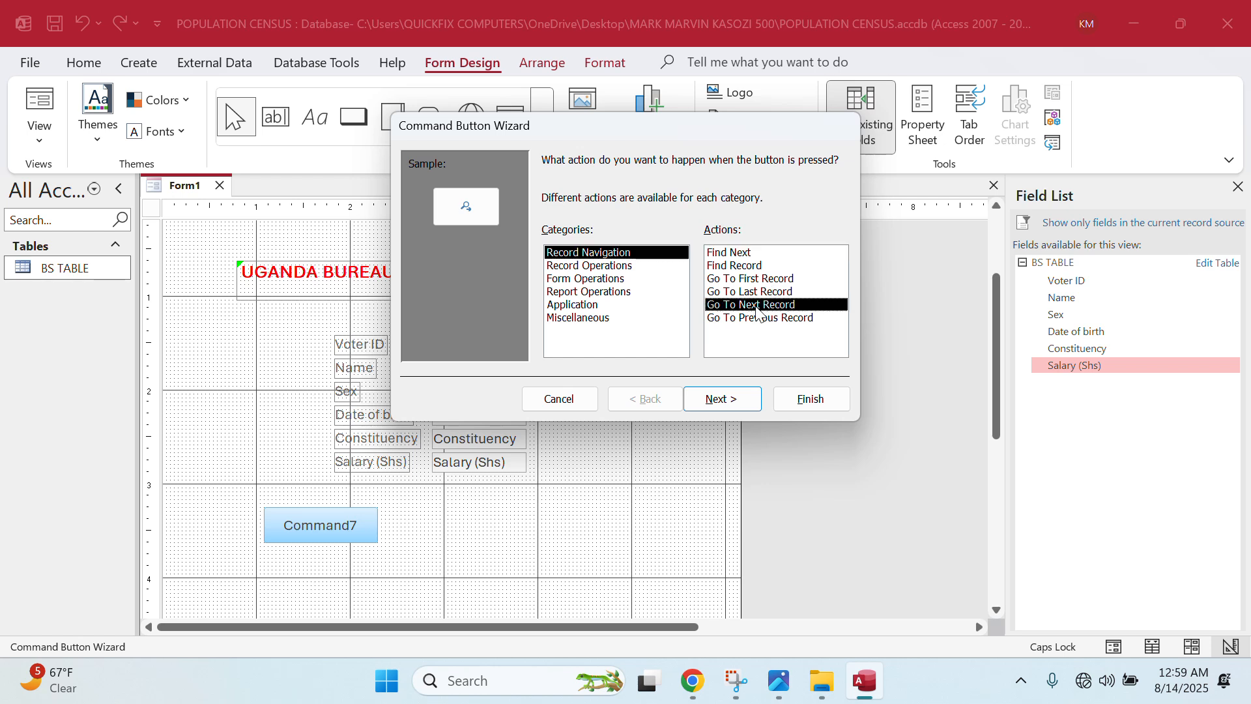
{"action": "left_click", "coordinate": [721, 398]}
{"action": "left_click", "coordinate": [571, 245]}
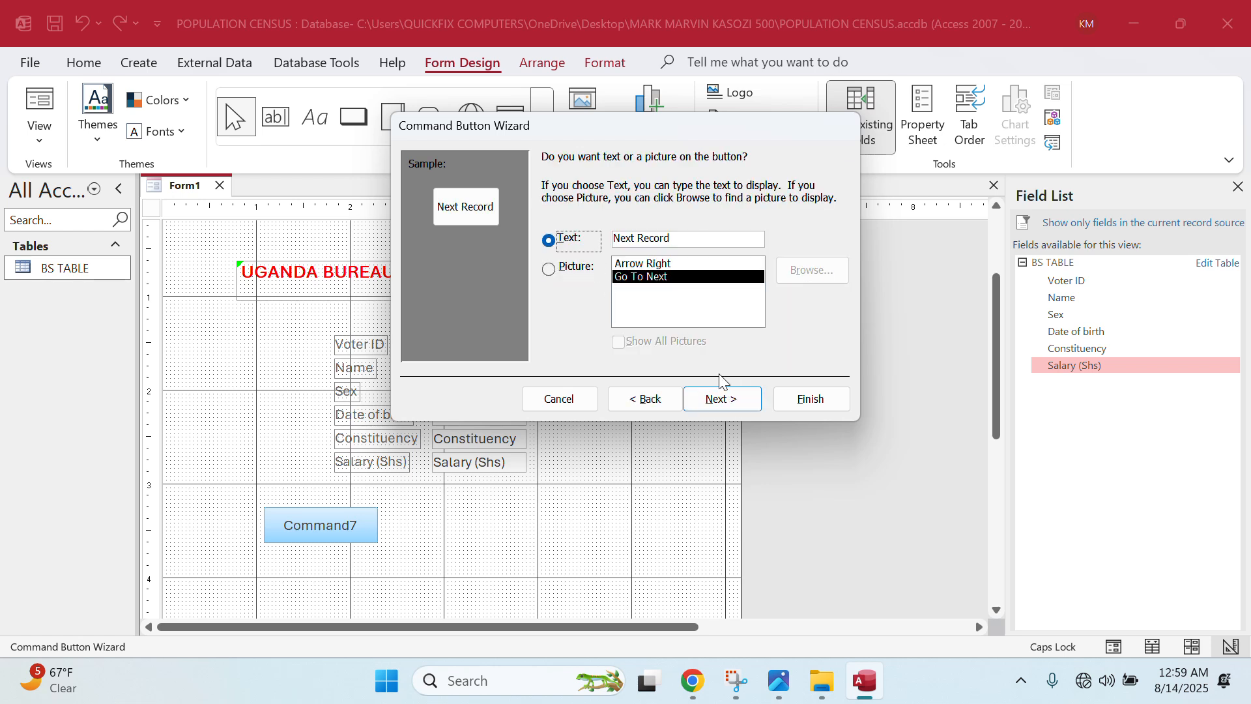
{"action": "left_click", "coordinate": [719, 397]}
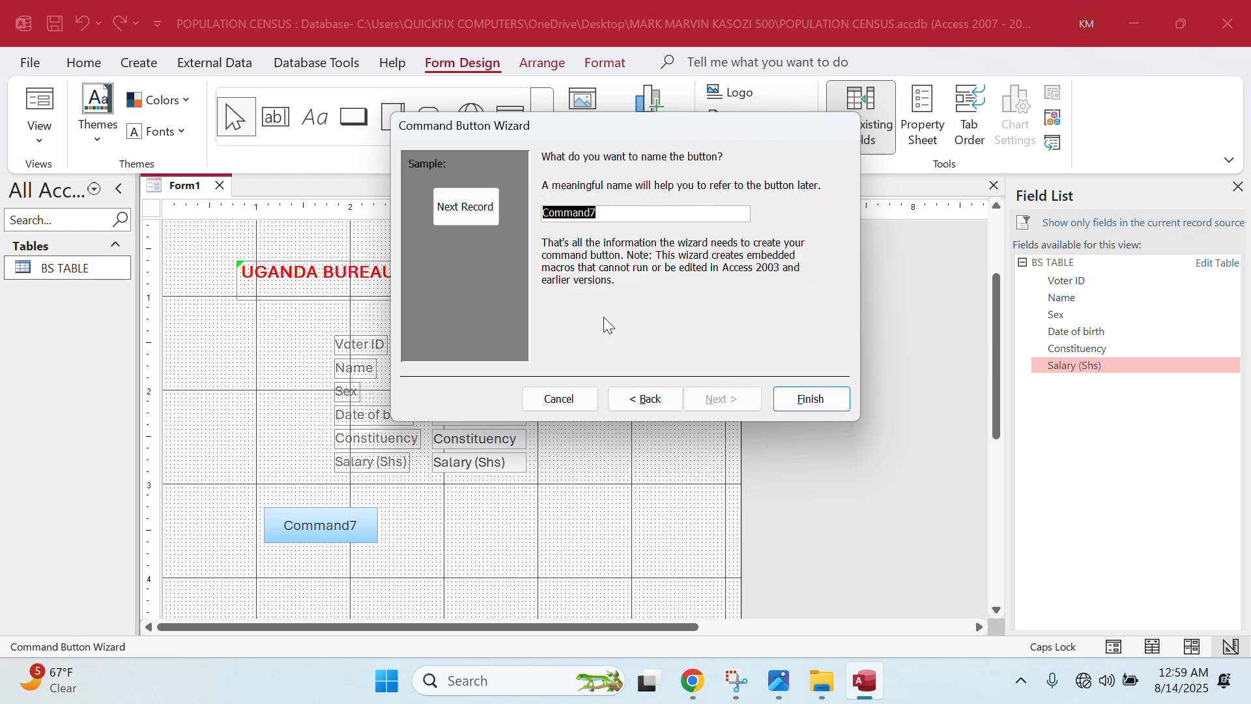
{"action": "left_click", "coordinate": [825, 404]}
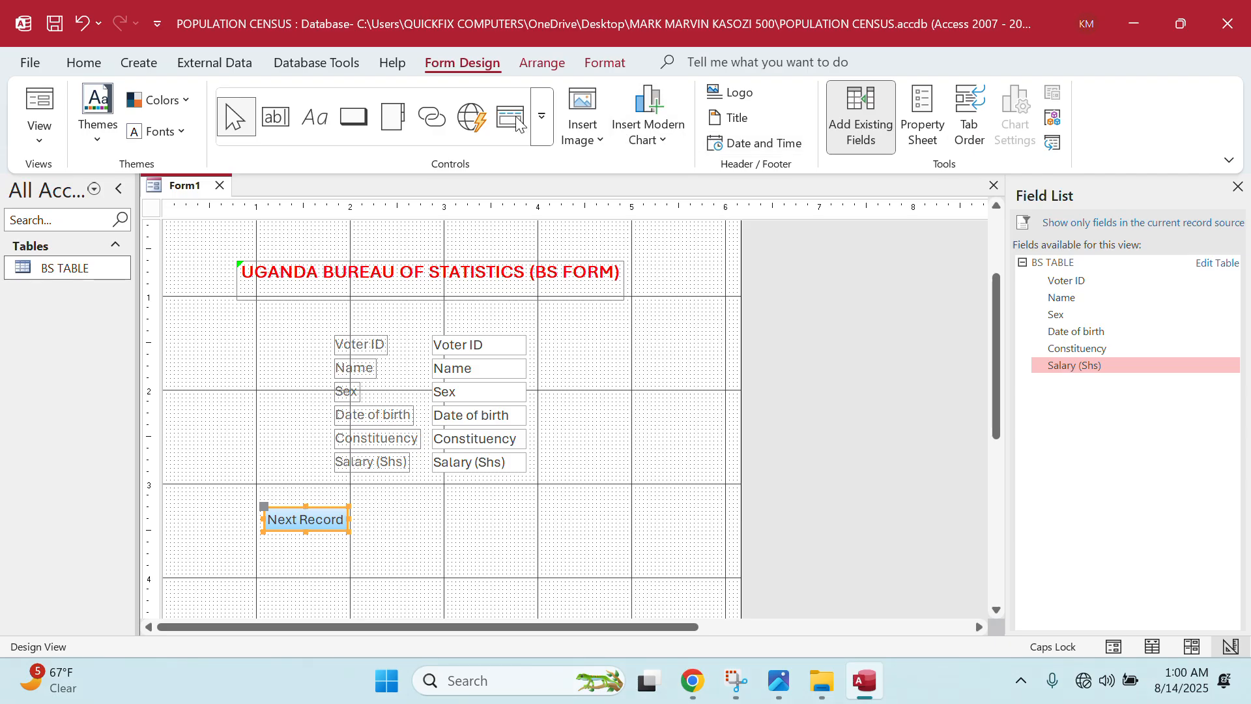
- Add a text Go To Previous Record button to the right of Next Record
{"action": "left_click", "coordinate": [352, 118]}
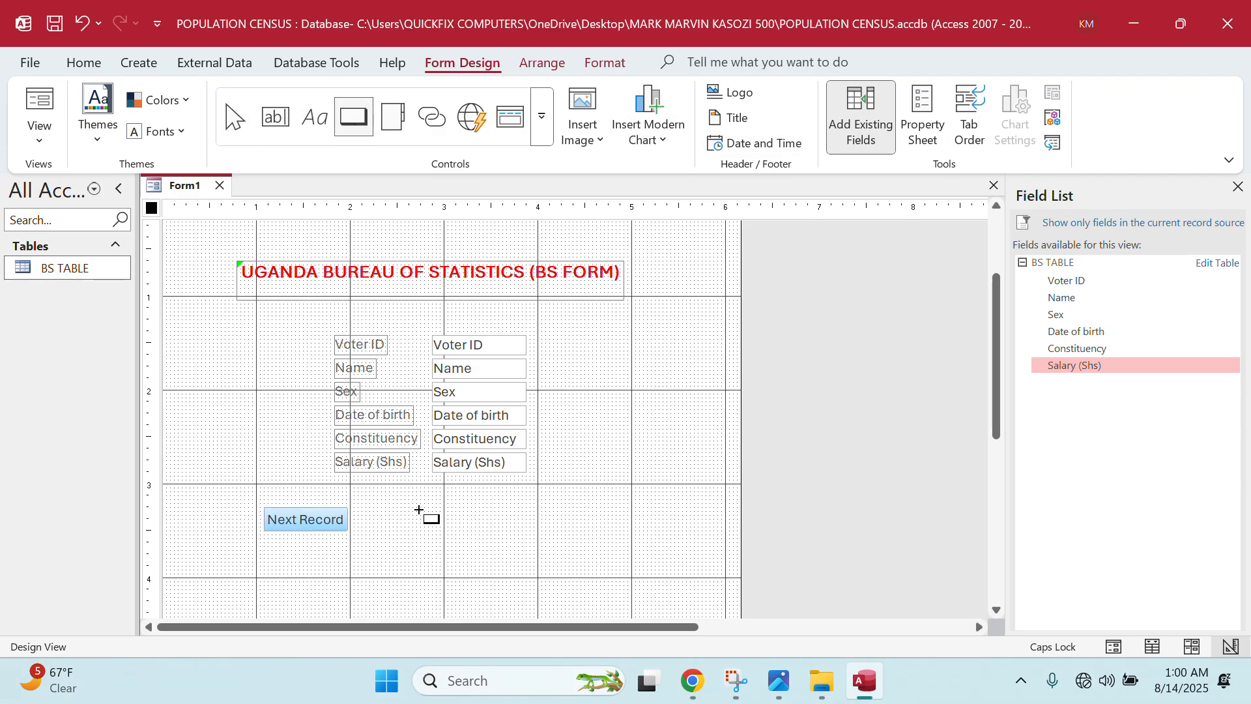
{"action": "left_click_drag", "start_coordinate": [435, 509], "coordinate": [551, 535]}
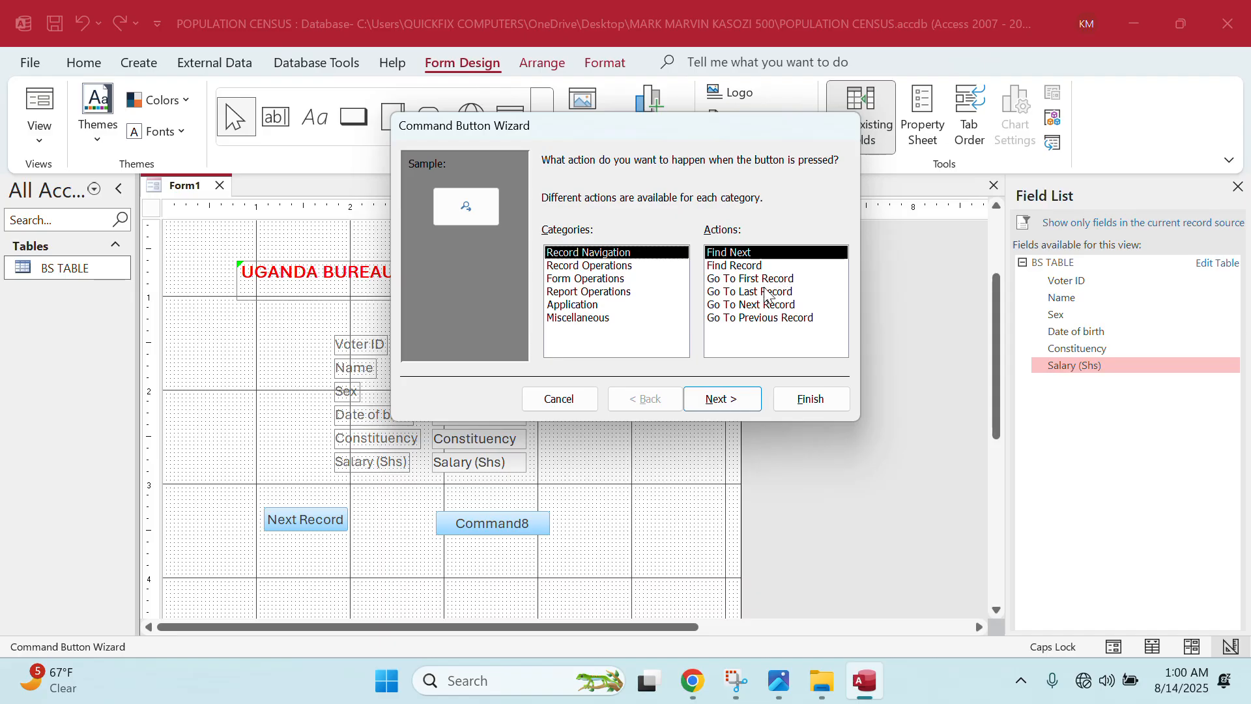
{"action": "left_click", "coordinate": [744, 319]}
{"action": "left_click", "coordinate": [716, 397]}
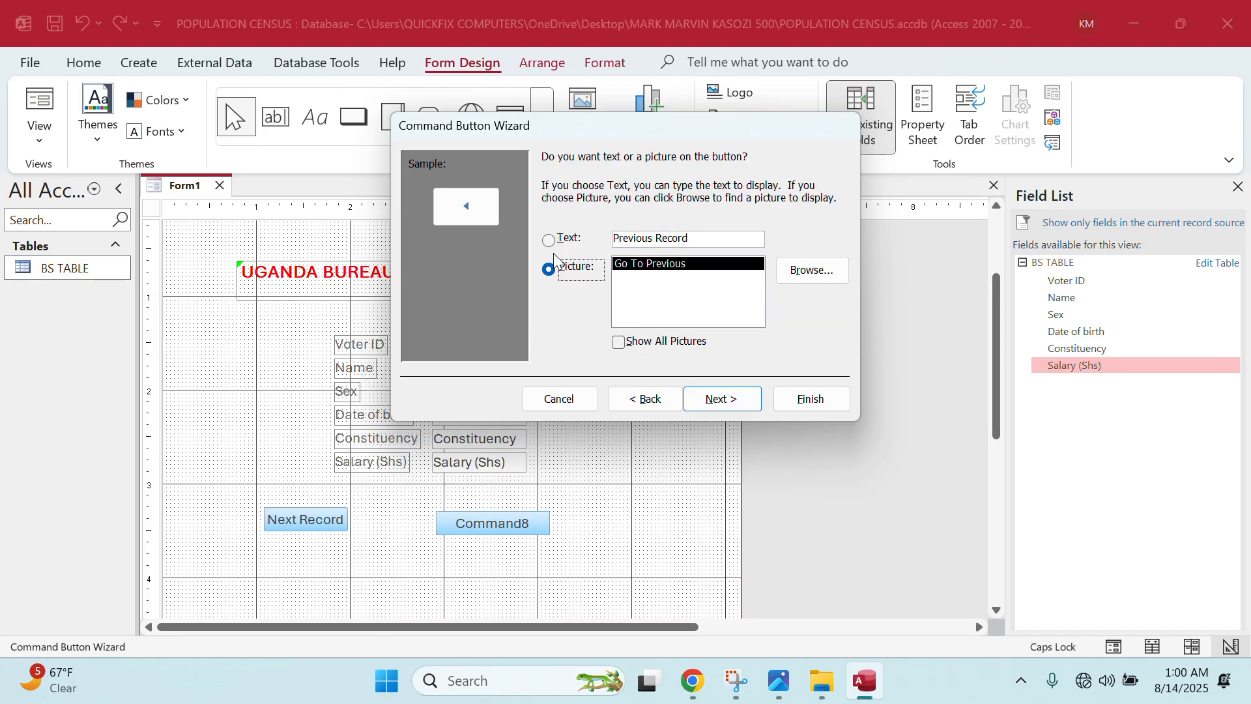
{"action": "key", "text": "alt+t"}
{"action": "left_click", "coordinate": [697, 396]}
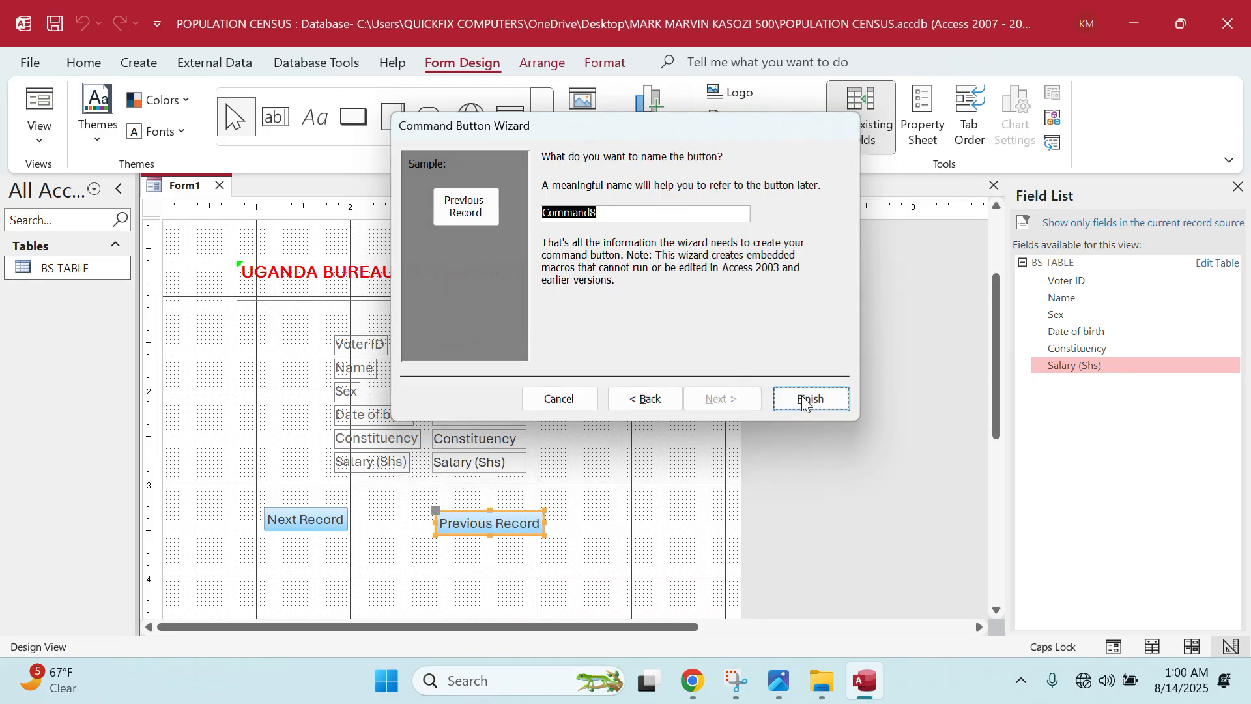
{"action": "left_click", "coordinate": [809, 398]}
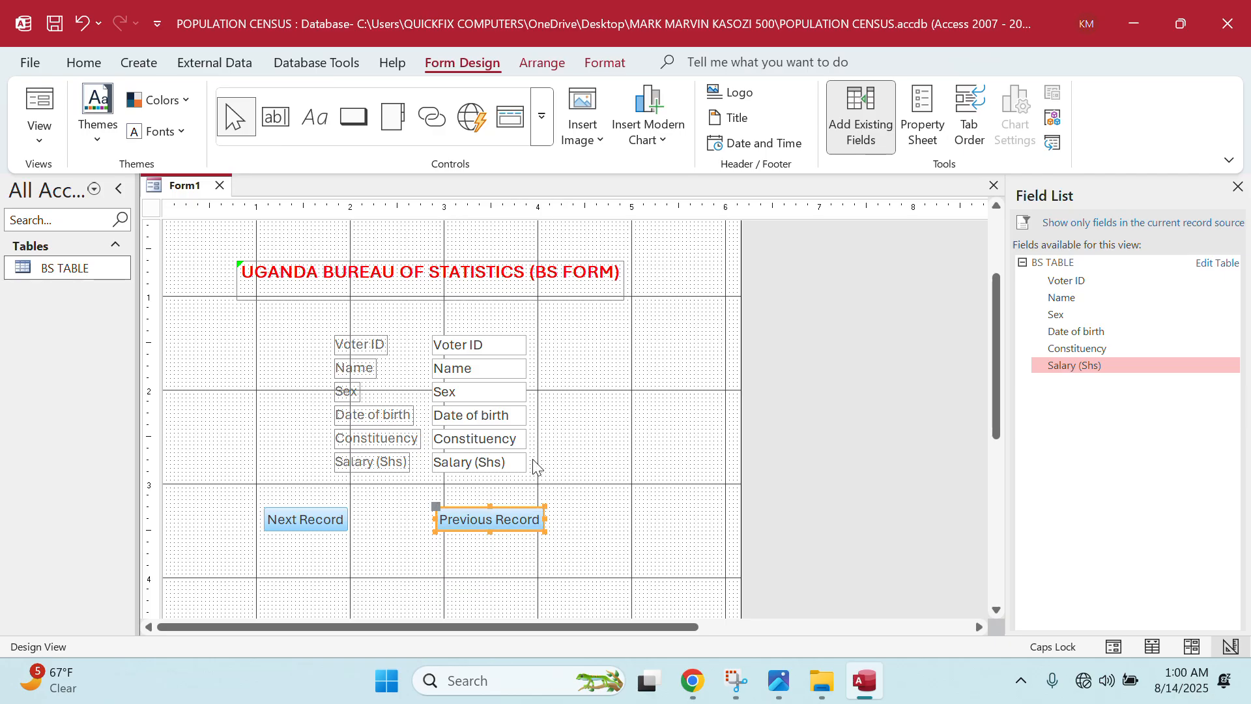
{"action": "scroll", "coordinate": [559, 427], "scroll_direction": "up", "scroll_amount": 3}
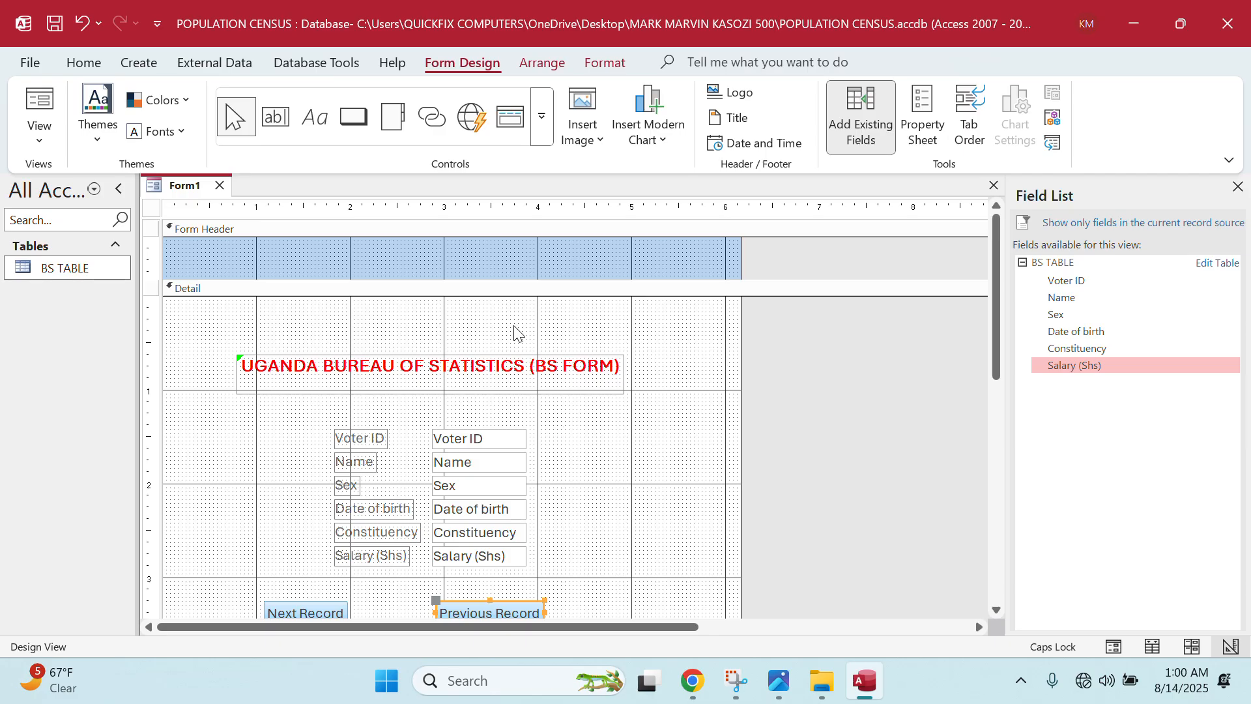
- Give the Detail section a light fill colour, then select both navigation buttons together
{"action": "right_click", "coordinate": [539, 338]}
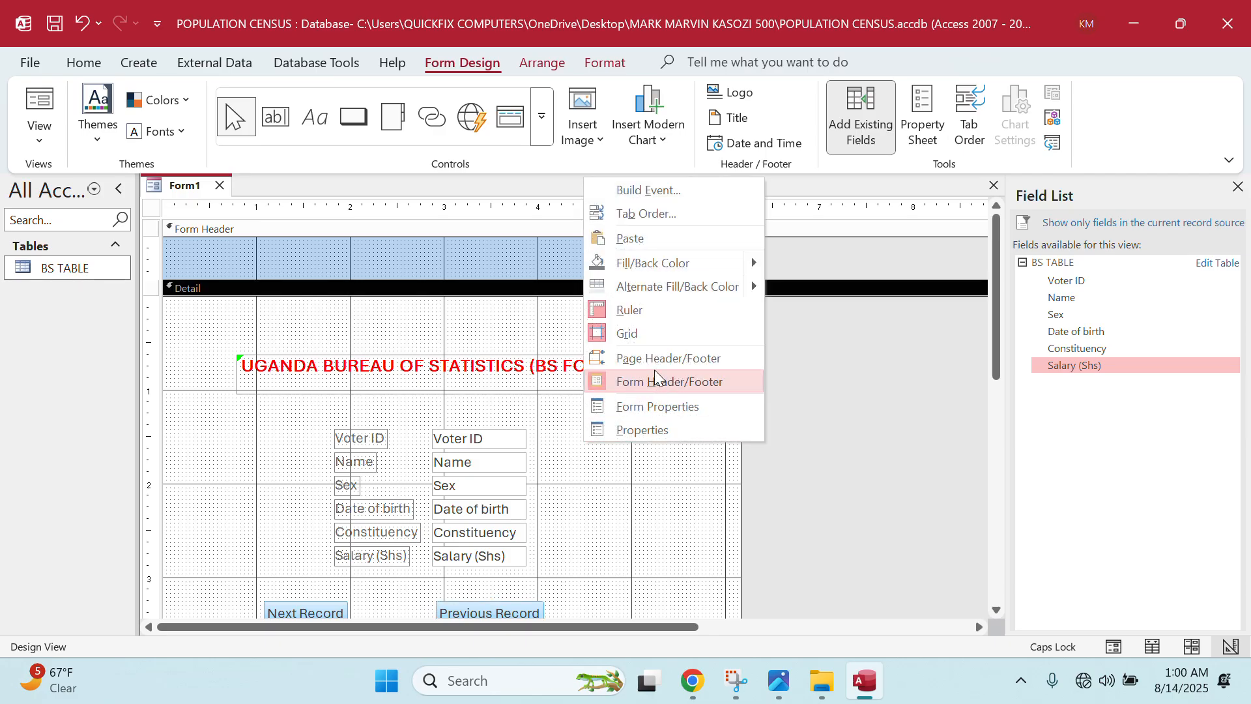
{"action": "mouse_move", "coordinate": [752, 261]}
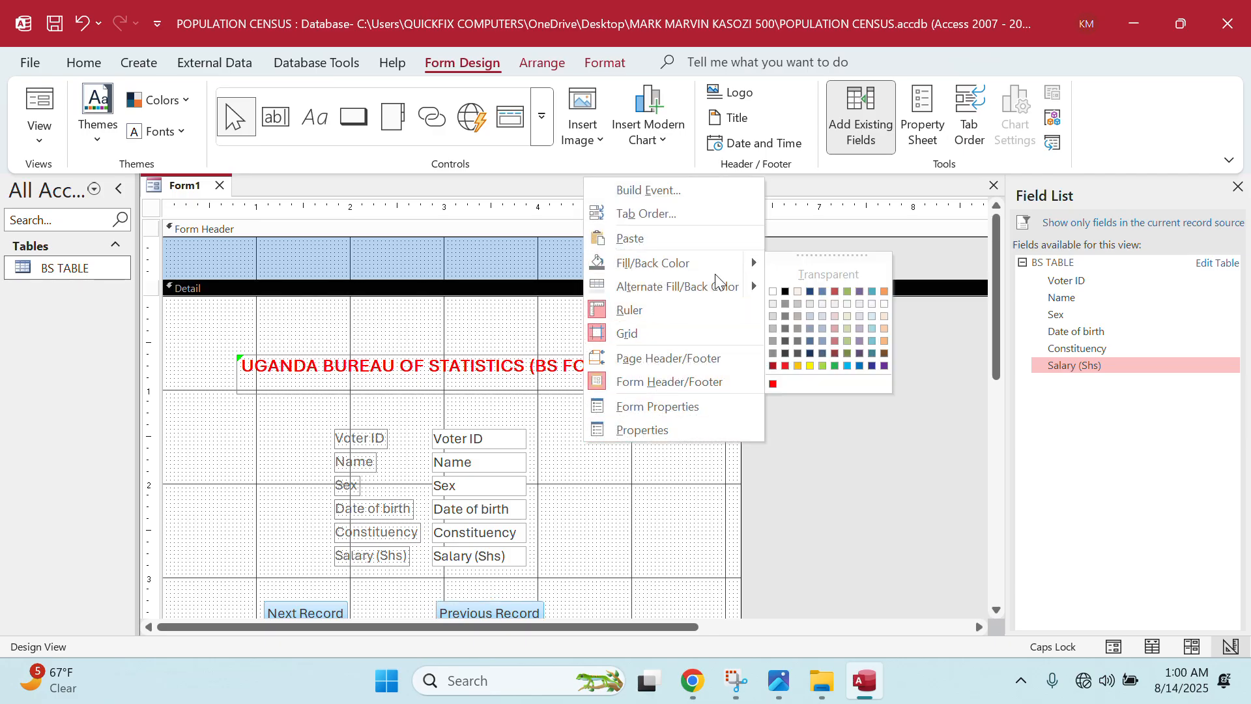
{"action": "left_click", "coordinate": [810, 304]}
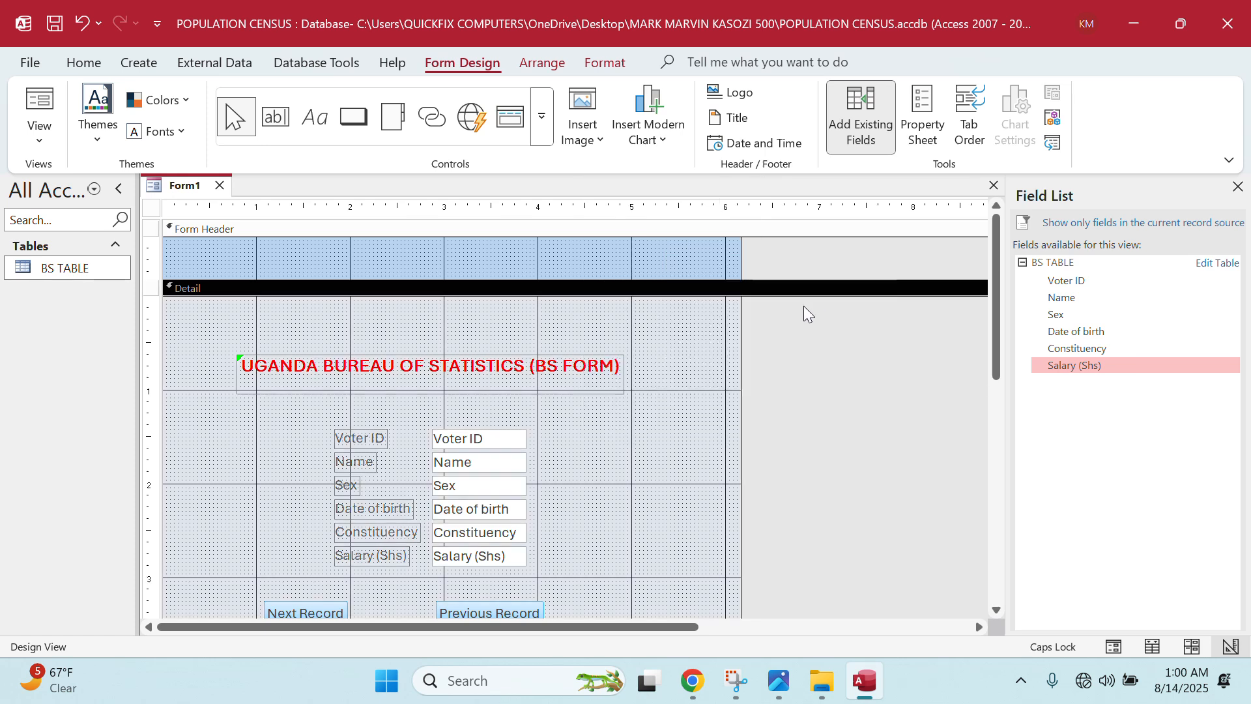
{"action": "scroll", "coordinate": [803, 306], "scroll_direction": "down", "scroll_amount": 3}
{"action": "left_click_drag", "start_coordinate": [250, 490], "coordinate": [576, 554]}
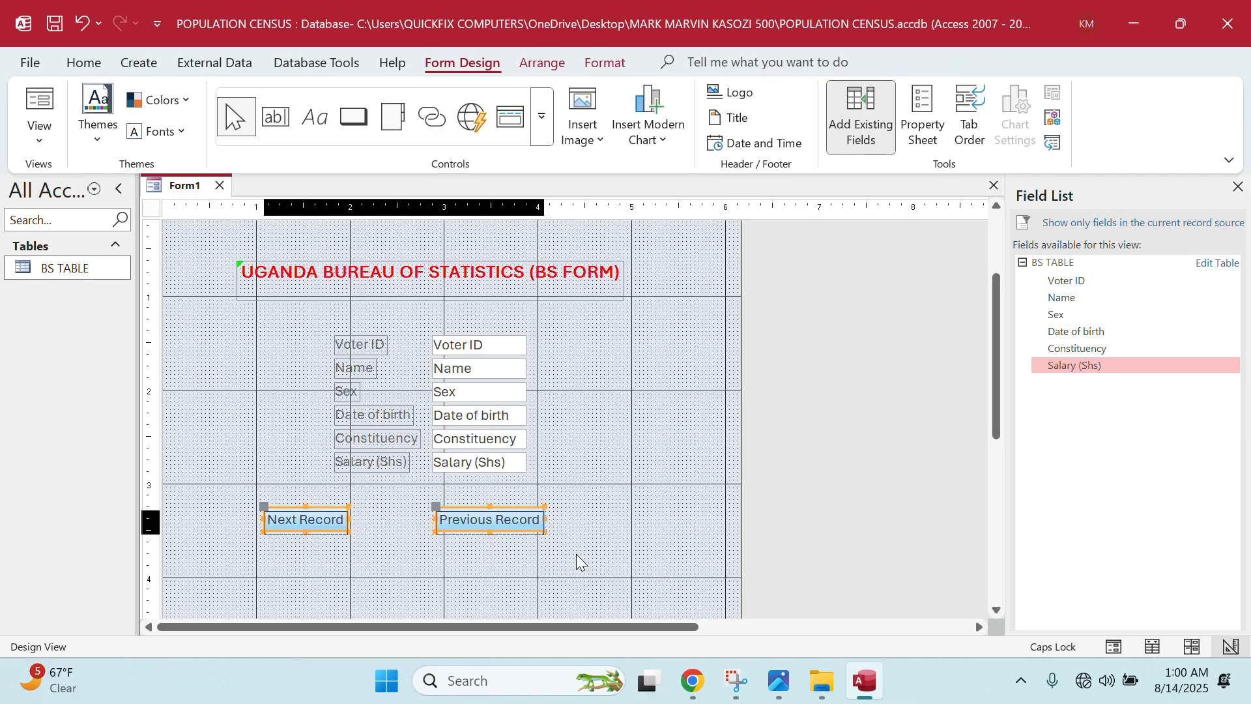
- Nudge both navigation buttons down and right to sit more centrally beneath the fields
{"action": "key", "text": "Down"}
{"action": "key", "text": "Down"}
{"action": "key", "text": "Right"}
{"action": "key", "text": "Right"}
{"action": "key", "text": "Down"}
{"action": "key", "text": "Right"}
{"action": "key", "text": "Down"}
{"action": "key", "text": "Right"}
{"action": "key", "text": "Right"}
{"action": "key", "text": "Right"}
{"action": "key", "text": "Down"}
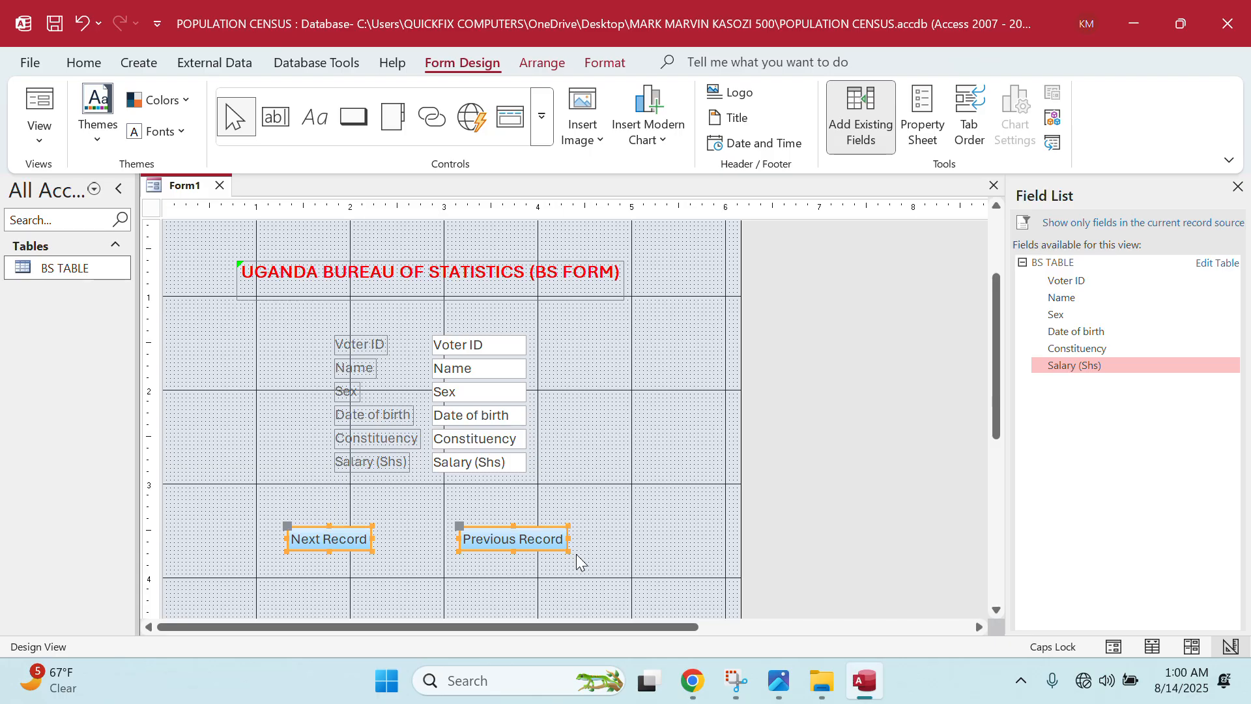
- Deselect the buttons and select the Form Header section
{"action": "left_click", "coordinate": [638, 454]}
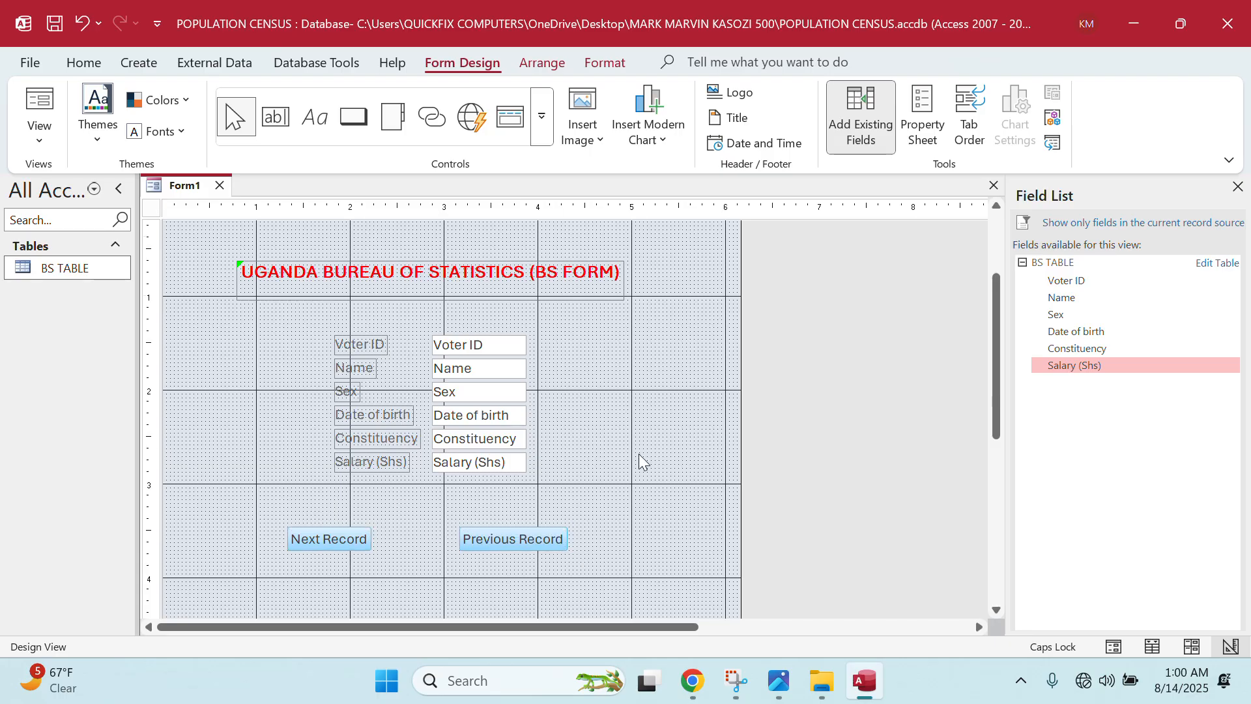
{"action": "scroll", "coordinate": [638, 454], "scroll_direction": "up", "scroll_amount": 2}
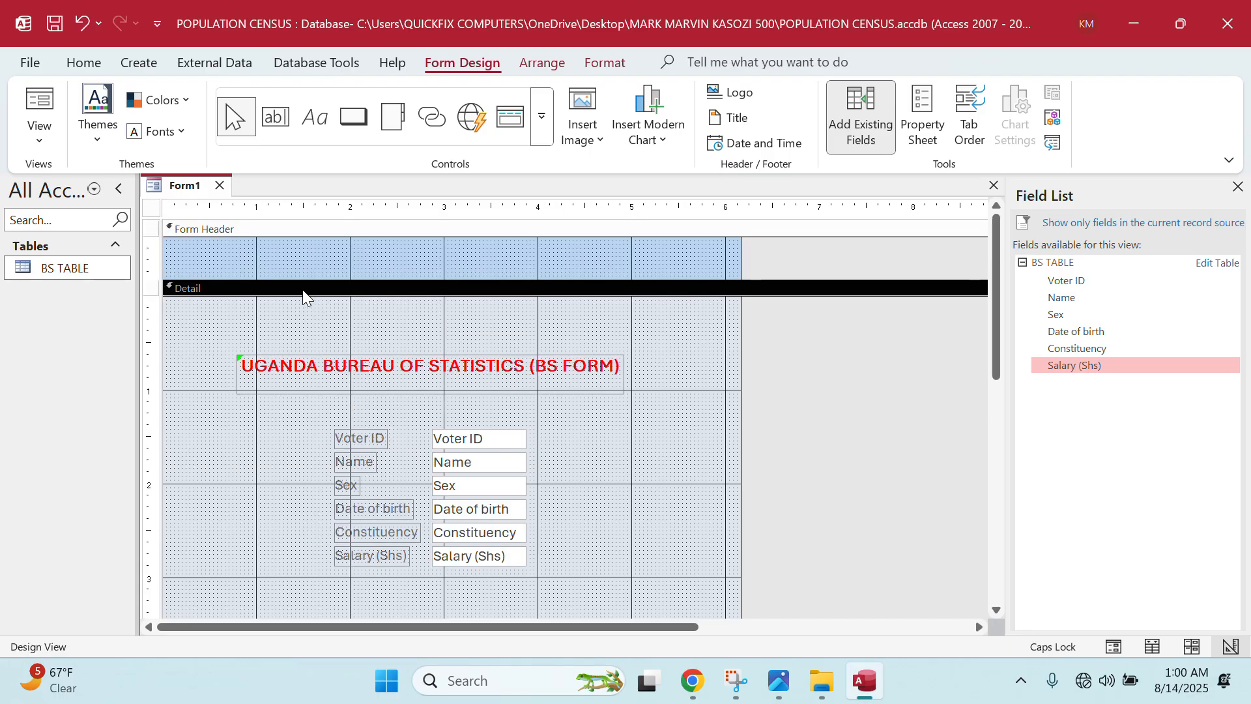
{"action": "left_click", "coordinate": [317, 260]}
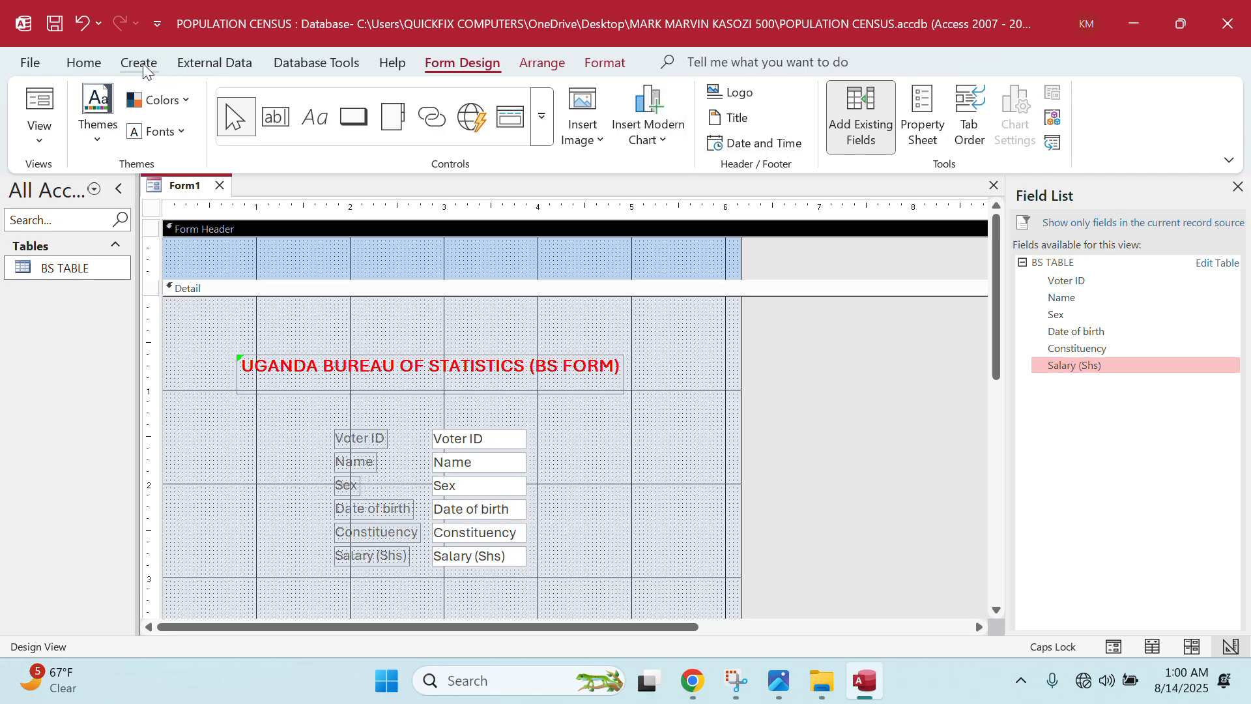
- Add the date and time to the header, plus a left-side label with the candidate's name and number
{"action": "left_click", "coordinate": [750, 144]}
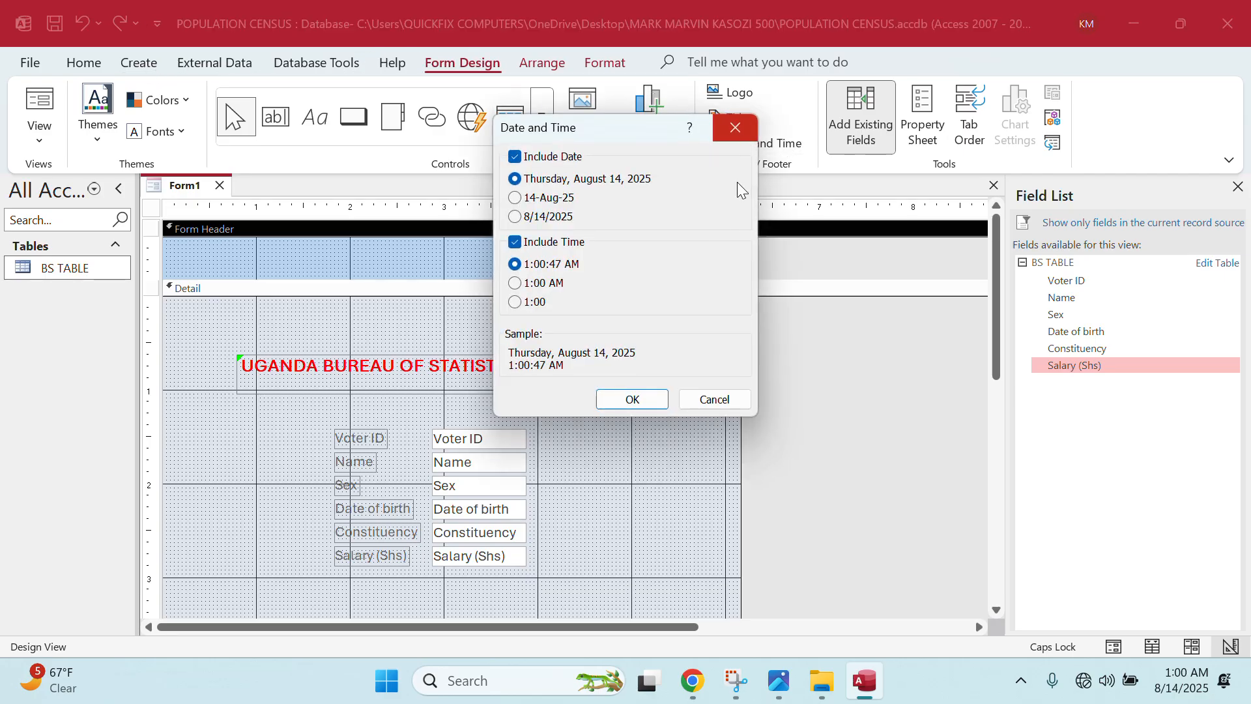
{"action": "left_click", "coordinate": [651, 399]}
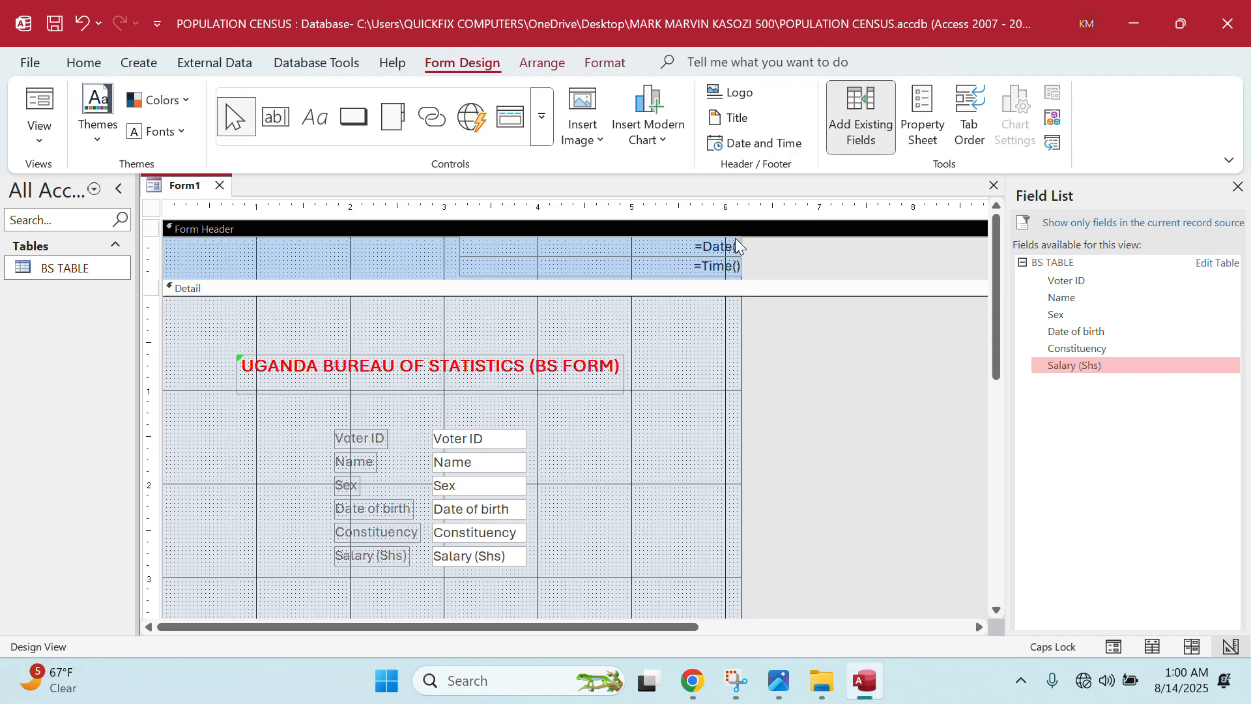
{"action": "left_click", "coordinate": [311, 128]}
{"action": "mouse_move", "coordinate": [174, 241]}
{"action": "left_mouse_down"}
{"action": "mouse_move", "coordinate": [255, 254]}
{"action": "mouse_move", "coordinate": [272, 272]}
{"action": "left_mouse_up"}
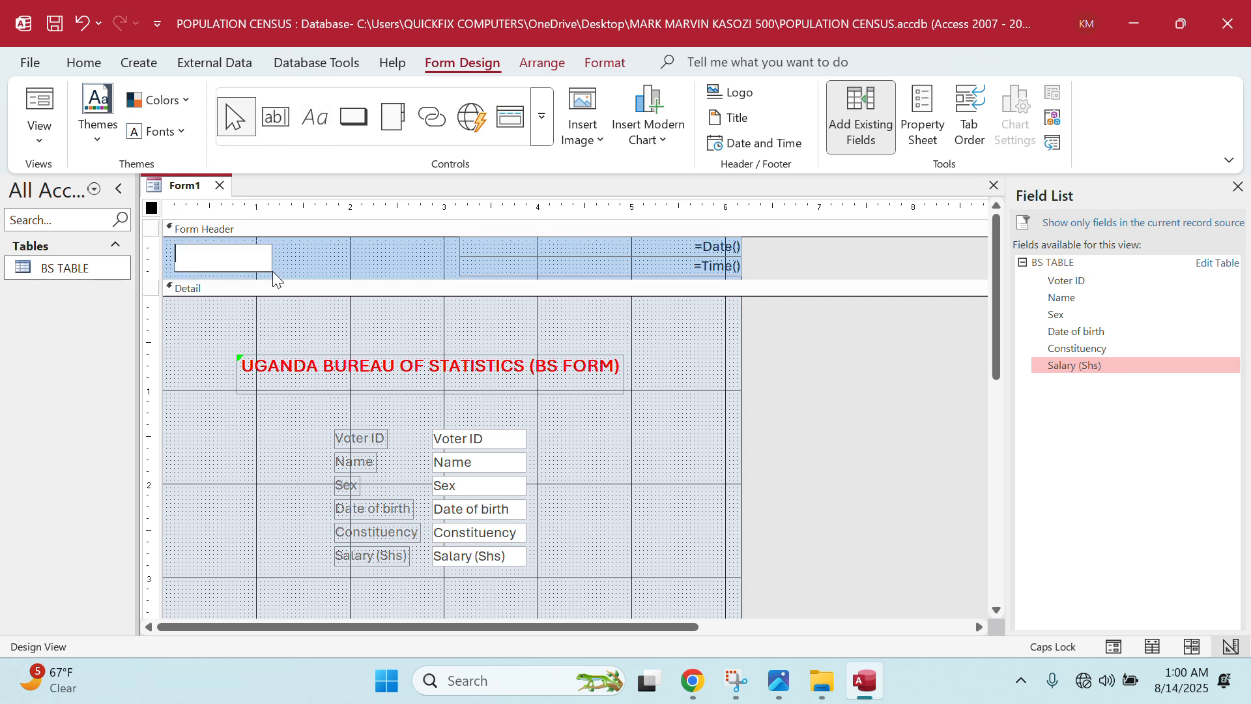
- Save the form as BS FORM
{"action": "scroll", "coordinate": [615, 553], "scroll_direction": "down", "scroll_amount": 3}
{"action": "scroll", "coordinate": [628, 492], "scroll_direction": "up", "scroll_amount": 3}
{"action": "scroll", "coordinate": [628, 490], "scroll_direction": "down", "scroll_amount": 3}
{"action": "scroll", "coordinate": [627, 490], "scroll_direction": "up", "scroll_amount": 3}
{"action": "key", "text": "ctrl+s"}
{"action": "type", "text": "BS FORM"}
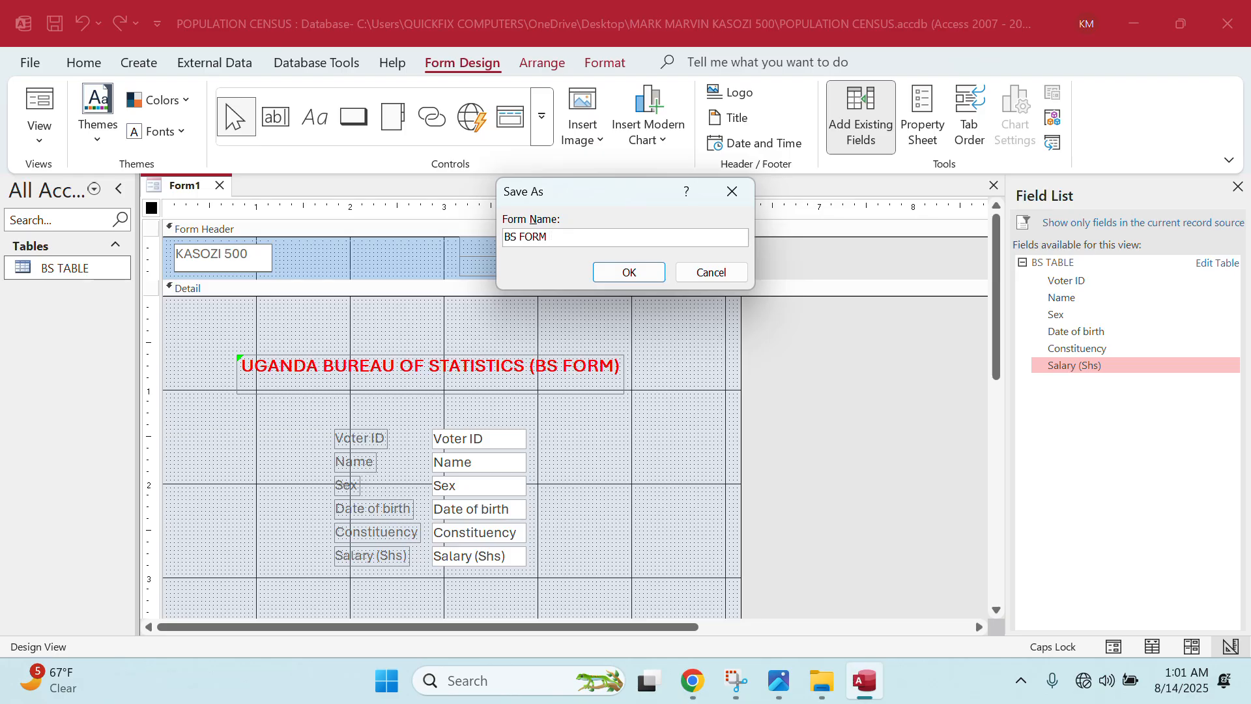
{"action": "left_click", "coordinate": [629, 272]}
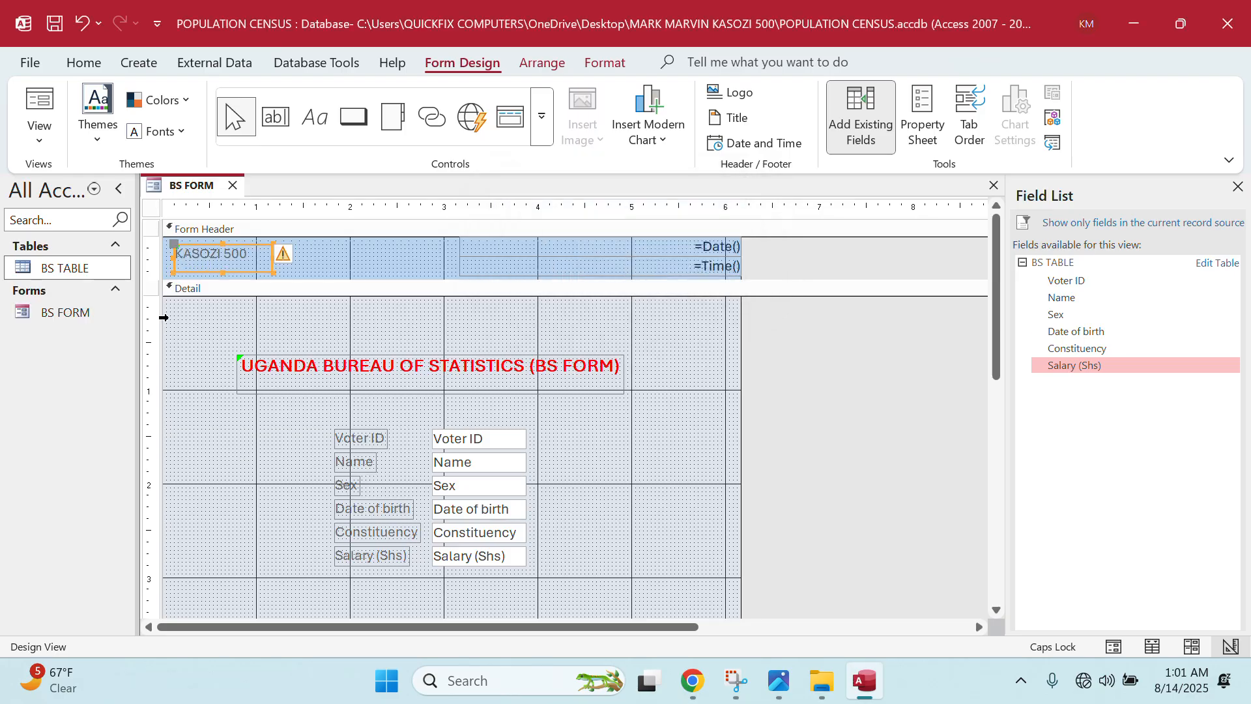
- Open BS FORM in Form View to check its layout
{"action": "double_click", "coordinate": [52, 313]}
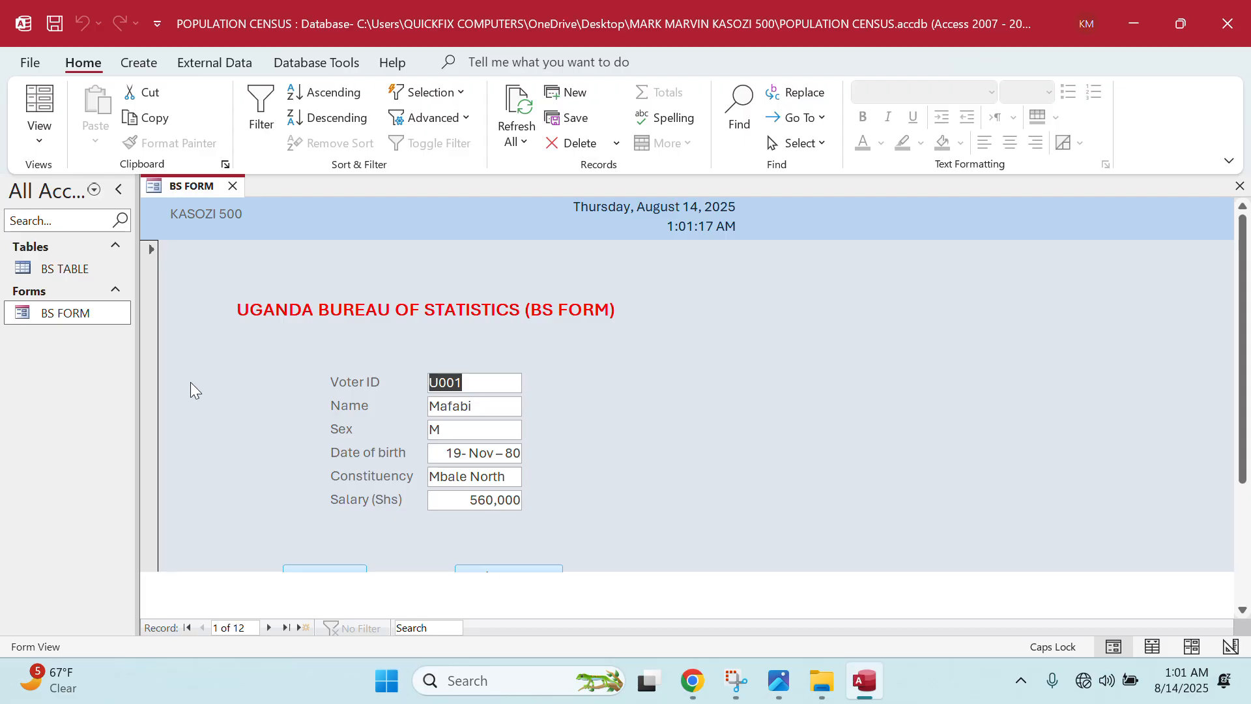
{"action": "scroll", "coordinate": [353, 394], "scroll_direction": "down", "scroll_amount": 2}
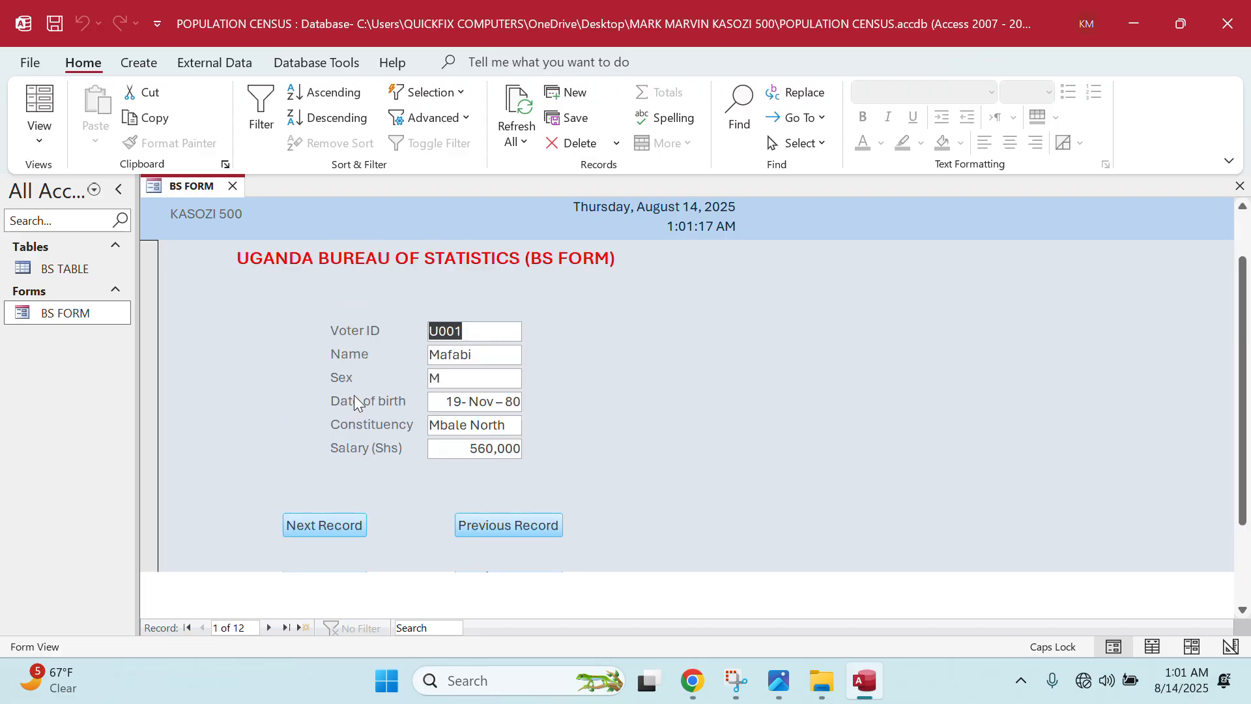
{"action": "scroll", "coordinate": [354, 394], "scroll_direction": "down", "scroll_amount": 3}
{"action": "scroll", "coordinate": [354, 395], "scroll_direction": "up", "scroll_amount": 5}
{"action": "scroll", "coordinate": [353, 394], "scroll_direction": "down", "scroll_amount": 3}
{"action": "scroll", "coordinate": [354, 395], "scroll_direction": "up", "scroll_amount": 3}
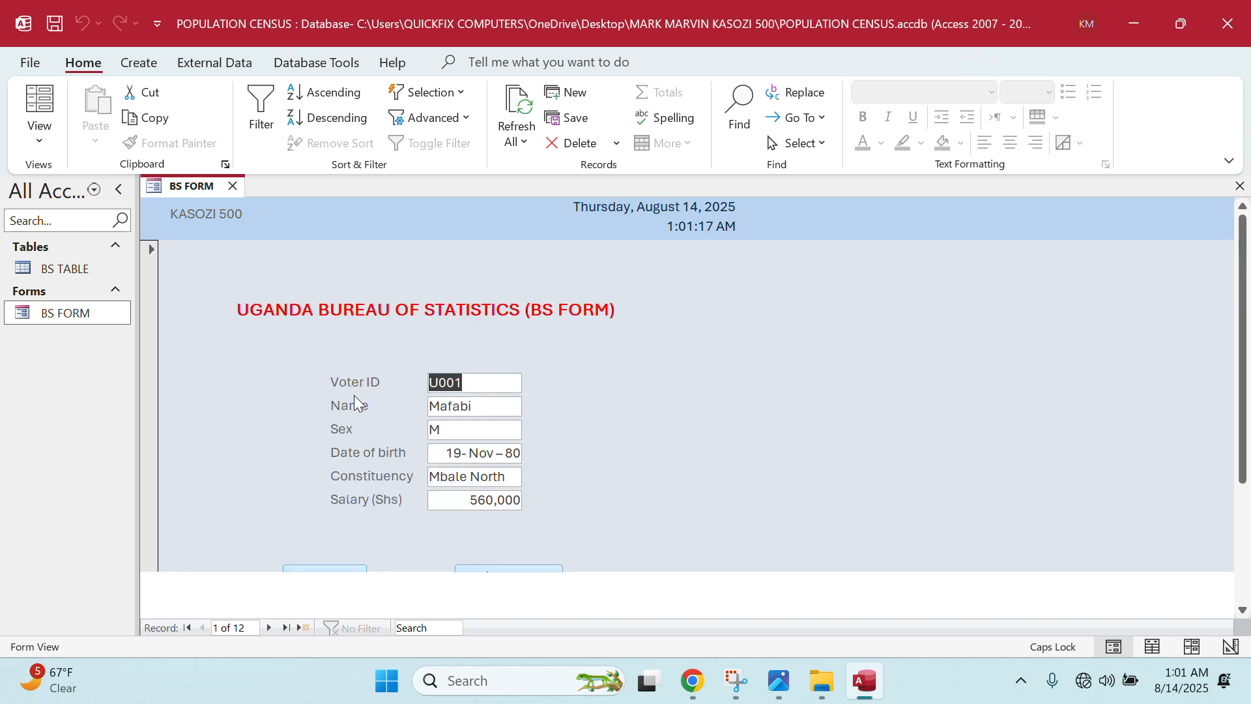
{"action": "scroll", "coordinate": [354, 395], "scroll_direction": "down", "scroll_amount": 2}
{"action": "scroll", "coordinate": [354, 395], "scroll_direction": "up", "scroll_amount": 2}
- Switch BS FORM to Design View and raise the two navigation buttons slightly
{"action": "right_click", "coordinate": [76, 315]}
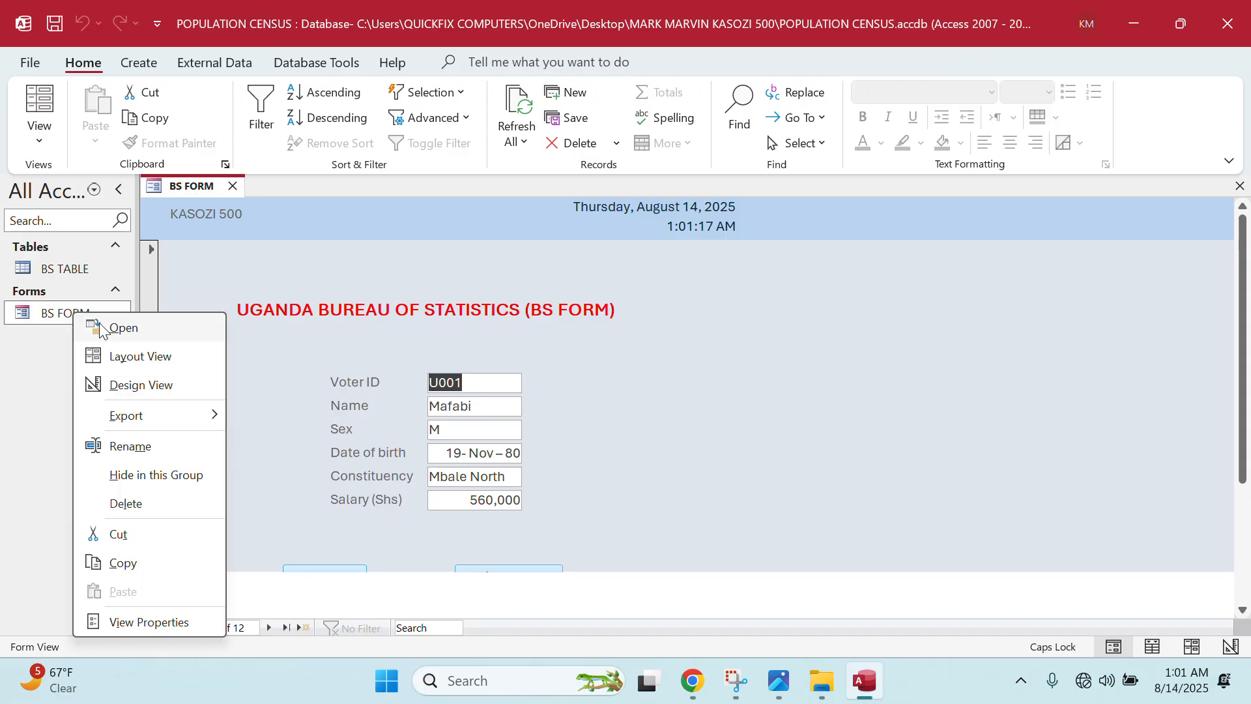
{"action": "left_click", "coordinate": [157, 383]}
{"action": "scroll", "coordinate": [385, 560], "scroll_direction": "down", "scroll_amount": 3}
{"action": "left_click_drag", "start_coordinate": [301, 510], "coordinate": [576, 571]}
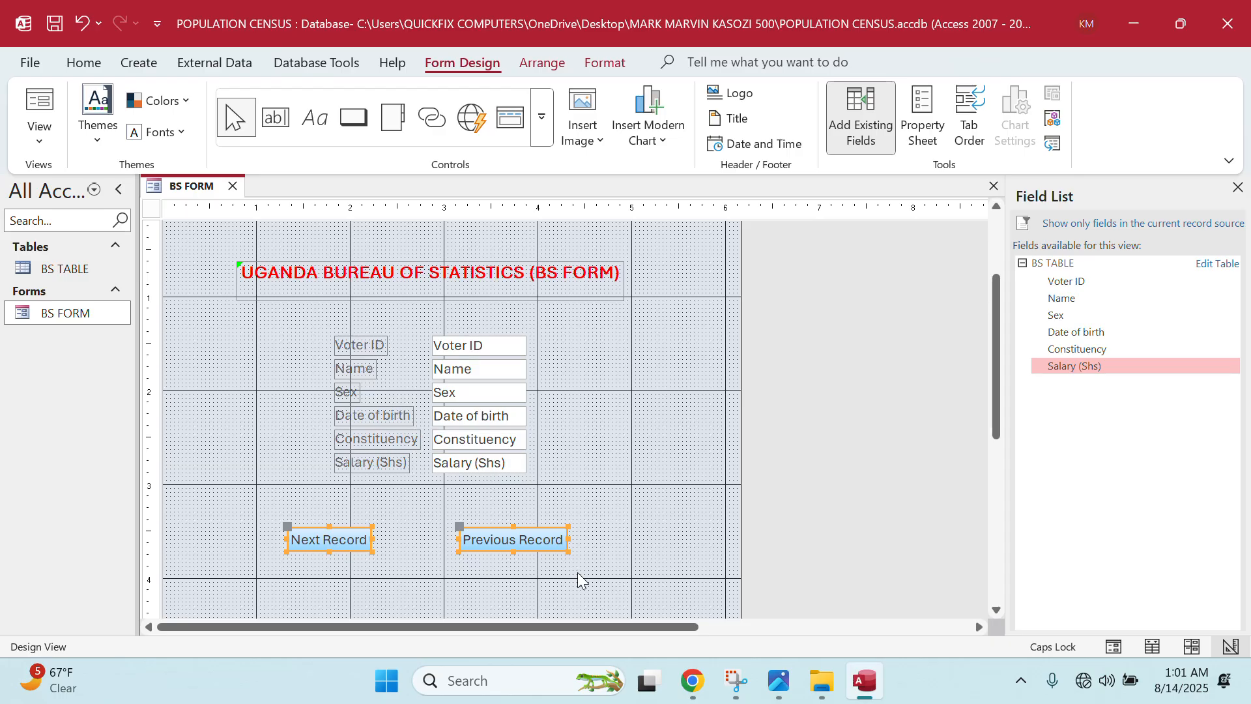
{"action": "key", "text": "Up"}
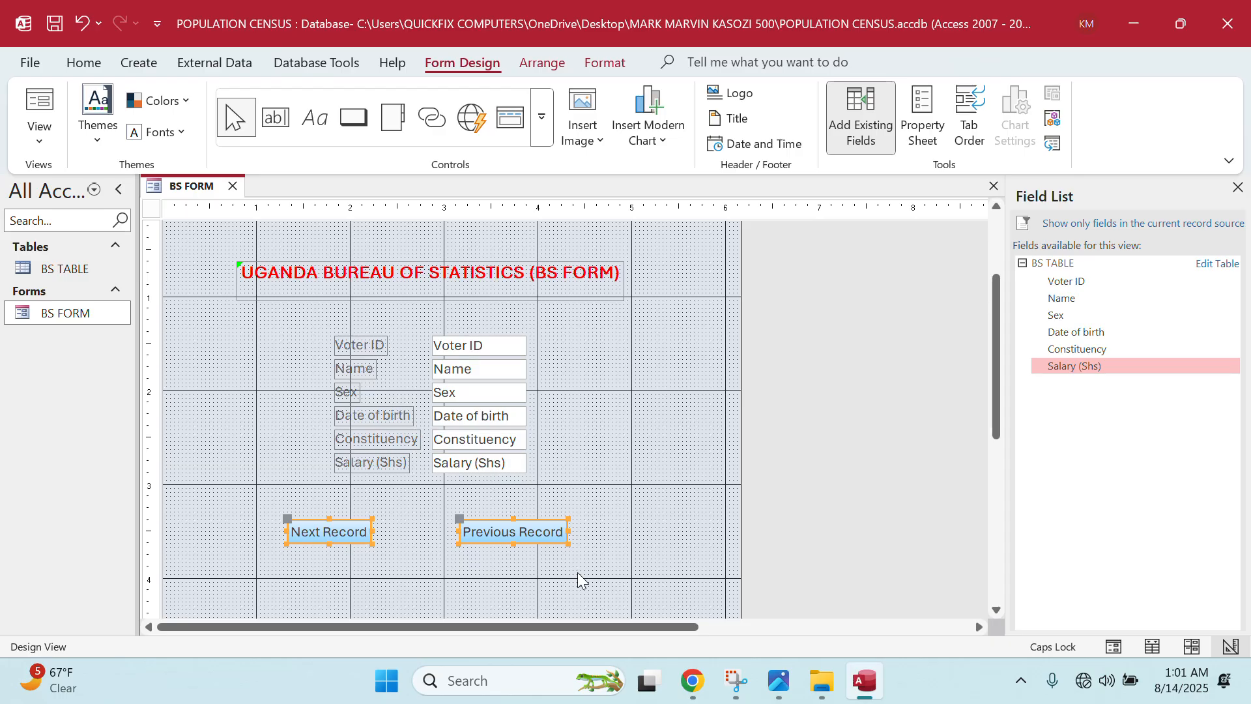
- Reopen BS FORM in Form View, showing record 1 of 12 with header date and time
{"action": "double_click", "coordinate": [77, 313]}
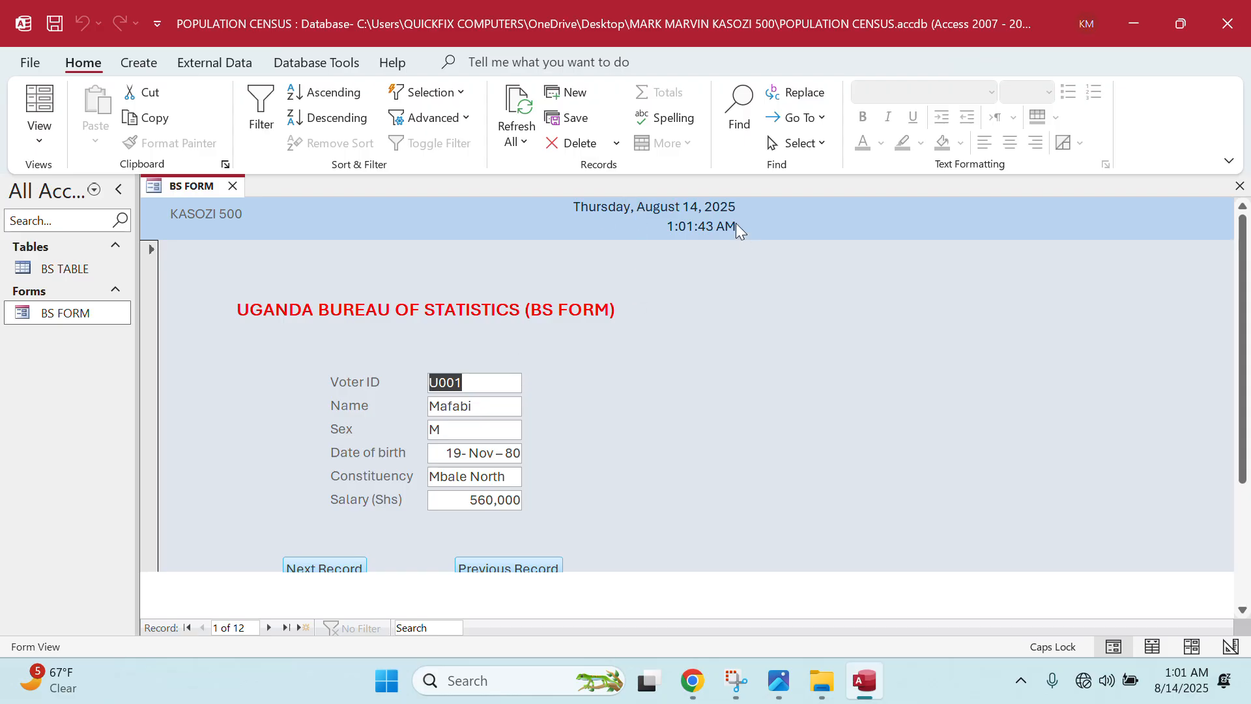
{"action": "scroll", "coordinate": [581, 409], "scroll_direction": "down", "scroll_amount": 3}
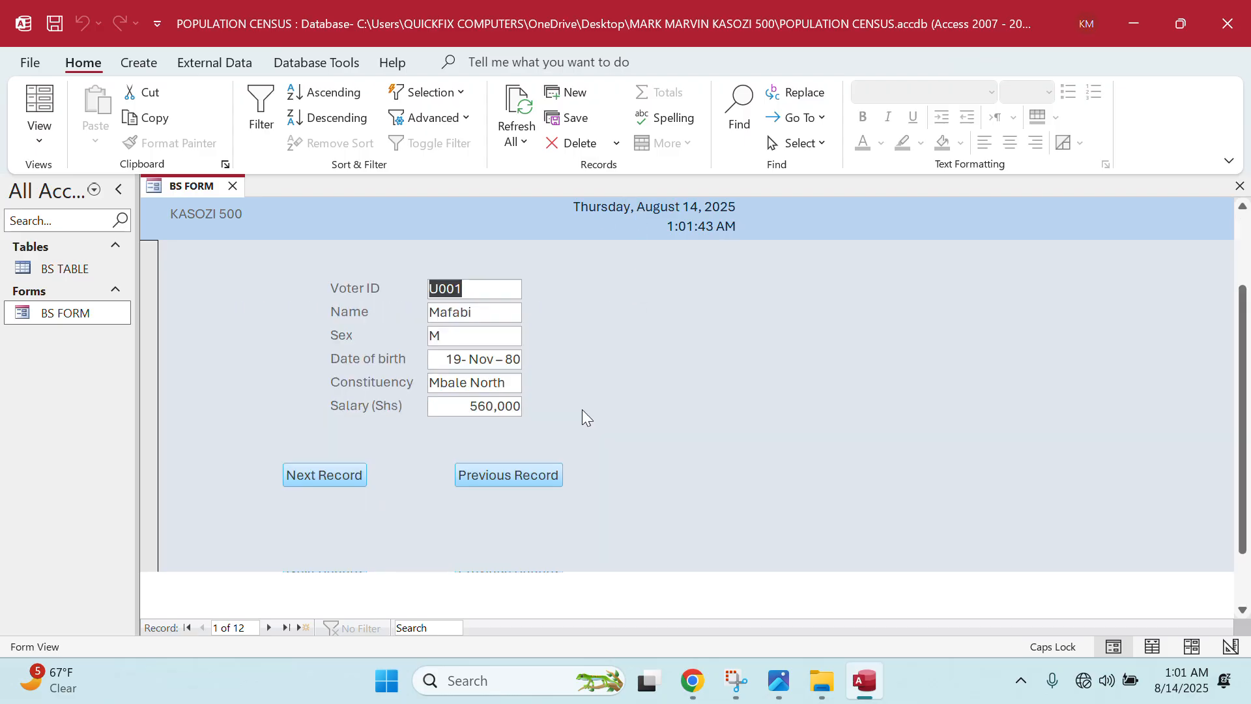
{"action": "scroll", "coordinate": [581, 409], "scroll_direction": "up", "scroll_amount": 3}
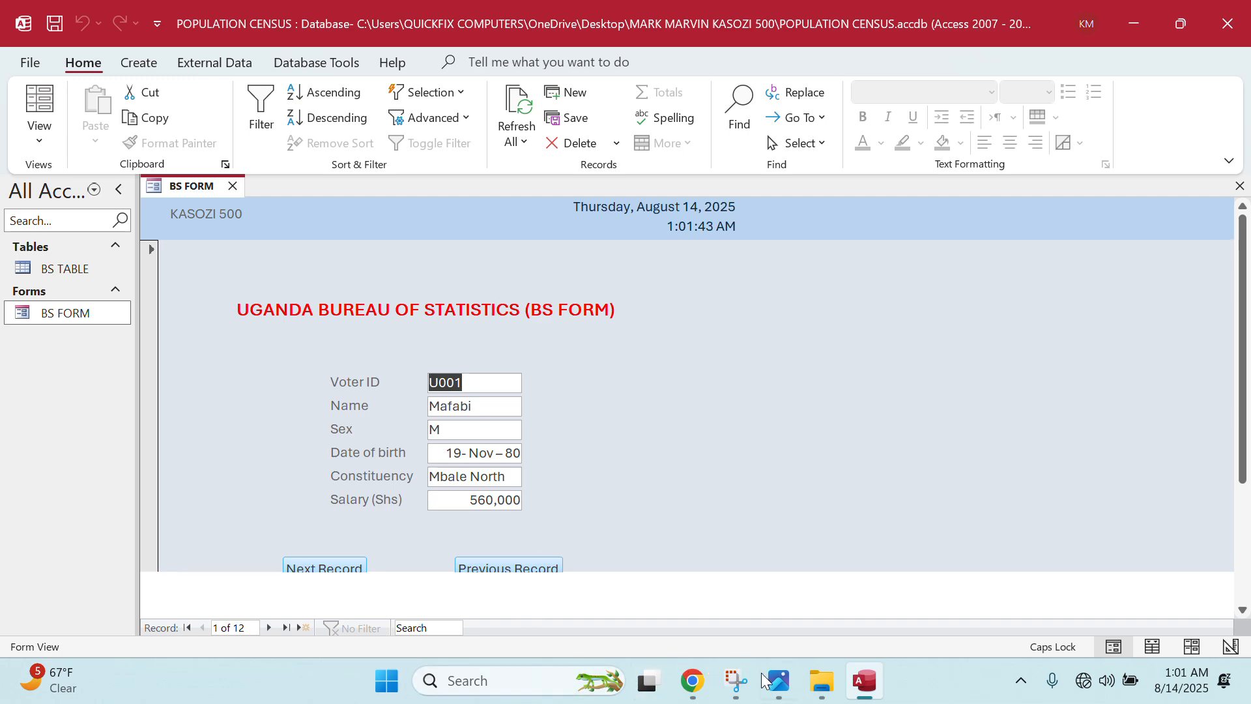
{"action": "left_click", "coordinate": [782, 684]}
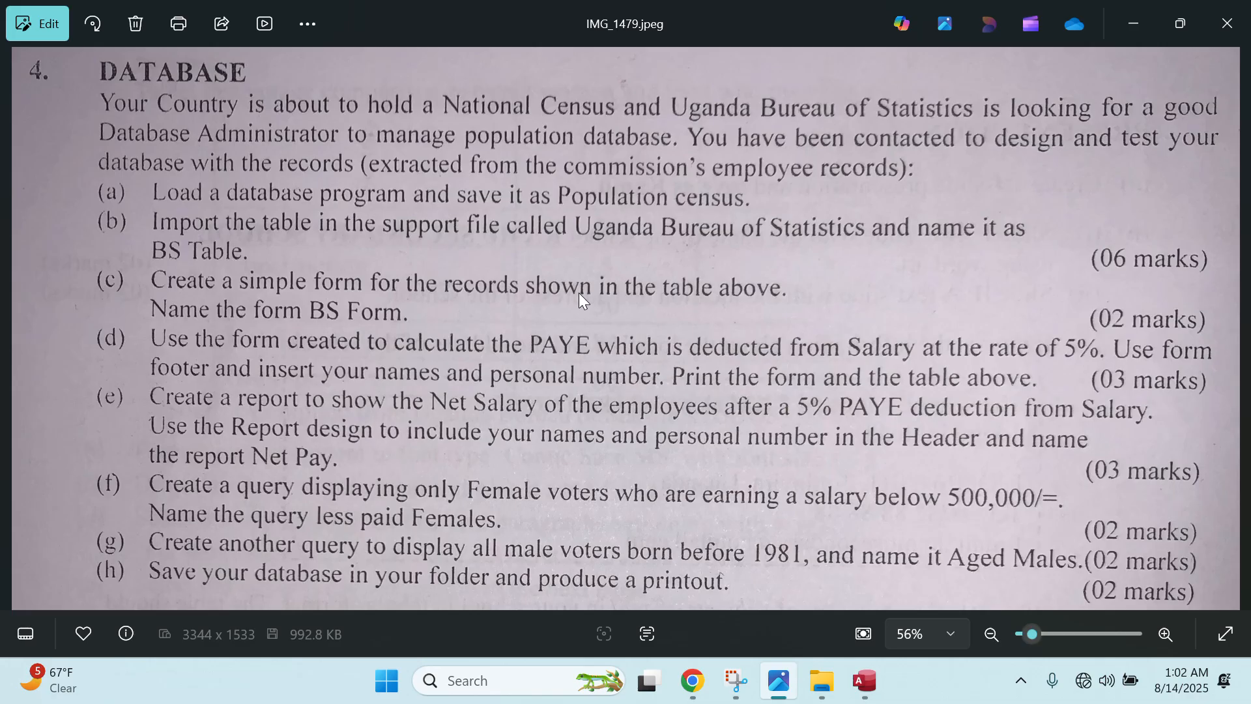
{"action": "left_click", "coordinate": [864, 681]}
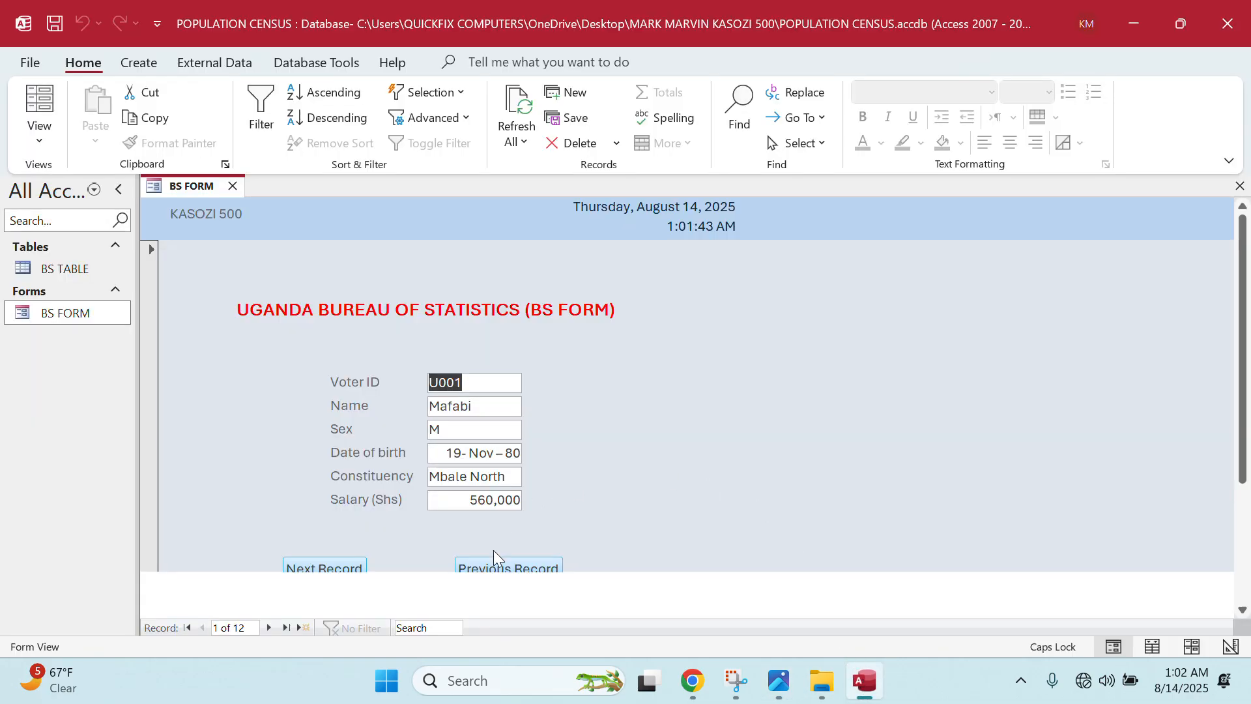
{"action": "left_click", "coordinate": [362, 569]}
{"action": "left_click", "coordinate": [361, 567]}
{"action": "left_click", "coordinate": [357, 564]}
{"action": "left_click", "coordinate": [357, 561]}
{"action": "left_click", "coordinate": [358, 561]}
{"action": "left_click", "coordinate": [358, 561]}
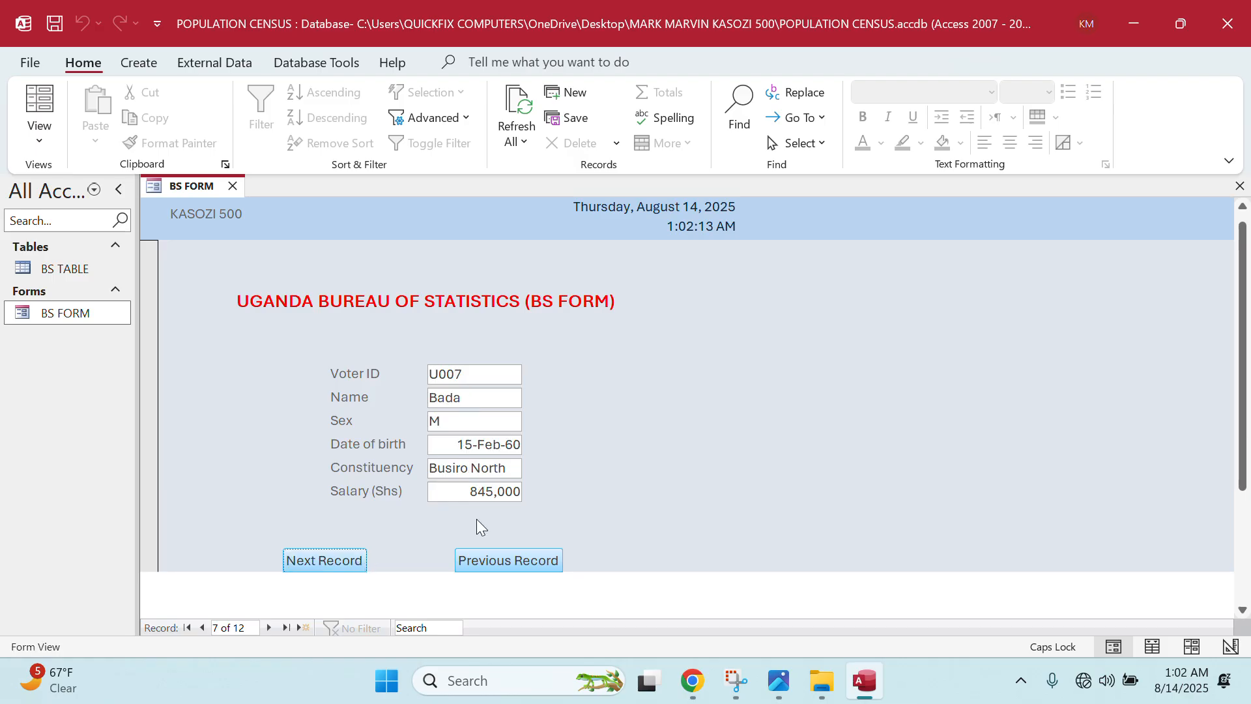
{"action": "left_click", "coordinate": [493, 560]}
{"action": "left_click", "coordinate": [493, 560]}
{"action": "left_click", "coordinate": [493, 560]}
{"action": "left_click", "coordinate": [493, 560]}
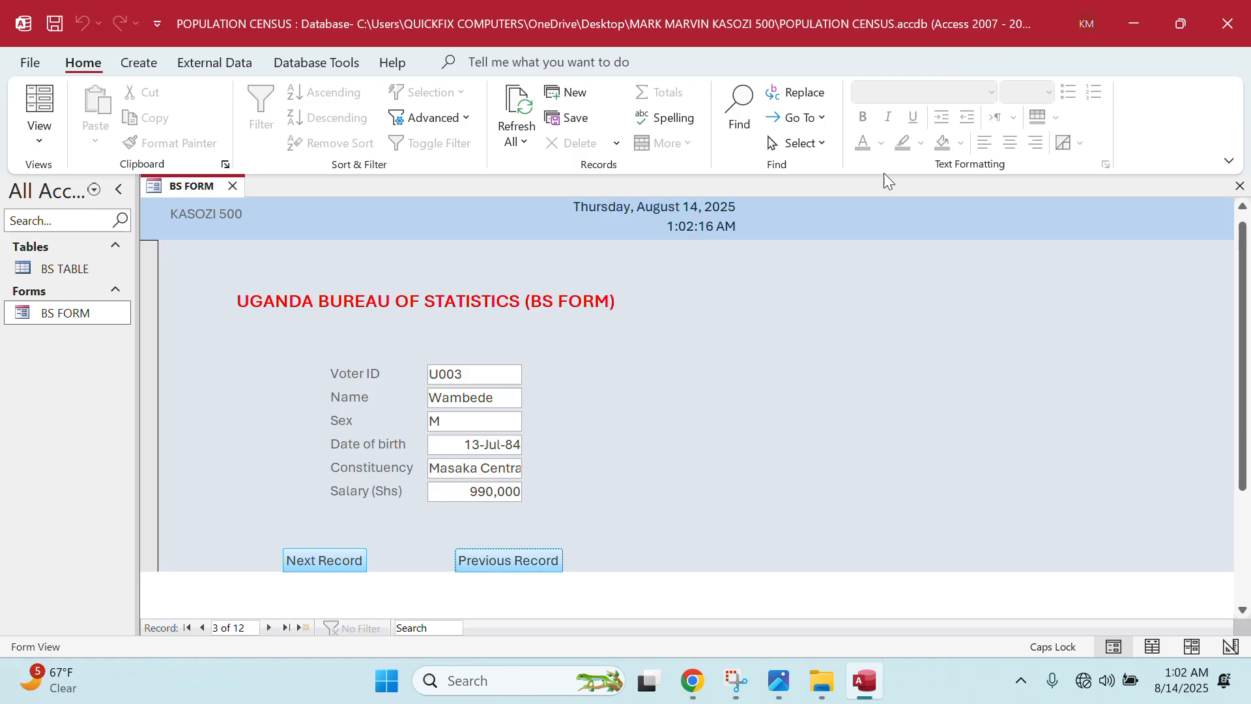
{"action": "left_click", "coordinate": [233, 186]}
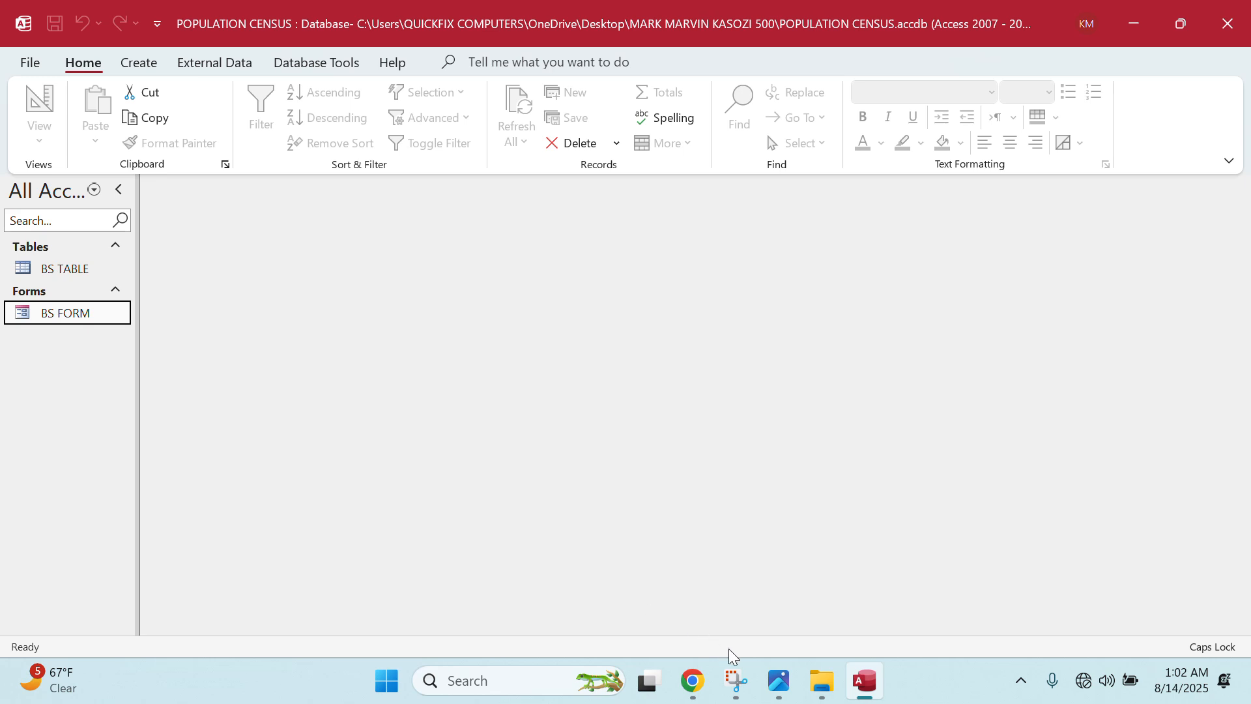
{"action": "left_click", "coordinate": [779, 683]}
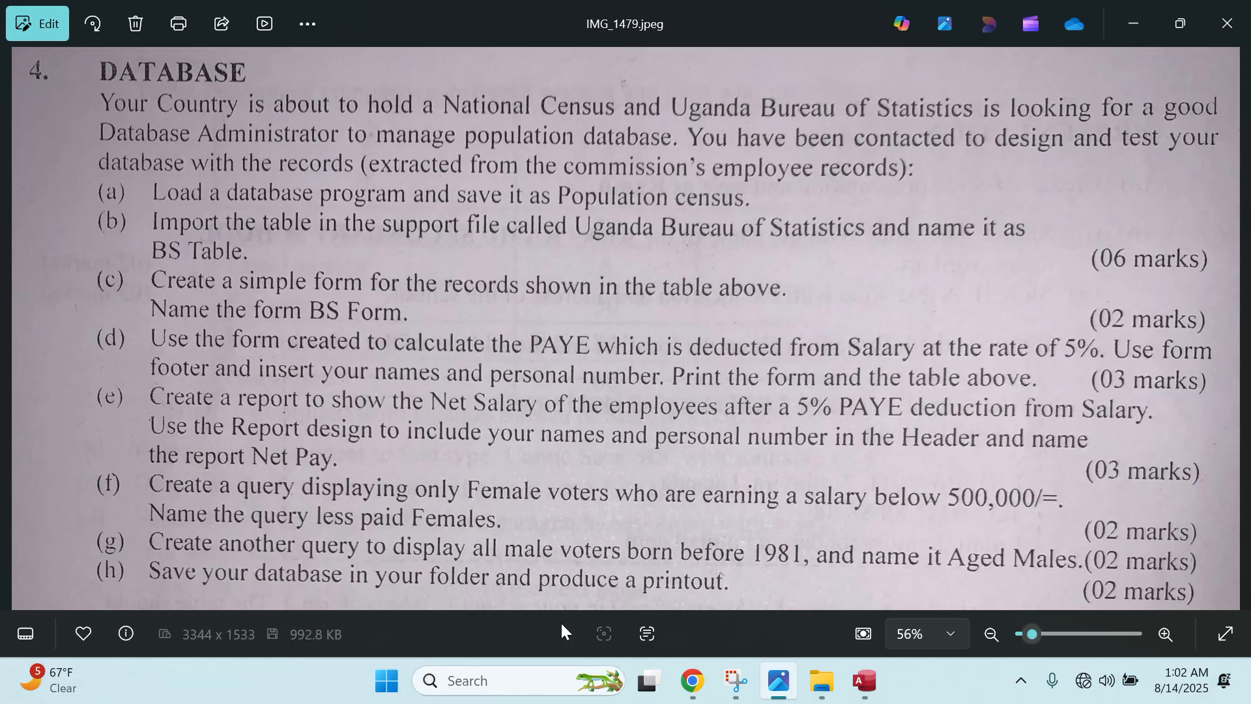
{"action": "left_click", "coordinate": [864, 681]}
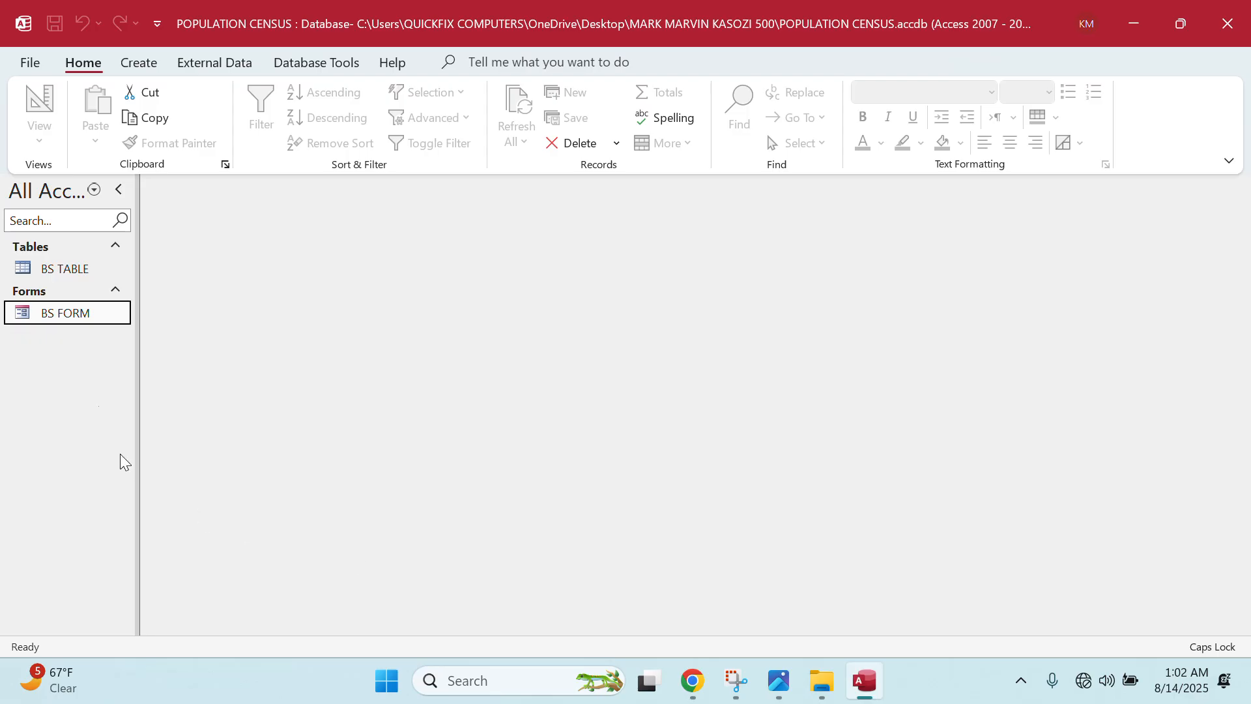
{"action": "double_click", "coordinate": [32, 319]}
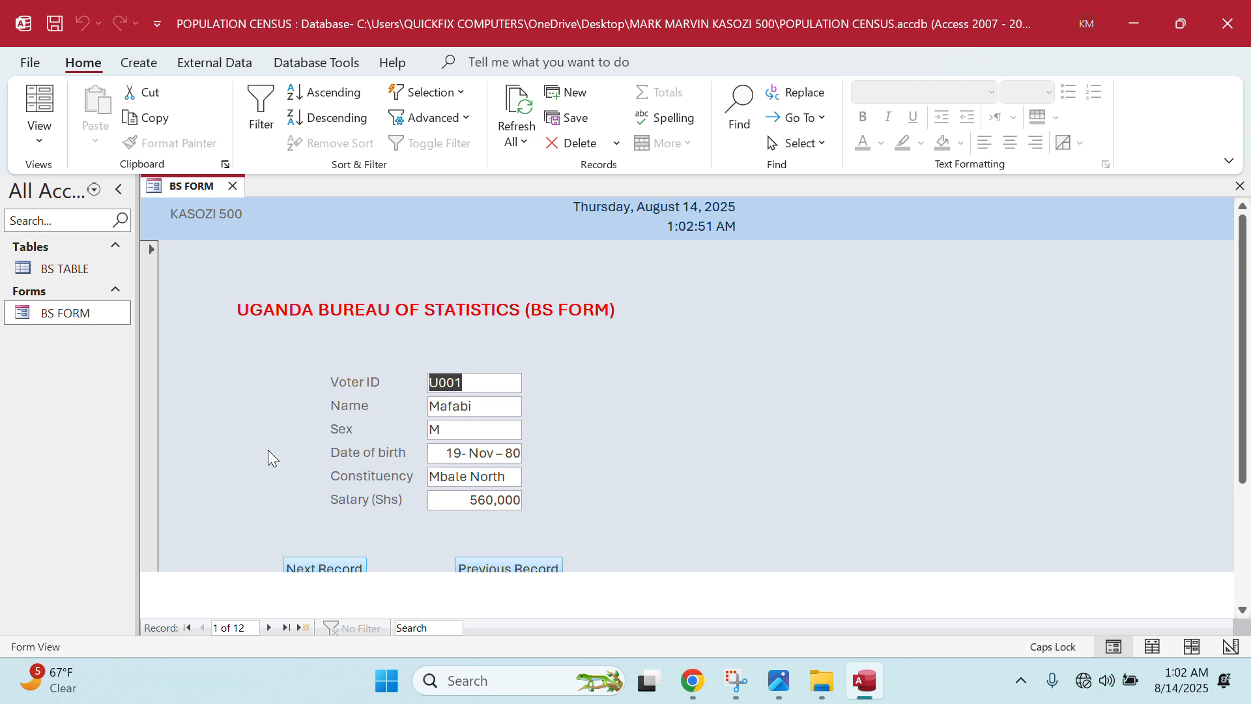
- In Design View, draw a new unbound text box below Salary (Shs)
{"action": "right_click", "coordinate": [77, 313]}
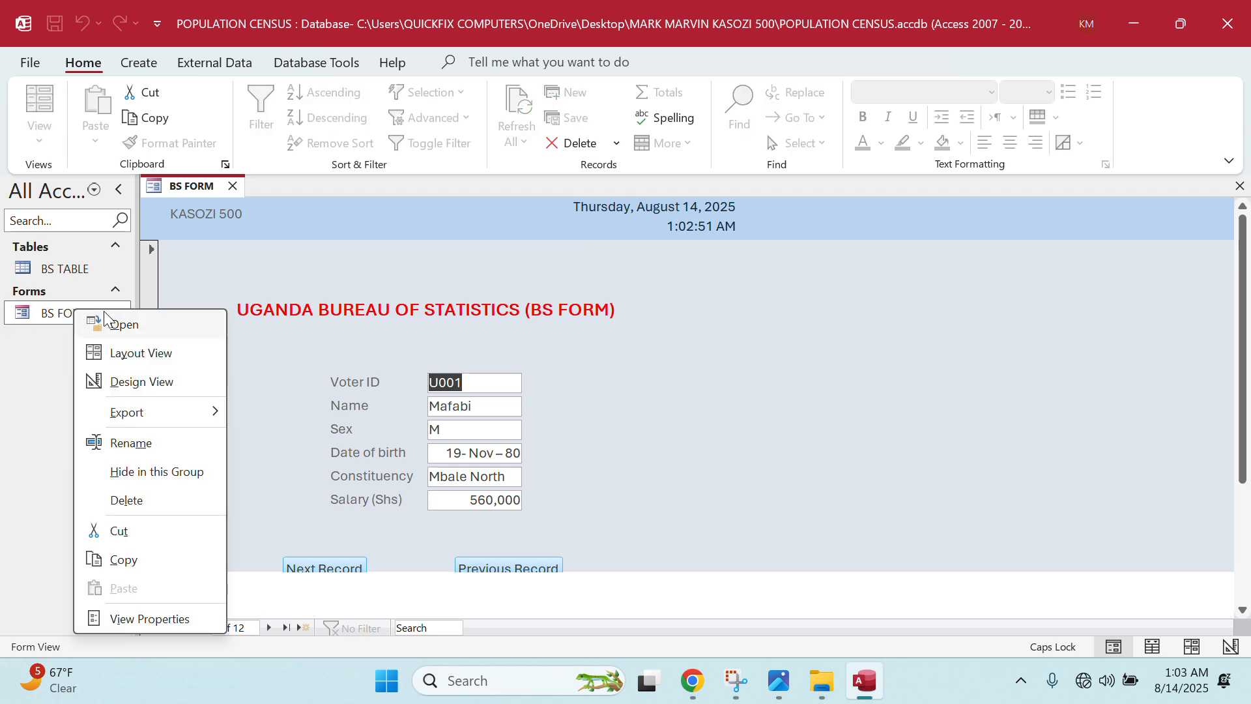
{"action": "left_click", "coordinate": [148, 381]}
{"action": "scroll", "coordinate": [286, 463], "scroll_direction": "down", "scroll_amount": 2}
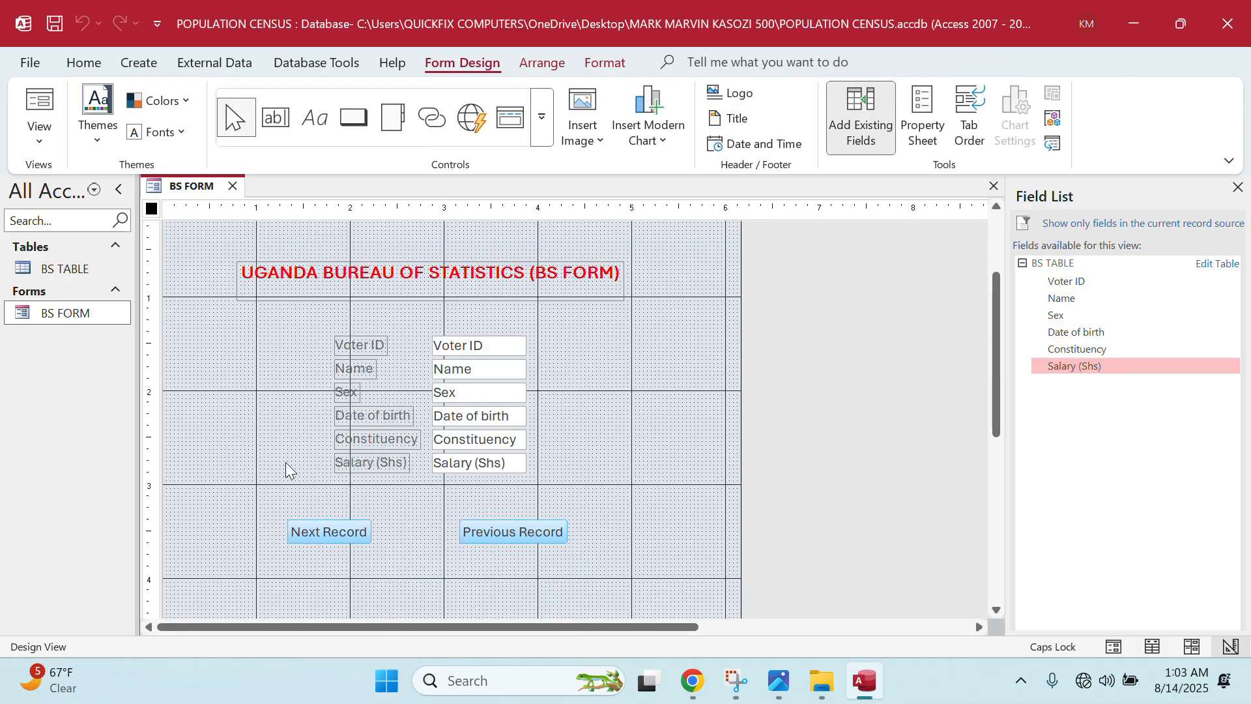
{"action": "left_click", "coordinate": [277, 123]}
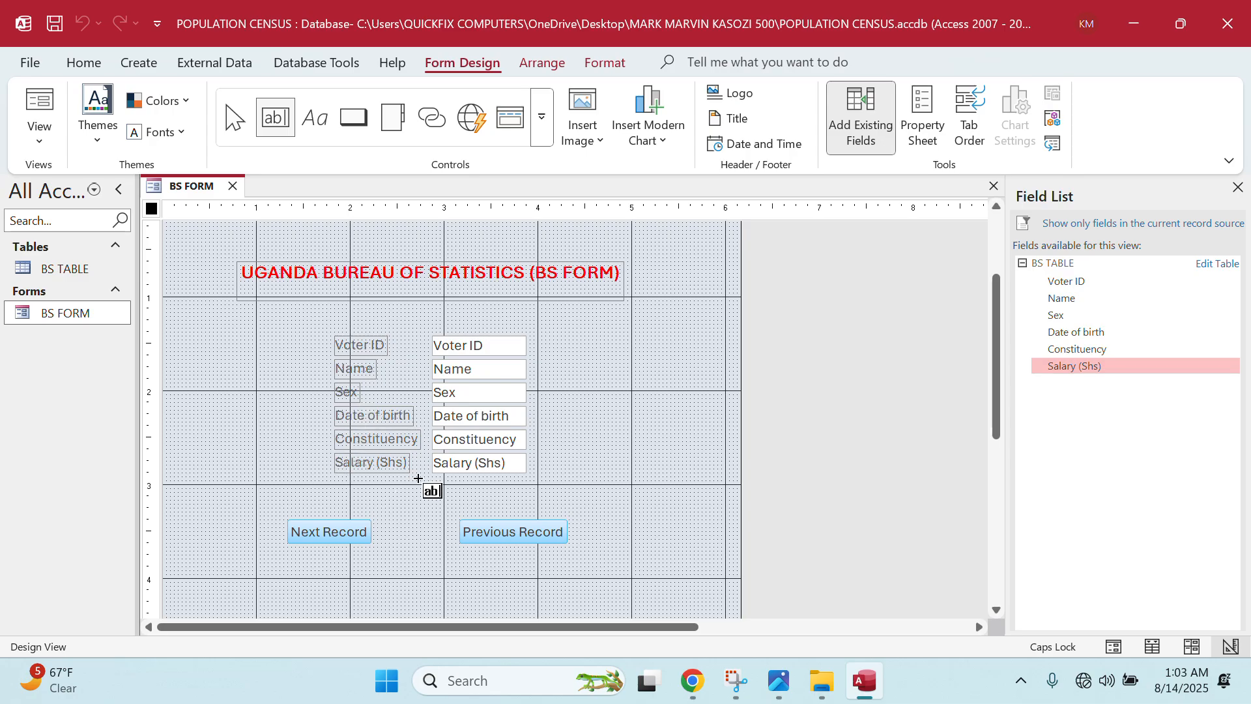
{"action": "left_click_drag", "start_coordinate": [393, 485], "coordinate": [608, 511]}
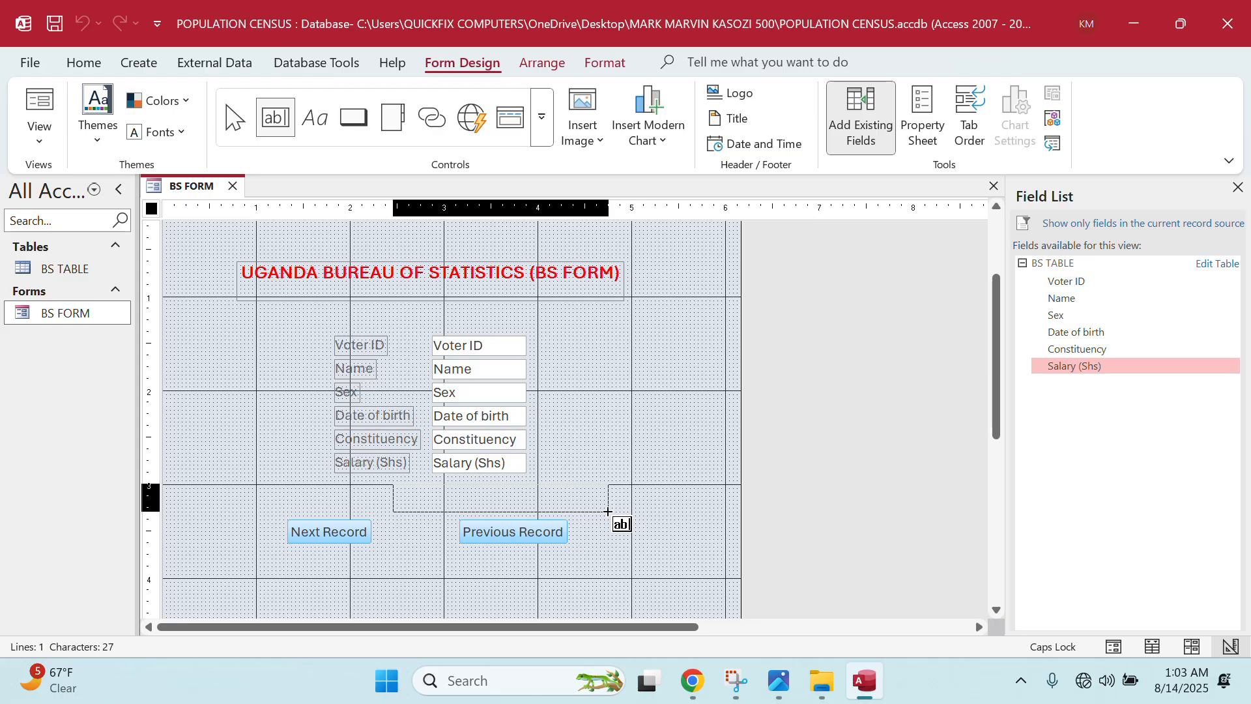
{"action": "left_click_drag", "start_coordinate": [608, 512], "coordinate": [608, 511]}
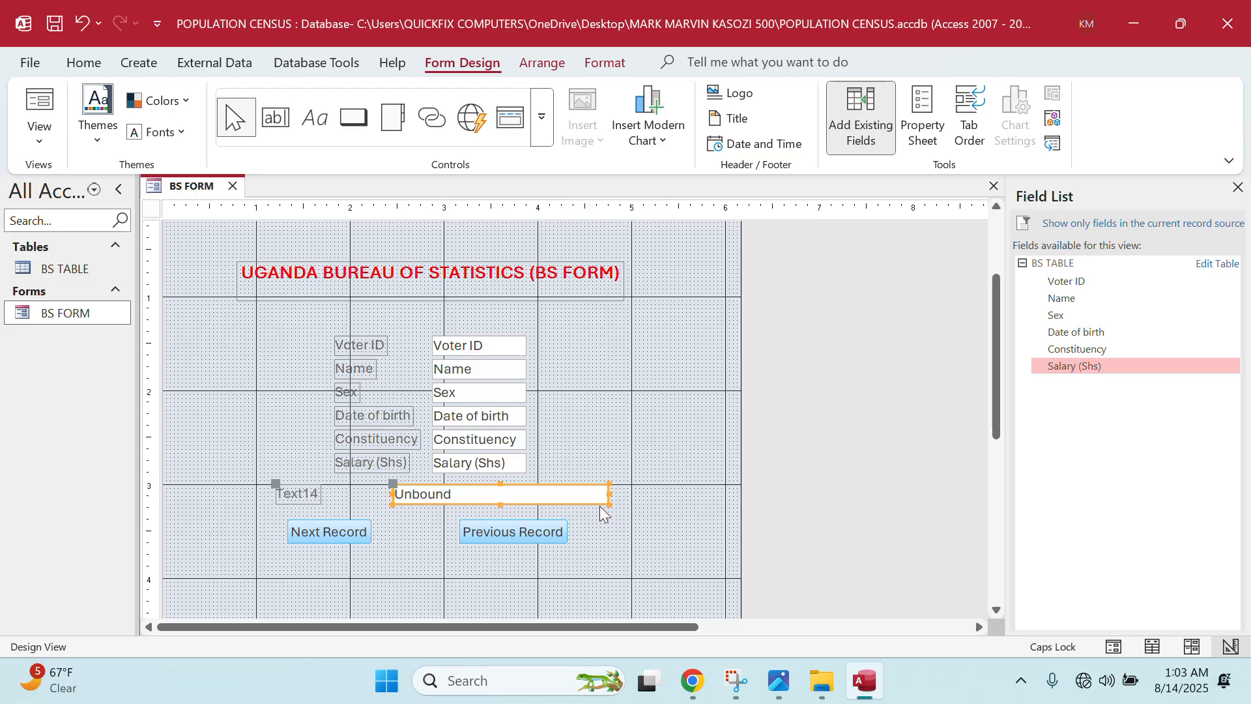
- Resize the Text14 label and shorten the unbound text box from the right
{"action": "left_click", "coordinate": [317, 501]}
{"action": "left_click_drag", "start_coordinate": [322, 493], "coordinate": [374, 492]}
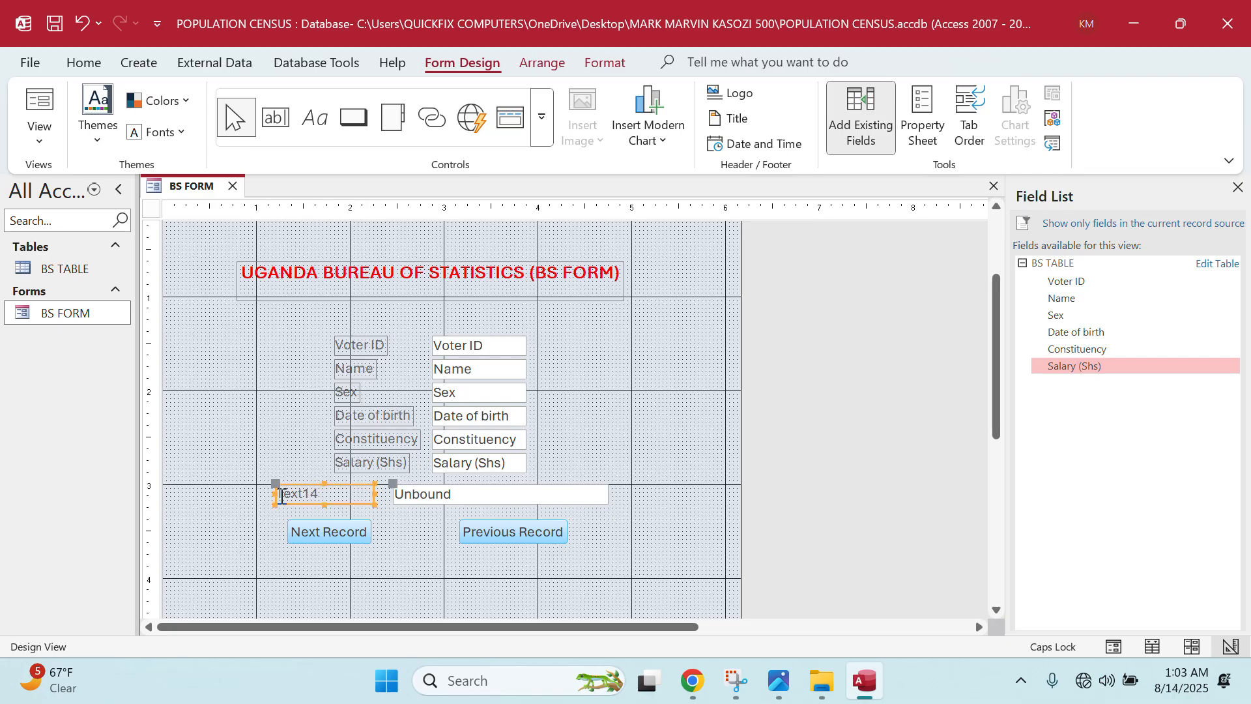
{"action": "left_click_drag", "start_coordinate": [277, 492], "coordinate": [407, 495]}
{"action": "left_click", "coordinate": [450, 500]}
{"action": "left_click", "coordinate": [363, 497]}
{"action": "left_click", "coordinate": [609, 498]}
{"action": "left_click_drag", "start_coordinate": [609, 493], "coordinate": [562, 490]}
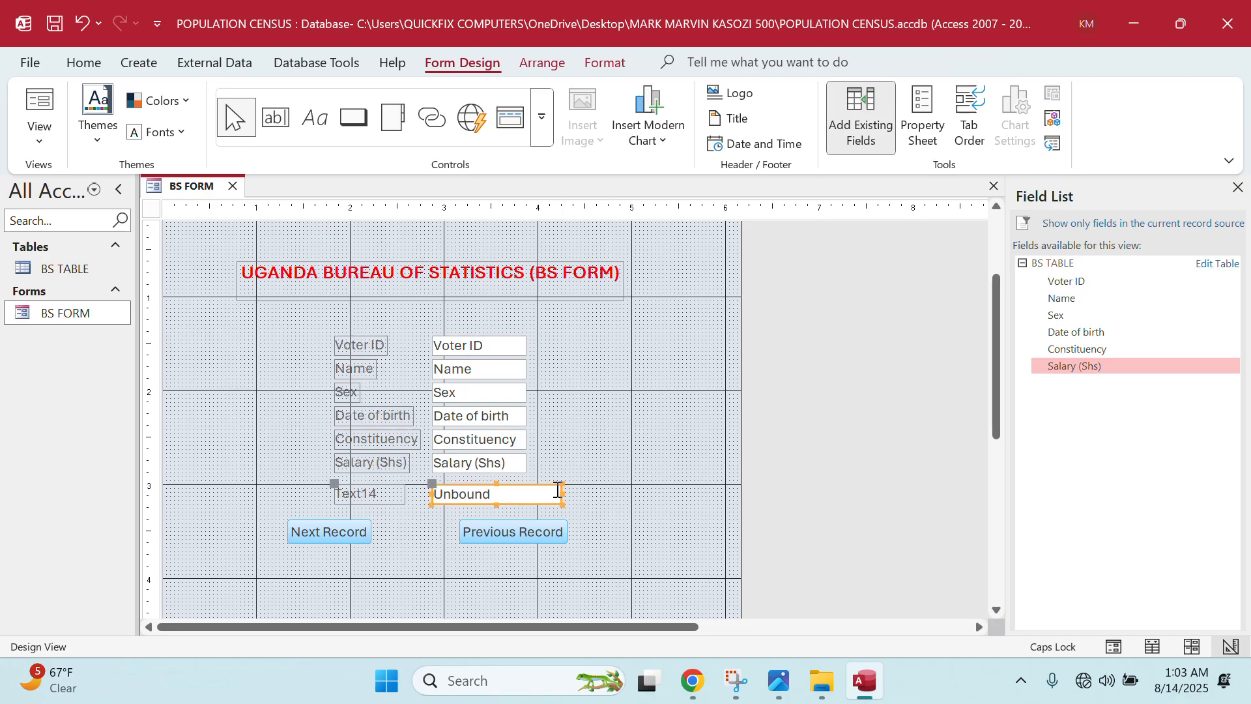
- Rename the Text14 label to PAYE
{"action": "left_click", "coordinate": [375, 495]}
{"action": "left_click", "coordinate": [394, 498]}
{"action": "key", "text": "BackSpace"}
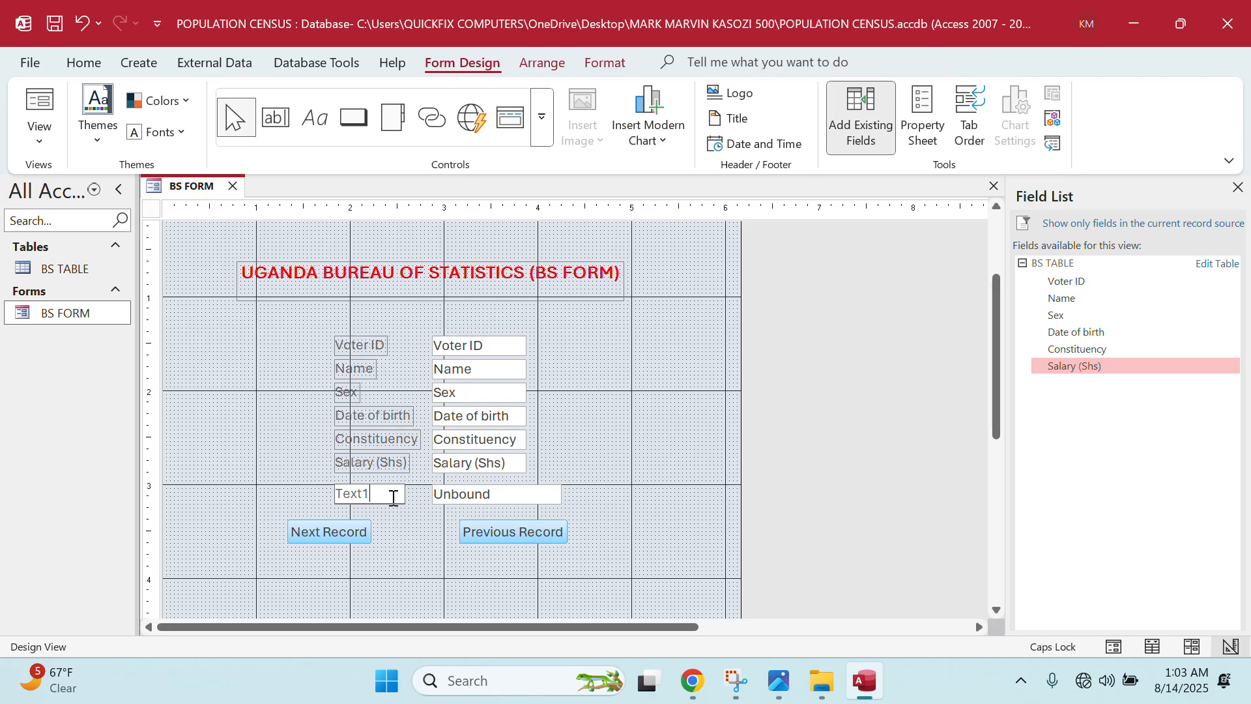
{"action": "key", "text": "BackSpace"}
{"action": "key", "text": "BackSpace"}
{"action": "key", "text": "BackSpace"}
{"action": "key", "text": "BackSpace"}
{"action": "key", "text": "BackSpace"}
{"action": "type", "text": "PAYE"}
- Open Expression Builder for the PAYE box's Control Source and enter 5/100
{"action": "right_click", "coordinate": [531, 498]}
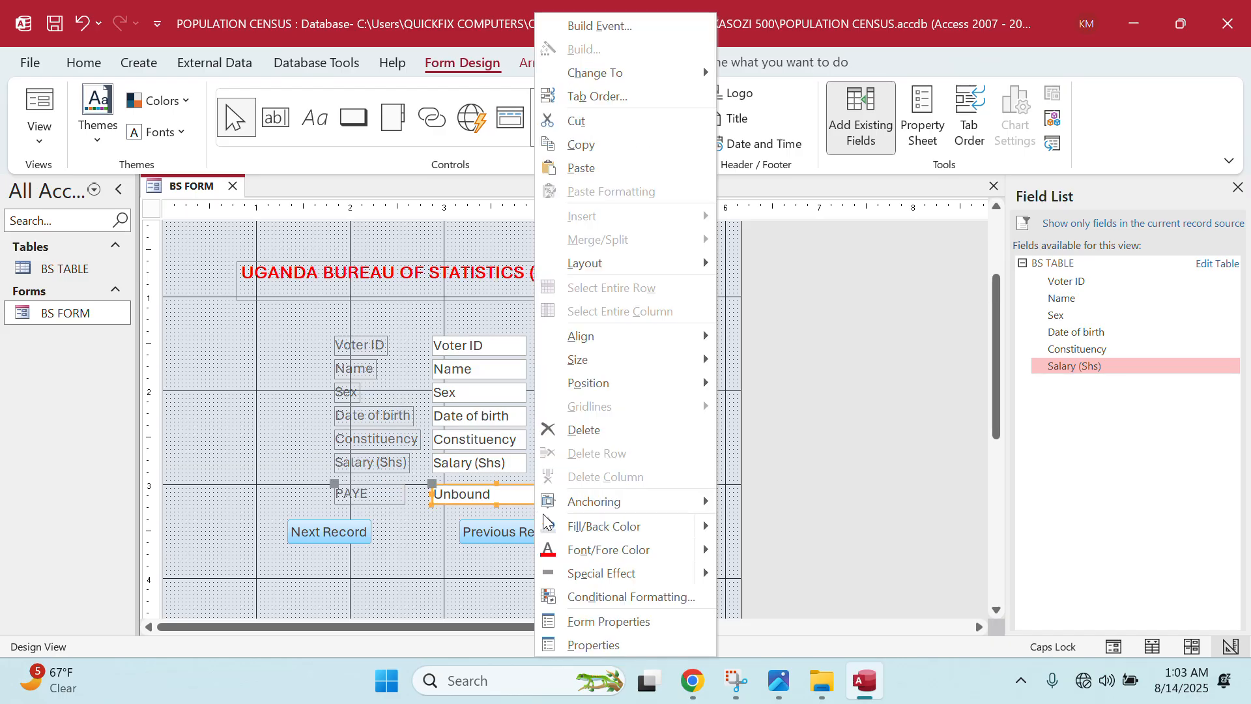
{"action": "left_click", "coordinate": [592, 643]}
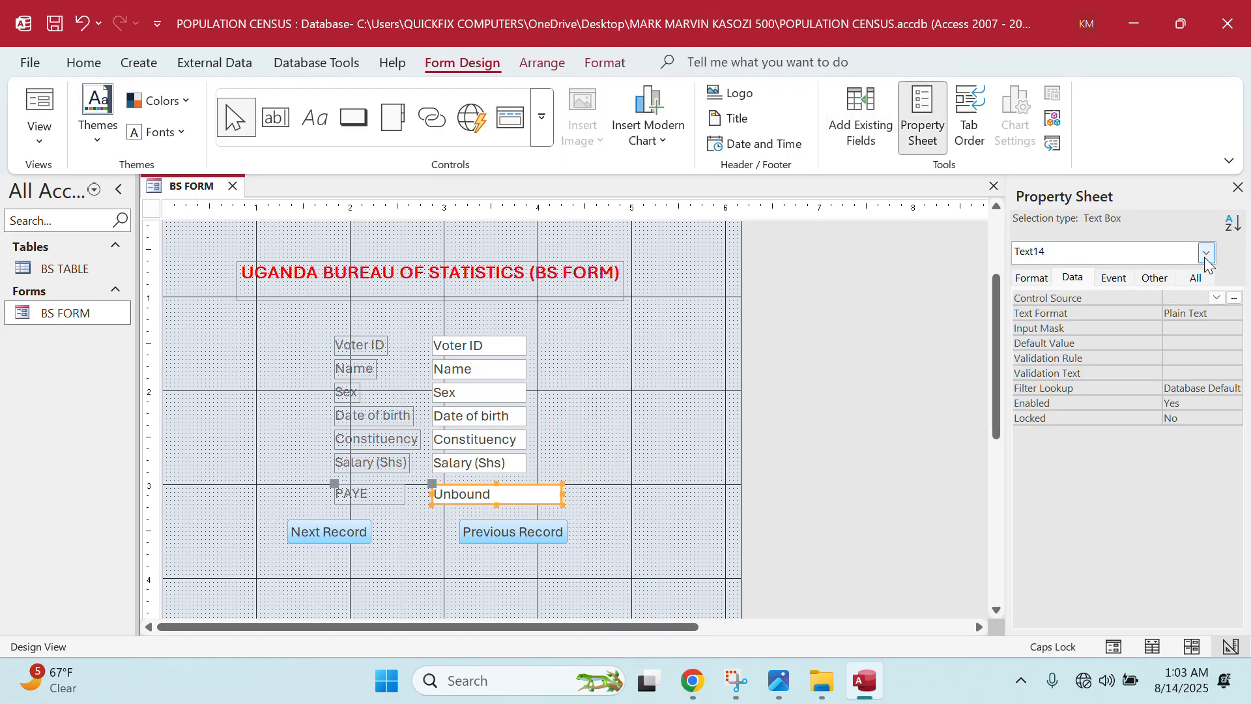
{"action": "left_click", "coordinate": [1234, 299]}
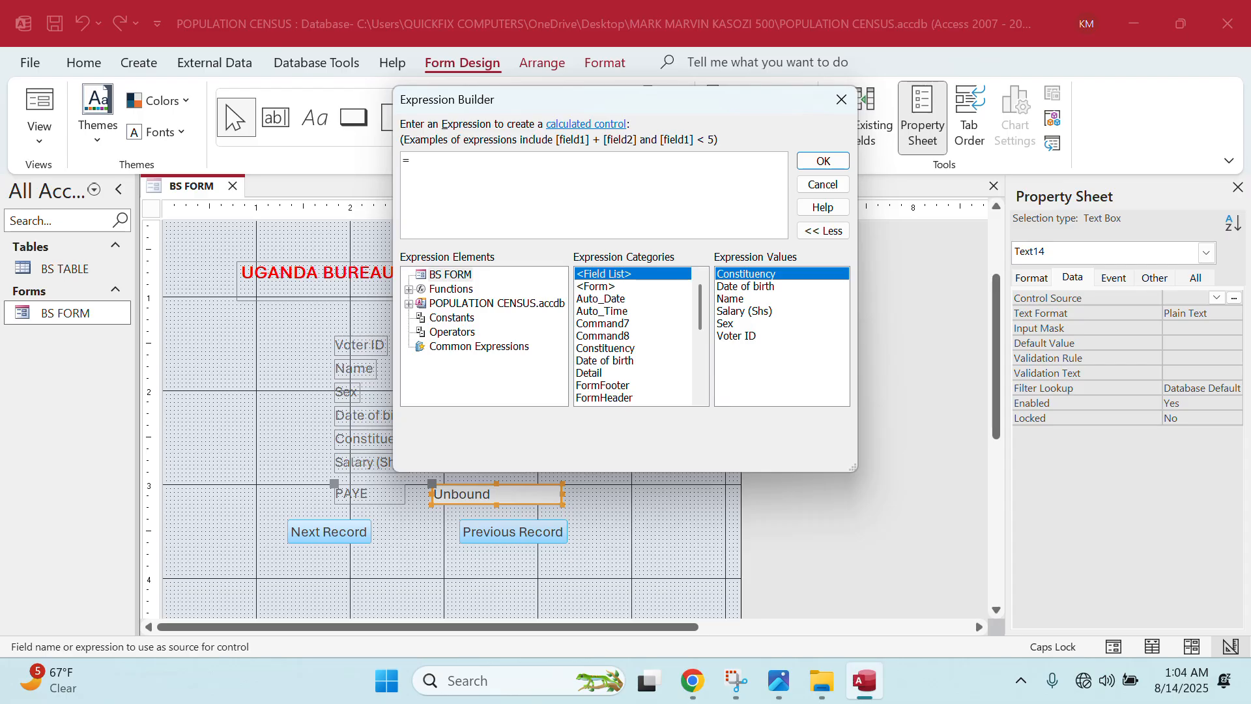
{"action": "type", "text": "5/100*"}
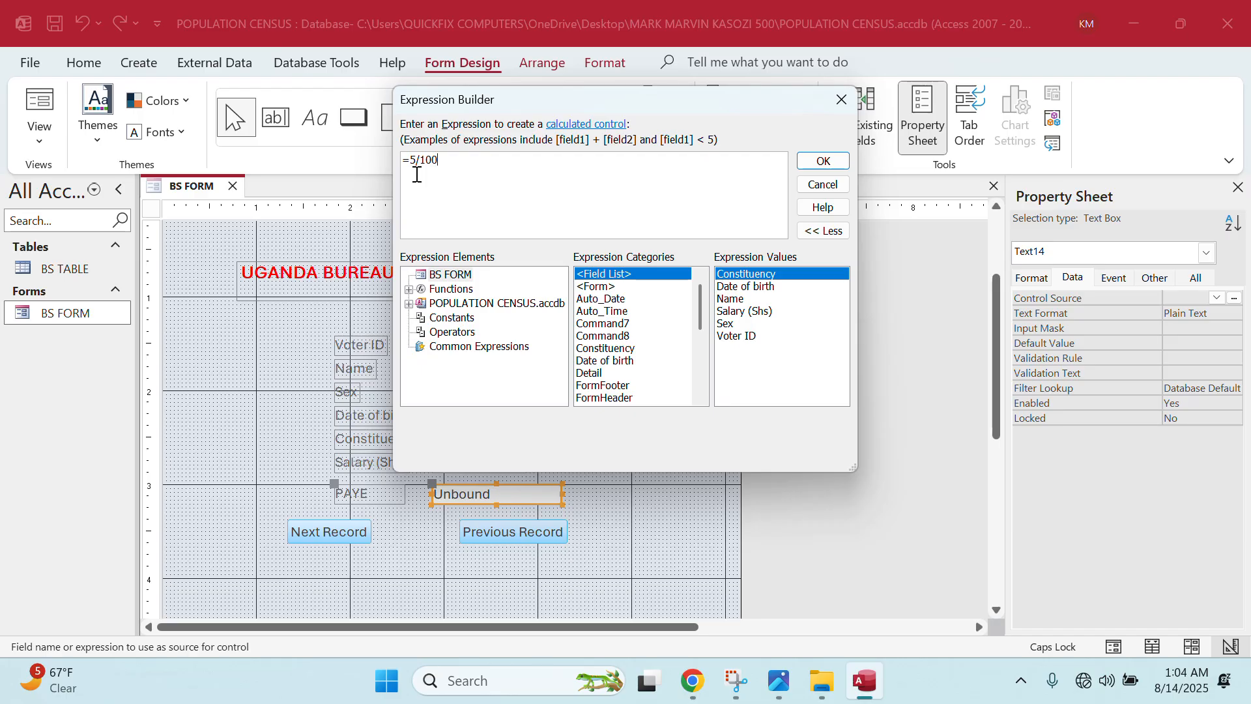
- Finish the PAYE control source as =5/100*[Salary (Shs)] using BS TABLE's Salary field
{"action": "type", "text": "*"}
{"action": "left_click", "coordinate": [471, 306]}
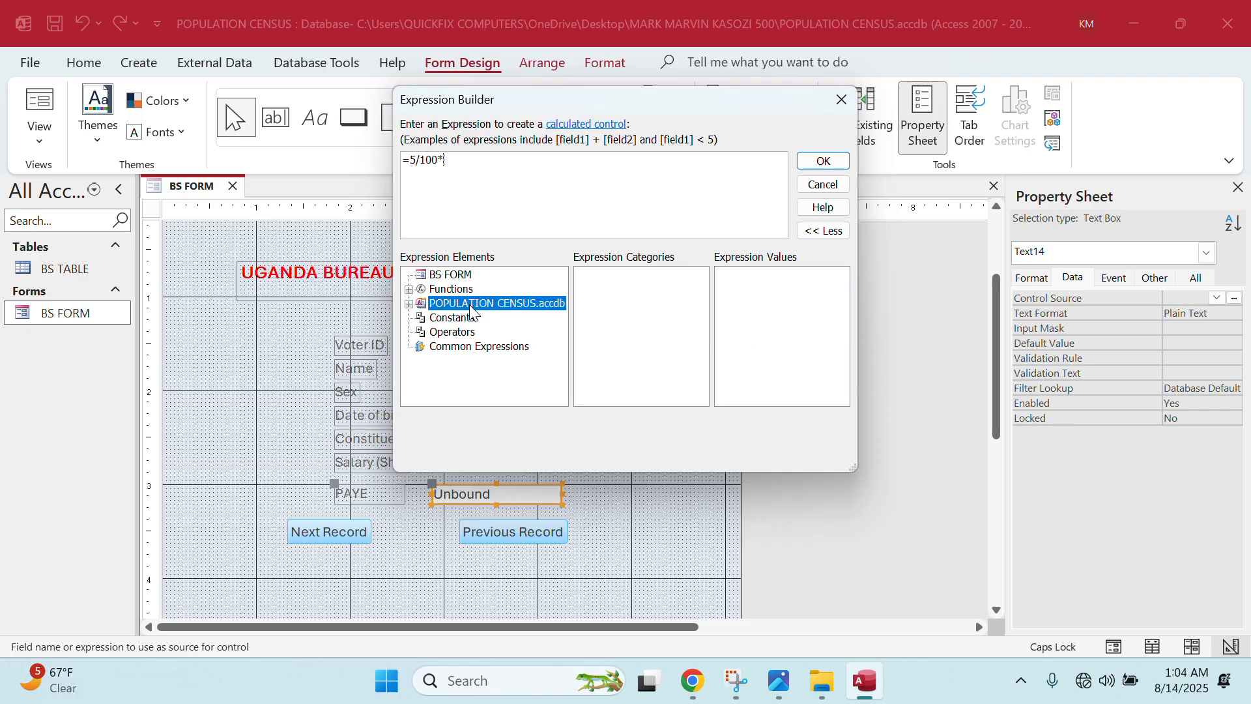
{"action": "double_click", "coordinate": [469, 306]}
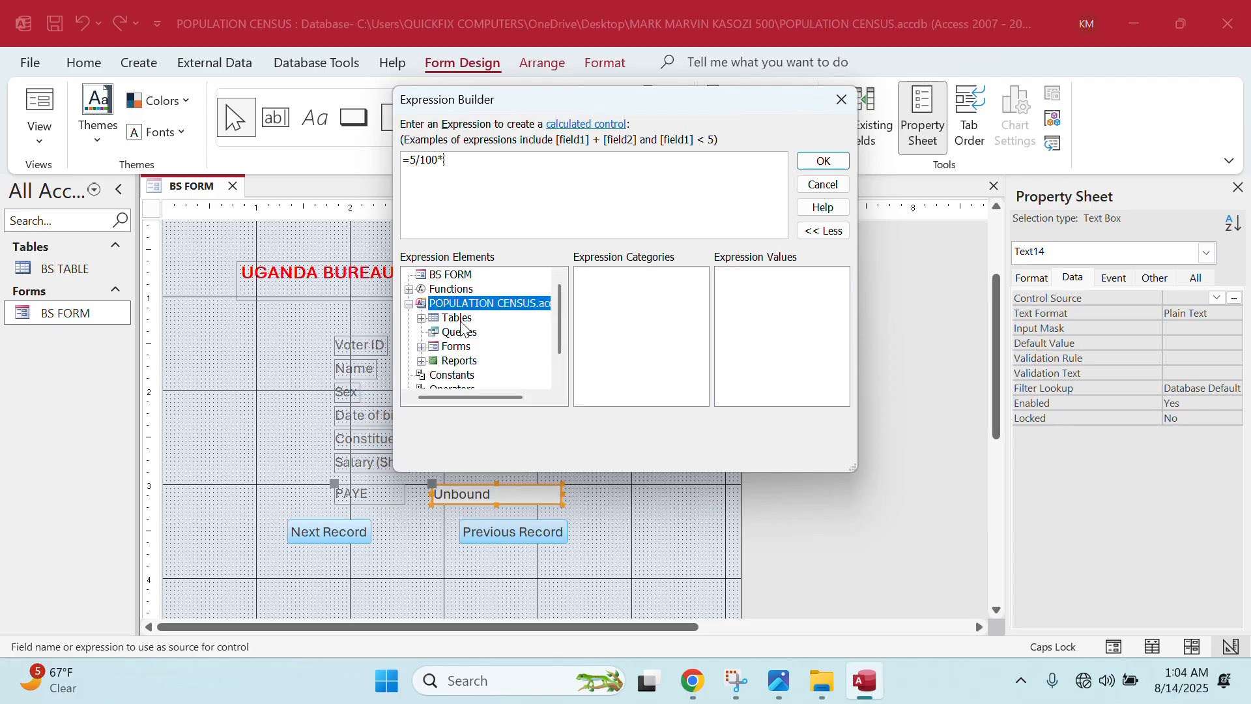
{"action": "double_click", "coordinate": [460, 321]}
{"action": "left_click", "coordinate": [478, 334]}
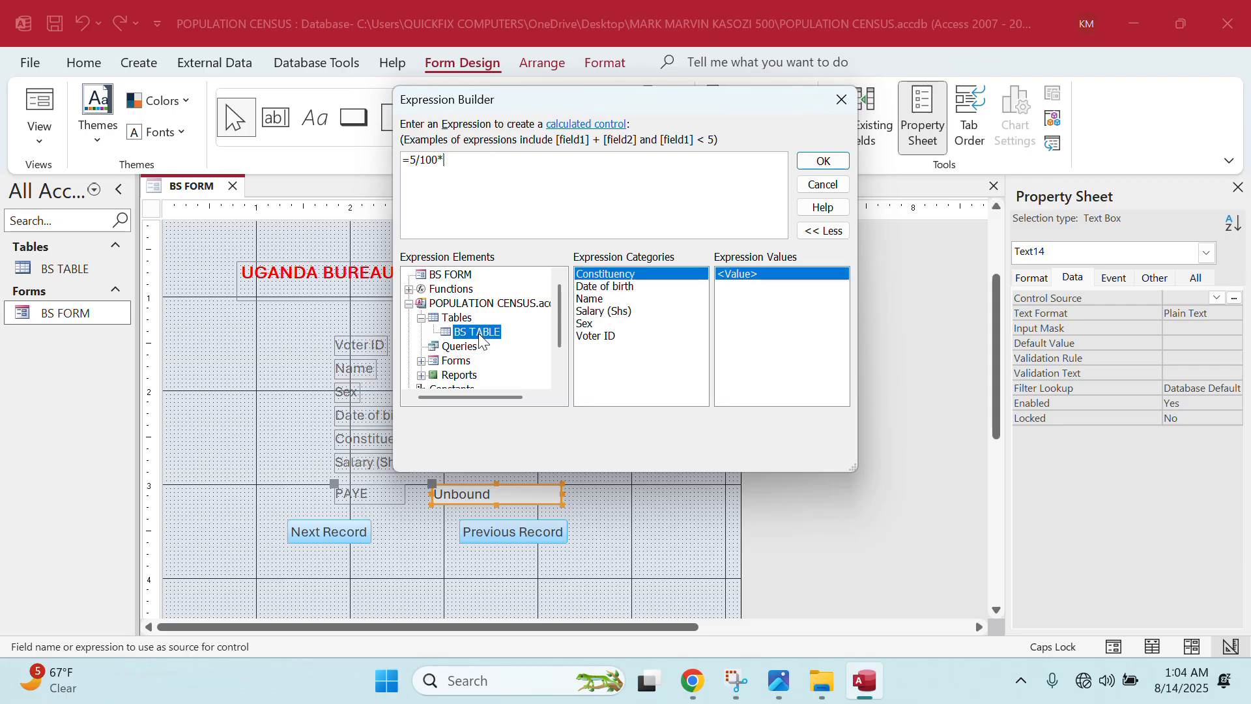
{"action": "double_click", "coordinate": [604, 311]}
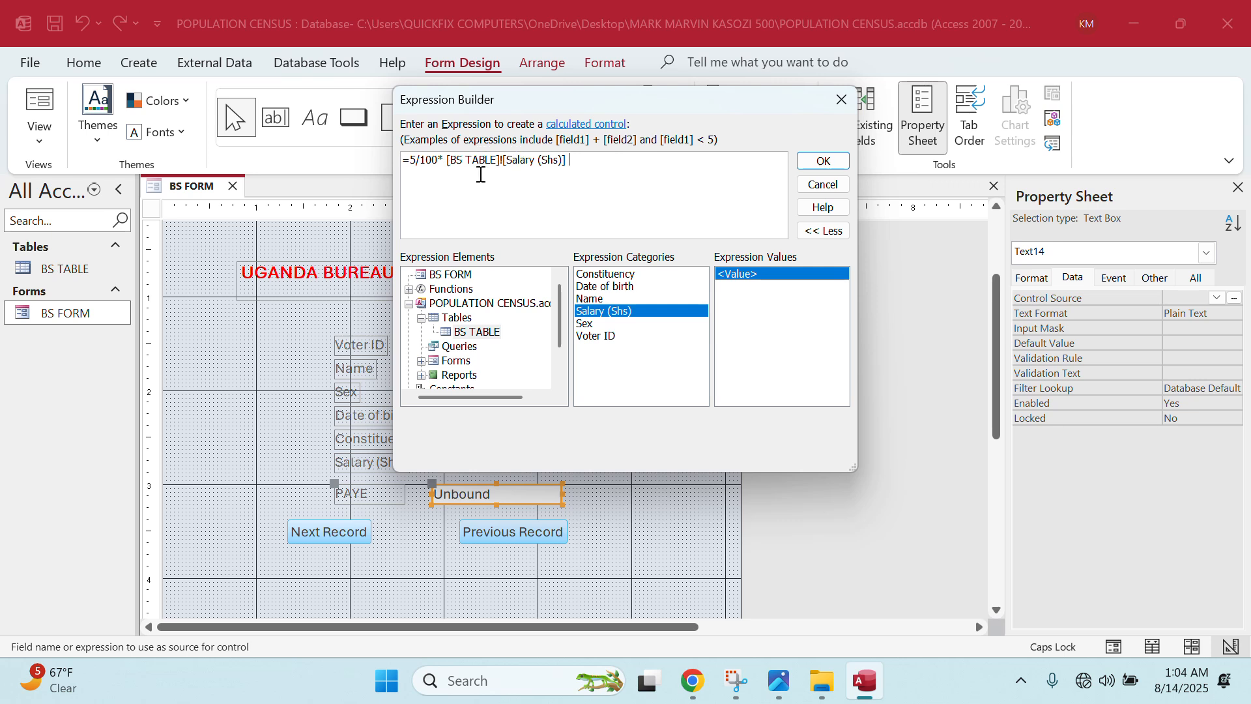
{"action": "left_click", "coordinate": [507, 163]}
{"action": "key", "text": "BackSpace"}
{"action": "key", "text": "BackSpace"}
{"action": "key", "text": "BackSpace"}
{"action": "key", "text": "BackSpace"}
{"action": "key", "text": "BackSpace"}
{"action": "key", "text": "BackSpace"}
{"action": "key", "text": "BackSpace"}
{"action": "key", "text": "BackSpace"}
{"action": "key", "text": "BackSpace"}
{"action": "key", "text": "BackSpace"}
{"action": "key", "text": "BackSpace"}
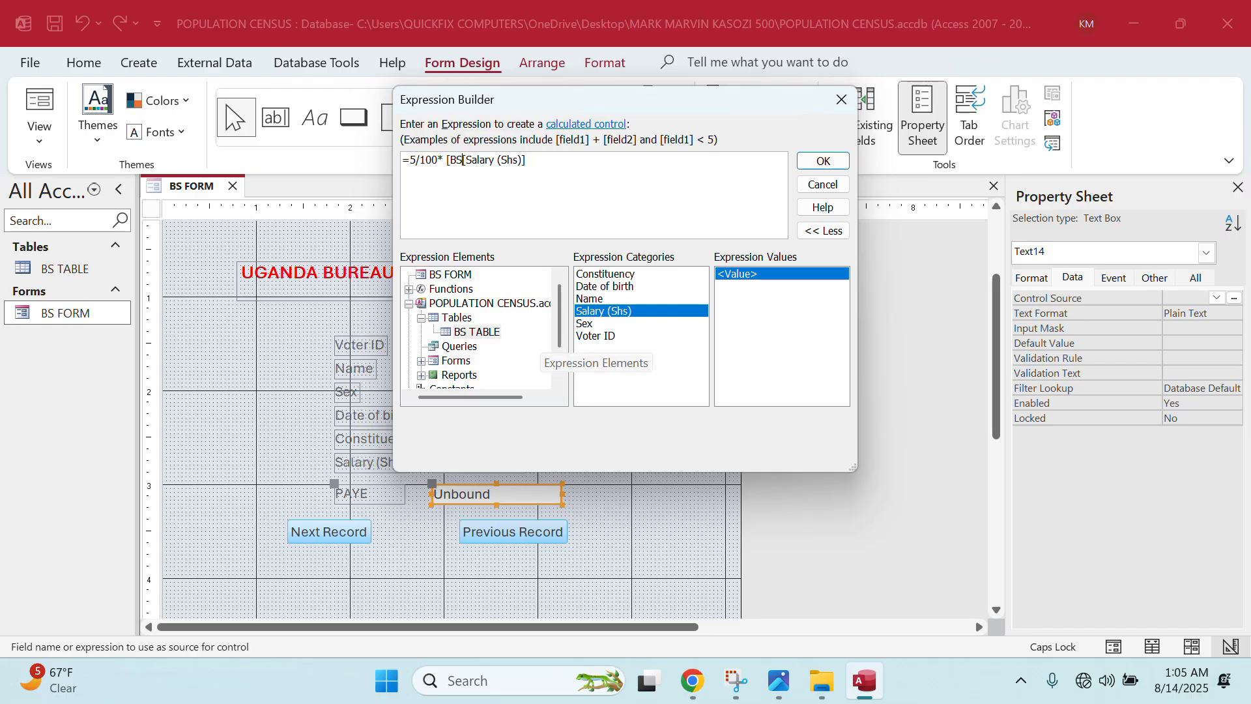
{"action": "key", "text": "Delete"}
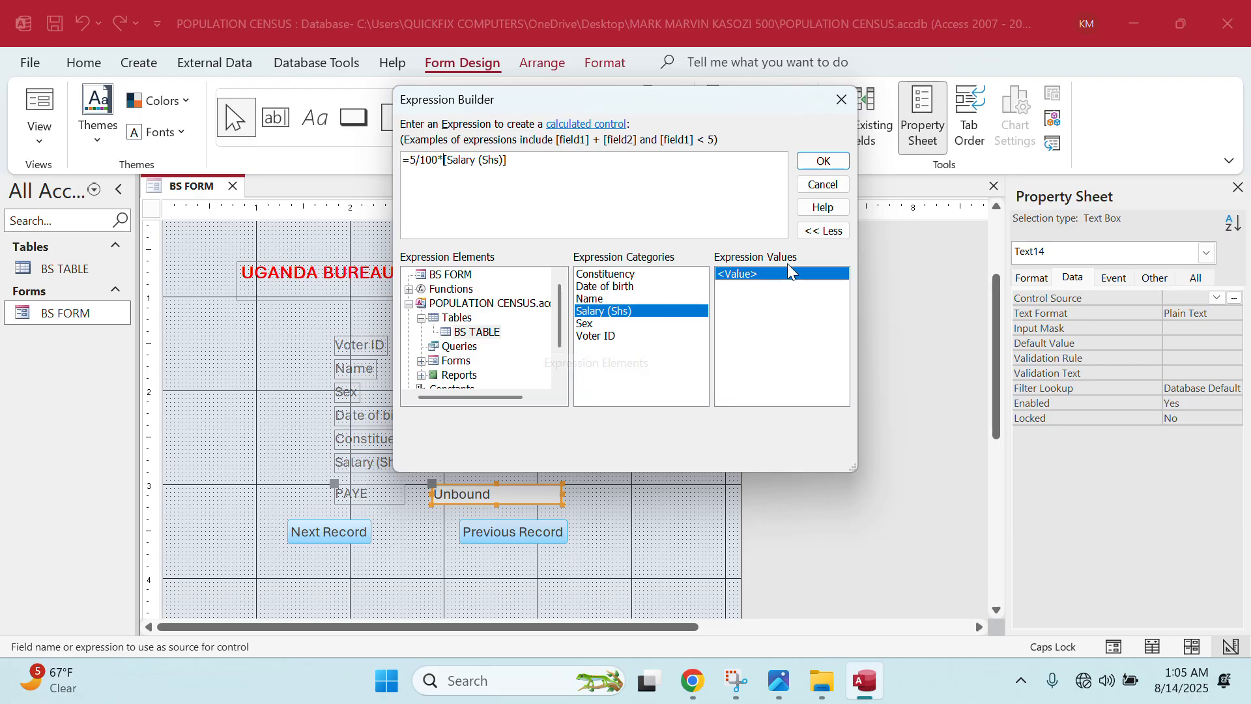
{"action": "left_click", "coordinate": [824, 163]}
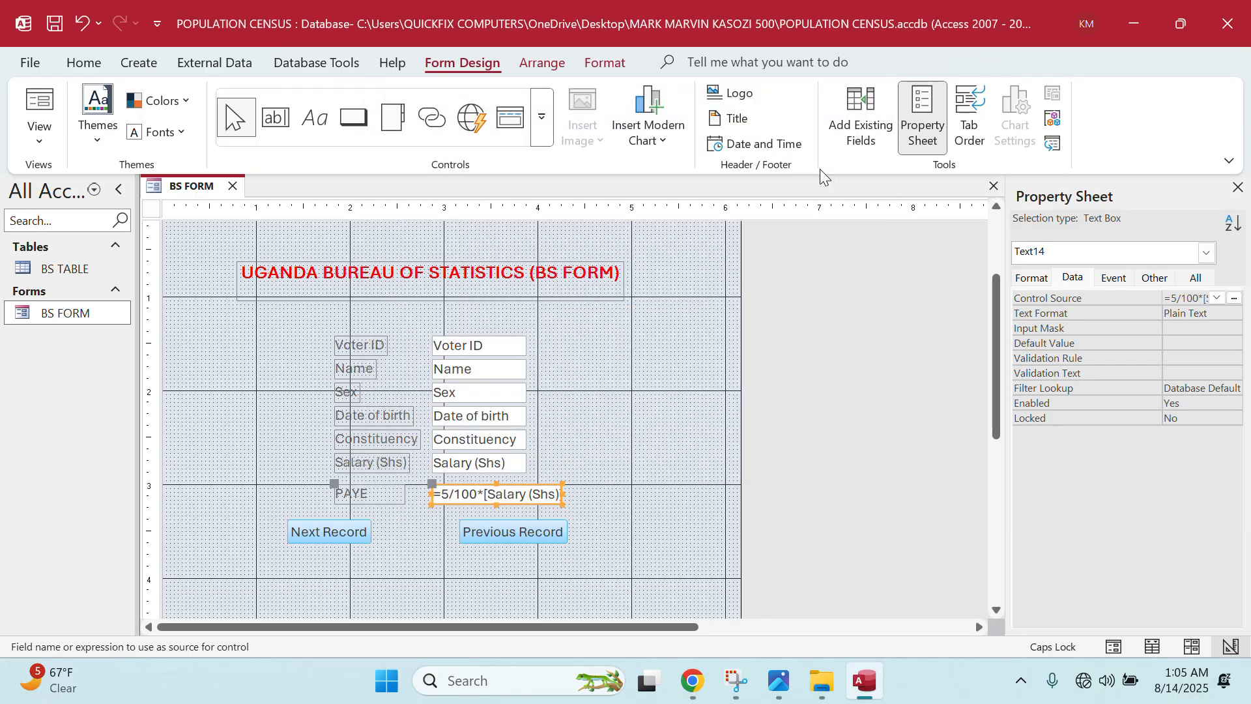
- Open BS FORM, step to record U004 (PAYE 22500), then switch to Design View
{"action": "double_click", "coordinate": [65, 313]}
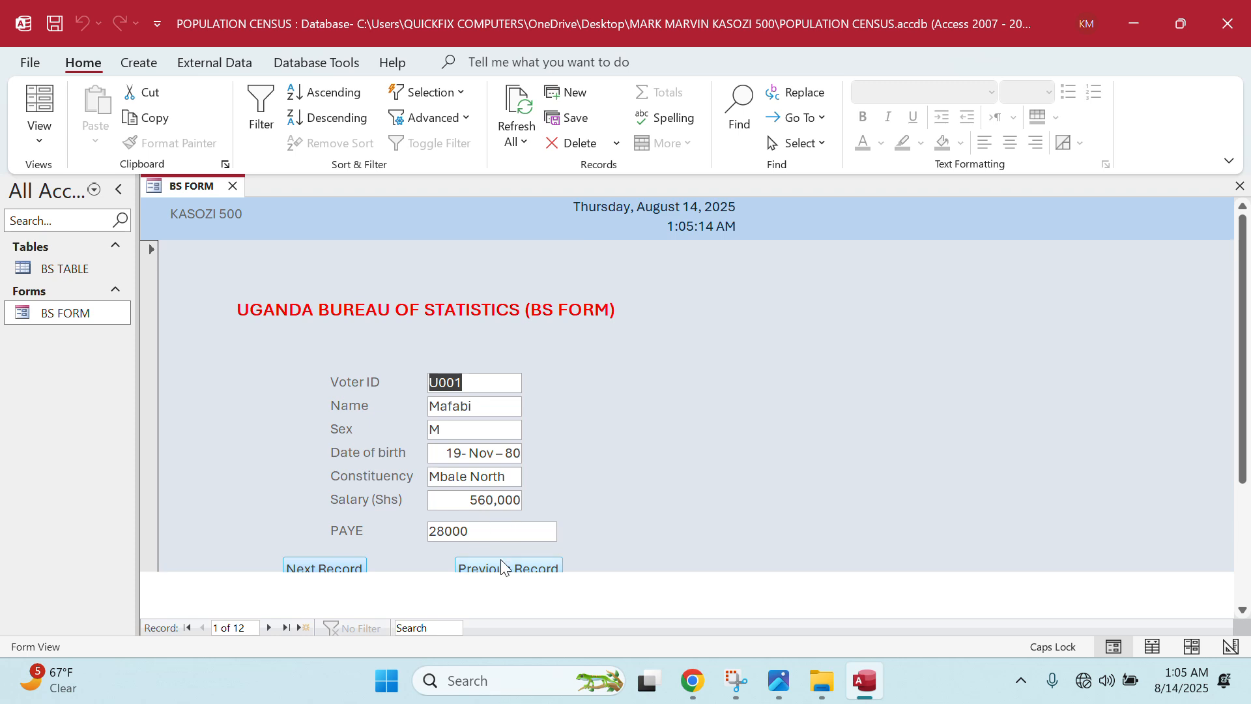
{"action": "left_click", "coordinate": [334, 564]}
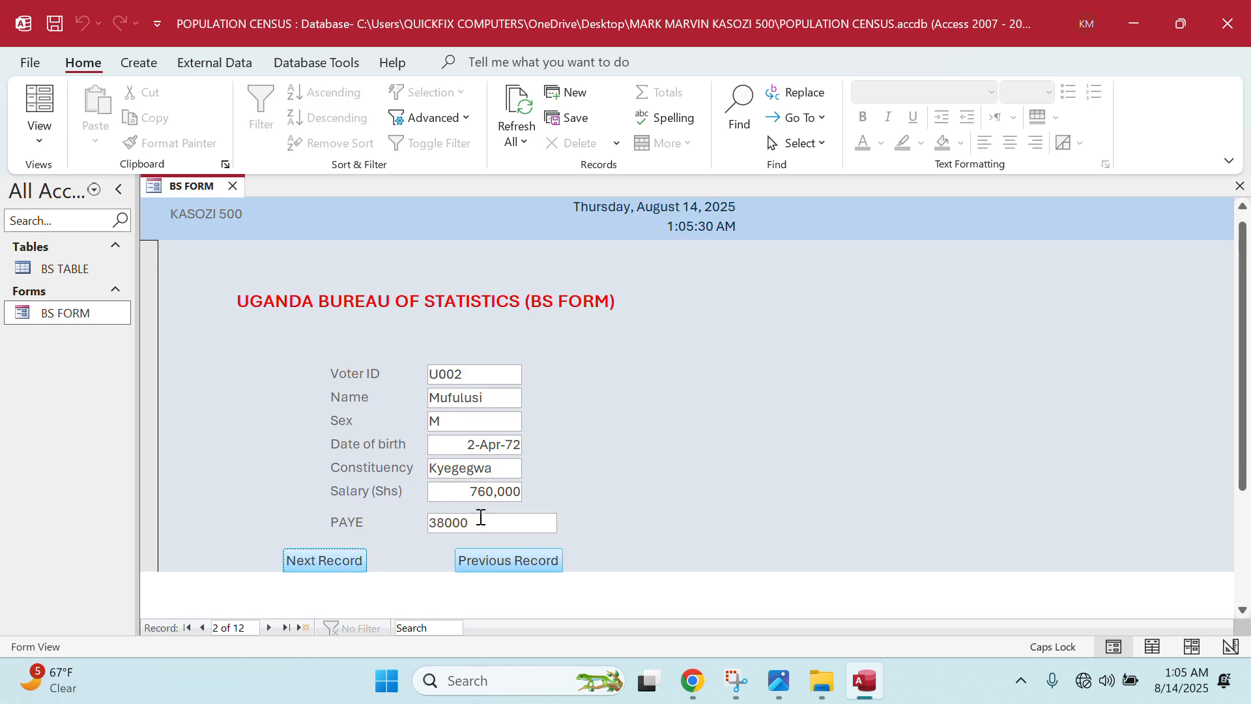
{"action": "left_click", "coordinate": [338, 564]}
{"action": "left_click", "coordinate": [353, 561]}
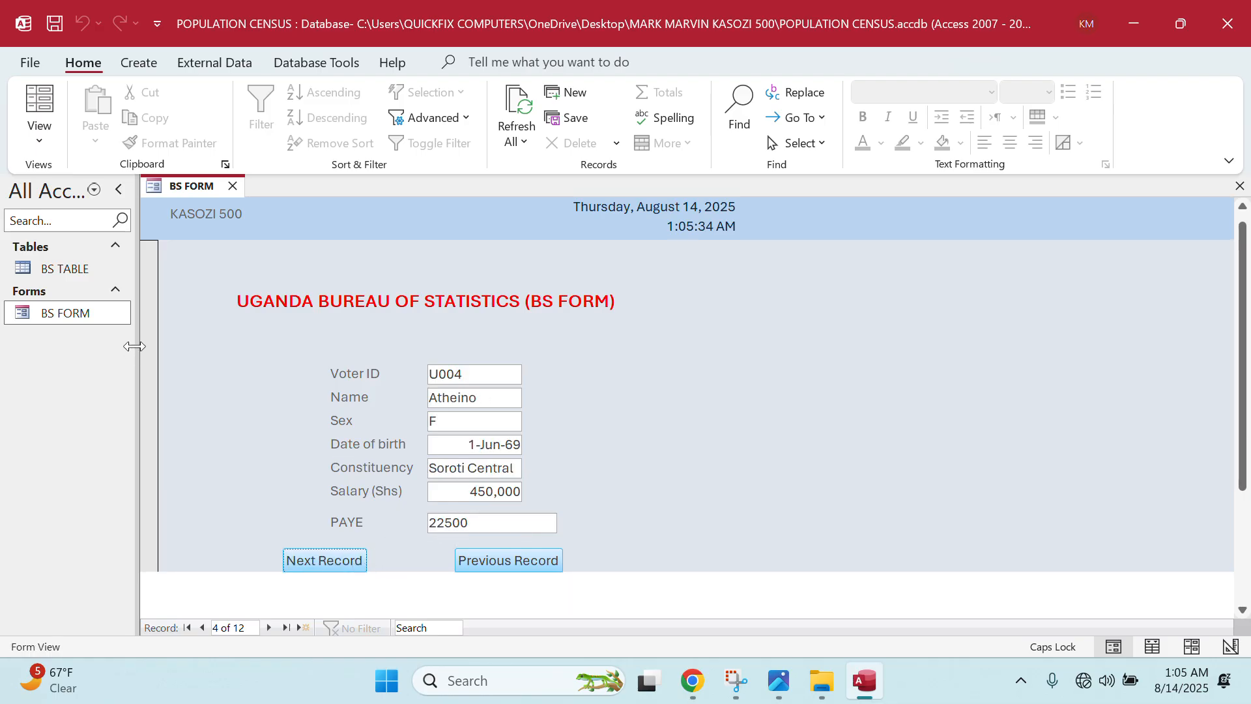
{"action": "right_click", "coordinate": [97, 314]}
{"action": "left_click", "coordinate": [159, 374]}
- Style the PAYE label as 14 point, bold, red text and reopen the form
{"action": "left_click", "coordinate": [372, 589]}
{"action": "left_click", "coordinate": [377, 589]}
{"action": "double_click", "coordinate": [377, 590]}
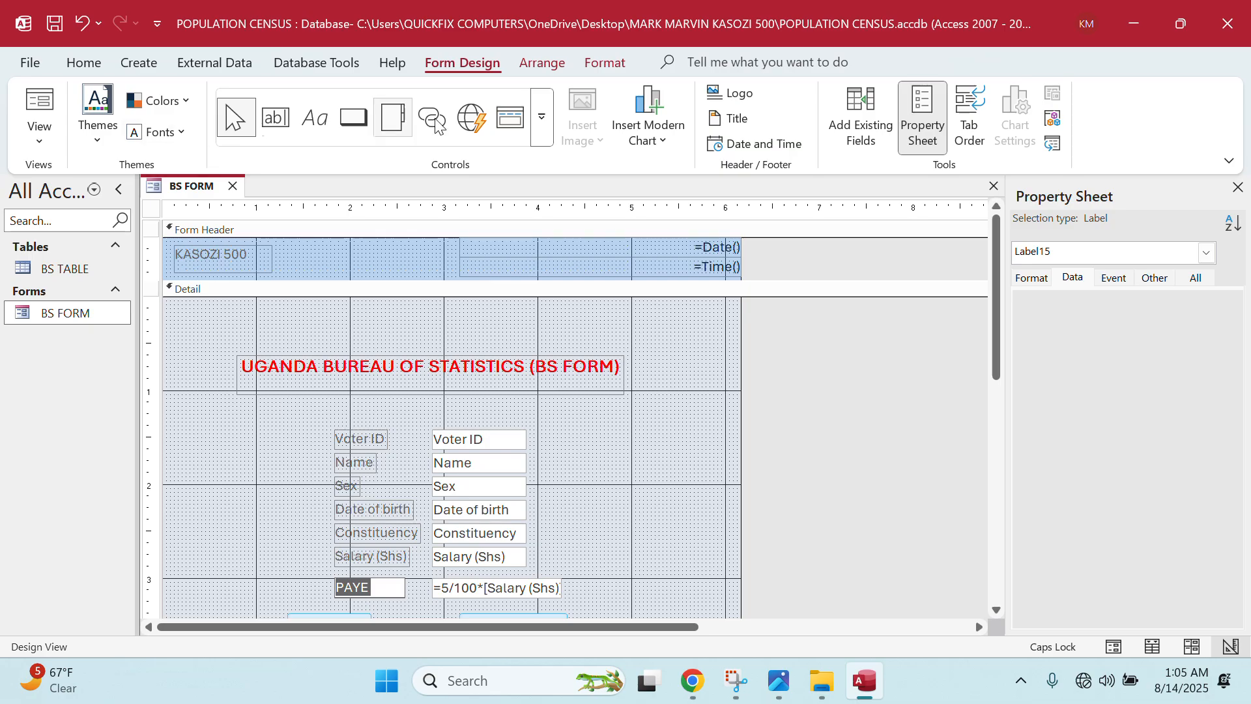
{"action": "left_click", "coordinate": [103, 62]}
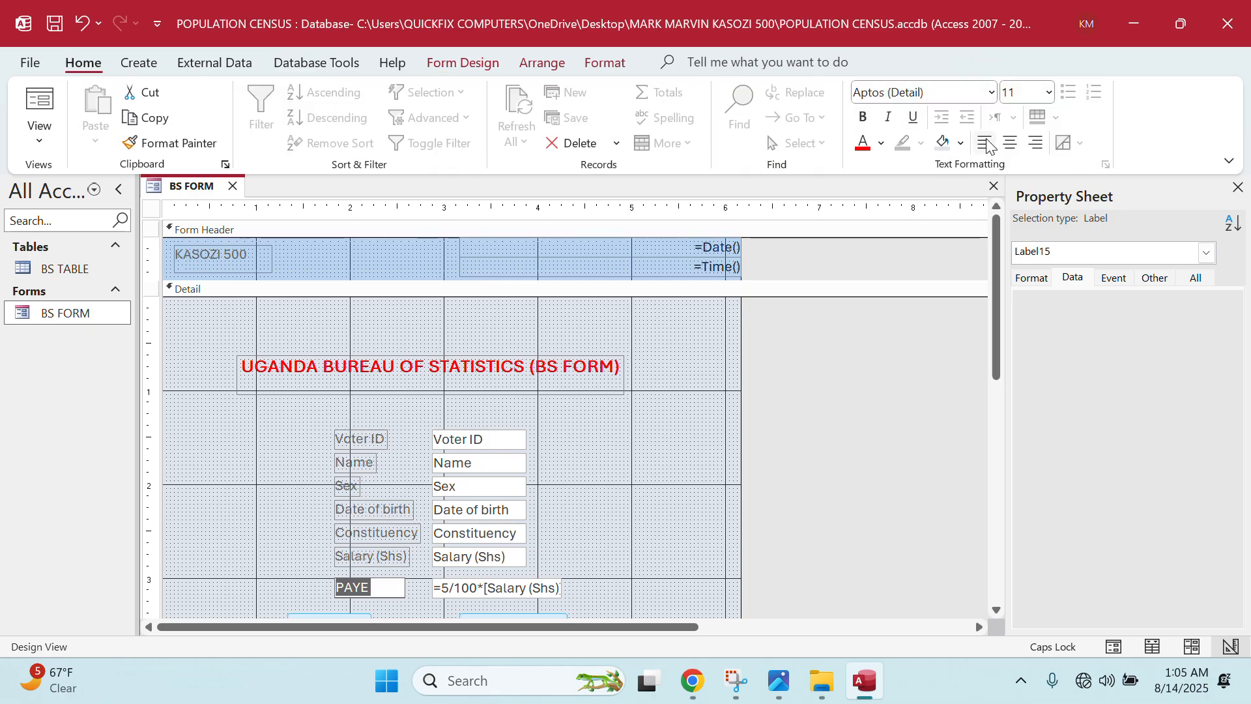
{"action": "left_click", "coordinate": [1046, 98]}
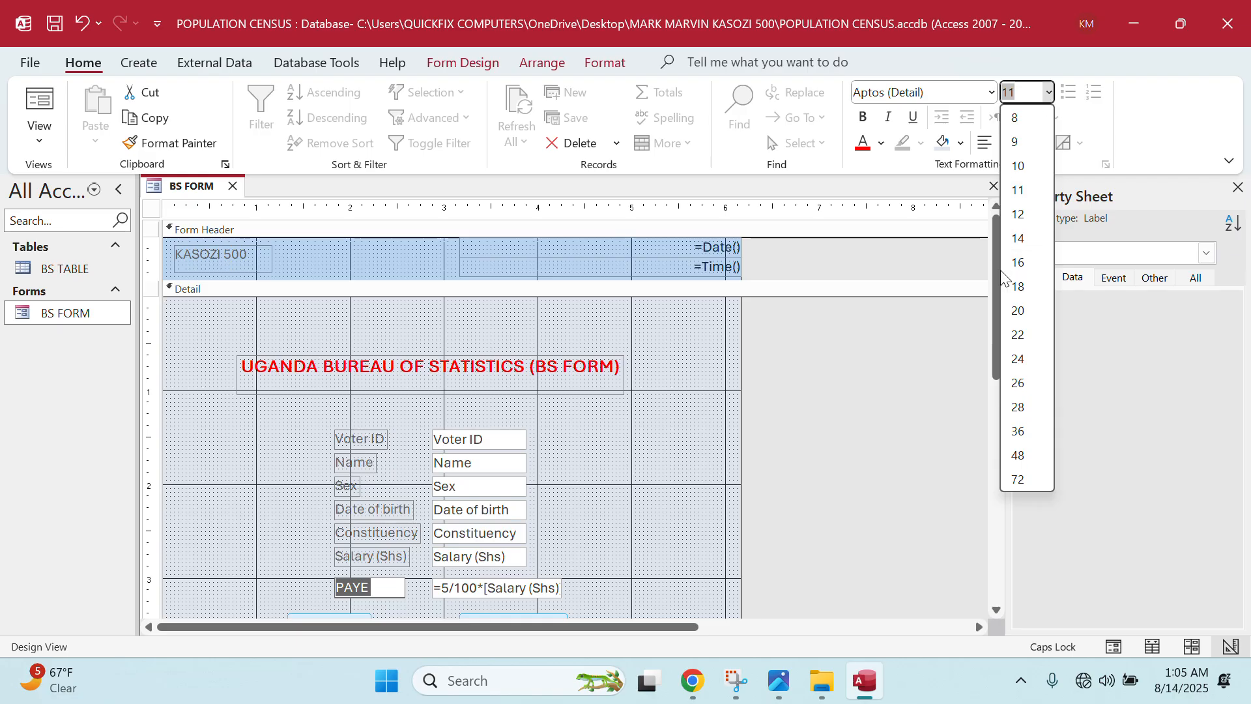
{"action": "left_click", "coordinate": [1014, 238]}
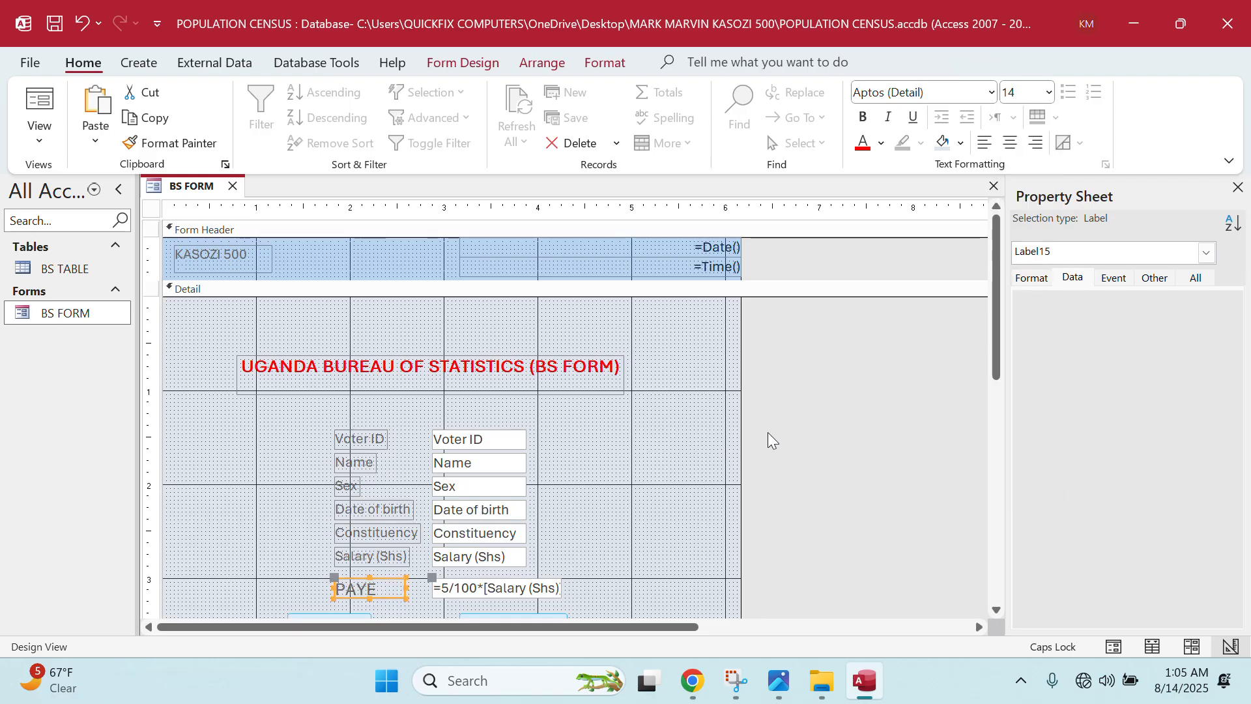
{"action": "left_click", "coordinate": [864, 152]}
{"action": "left_click", "coordinate": [869, 120]}
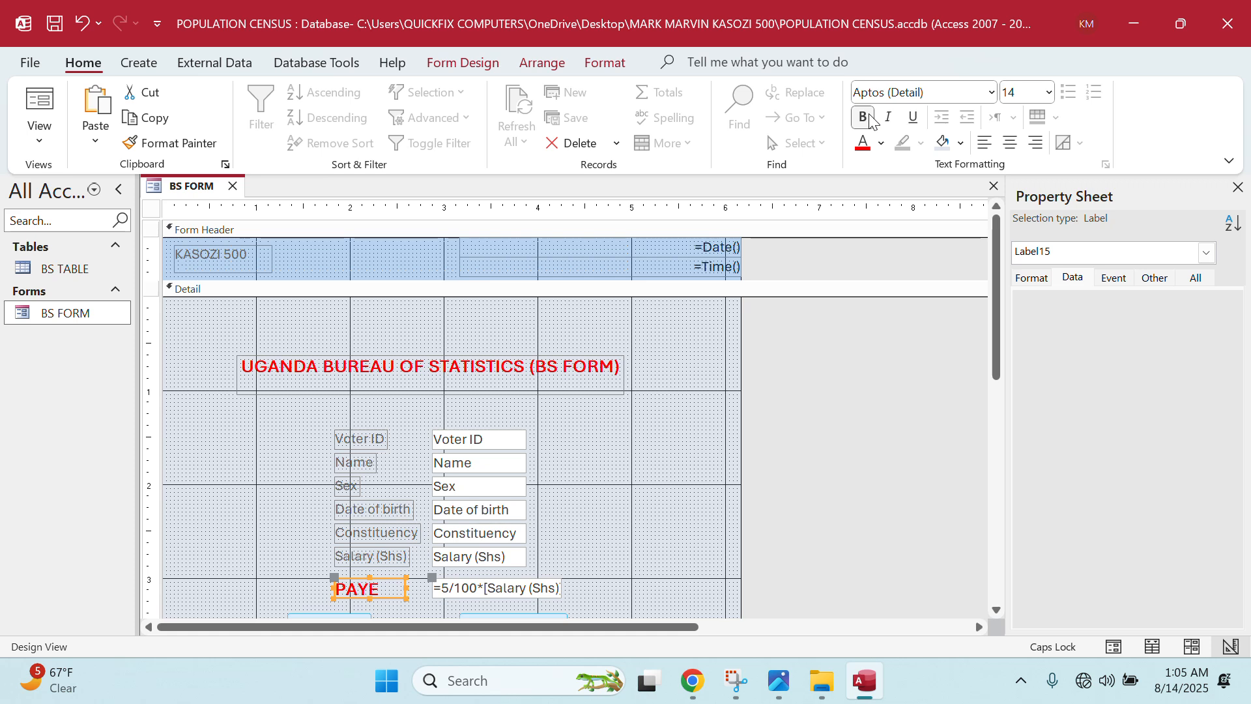
{"action": "double_click", "coordinate": [89, 309]}
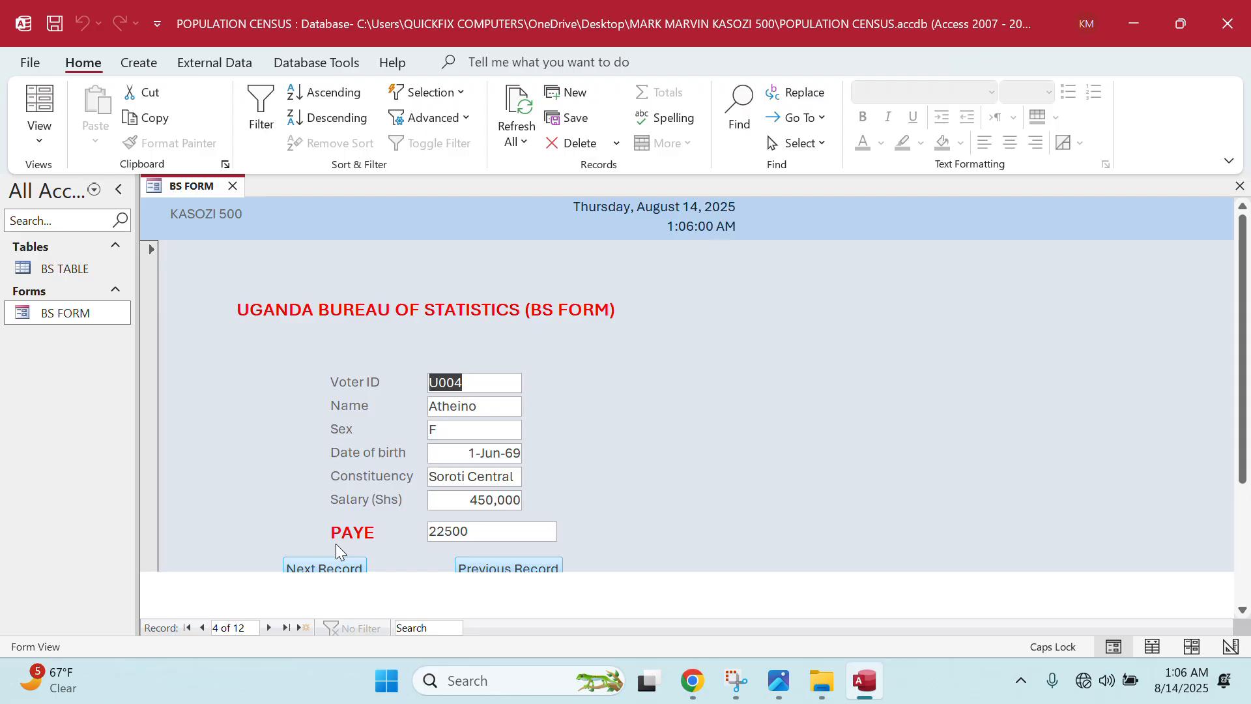
- Close the BS FORM and BS TABLE tabs and reopen BS TABLE as a datasheet
{"action": "left_click", "coordinate": [76, 291]}
{"action": "double_click", "coordinate": [80, 272]}
{"action": "left_click", "coordinate": [115, 293]}
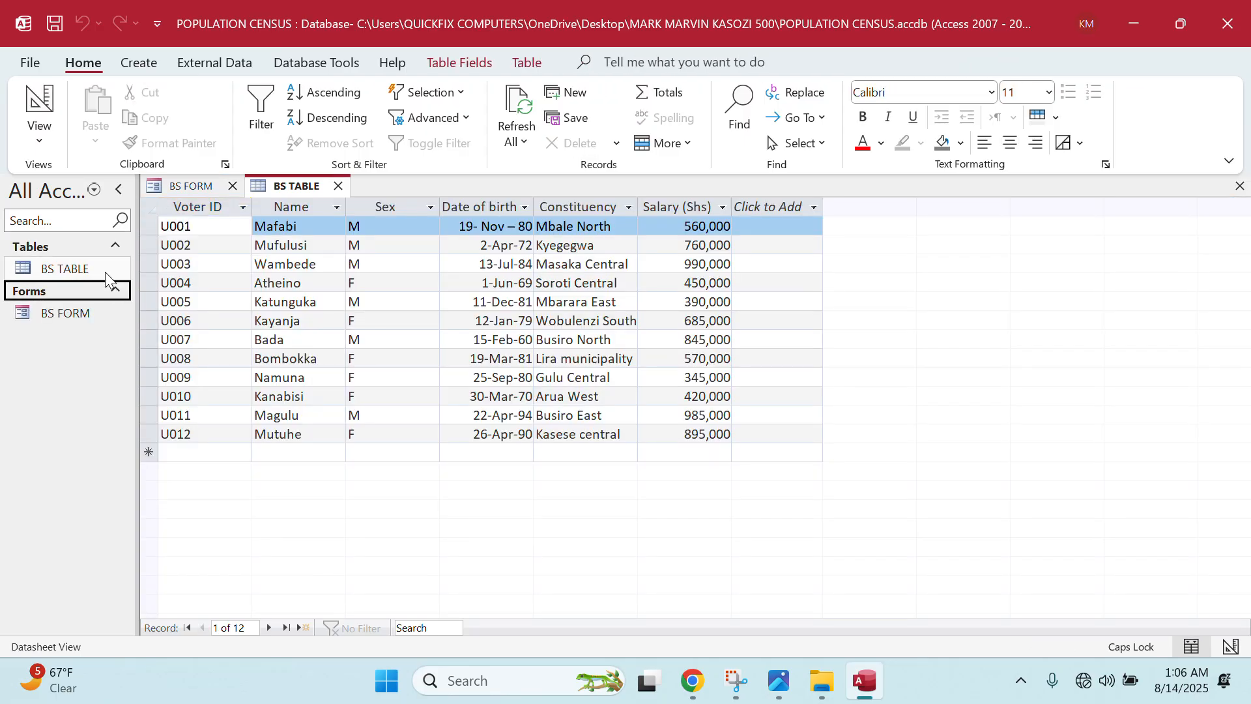
{"action": "left_click", "coordinate": [232, 185]}
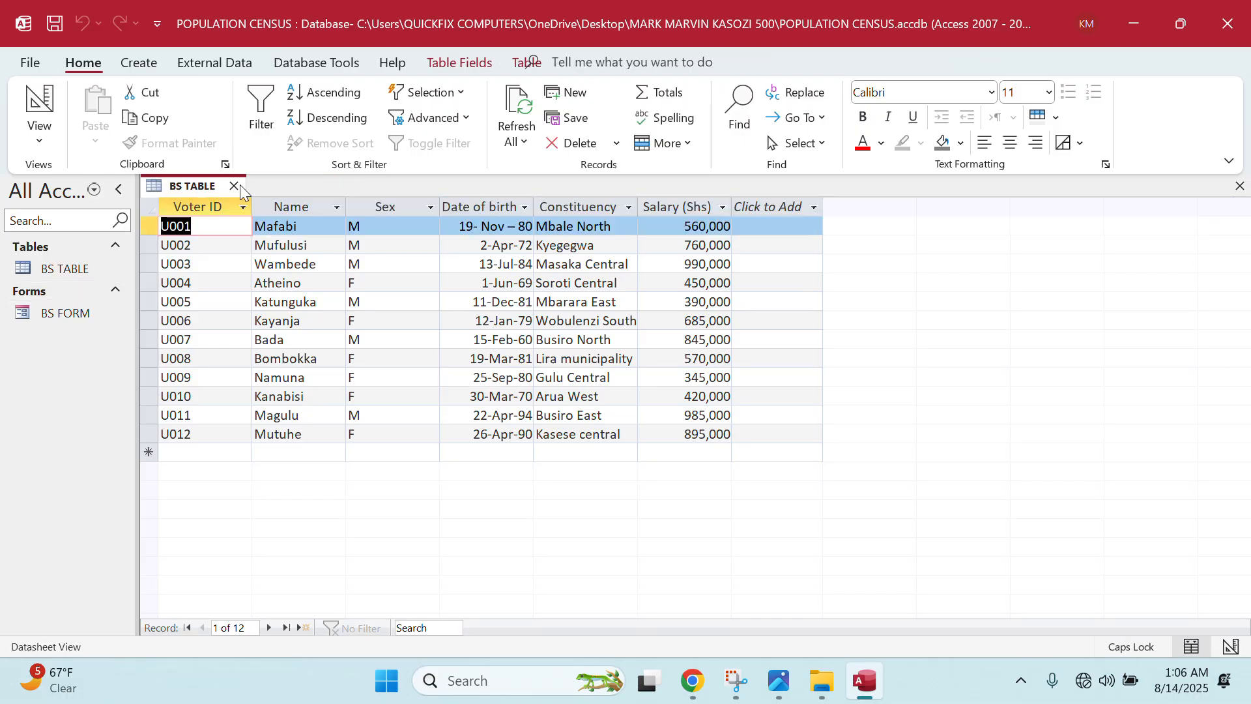
{"action": "left_click", "coordinate": [229, 185]}
{"action": "double_click", "coordinate": [59, 268]}
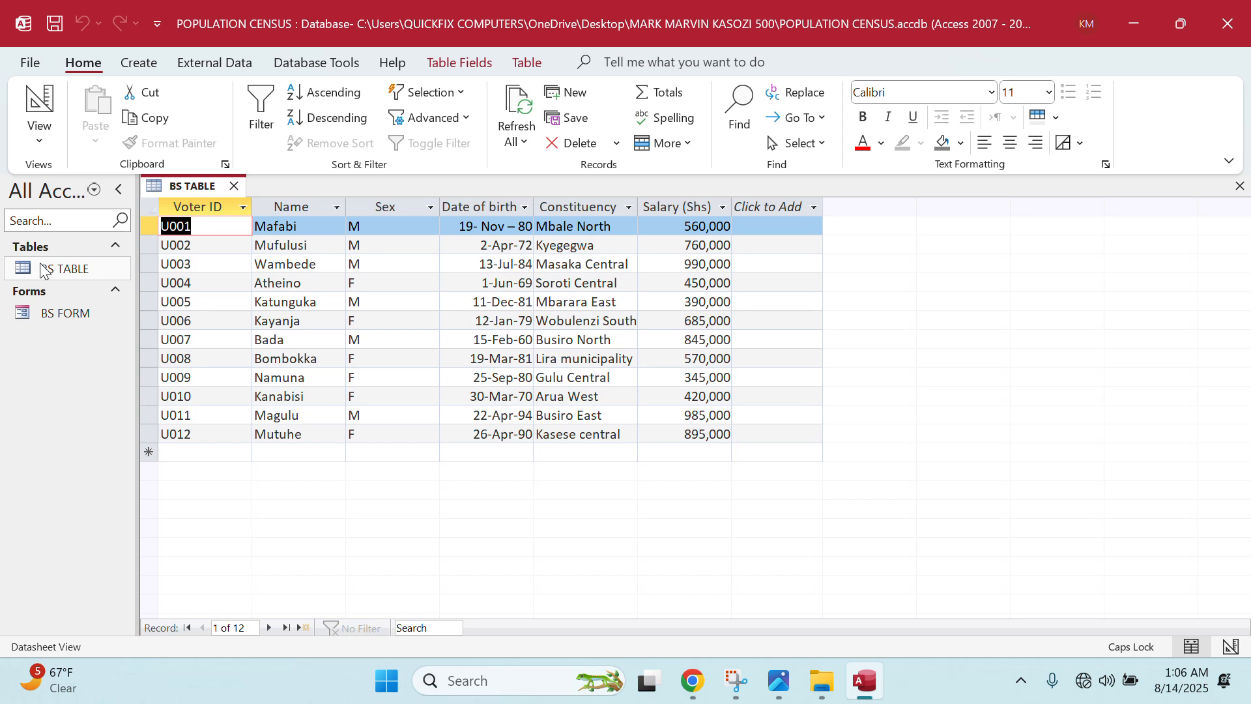
- Print BS TABLE on the Canon iR1435 printer in Landscape orientation
{"action": "key", "text": "ctrl+p"}
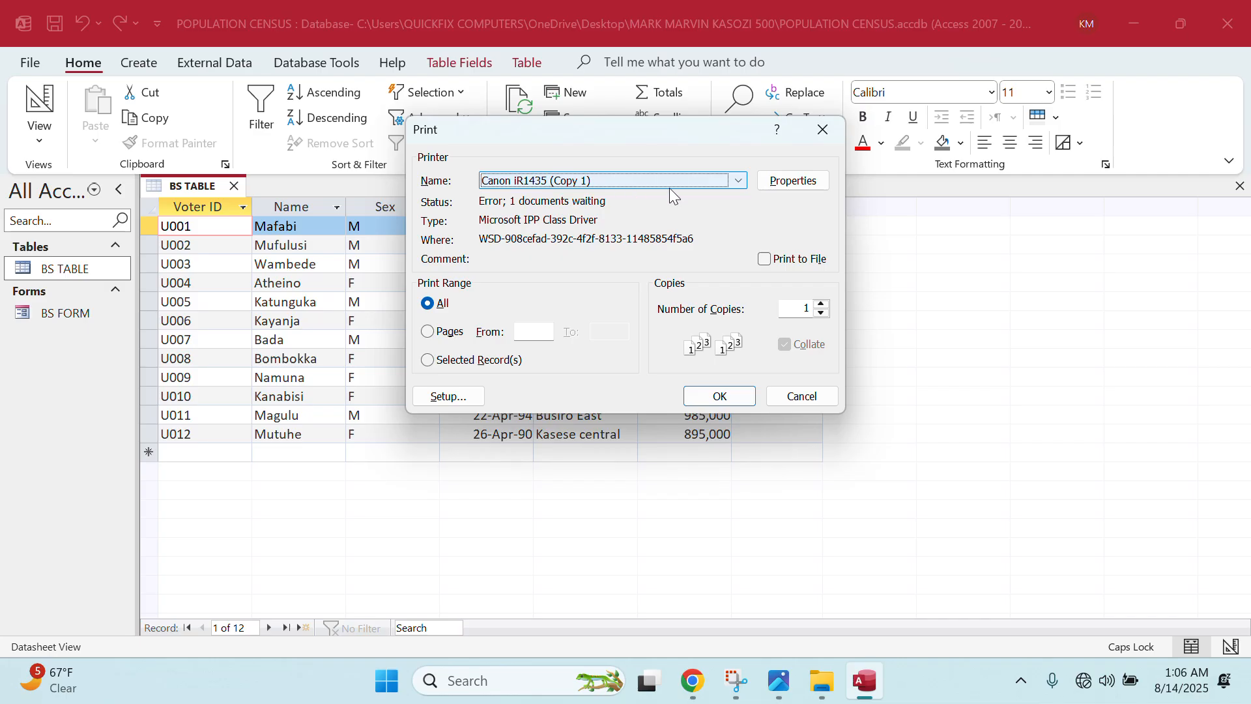
{"action": "left_click", "coordinate": [739, 181]}
{"action": "left_click", "coordinate": [722, 181]}
{"action": "left_click", "coordinate": [790, 182]}
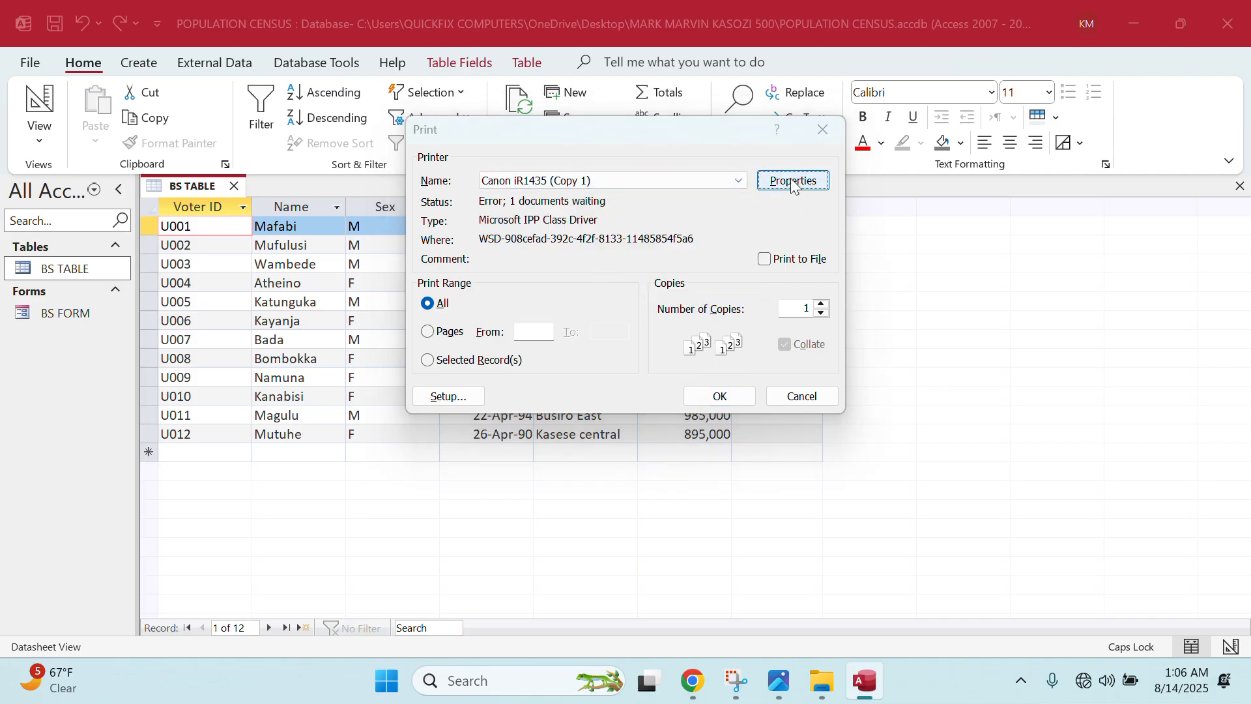
{"action": "left_click", "coordinate": [465, 235]}
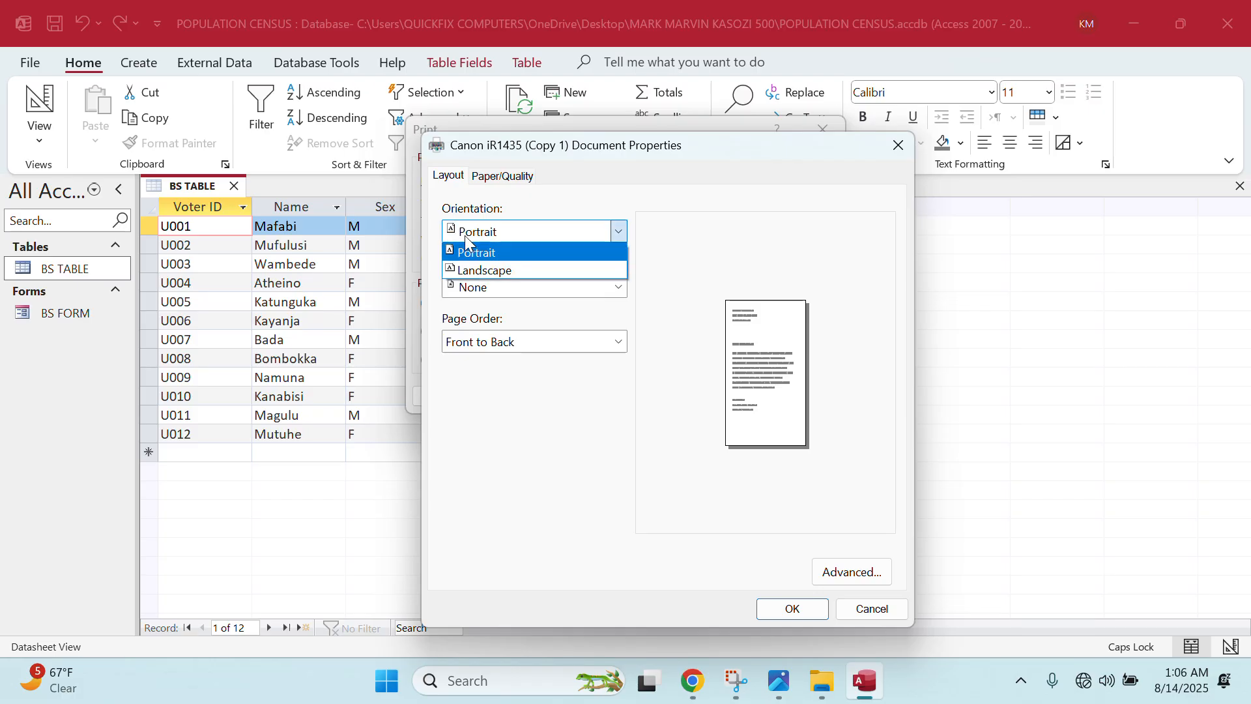
{"action": "left_click", "coordinate": [474, 271]}
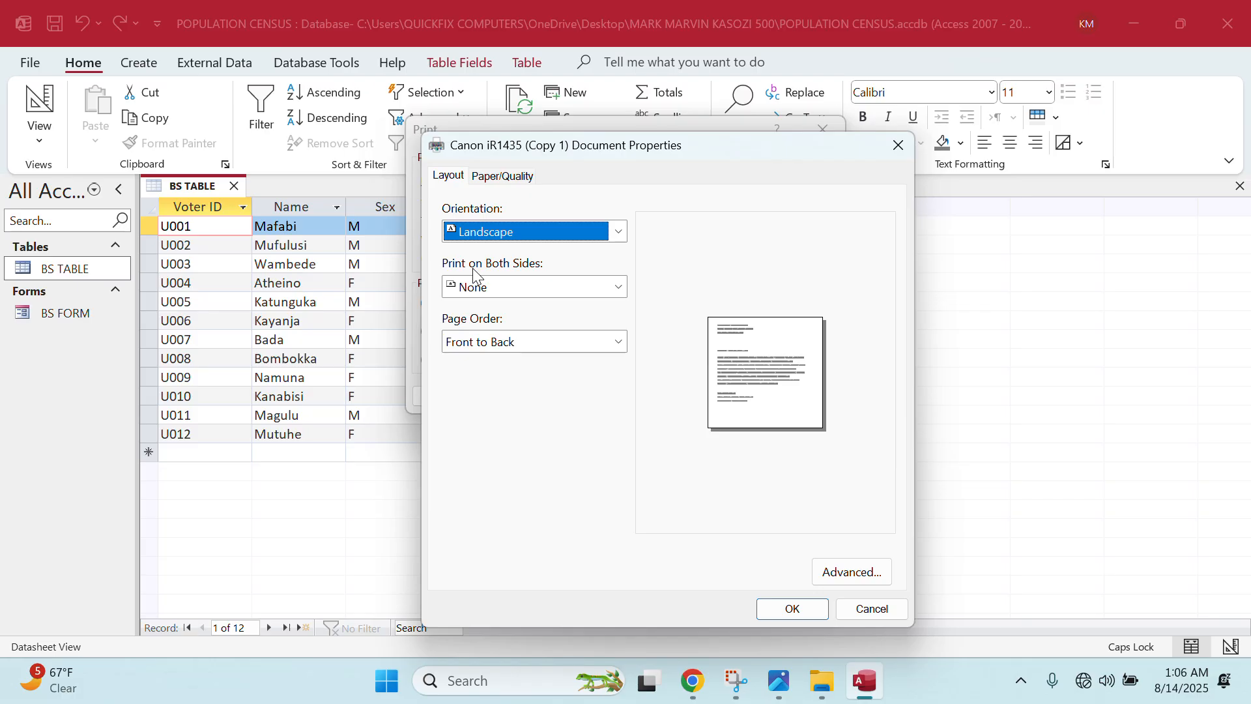
{"action": "left_click", "coordinate": [777, 607]}
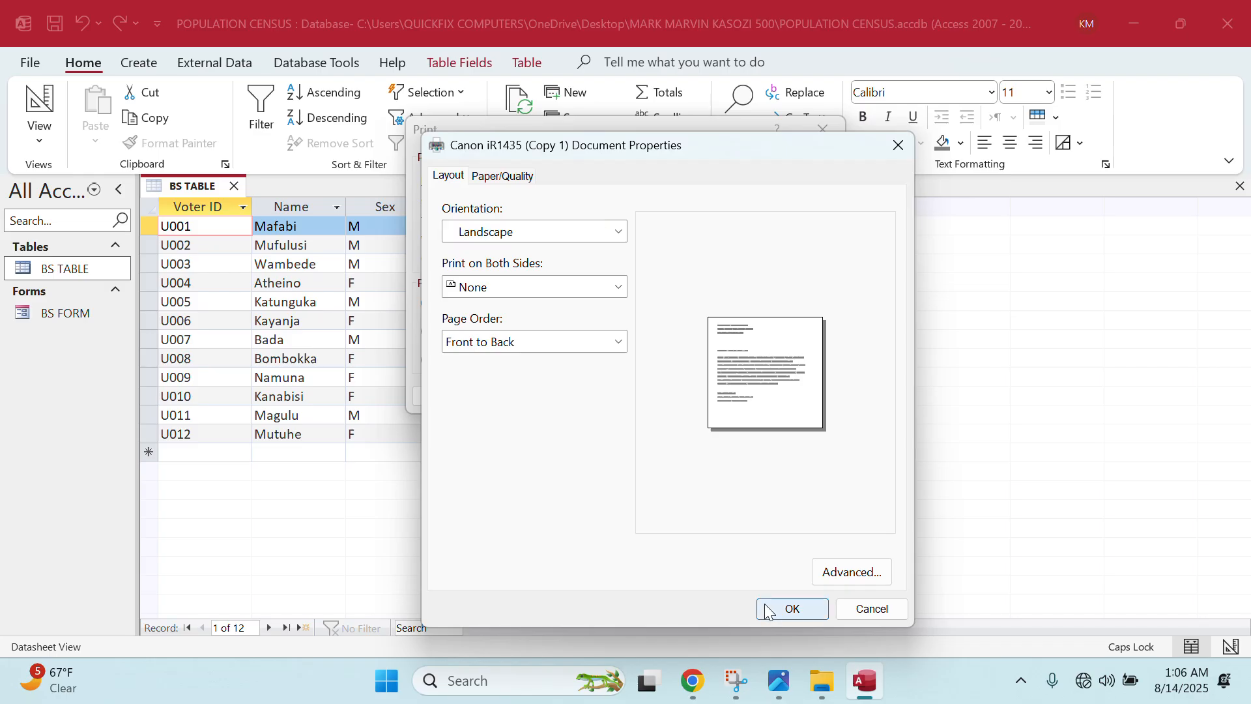
{"action": "left_click", "coordinate": [747, 399]}
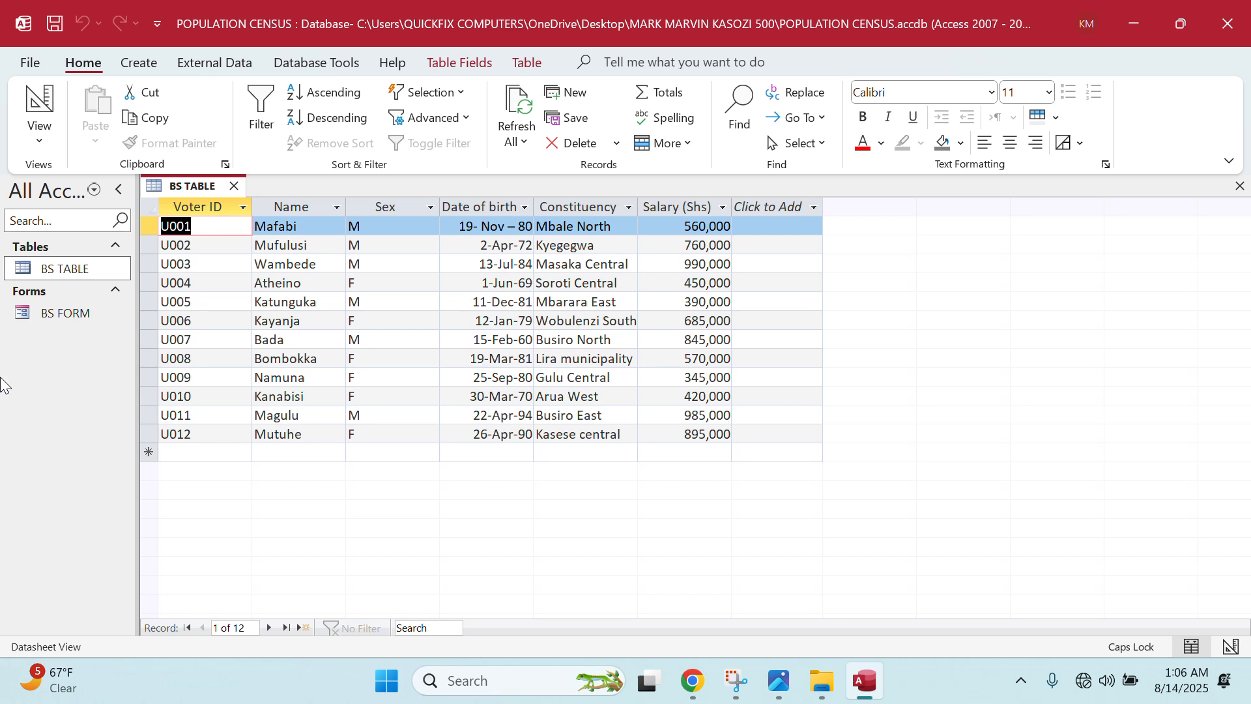
- Print BS FORM in Landscape orientation, then open BS TABLE
{"action": "double_click", "coordinate": [82, 314]}
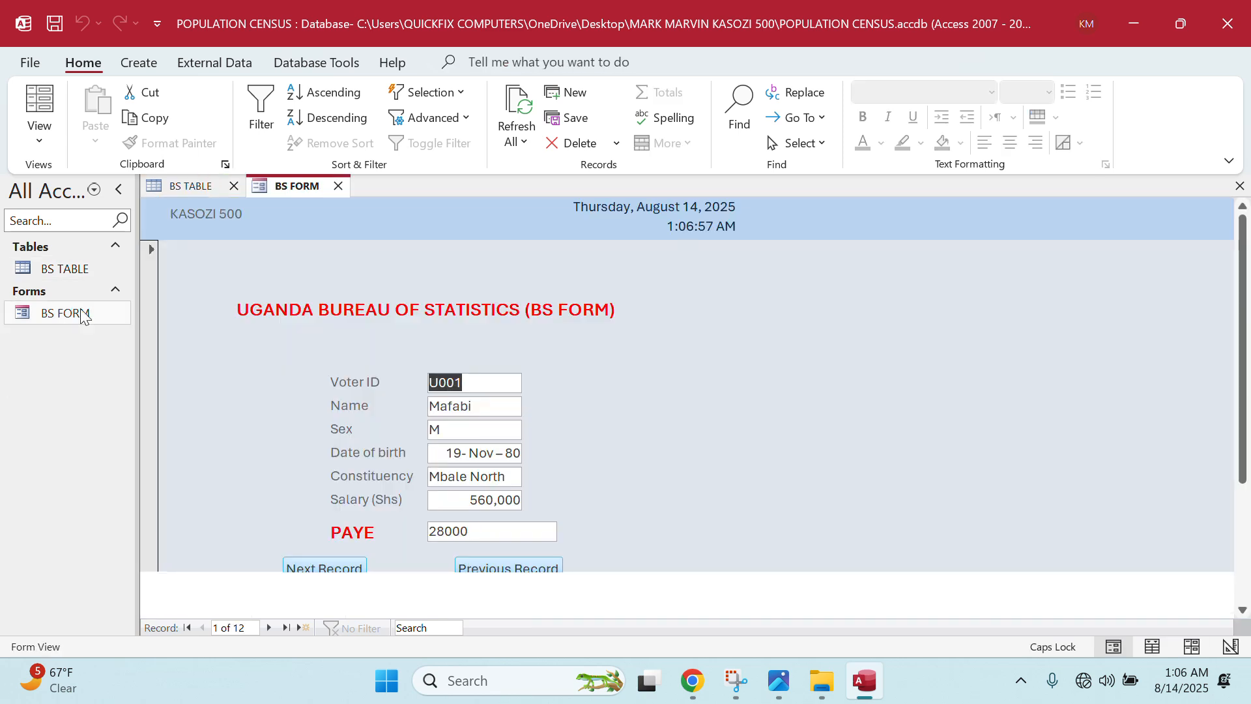
{"action": "key", "text": "ctrl+p"}
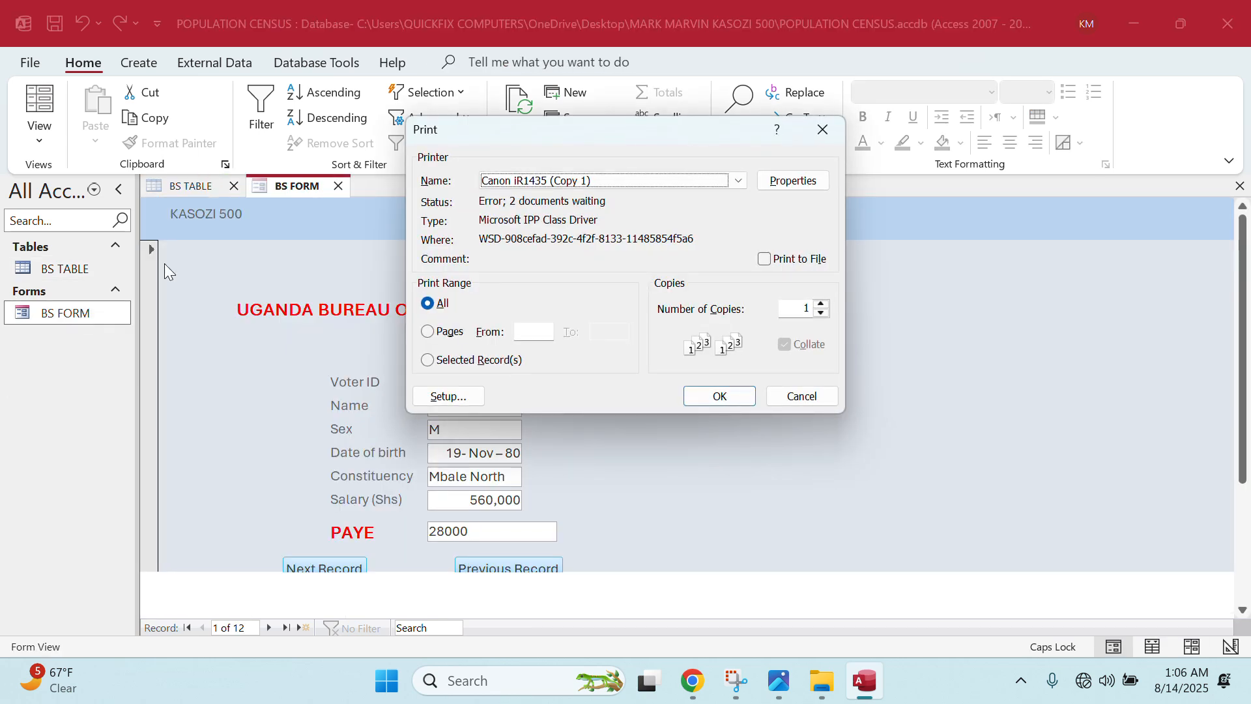
{"action": "left_click", "coordinate": [818, 180]}
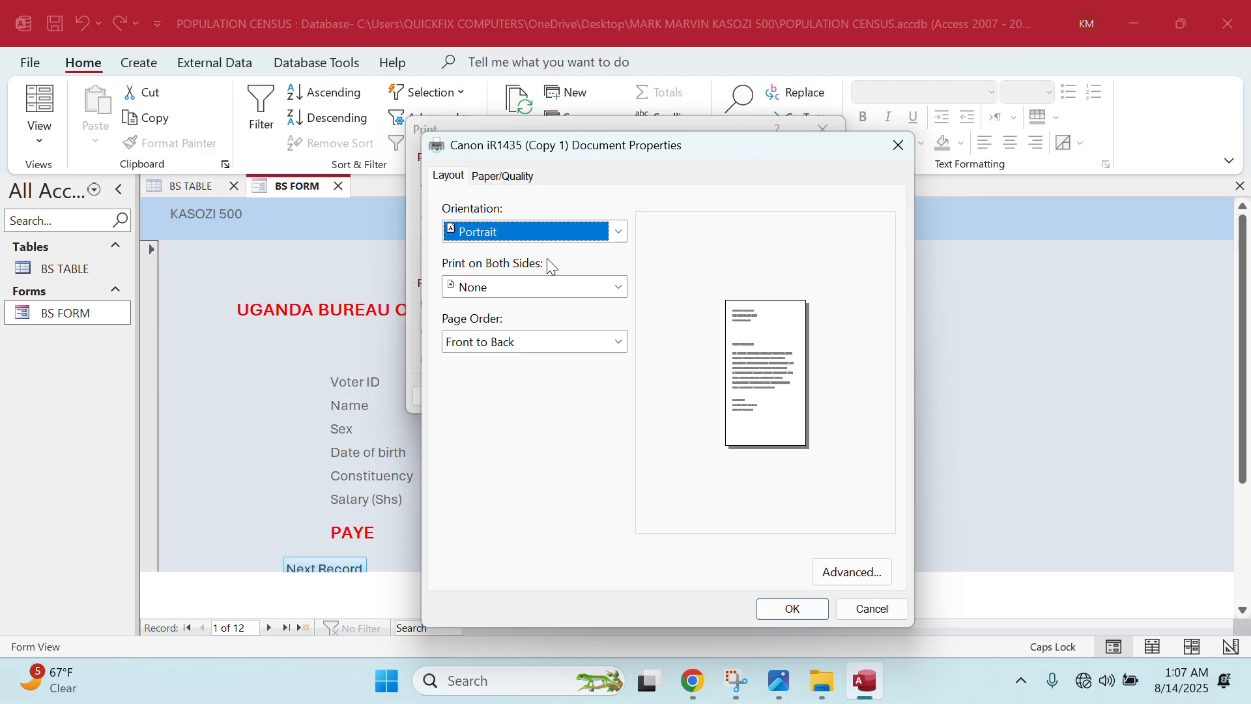
{"action": "left_click", "coordinate": [551, 236]}
{"action": "left_click", "coordinate": [546, 265]}
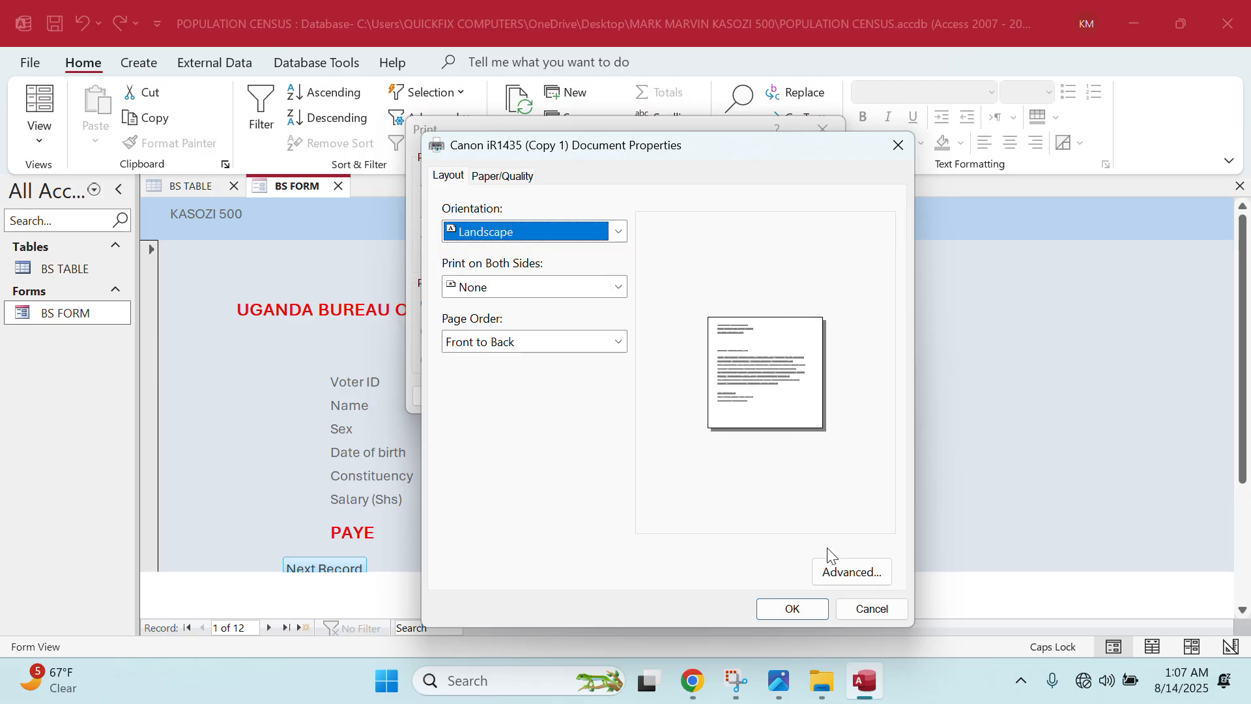
{"action": "left_click", "coordinate": [792, 608]}
{"action": "left_click", "coordinate": [743, 396]}
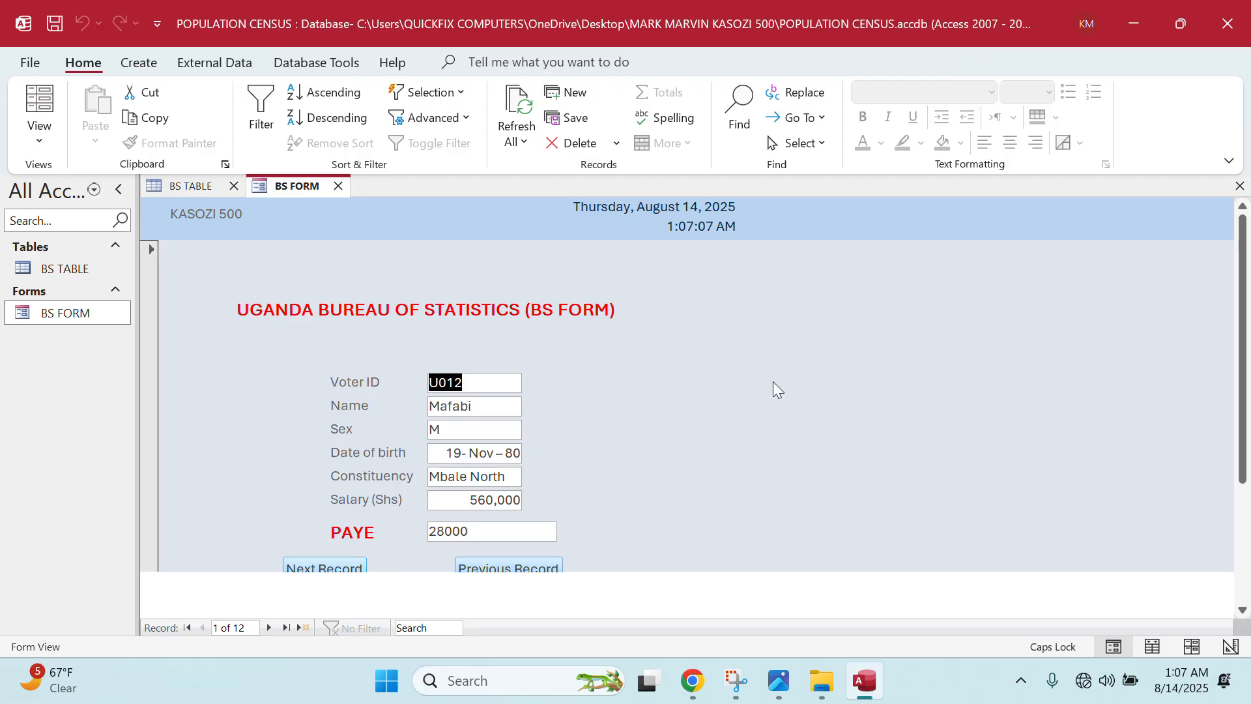
{"action": "double_click", "coordinate": [87, 270]}
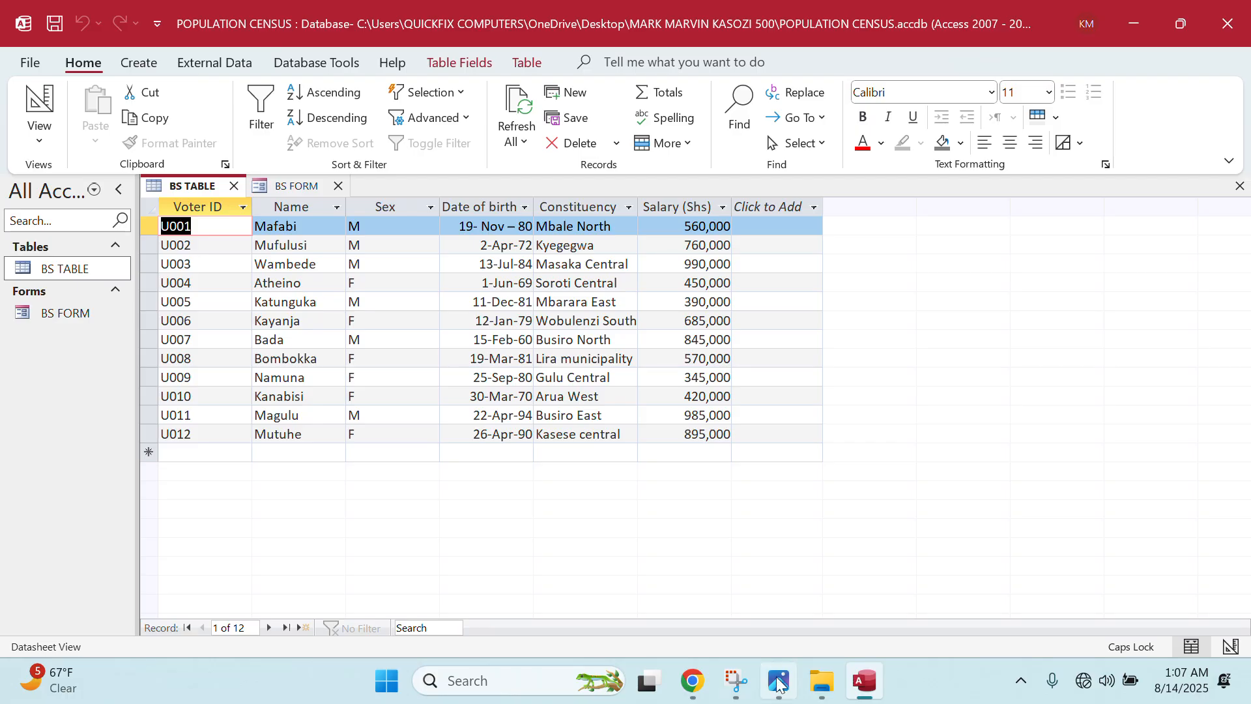
- Switch over to the exam question photo
{"action": "key", "text": "alt+Tab"}
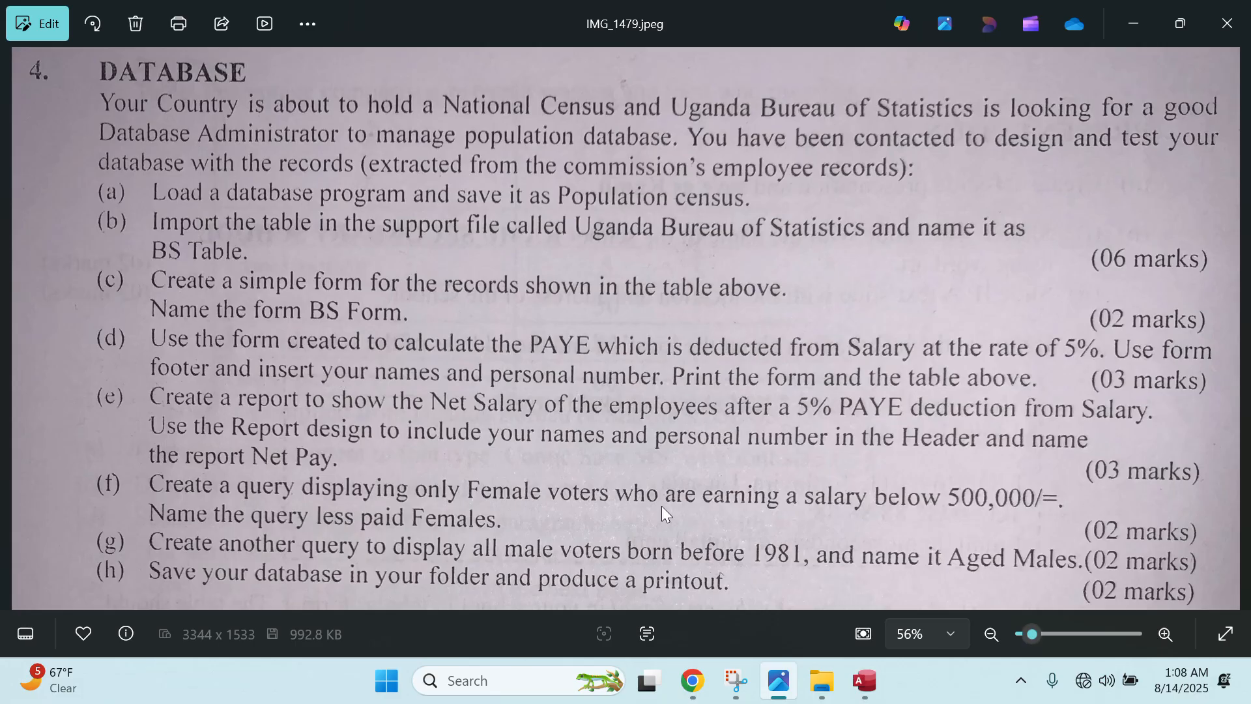
- Return to the POPULATION CENSUS database in Access
{"action": "left_click", "coordinate": [864, 681]}
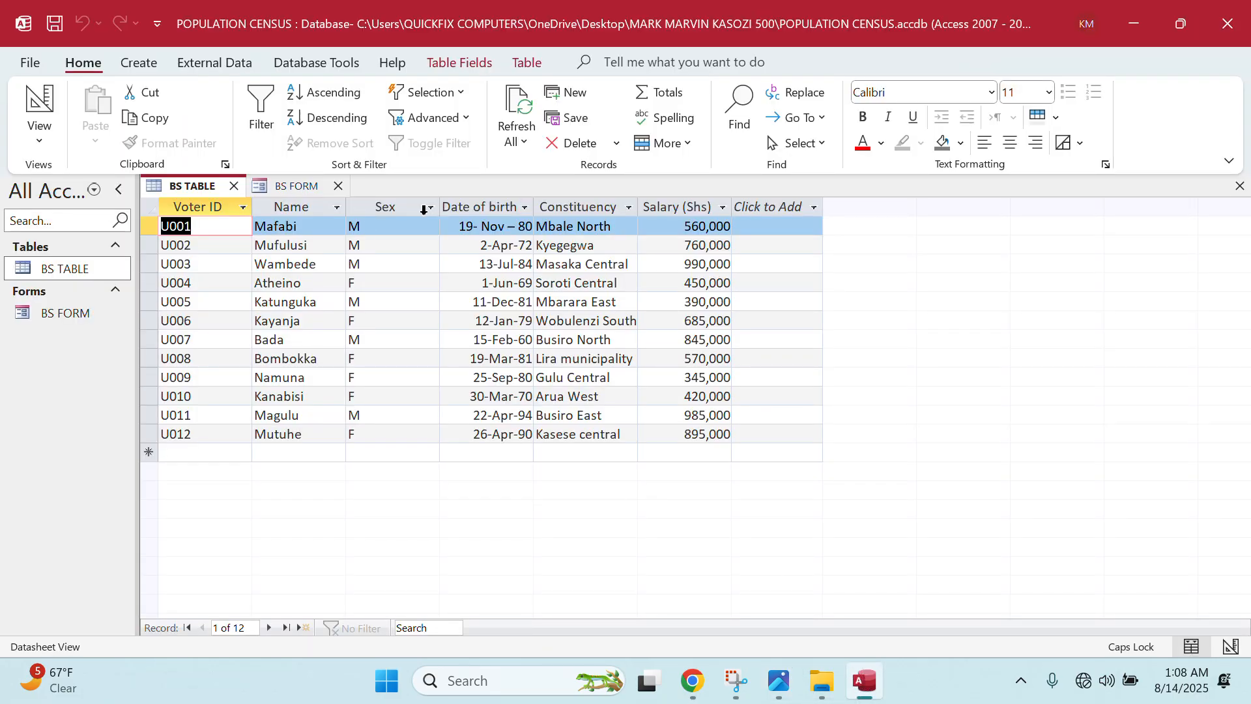
- Close the open tabs and open BS FORM in Design View
{"action": "left_click", "coordinate": [338, 185]}
{"action": "left_click", "coordinate": [233, 186]}
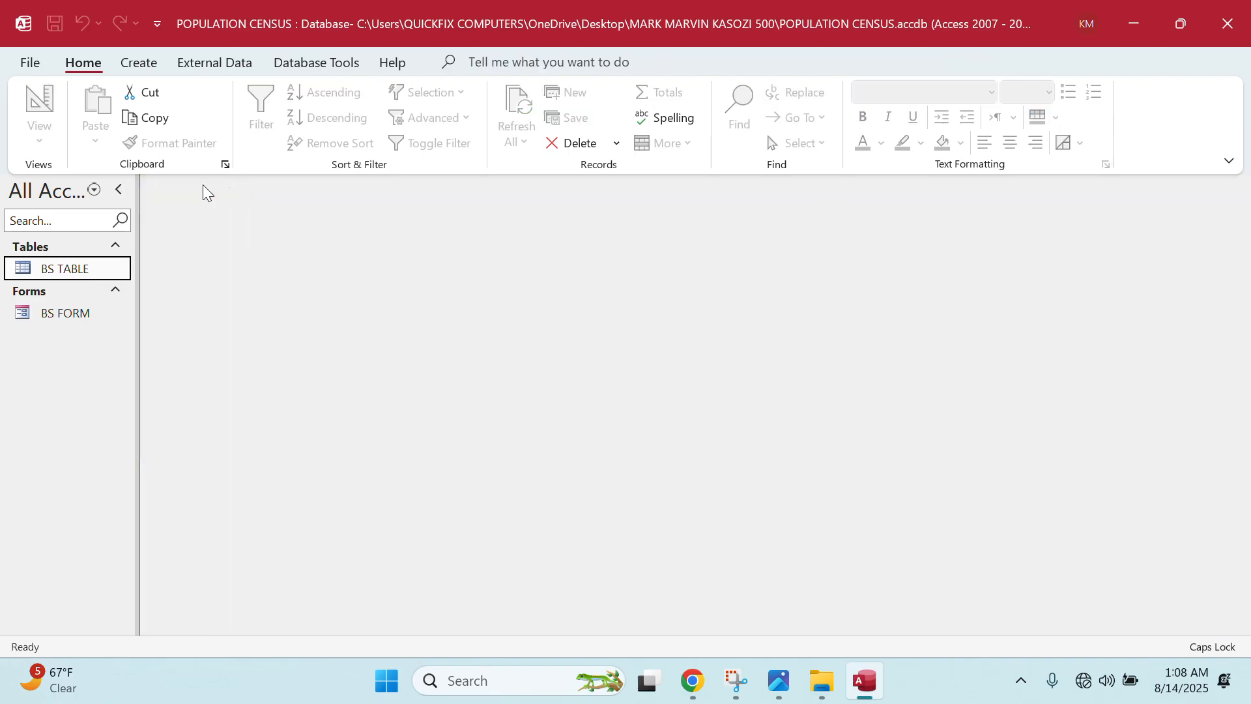
{"action": "right_click", "coordinate": [87, 316]}
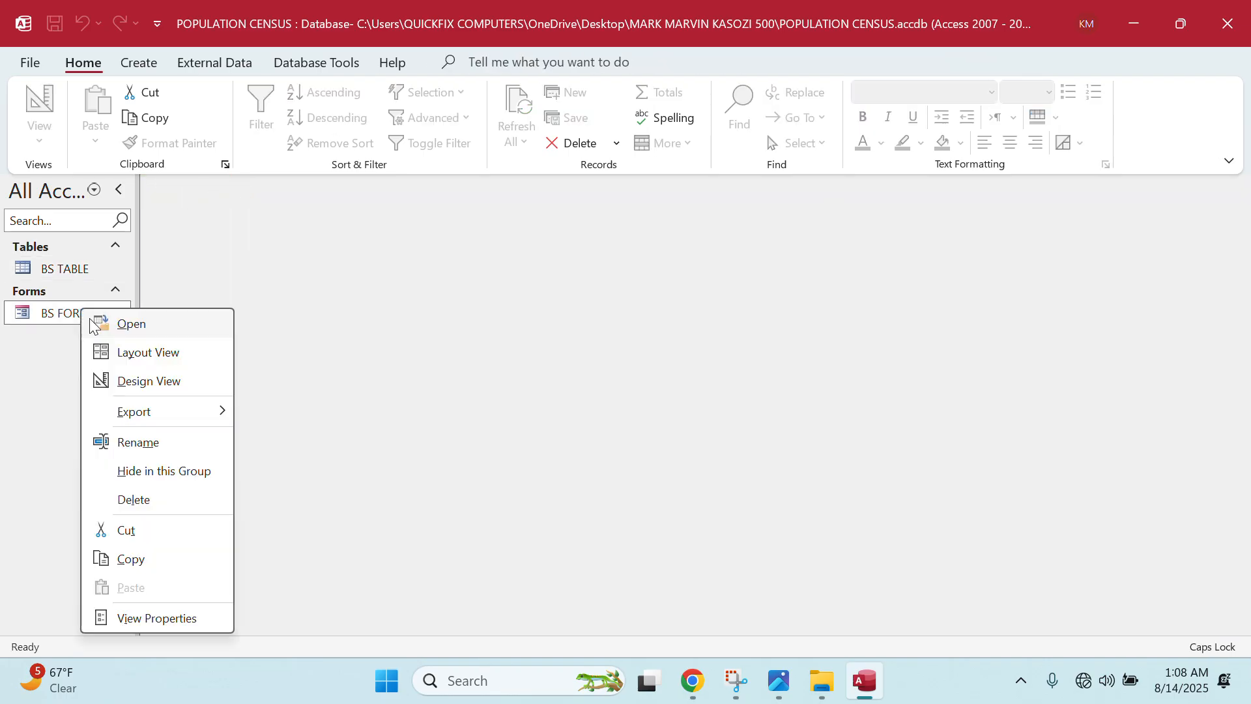
{"action": "left_click", "coordinate": [149, 380]}
{"action": "scroll", "coordinate": [358, 467], "scroll_direction": "down", "scroll_amount": 5}
- Add a Form Footer label with the candidate's name and personal number, widened to one line
{"action": "left_click", "coordinate": [291, 533]}
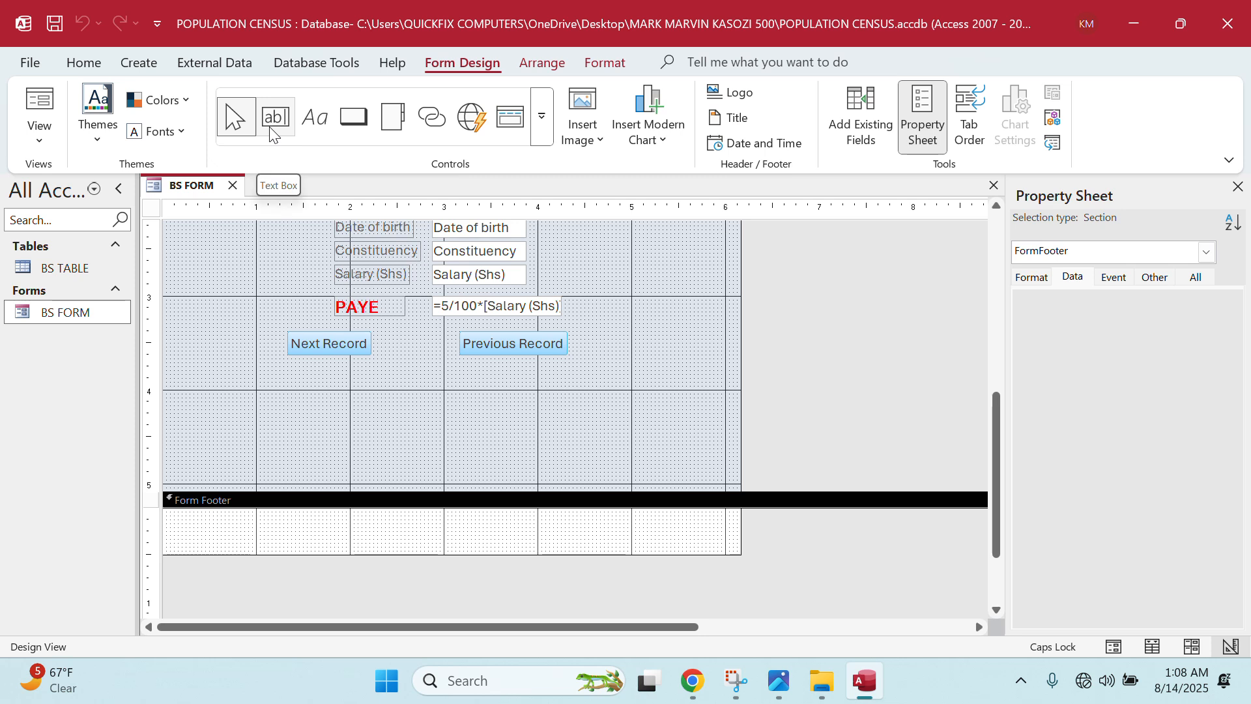
{"action": "left_click", "coordinate": [313, 125]}
{"action": "left_click_drag", "start_coordinate": [178, 519], "coordinate": [317, 544]}
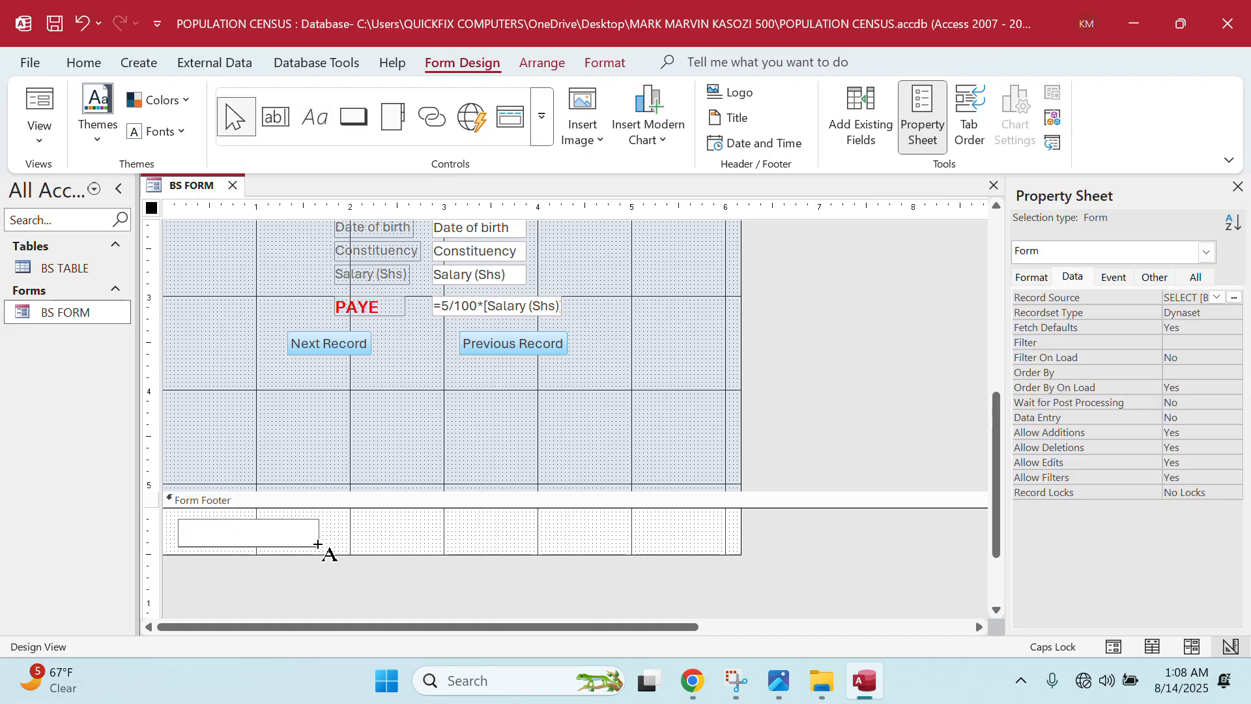
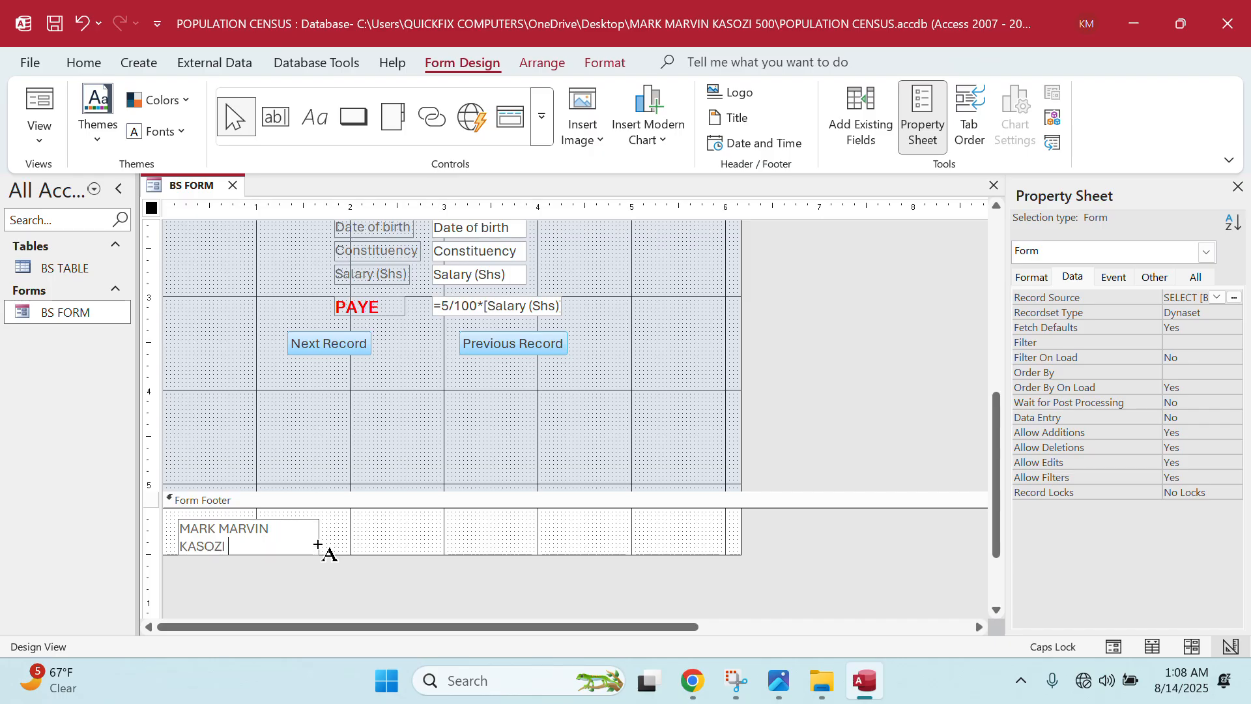
{"action": "left_click", "coordinate": [325, 543]}
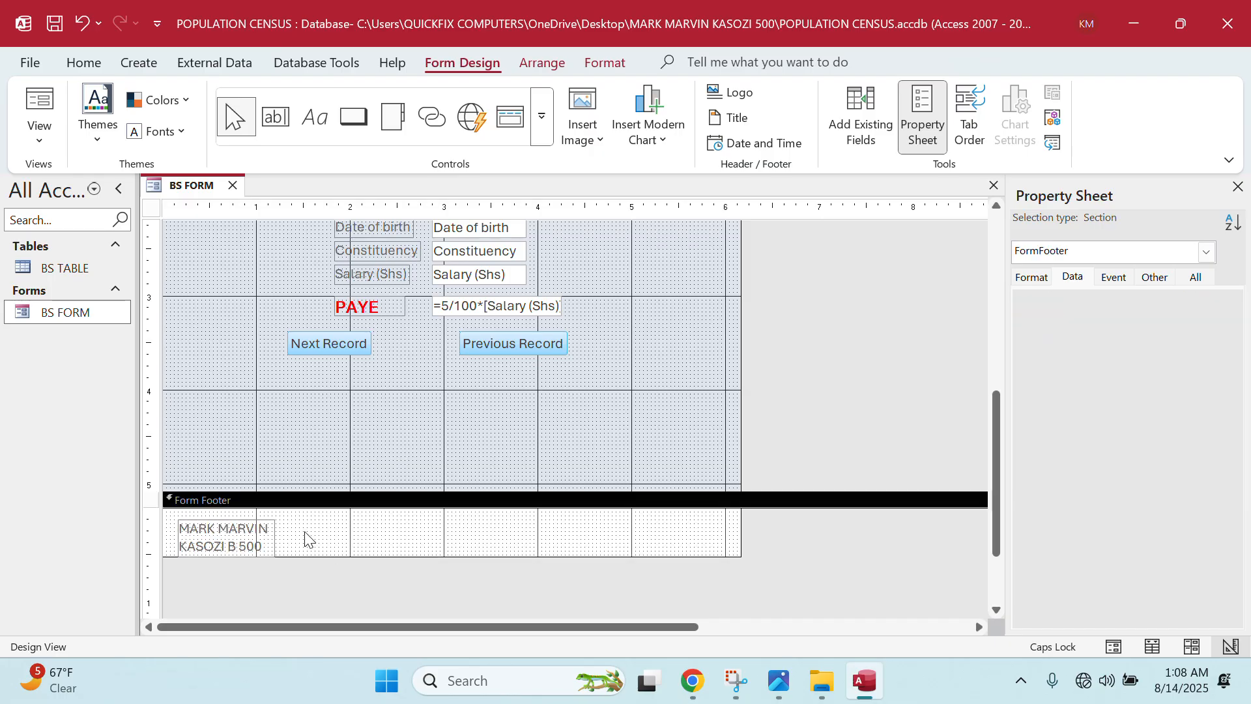
{"action": "left_click", "coordinate": [272, 541]}
{"action": "left_click_drag", "start_coordinate": [275, 539], "coordinate": [390, 538]}
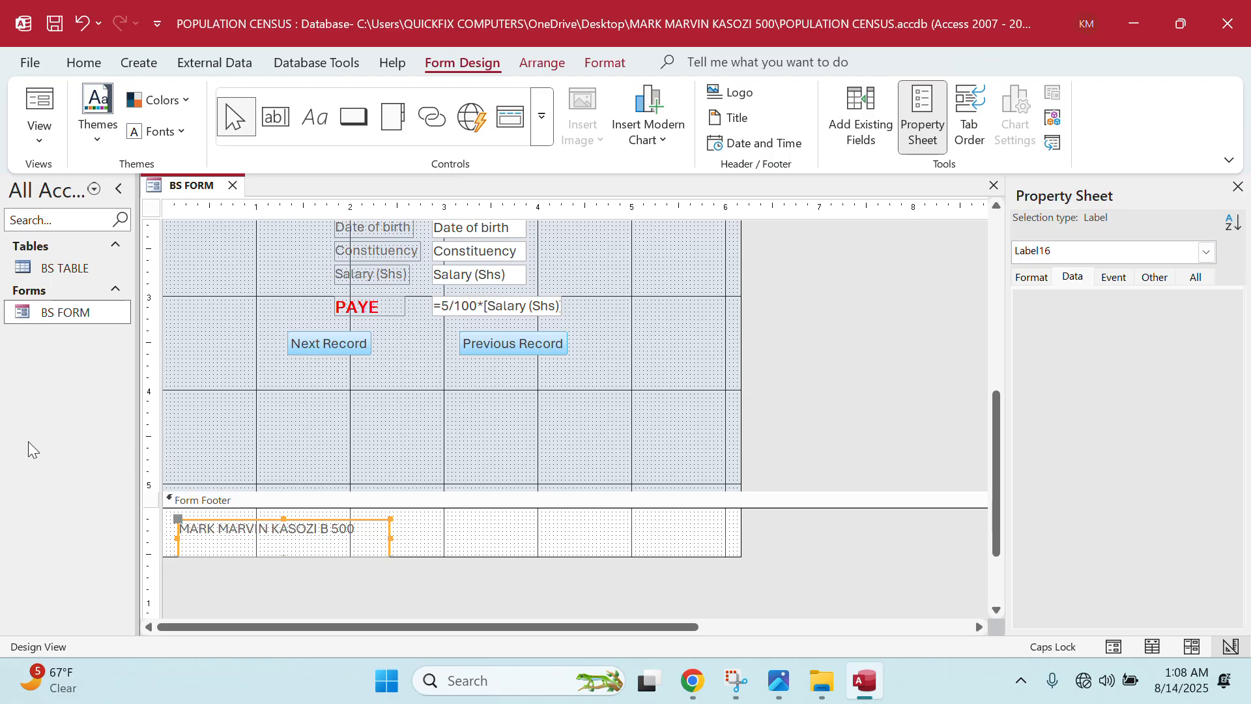
- Check the new footer in Form View, then close BS FORM
{"action": "double_click", "coordinate": [61, 313]}
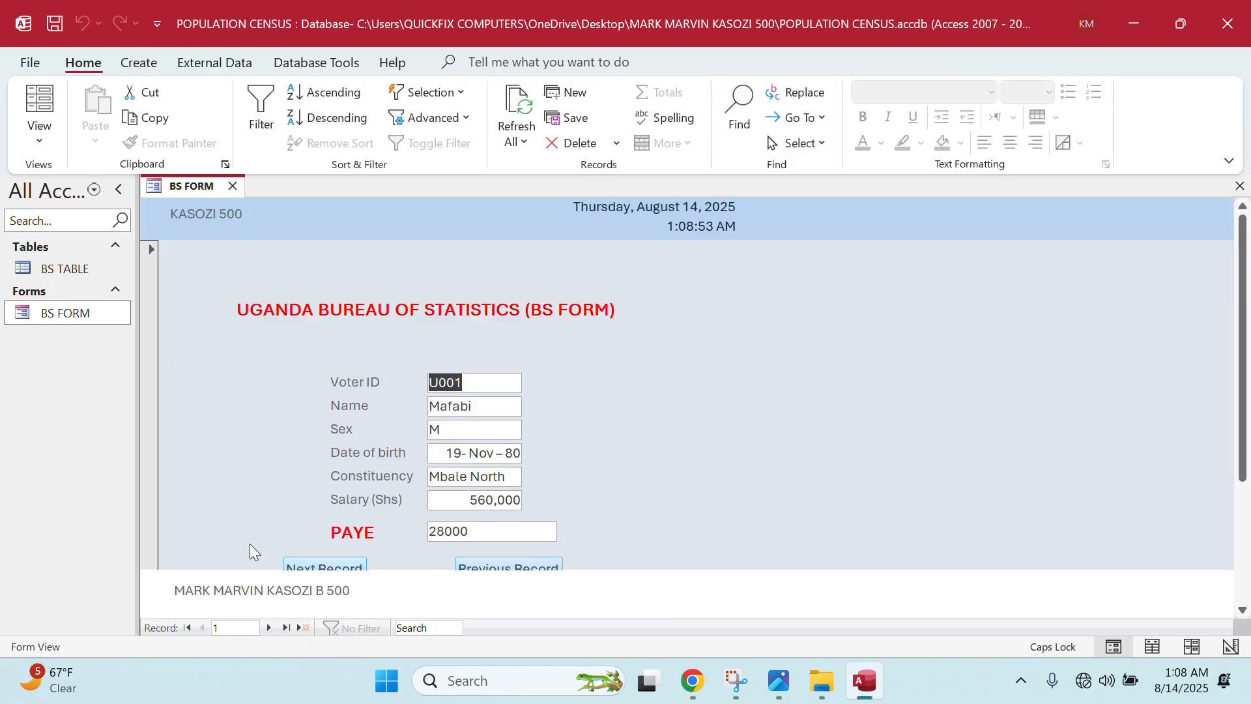
{"action": "scroll", "coordinate": [286, 531], "scroll_direction": "down", "scroll_amount": 2}
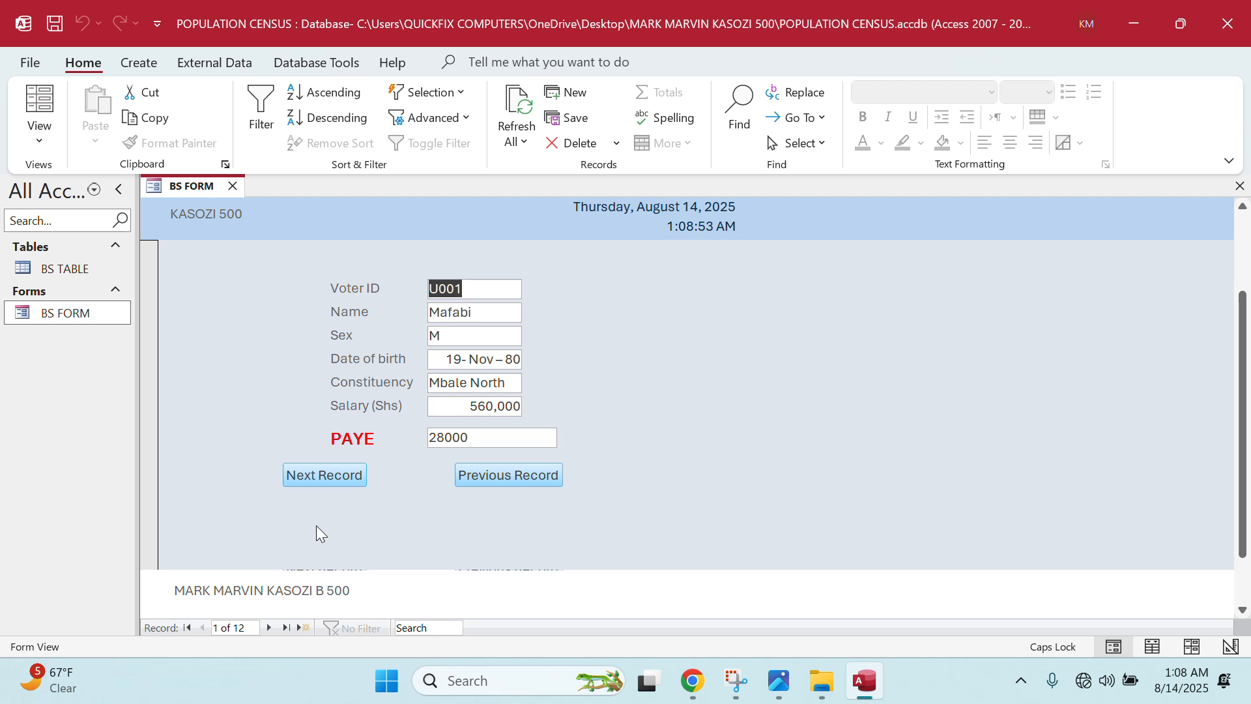
{"action": "scroll", "coordinate": [317, 533], "scroll_direction": "up", "scroll_amount": 2}
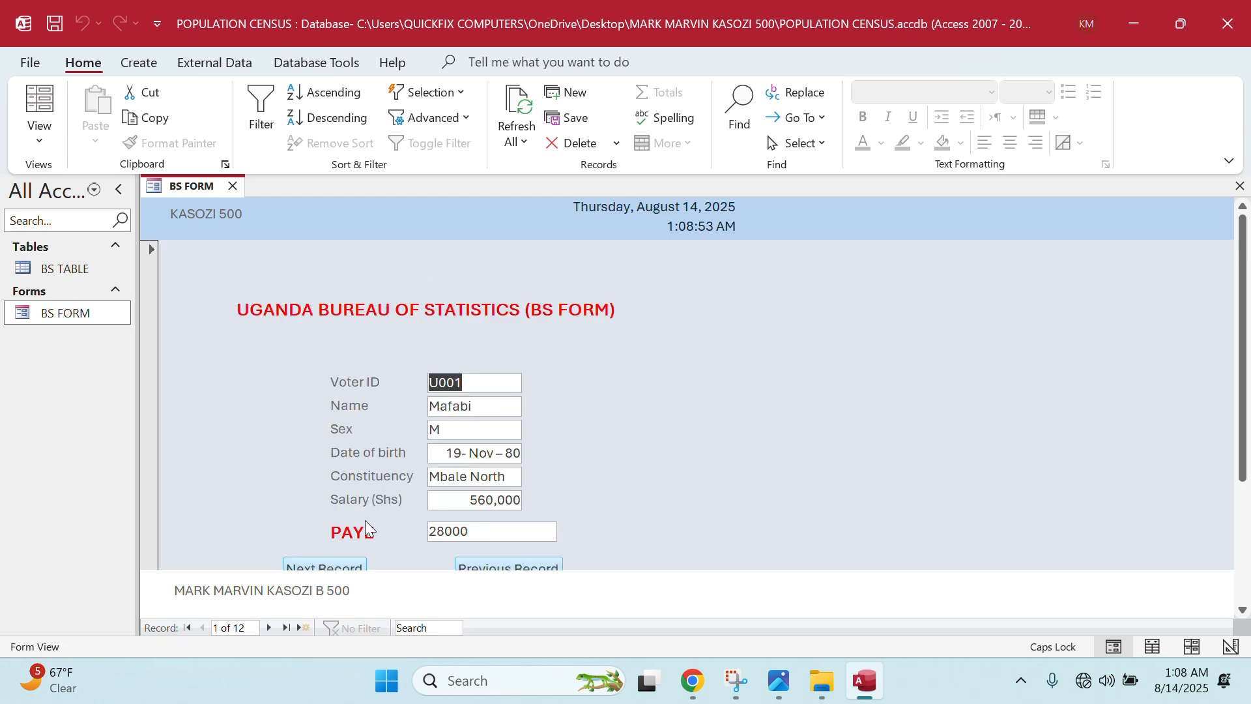
{"action": "scroll", "coordinate": [382, 525], "scroll_direction": "down", "scroll_amount": 3}
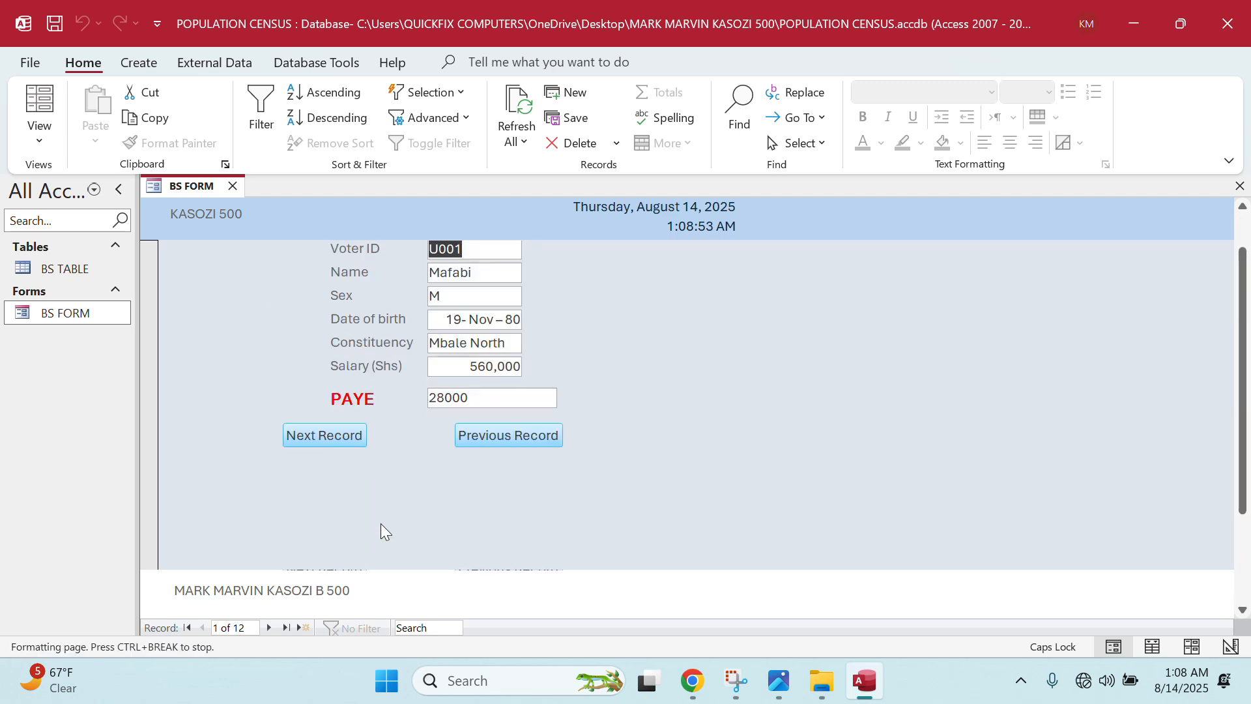
{"action": "scroll", "coordinate": [382, 525], "scroll_direction": "up", "scroll_amount": 3}
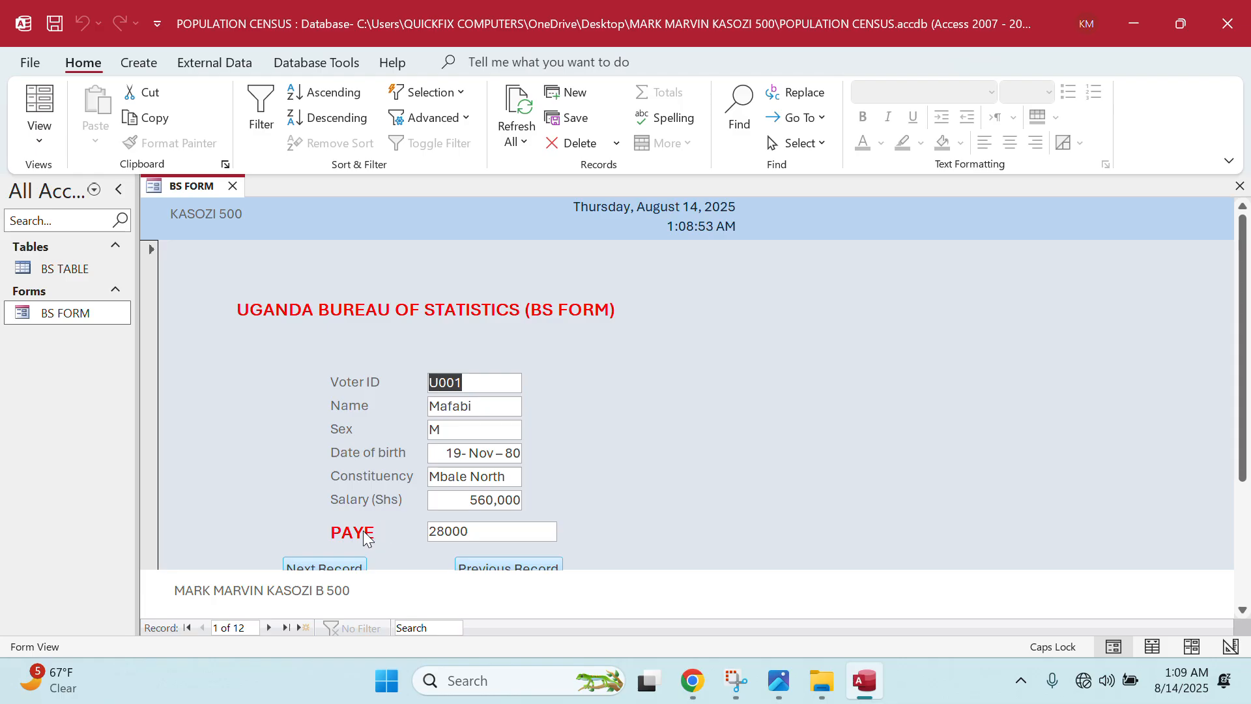
{"action": "left_click", "coordinate": [232, 186]}
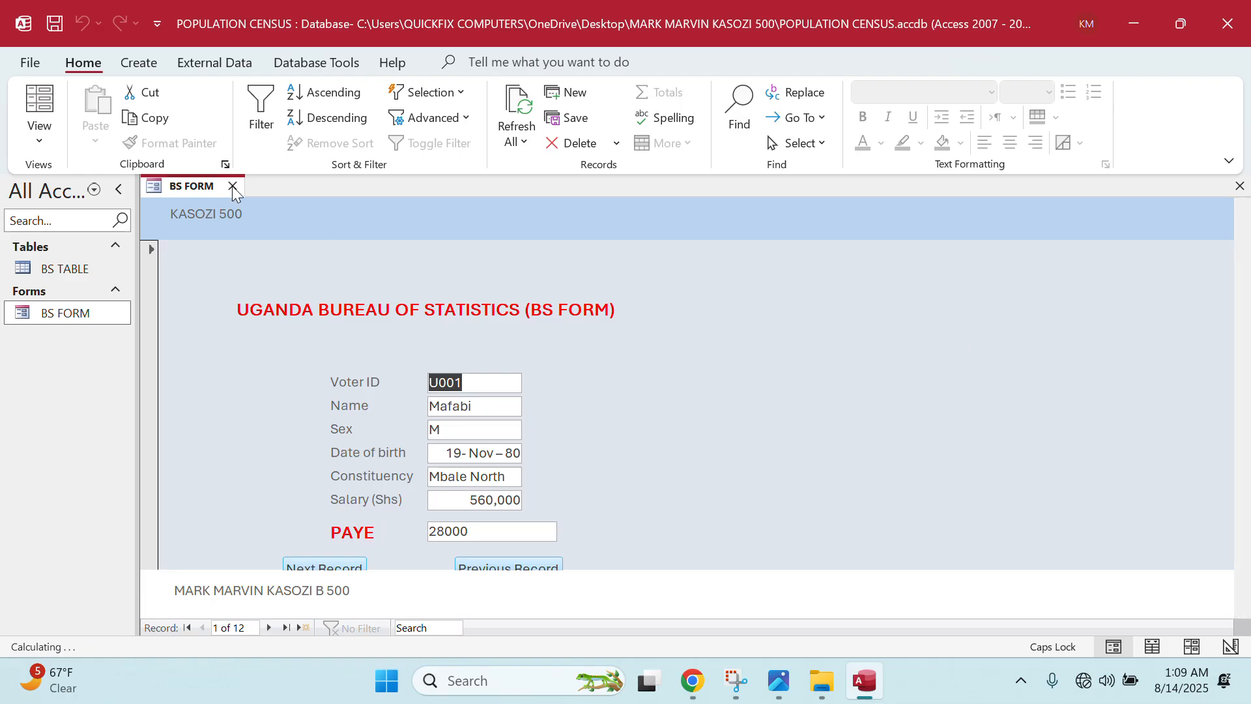
{"action": "left_click", "coordinate": [780, 680]}
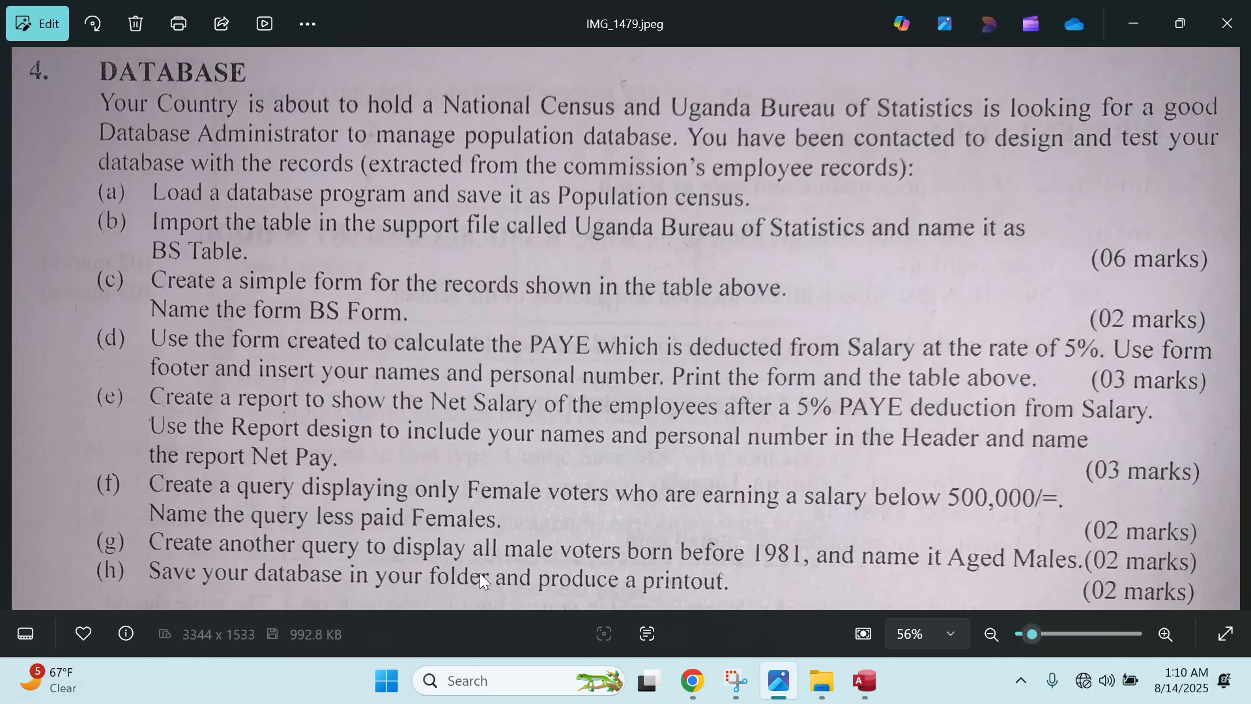
{"action": "left_click", "coordinate": [865, 681]}
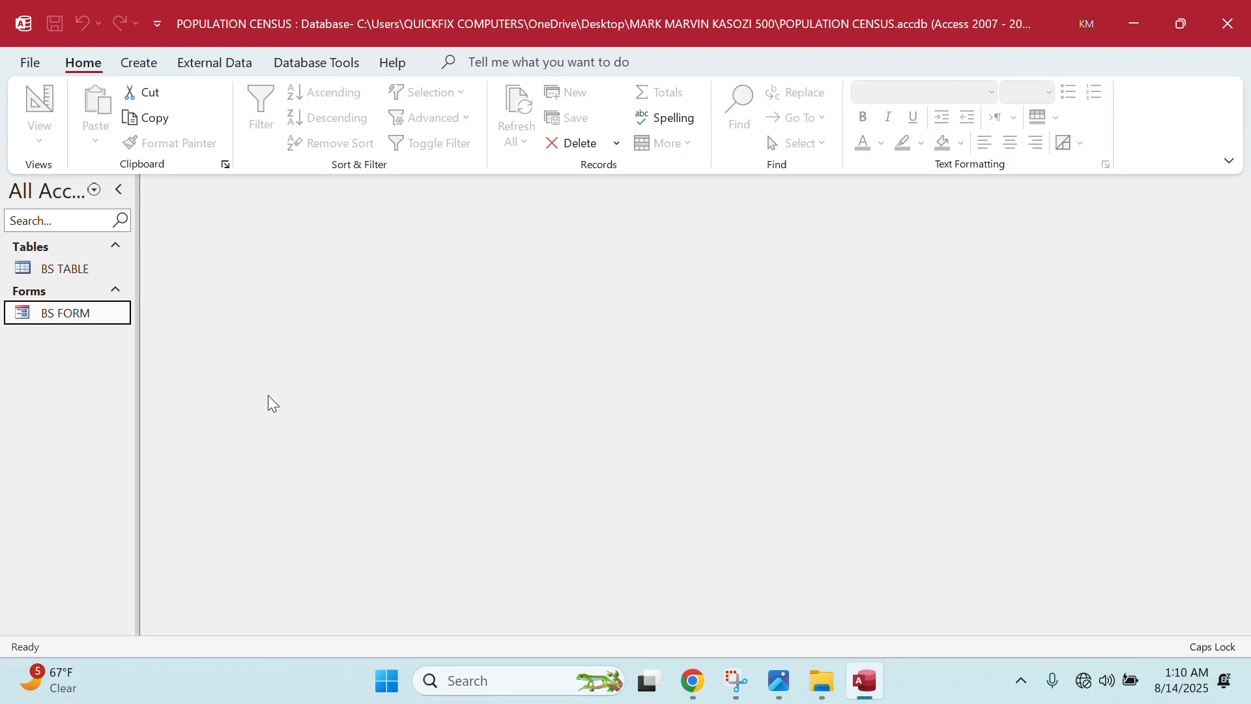
- Start a new query design with BS TABLE added
{"action": "left_click", "coordinate": [166, 68]}
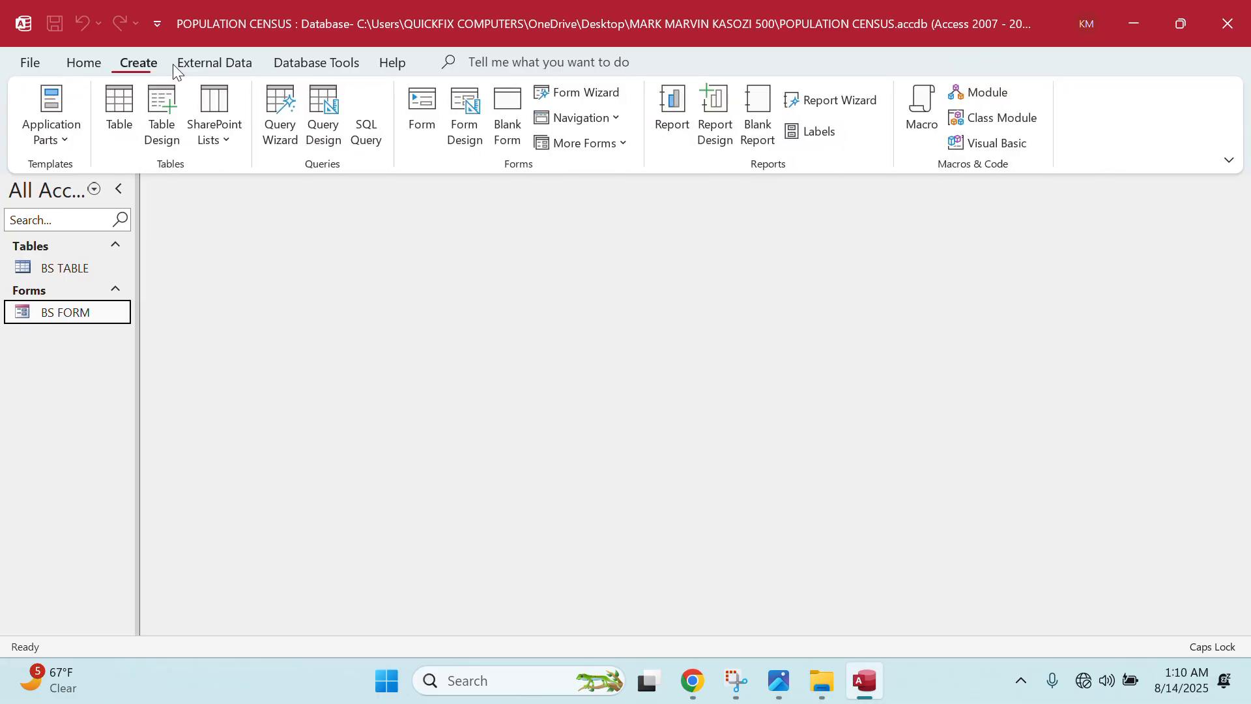
{"action": "left_click", "coordinate": [323, 127]}
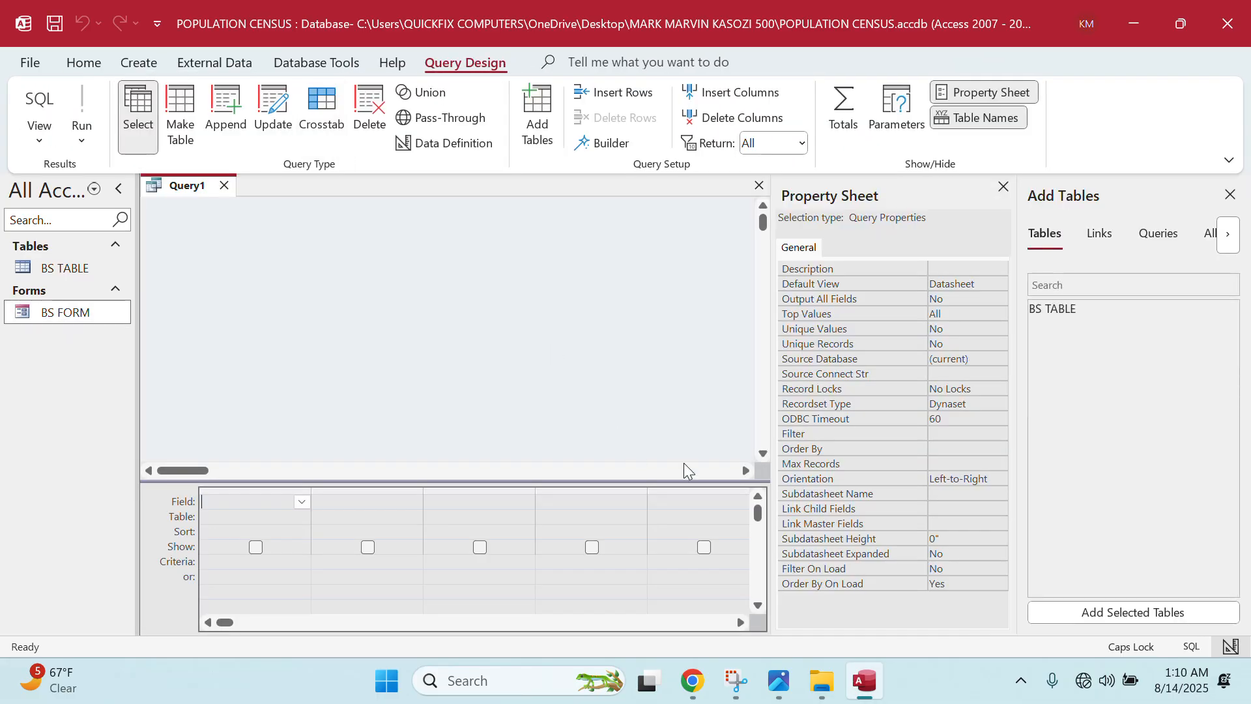
{"action": "left_click", "coordinate": [1003, 187]}
{"action": "double_click", "coordinate": [1052, 310]}
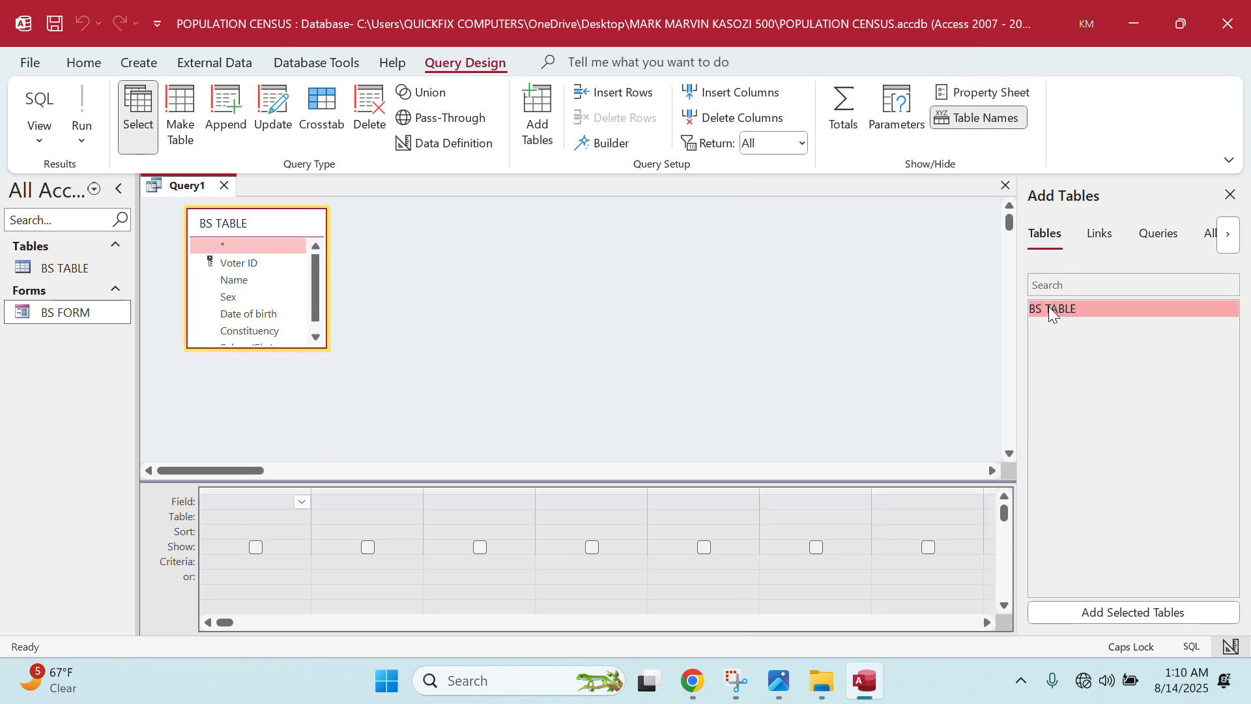
- Add Voter ID, Name, Sex, Date of birth, Constituency and Salary (Shs) to the query grid
{"action": "left_click", "coordinate": [244, 266]}
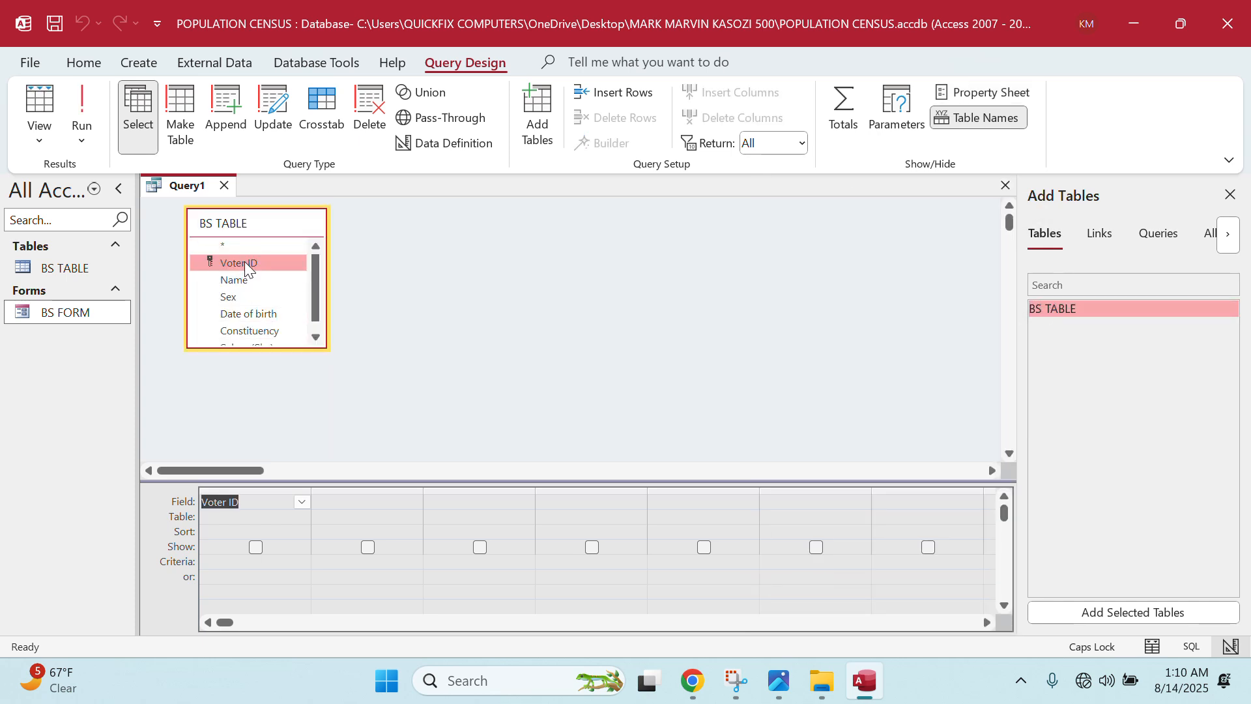
{"action": "double_click", "coordinate": [244, 262]}
{"action": "double_click", "coordinate": [239, 280]}
{"action": "double_click", "coordinate": [237, 296]}
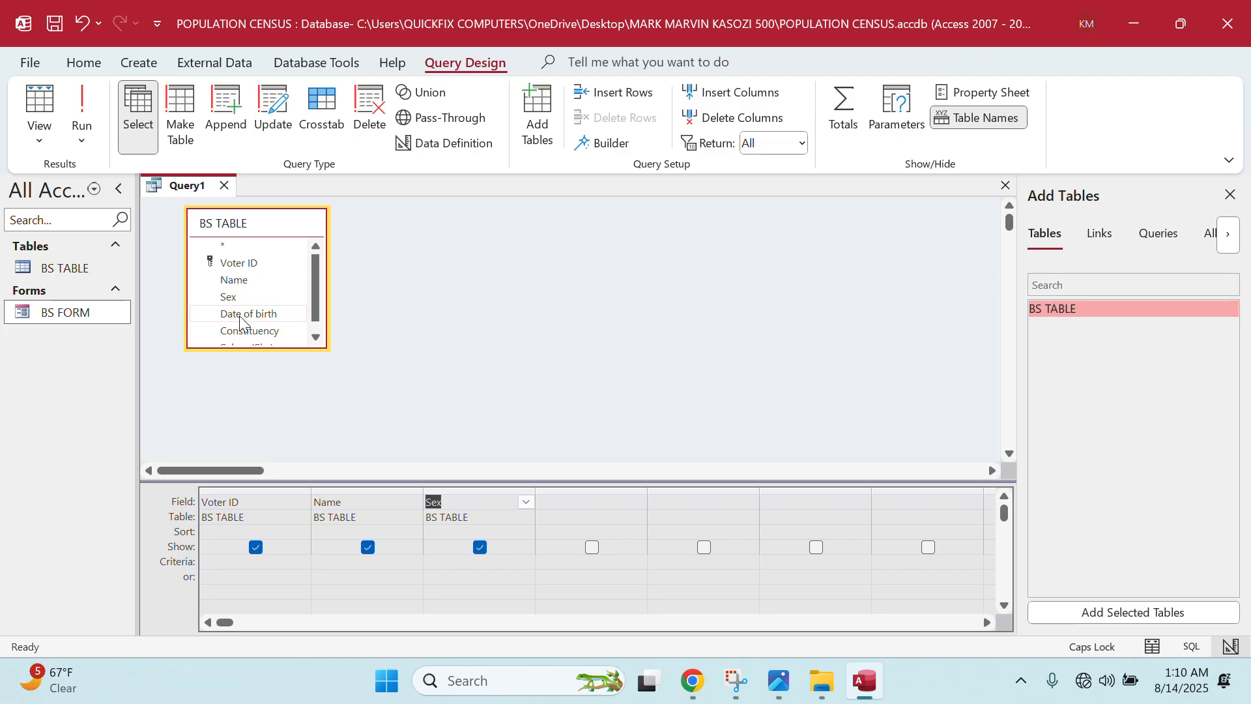
{"action": "double_click", "coordinate": [239, 316]}
{"action": "double_click", "coordinate": [256, 332]}
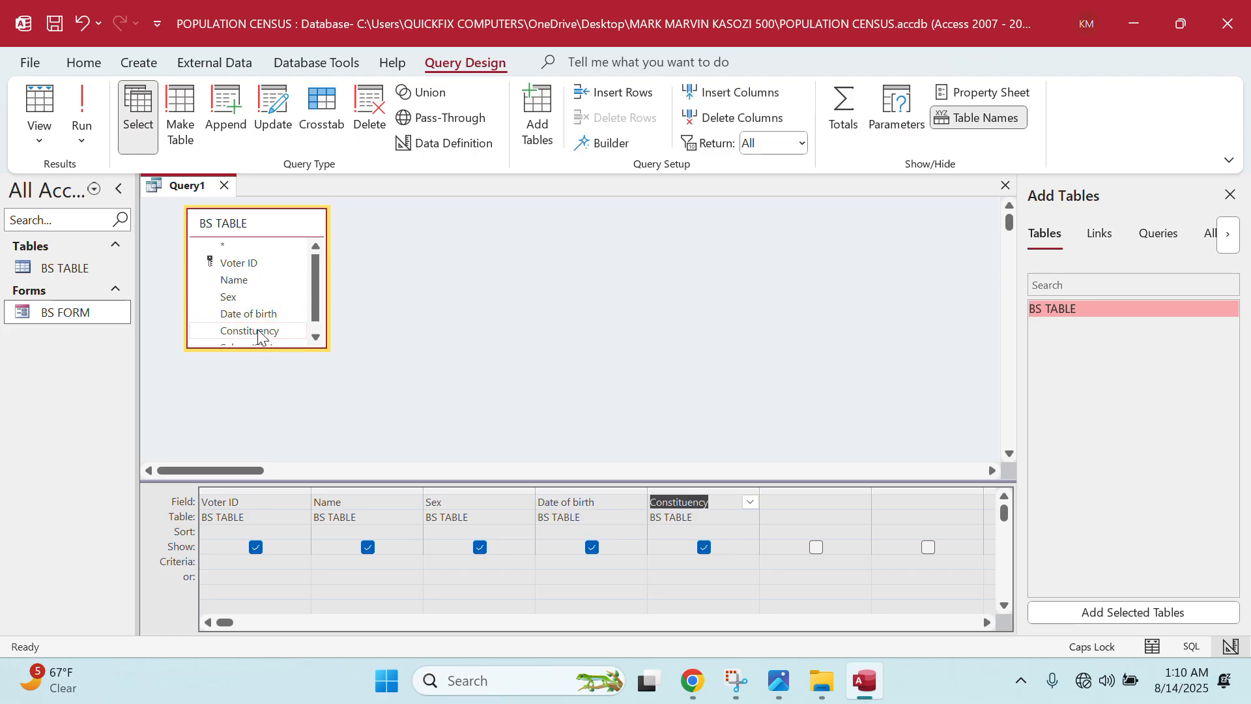
{"action": "scroll", "coordinate": [258, 320], "scroll_direction": "down", "scroll_amount": 1}
{"action": "double_click", "coordinate": [253, 337]}
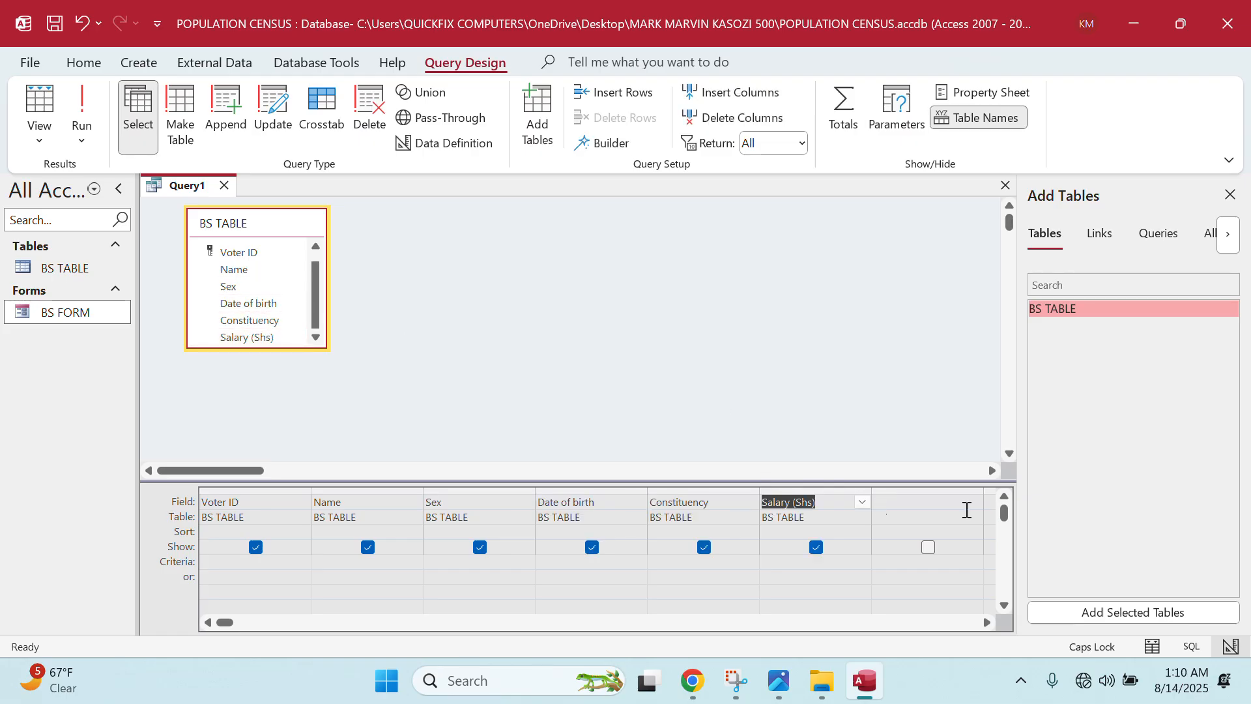
- Begin a PAYE: calculated field in the seventh column
{"action": "left_click", "coordinate": [1232, 194]}
{"action": "left_click", "coordinate": [910, 505]}
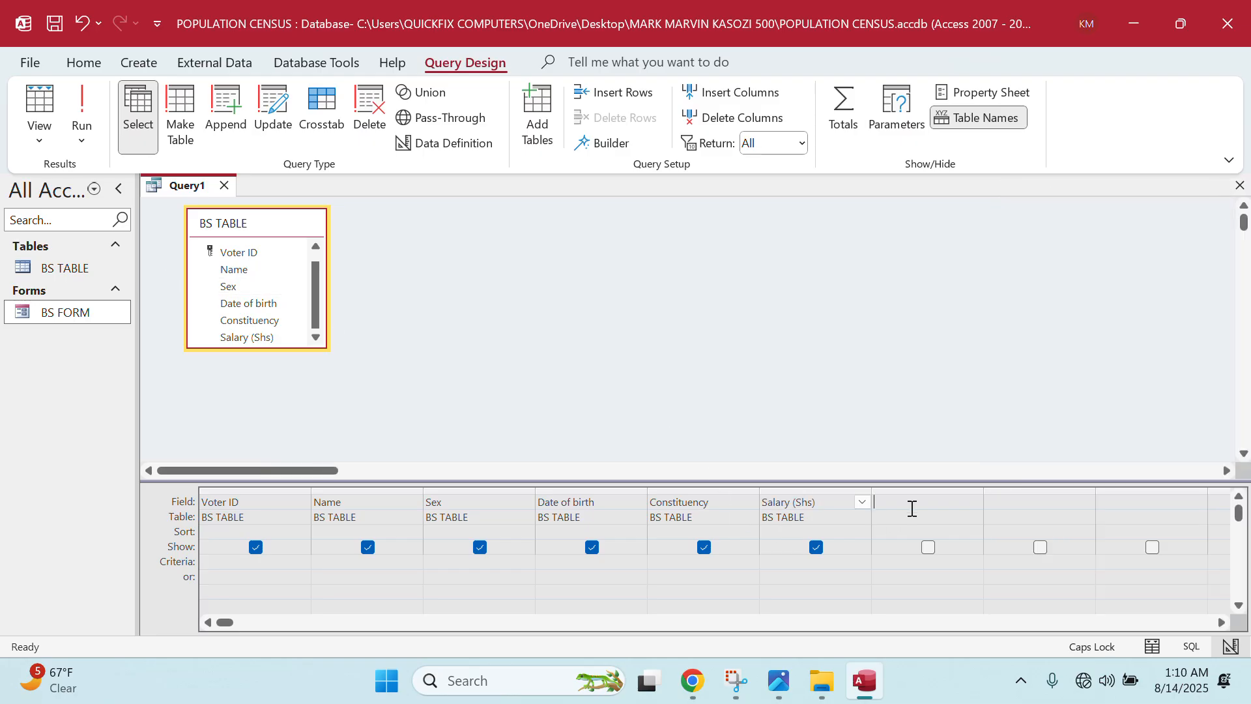
{"action": "type", "text": "PAYE:"}
{"action": "right_click", "coordinate": [969, 502]}
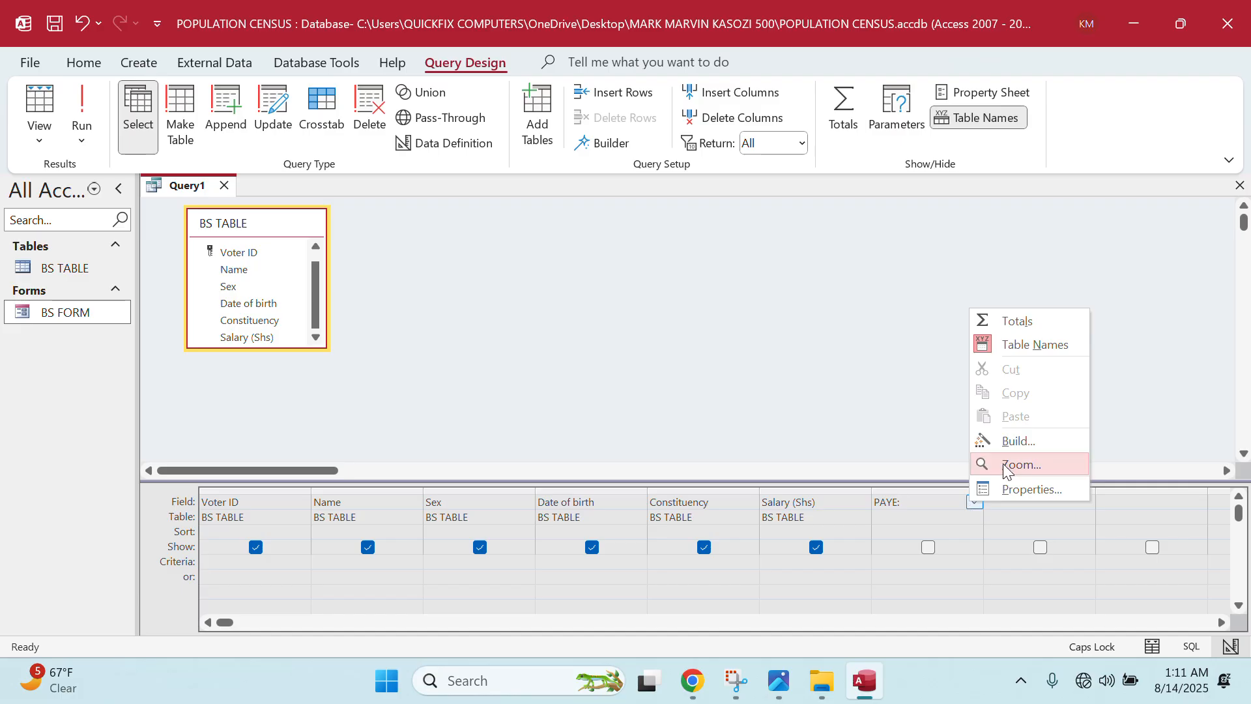
- Build the PAYE field as 5/100*[BS TABLE]![Salary (Shs)] in Expression Builder
{"action": "left_click", "coordinate": [1008, 440]}
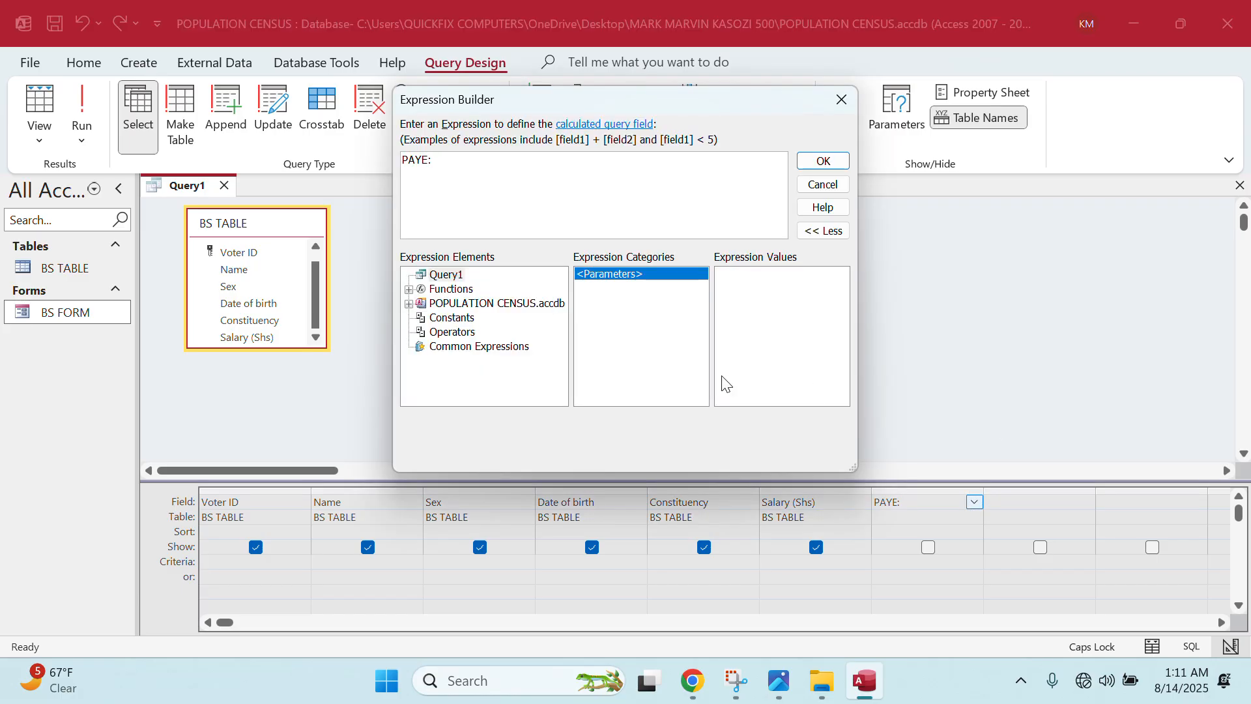
{"action": "type", "text": "5/100*"}
{"action": "double_click", "coordinate": [497, 306]}
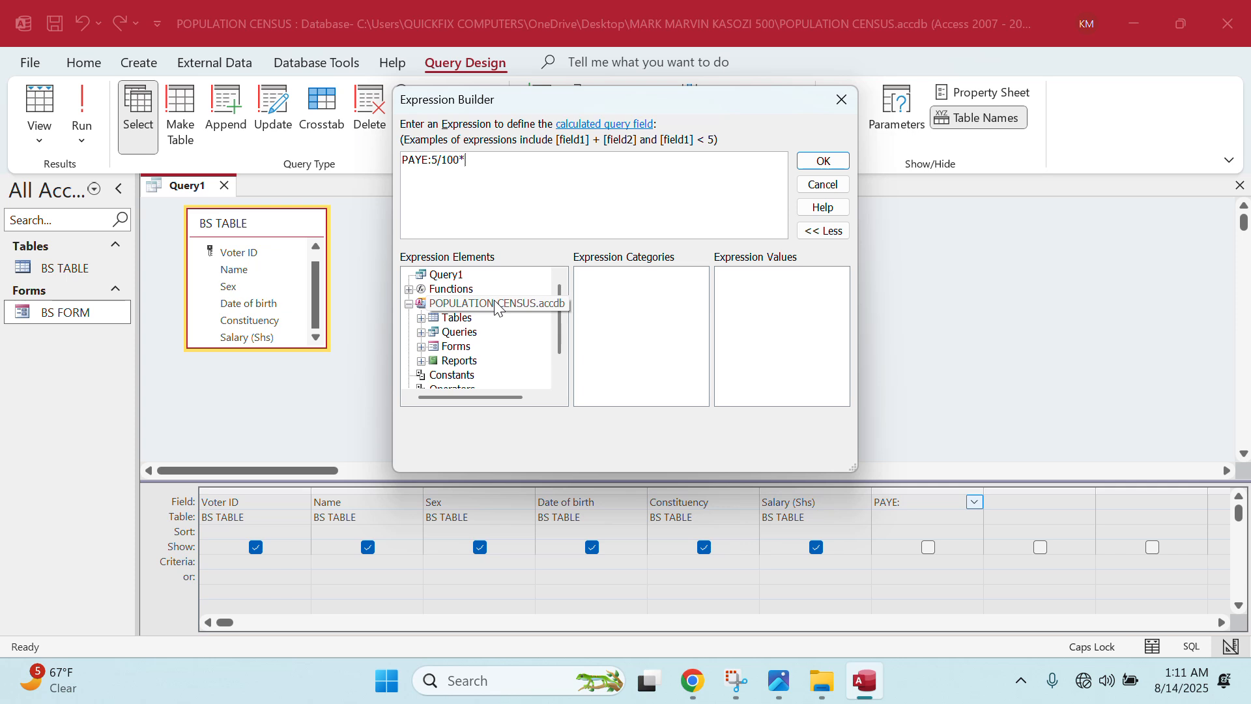
{"action": "double_click", "coordinate": [464, 321]}
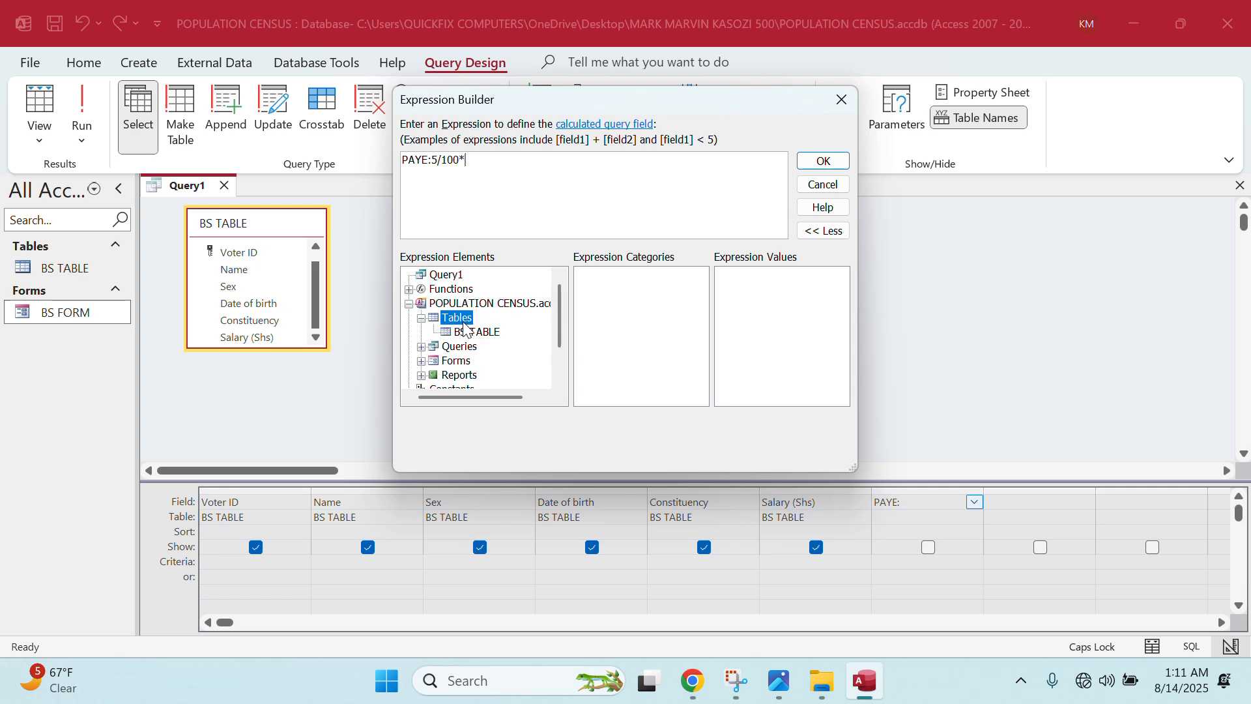
{"action": "left_click", "coordinate": [489, 333]}
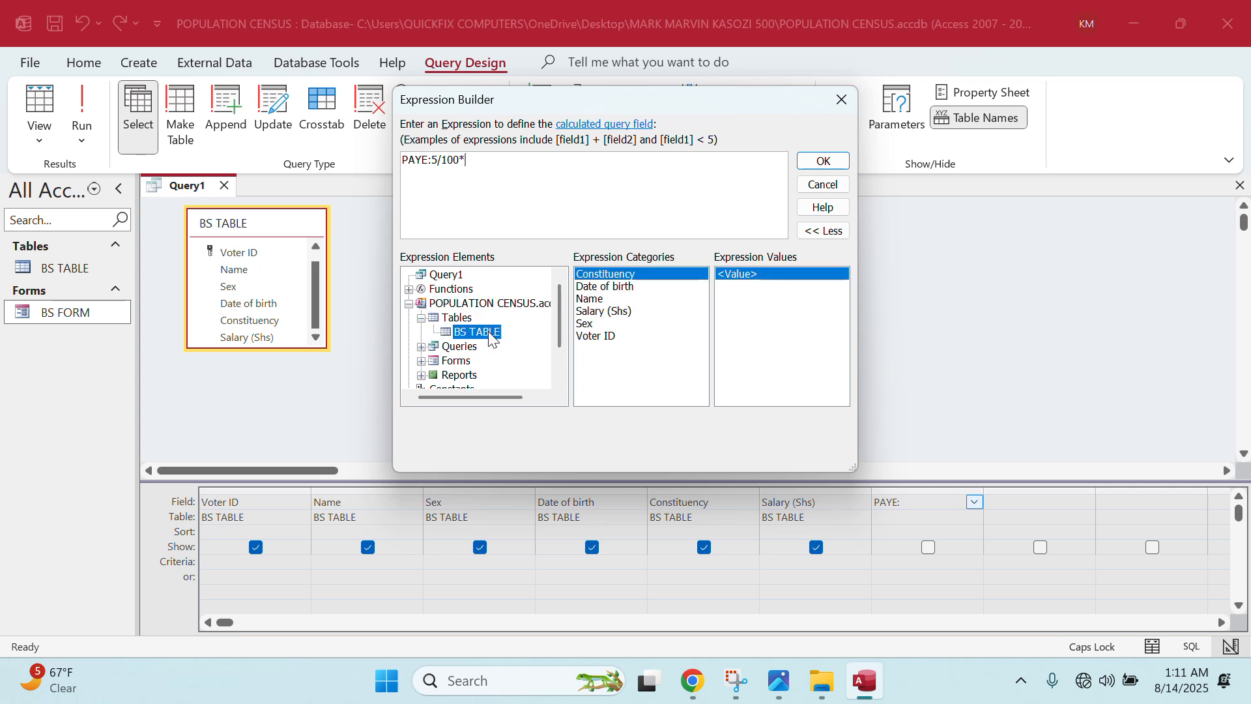
{"action": "double_click", "coordinate": [580, 311]}
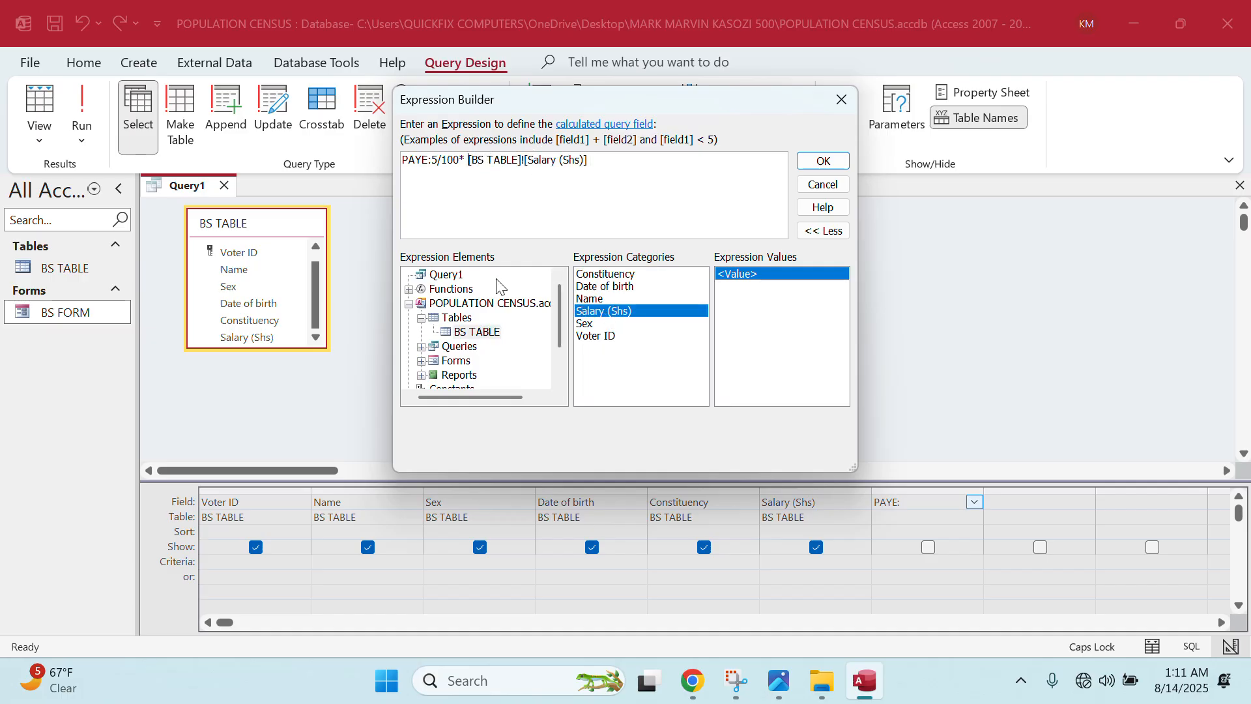
{"action": "key", "text": "BackSpace"}
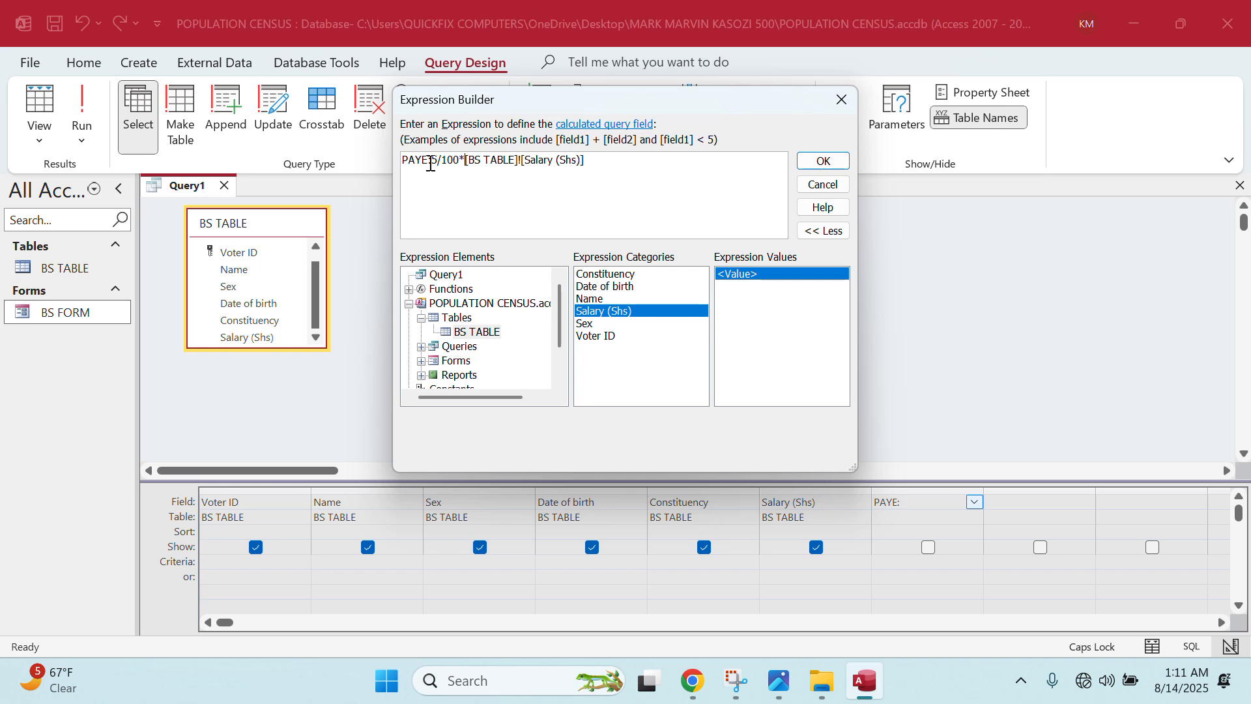
{"action": "left_click", "coordinate": [816, 161]}
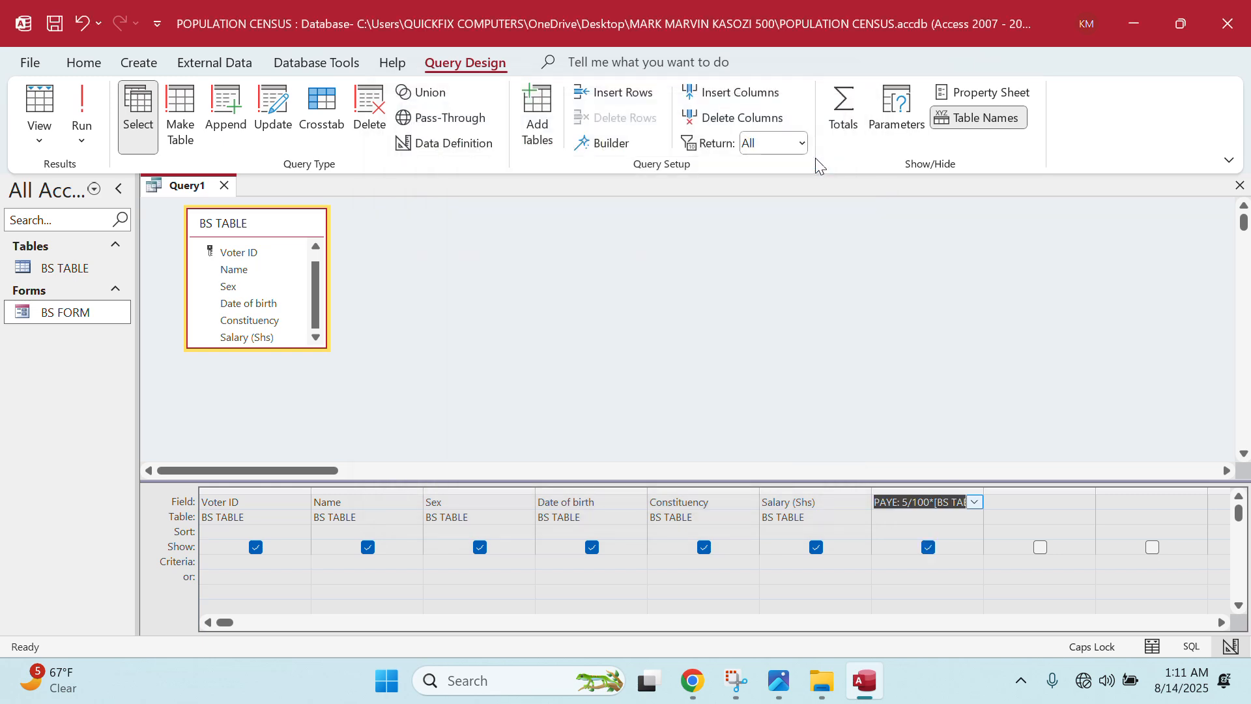
- Run Query1 to compute PAYE for all 12 voters, then view the exam question image
{"action": "left_click", "coordinate": [92, 99]}
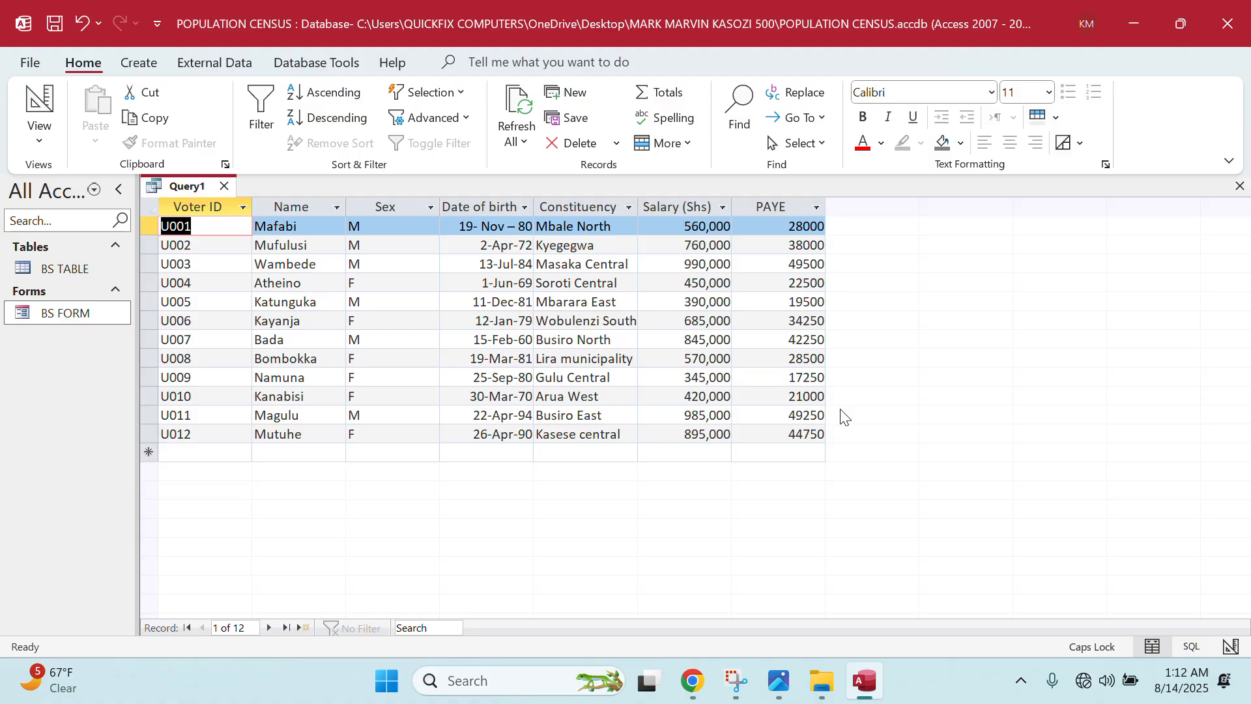
{"action": "left_click", "coordinate": [779, 680]}
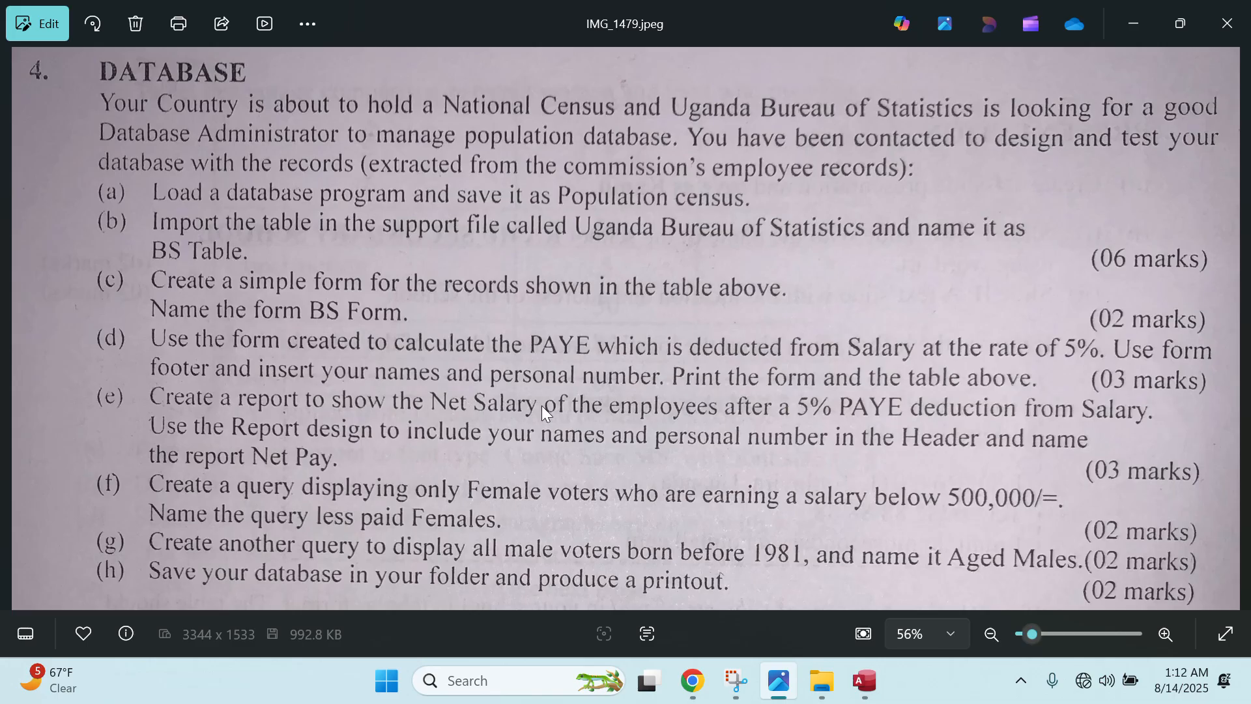
- Return to Access to see Query1's PAYE results, from 17250 to 49500
{"action": "left_click", "coordinate": [864, 680]}
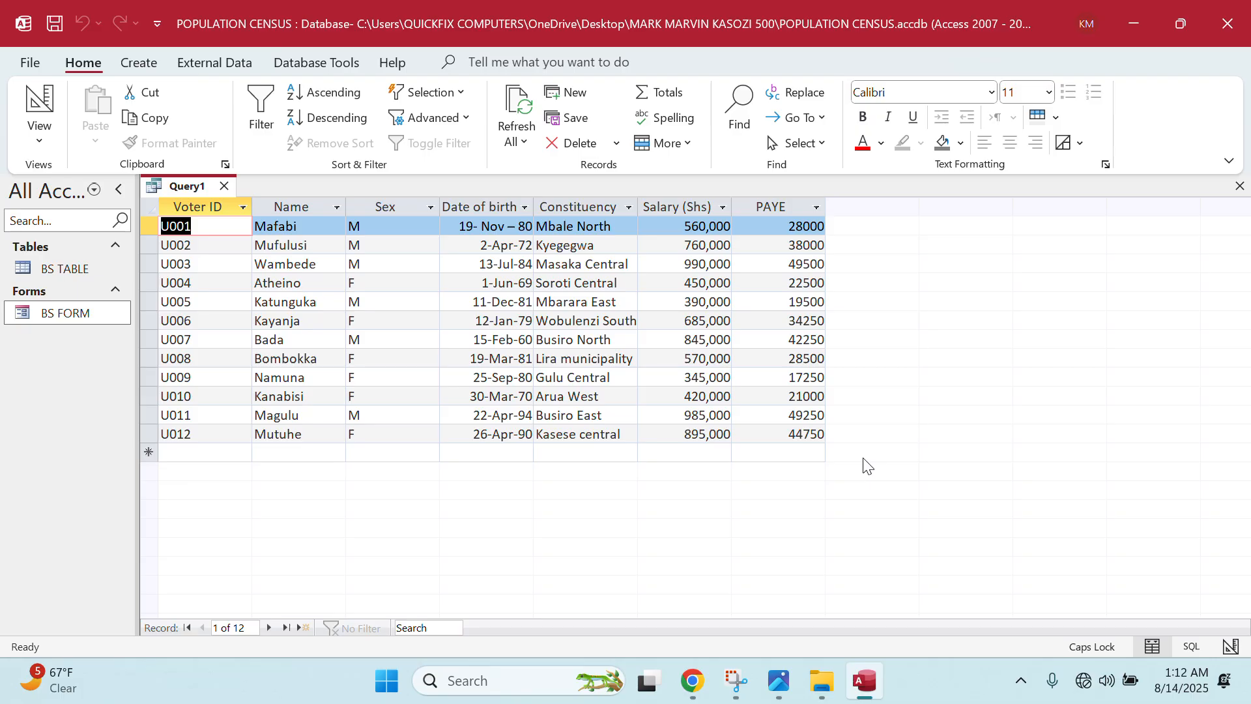
- Switch Query1 to Design View and start a new field named 'NET SALARY:'
{"action": "right_click", "coordinate": [188, 189]}
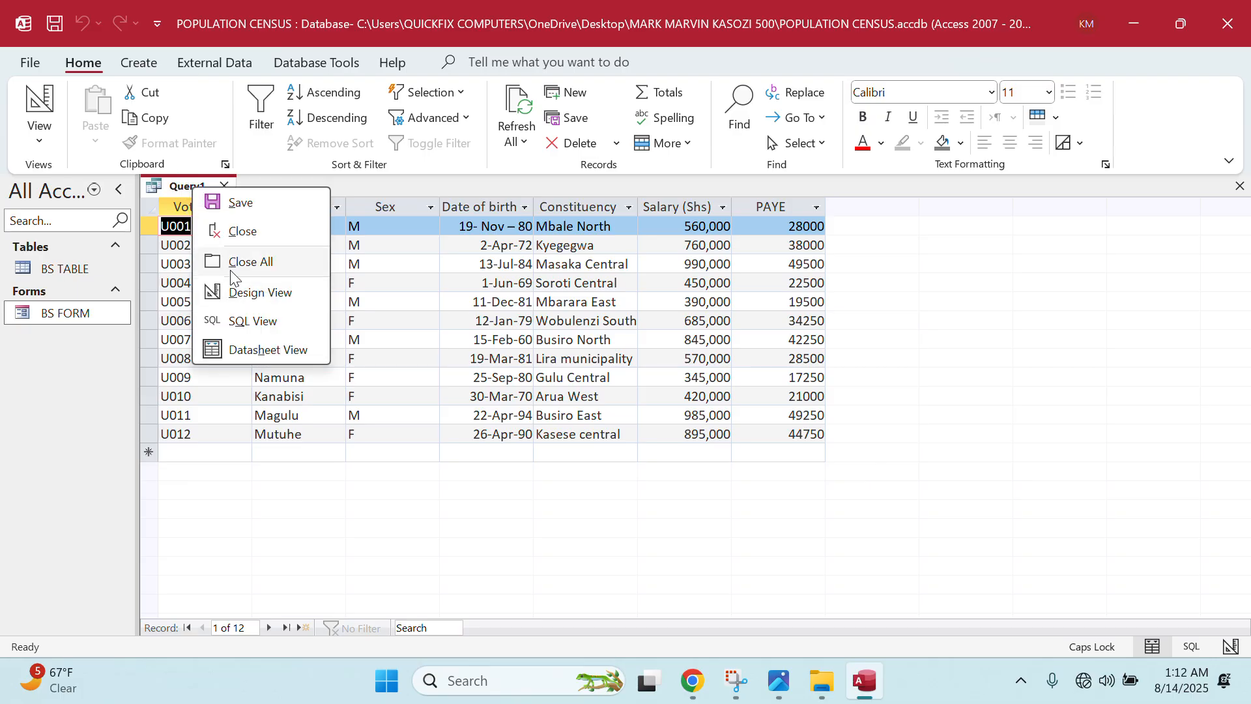
{"action": "left_click", "coordinate": [238, 295]}
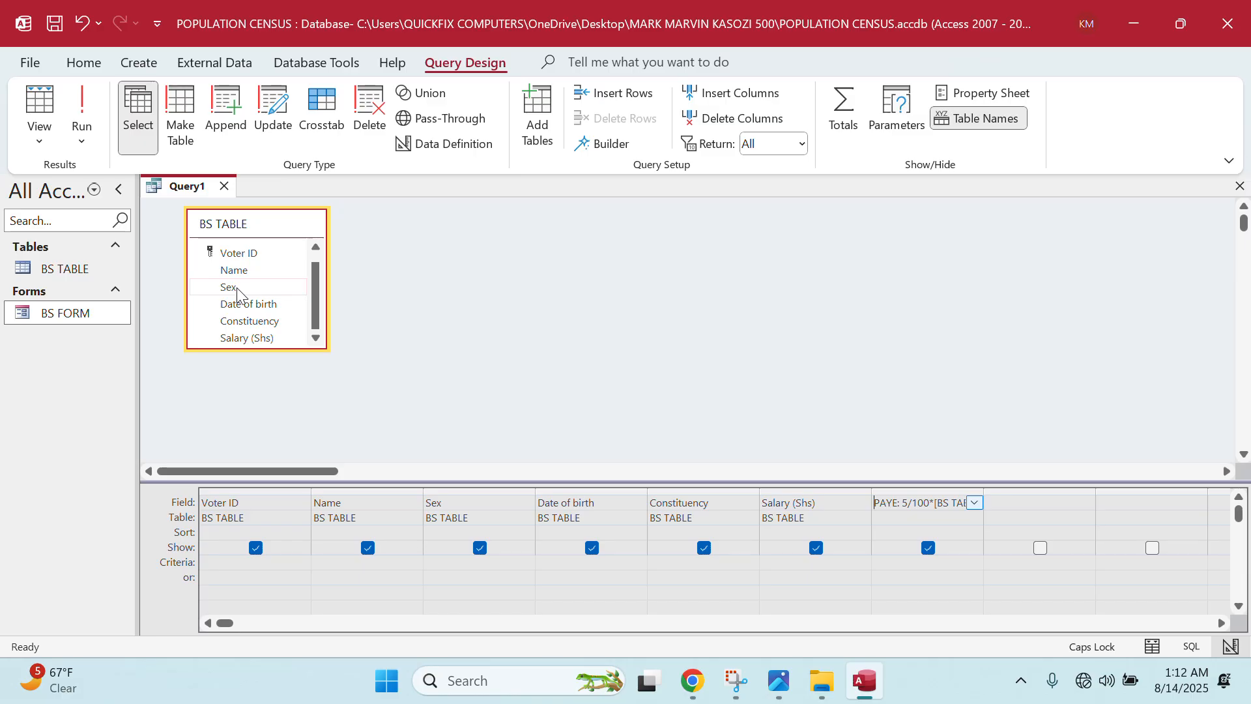
{"action": "left_click", "coordinate": [1036, 500]}
{"action": "type", "text": "NET SALARY"}
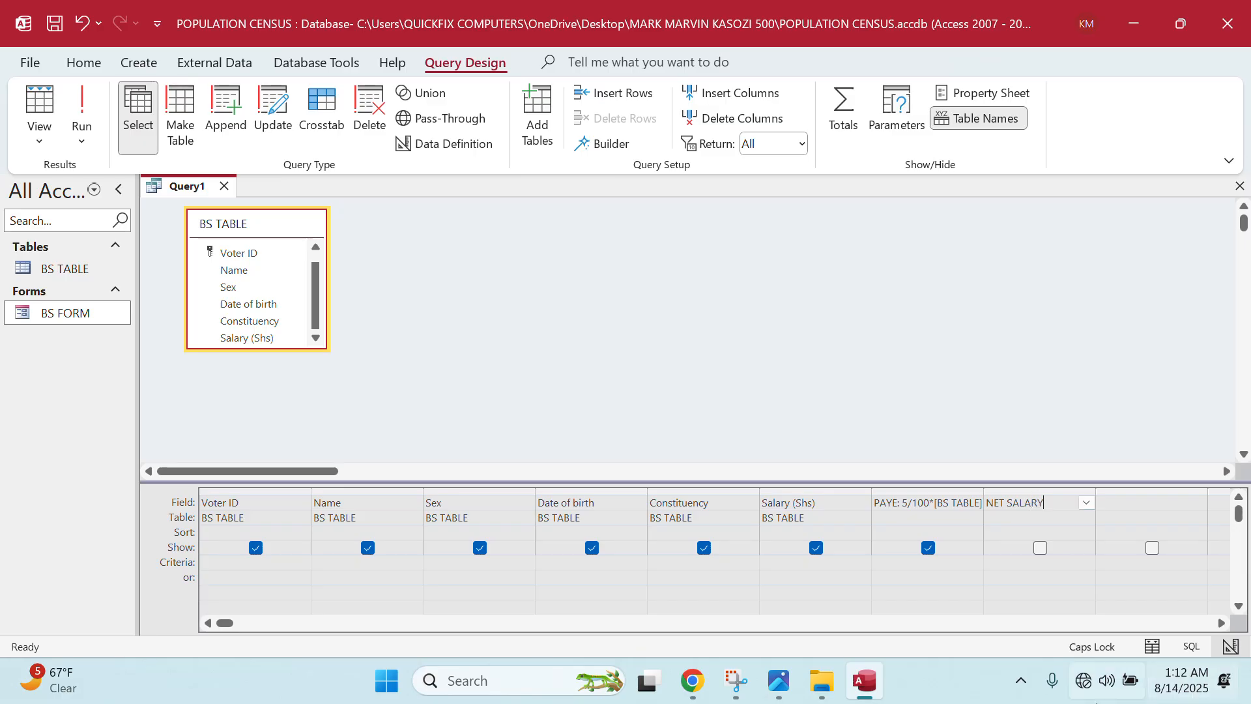
{"action": "type", "text": ":"}
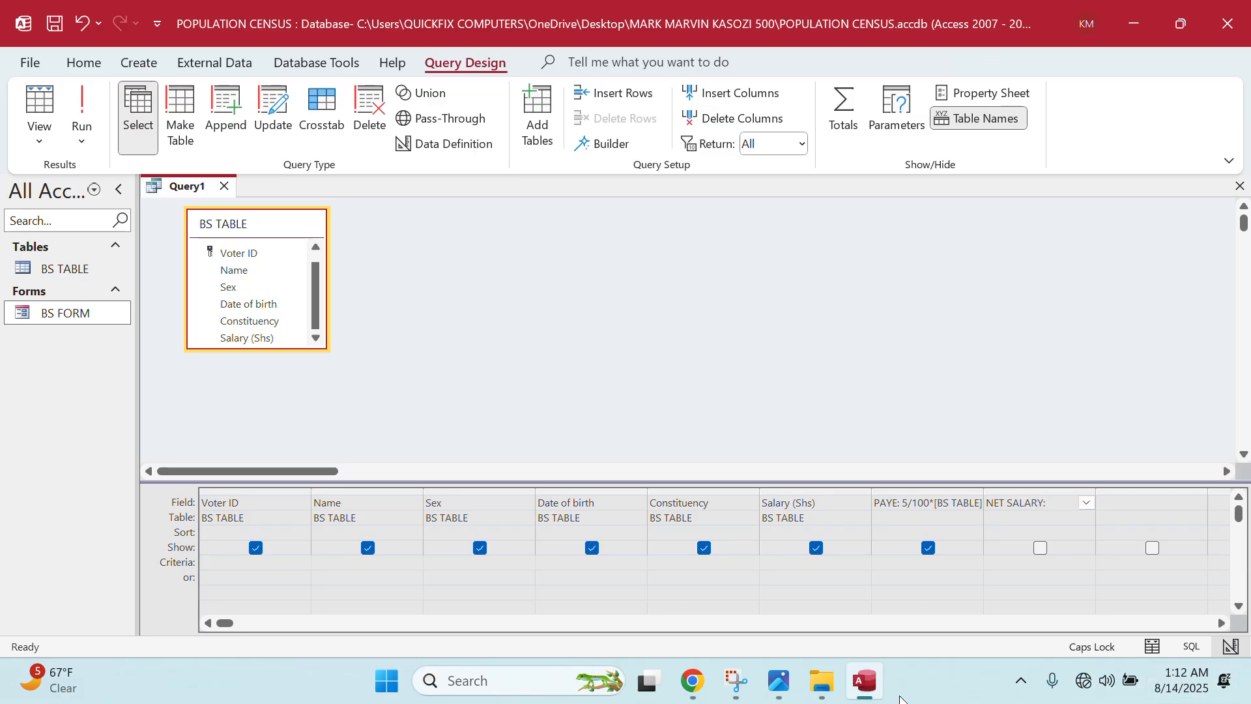
- Build the NET SALARY expression [BS TABLE]![Salary (Shs)]-PAYE in the Expression Builder
{"action": "right_click", "coordinate": [1087, 505]}
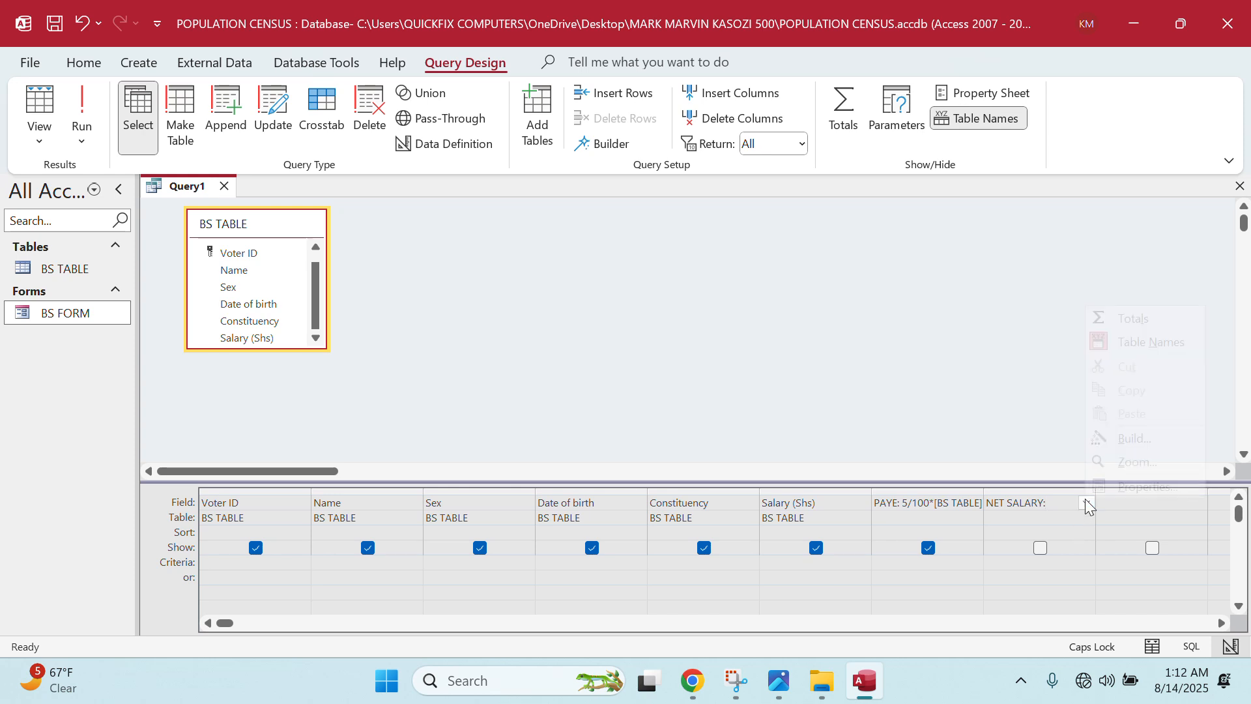
{"action": "left_click", "coordinate": [1126, 438]}
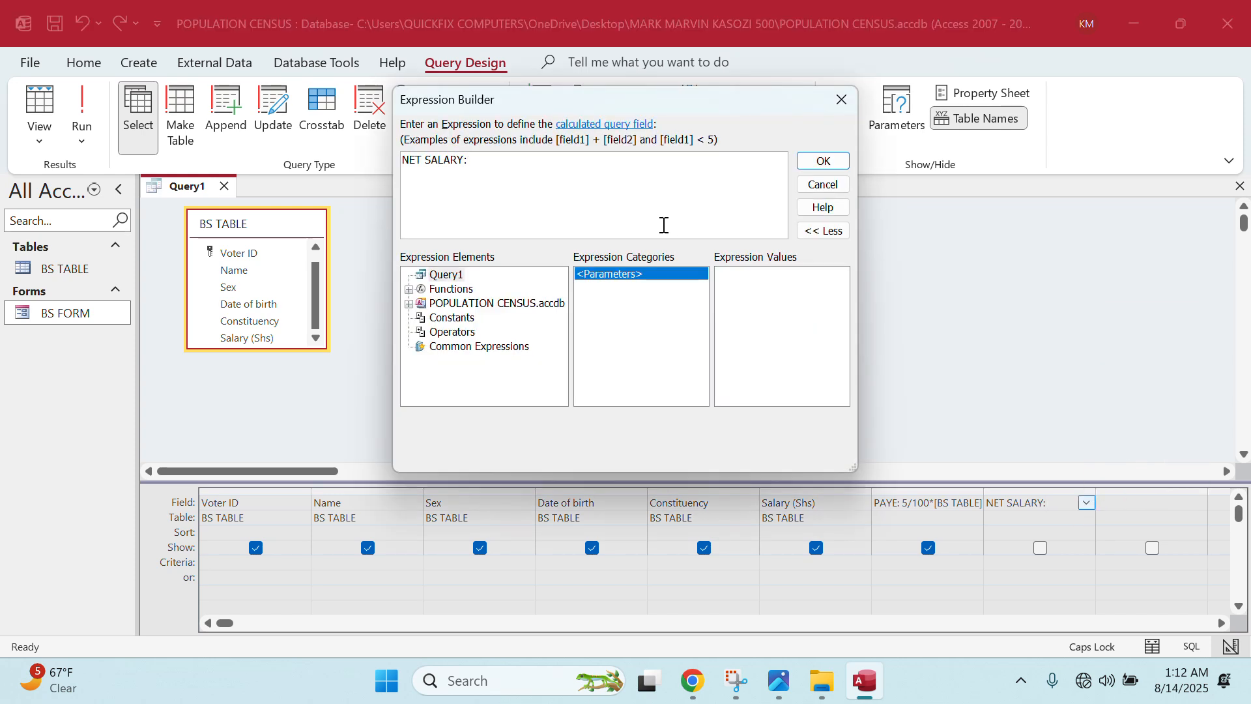
{"action": "left_click_drag", "start_coordinate": [558, 99], "coordinate": [732, 104]}
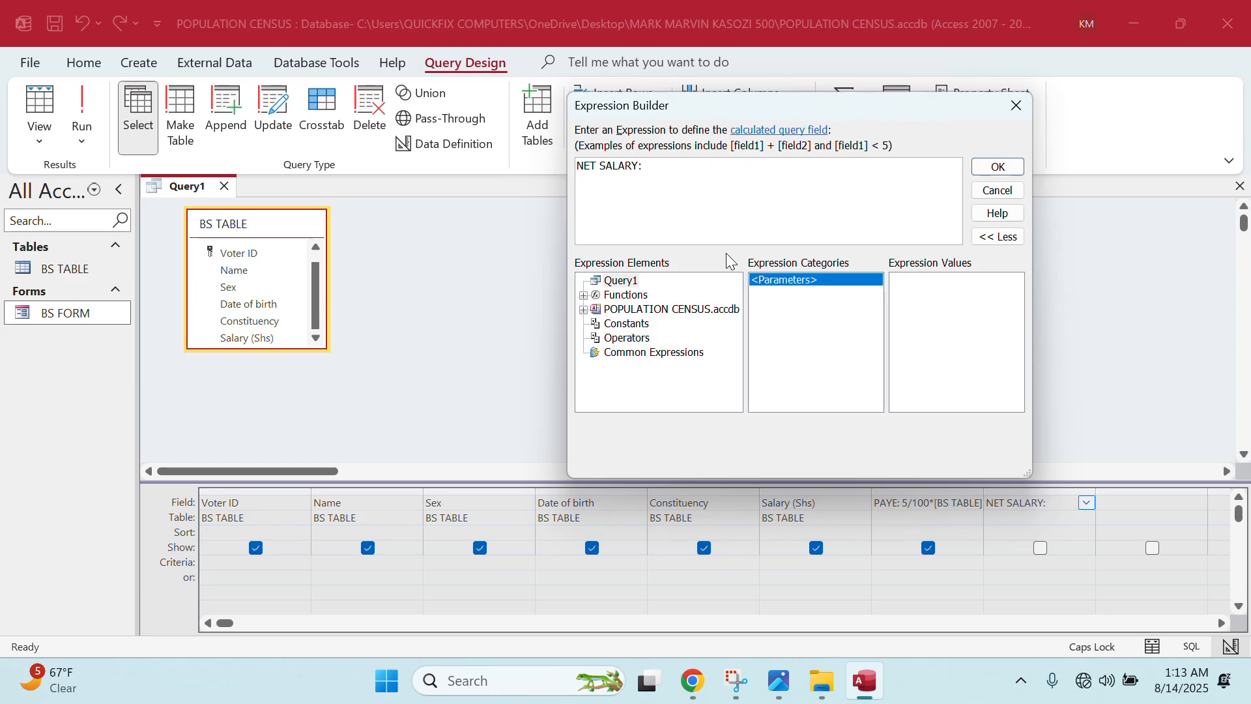
{"action": "double_click", "coordinate": [635, 309]}
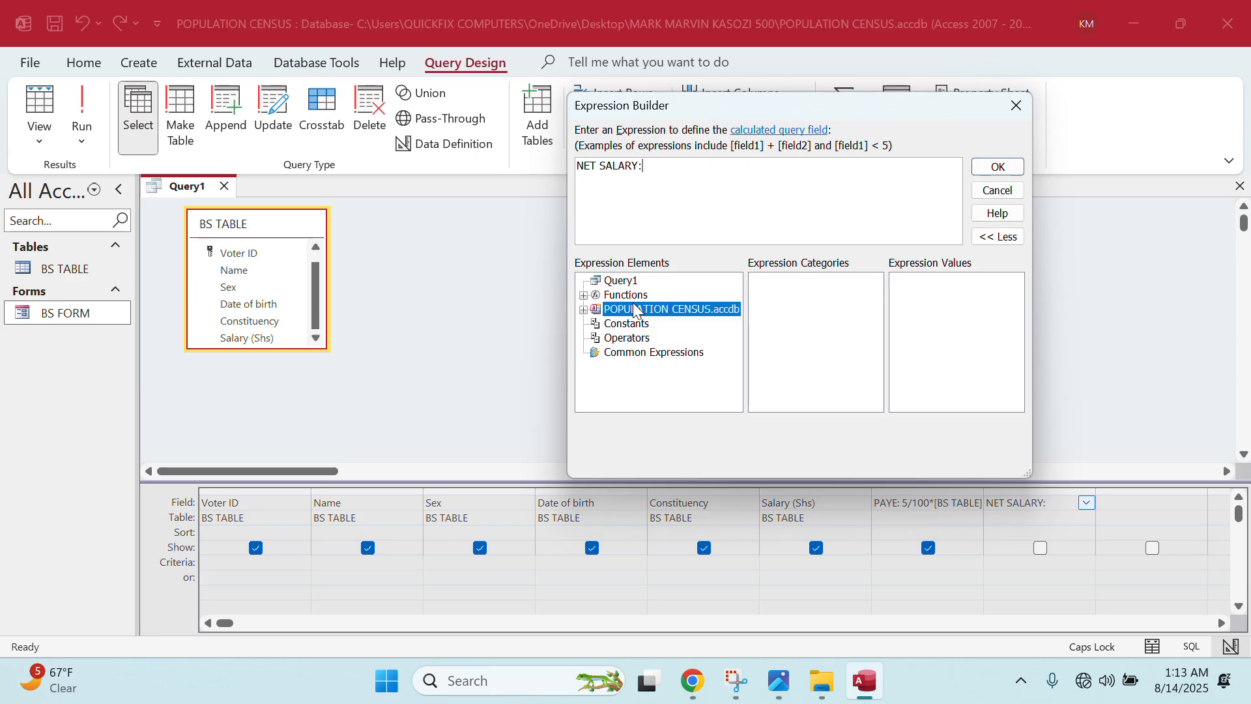
{"action": "double_click", "coordinate": [631, 324]}
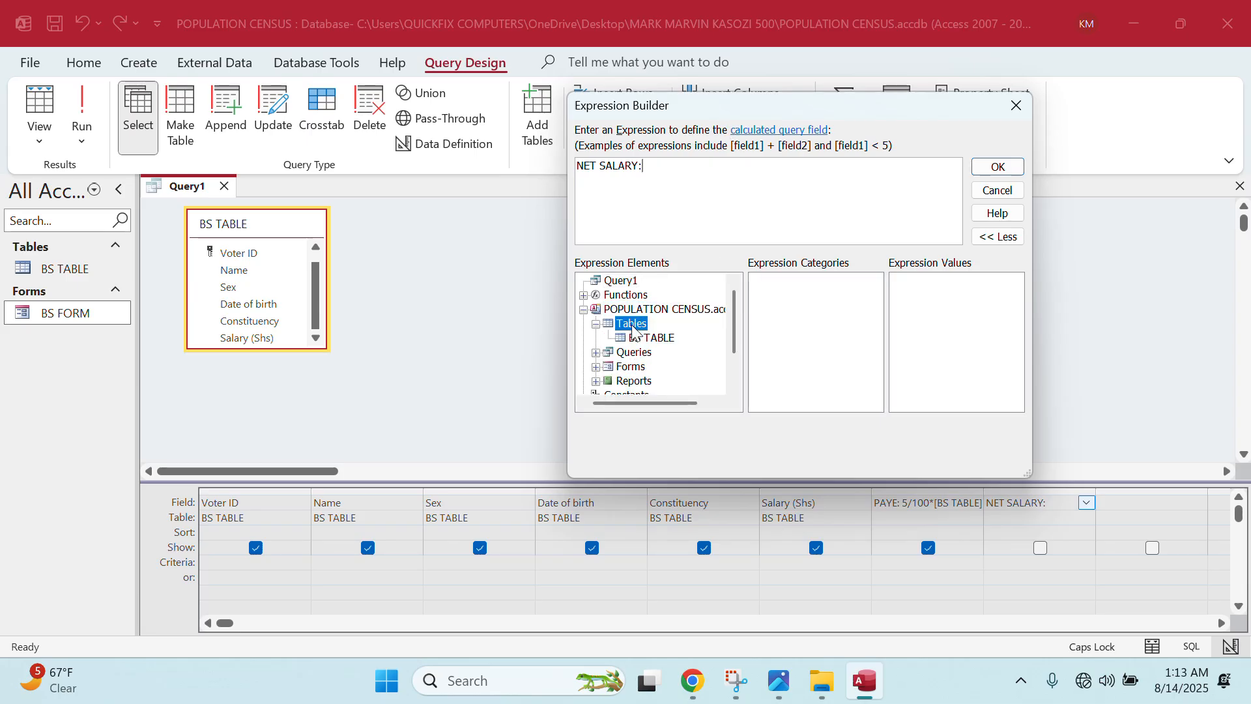
{"action": "left_click", "coordinate": [649, 338]}
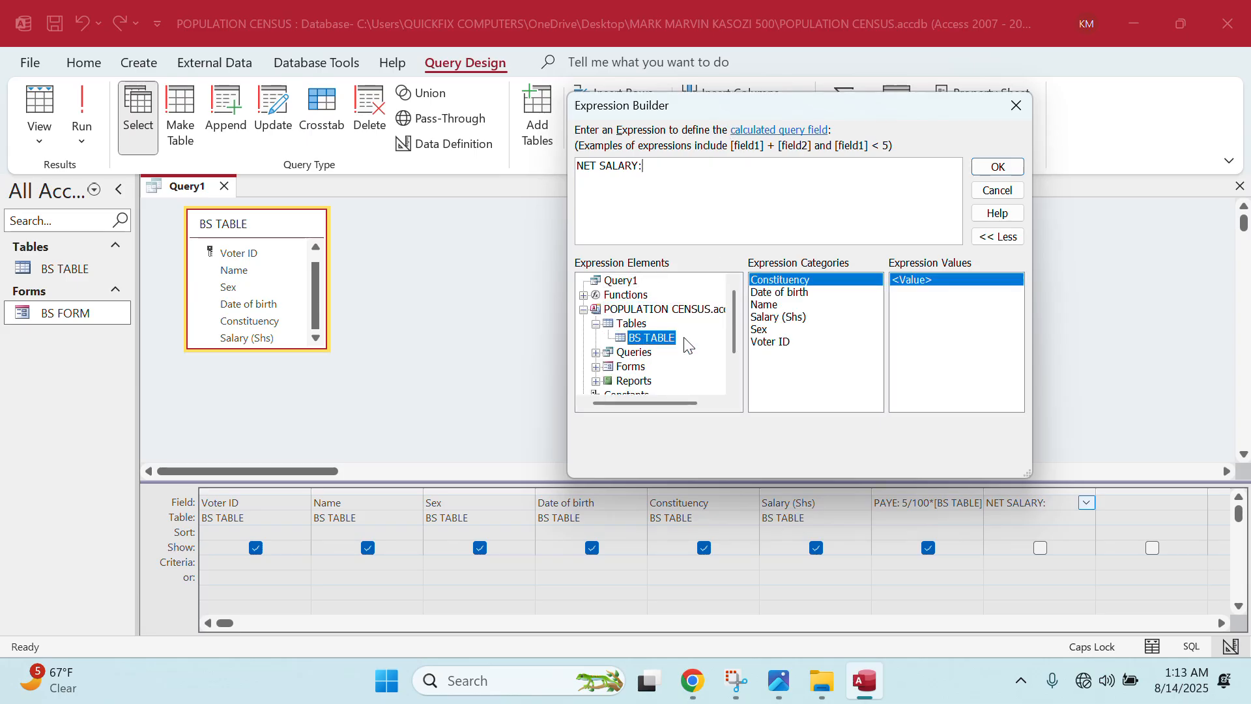
{"action": "double_click", "coordinate": [778, 317]}
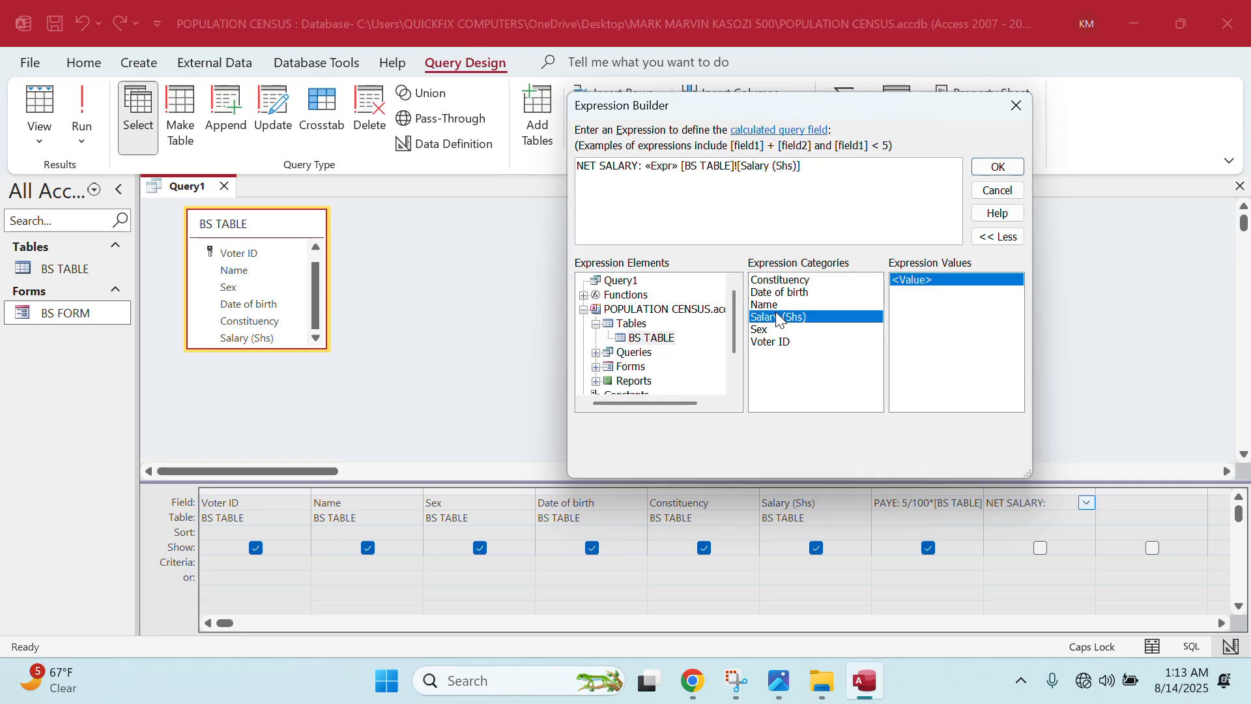
{"action": "type", "text": "-"}
{"action": "type", "text": "PAYE"}
{"action": "key", "text": "BackSpace"}
{"action": "key", "text": "BackSpace"}
{"action": "key", "text": "BackSpace"}
{"action": "key", "text": "BackSpace"}
{"action": "key", "text": "BackSpace"}
{"action": "key", "text": "BackSpace"}
{"action": "key", "text": "BackSpace"}
{"action": "key", "text": "BackSpace"}
{"action": "key", "text": "BackSpace"}
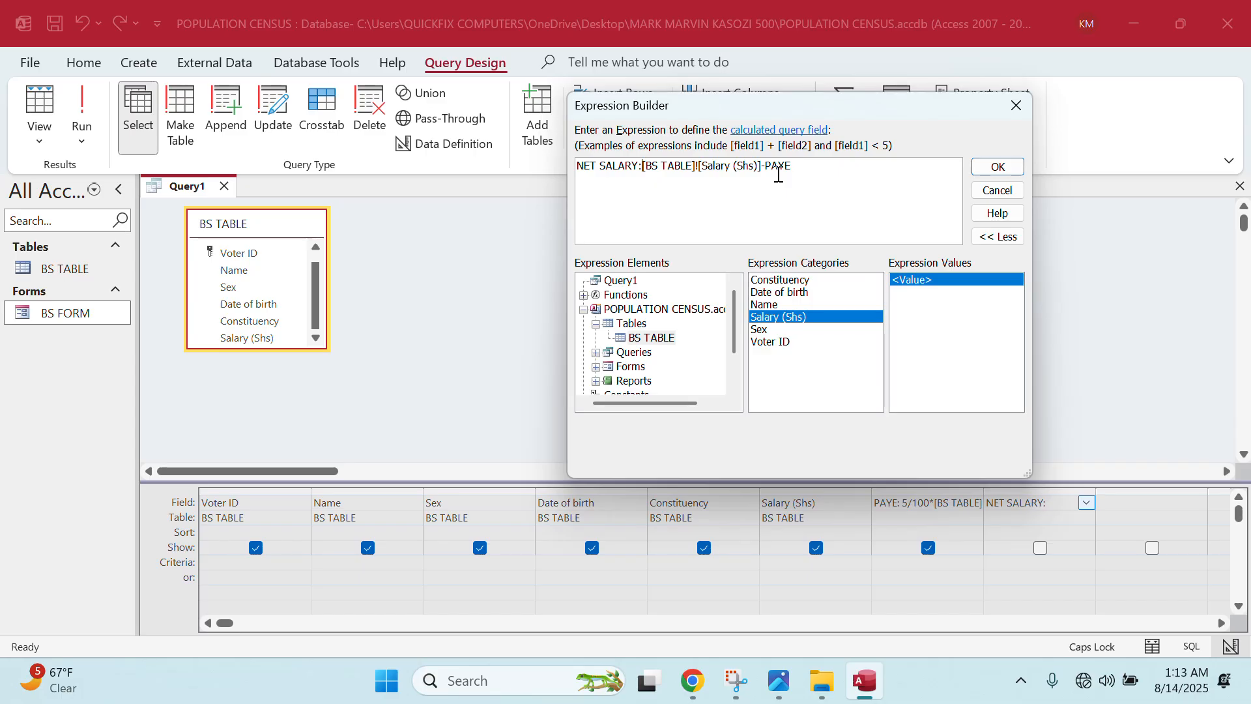
{"action": "left_click", "coordinate": [1020, 166]}
- Run the query to compute NET SALARY and save it as NET
{"action": "left_click", "coordinate": [90, 107]}
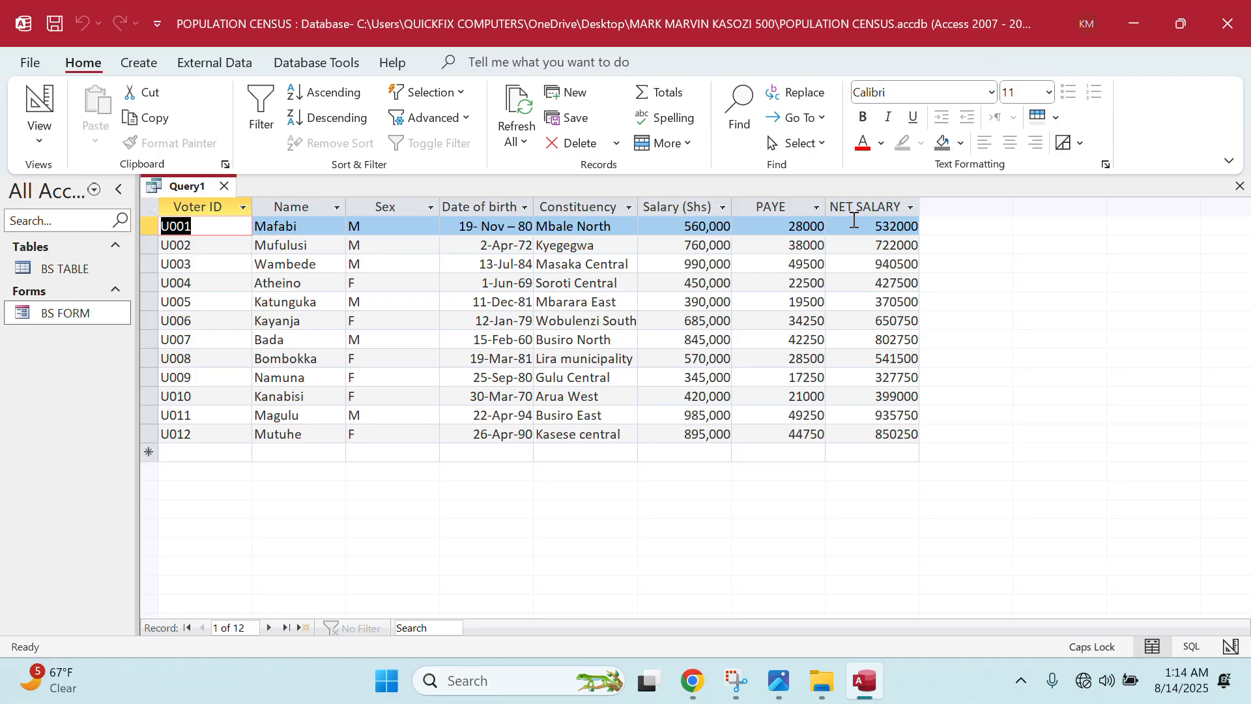
{"action": "key", "text": "ctrl+s"}
{"action": "type", "text": "NET"}
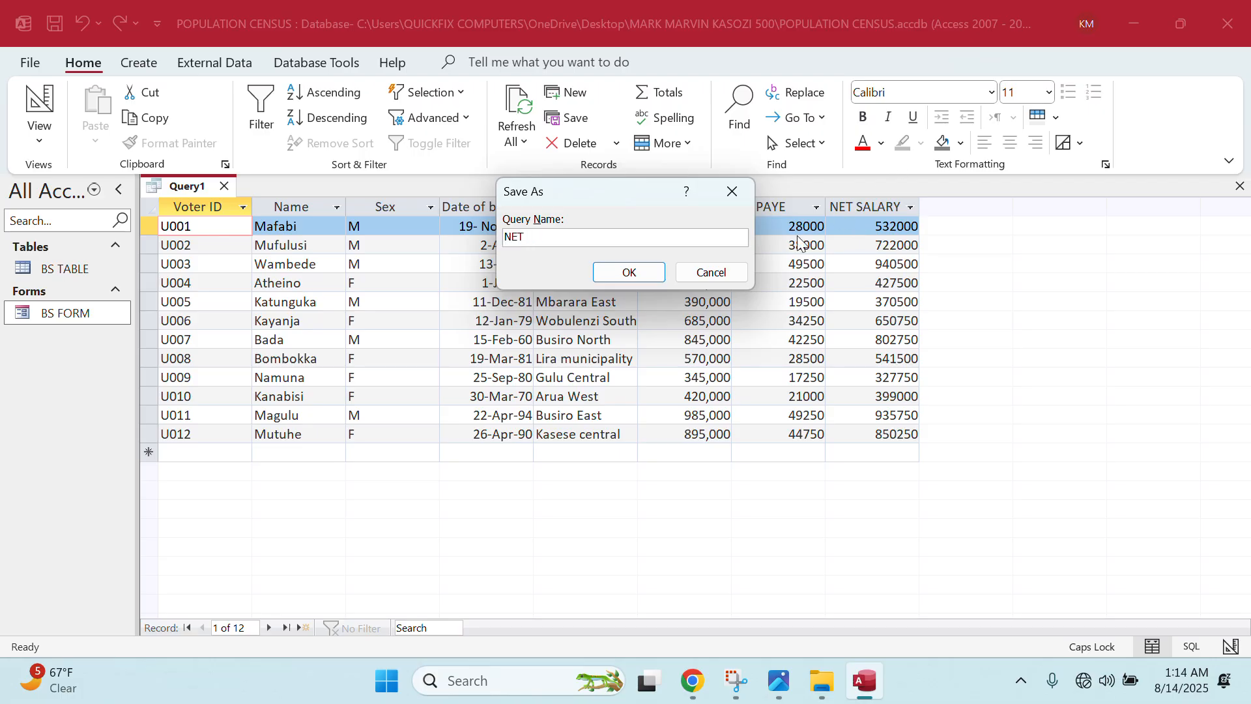
{"action": "left_click", "coordinate": [626, 274]}
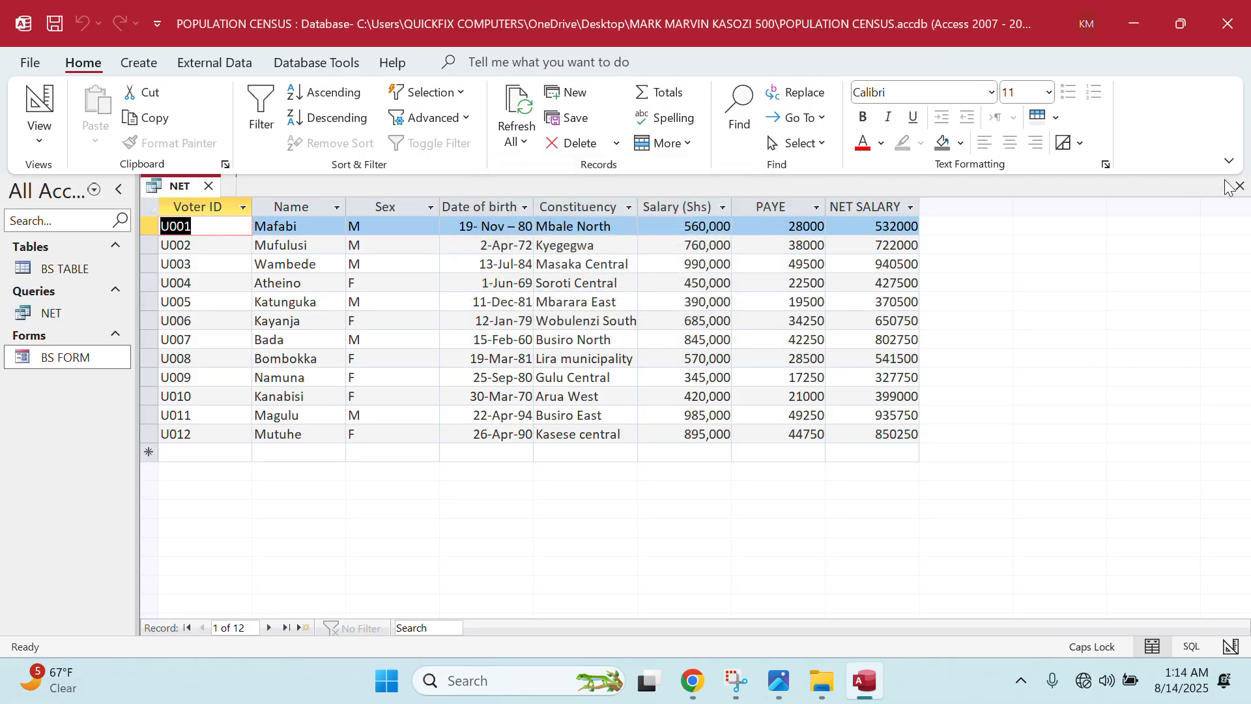
- Close the NET query and start the Report Wizard based on the NET query
{"action": "left_click", "coordinate": [209, 186]}
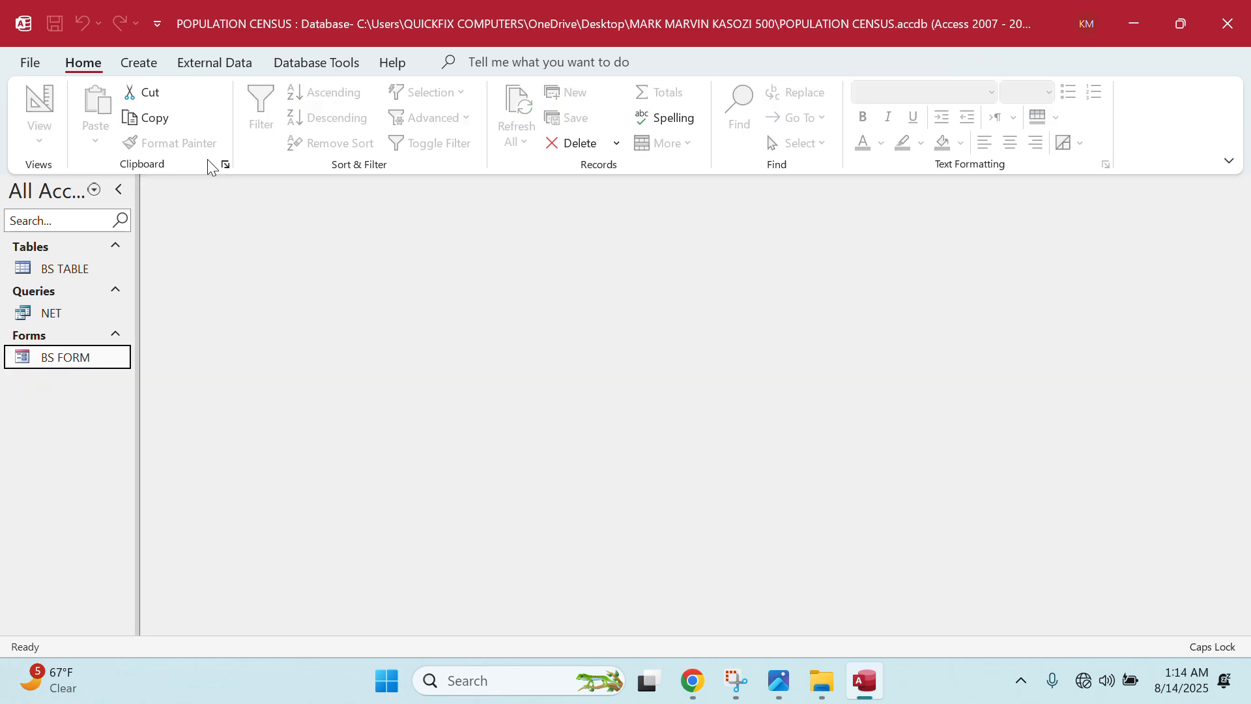
{"action": "left_click", "coordinate": [145, 61]}
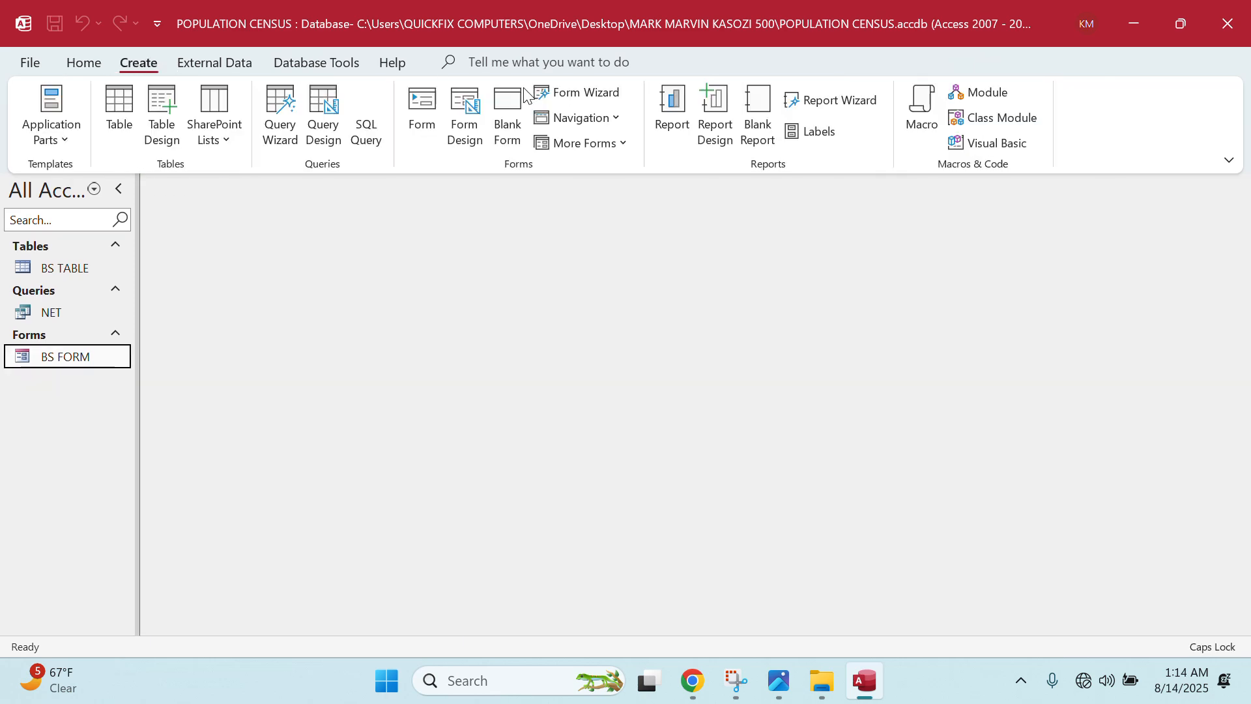
{"action": "left_click", "coordinate": [812, 101]}
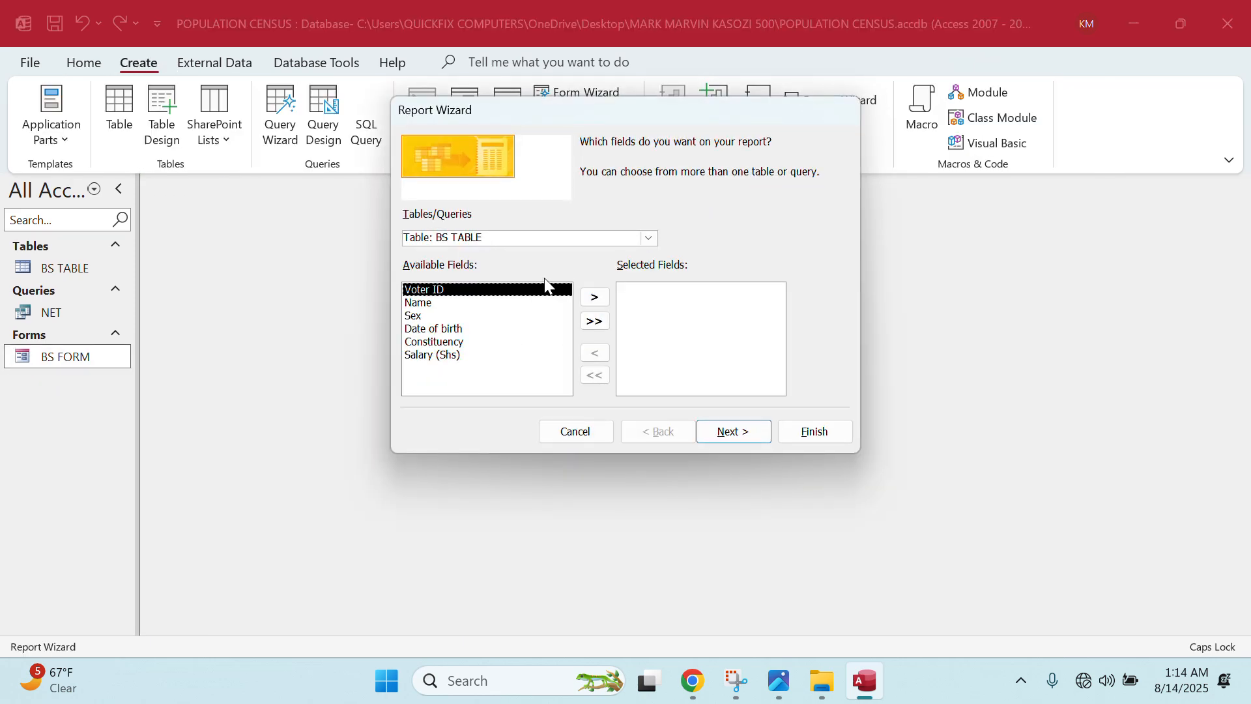
{"action": "left_click", "coordinate": [649, 238]}
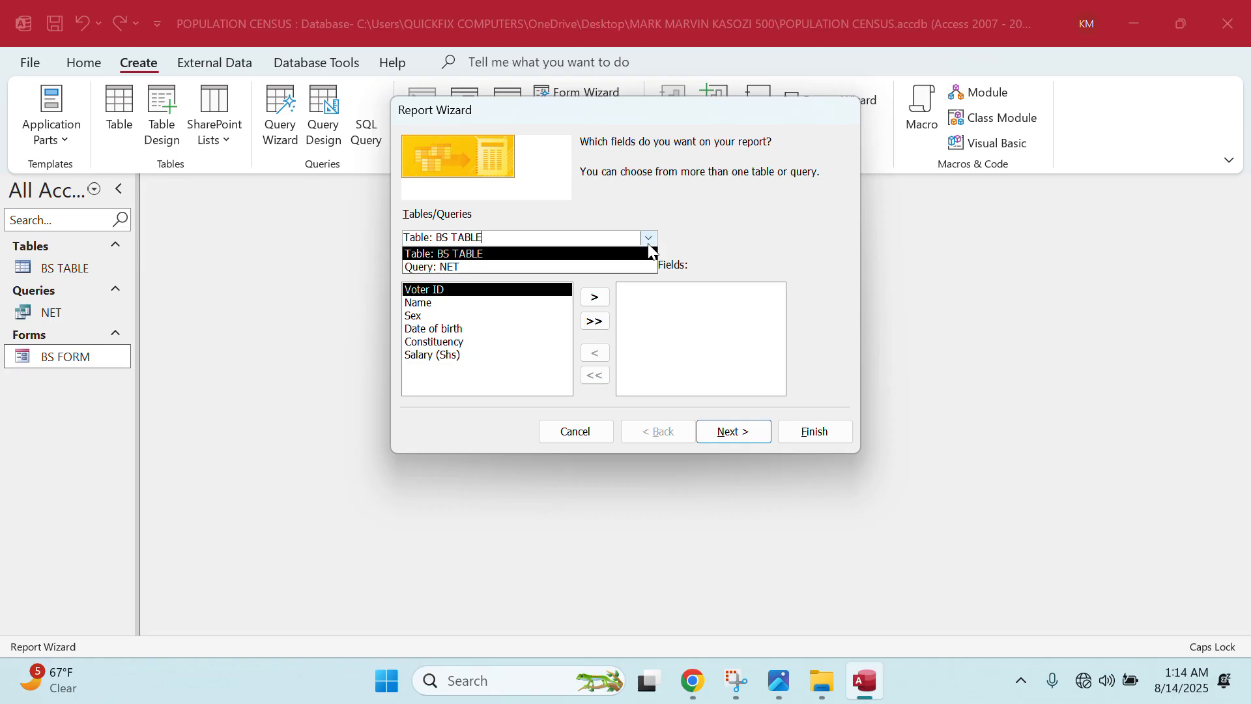
{"action": "left_click", "coordinate": [476, 265]}
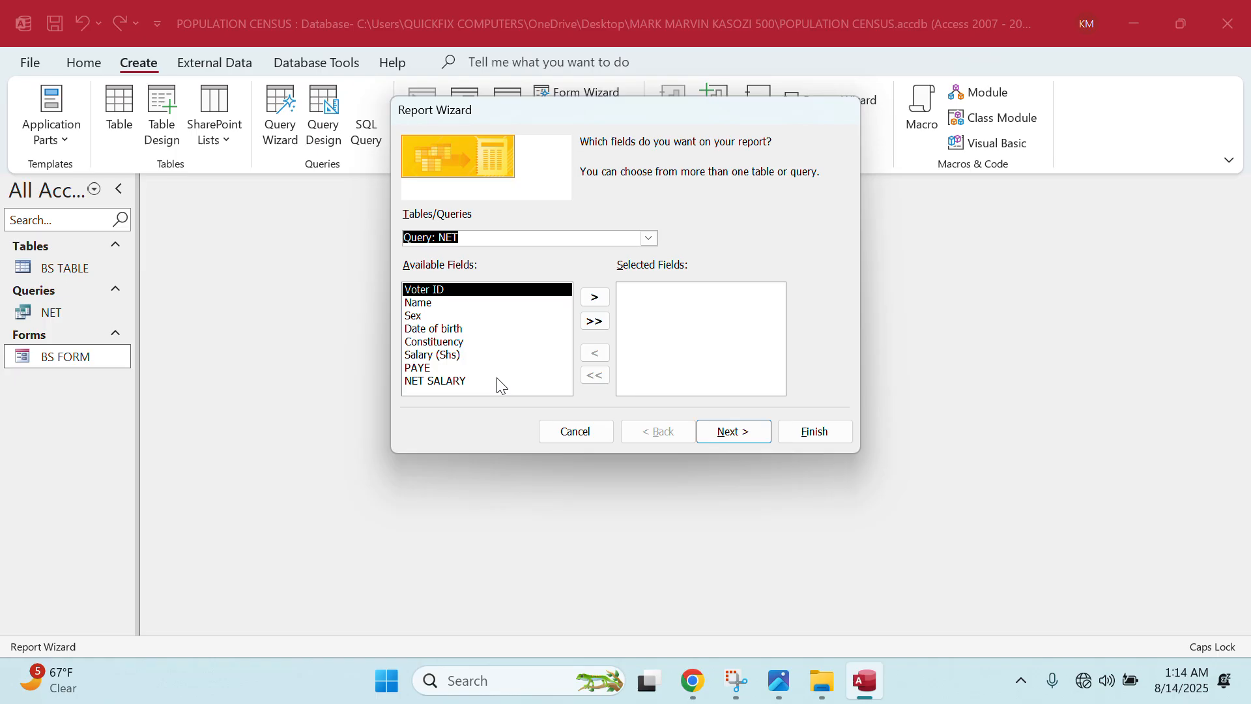
{"action": "left_click", "coordinate": [779, 680]}
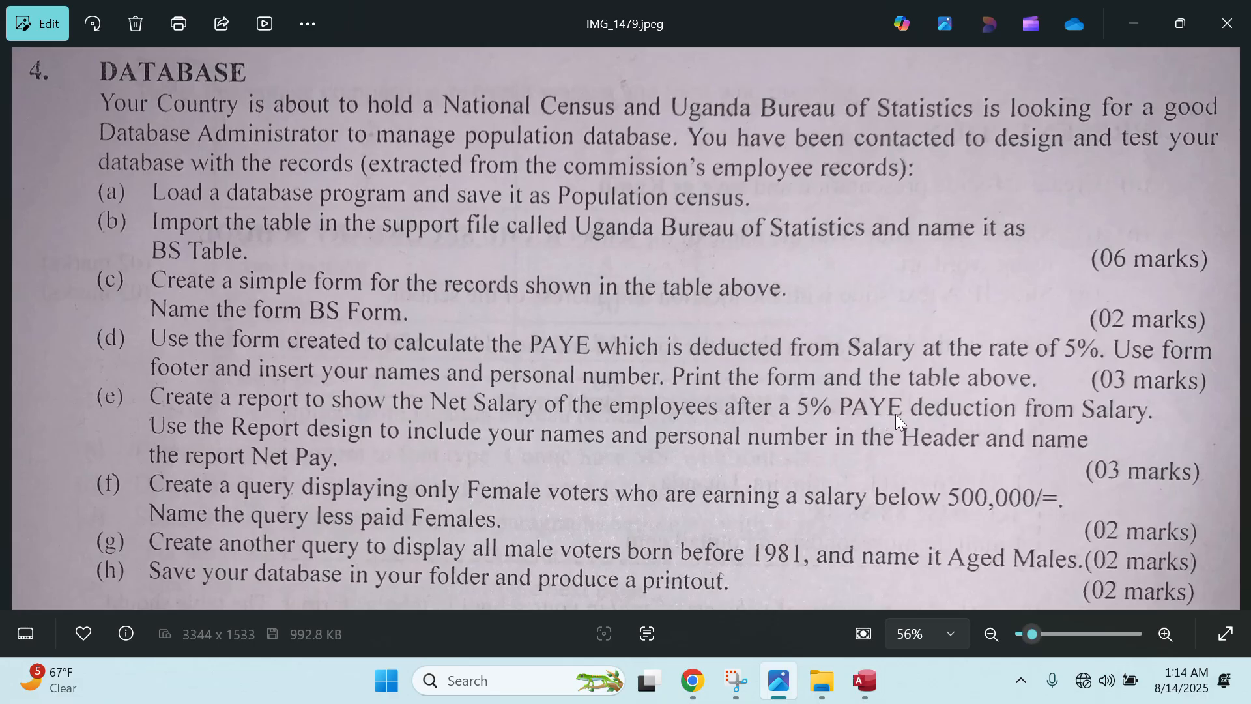
{"action": "left_click", "coordinate": [863, 684]}
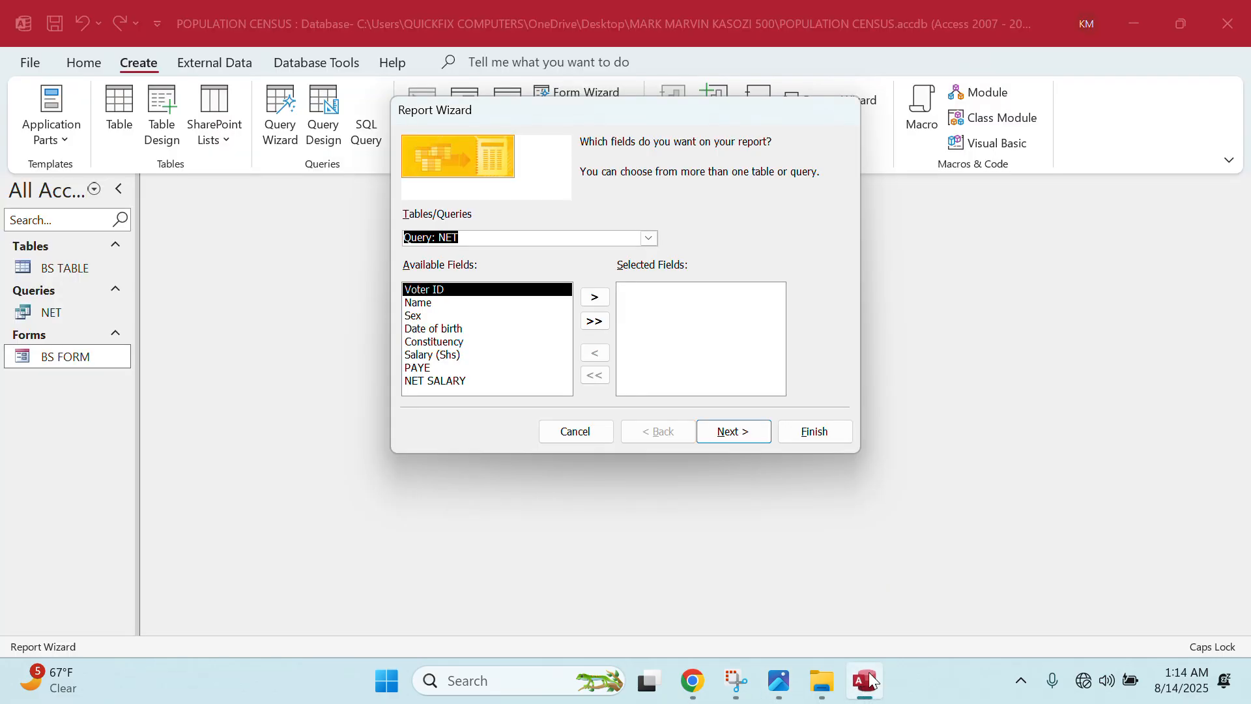
- Add all NET fields, skip grouping and sorting, choose Landscape, and finish the report
{"action": "left_click", "coordinate": [588, 322]}
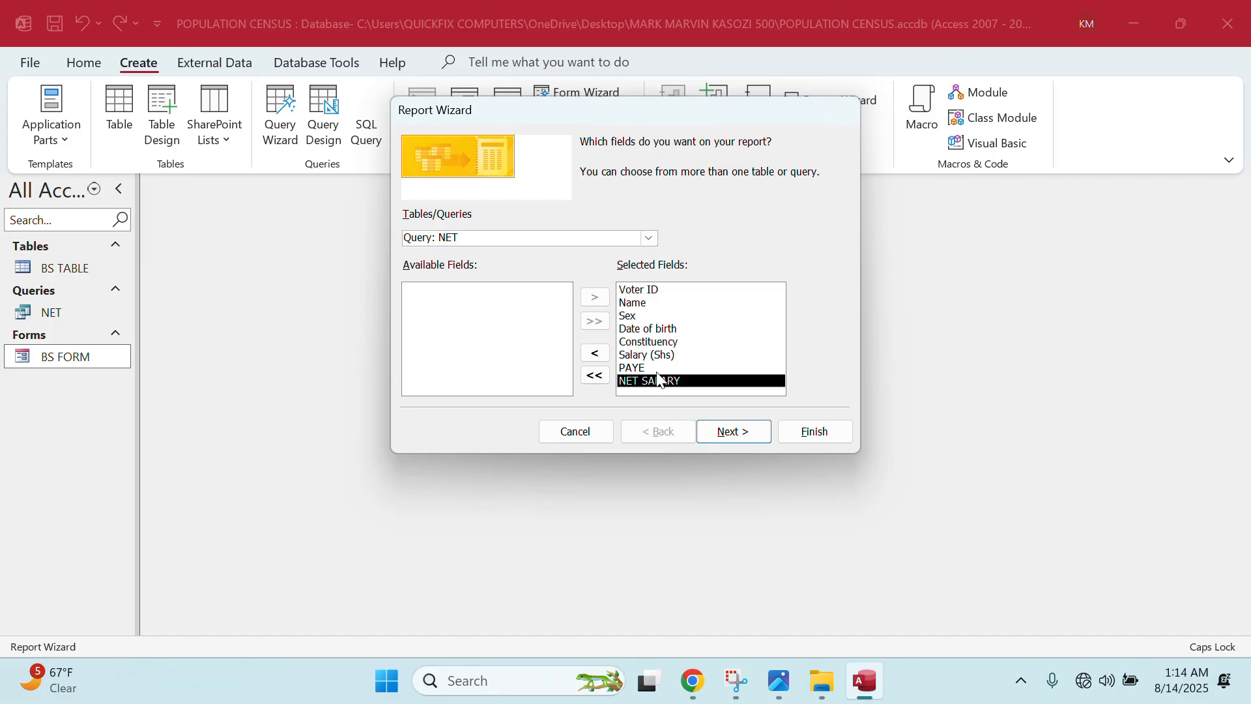
{"action": "left_click", "coordinate": [724, 435]}
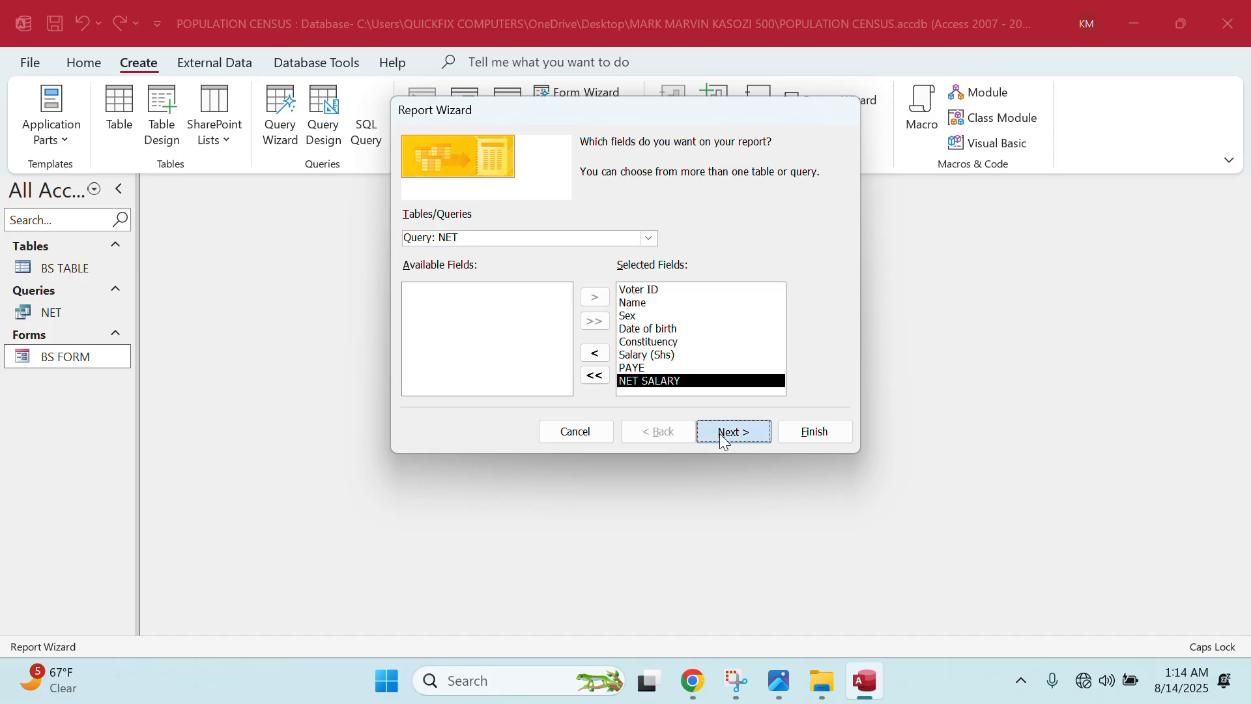
{"action": "left_click", "coordinate": [723, 435]}
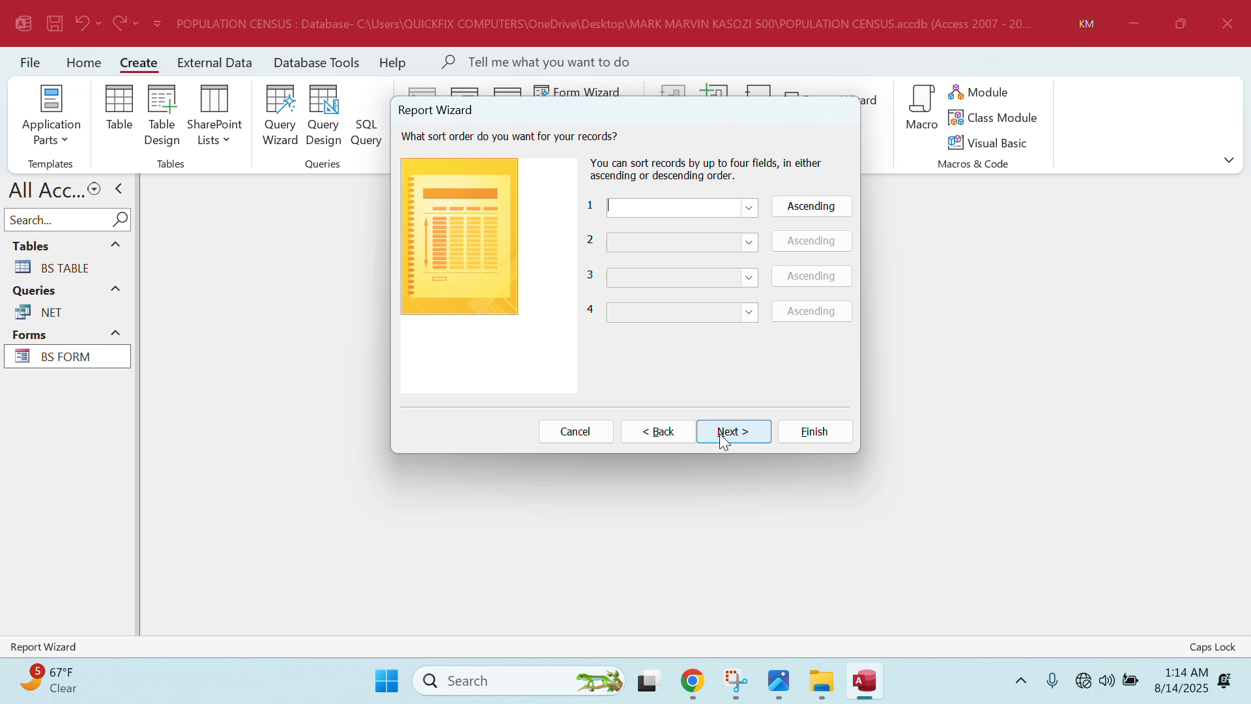
{"action": "left_click", "coordinate": [736, 438]}
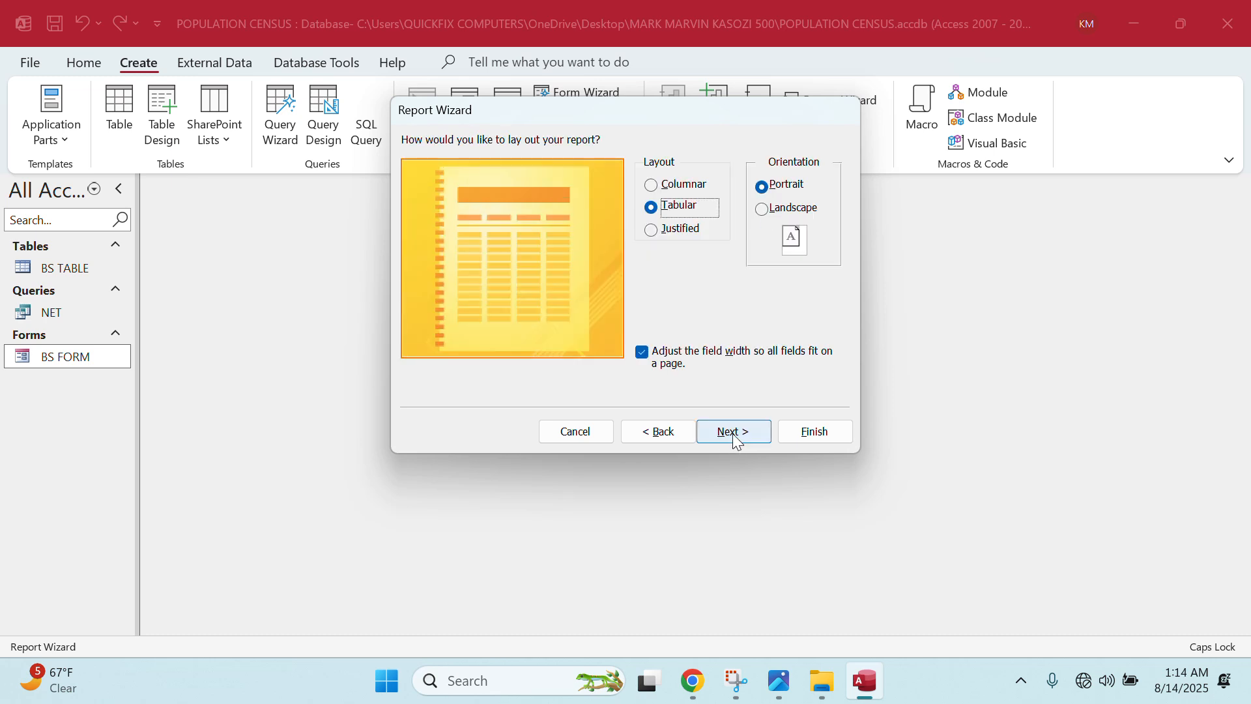
{"action": "left_click", "coordinate": [777, 211]}
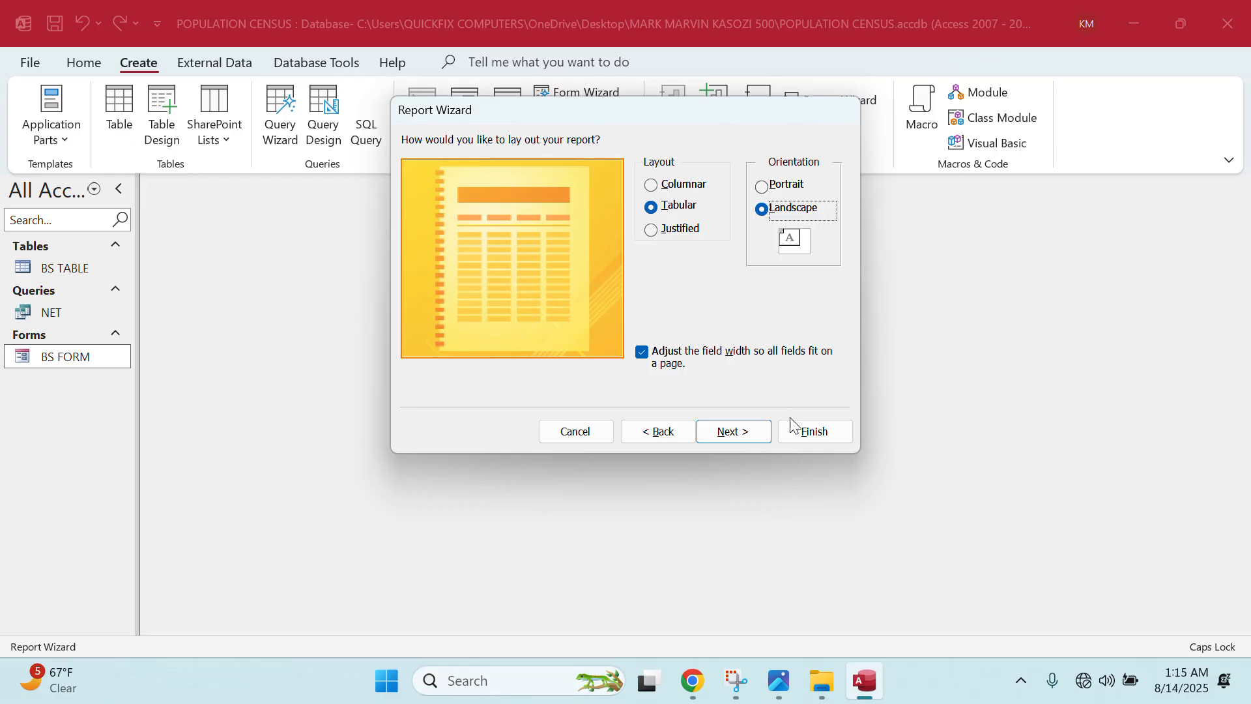
{"action": "left_click", "coordinate": [767, 432]}
{"action": "left_click", "coordinate": [806, 431]}
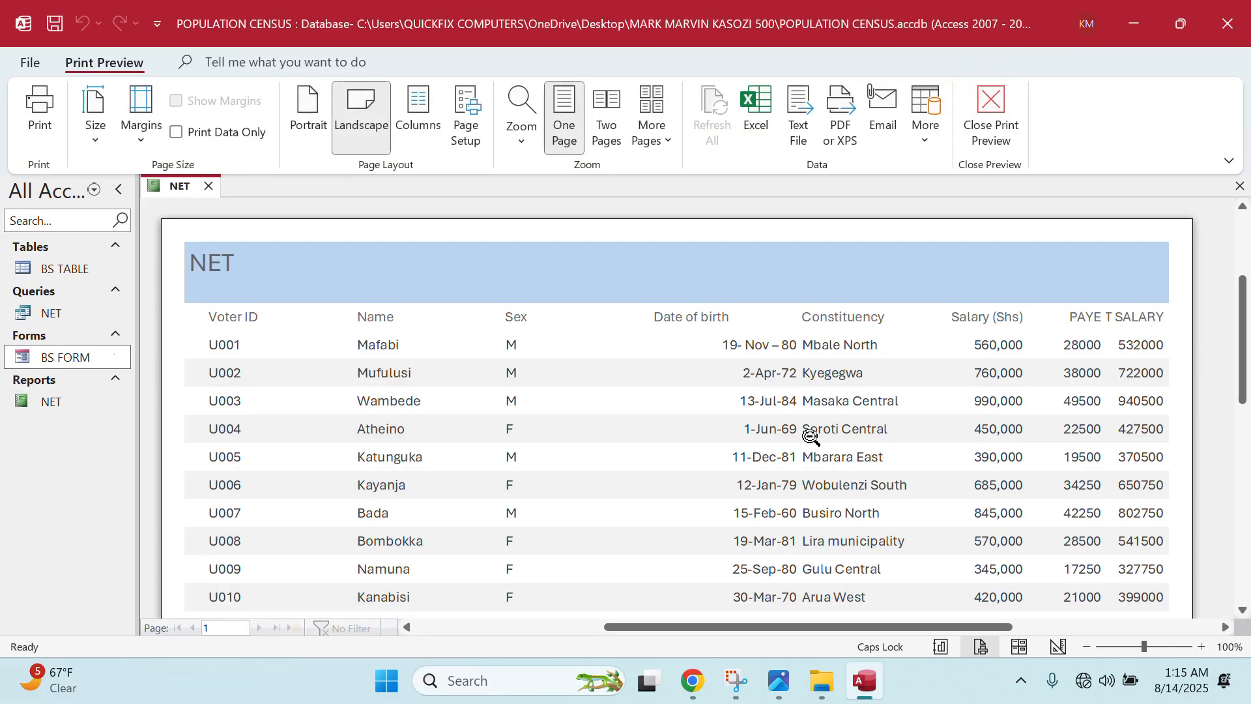
{"action": "scroll", "coordinate": [768, 464], "scroll_direction": "down", "scroll_amount": 1}
{"action": "scroll", "coordinate": [768, 464], "scroll_direction": "down", "scroll_amount": 1}
{"action": "scroll", "coordinate": [767, 467], "scroll_direction": "up", "scroll_amount": 4}
{"action": "scroll", "coordinate": [749, 486], "scroll_direction": "down", "scroll_amount": 2}
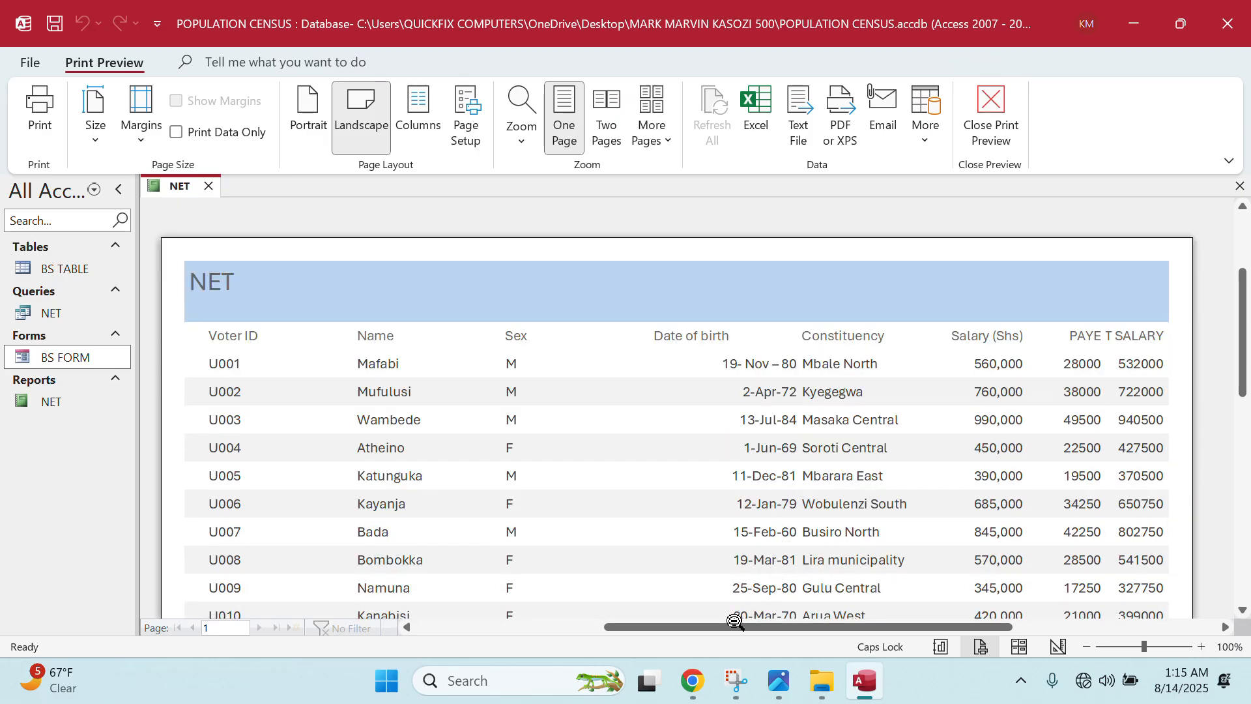
{"action": "left_click_drag", "start_coordinate": [742, 627], "coordinate": [817, 604]}
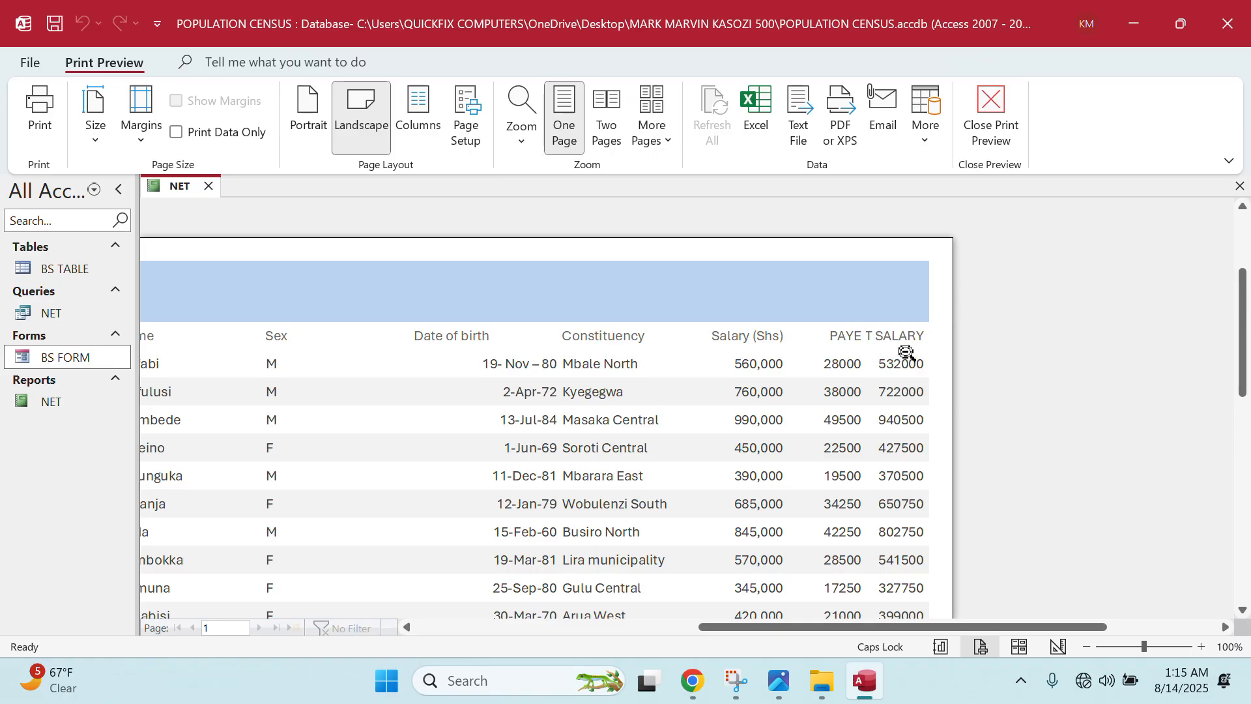
{"action": "left_click_drag", "start_coordinate": [833, 634], "coordinate": [748, 583]}
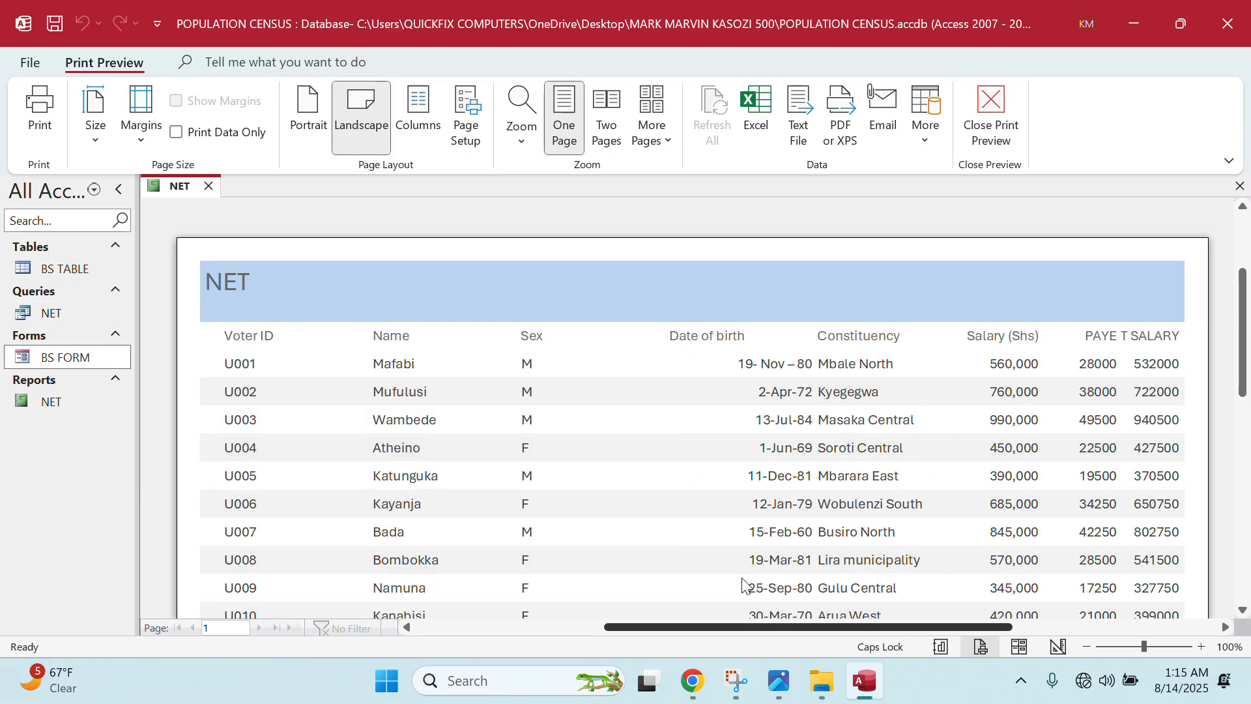
{"action": "scroll", "coordinate": [732, 586], "scroll_direction": "left", "scroll_amount": 2}
{"action": "scroll", "coordinate": [759, 580], "scroll_direction": "right", "scroll_amount": 3}
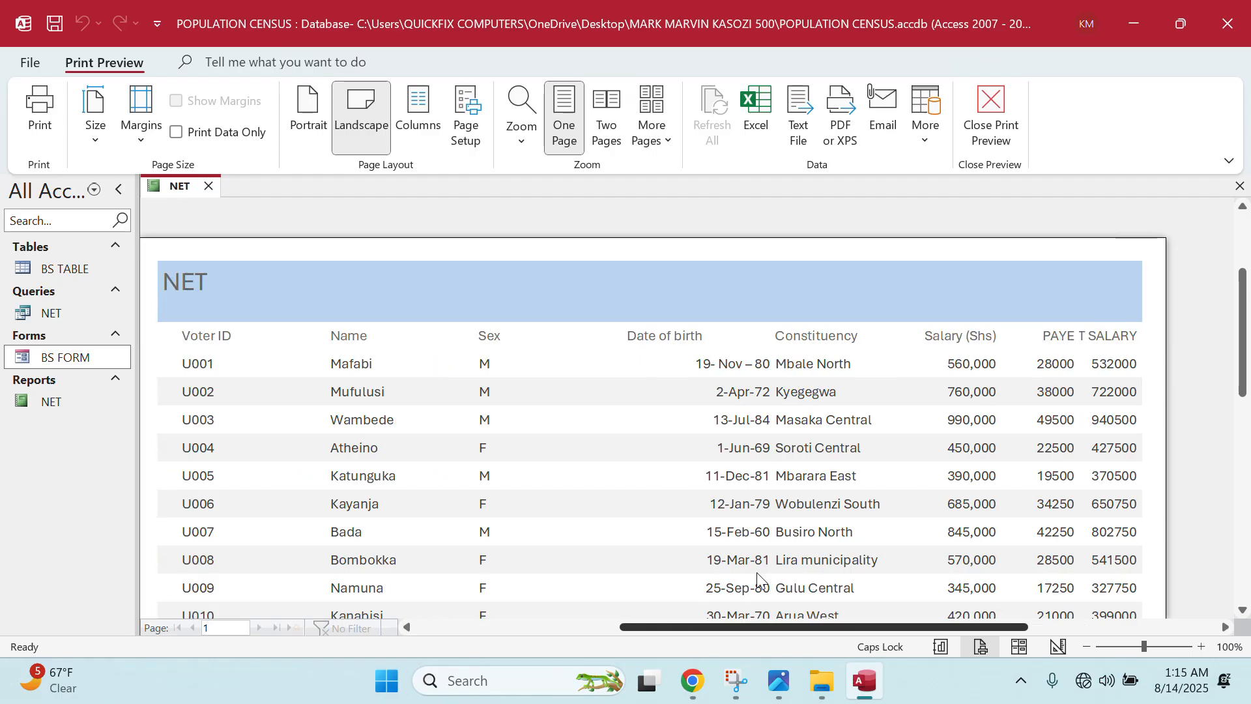
{"action": "scroll", "coordinate": [606, 560], "scroll_direction": "left", "scroll_amount": 3}
{"action": "left_click", "coordinate": [71, 409]}
{"action": "left_click", "coordinate": [784, 681]}
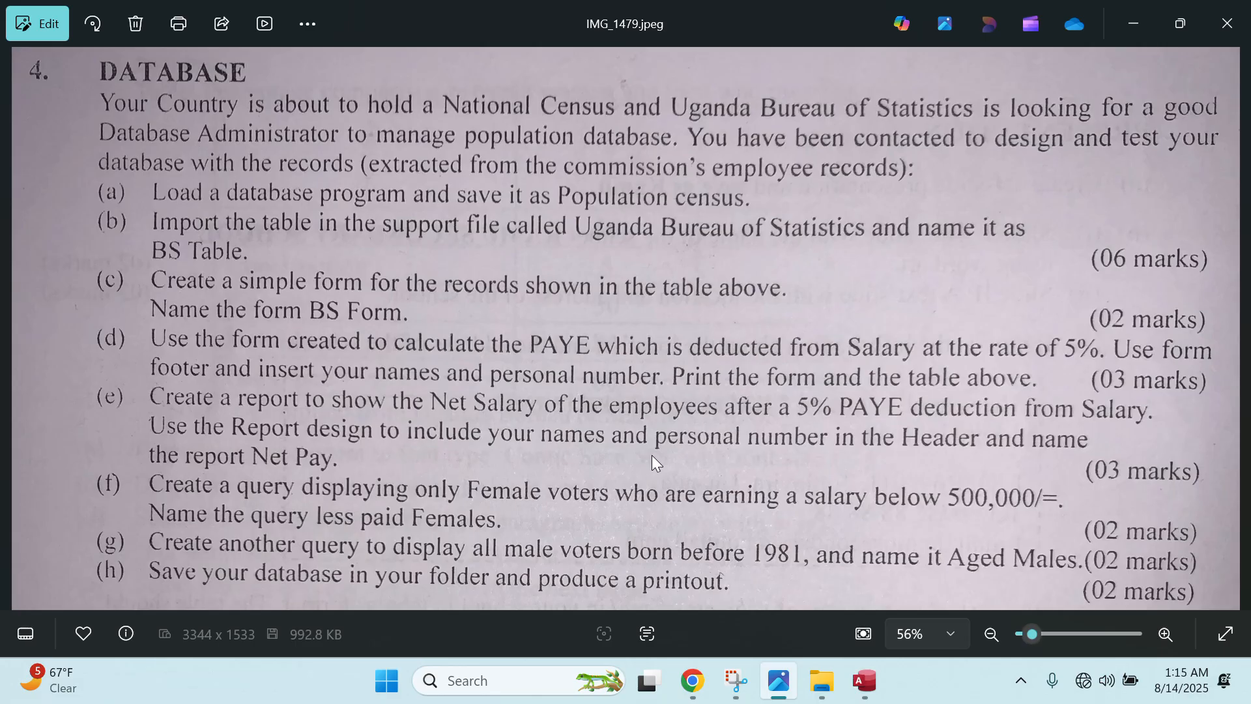
{"action": "left_click", "coordinate": [1130, 29]}
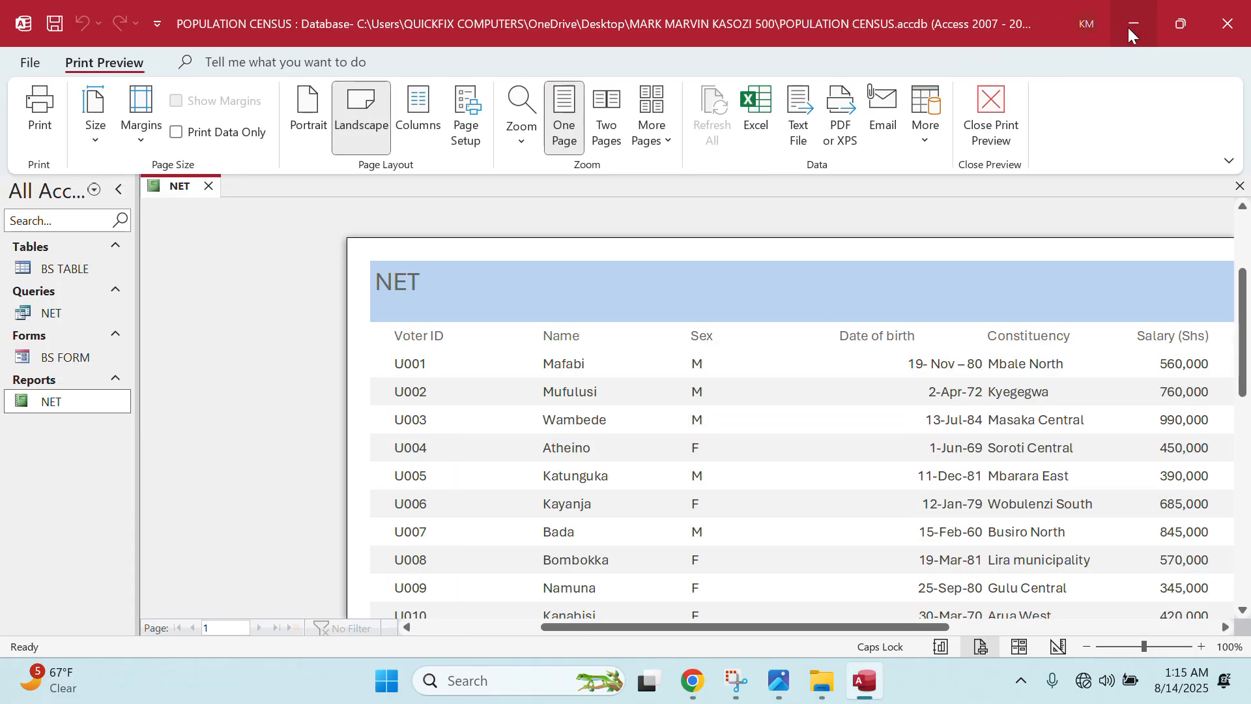
- Open the NET report in Design View and widen the title label across the header
{"action": "right_click", "coordinate": [52, 409]}
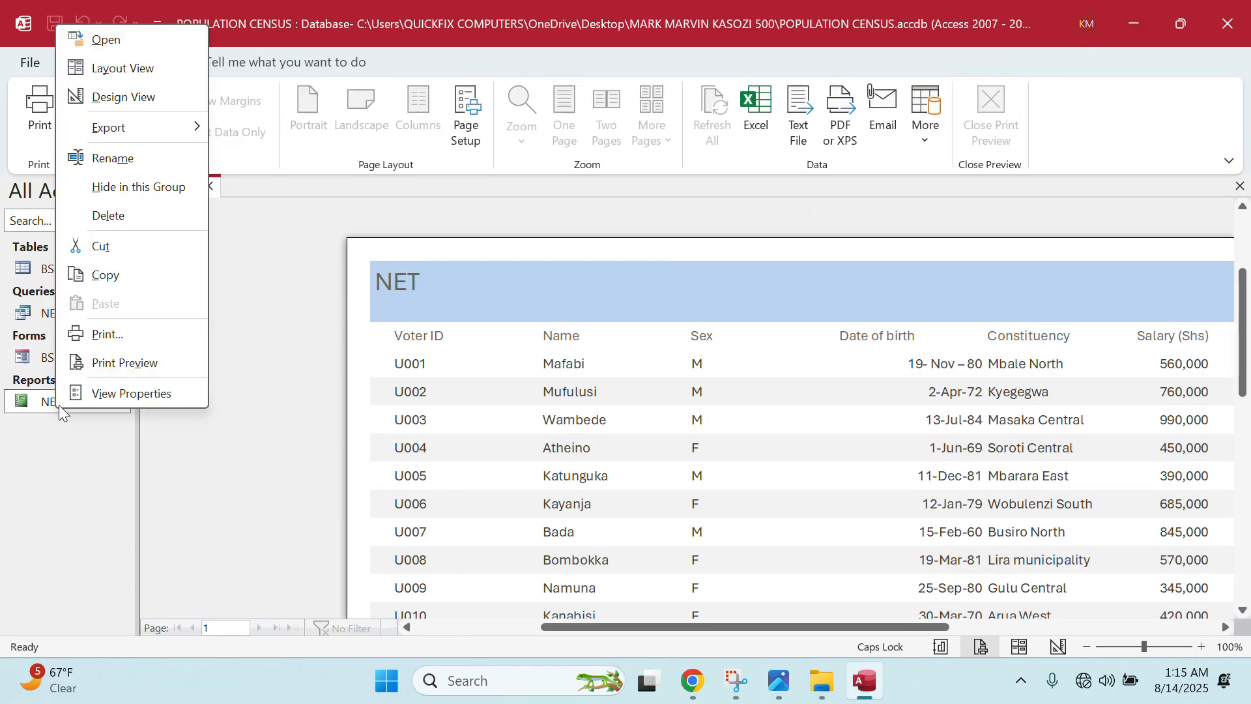
{"action": "left_click", "coordinate": [137, 95]}
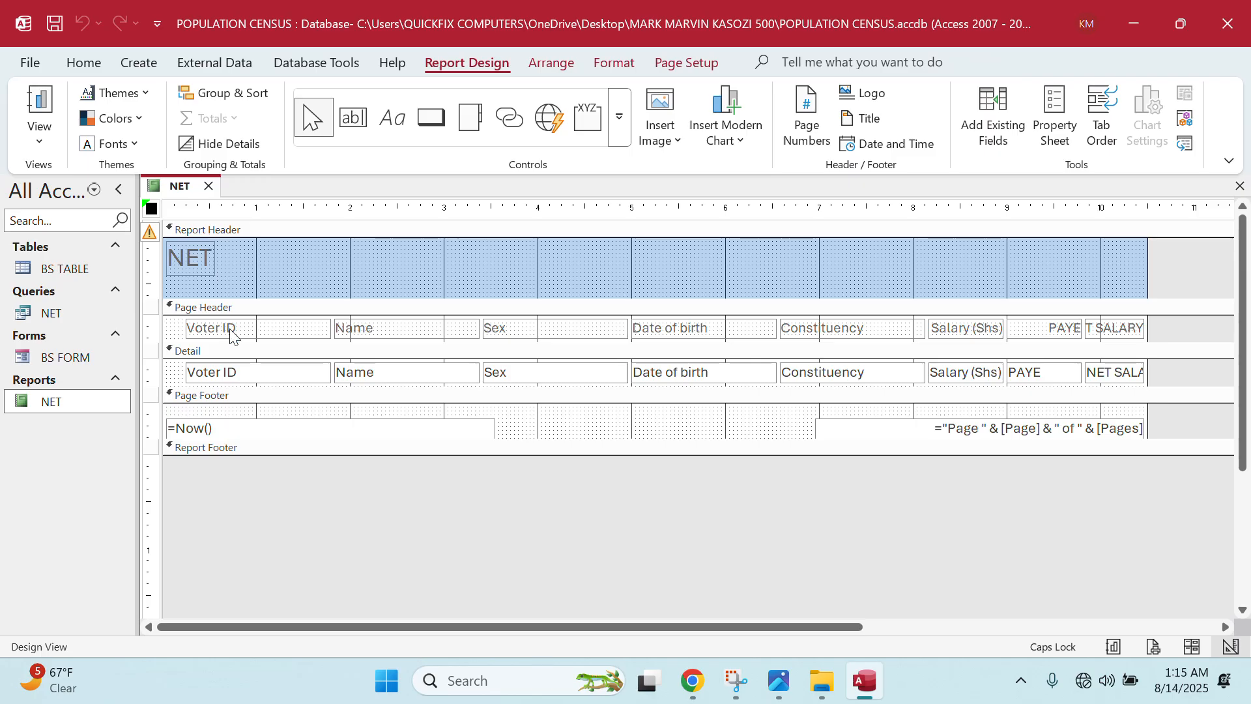
{"action": "left_click", "coordinate": [204, 265]}
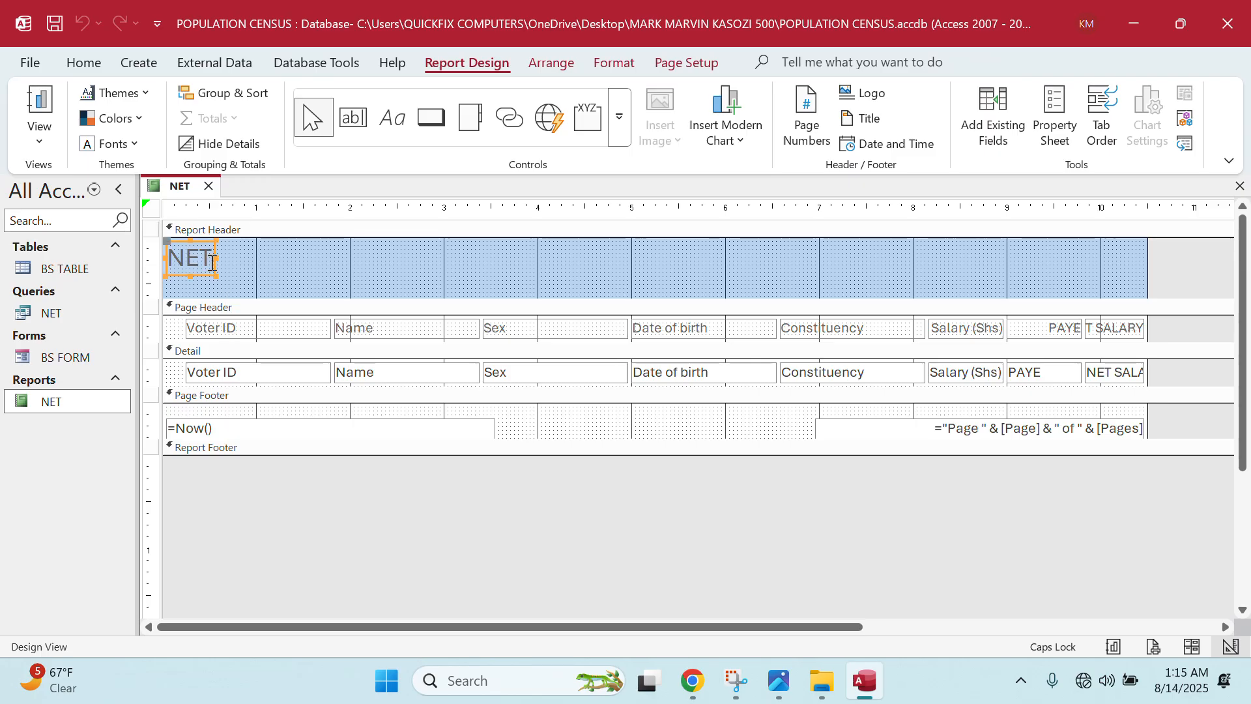
{"action": "left_click_drag", "start_coordinate": [234, 257], "coordinate": [977, 257]}
- Replace the title with 'A REPORT FROM UGANDA BUREAU OF STATISTICS SHOWING PAYE AND NET SALARY'
{"action": "left_click", "coordinate": [315, 260]}
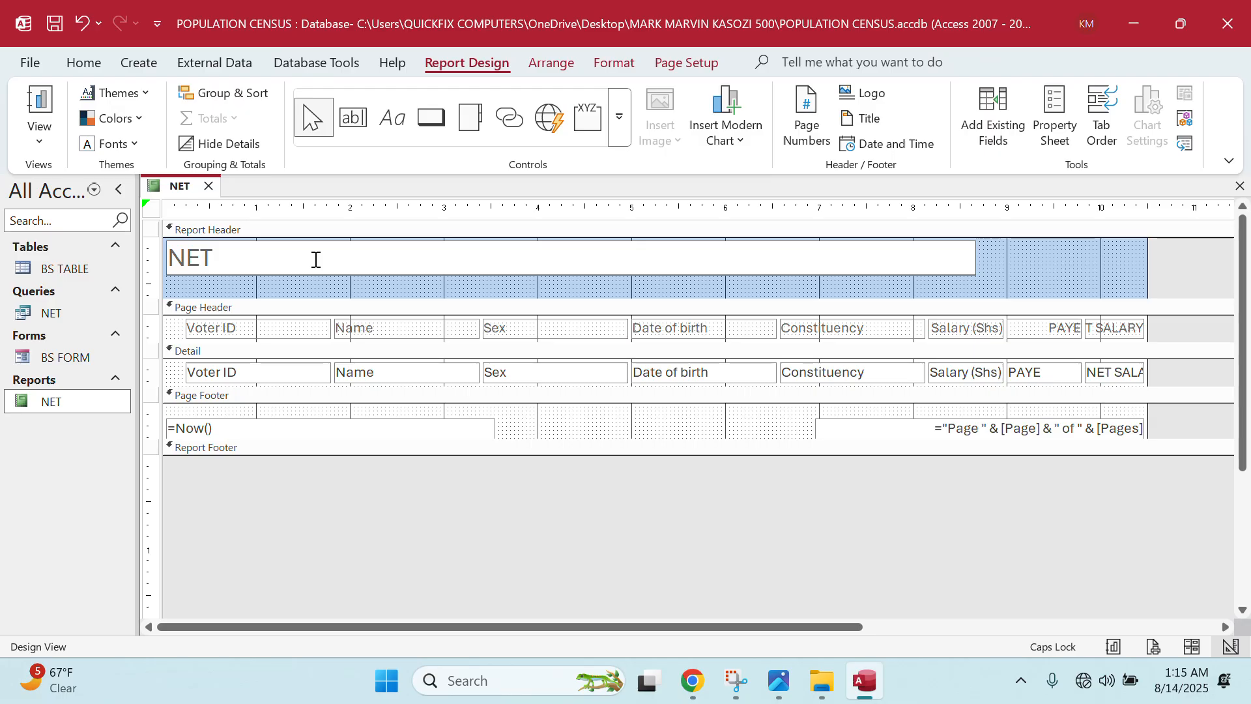
{"action": "key", "text": "BackSpace"}
{"action": "key", "text": "BackSpace"}
{"action": "key", "text": "BackSpace"}
{"action": "type", "text": "A REPORT FROM"}
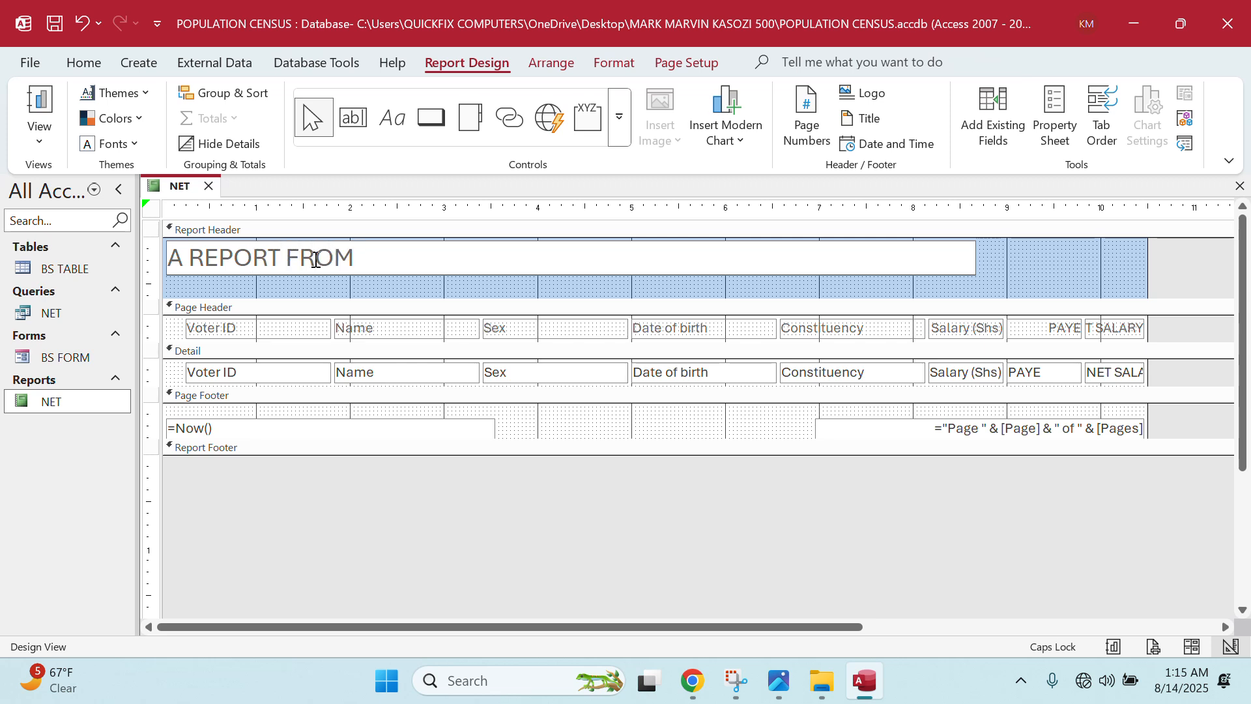
{"action": "type", "text": " UGANSDA"}
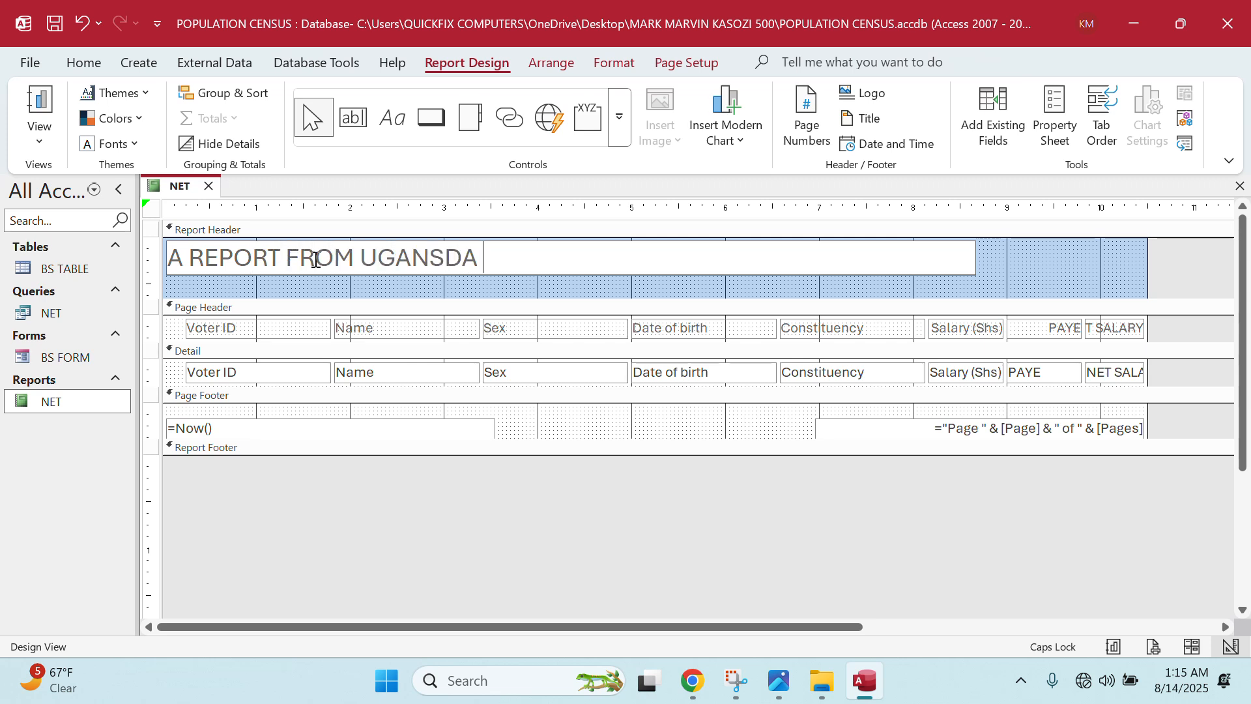
{"action": "key", "text": "BackSpace"}
{"action": "key", "text": "BackSpace"}
{"action": "key", "text": "BackSpace"}
{"action": "type", "text": "DA BUREAU OF STATISTICS SHOWI"}
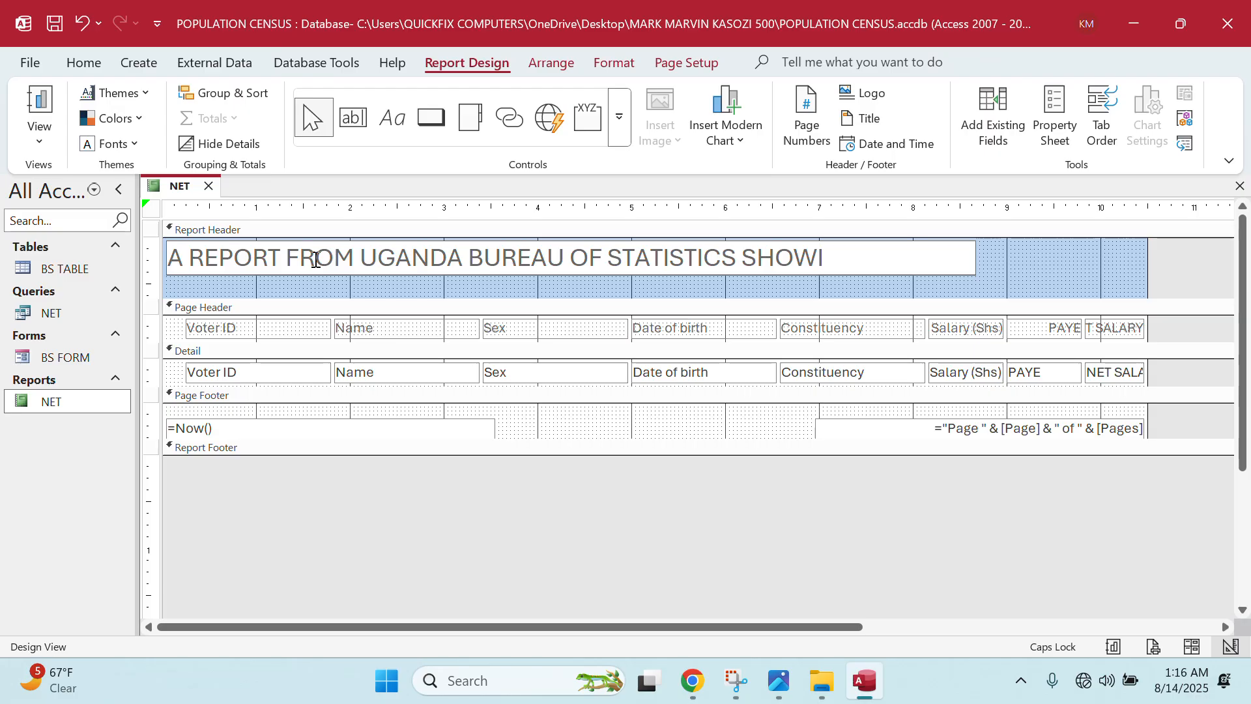
{"action": "type", "text": "NG PAYE A"}
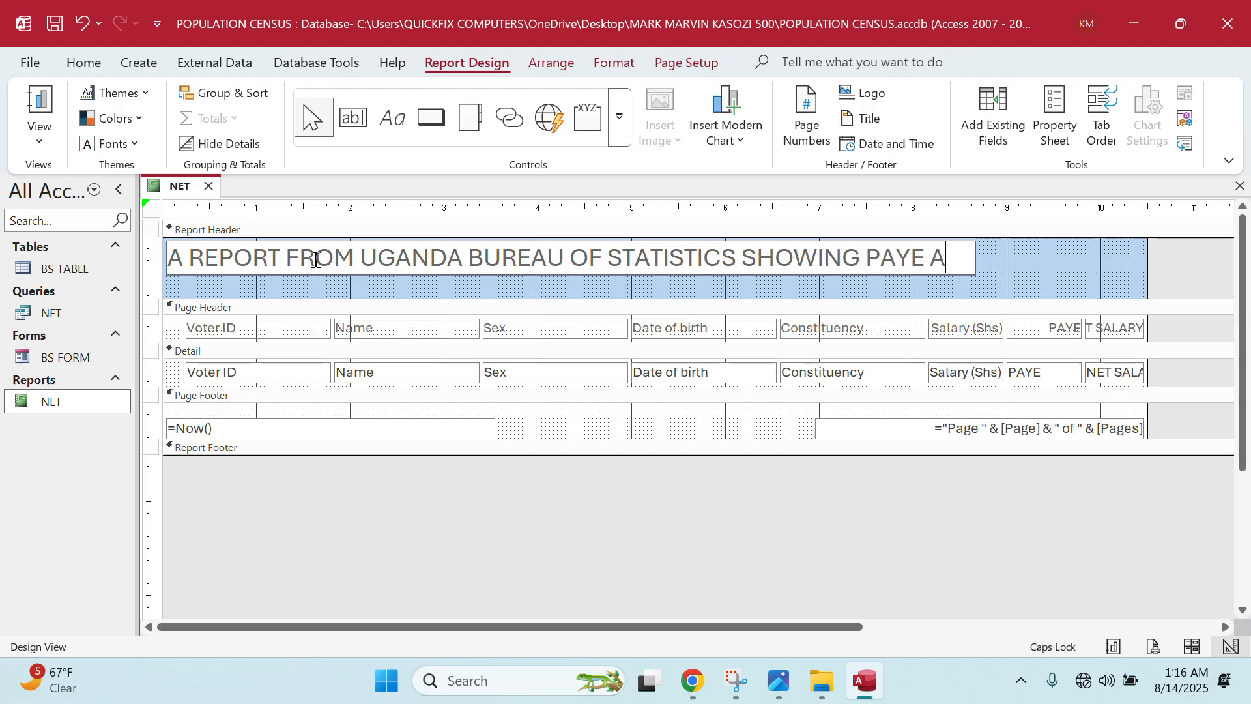
{"action": "type", "text": "ND NE"}
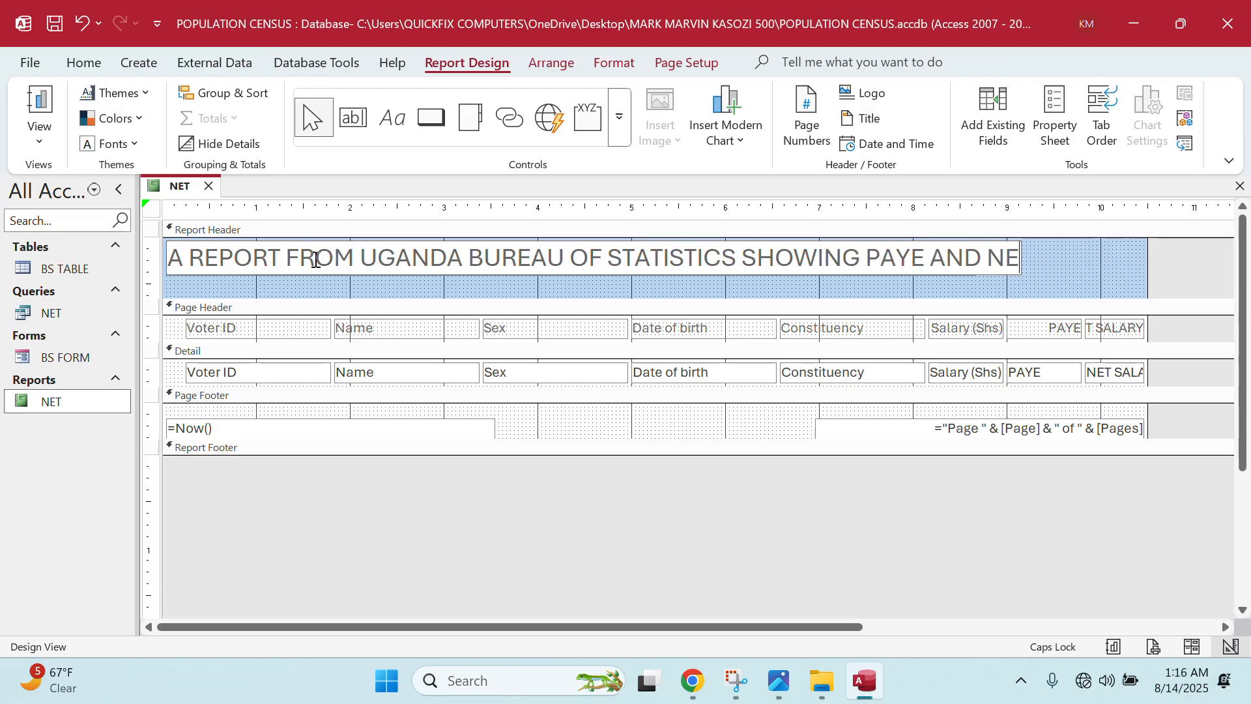
{"action": "type", "text": "T SA"}
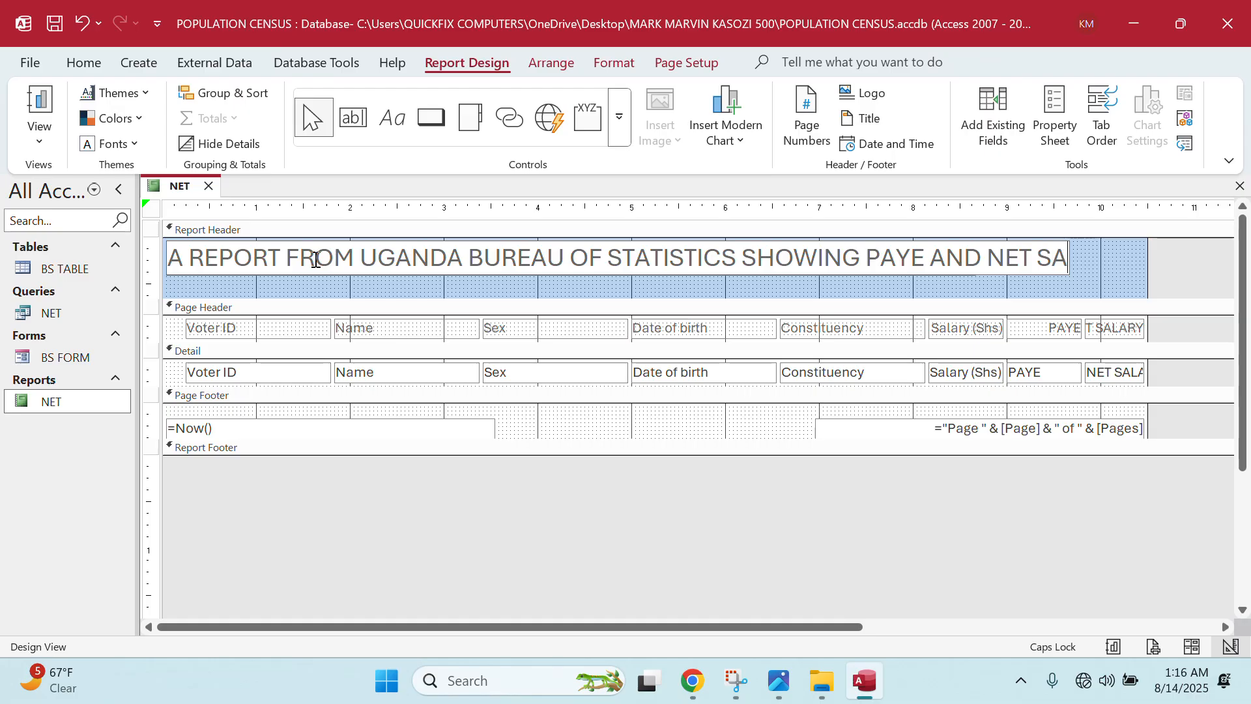
{"action": "type", "text": "LARY"}
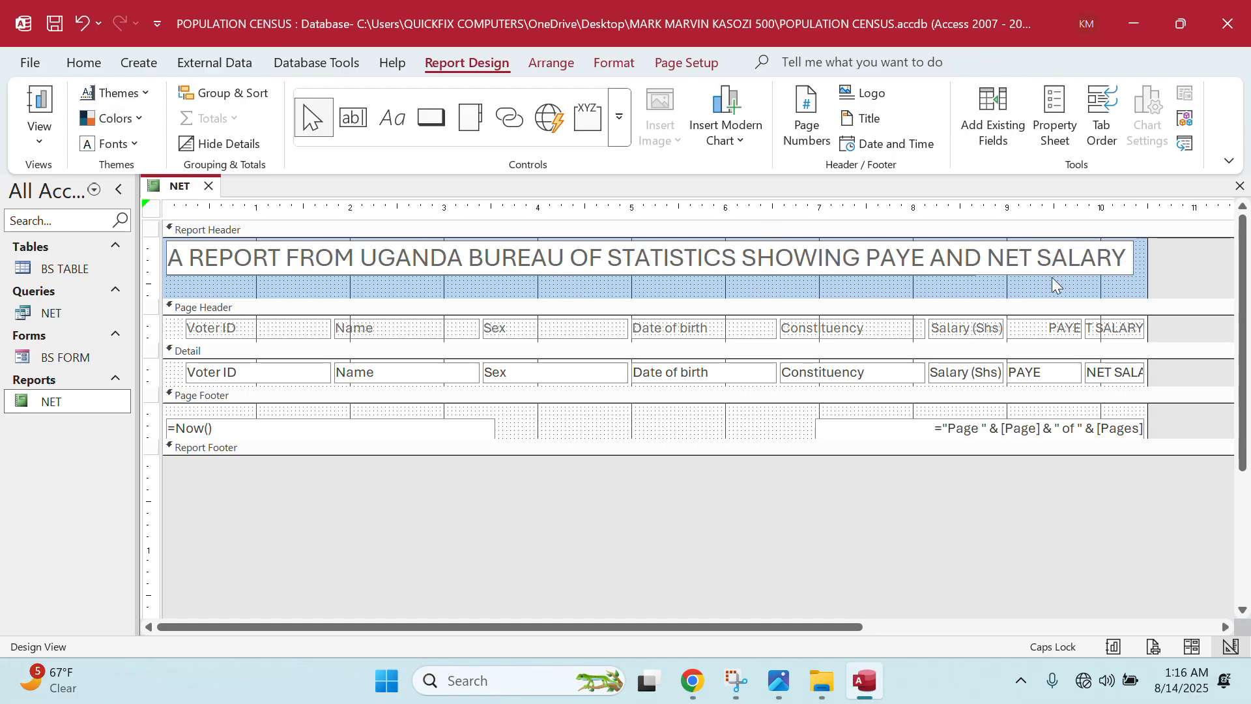
{"action": "left_click_drag", "start_coordinate": [1117, 261], "coordinate": [118, 253]}
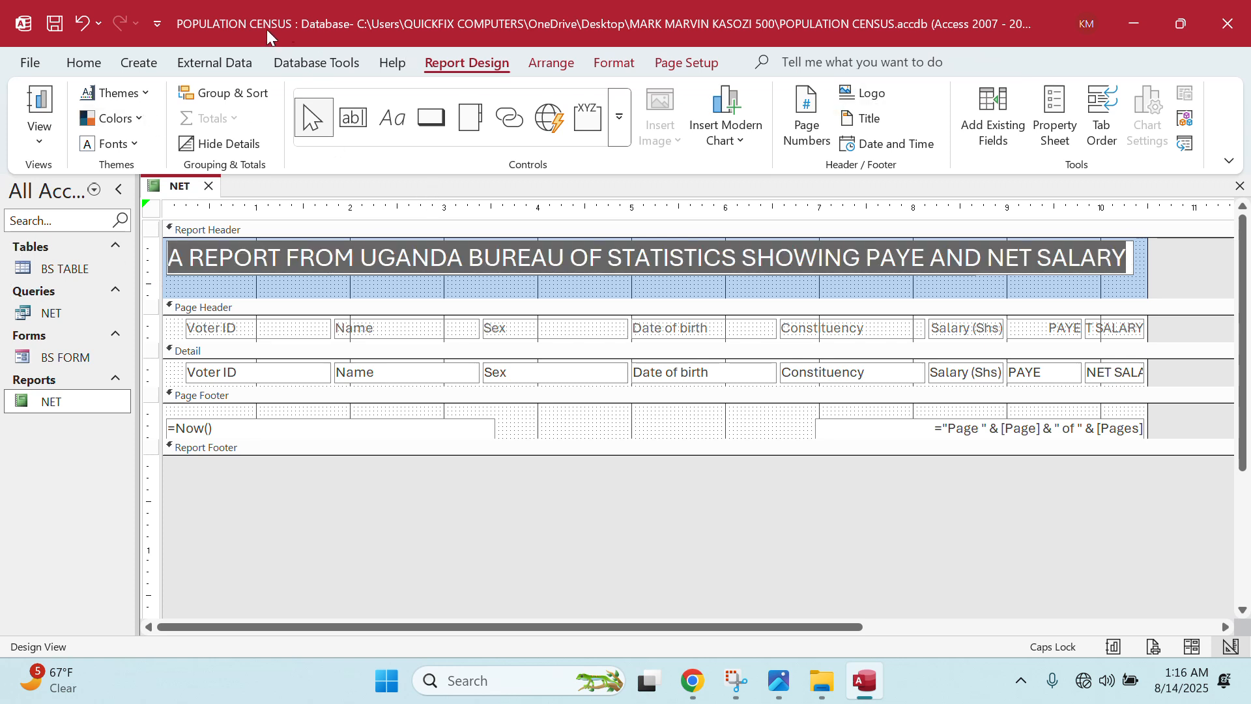
- Format the report title as 18-point, centred, bold red text
{"action": "left_click", "coordinate": [85, 63]}
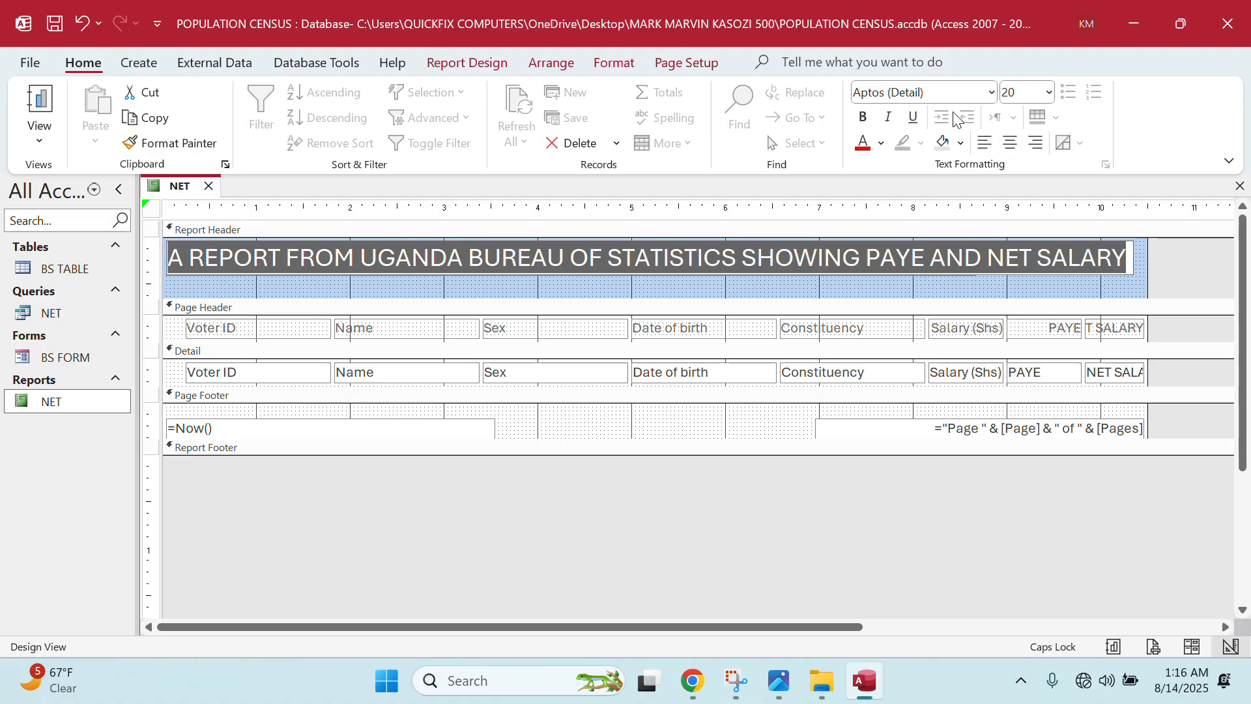
{"action": "left_click", "coordinate": [1048, 92]}
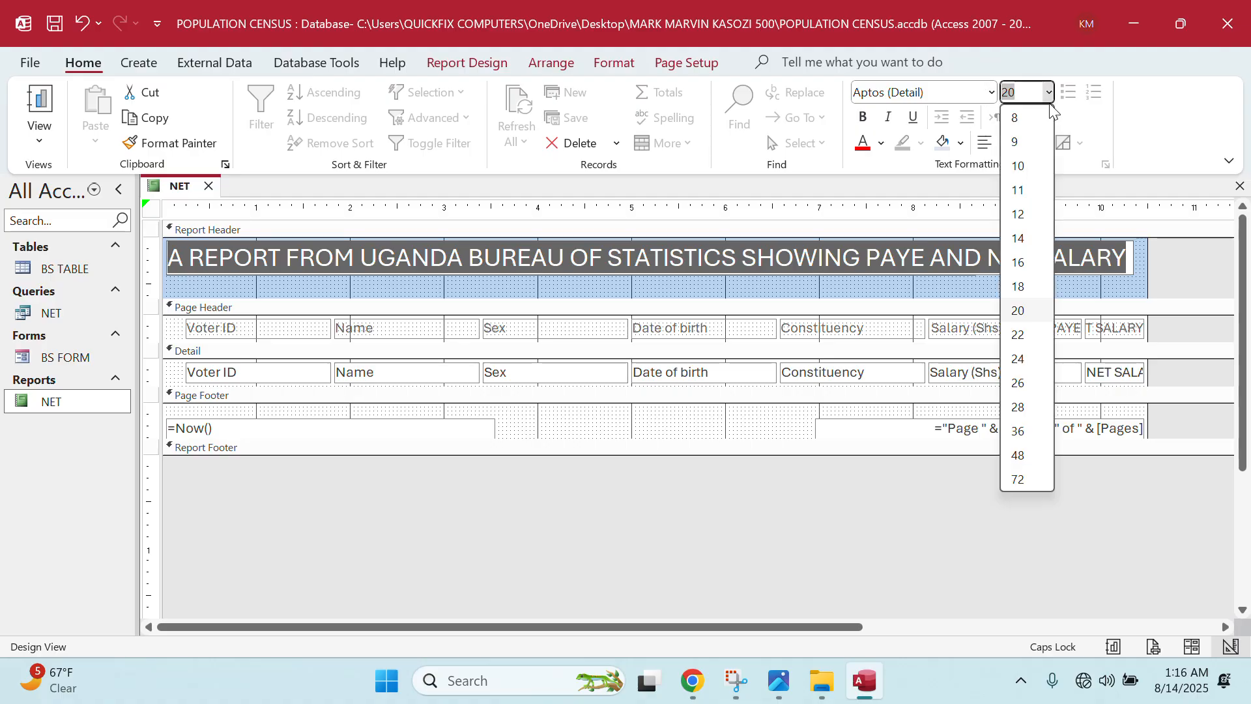
{"action": "left_click", "coordinate": [1020, 288]}
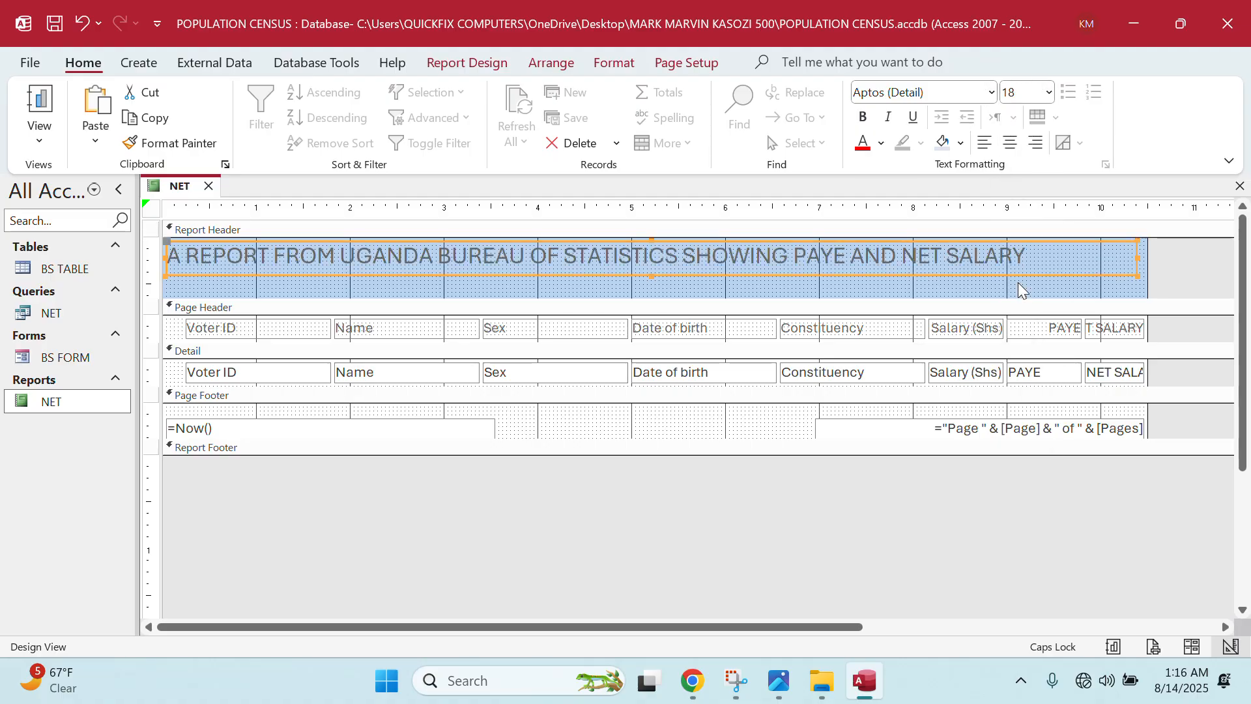
{"action": "left_click", "coordinate": [1010, 142]}
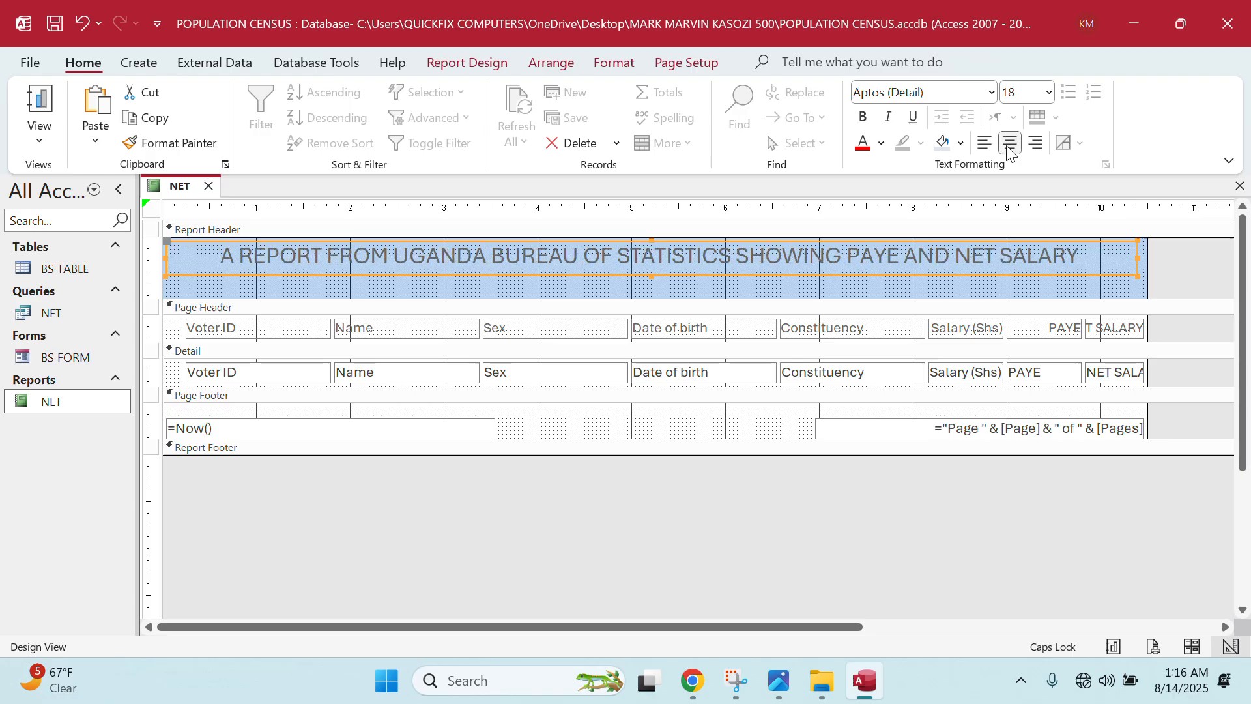
{"action": "left_click", "coordinate": [1075, 255]}
{"action": "left_click_drag", "start_coordinate": [1082, 256], "coordinate": [212, 245]}
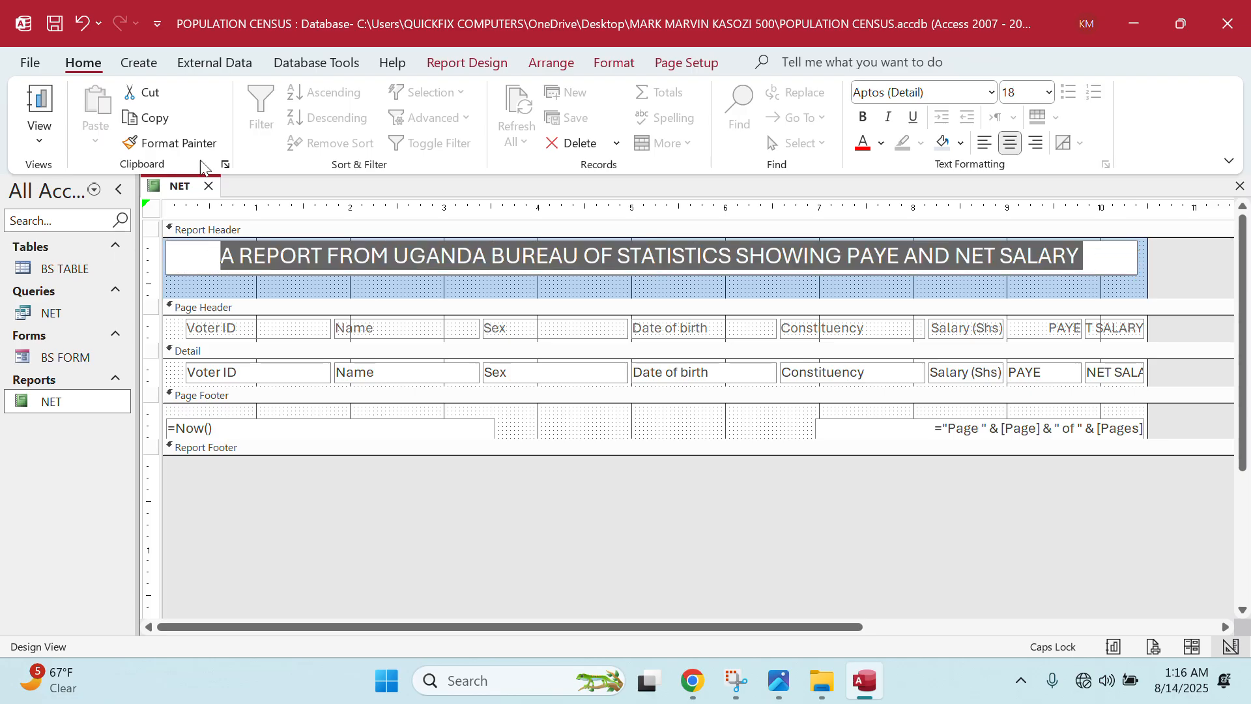
{"action": "left_click", "coordinate": [864, 144]}
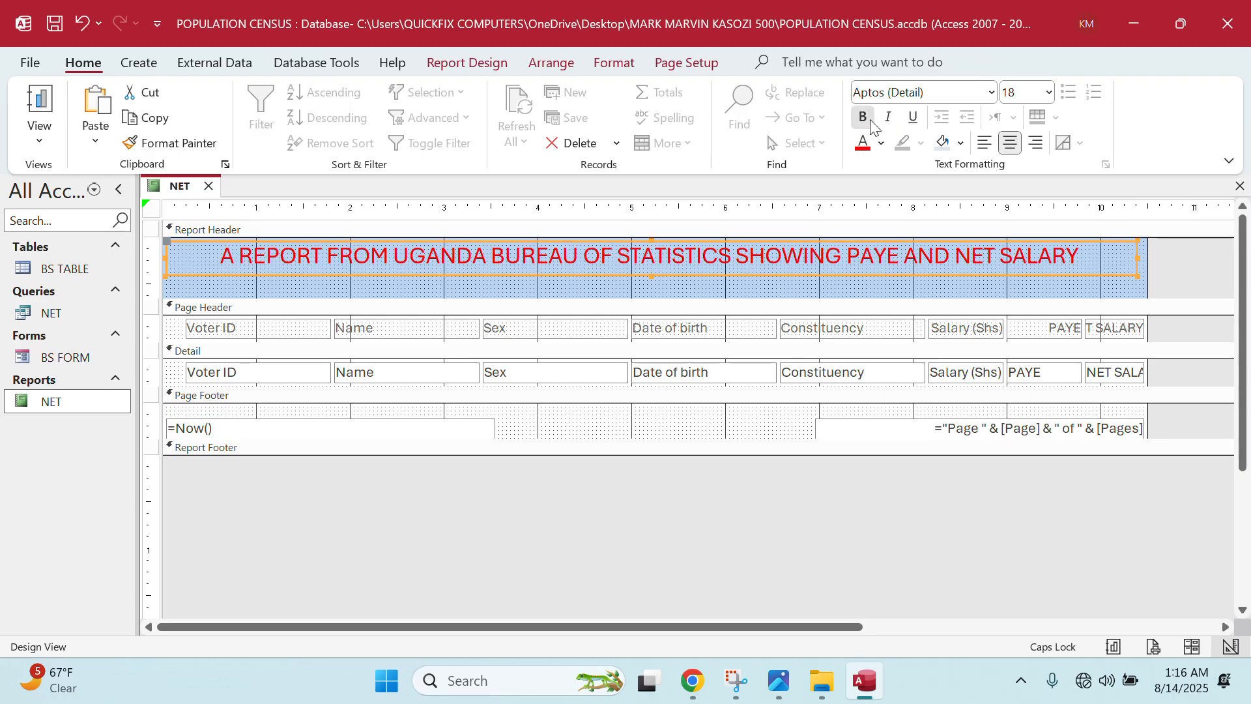
{"action": "left_click", "coordinate": [863, 117]}
{"action": "left_click", "coordinate": [1083, 288]}
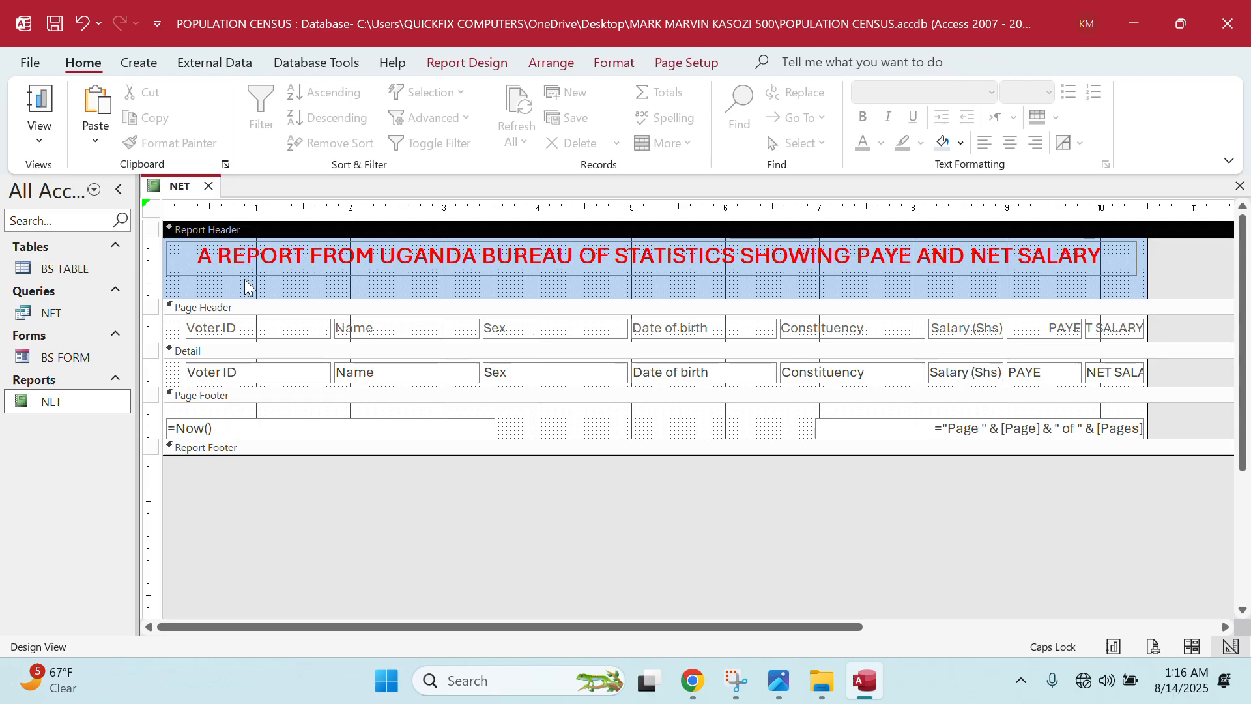
- Narrow the title label slightly from its left edge
{"action": "left_click", "coordinate": [169, 263]}
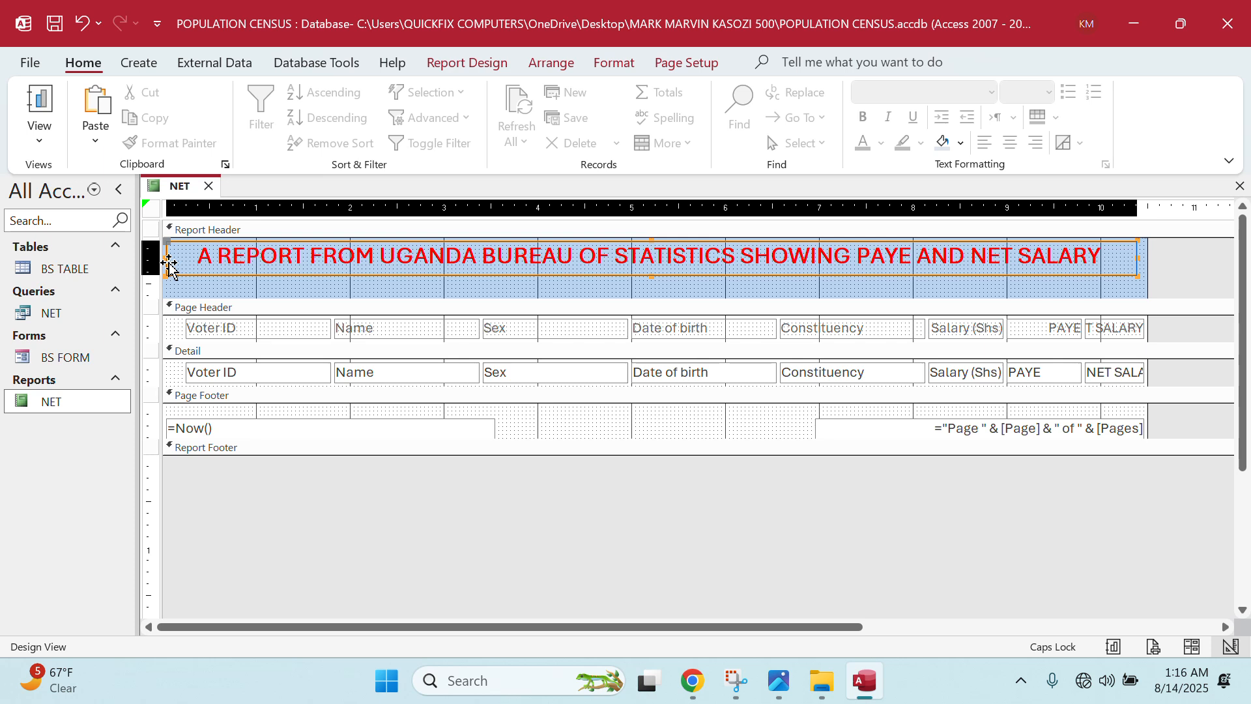
{"action": "left_click_drag", "start_coordinate": [166, 258], "coordinate": [194, 255]}
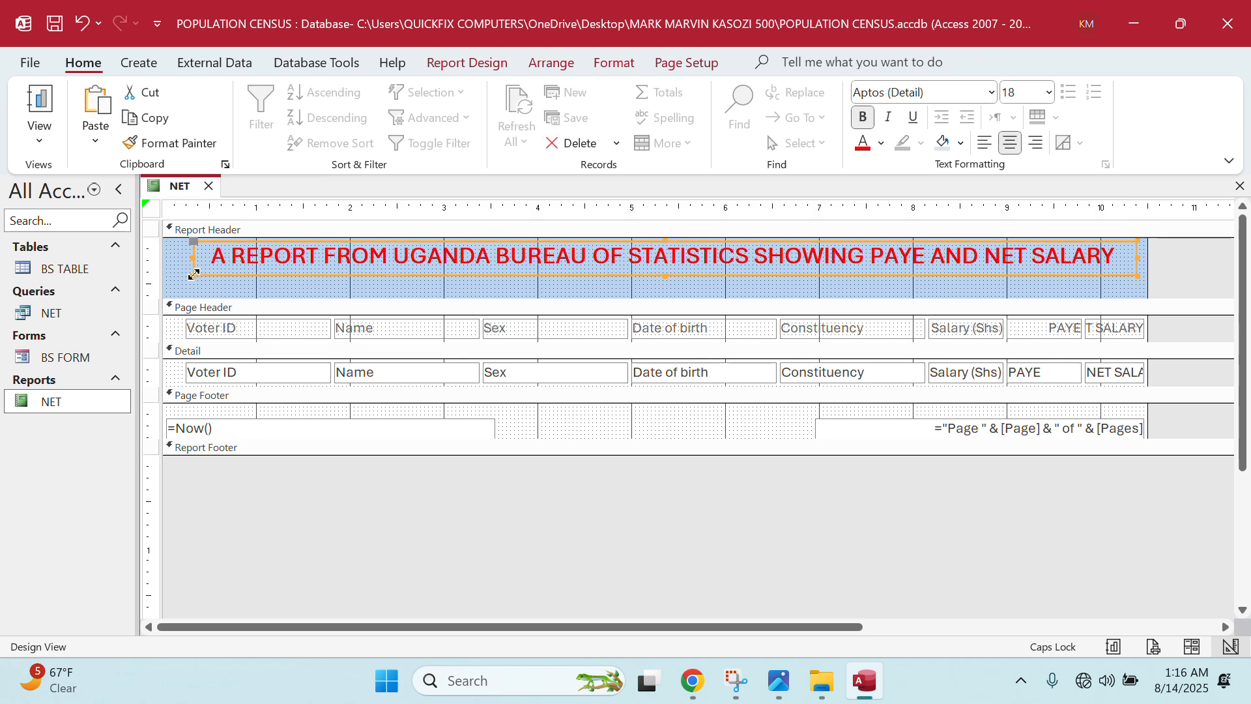
{"action": "left_click", "coordinate": [199, 271]}
{"action": "key", "text": "Escape"}
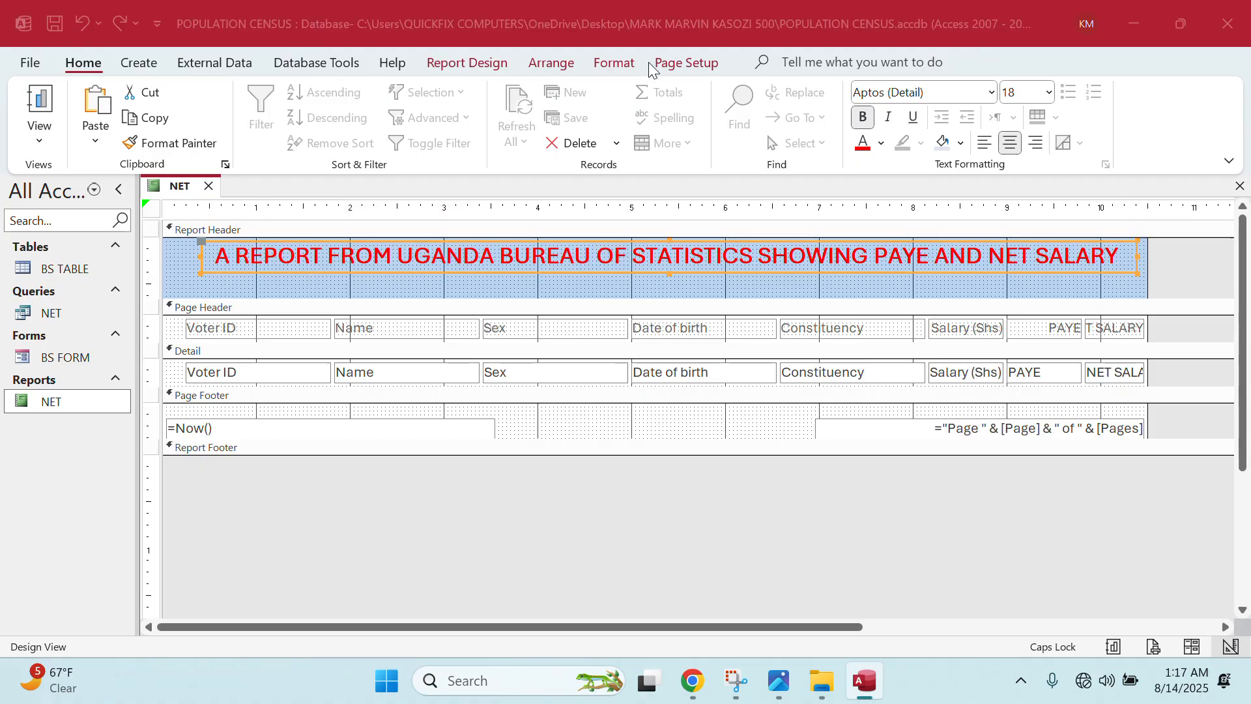
- Preview the NET report with its data, then return it to Design View
{"action": "left_click", "coordinate": [693, 64]}
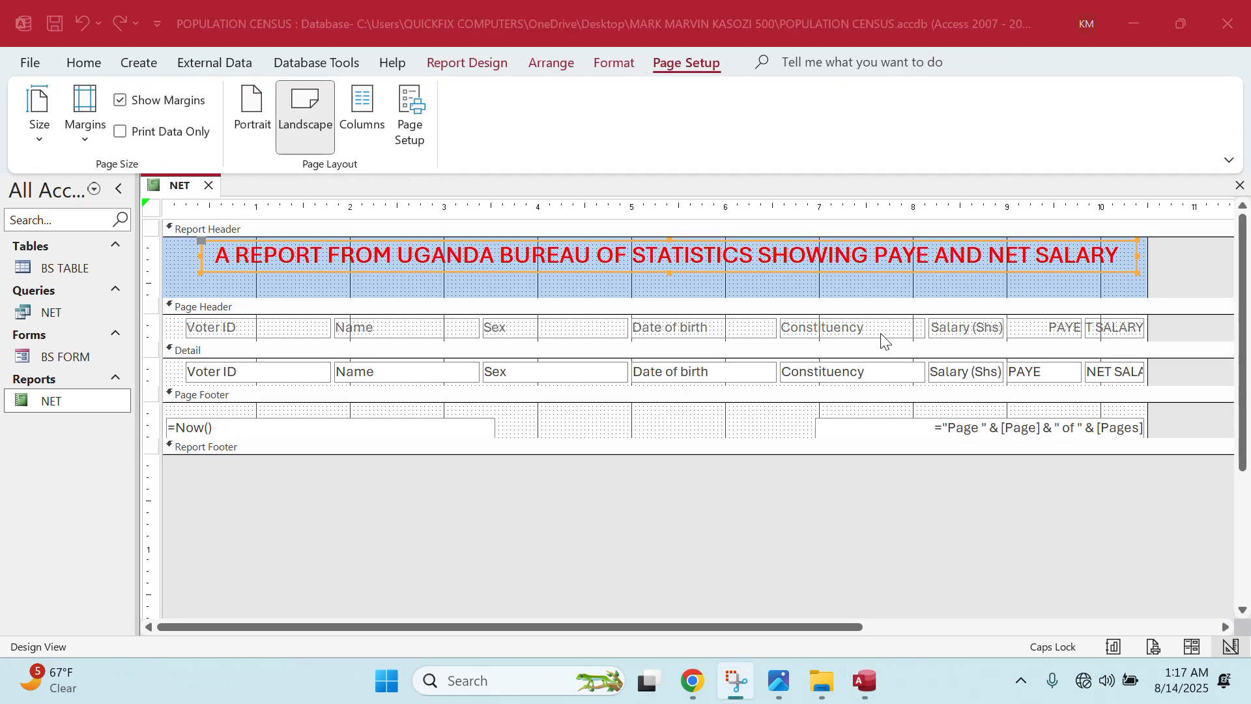
{"action": "left_click", "coordinate": [60, 404]}
{"action": "double_click", "coordinate": [60, 400]}
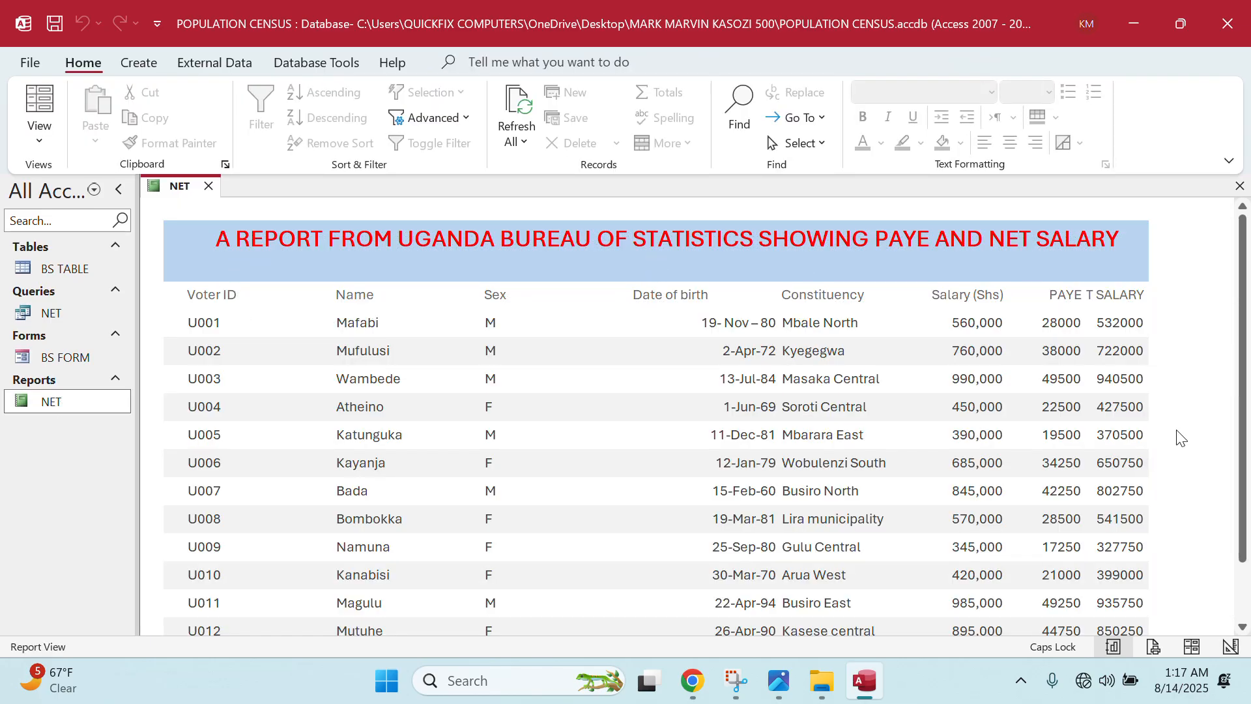
{"action": "right_click", "coordinate": [38, 404]}
{"action": "left_click", "coordinate": [93, 91]}
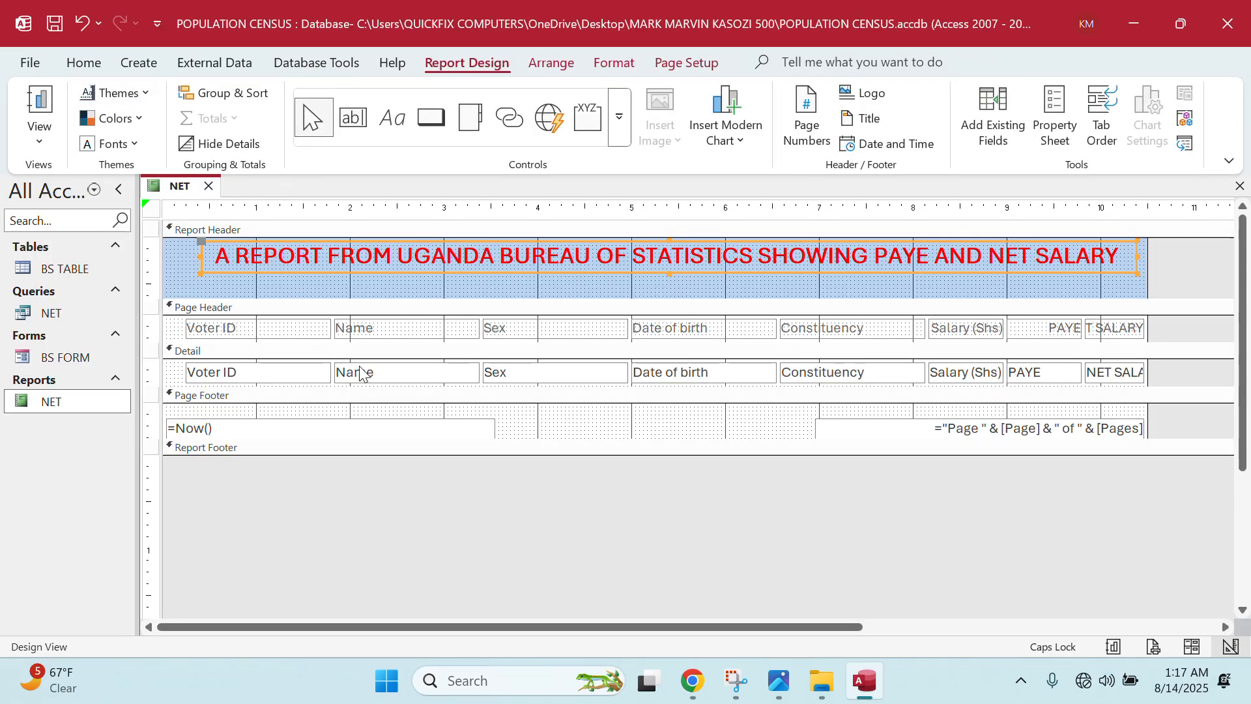
- Resize and nudge the Voter ID, Name and Sex detail boxes under their headings
{"action": "left_click", "coordinate": [315, 378]}
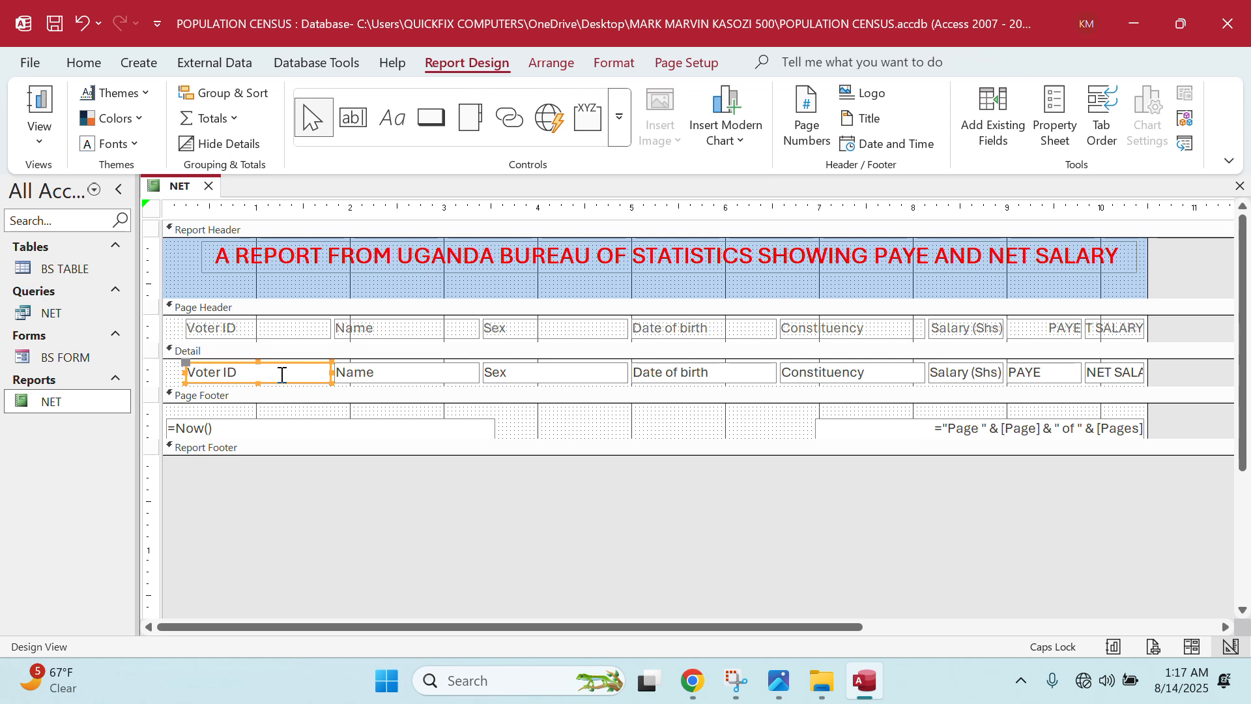
{"action": "left_click_drag", "start_coordinate": [181, 372], "coordinate": [174, 372]}
{"action": "mouse_move", "coordinate": [329, 373]}
{"action": "left_mouse_down"}
{"action": "mouse_move", "coordinate": [283, 372]}
{"action": "mouse_move", "coordinate": [310, 372]}
{"action": "left_mouse_up"}
{"action": "left_click", "coordinate": [413, 370]}
{"action": "mouse_move", "coordinate": [481, 371]}
{"action": "left_mouse_down"}
{"action": "mouse_move", "coordinate": [433, 372]}
{"action": "mouse_move", "coordinate": [480, 372]}
{"action": "mouse_move", "coordinate": [463, 374]}
{"action": "left_mouse_up"}
{"action": "left_click", "coordinate": [488, 370]}
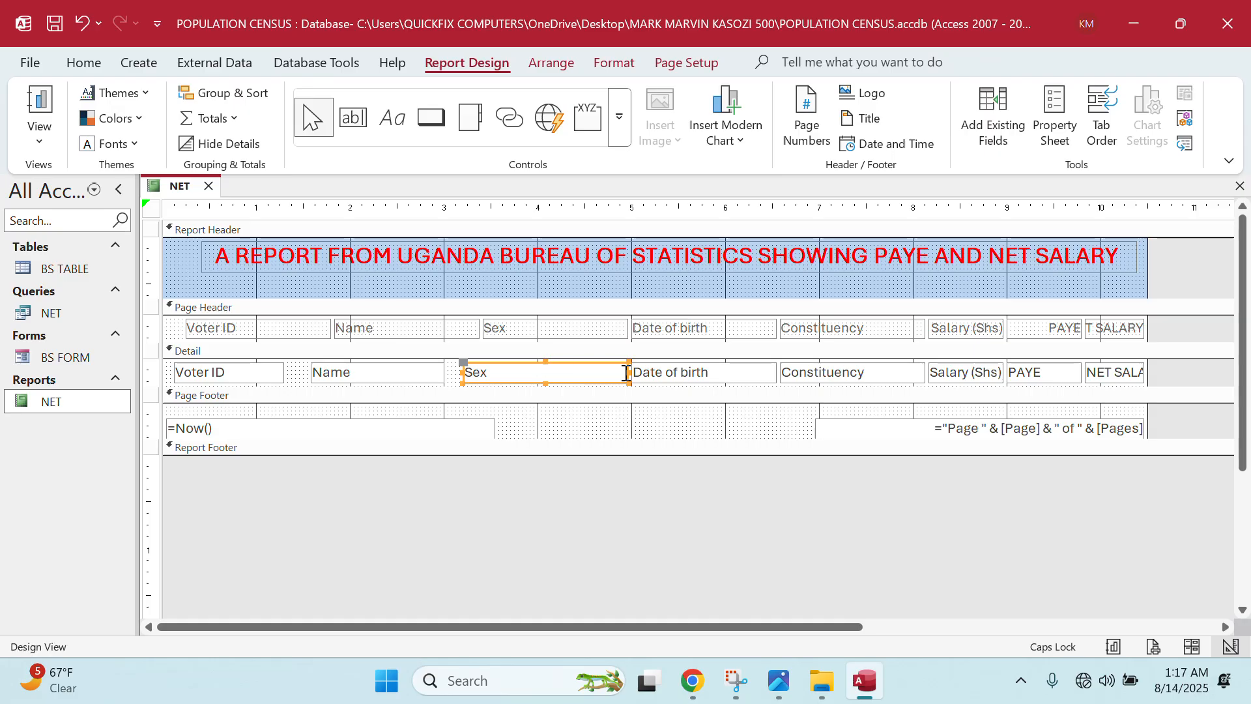
{"action": "left_click_drag", "start_coordinate": [626, 373], "coordinate": [500, 373]}
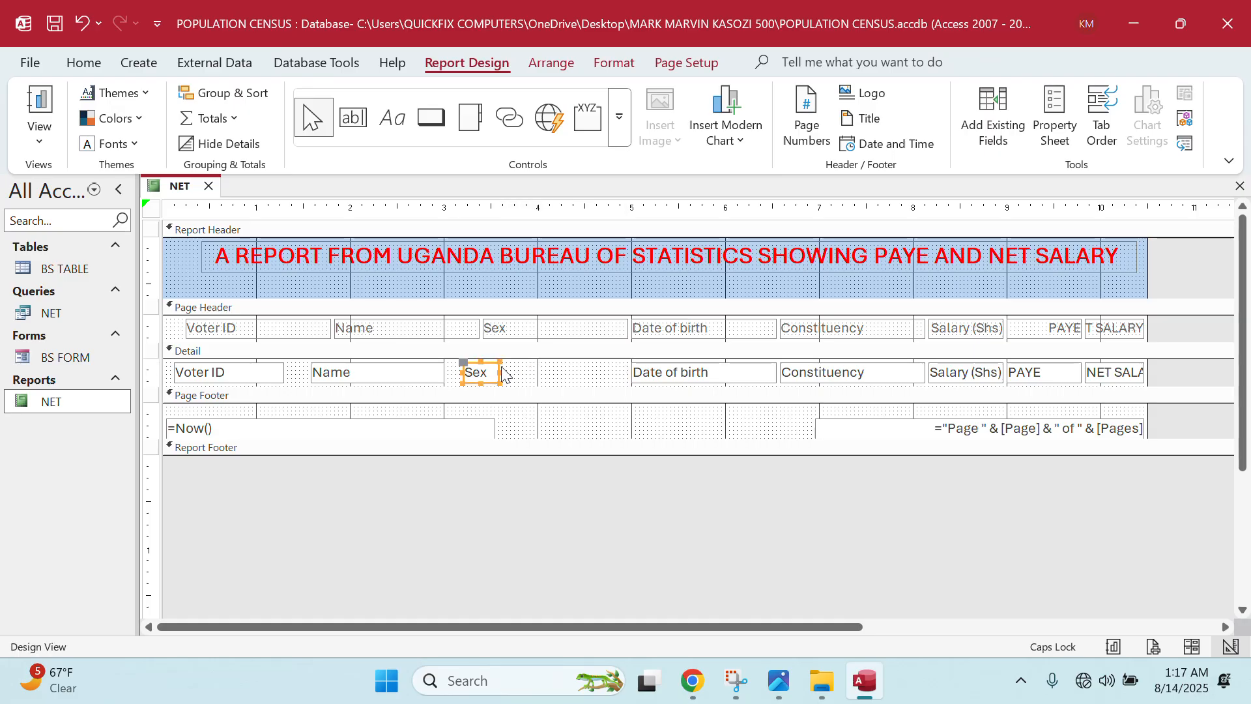
{"action": "left_click", "coordinate": [651, 373]}
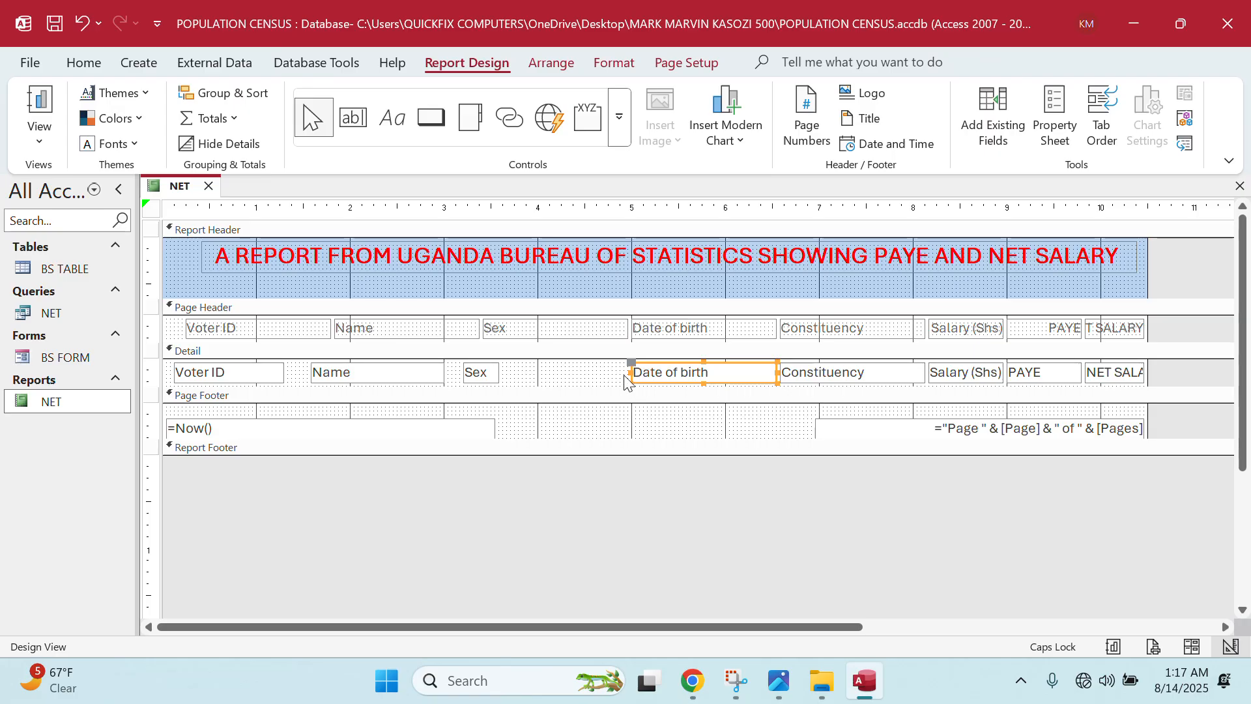
{"action": "left_click", "coordinate": [377, 372]}
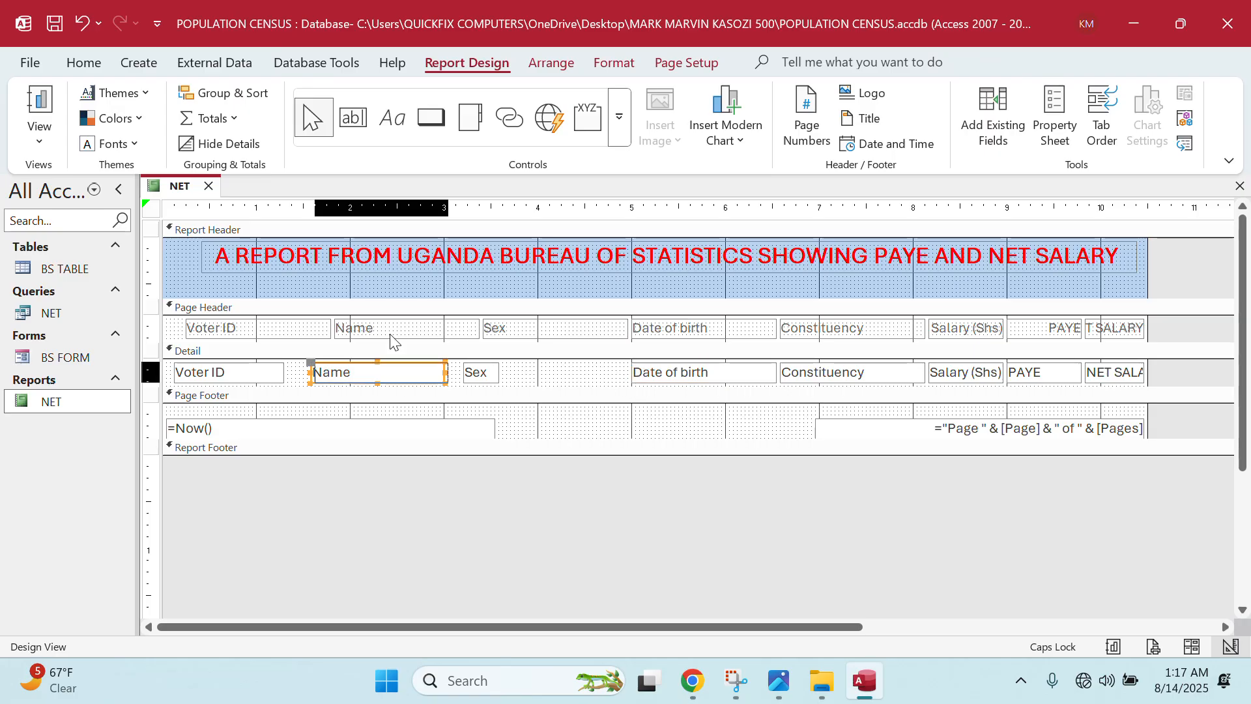
{"action": "key", "text": "Right"}
{"action": "key", "text": "Right"}
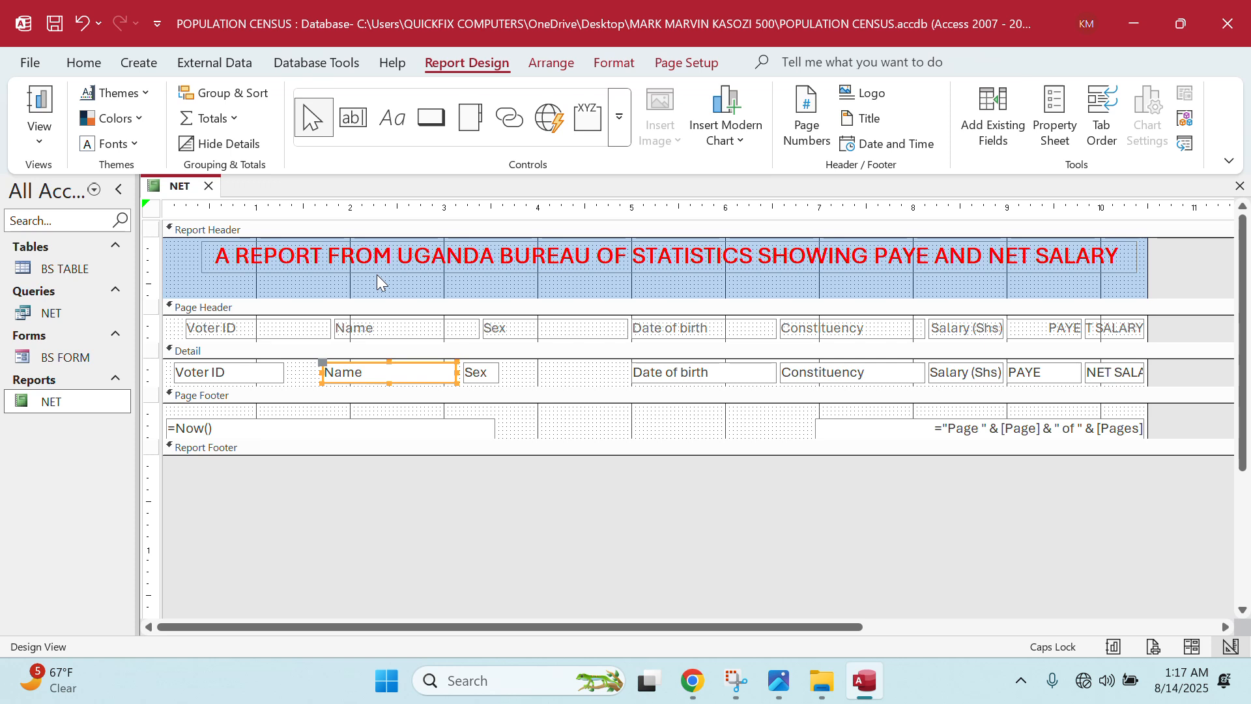
{"action": "left_click", "coordinate": [484, 381]}
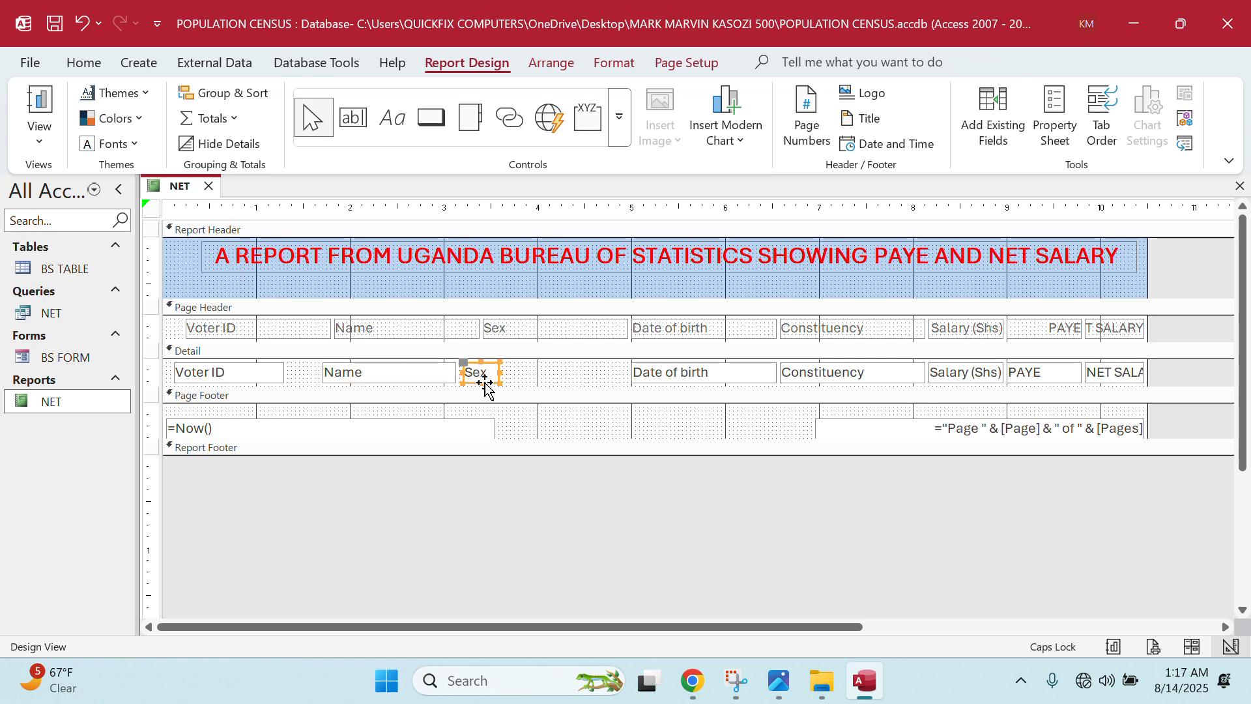
{"action": "key", "text": "Right"}
{"action": "key", "text": "Right"}
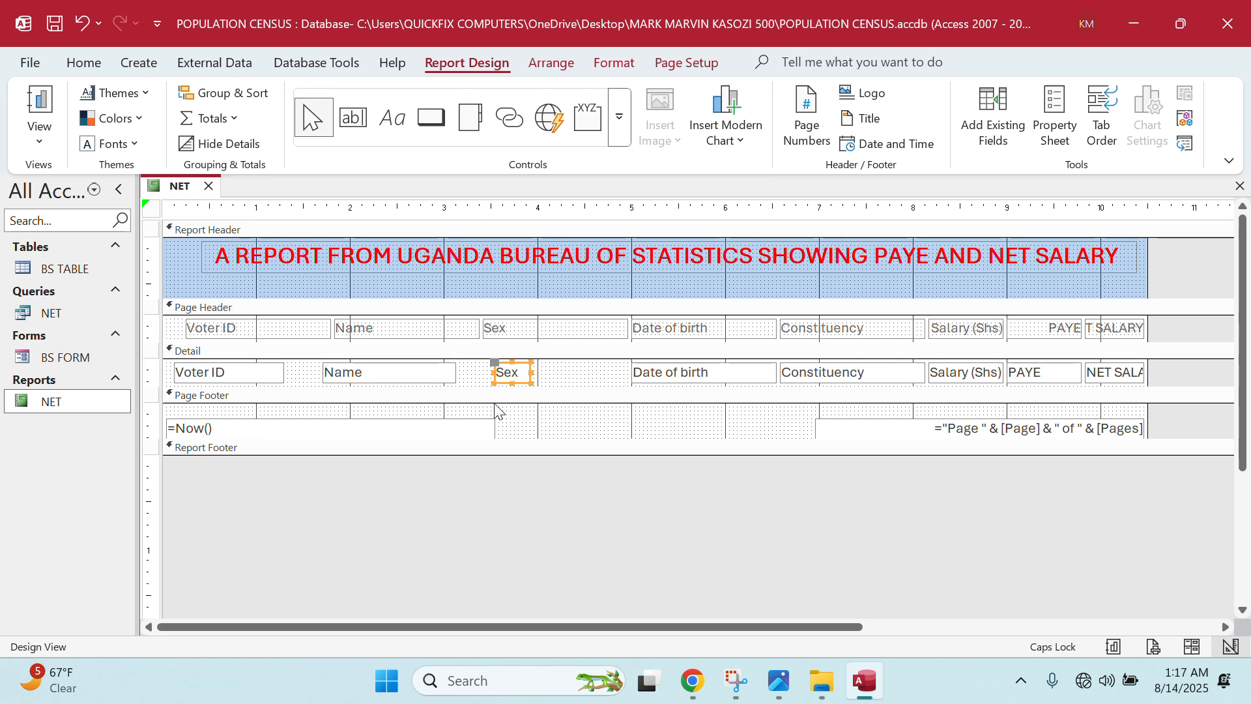
{"action": "key", "text": "Left"}
- Resize the Date of birth, Constituency, Salary, PAYE and NET SALARY boxes and widen the report
{"action": "left_click", "coordinate": [667, 379]}
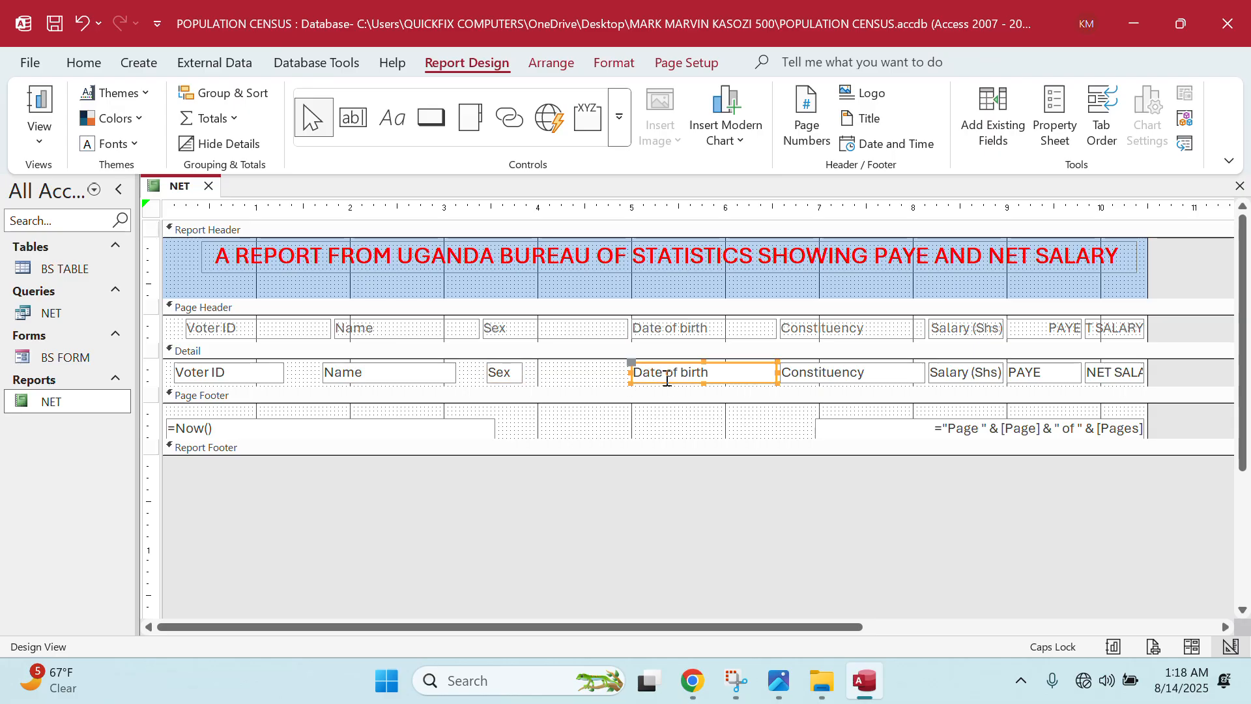
{"action": "left_click_drag", "start_coordinate": [777, 375], "coordinate": [720, 375]}
{"action": "left_click", "coordinate": [900, 373]}
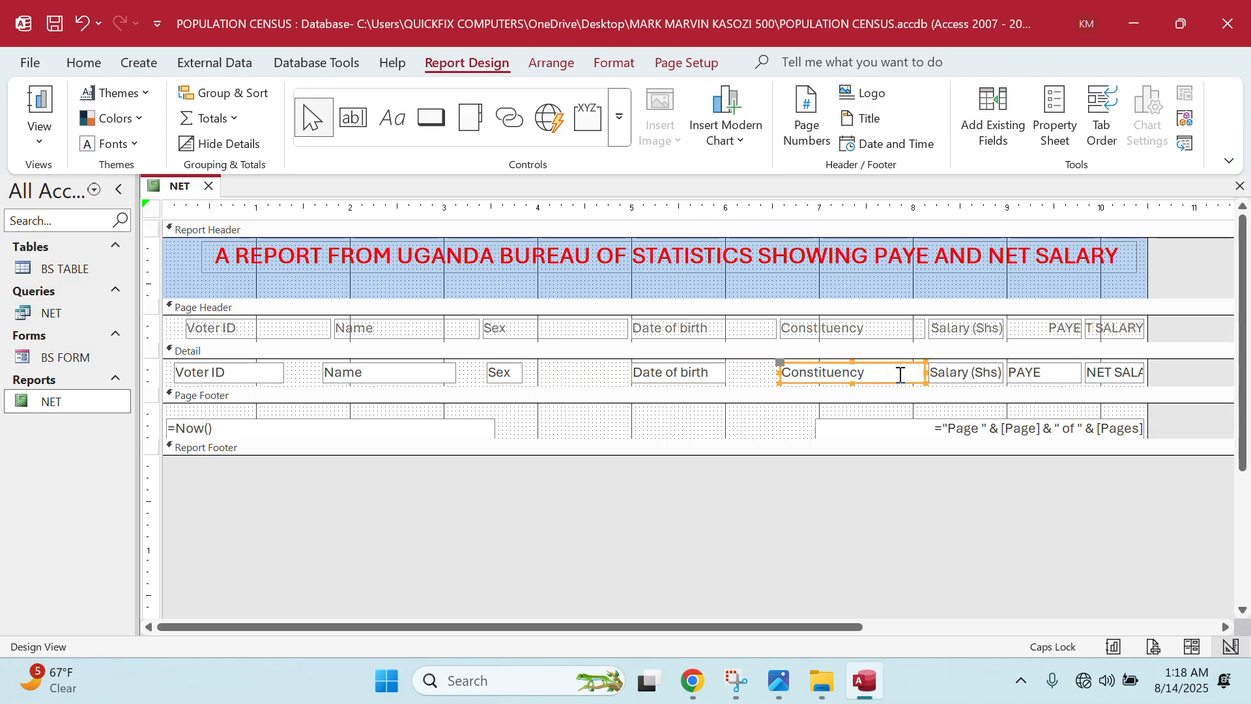
{"action": "left_click_drag", "start_coordinate": [927, 373], "coordinate": [873, 369]}
{"action": "left_click", "coordinate": [955, 374]}
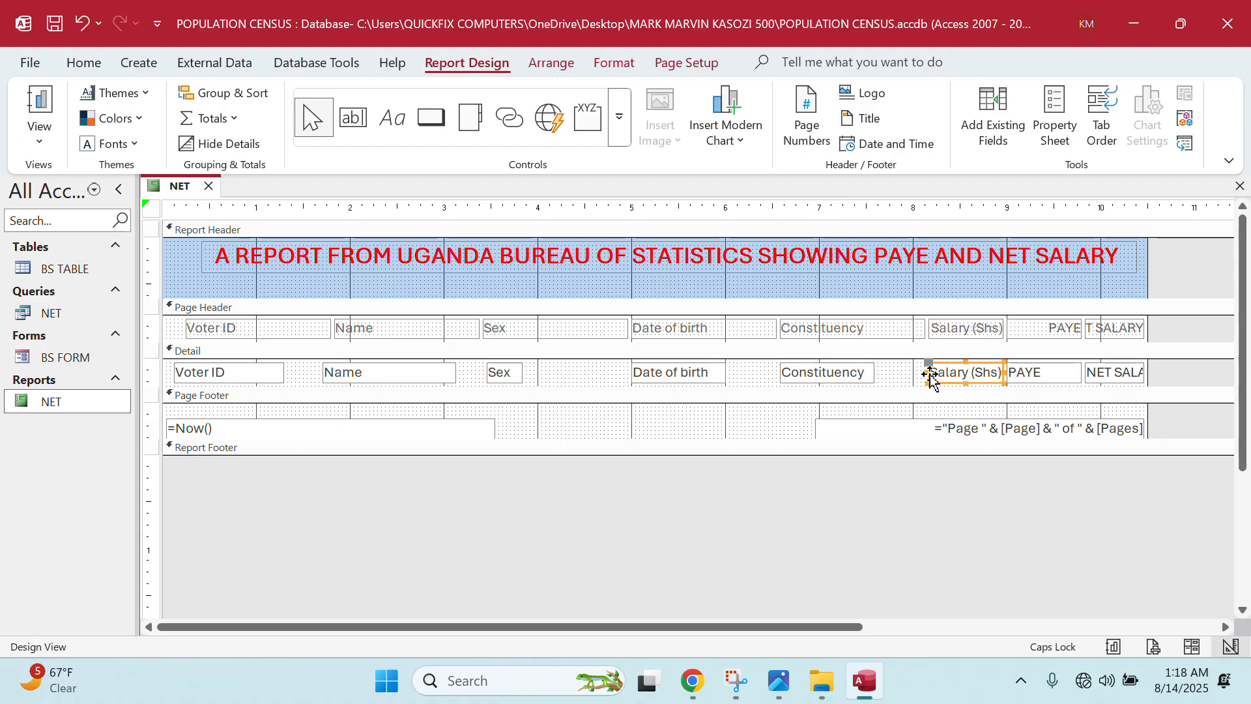
{"action": "left_click_drag", "start_coordinate": [928, 372], "coordinate": [902, 369]}
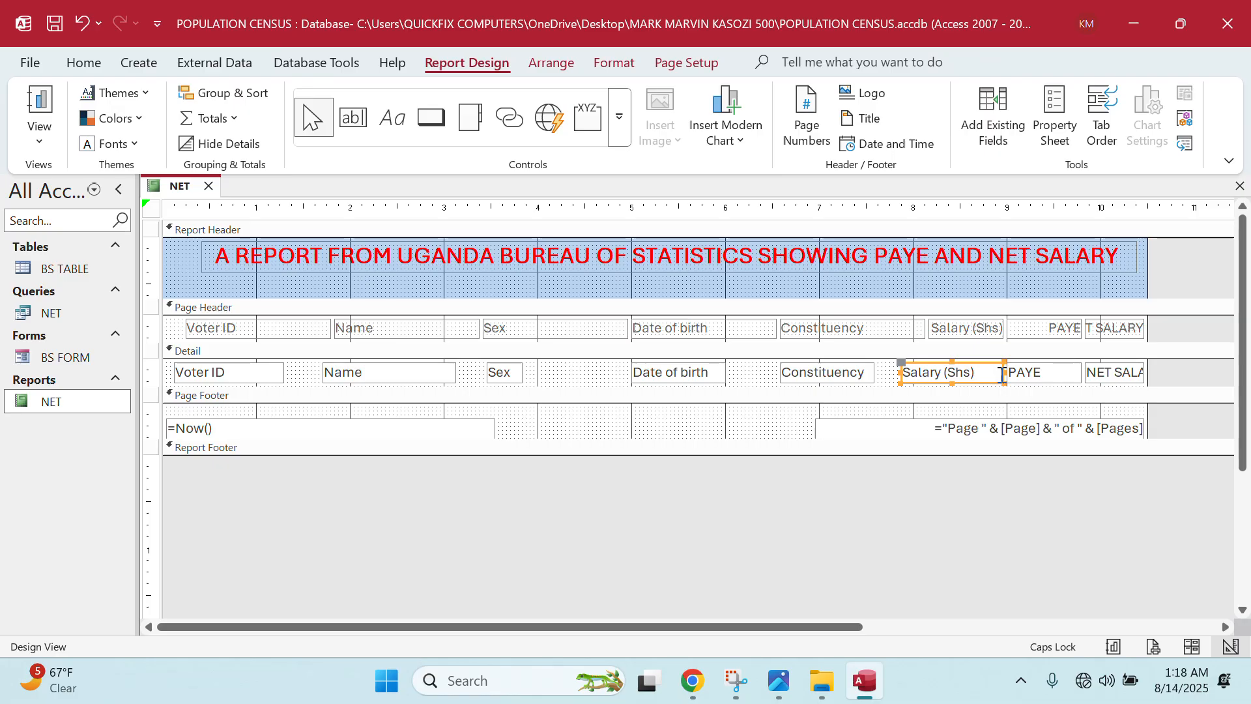
{"action": "mouse_move", "coordinate": [1005, 372]}
{"action": "left_mouse_down"}
{"action": "mouse_move", "coordinate": [979, 372]}
{"action": "mouse_move", "coordinate": [997, 377]}
{"action": "left_mouse_up"}
{"action": "left_click", "coordinate": [1028, 369]}
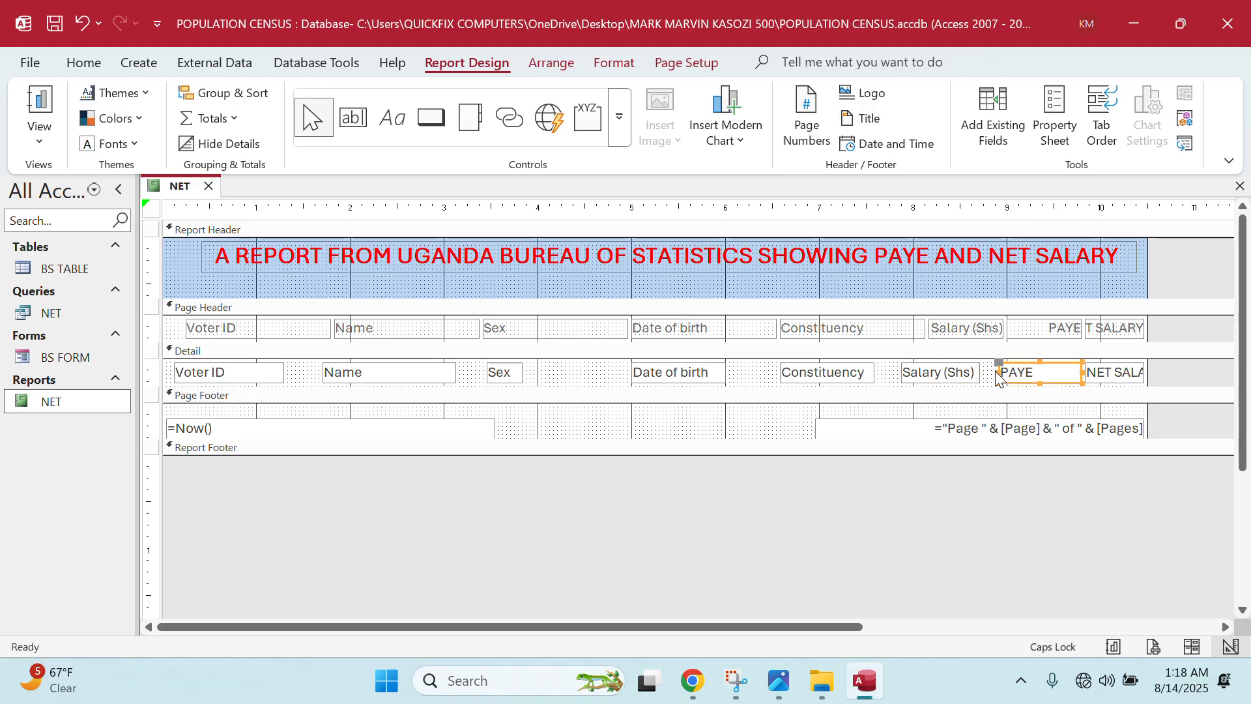
{"action": "left_click_drag", "start_coordinate": [1080, 372], "coordinate": [1062, 372]}
{"action": "left_click", "coordinate": [1095, 378]}
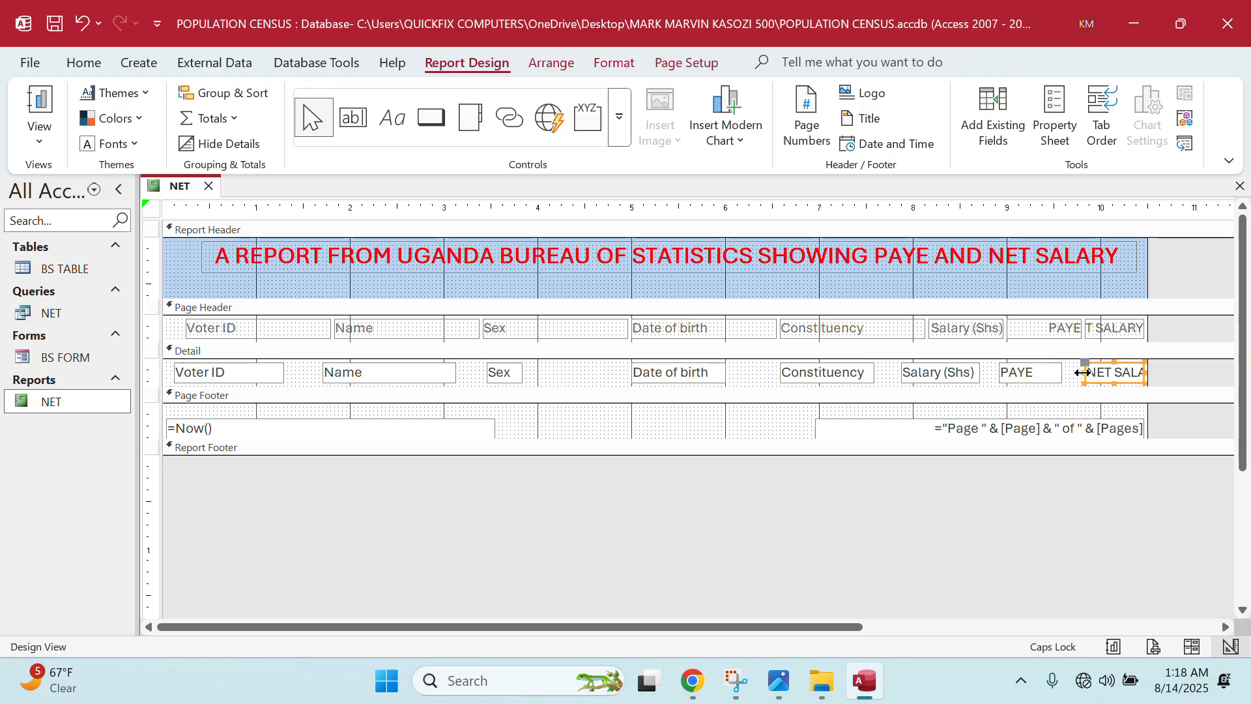
{"action": "left_click_drag", "start_coordinate": [1083, 372], "coordinate": [1069, 372]}
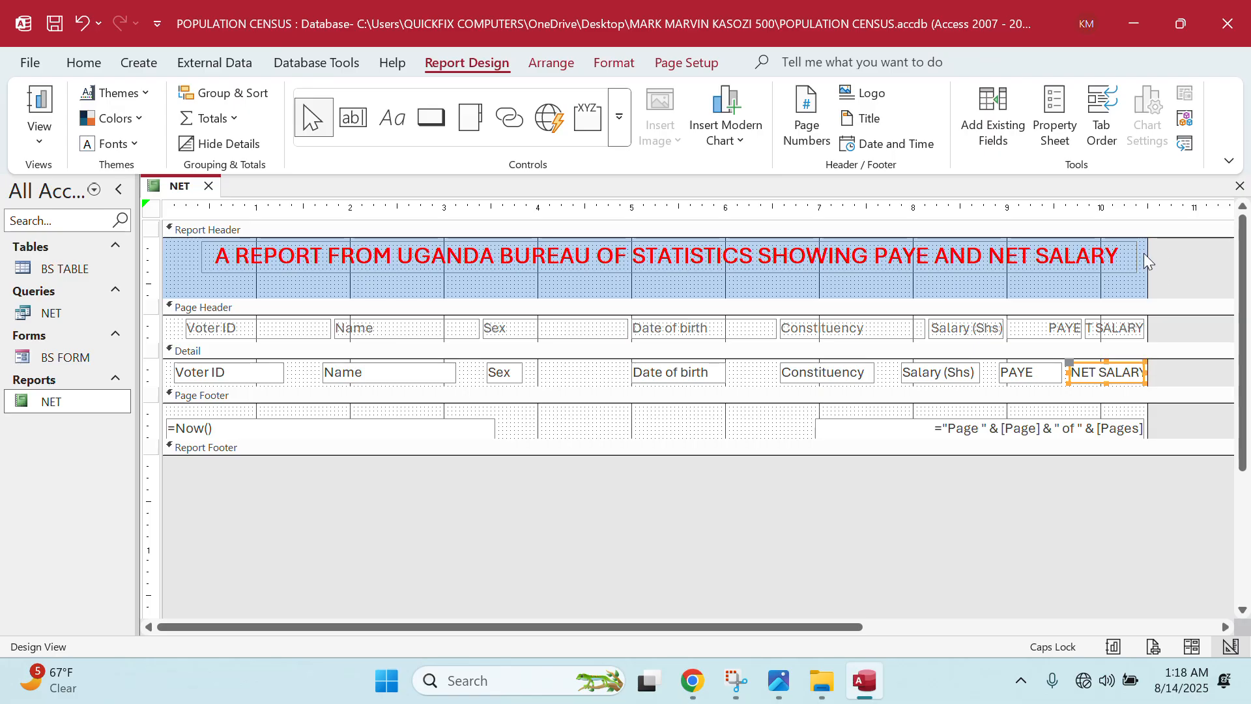
{"action": "left_click_drag", "start_coordinate": [1146, 252], "coordinate": [1170, 247]}
{"action": "left_click_drag", "start_coordinate": [1145, 375], "coordinate": [1157, 374]}
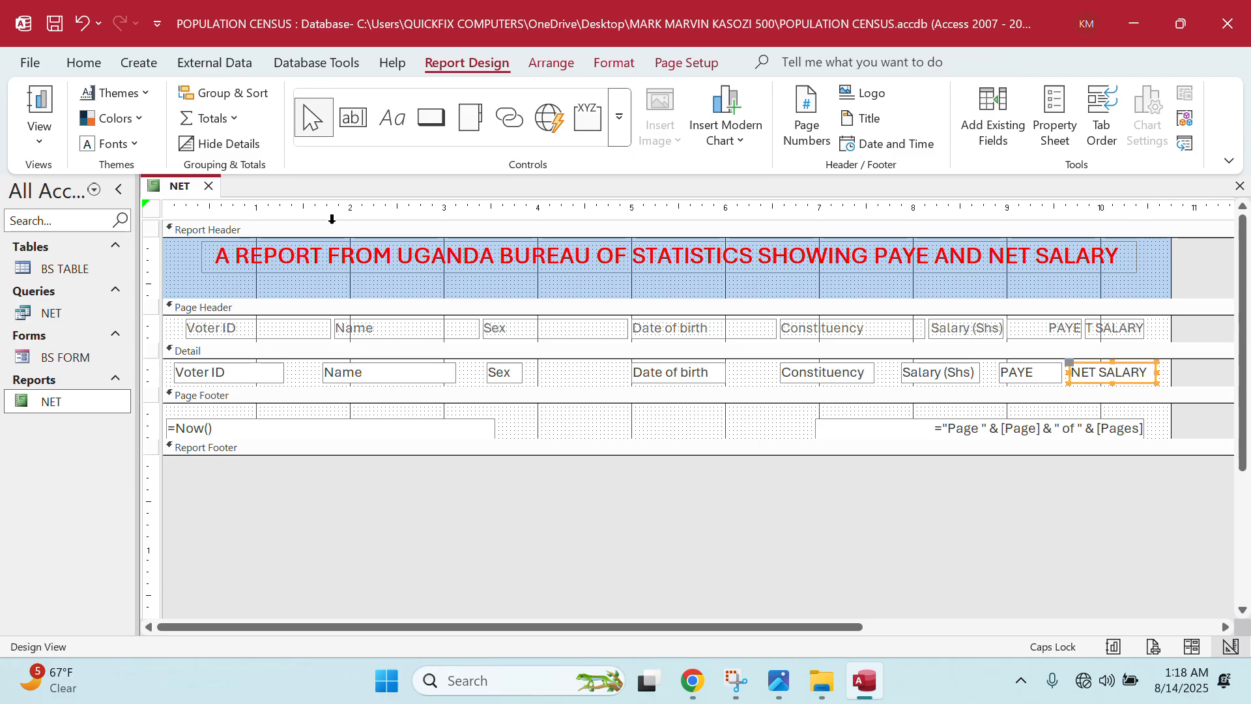
- Preview the report, then in Design View narrow the PAYE heading and widen NET SALARY
{"action": "double_click", "coordinate": [73, 410]}
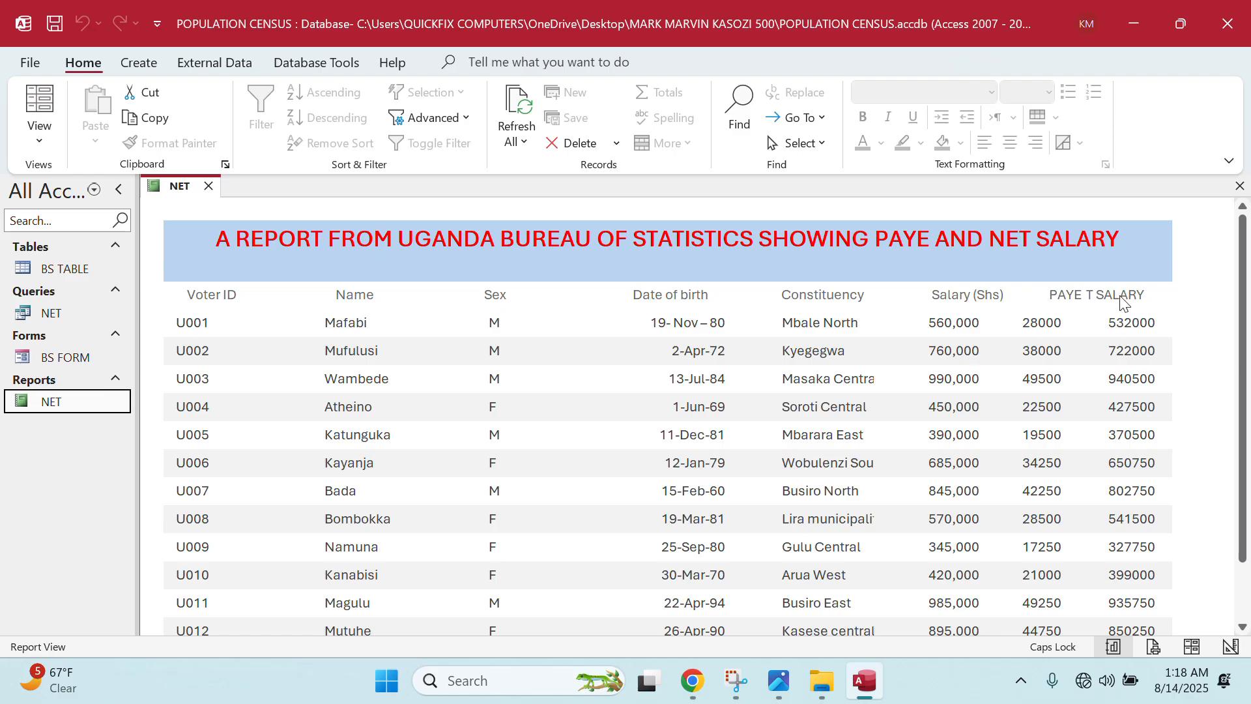
{"action": "right_click", "coordinate": [69, 388]}
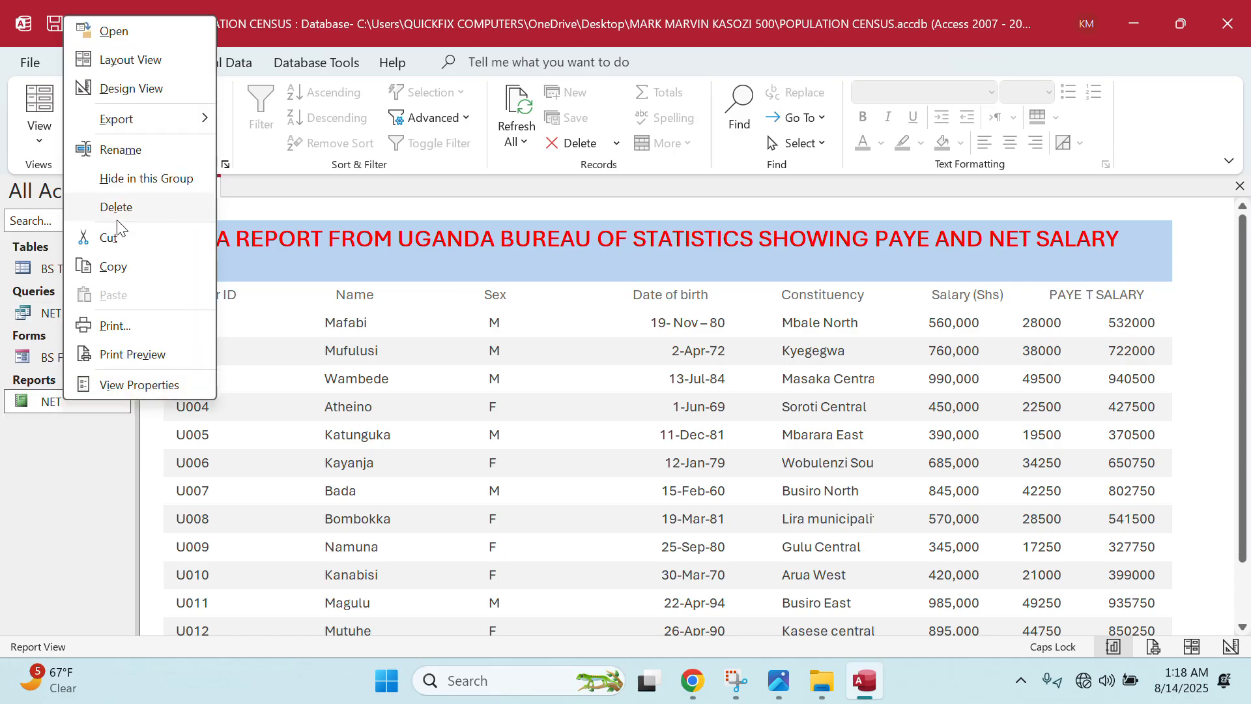
{"action": "left_click", "coordinate": [116, 88]}
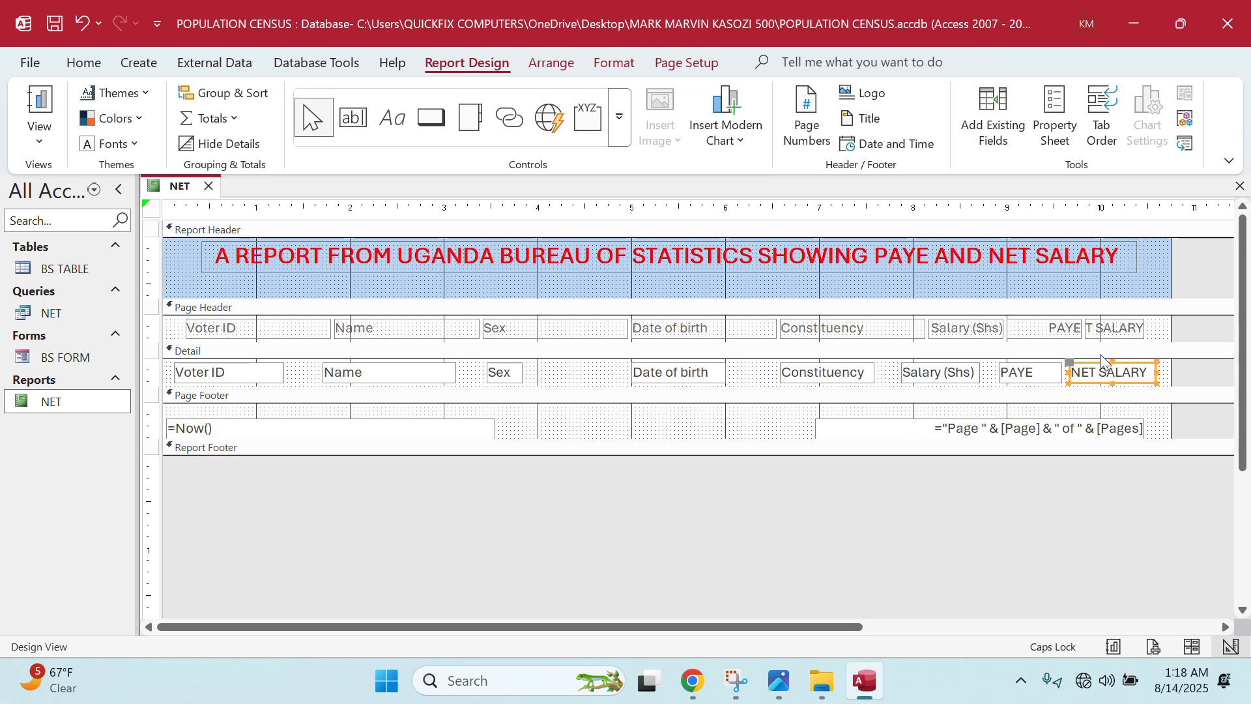
{"action": "left_click", "coordinate": [1111, 328]}
{"action": "left_click", "coordinate": [1062, 329]}
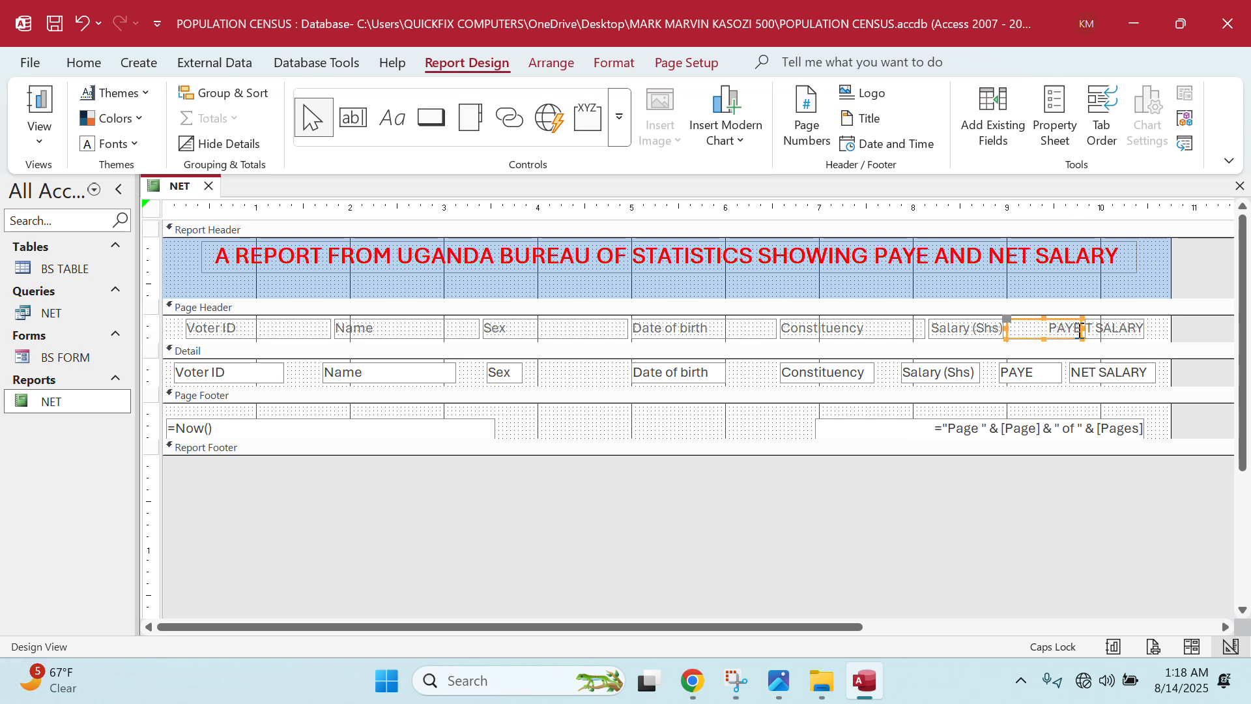
{"action": "mouse_move", "coordinate": [1080, 329]}
{"action": "left_mouse_down"}
{"action": "mouse_move", "coordinate": [1063, 330]}
{"action": "mouse_move", "coordinate": [1086, 329]}
{"action": "mouse_move", "coordinate": [1073, 329]}
{"action": "left_mouse_up"}
{"action": "left_click", "coordinate": [1090, 329]}
{"action": "left_click", "coordinate": [1090, 330]}
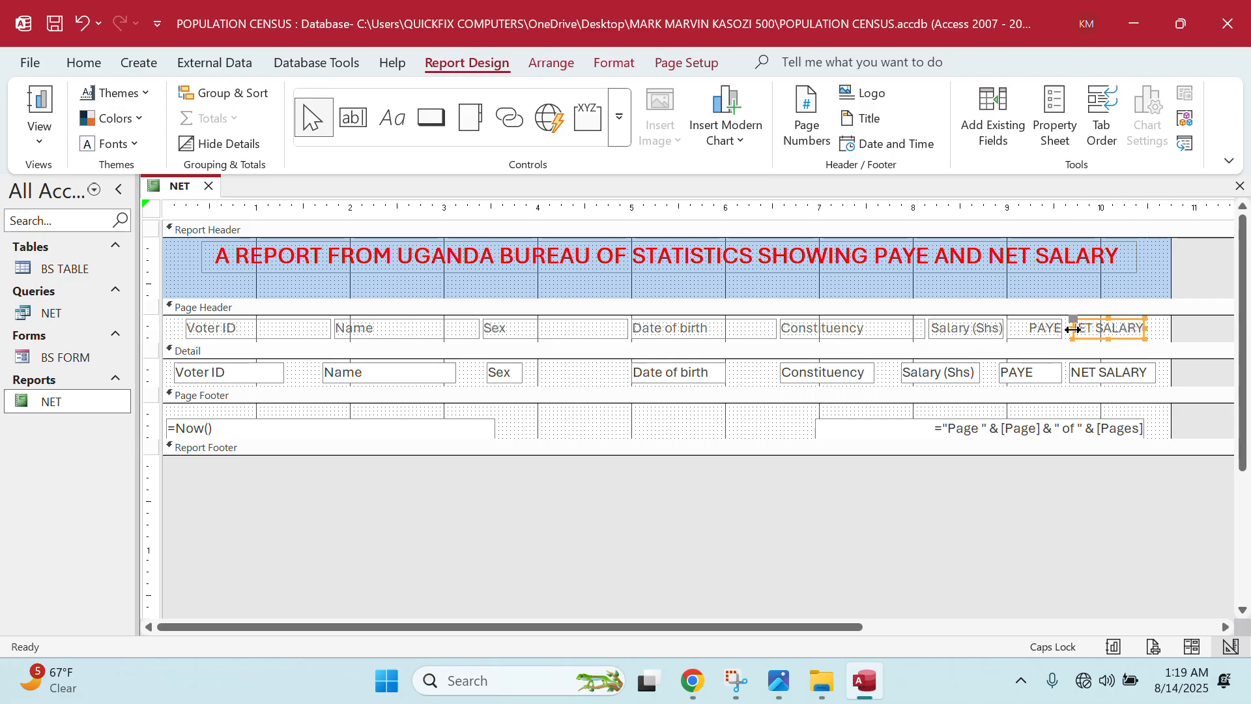
{"action": "left_click", "coordinate": [1143, 327]}
{"action": "left_click_drag", "start_coordinate": [1144, 327], "coordinate": [1156, 327]}
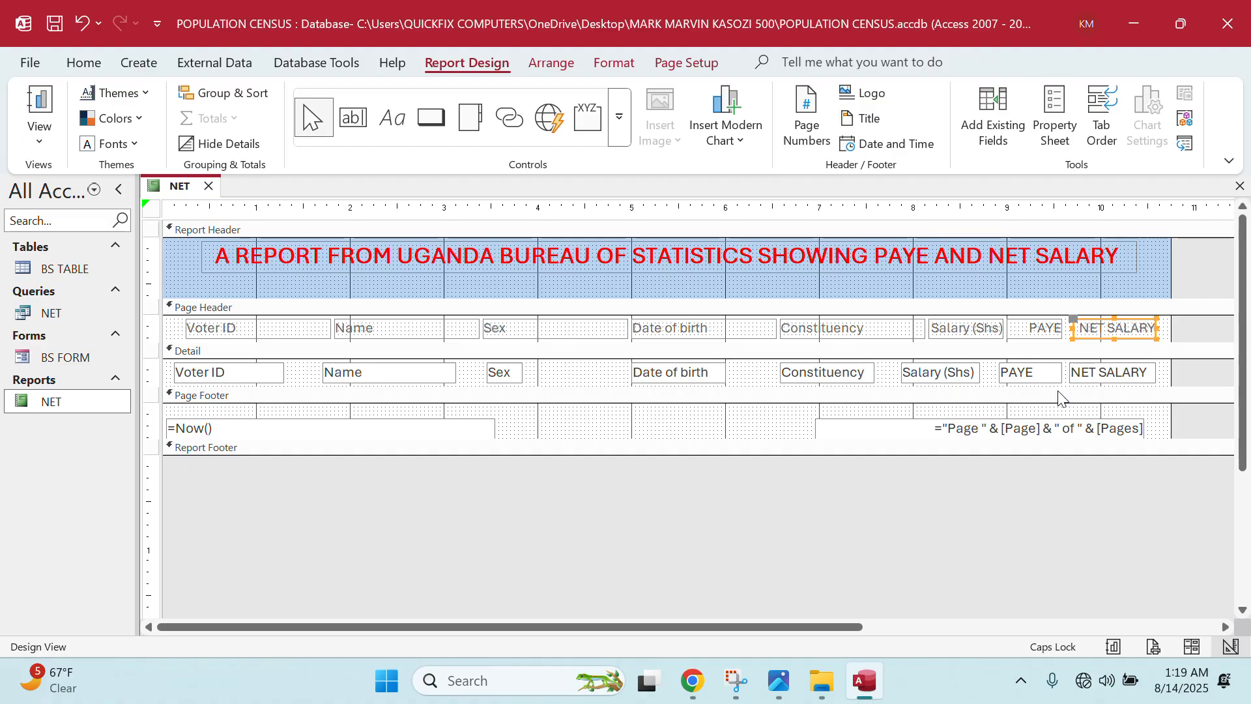
- Check the NET report in Report View and return it to Design View
{"action": "double_click", "coordinate": [93, 400]}
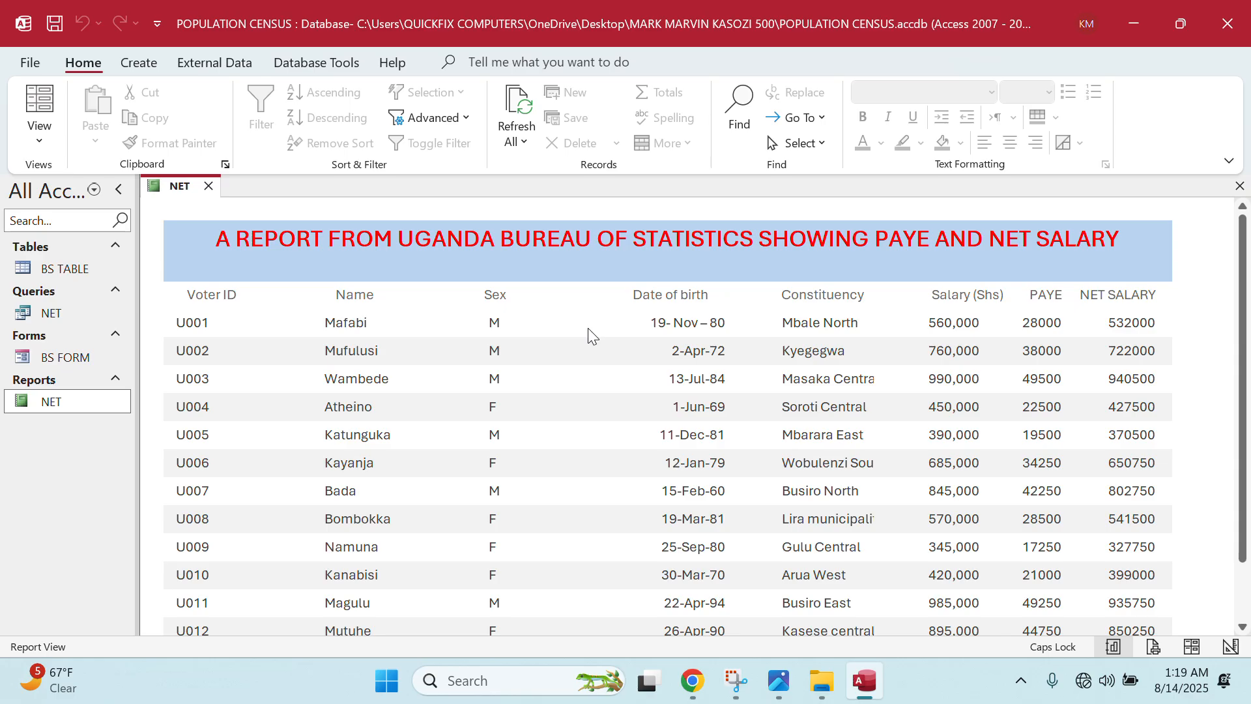
{"action": "scroll", "coordinate": [589, 337], "scroll_direction": "down", "scroll_amount": 3}
{"action": "scroll", "coordinate": [605, 351], "scroll_direction": "up", "scroll_amount": 3}
{"action": "right_click", "coordinate": [79, 407]}
{"action": "left_click", "coordinate": [126, 87]}
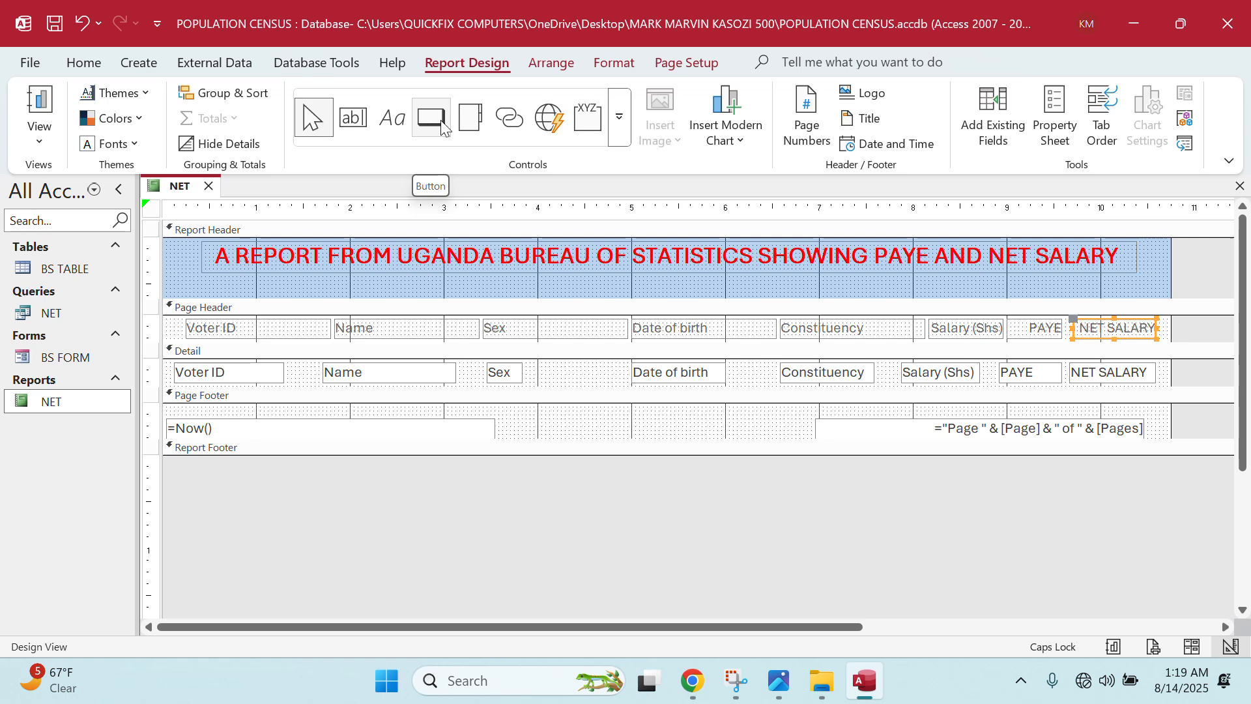
- Add a Report Header label containing the student's name and personal number
{"action": "left_click", "coordinate": [390, 124]}
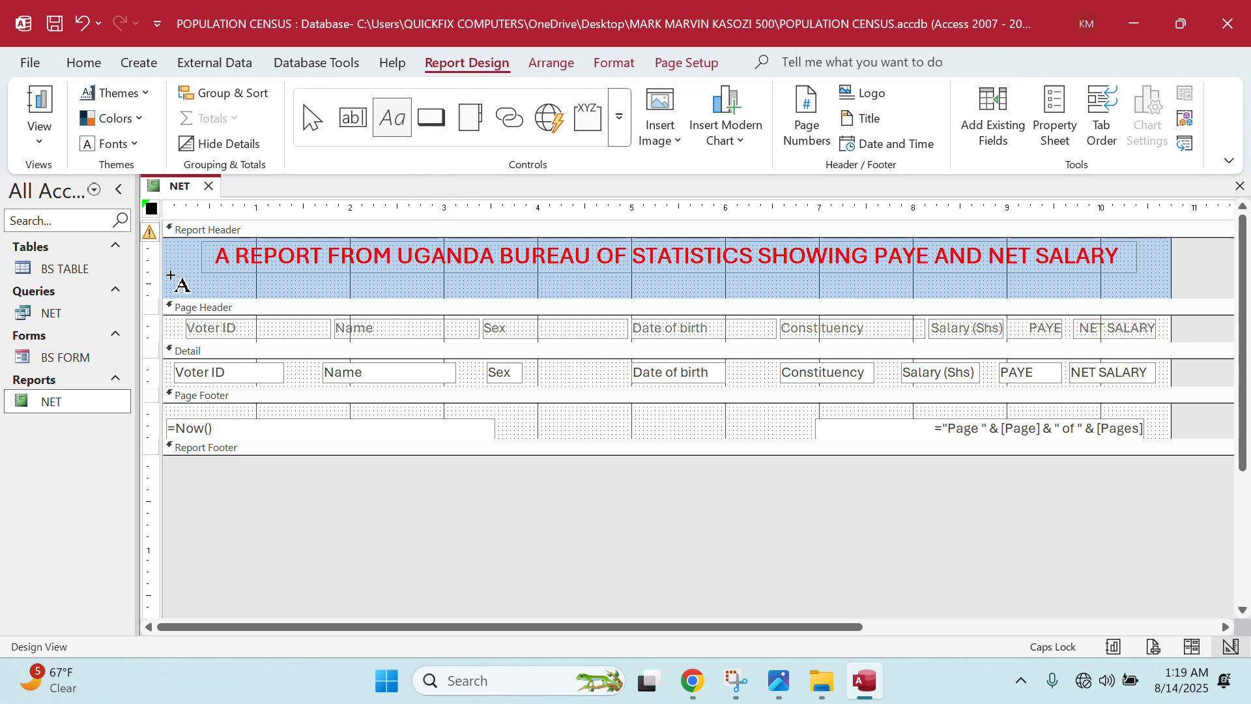
{"action": "left_click_drag", "start_coordinate": [171, 275], "coordinate": [242, 297]}
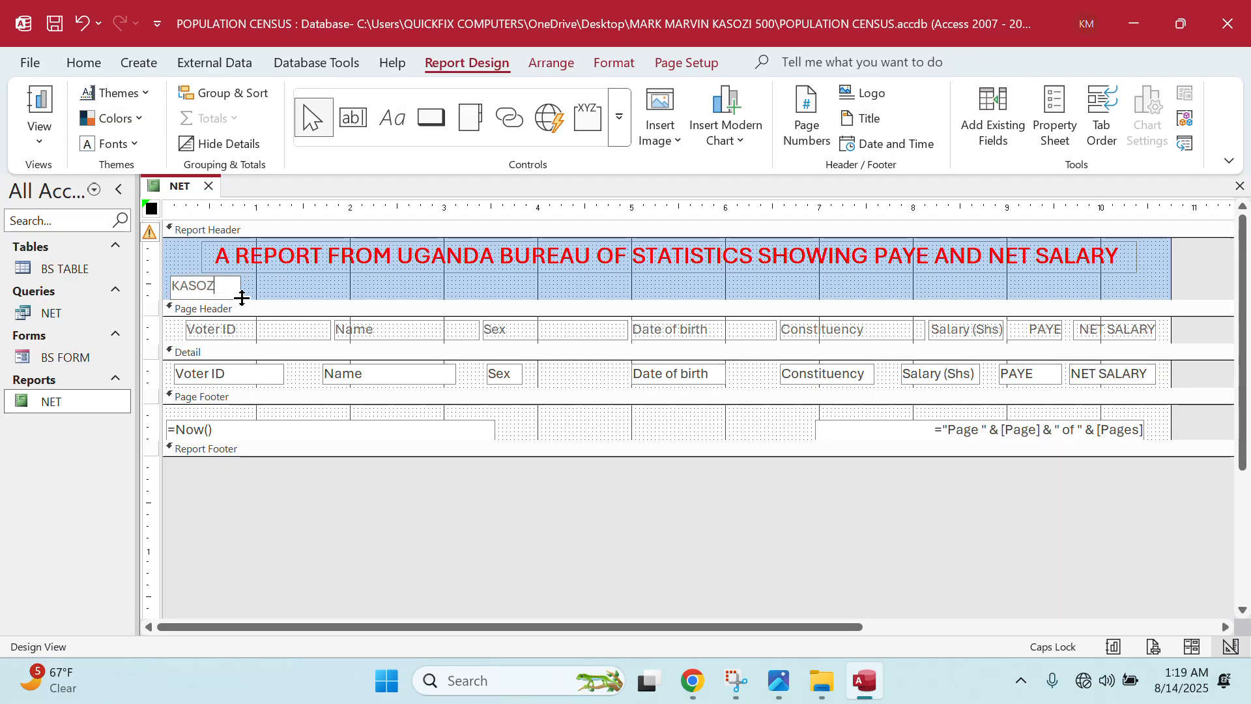
{"action": "left_click", "coordinate": [779, 682]}
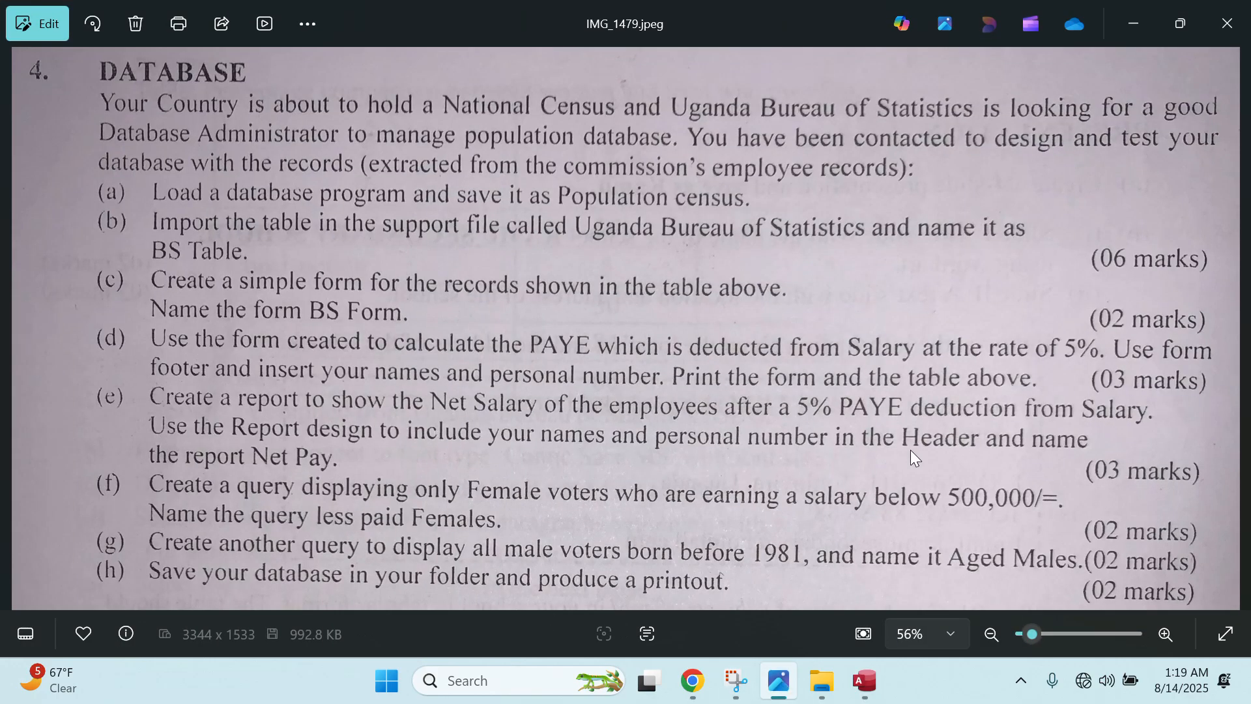
{"action": "left_click", "coordinate": [1126, 24]}
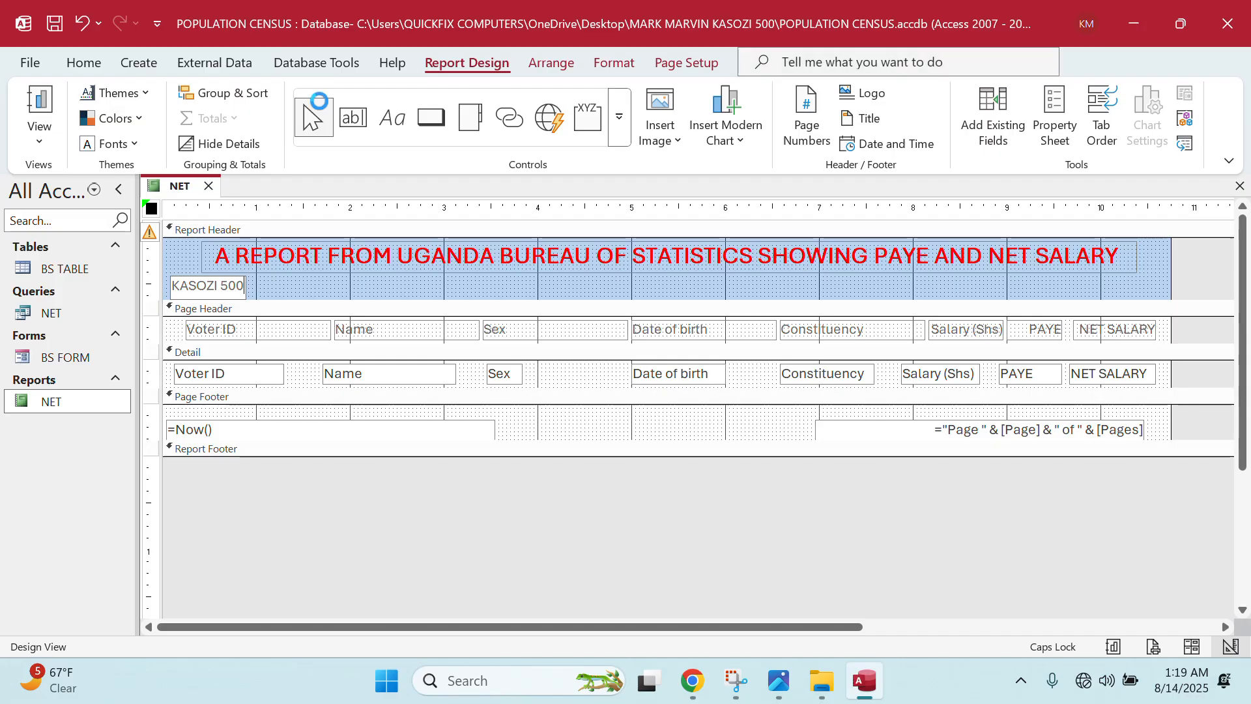
- View the NET report in Report View, comparing it against the task sheet
{"action": "double_click", "coordinate": [68, 402]}
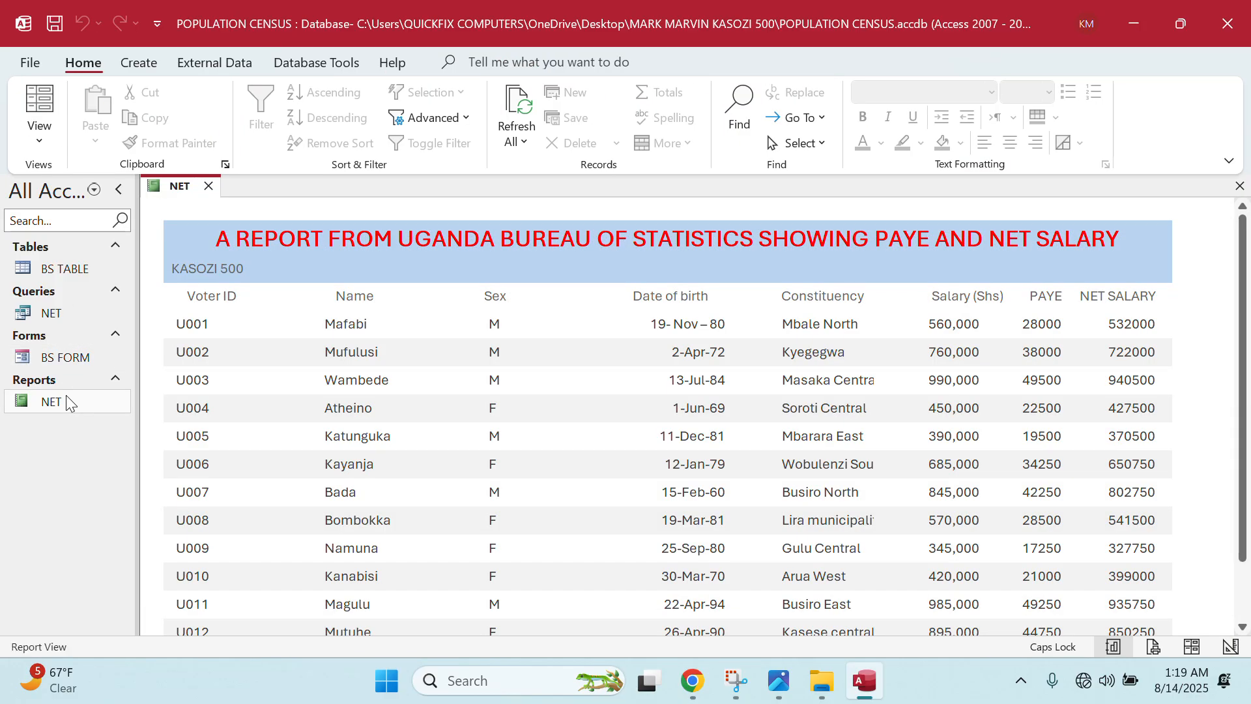
{"action": "left_click", "coordinate": [778, 681]}
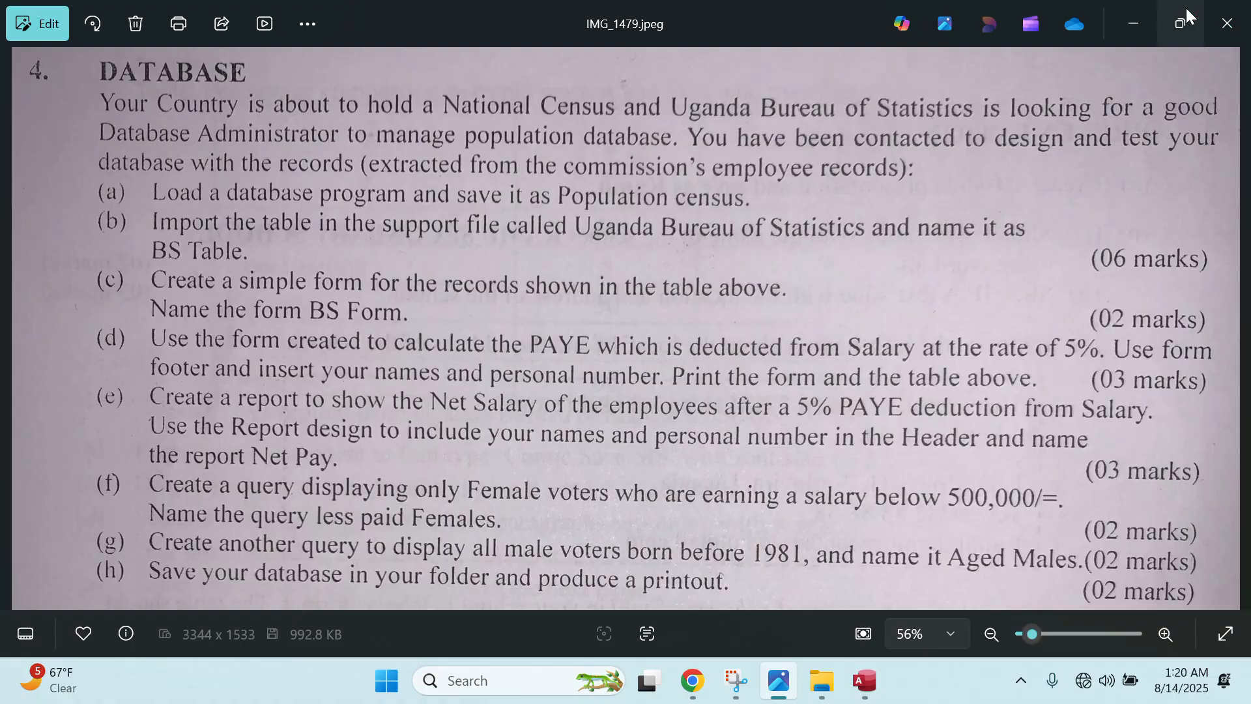
{"action": "left_click", "coordinate": [1153, 6]}
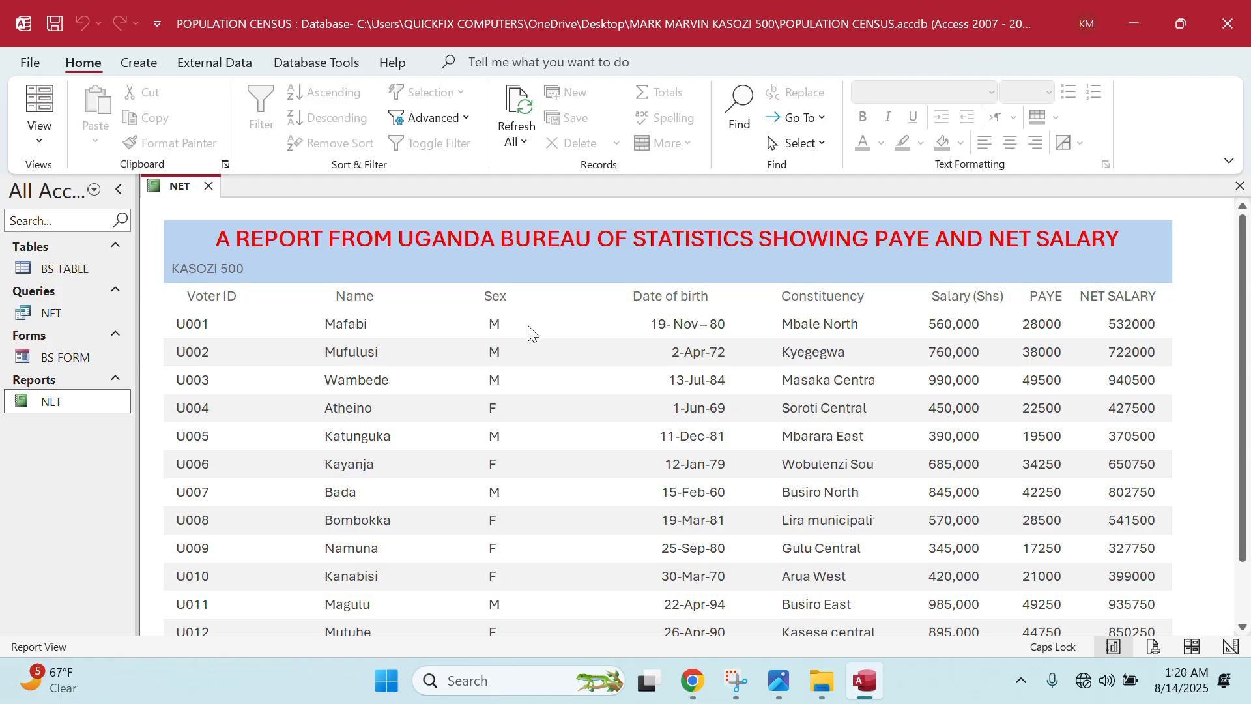
- Close the NET report and rename it NET PAY in the navigation pane
{"action": "left_click", "coordinate": [208, 186]}
{"action": "right_click", "coordinate": [64, 402]}
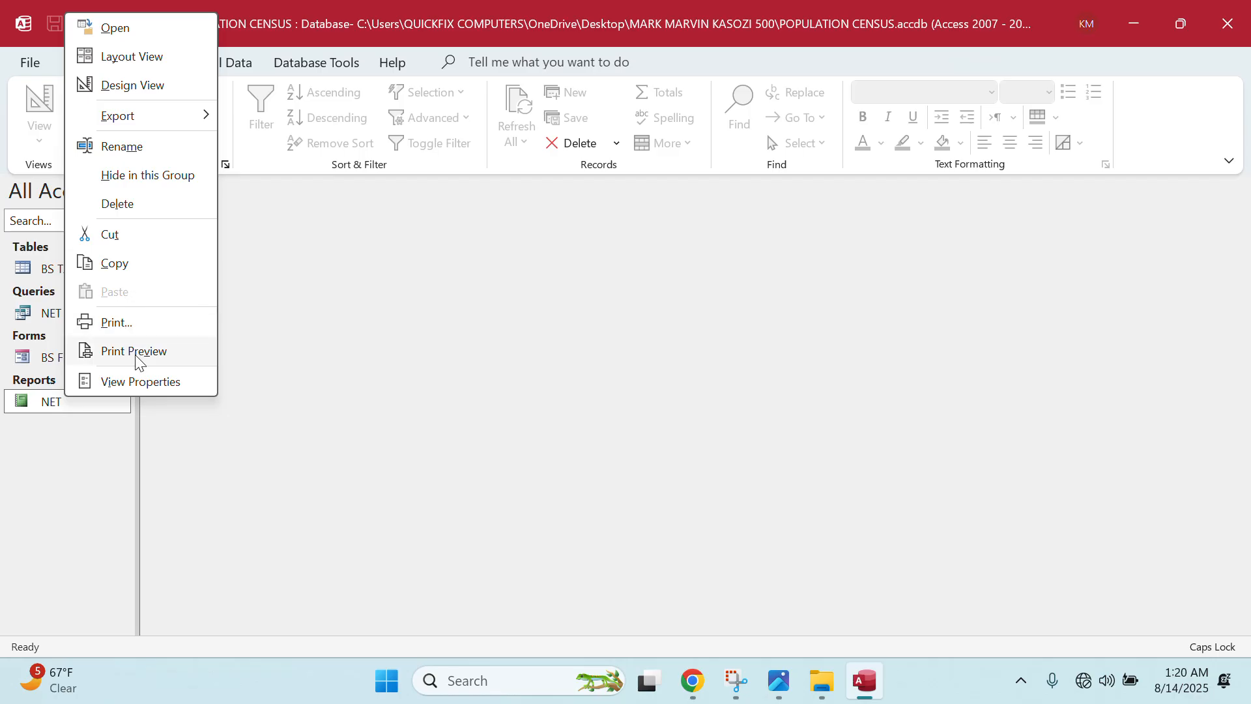
{"action": "left_click", "coordinate": [121, 145]}
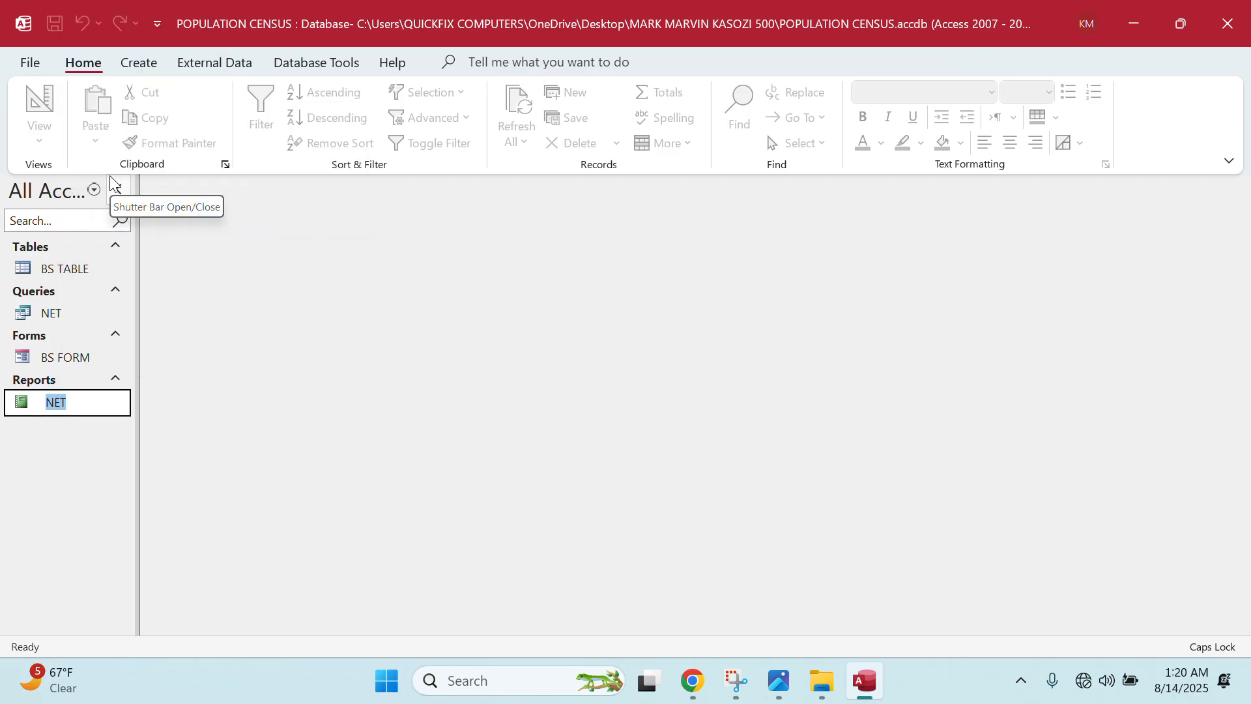
{"action": "type", "text": "NET PAY"}
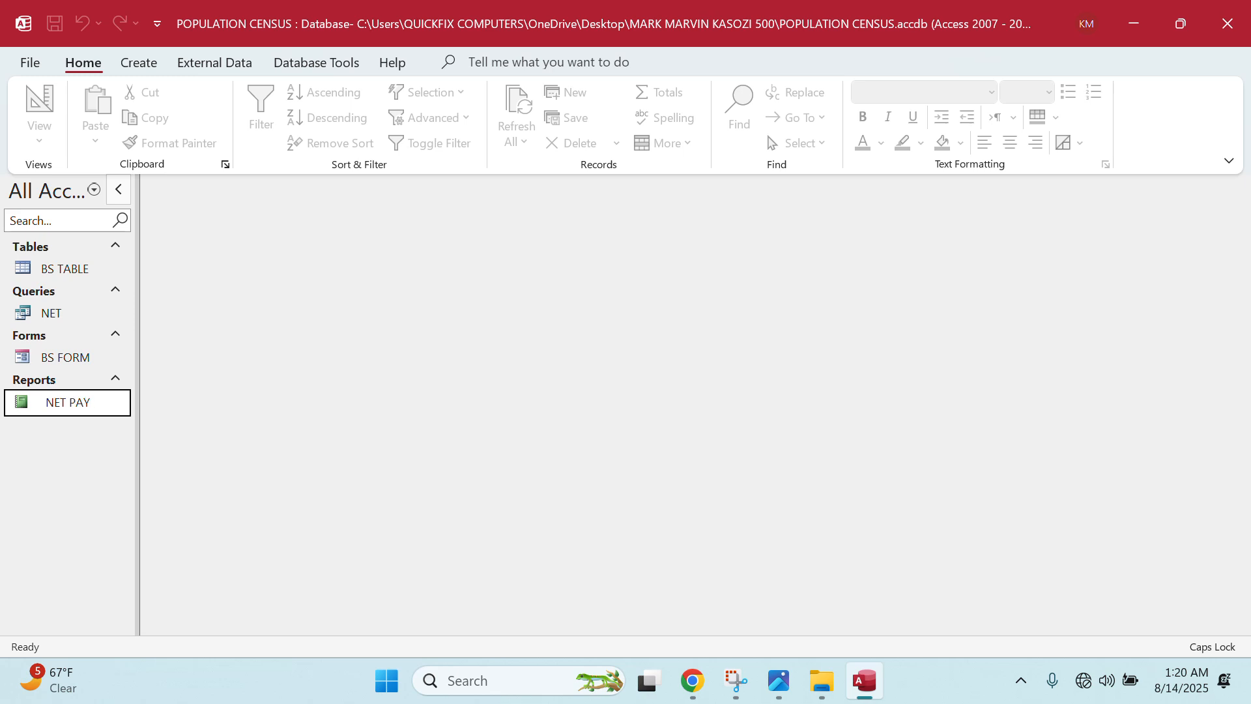
{"action": "key", "text": "Return"}
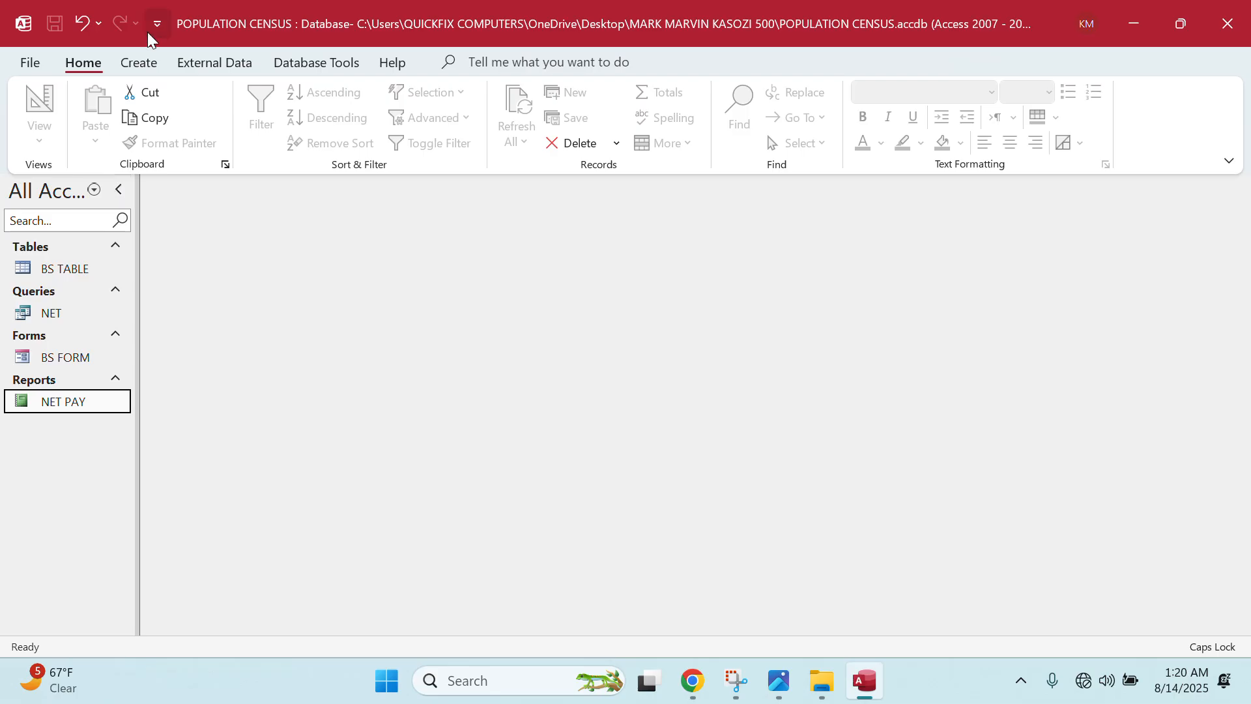
{"action": "left_click", "coordinate": [140, 61]}
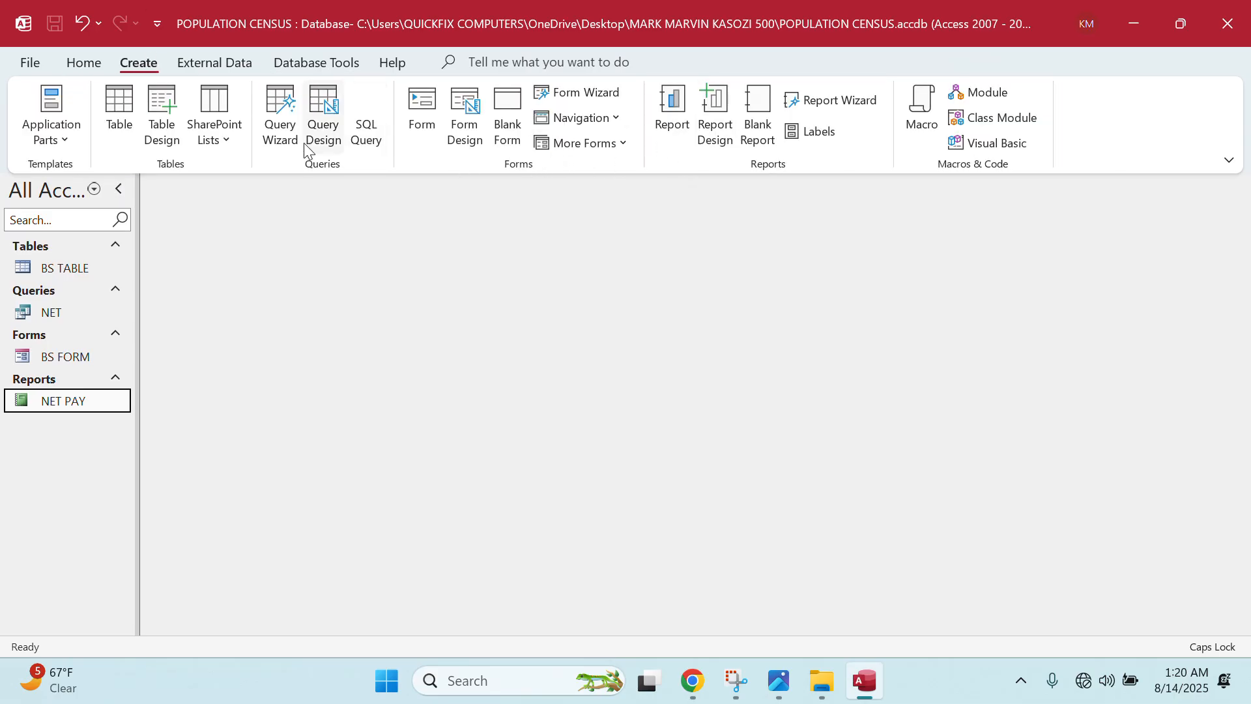
{"action": "left_click", "coordinate": [324, 129]}
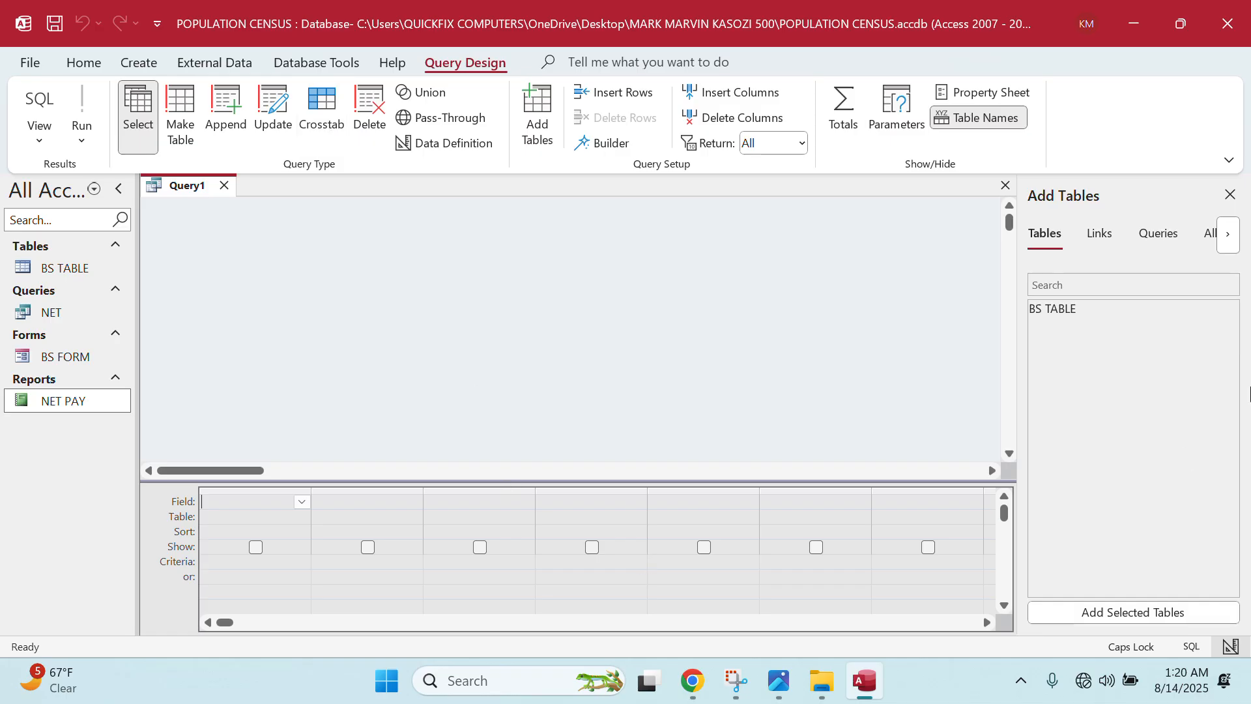
{"action": "double_click", "coordinate": [1131, 316]}
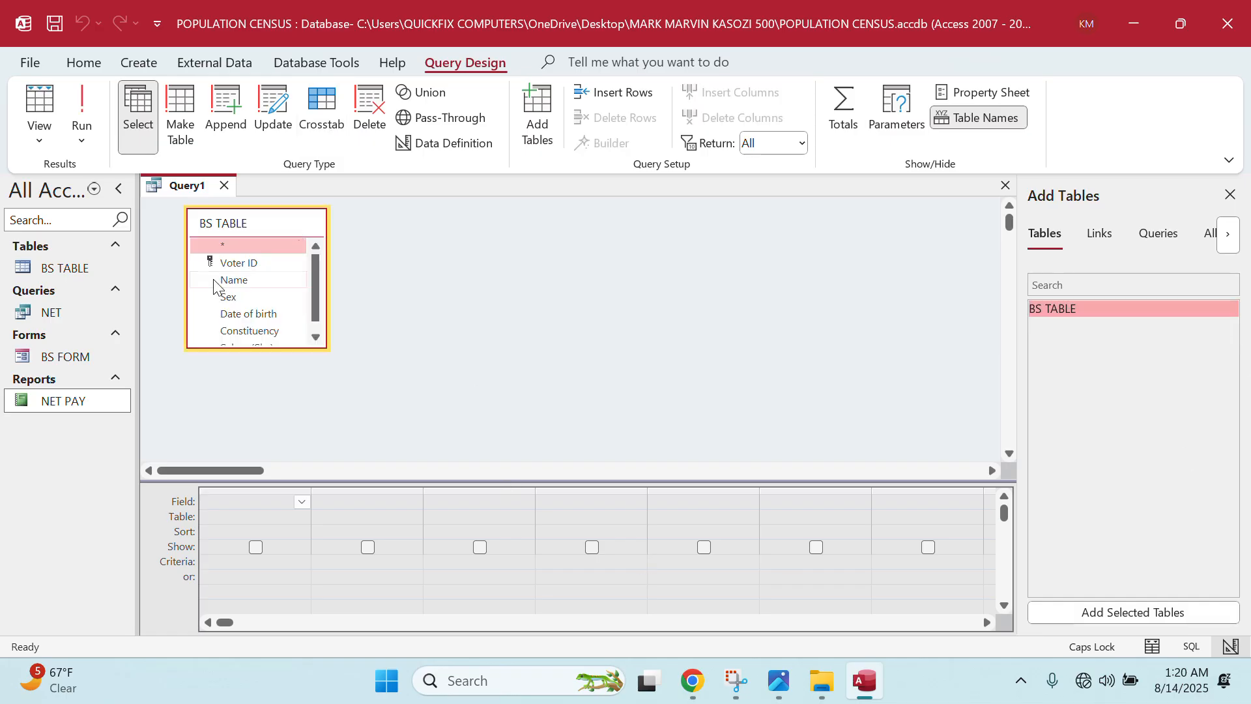
{"action": "double_click", "coordinate": [229, 262]}
{"action": "double_click", "coordinate": [231, 280]}
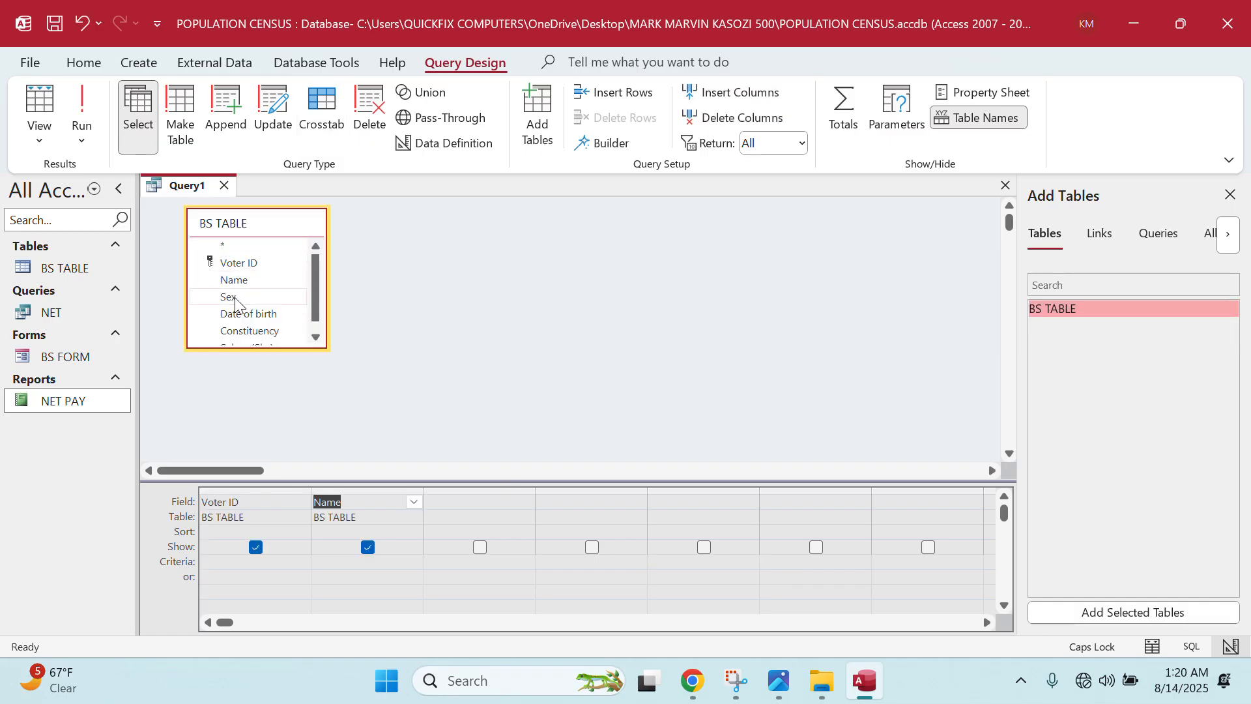
{"action": "double_click", "coordinate": [235, 297]}
{"action": "double_click", "coordinate": [246, 315]}
{"action": "double_click", "coordinate": [251, 331]}
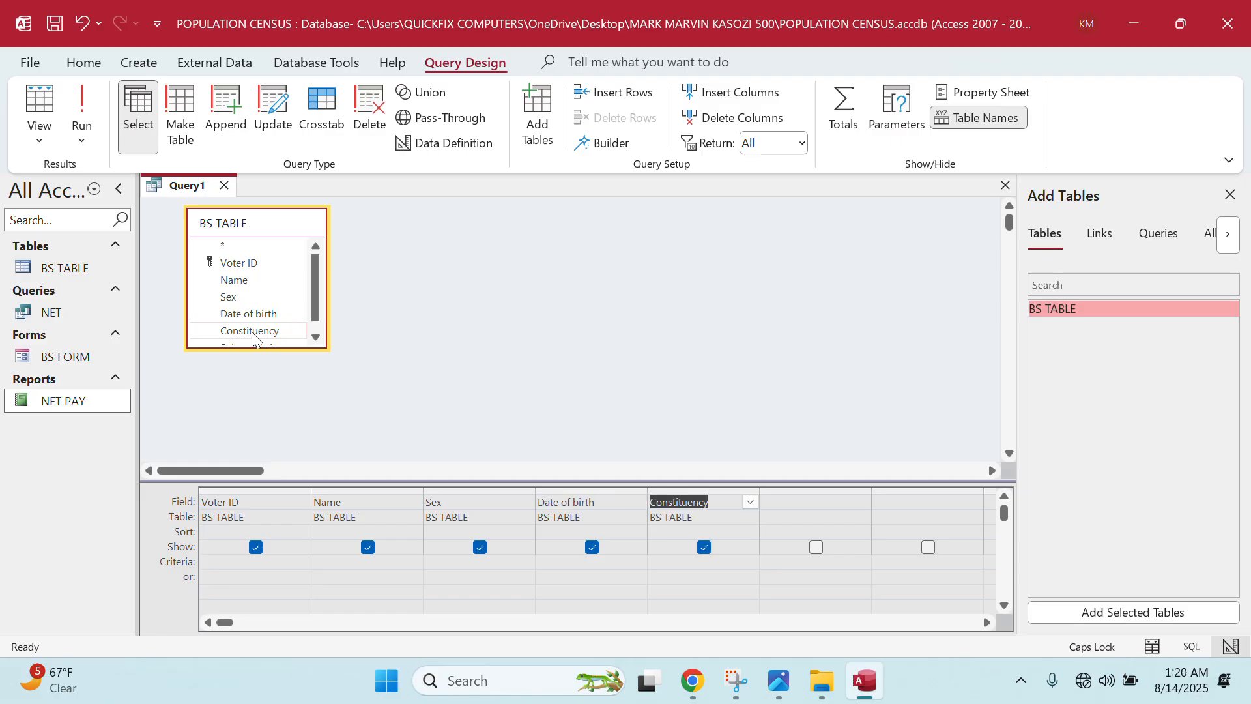
{"action": "scroll", "coordinate": [251, 331], "scroll_direction": "down", "scroll_amount": 1}
{"action": "double_click", "coordinate": [246, 337]}
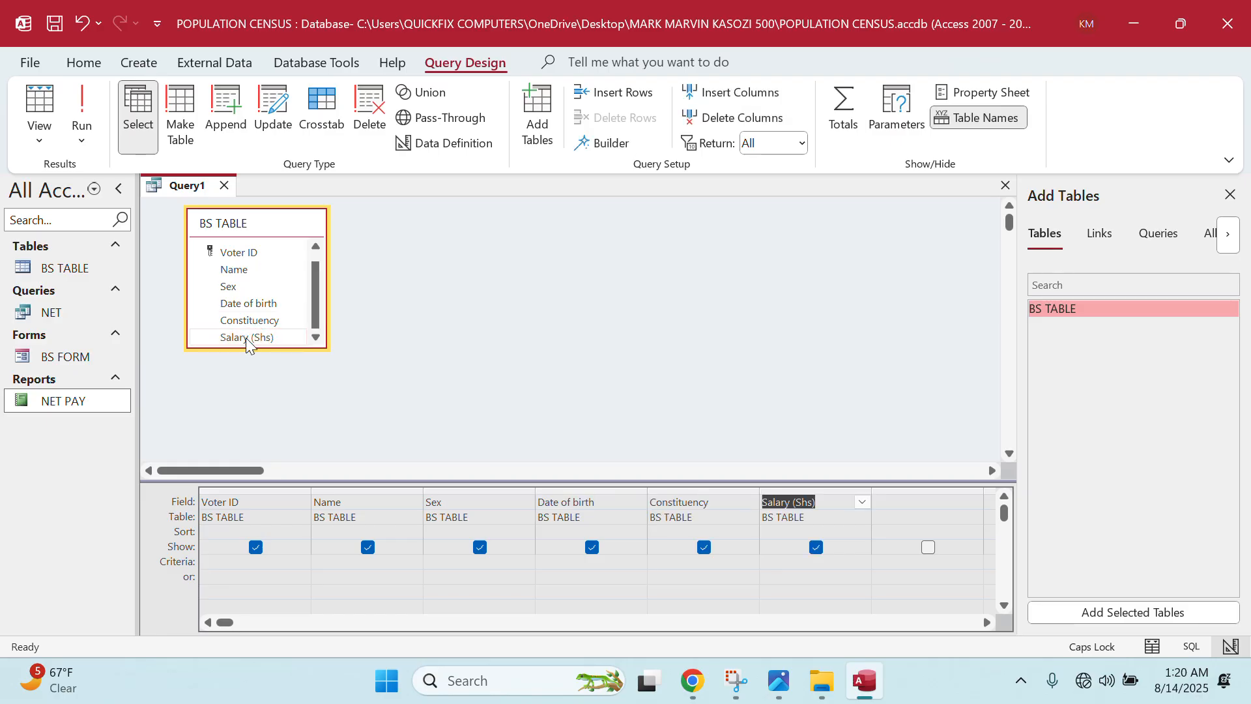
{"action": "left_click", "coordinate": [441, 567]}
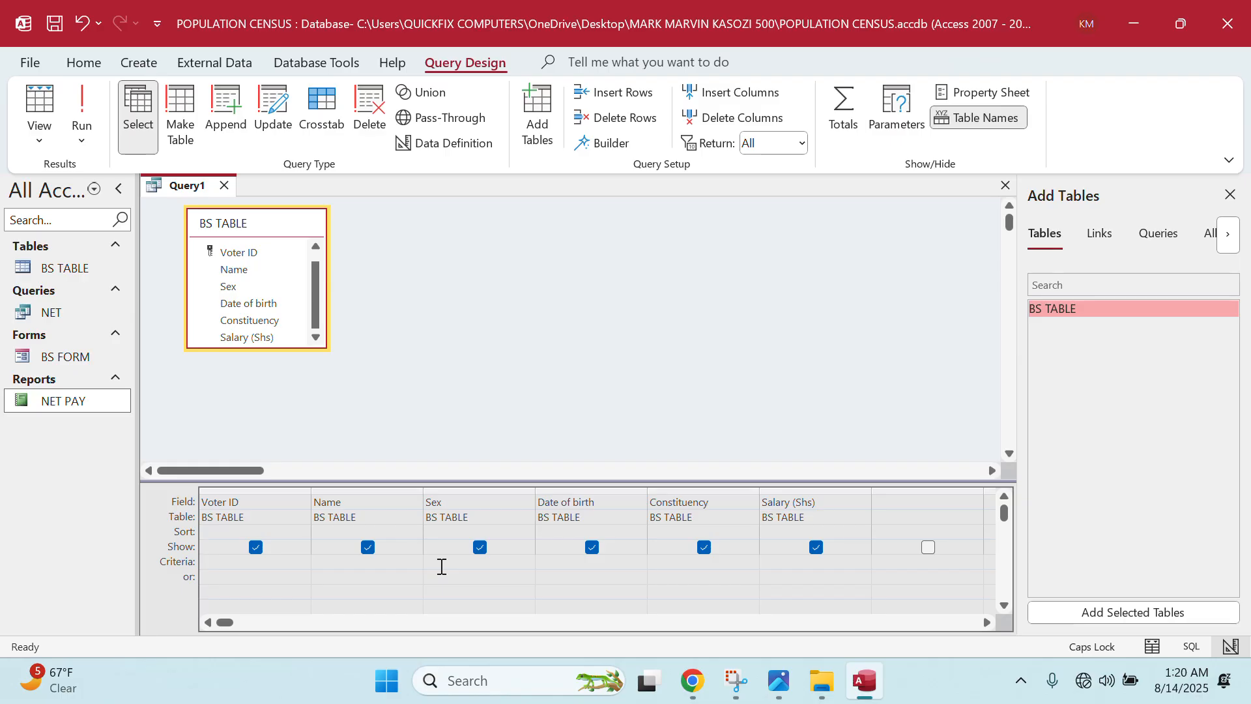
{"action": "type", "text": "F"}
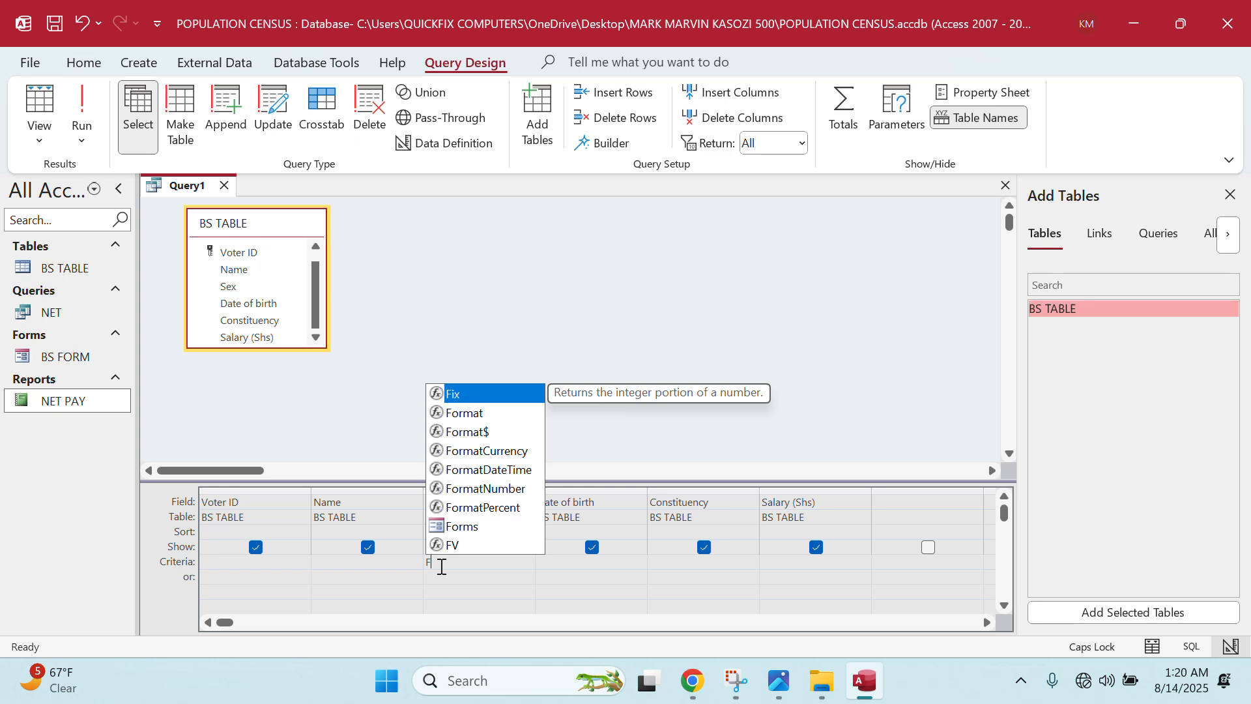
{"action": "left_click", "coordinate": [786, 571]}
{"action": "type", "text": "<"}
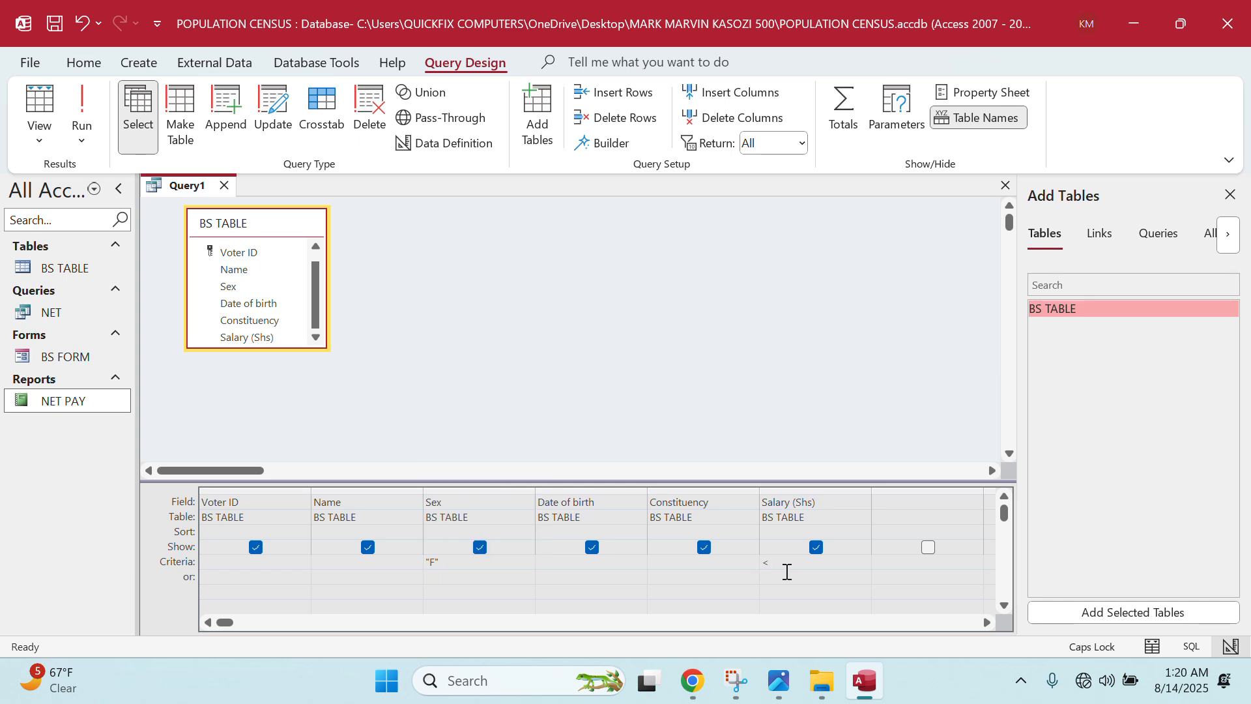
{"action": "type", "text": "500000"}
{"action": "left_click", "coordinate": [97, 125]}
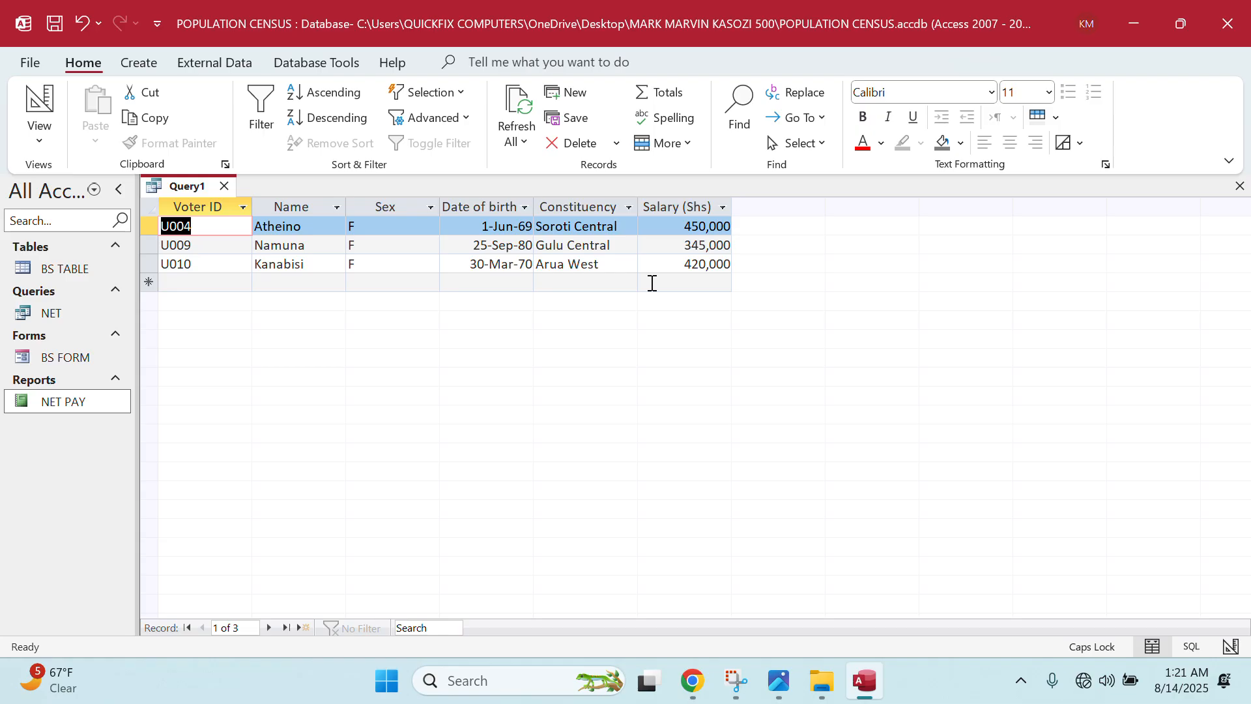
{"action": "key", "text": "ctrl+s"}
{"action": "type", "text": "LES S PAID"}
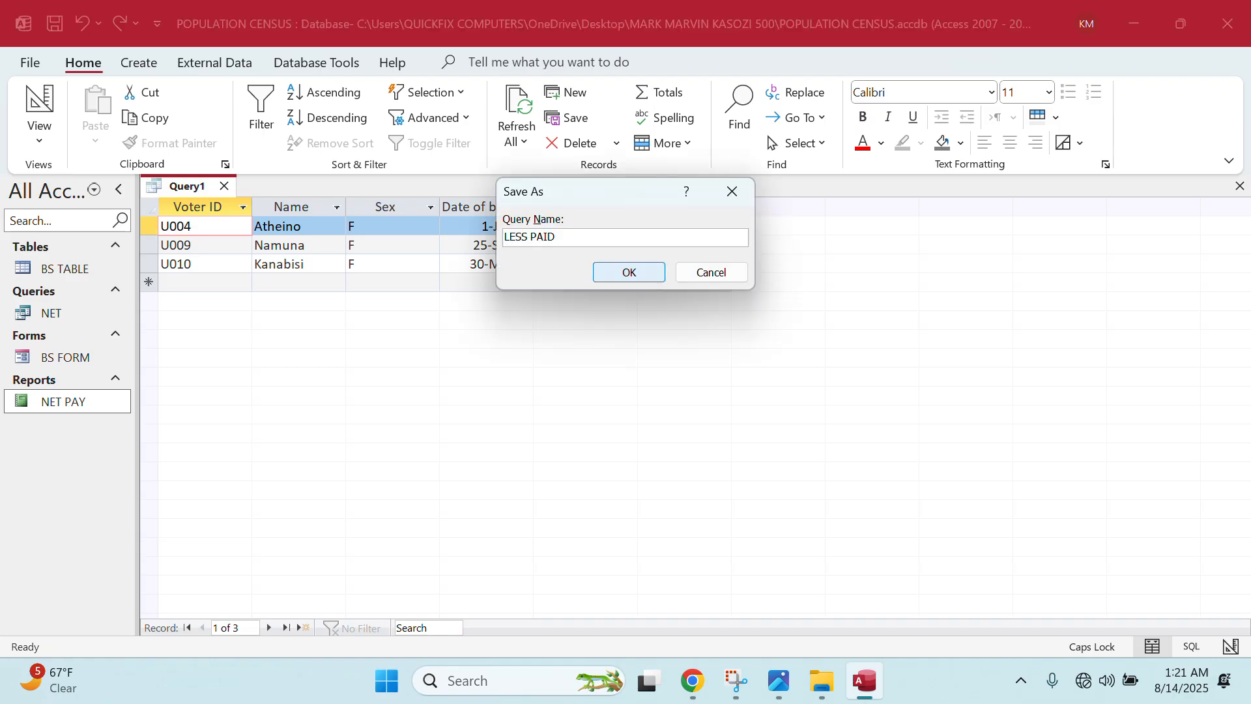
{"action": "type", "text": " FEMALES"}
{"action": "left_click", "coordinate": [635, 273]}
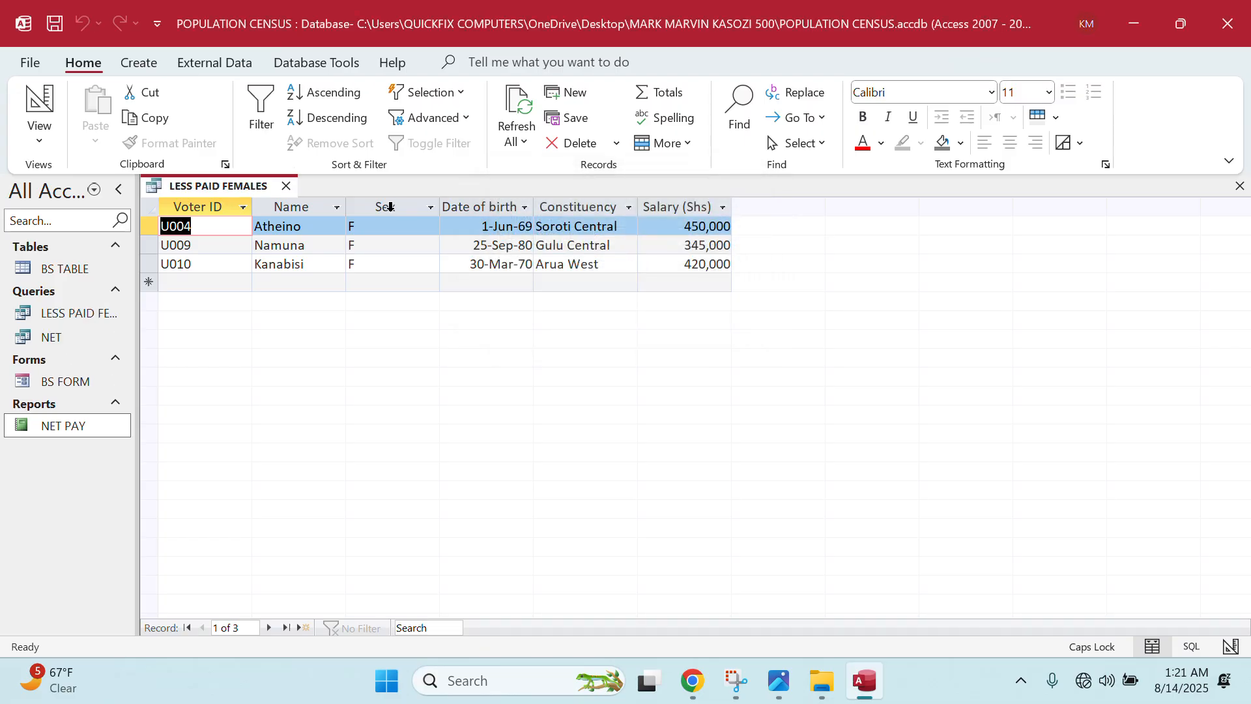
{"action": "left_click", "coordinate": [286, 186]}
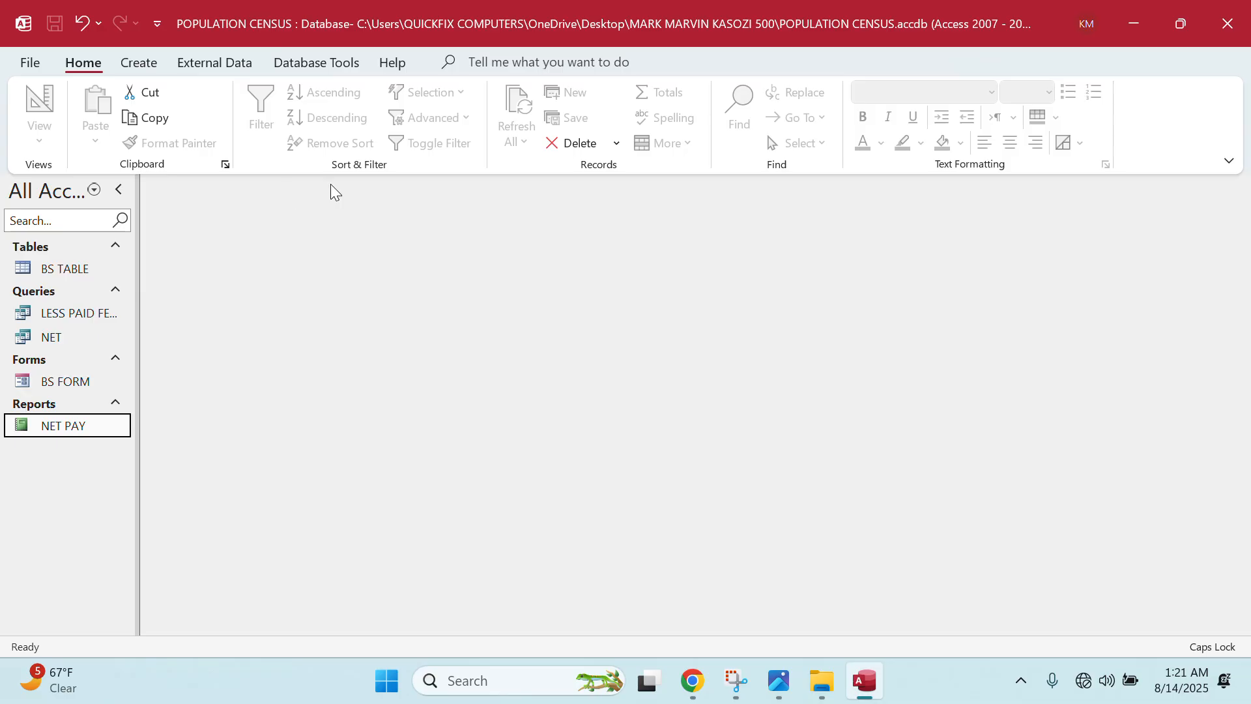
{"action": "left_click", "coordinate": [779, 680]}
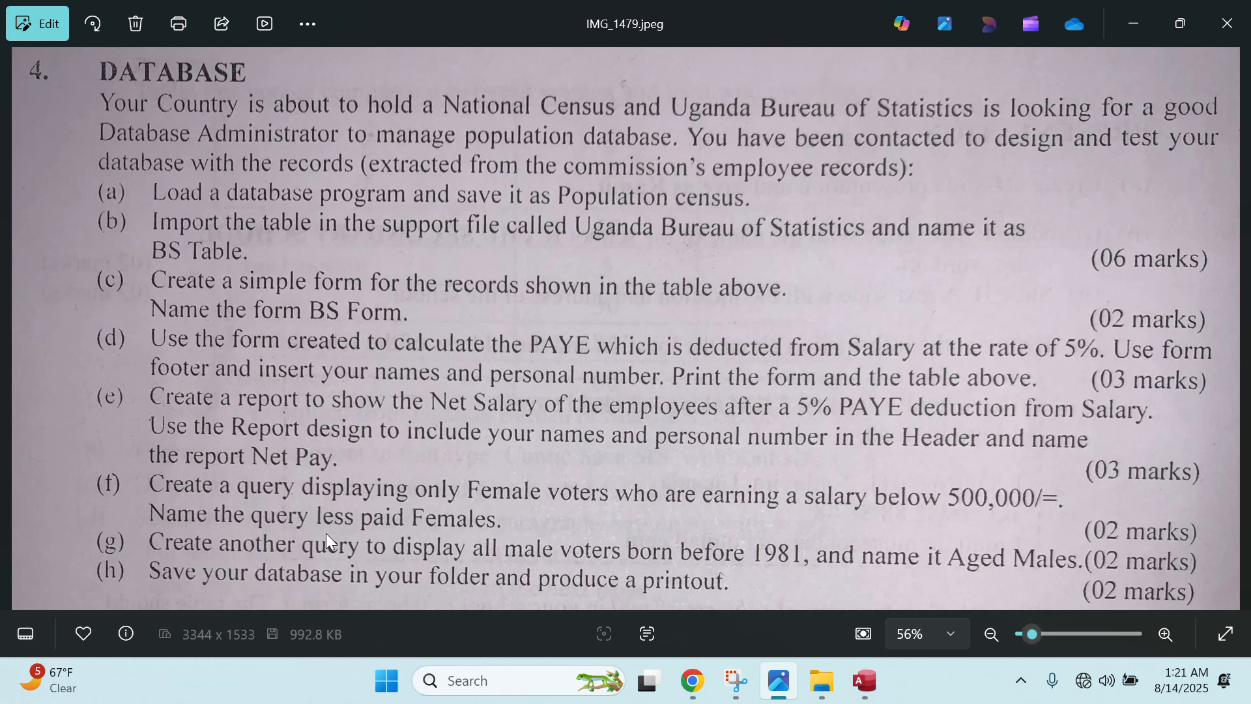
{"action": "left_click", "coordinate": [773, 686]}
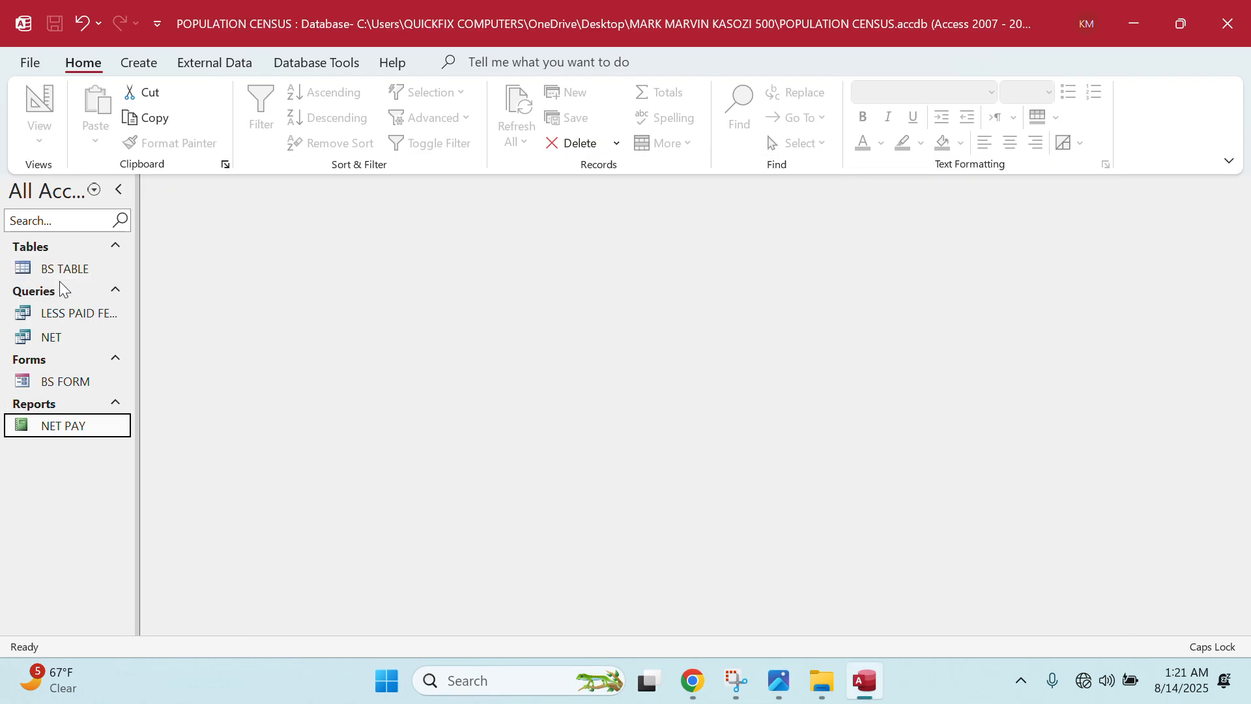
- Check BS TABLE's records, then start a new query design using BS TABLE as its source
{"action": "double_click", "coordinate": [70, 267]}
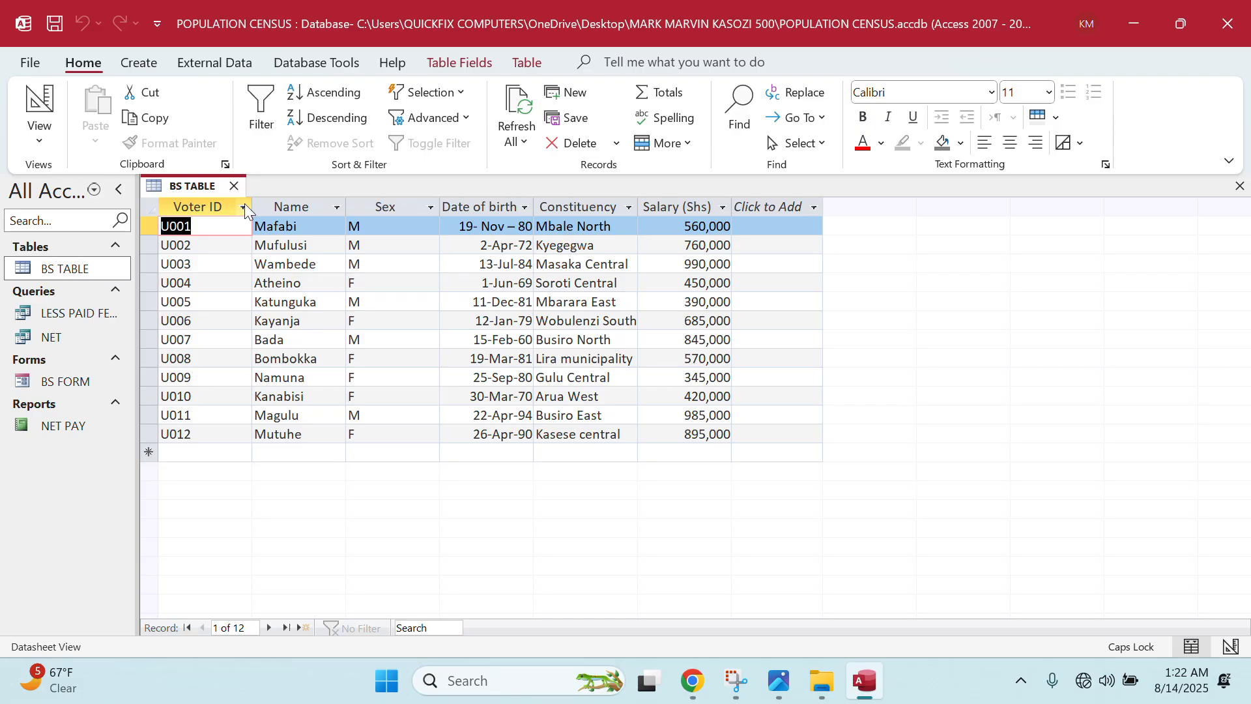
{"action": "left_click", "coordinate": [233, 187]}
{"action": "left_click", "coordinate": [139, 62]}
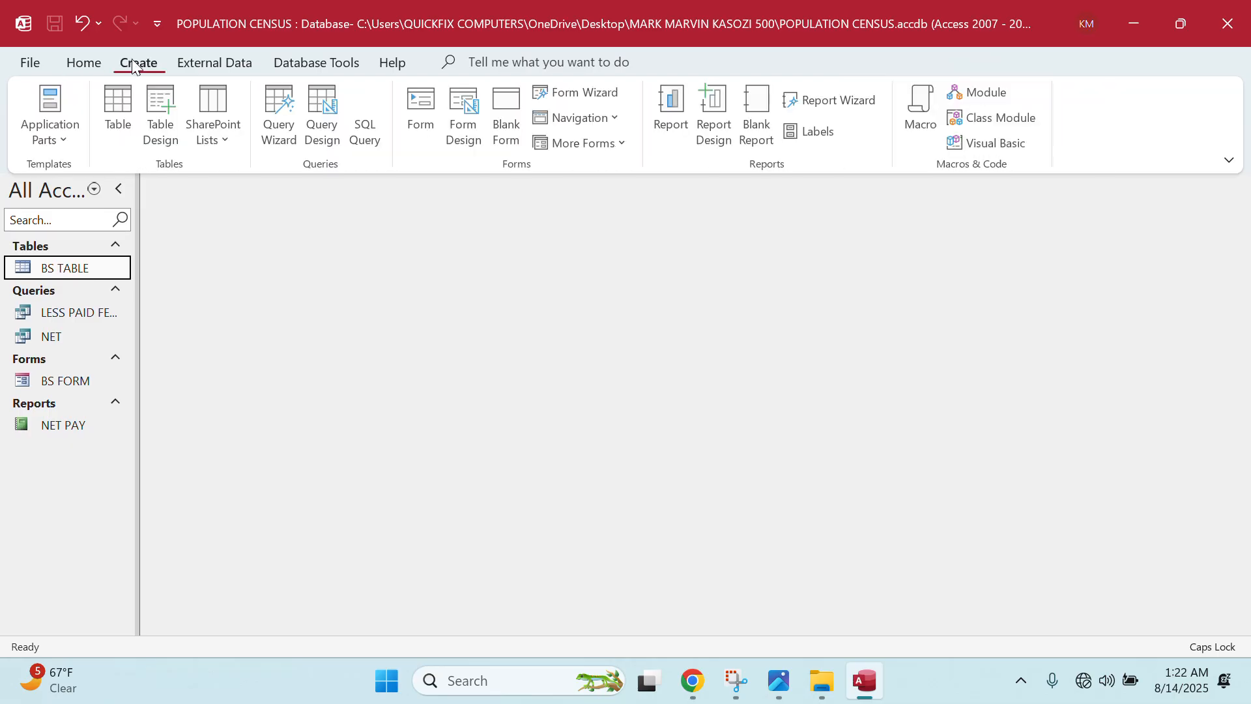
{"action": "left_click", "coordinate": [322, 130]}
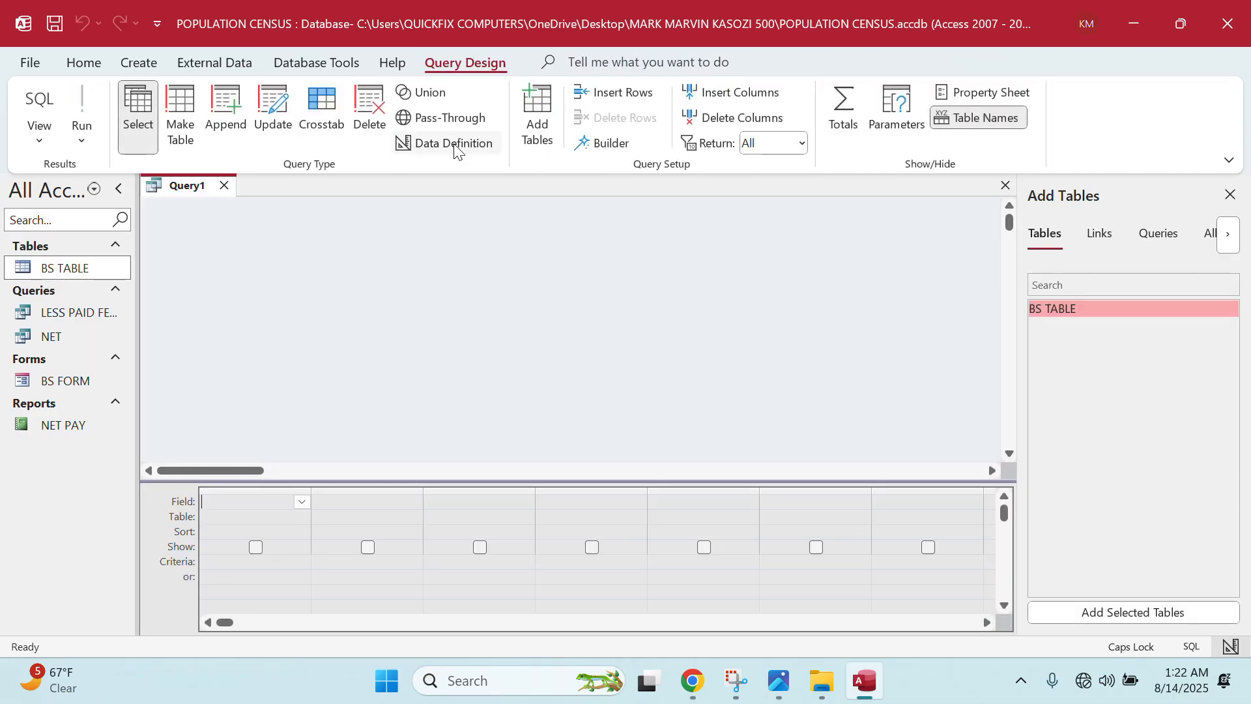
{"action": "double_click", "coordinate": [1068, 310]}
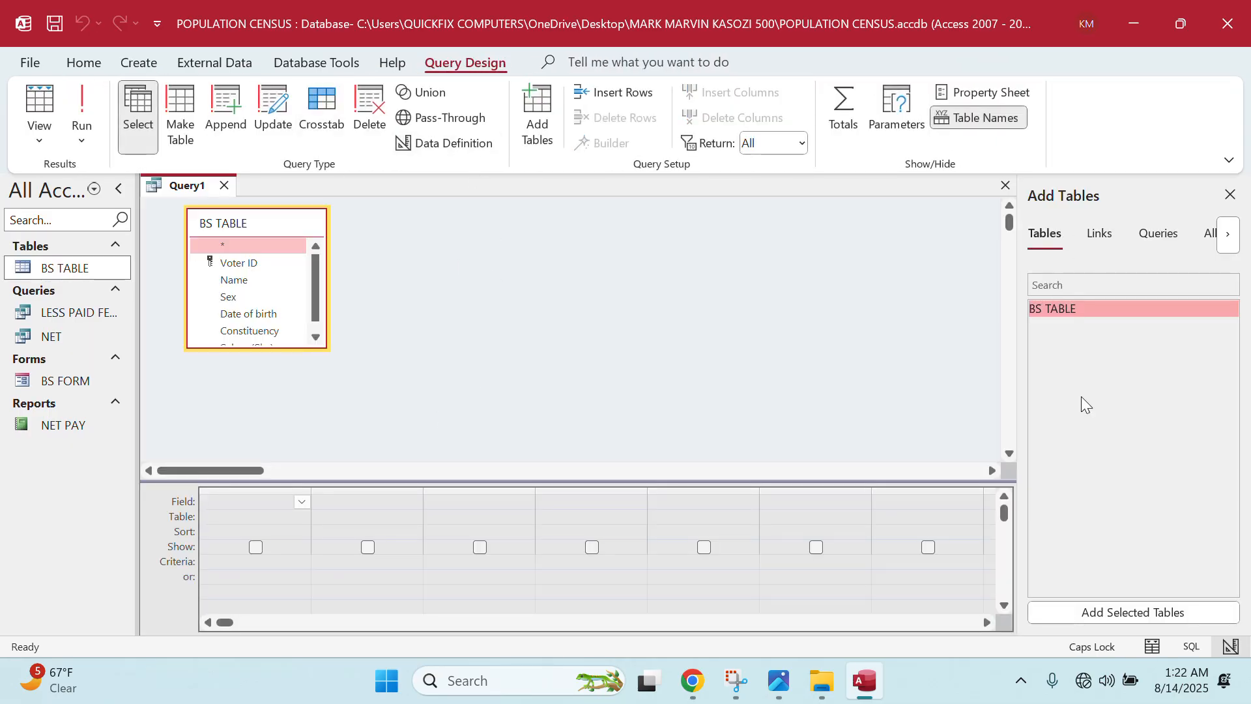
- Add Voter ID, Name, Sex, Date of birth, Constituency and Salary (Shs) to the query grid
{"action": "double_click", "coordinate": [242, 264]}
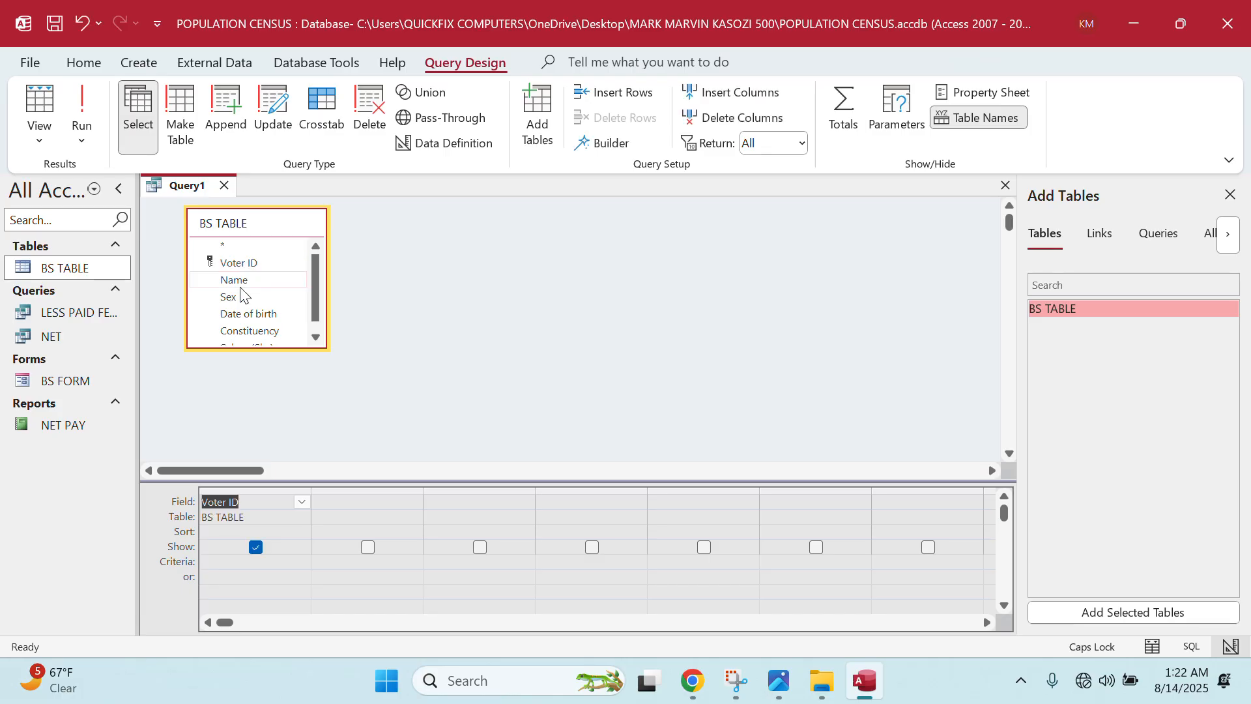
{"action": "double_click", "coordinate": [243, 284]}
{"action": "double_click", "coordinate": [236, 299]}
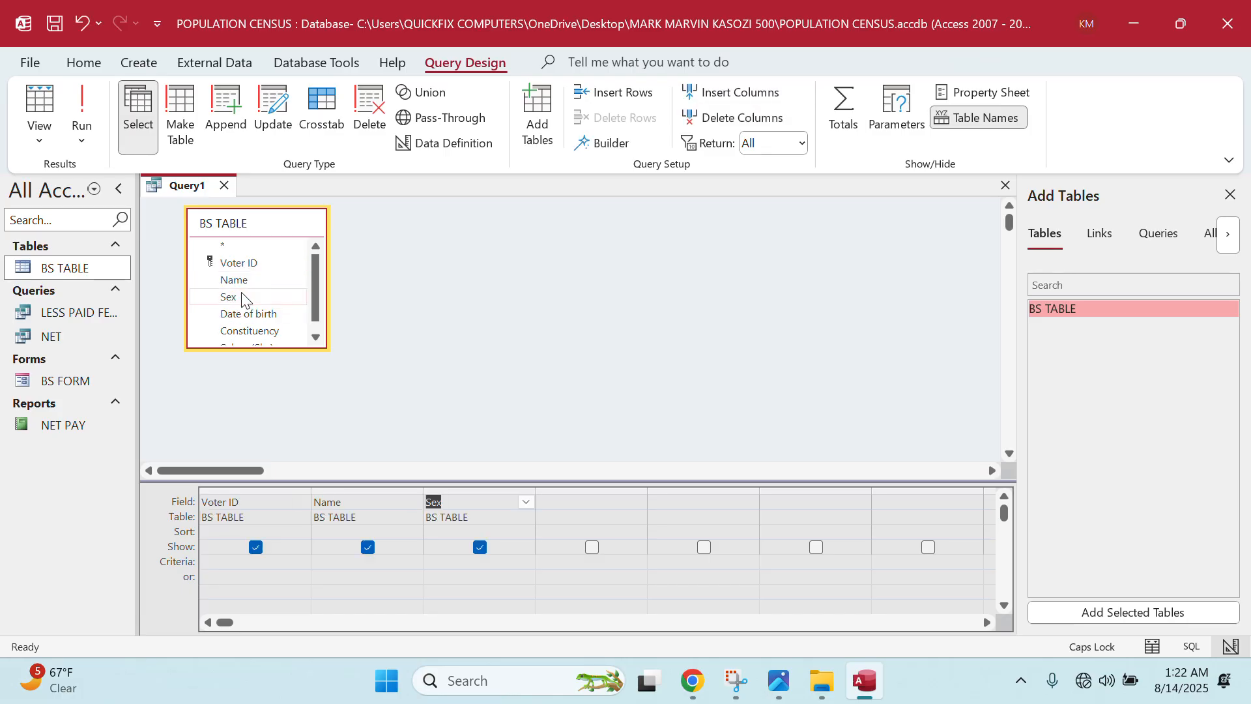
{"action": "double_click", "coordinate": [241, 313]}
{"action": "scroll", "coordinate": [241, 311], "scroll_direction": "down", "scroll_amount": 1}
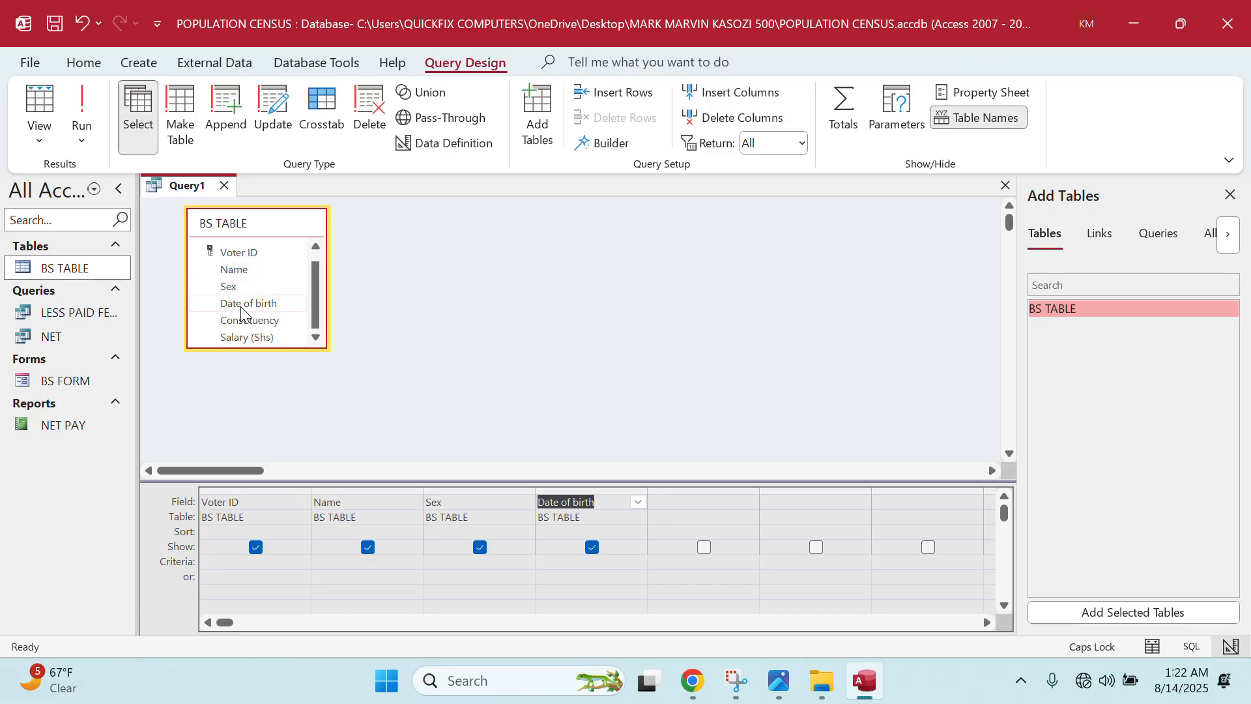
{"action": "double_click", "coordinate": [243, 321]}
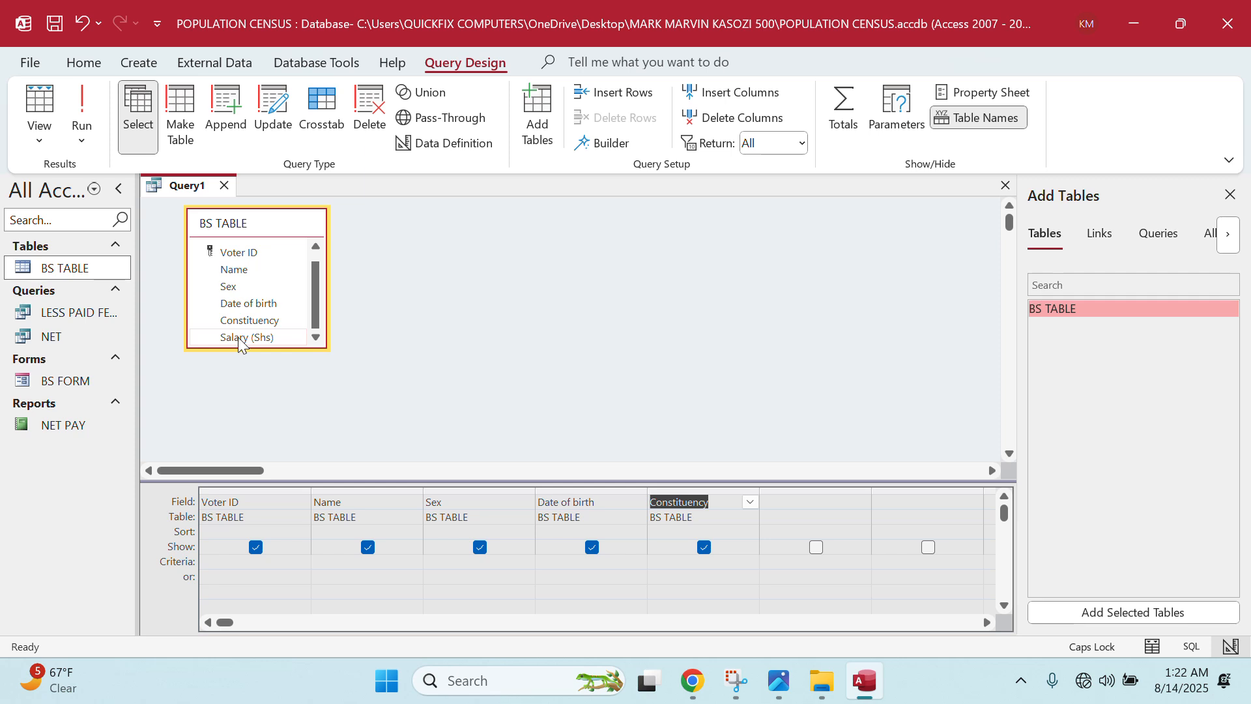
{"action": "double_click", "coordinate": [237, 338]}
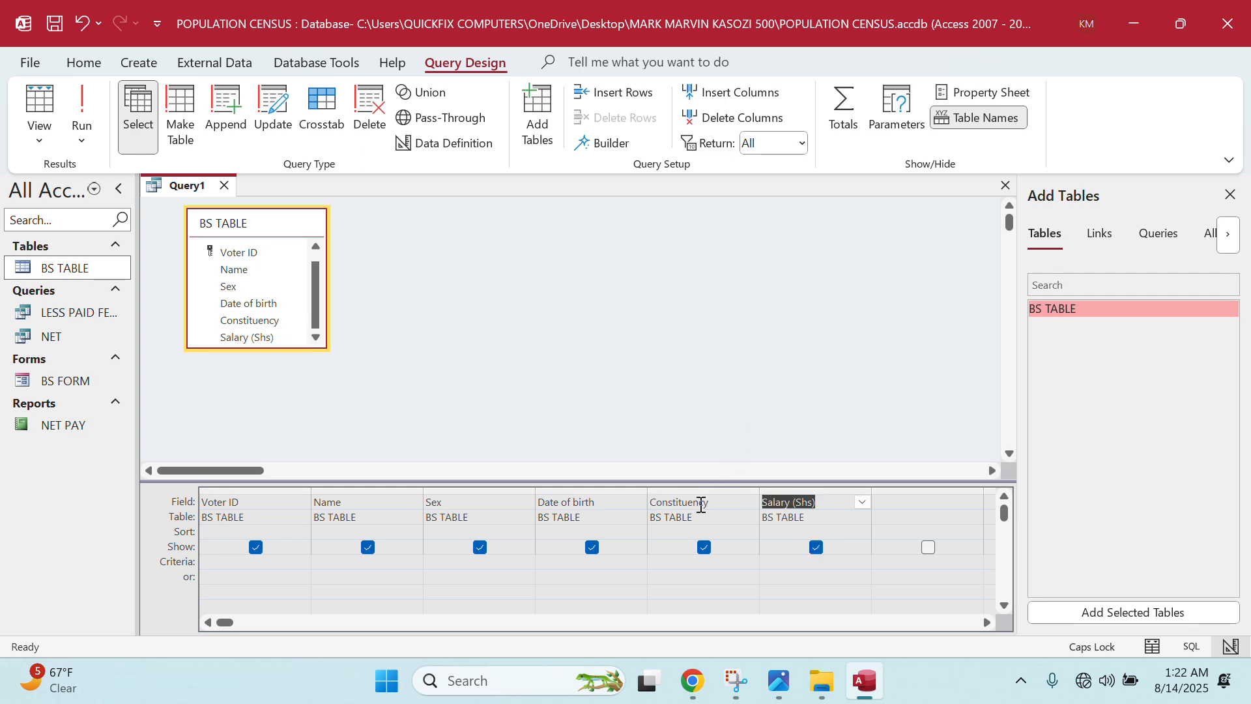
- Set Sex criterion M and Date of birth criterion <01/01/1981, then run the query
{"action": "left_click", "coordinate": [459, 569]}
{"action": "type", "text": "M"}
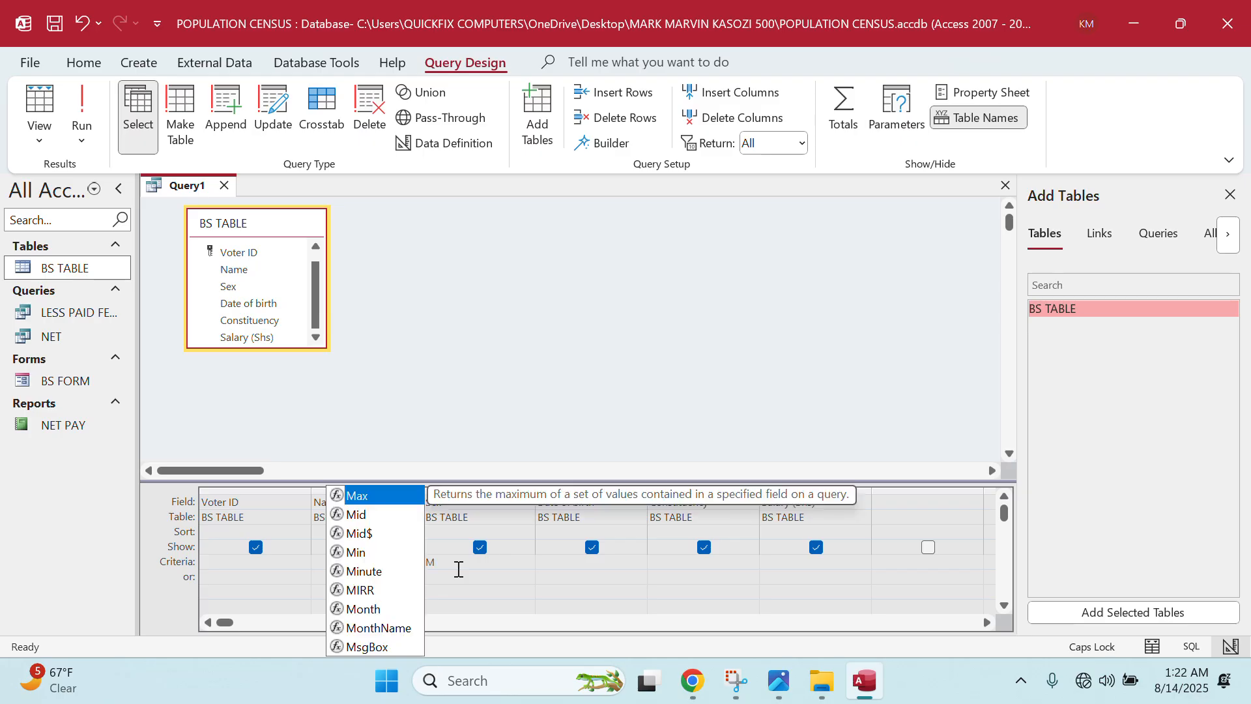
{"action": "left_click", "coordinate": [733, 577]}
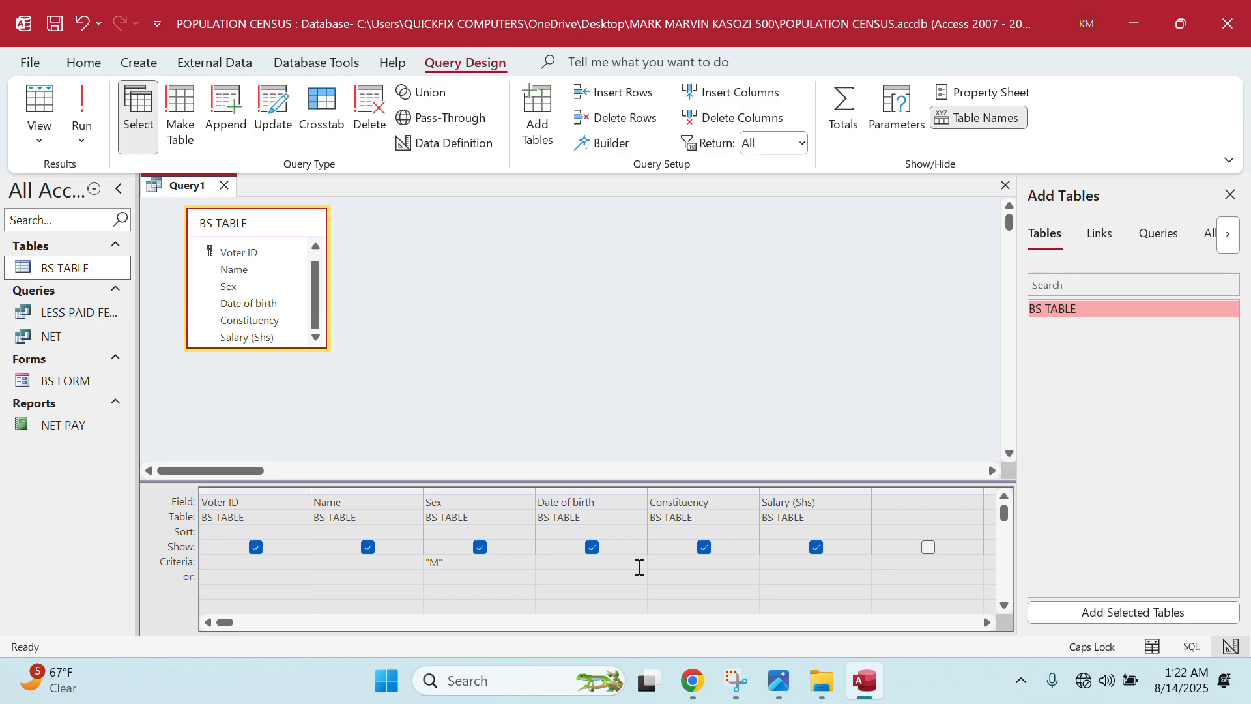
{"action": "type", "text": ">"}
{"action": "key", "text": "BackSpace"}
{"action": "type", "text": "<01/01/1981"}
{"action": "left_click", "coordinate": [90, 114]}
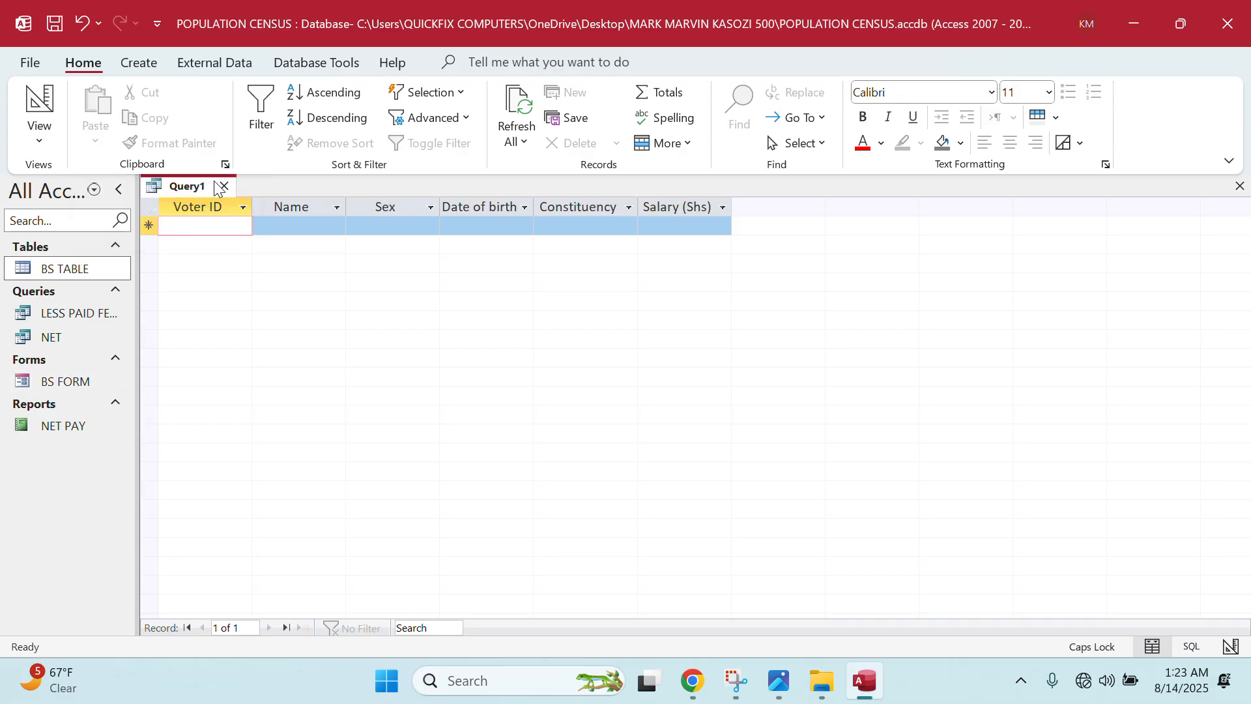
- Inspect BS TABLE's Date of birth data type in read-only design, leaving it Short Text
{"action": "double_click", "coordinate": [72, 274]}
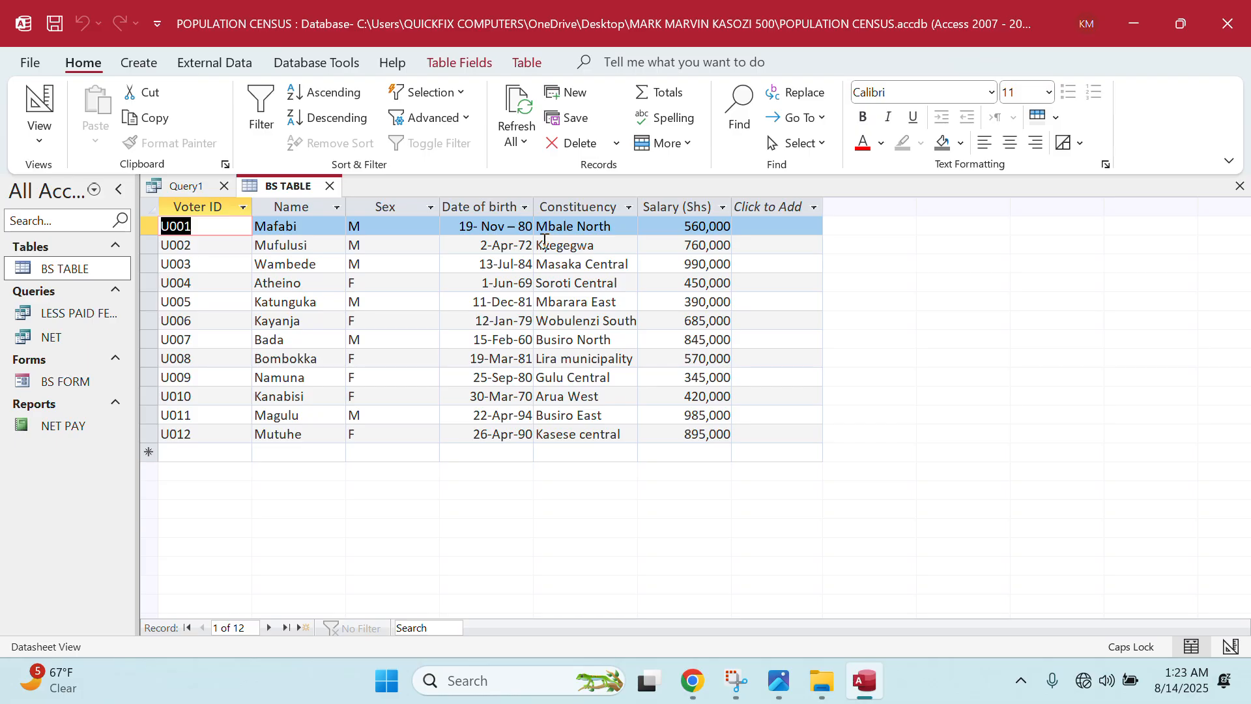
{"action": "right_click", "coordinate": [115, 270]}
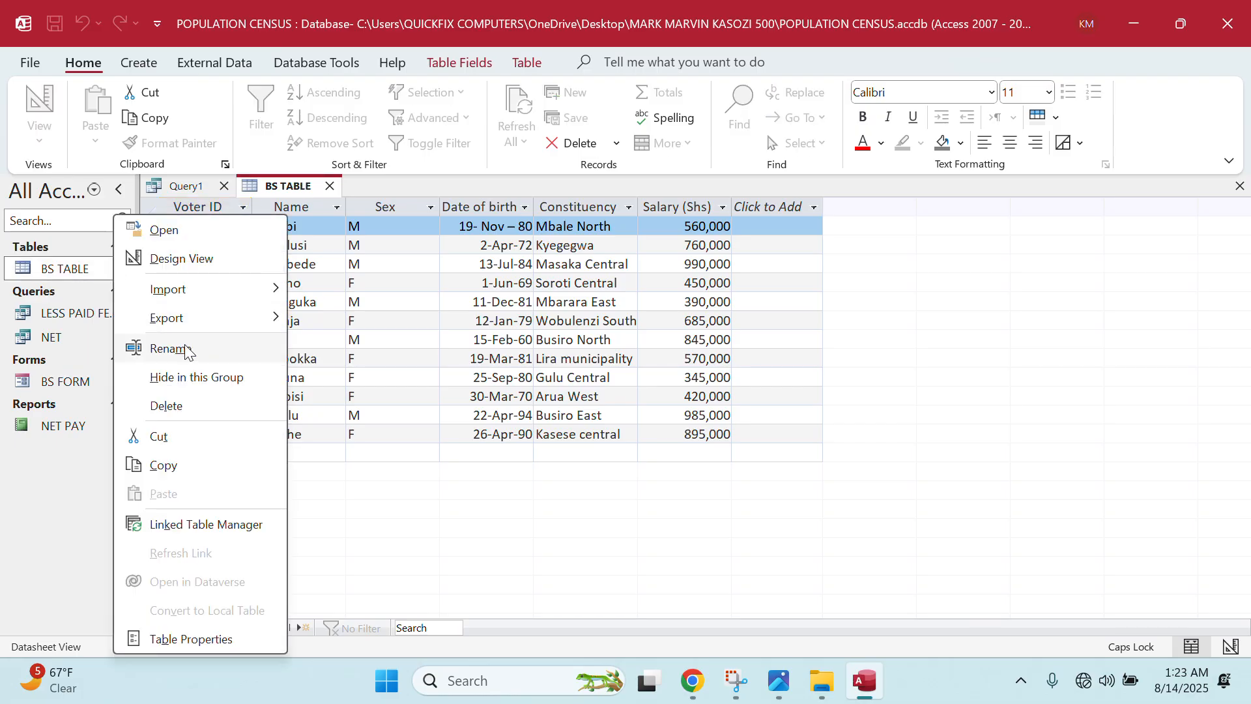
{"action": "left_click", "coordinate": [207, 262]}
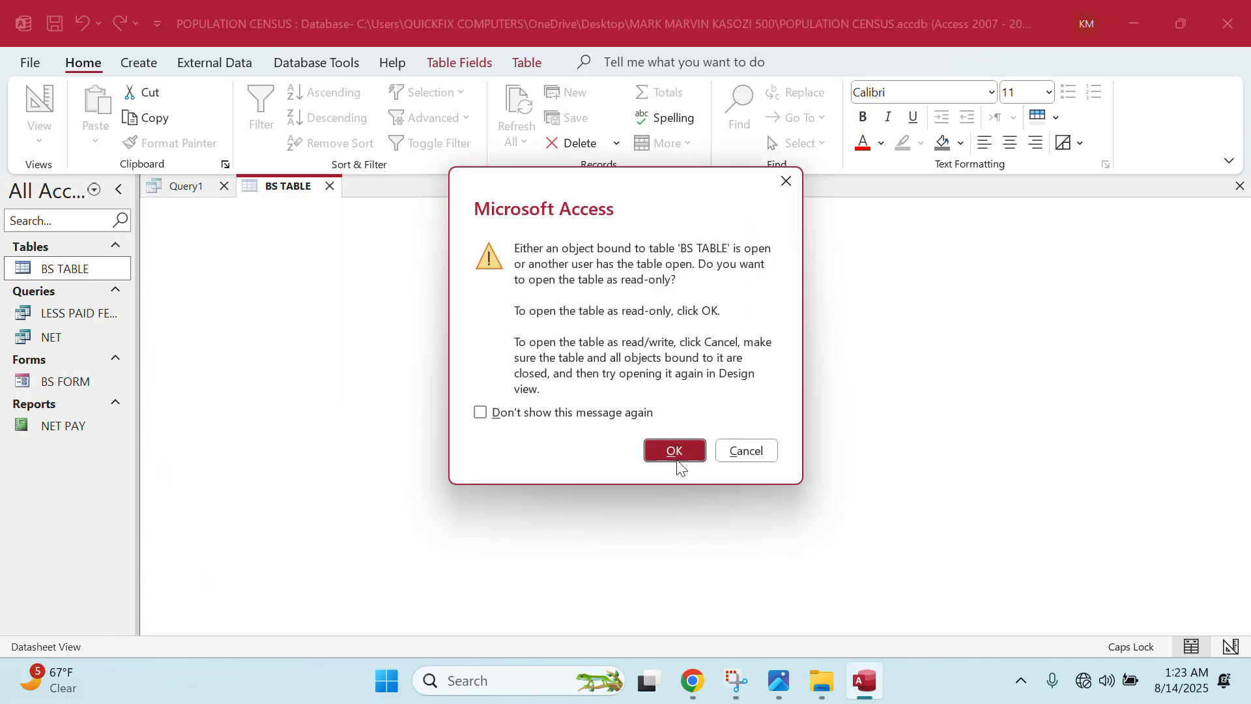
{"action": "left_click", "coordinate": [678, 460]}
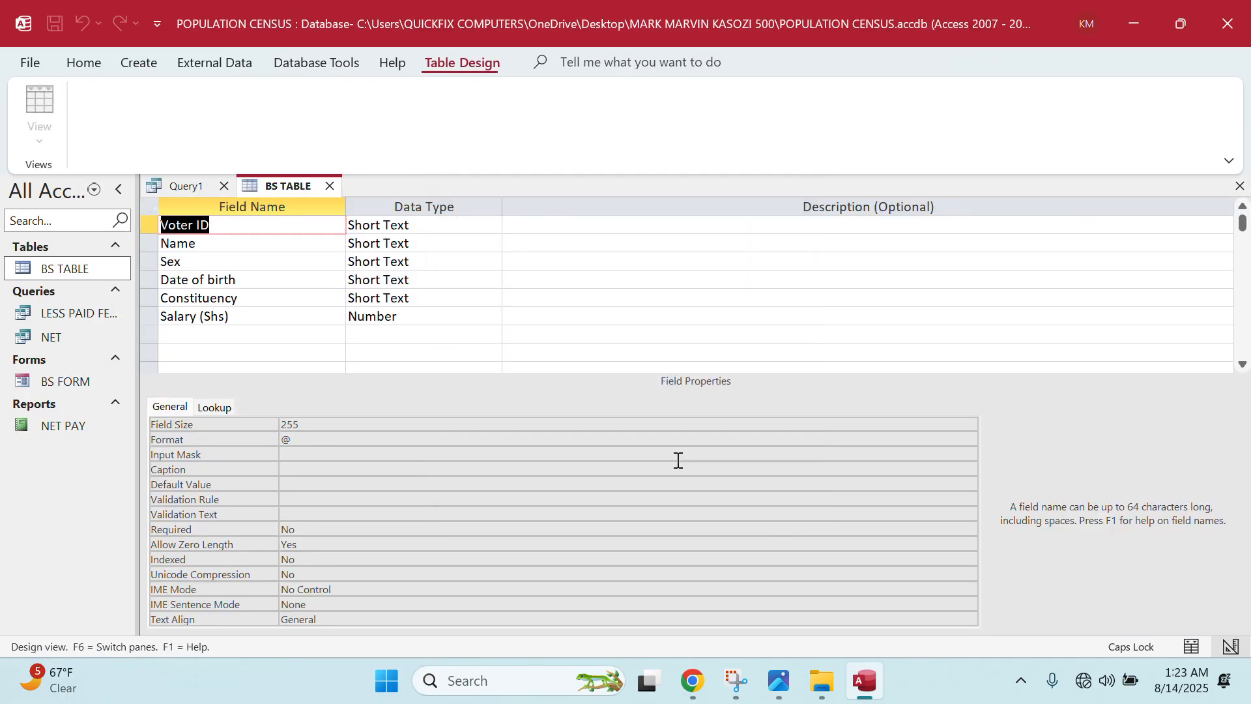
{"action": "left_click", "coordinate": [436, 279]}
{"action": "left_click", "coordinate": [497, 280]}
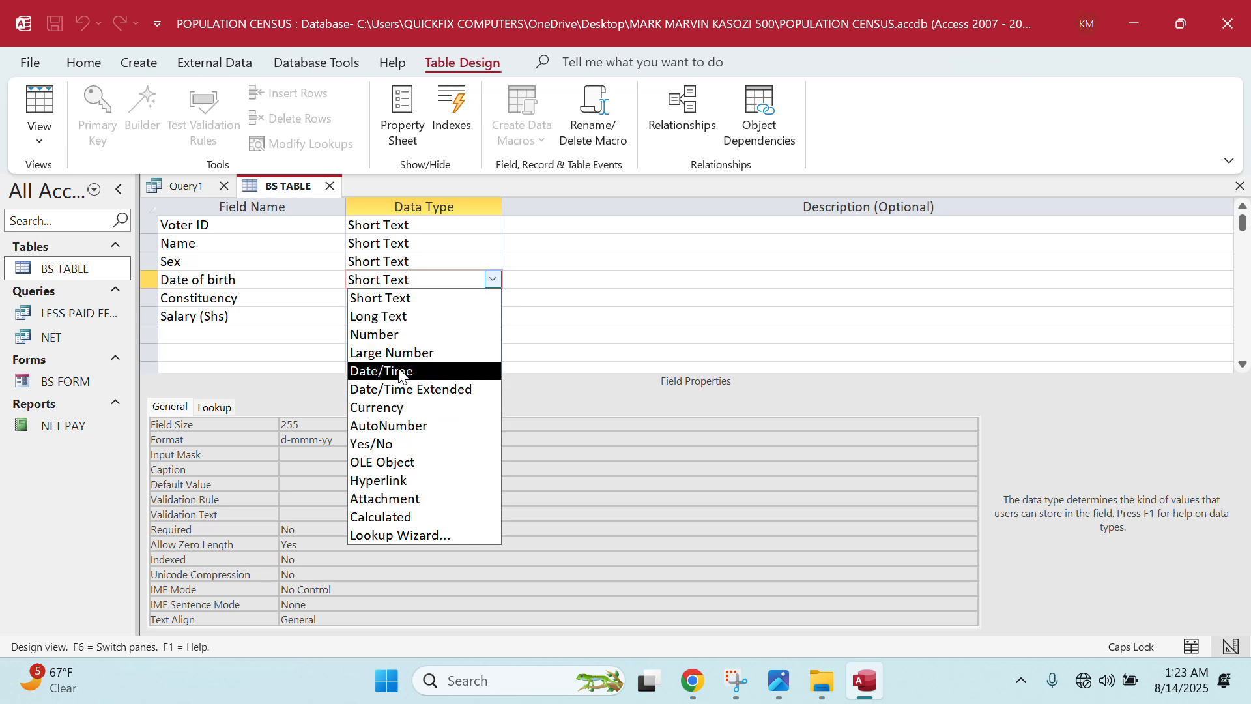
{"action": "left_click", "coordinate": [509, 243]}
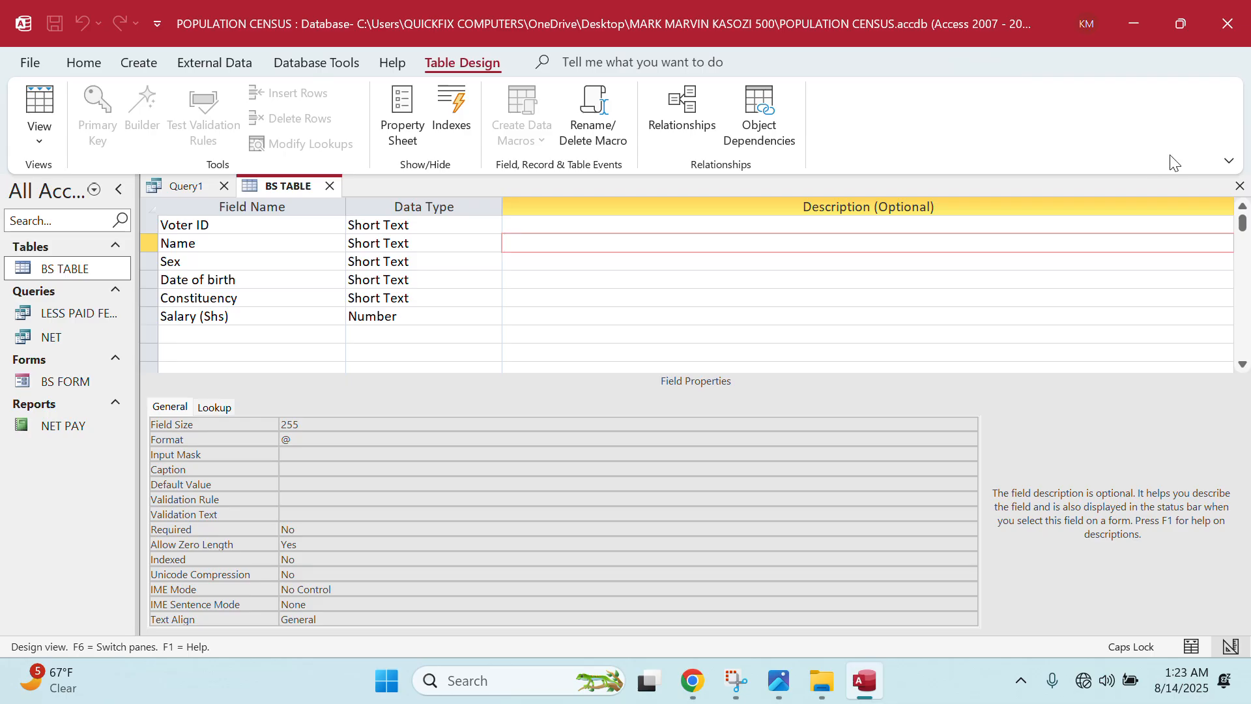
{"action": "left_click", "coordinate": [329, 186]}
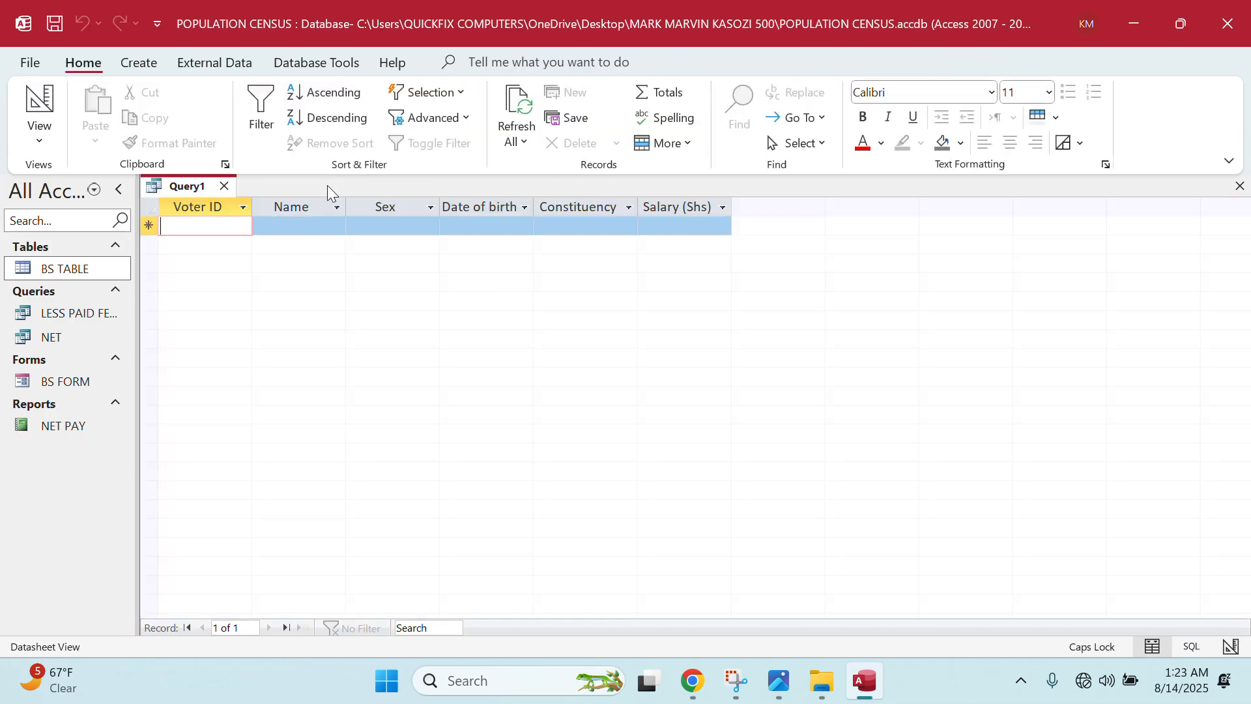
- Close the query, saving it as Query1
{"action": "left_click", "coordinate": [225, 187]}
{"action": "left_click", "coordinate": [596, 376]}
{"action": "left_click", "coordinate": [628, 275]}
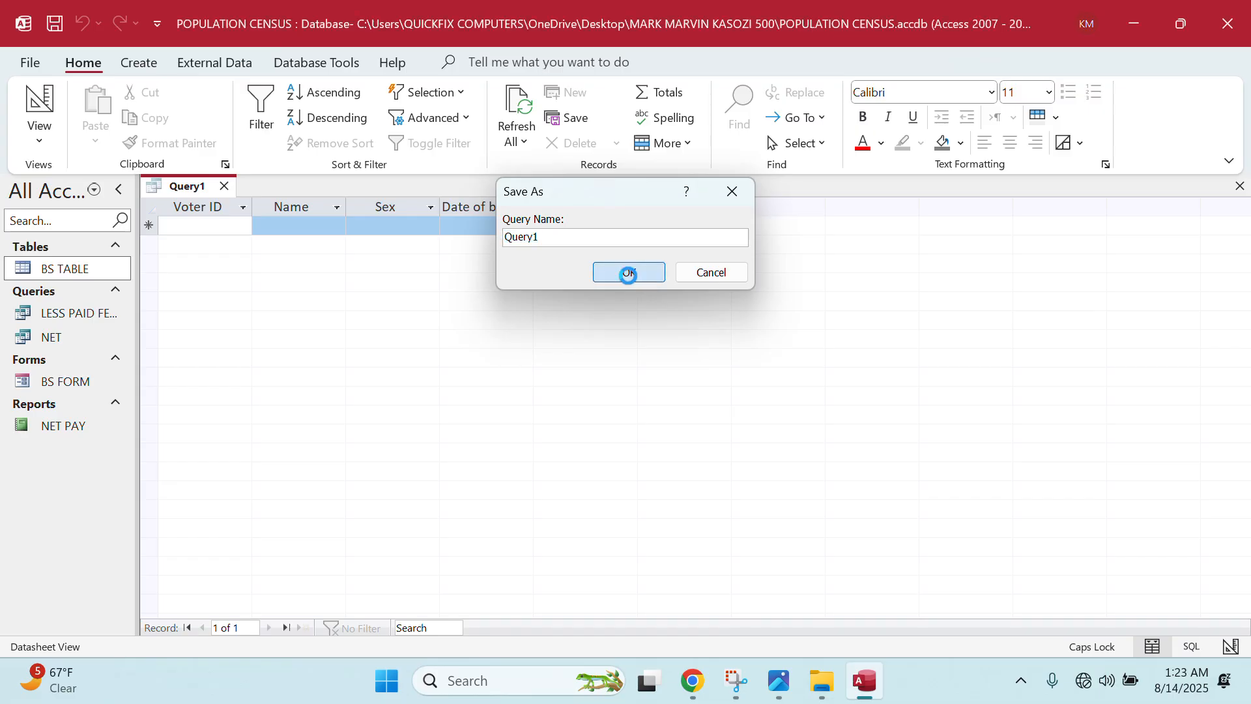
- Change BS TABLE's Date of birth field to Date/Time and save, accepting one lost value
{"action": "right_click", "coordinate": [95, 268]}
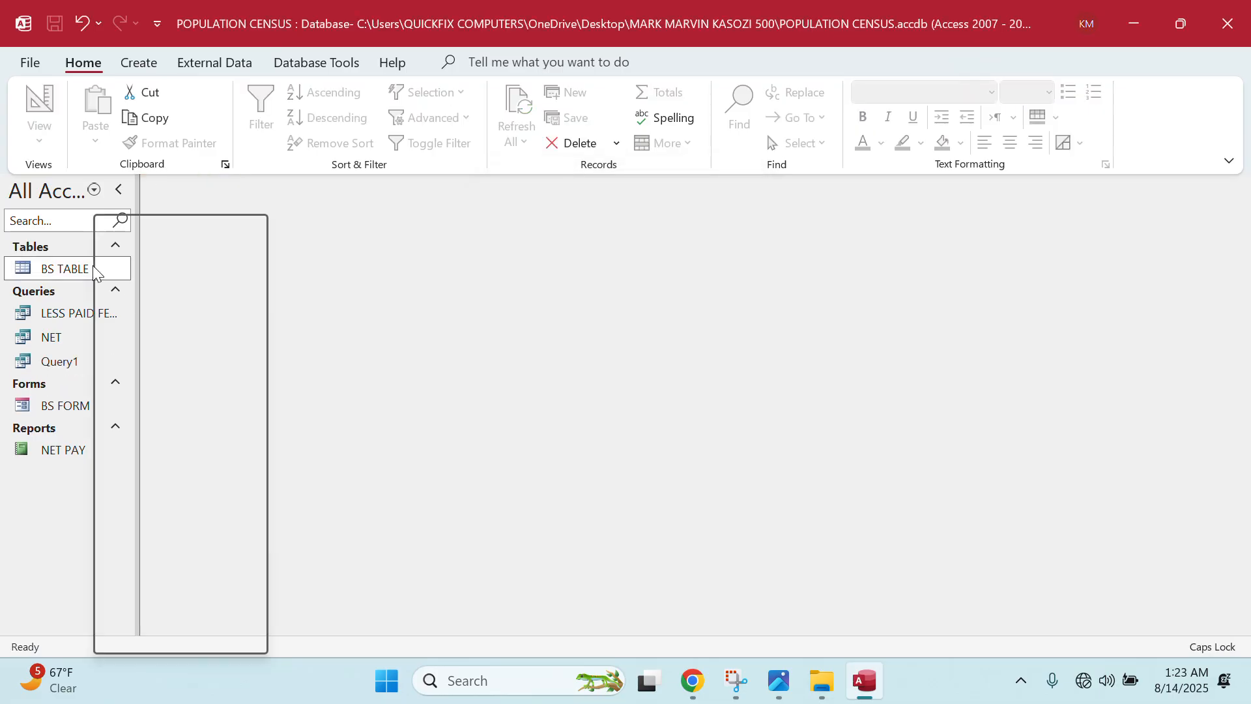
{"action": "left_click", "coordinate": [150, 268]}
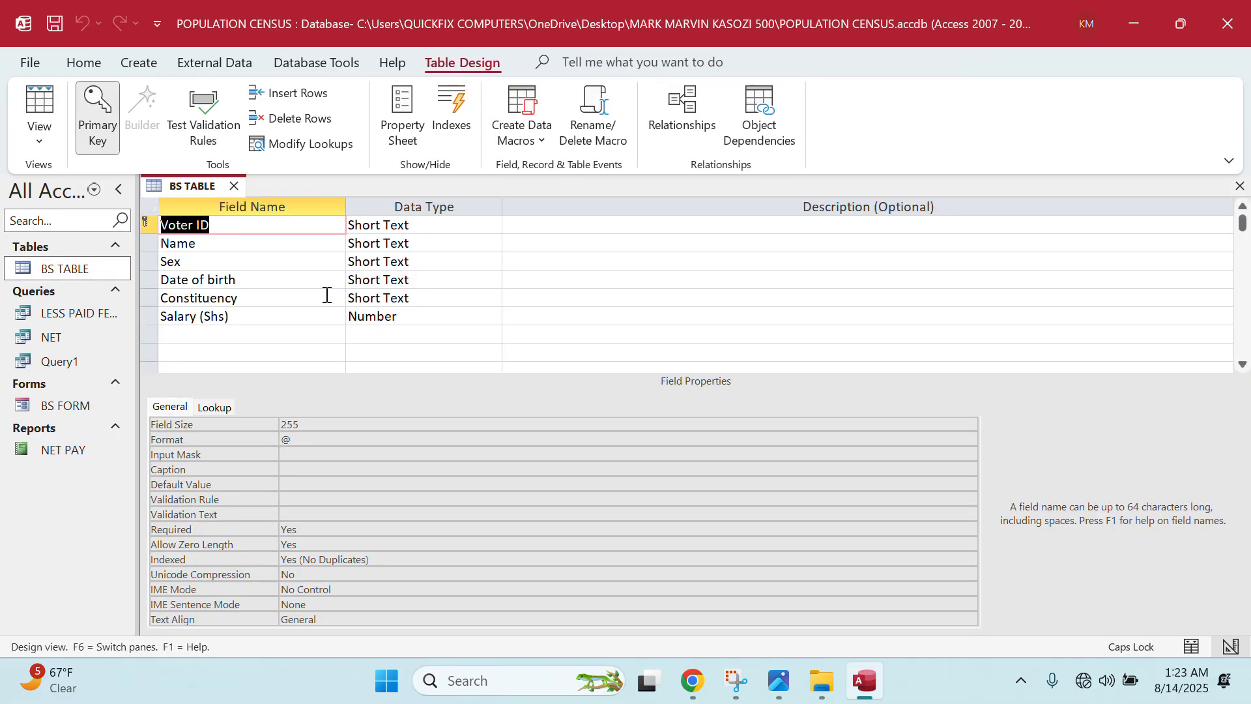
{"action": "left_click", "coordinate": [383, 280]}
{"action": "left_click", "coordinate": [493, 281]}
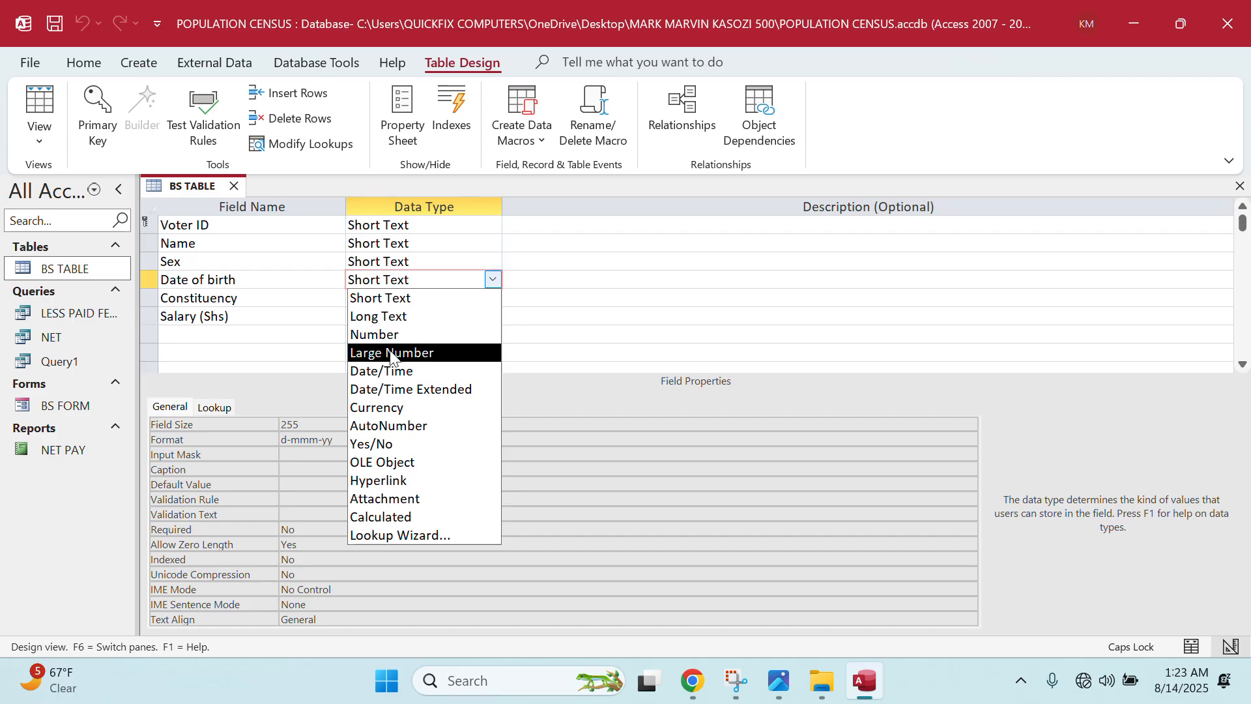
{"action": "left_click", "coordinate": [379, 369]}
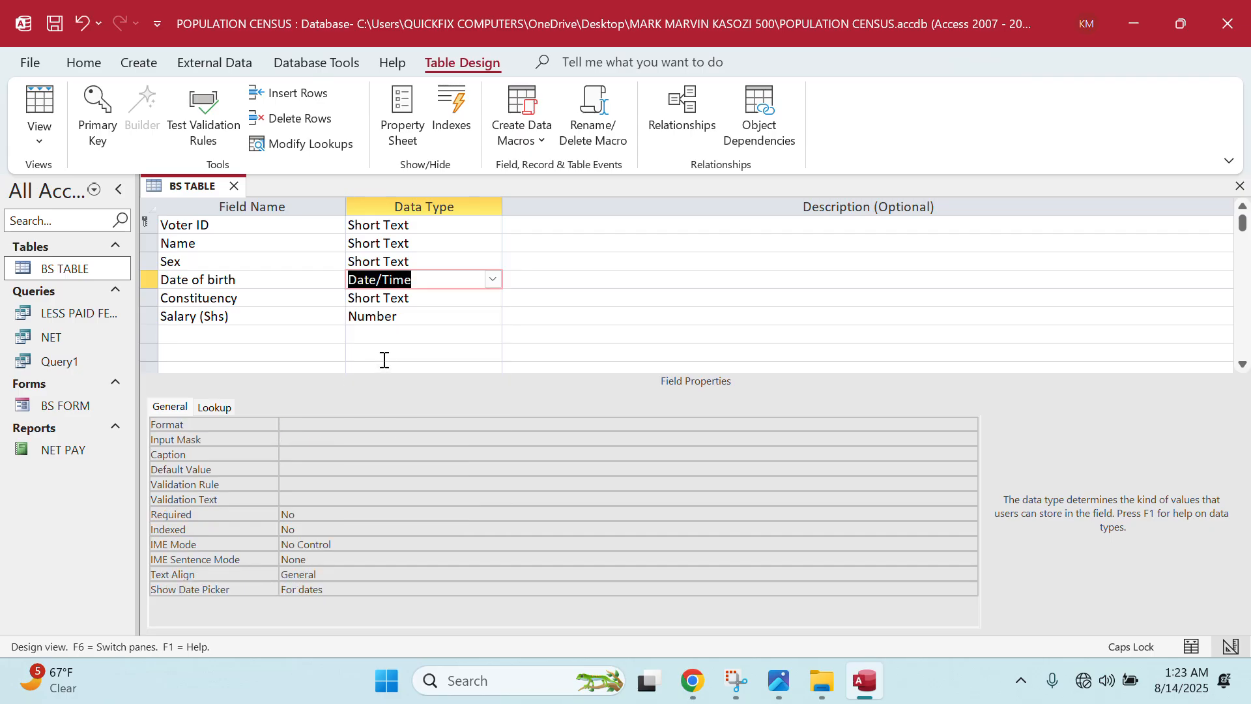
{"action": "key", "text": "ctrl+s"}
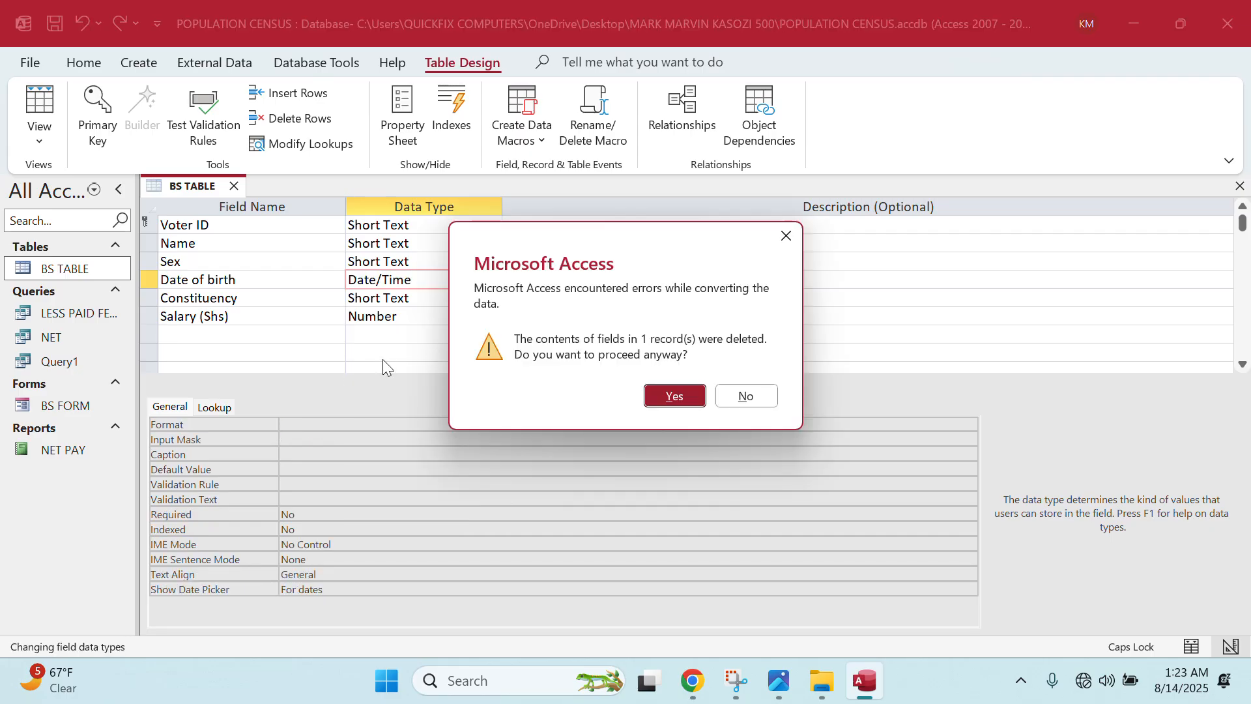
{"action": "left_click", "coordinate": [674, 396]}
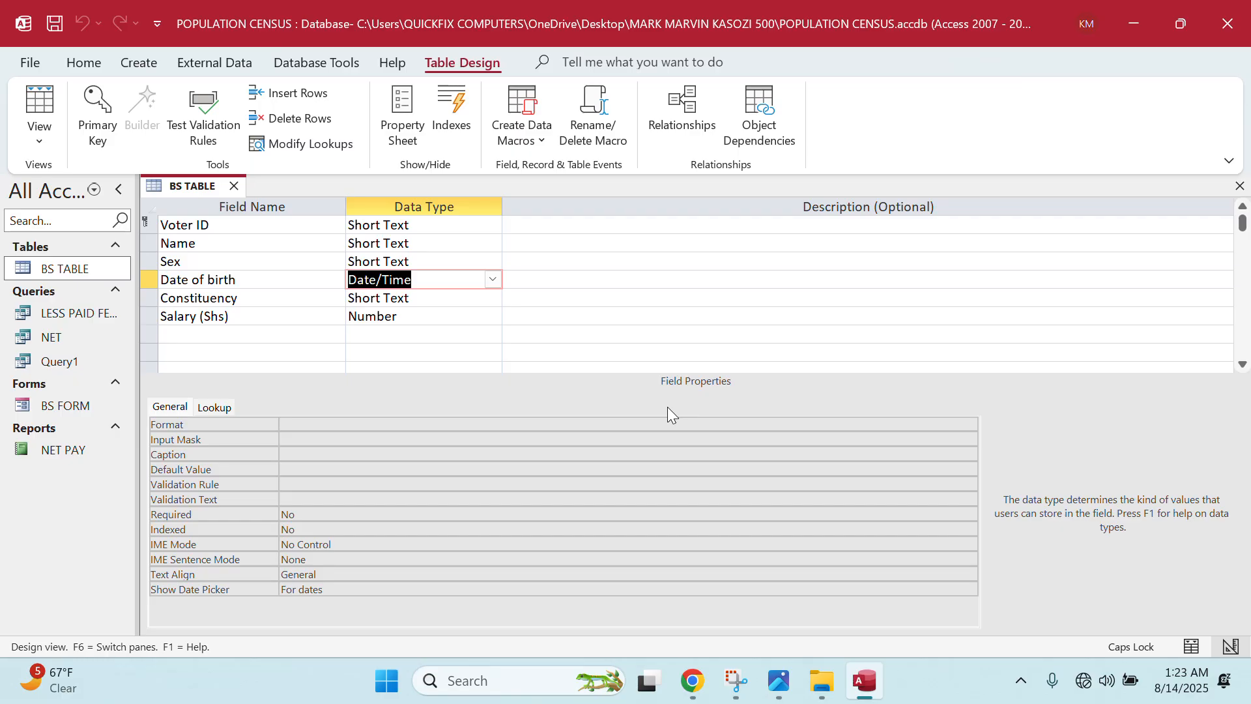
{"action": "left_click", "coordinate": [233, 186]}
{"action": "right_click", "coordinate": [77, 364]}
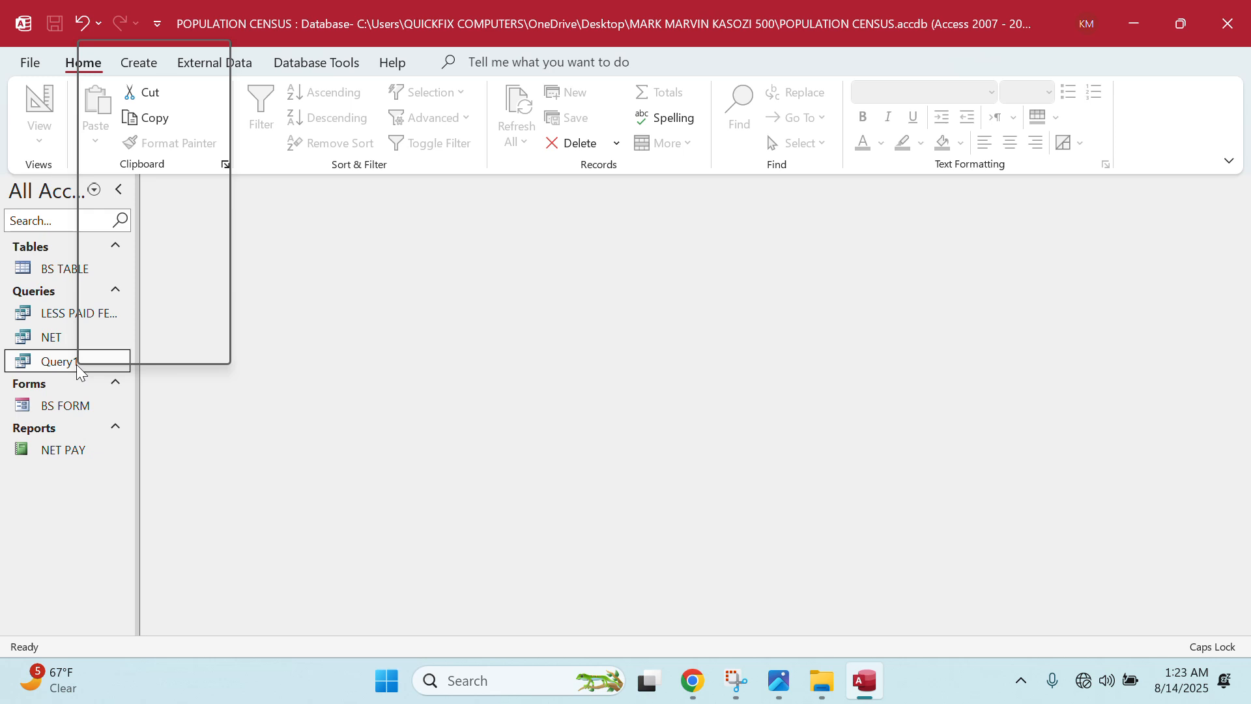
- Replace Query1's Date of birth criterion with <#01/01/1981# and run it, returning two males
{"action": "left_click", "coordinate": [142, 84]}
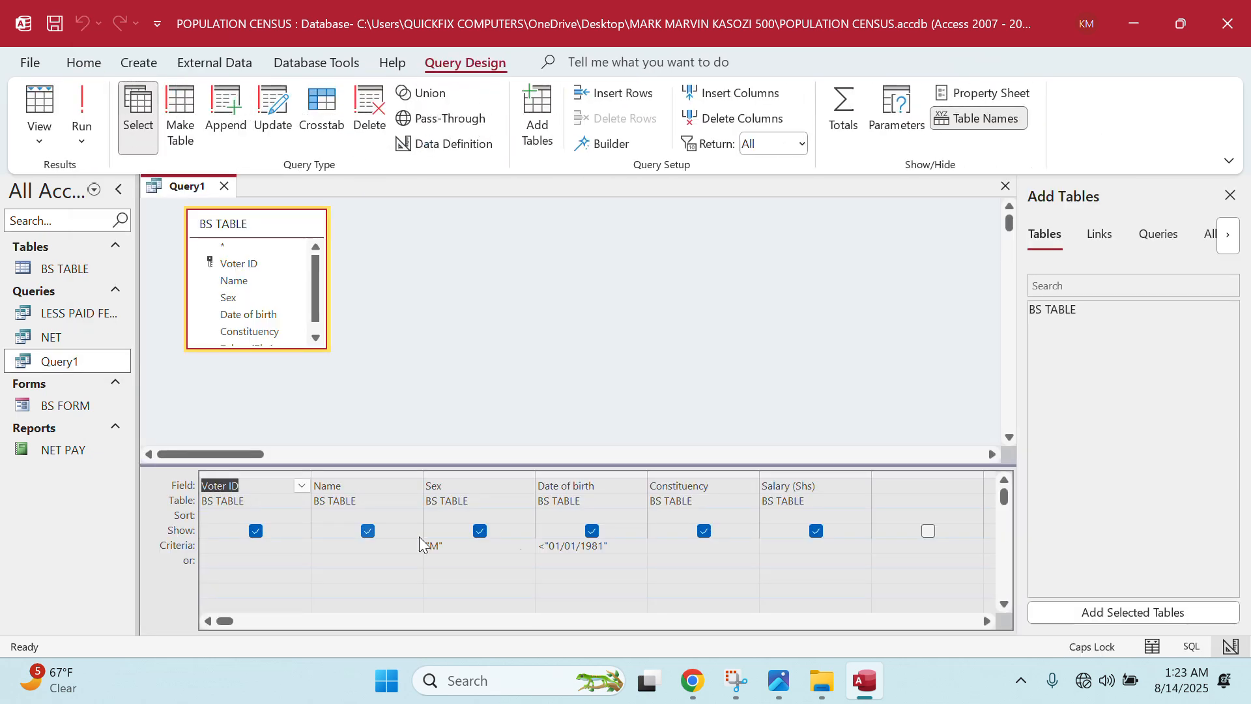
{"action": "left_click", "coordinate": [629, 552]}
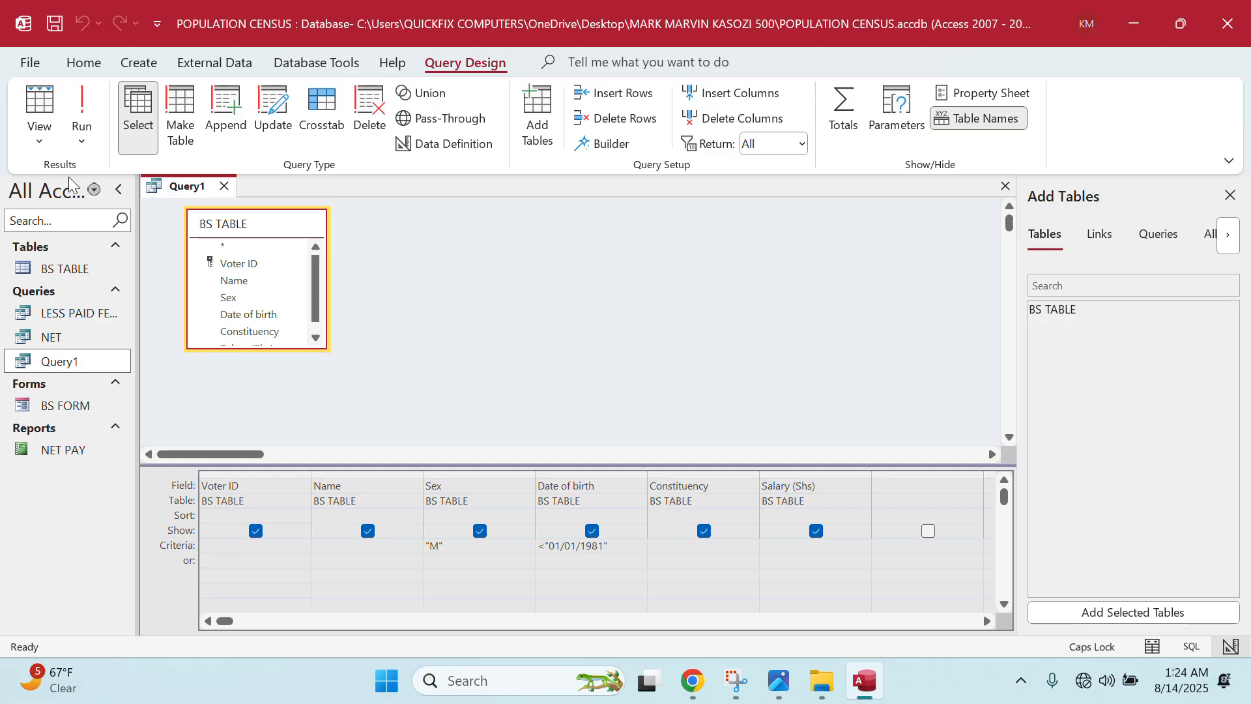
{"action": "left_click", "coordinate": [81, 107]}
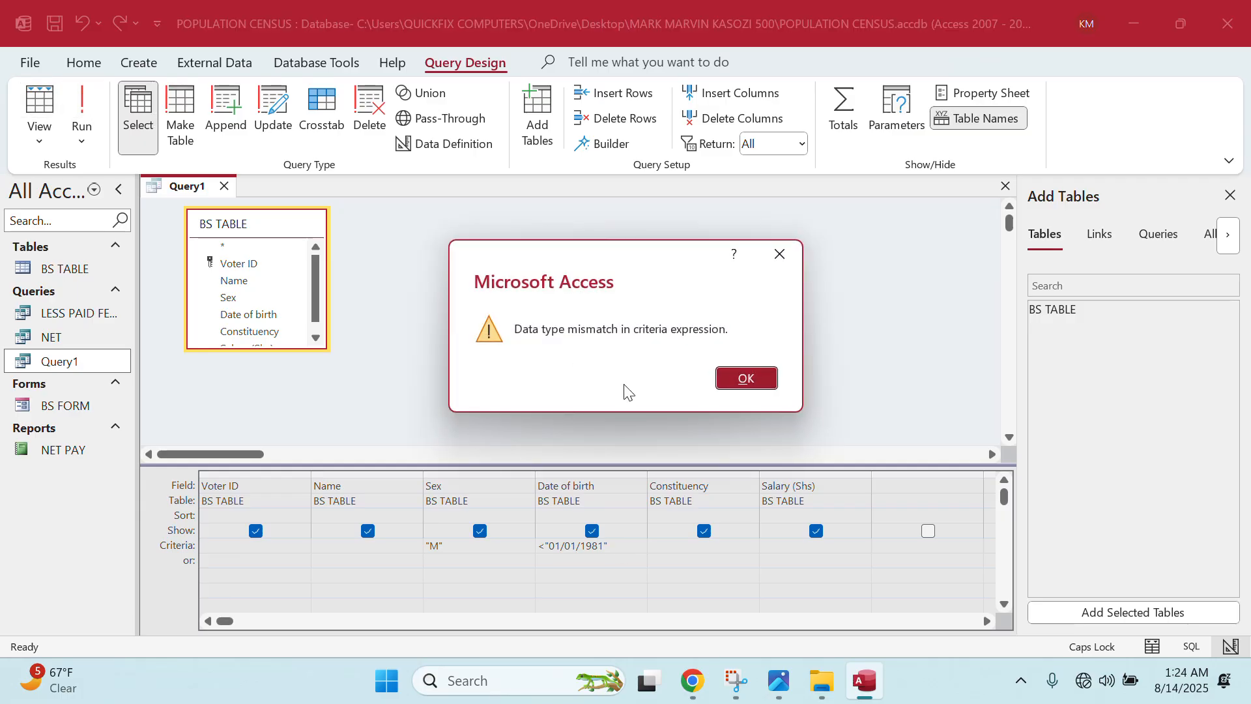
{"action": "left_click", "coordinate": [722, 378]}
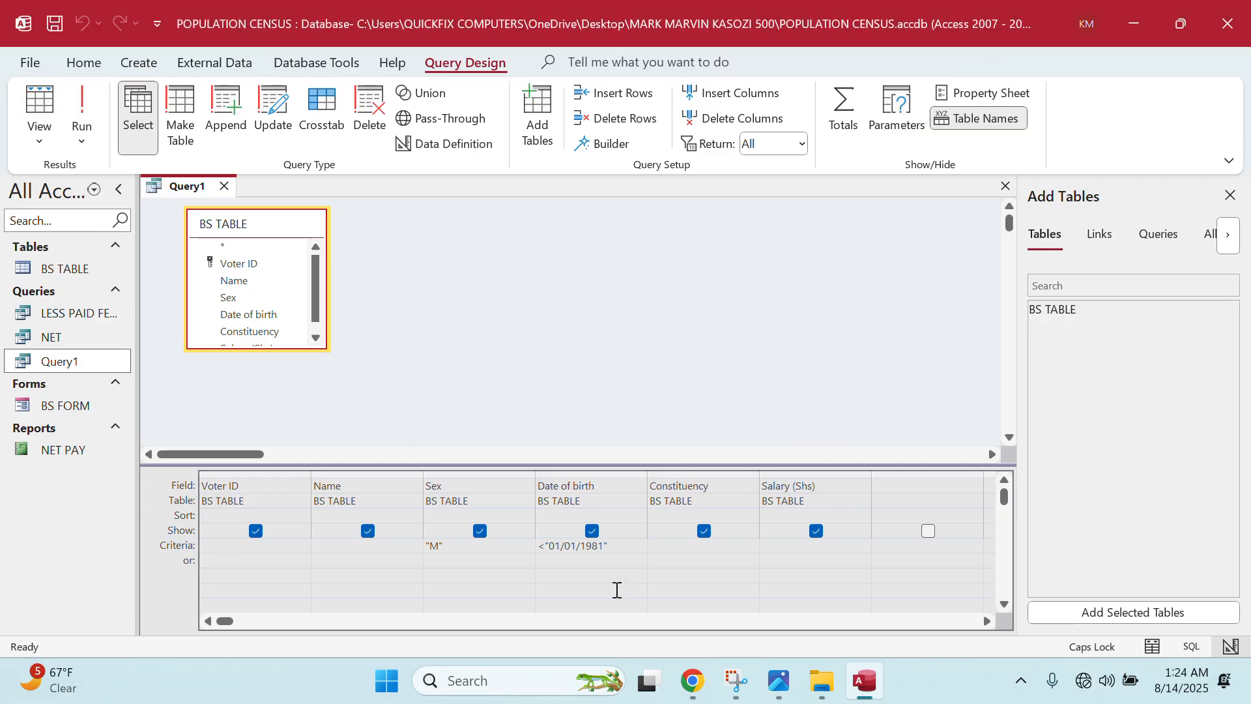
{"action": "key", "text": "BackSpace"}
{"action": "key", "text": "BackSpace"}
{"action": "key", "text": "BackSpace"}
{"action": "key", "text": "BackSpace"}
{"action": "key", "text": "BackSpace"}
{"action": "key", "text": "BackSpace"}
{"action": "key", "text": "BackSpace"}
{"action": "key", "text": "BackSpace"}
{"action": "key", "text": "BackSpace"}
{"action": "key", "text": "BackSpace"}
{"action": "key", "text": "BackSpace"}
{"action": "key", "text": "BackSpace"}
{"action": "key", "text": "BackSpace"}
{"action": "type", "text": "<#01/01/1981!@"}
{"action": "key", "text": "BackSpace"}
{"action": "key", "text": "BackSpace"}
{"action": "type", "text": "#"}
{"action": "left_click", "coordinate": [83, 122]}
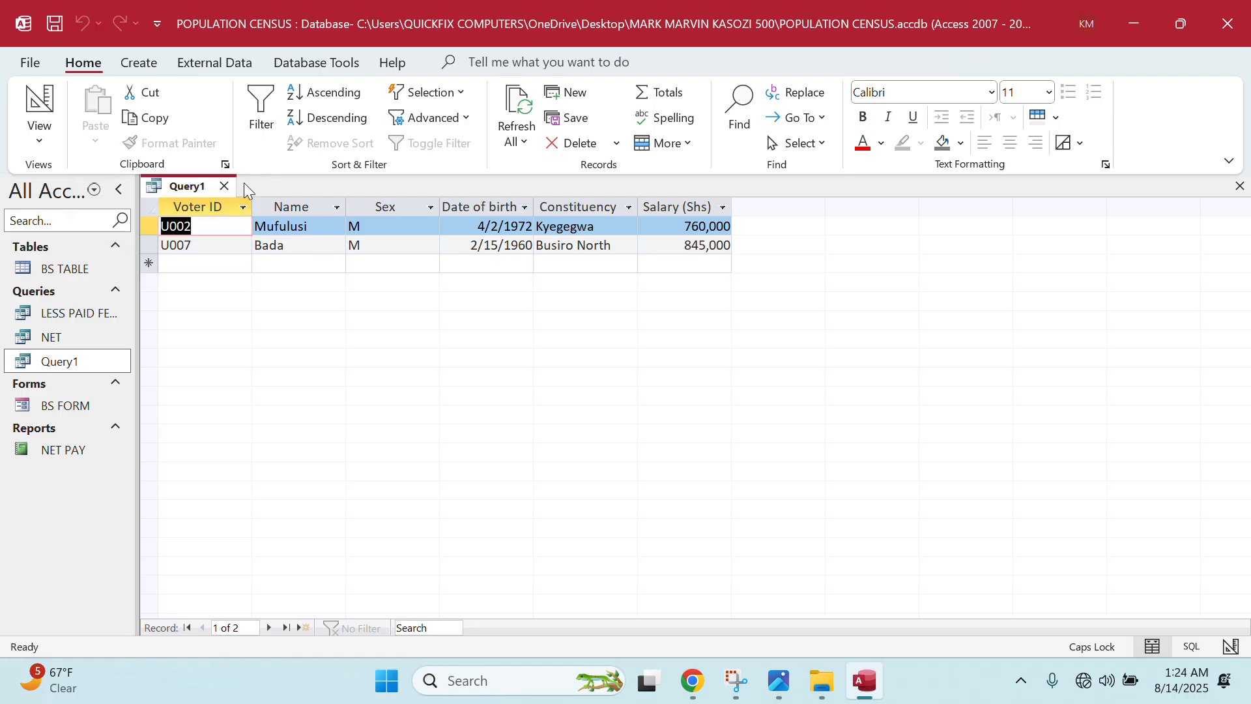
- Switch Query1 to Design View to review its criteria, then close it
{"action": "right_click", "coordinate": [200, 188]}
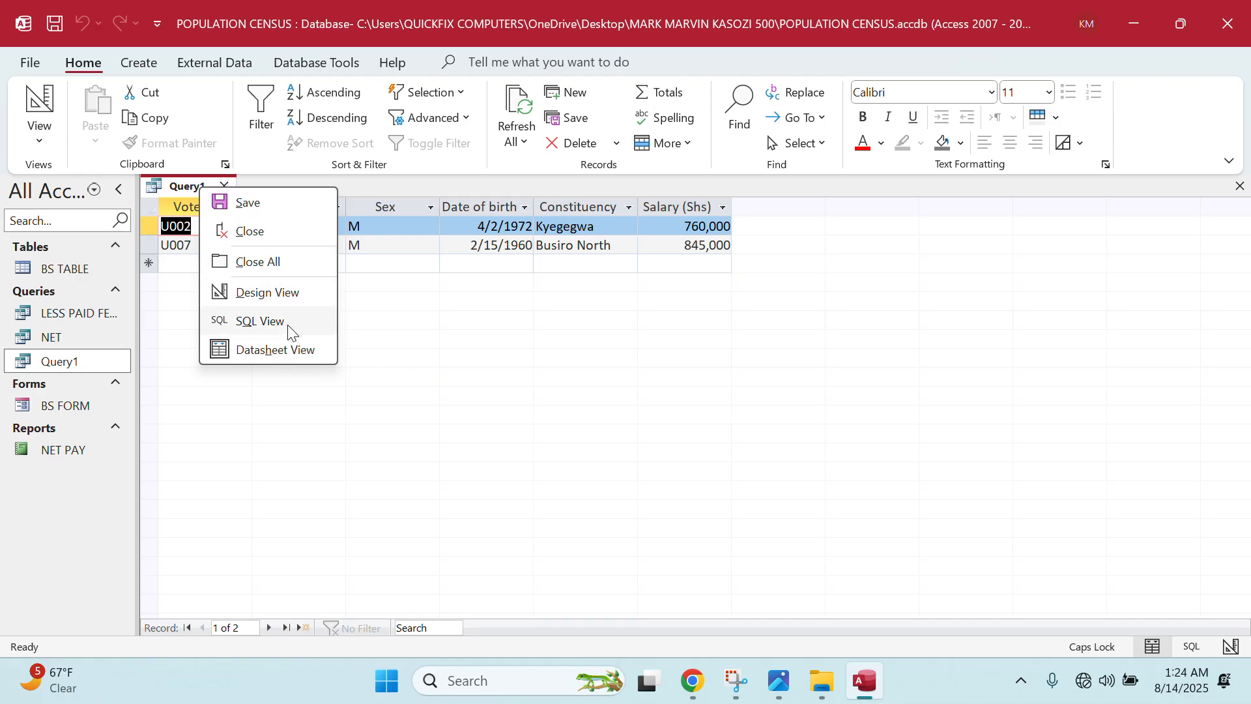
{"action": "left_click", "coordinate": [297, 294]}
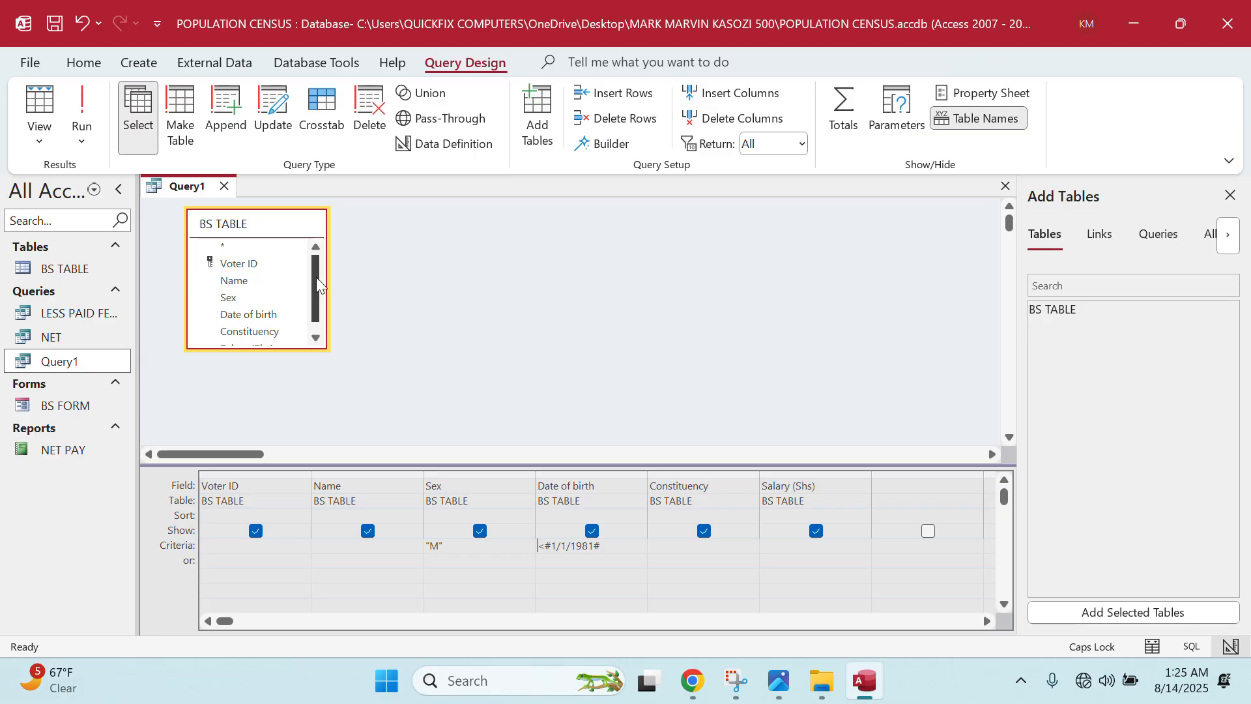
{"action": "left_click", "coordinate": [224, 186]}
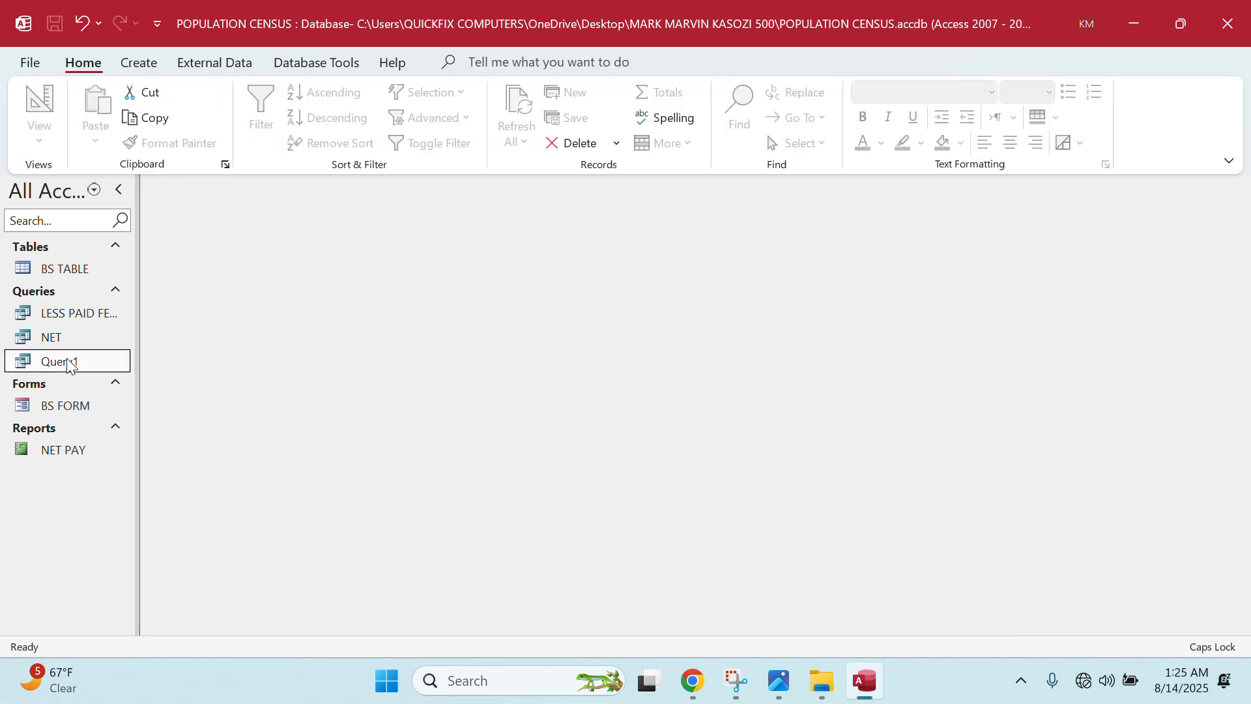
- Rename Query1 to AGED MALES and select it in the navigation pane
{"action": "right_click", "coordinate": [67, 367]}
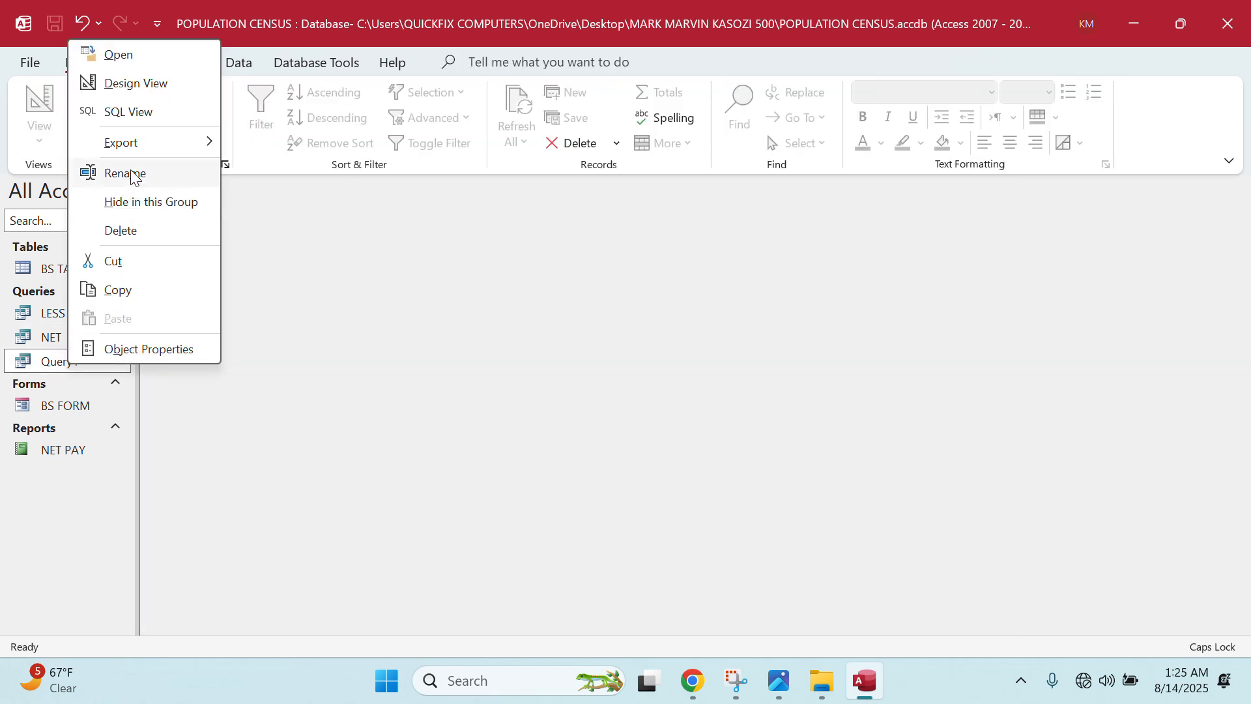
{"action": "left_click", "coordinate": [130, 174]}
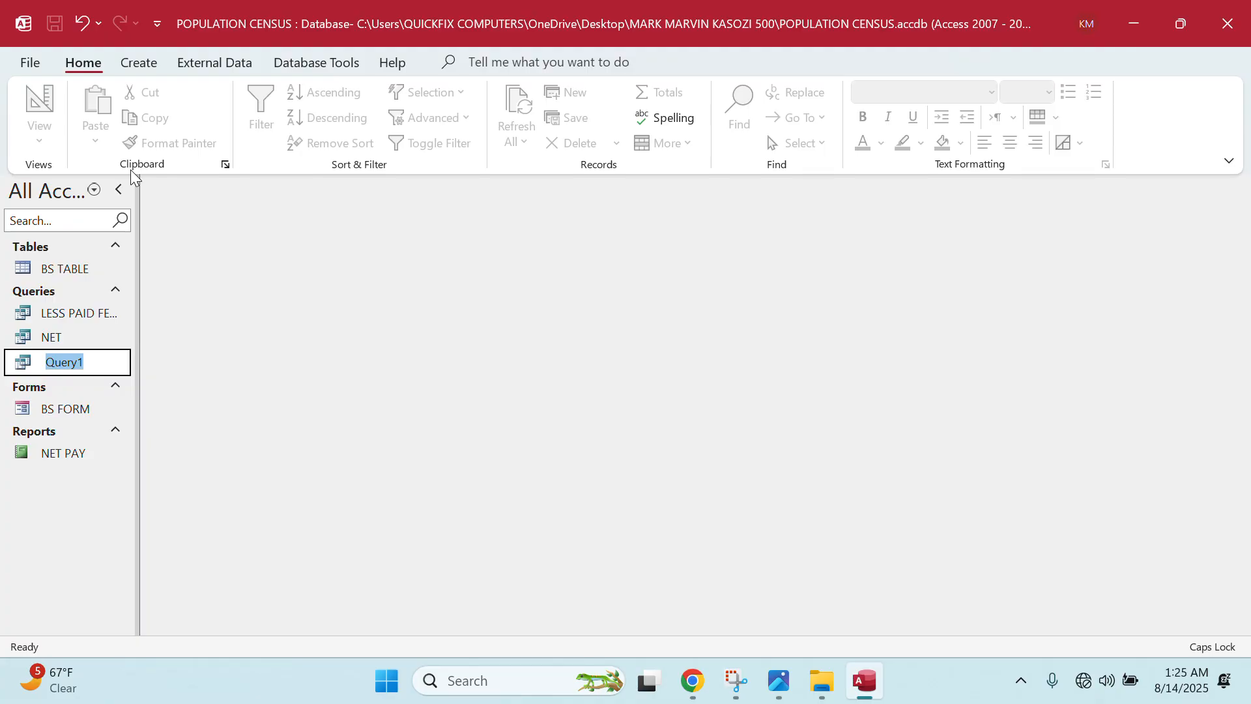
{"action": "type", "text": "AGED MALES"}
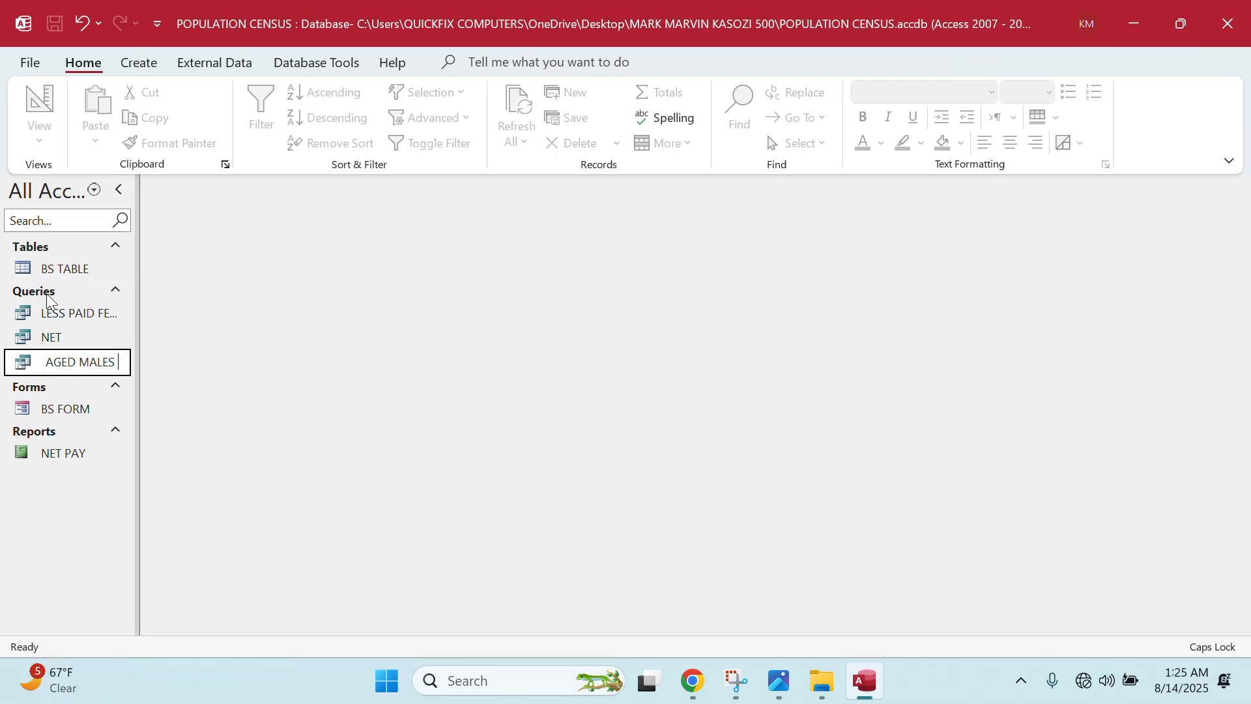
{"action": "left_click", "coordinate": [80, 280]}
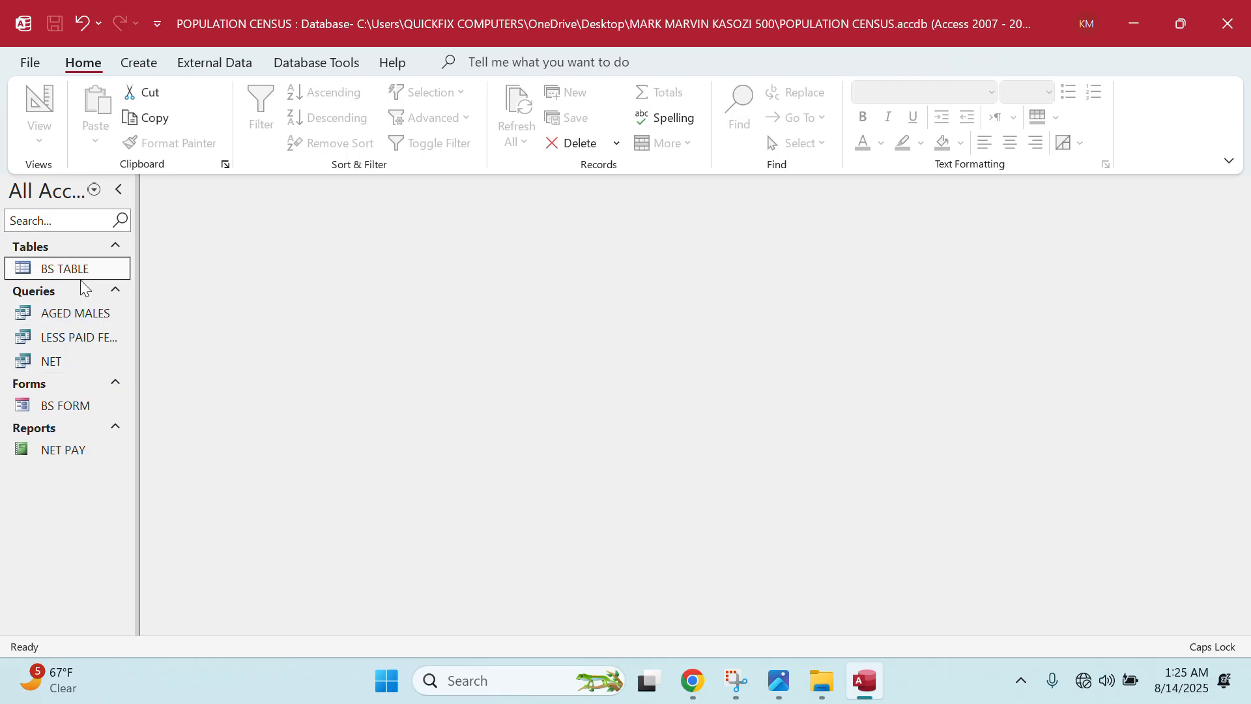
{"action": "left_click", "coordinate": [84, 315]}
- Open the AGED MALES results and print them in Landscape to the Canon iR1435
{"action": "double_click", "coordinate": [84, 318]}
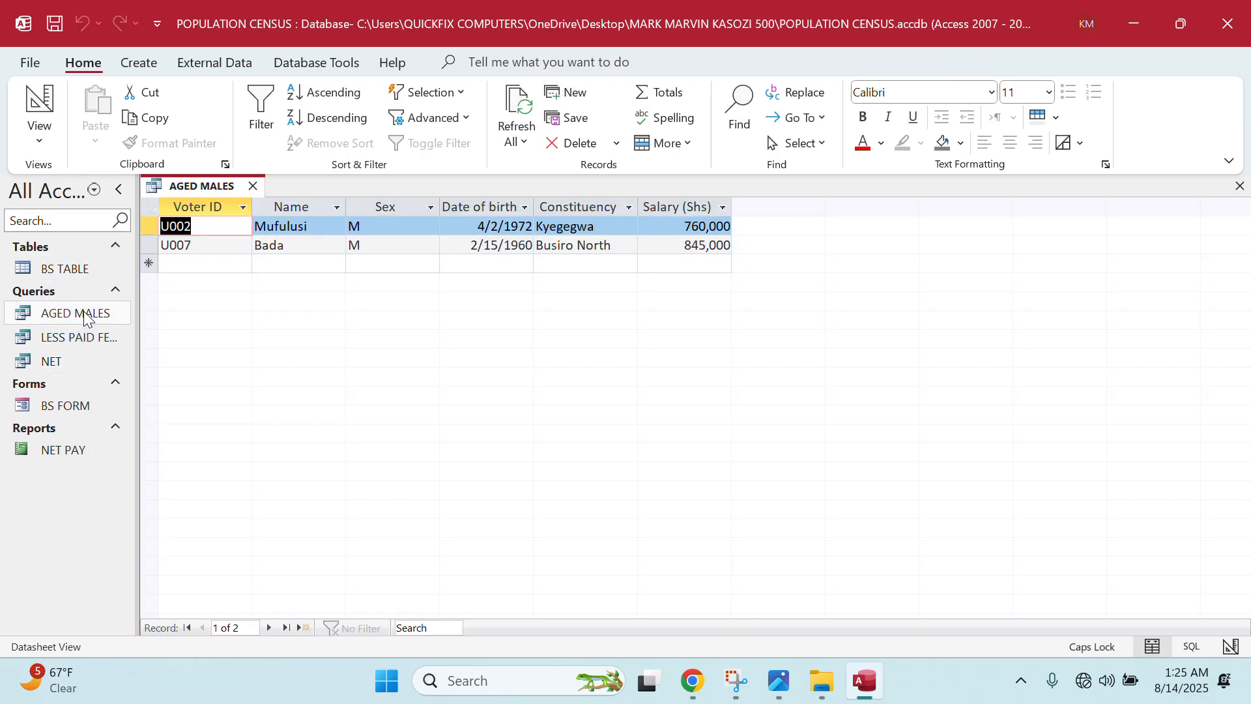
{"action": "key", "text": "ctrl+p"}
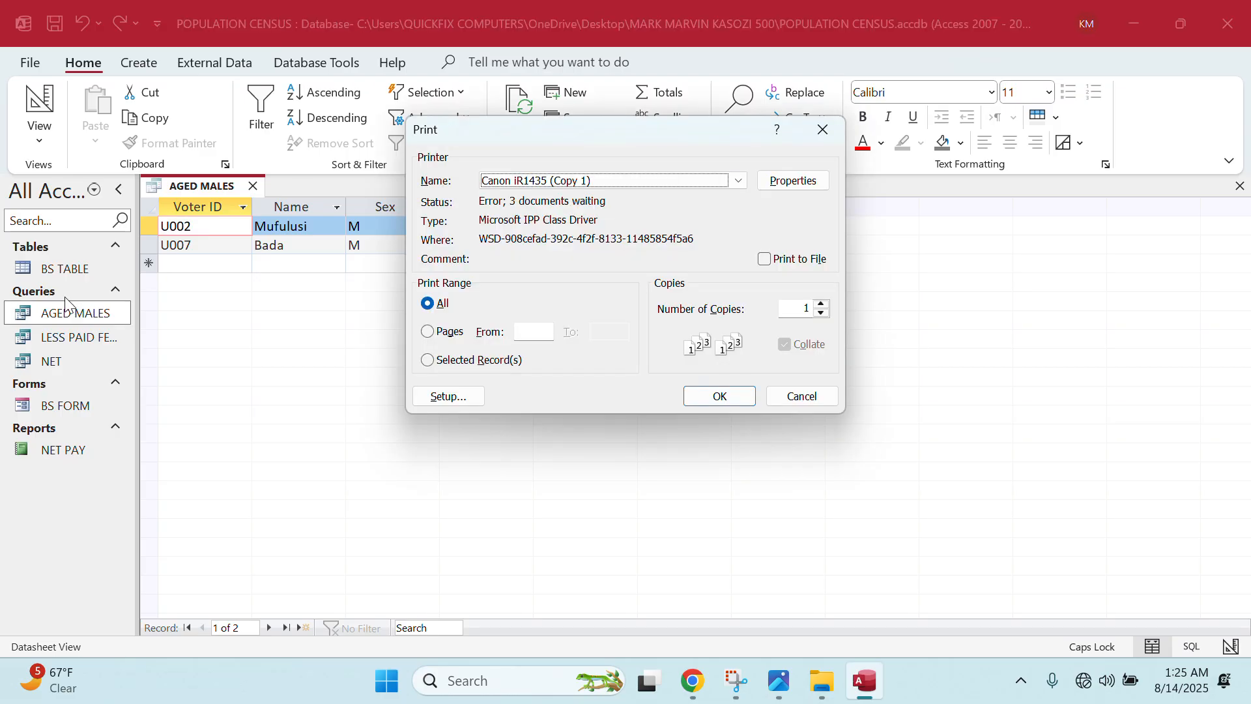
{"action": "left_click", "coordinate": [775, 181]}
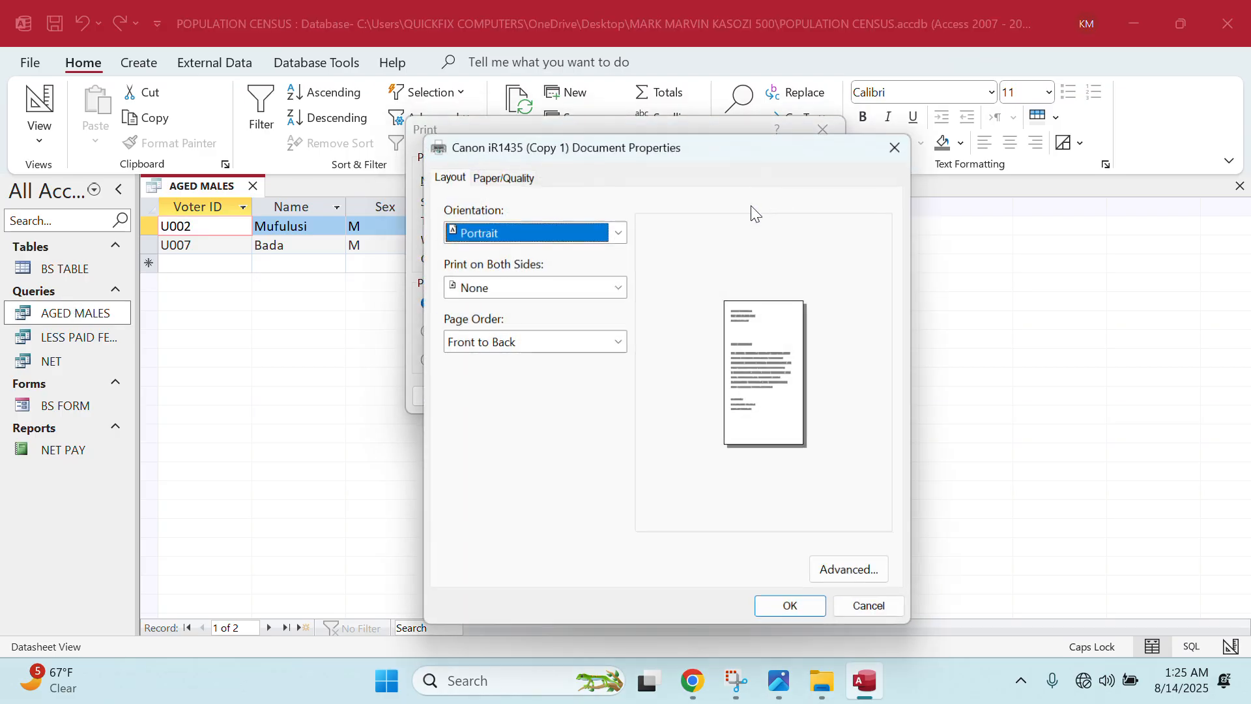
{"action": "left_click", "coordinate": [476, 237]}
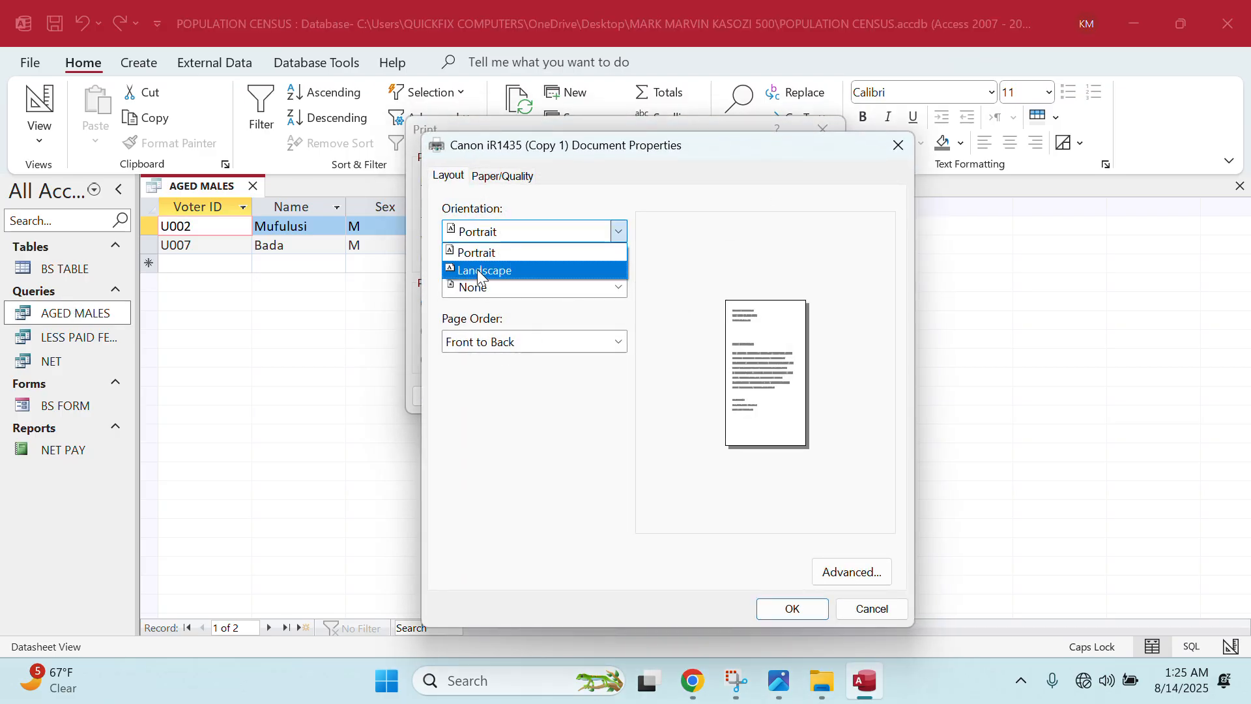
{"action": "left_click", "coordinate": [479, 267]}
{"action": "left_click", "coordinate": [785, 606]}
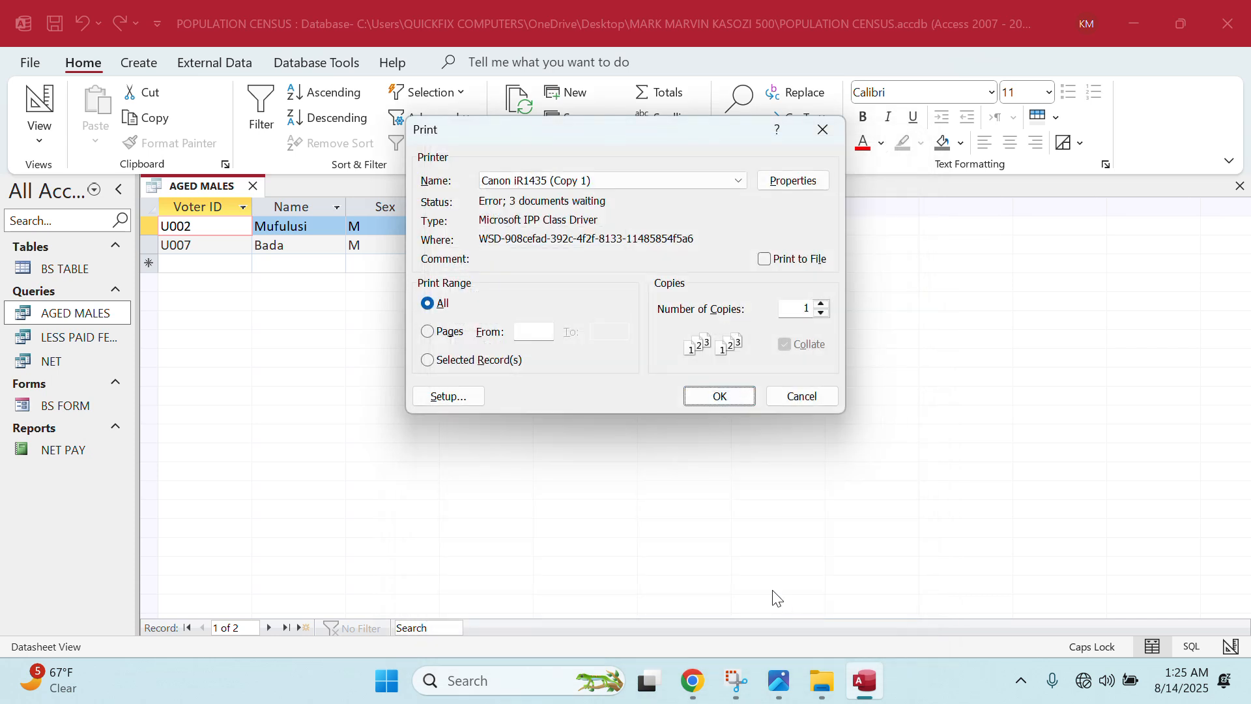
{"action": "left_click", "coordinate": [719, 396]}
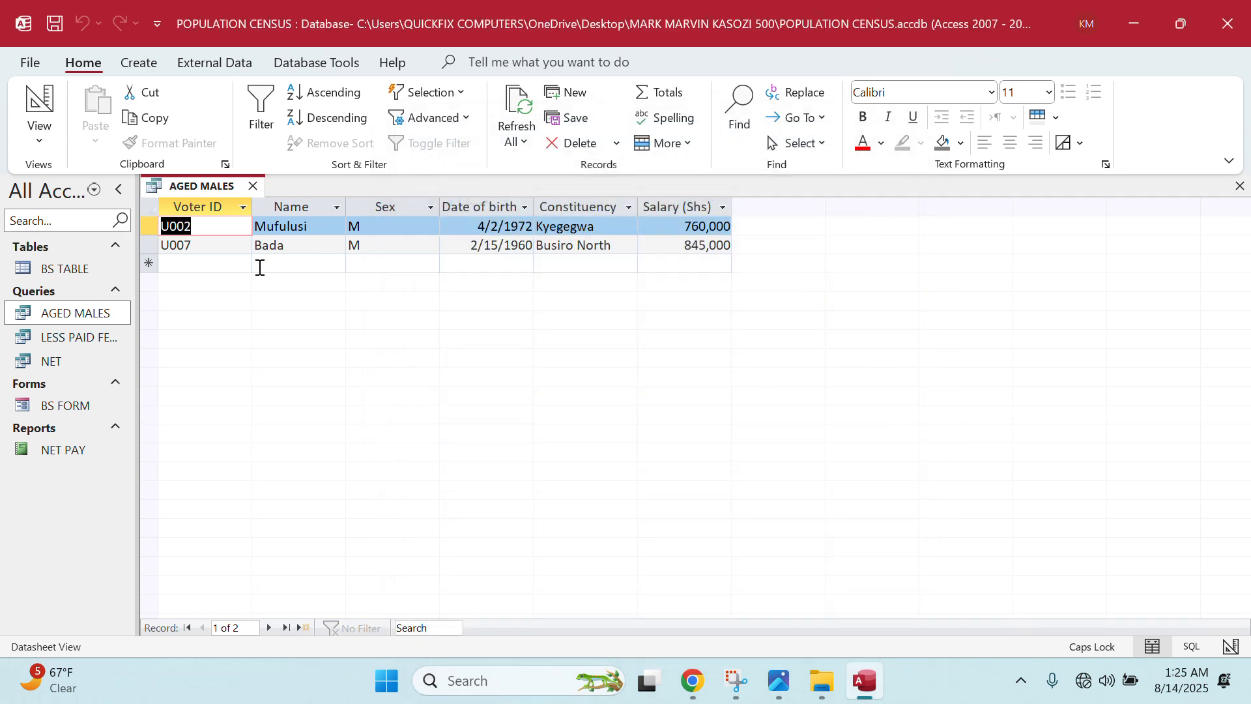
- Open LESS PAID FEMALES and print its results in Landscape orientation
{"action": "double_click", "coordinate": [99, 342]}
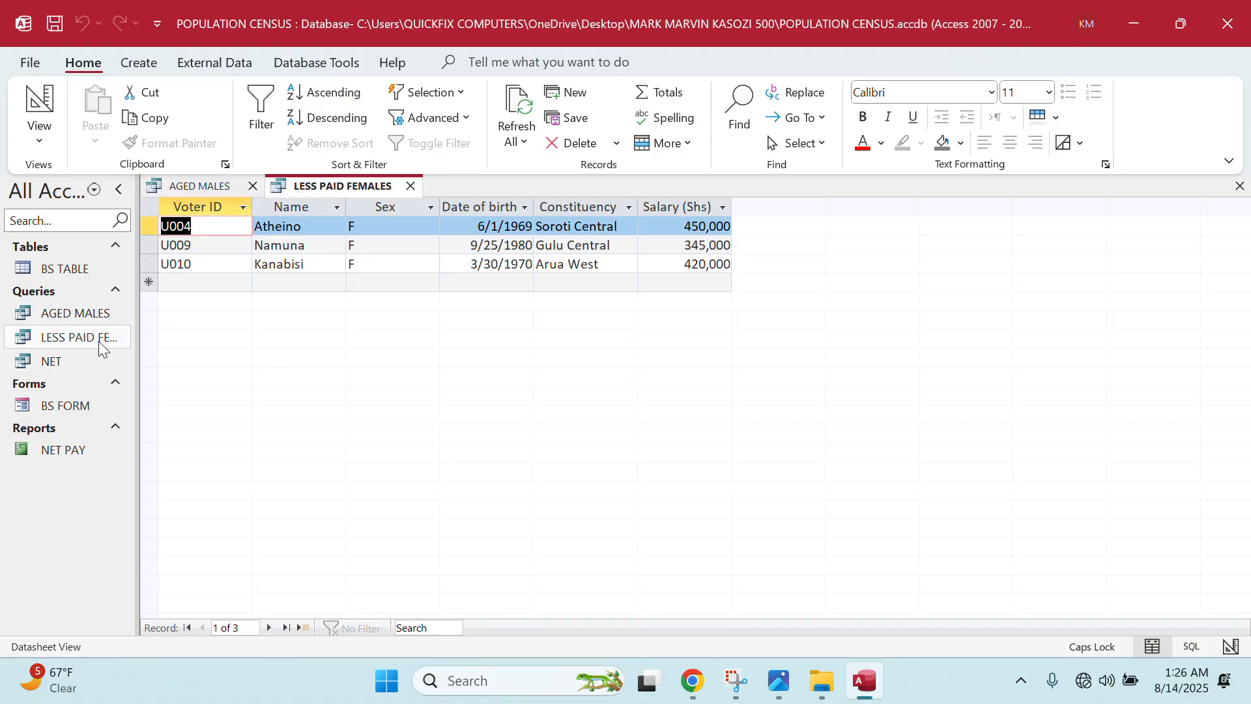
{"action": "key", "text": "ctrl+p"}
{"action": "left_click", "coordinate": [792, 186]}
{"action": "left_click", "coordinate": [512, 234]}
{"action": "left_click", "coordinate": [509, 267]}
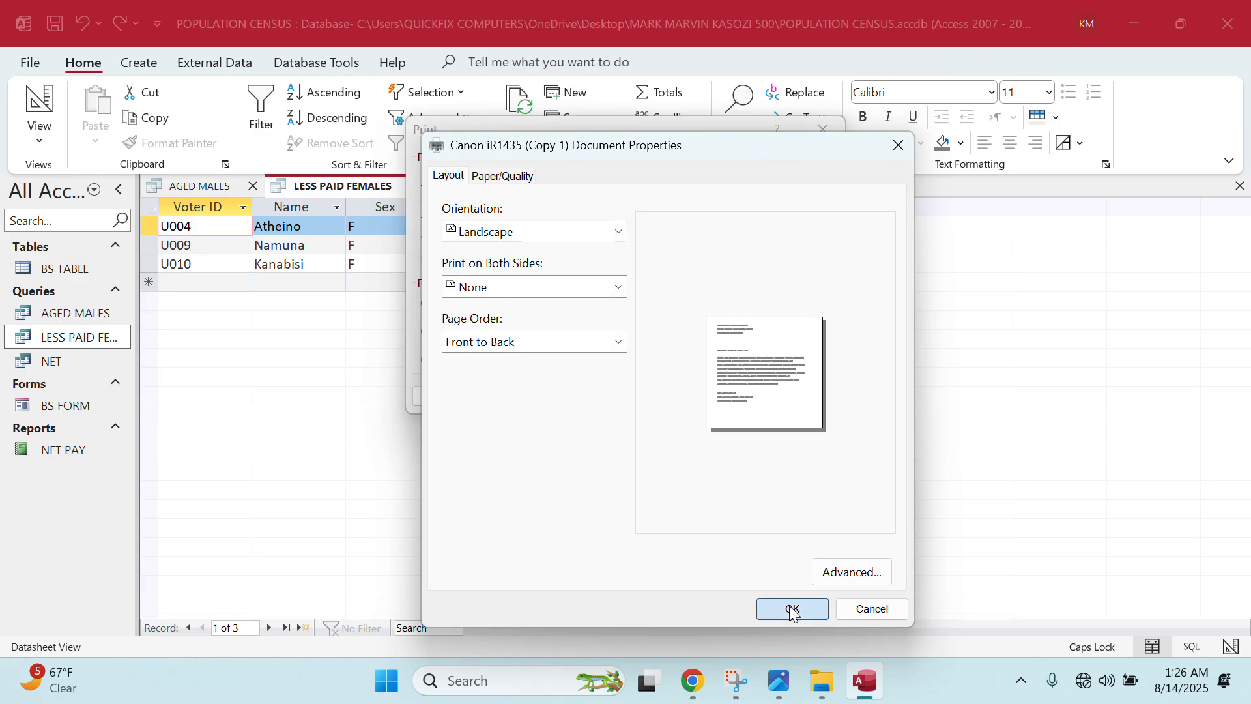
{"action": "left_click", "coordinate": [793, 609]}
{"action": "left_click", "coordinate": [718, 396]}
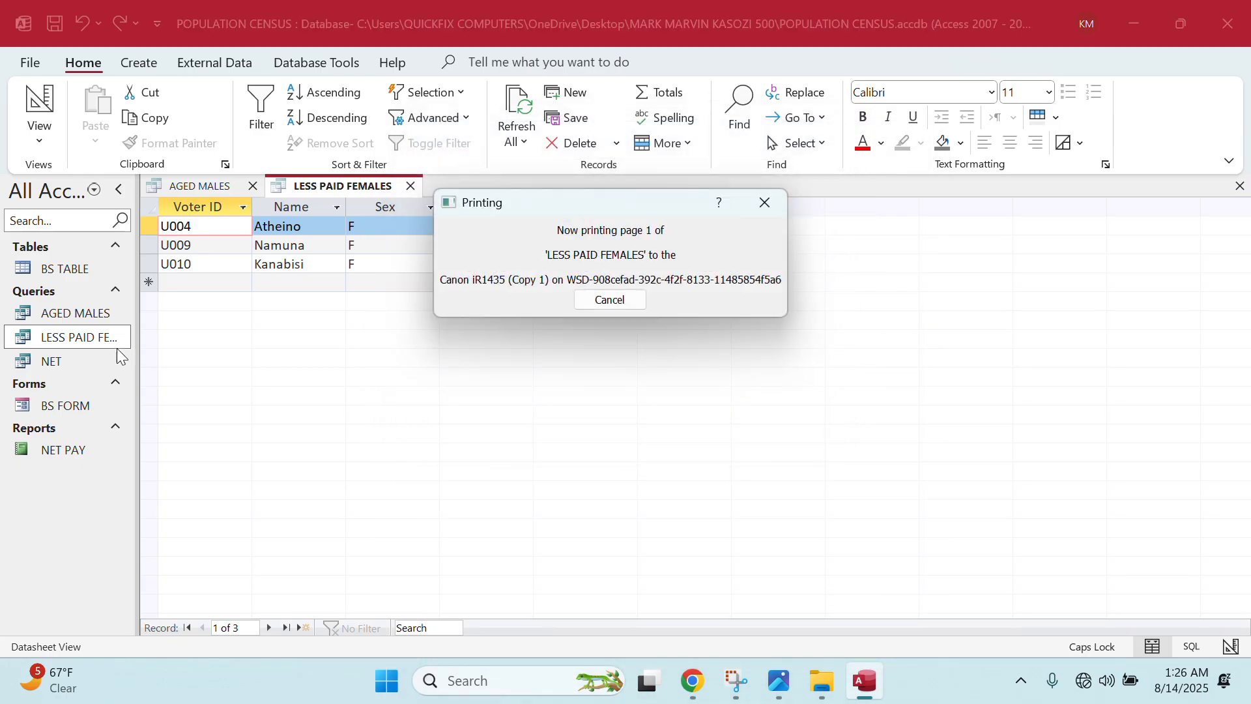
- Open NET, put today's date in the first Voter ID, then close NET, LESS PAID FEMALES and AGED MALES
{"action": "left_click", "coordinate": [81, 382]}
{"action": "double_click", "coordinate": [82, 363]}
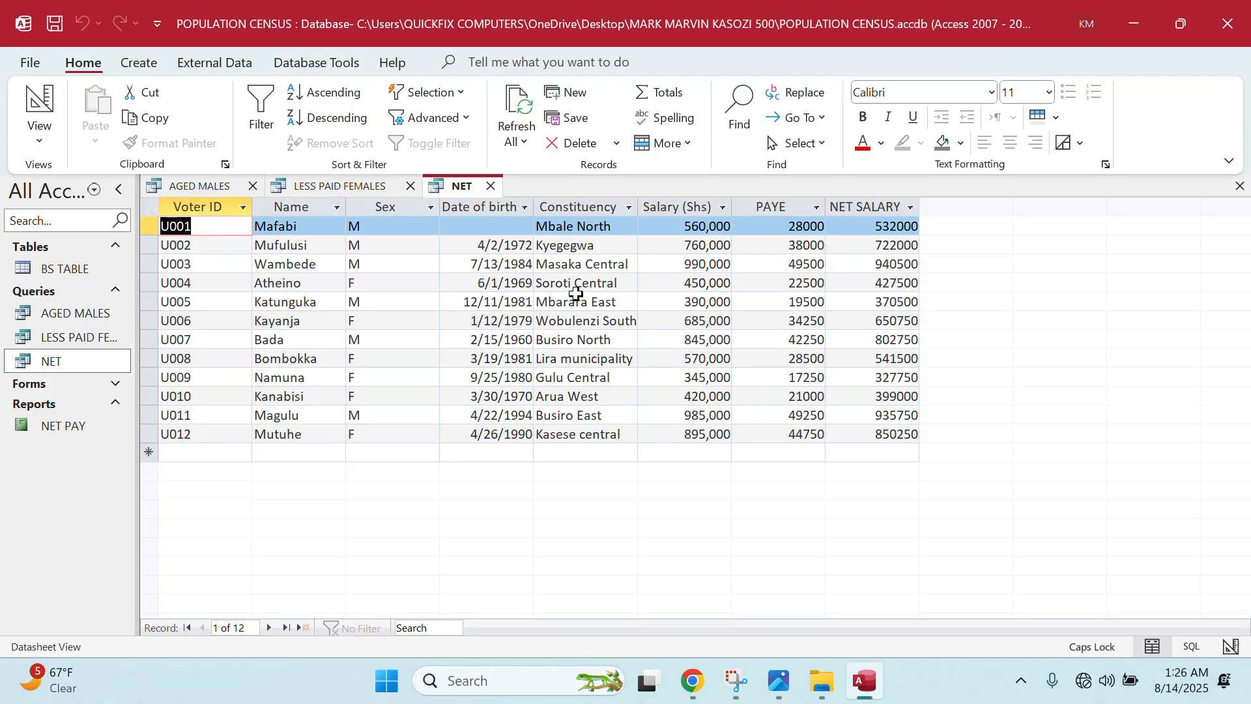
{"action": "key", "text": "ctrl+semicolon"}
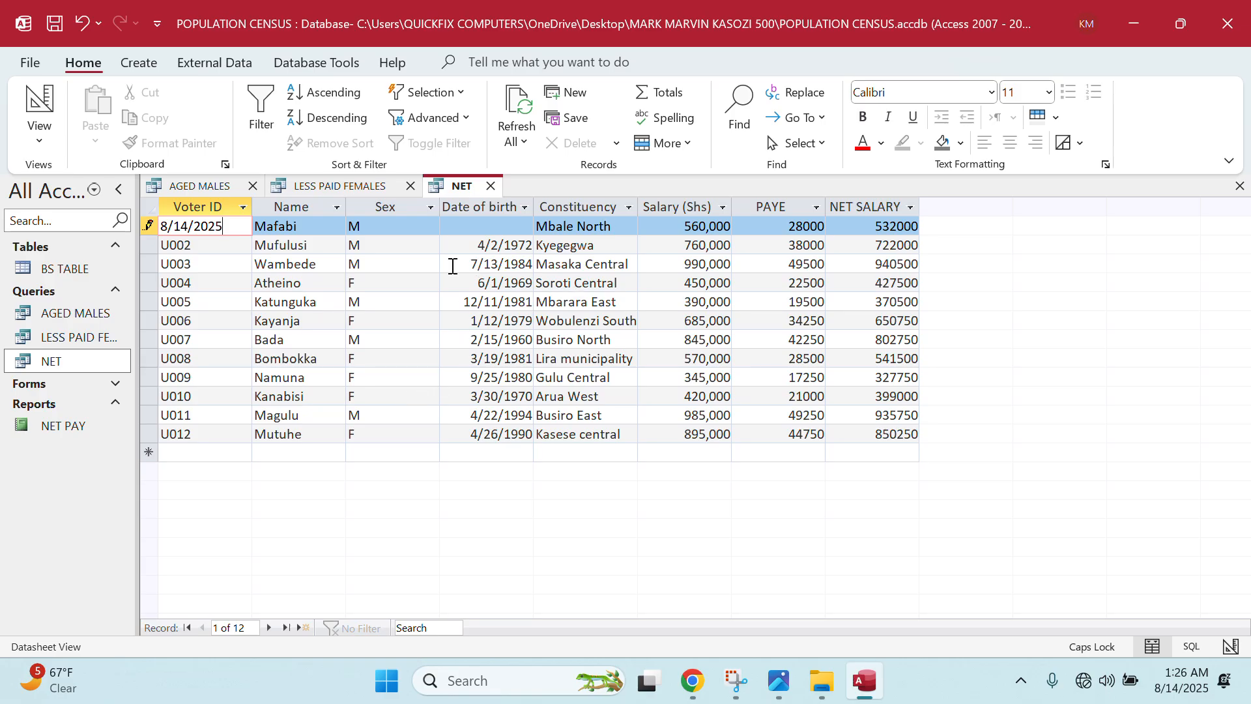
{"action": "left_click", "coordinate": [491, 187]}
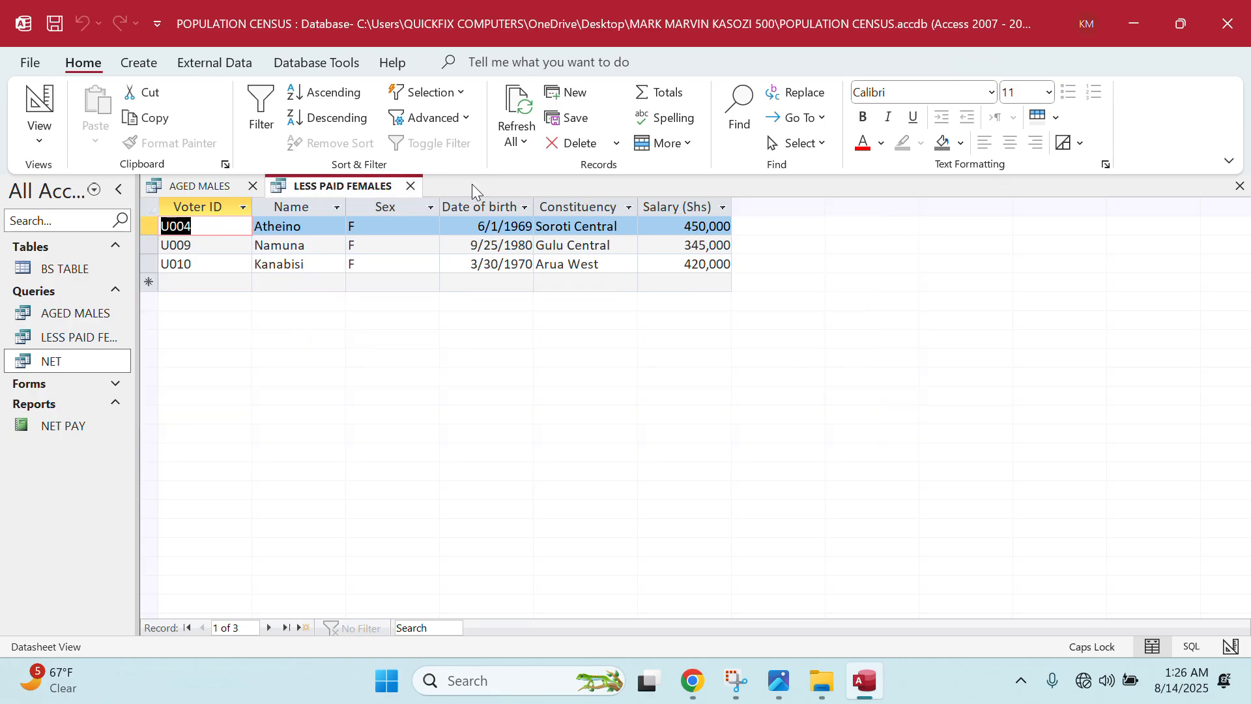
{"action": "left_click", "coordinate": [410, 186]}
{"action": "left_click", "coordinate": [252, 186]}
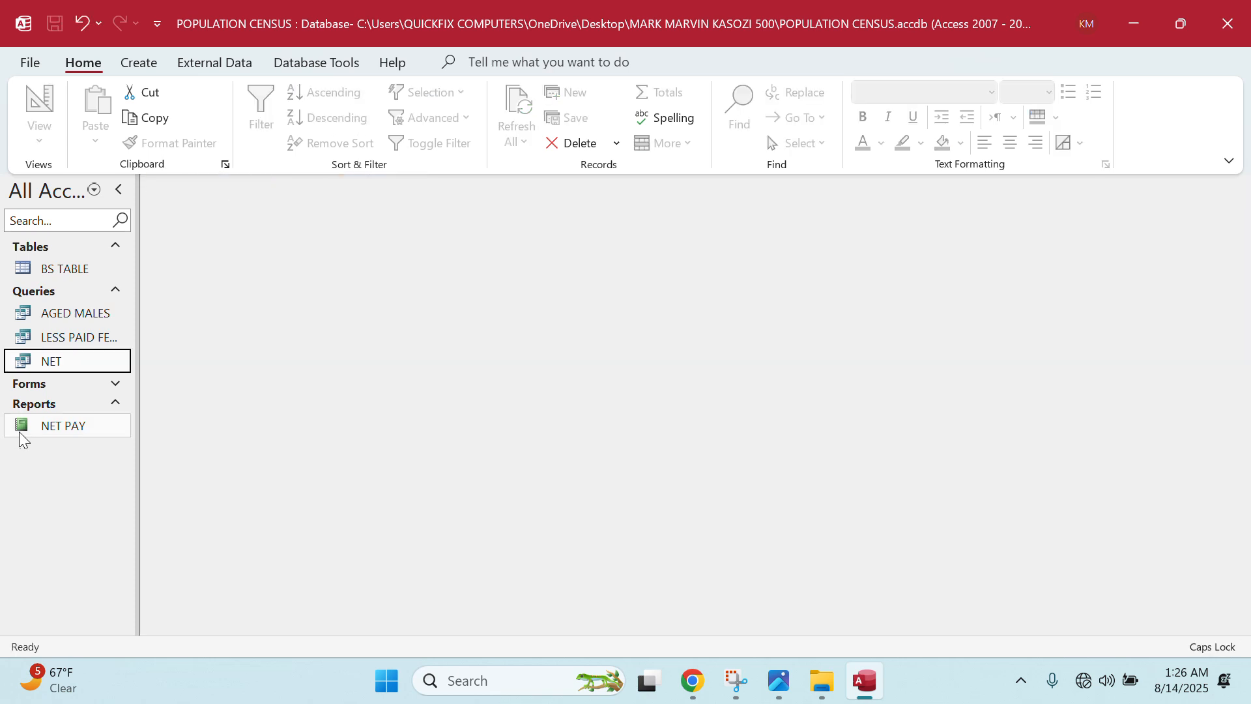
{"action": "left_click", "coordinate": [52, 386]}
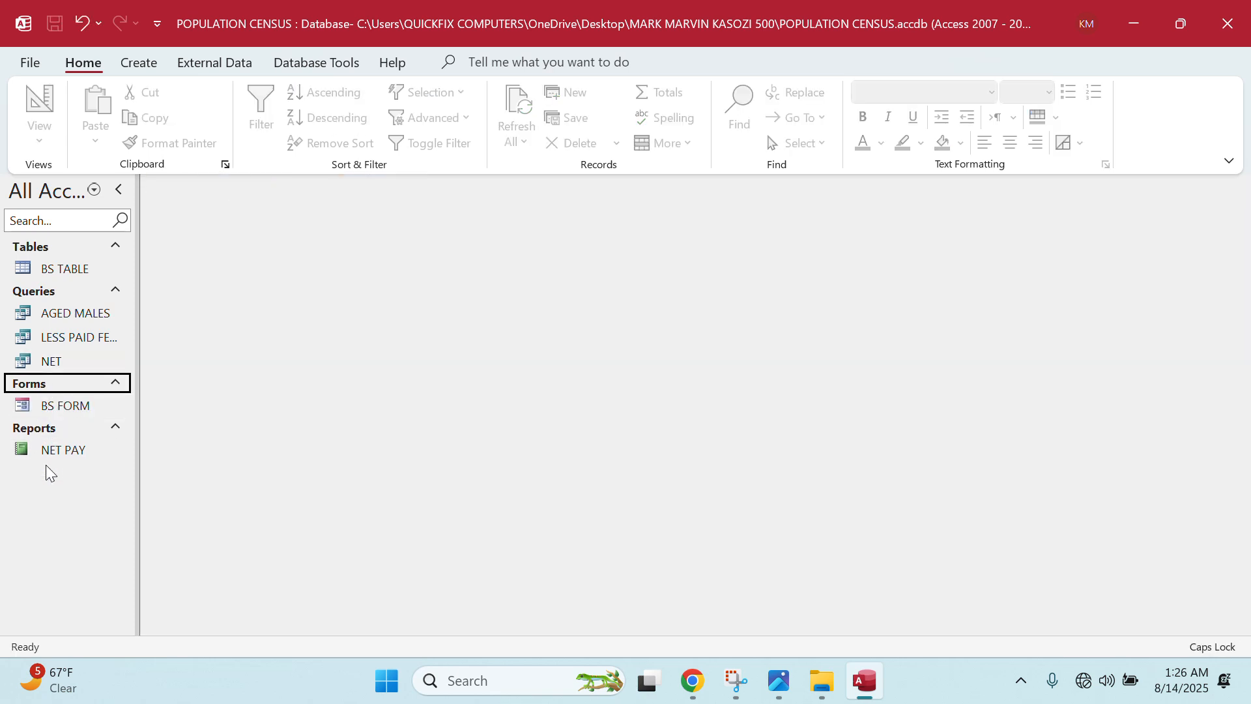
- Open the NET PAY report and print it in Landscape to the Canon iR1435
{"action": "double_click", "coordinate": [62, 452]}
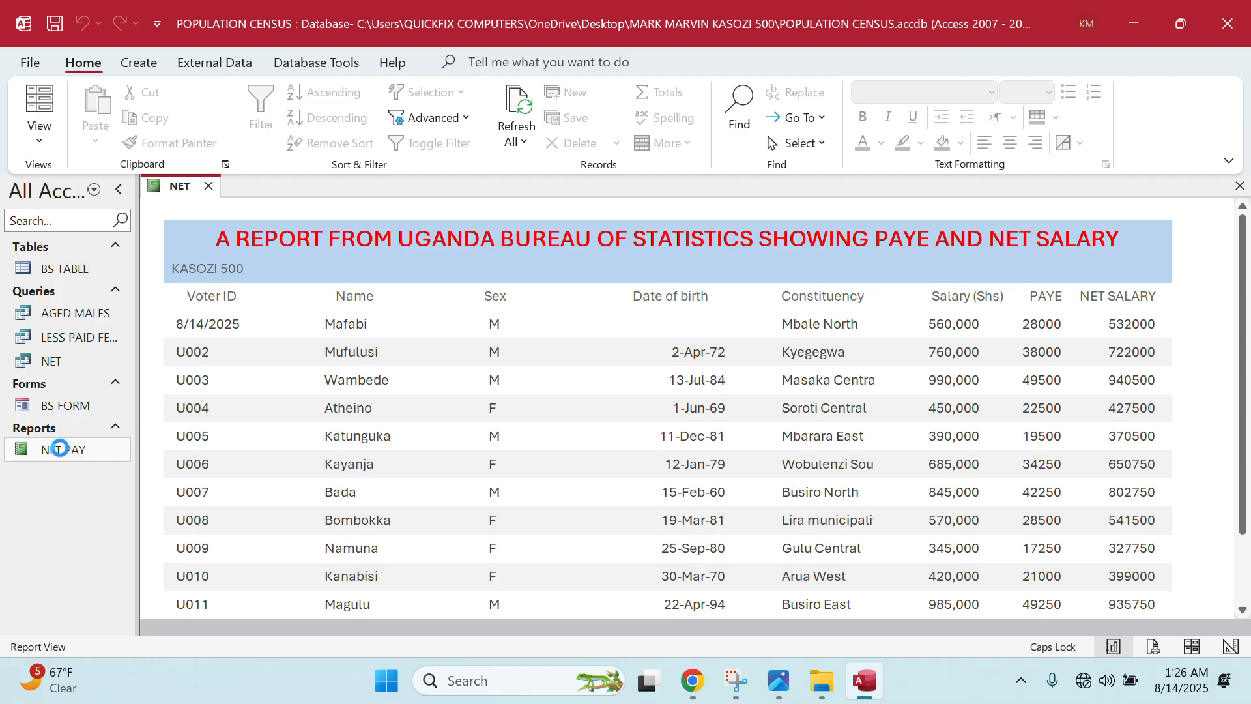
{"action": "key", "text": "ctrl+p"}
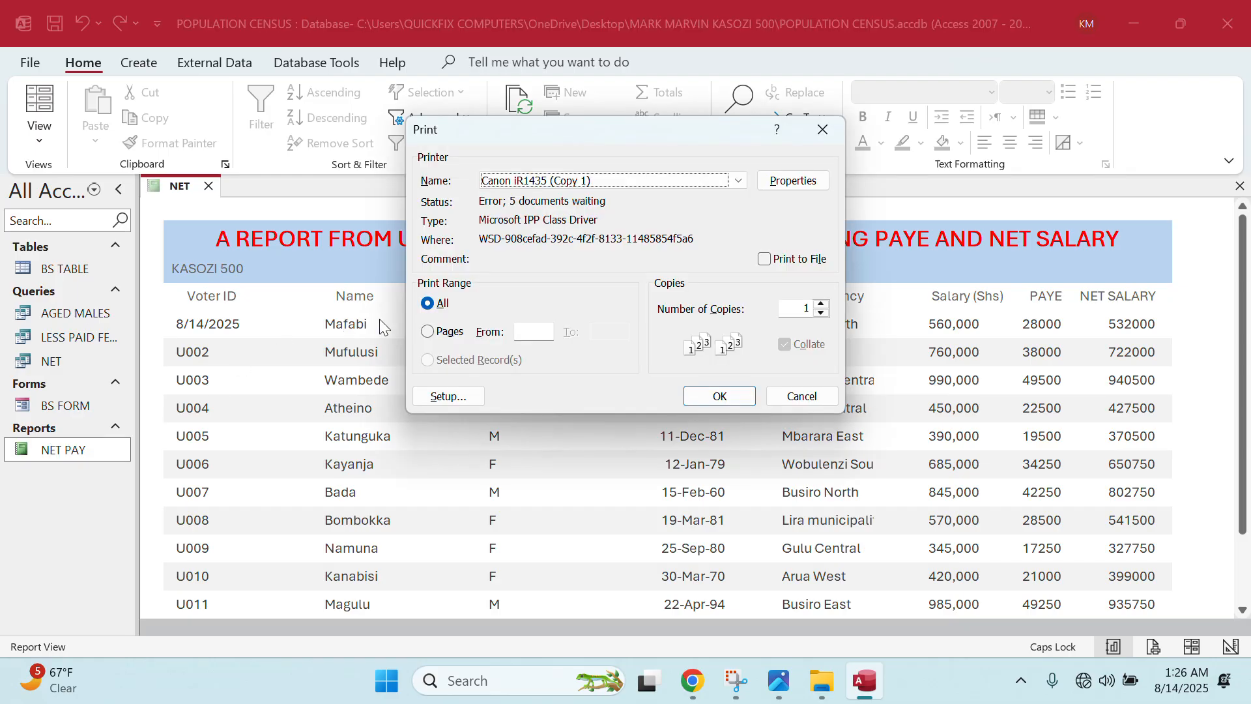
{"action": "left_click", "coordinate": [776, 185]}
{"action": "left_click", "coordinate": [524, 237]}
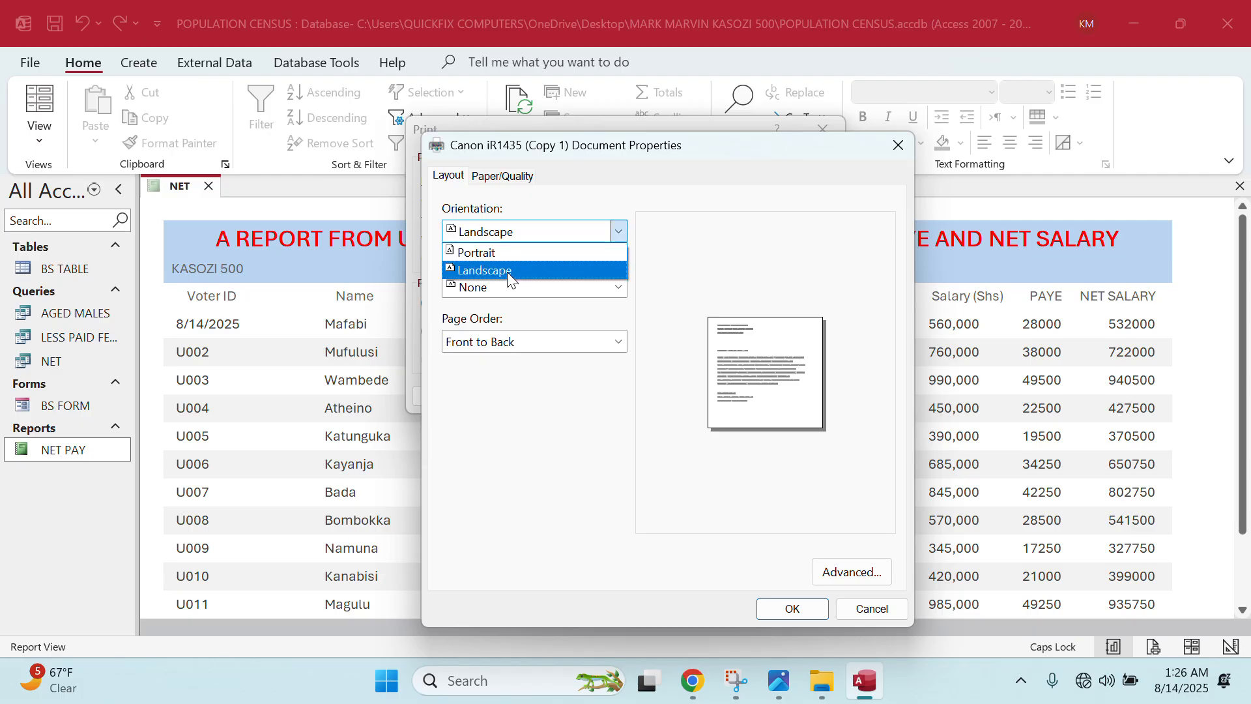
{"action": "left_click", "coordinate": [482, 252]}
{"action": "left_click", "coordinate": [617, 233]}
{"action": "left_click", "coordinate": [561, 271]}
{"action": "left_click", "coordinate": [791, 608]}
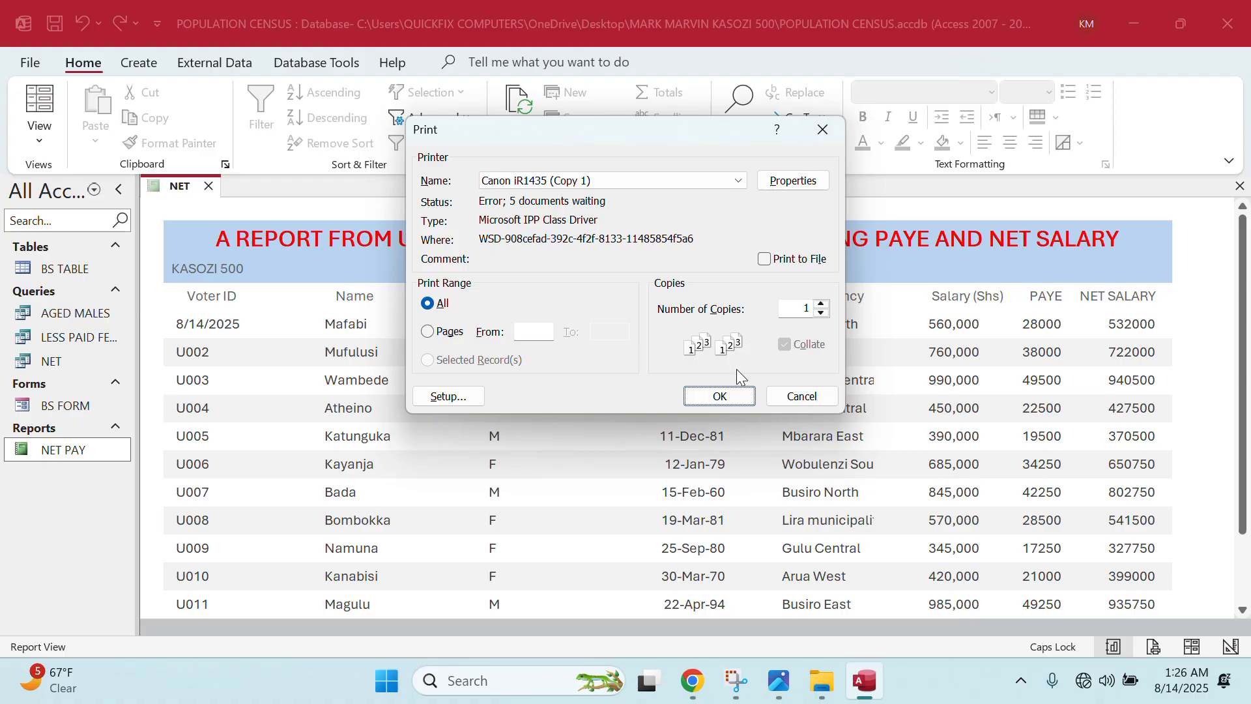
{"action": "left_click", "coordinate": [736, 395]}
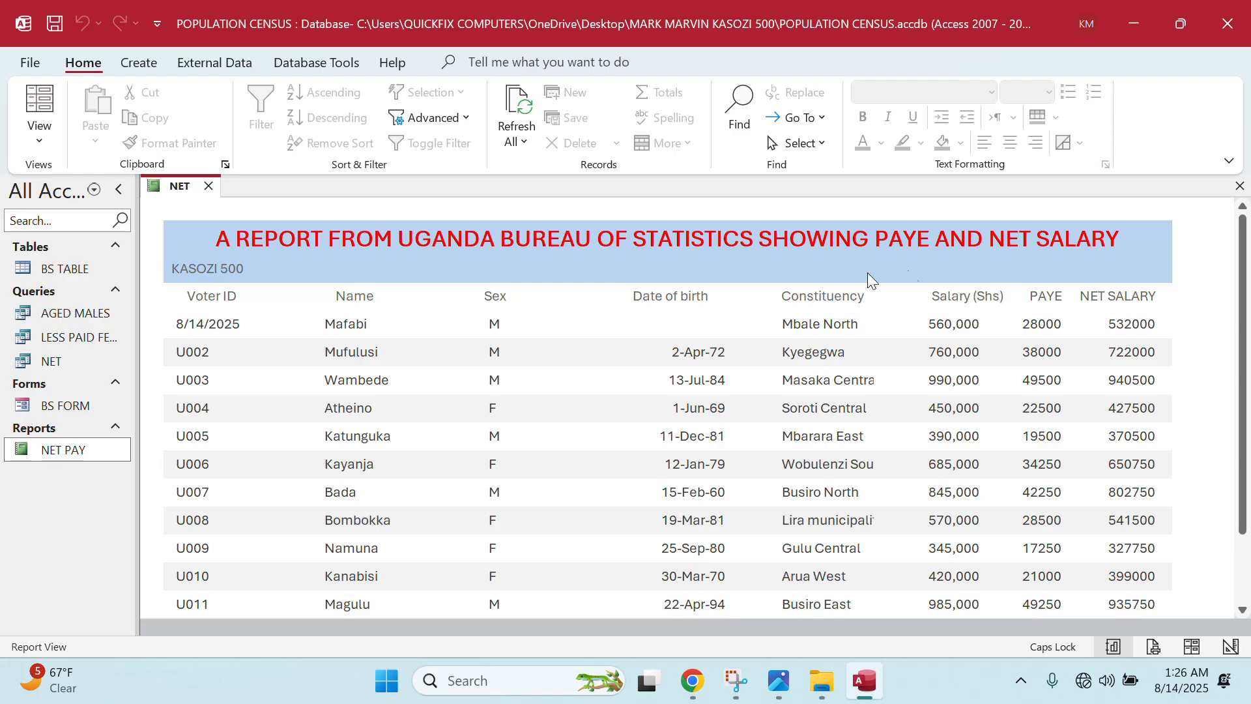
- Open BS TABLE and overwrite the first record's Voter ID 8/14/2025 with U001
{"action": "double_click", "coordinate": [54, 270]}
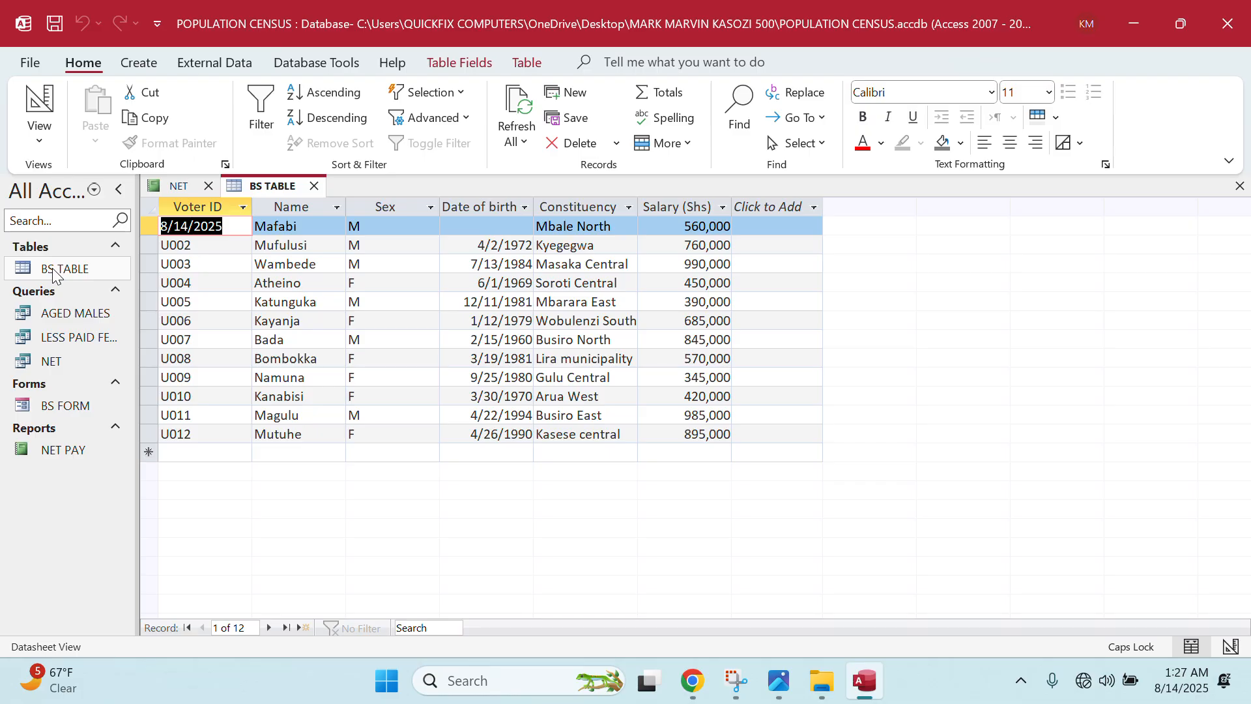
{"action": "type", "text": "U"}
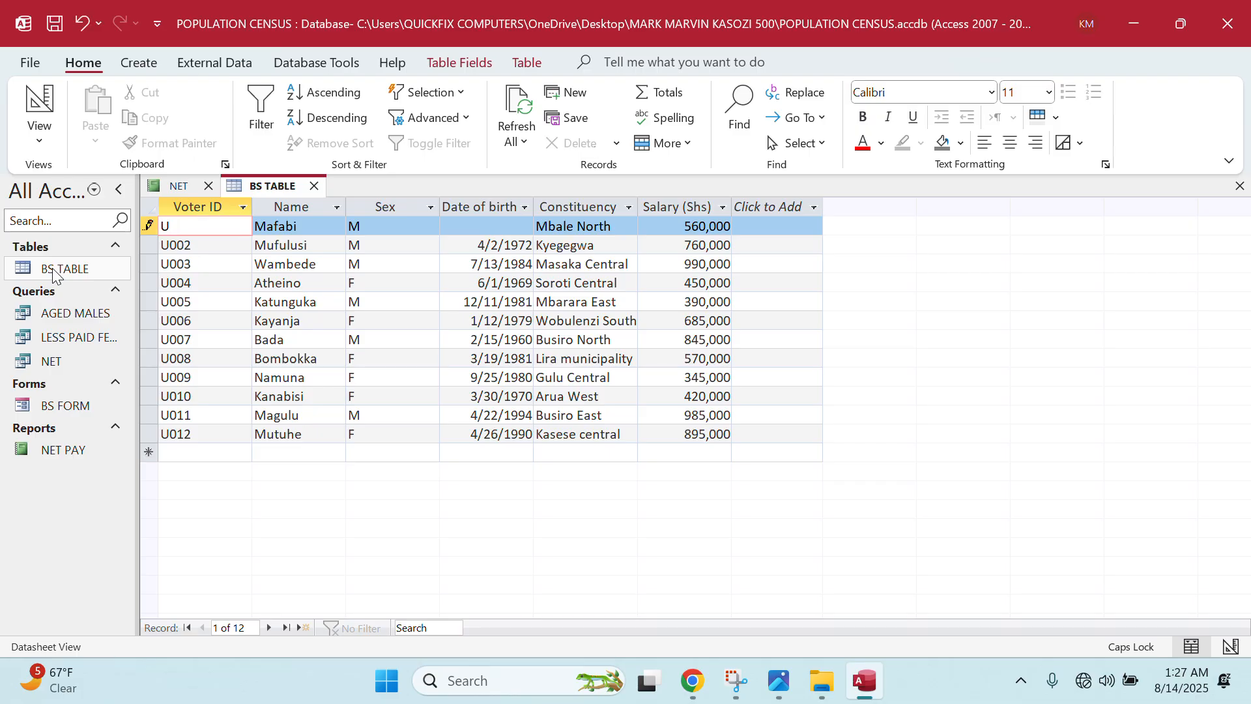
{"action": "type", "text": "001"}
{"action": "left_click", "coordinate": [477, 224]}
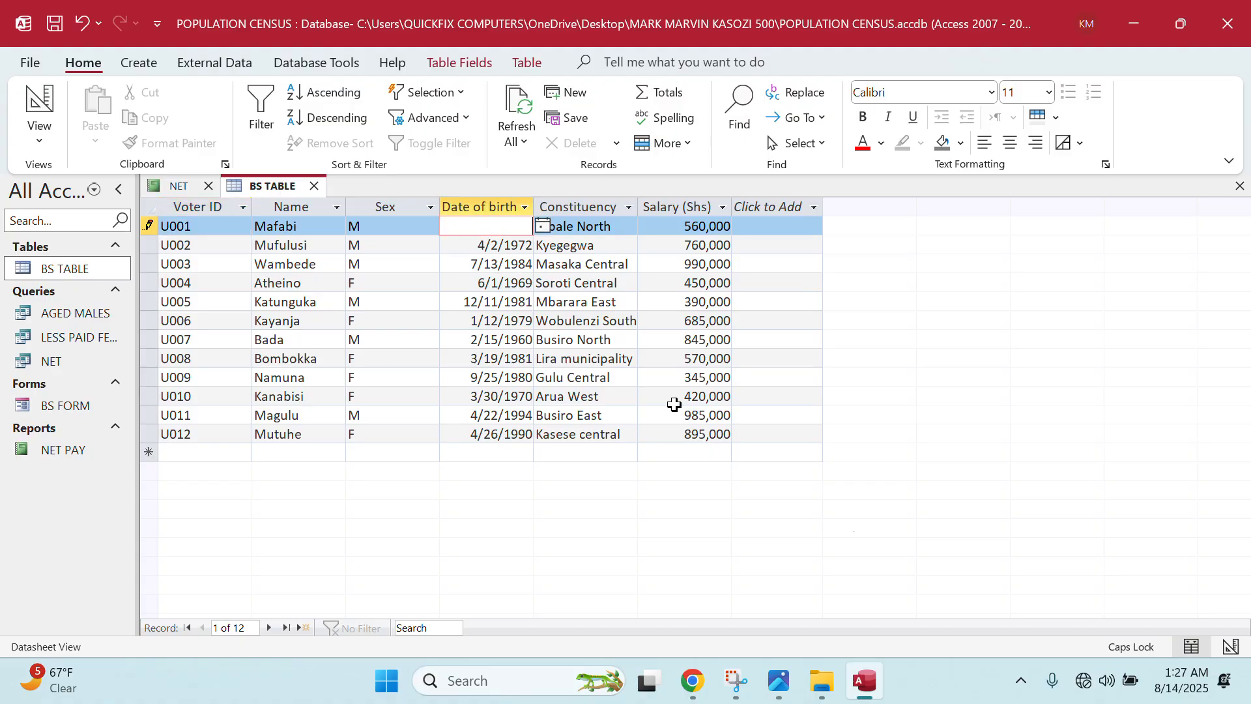
{"action": "mouse_move", "coordinate": [775, 696]}
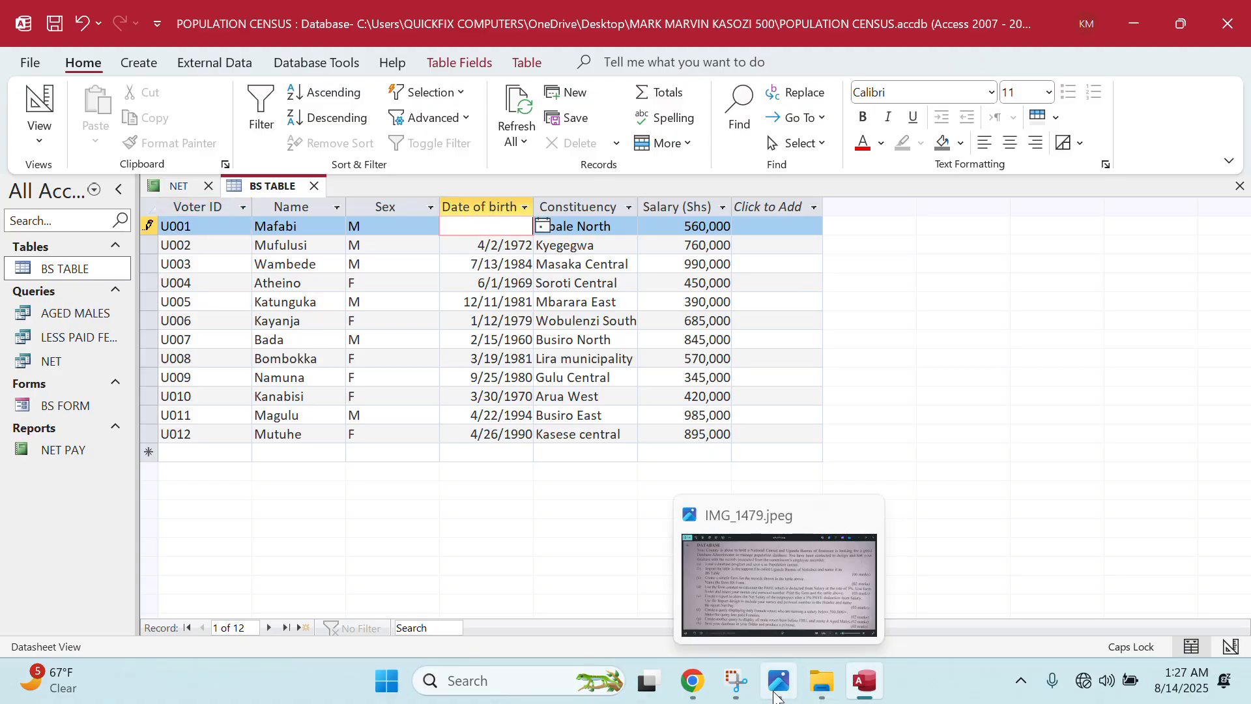
{"action": "mouse_move", "coordinate": [831, 692]}
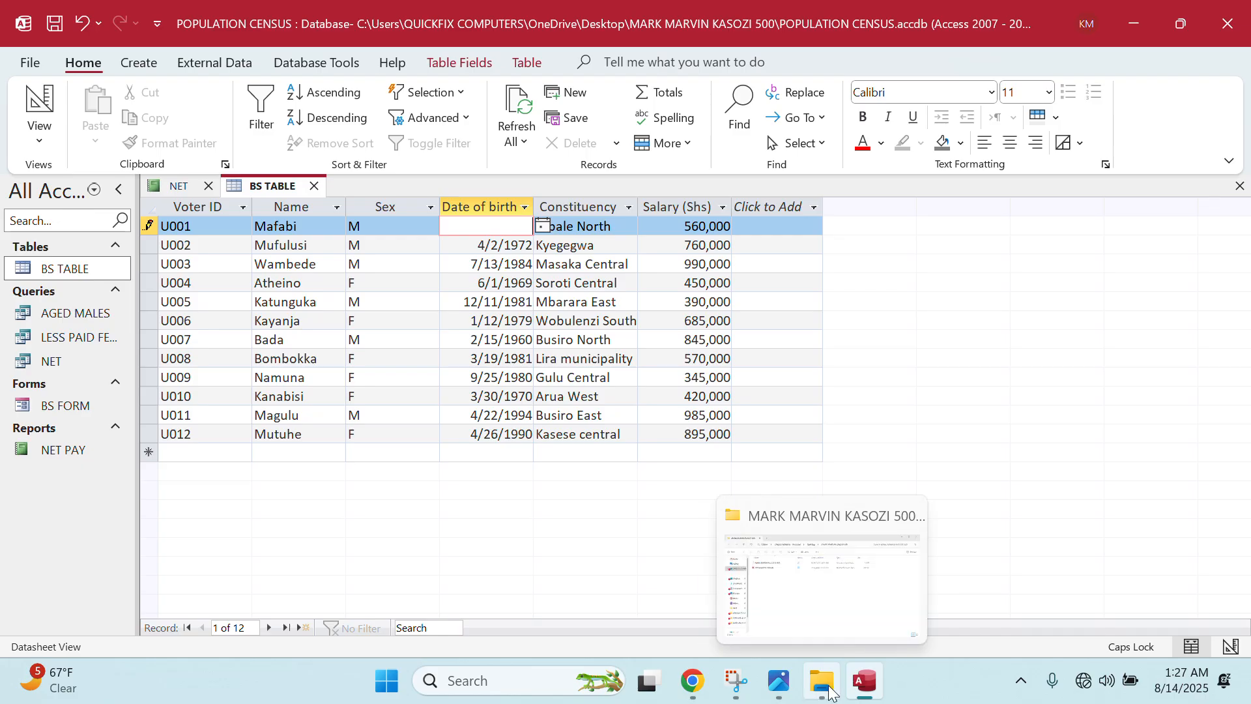
{"action": "left_click", "coordinate": [1144, 18]}
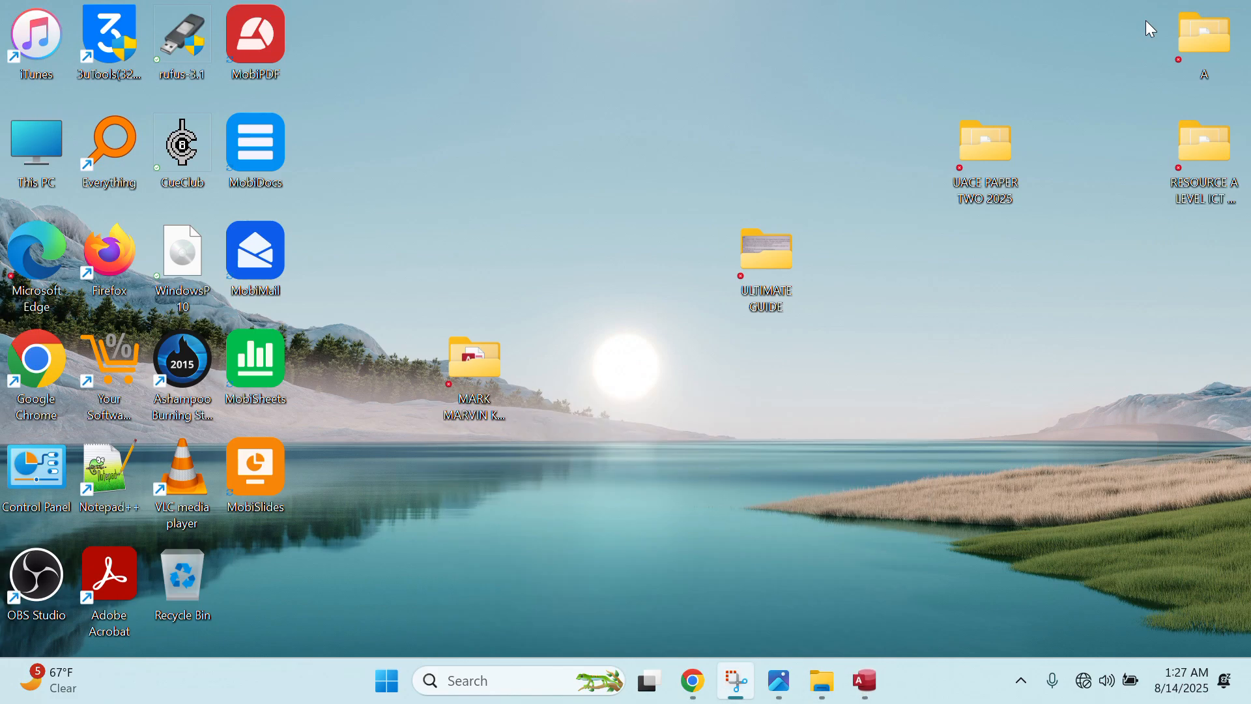
{"action": "double_click", "coordinate": [973, 163]}
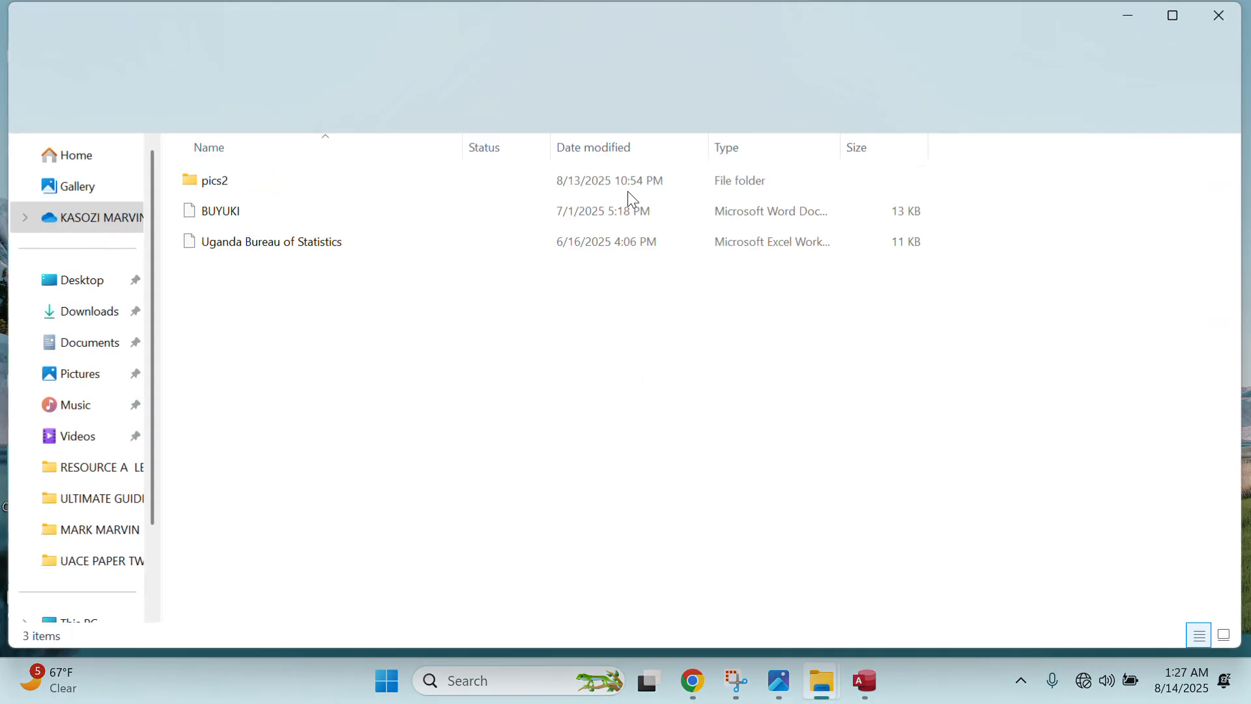
{"action": "double_click", "coordinate": [215, 242]}
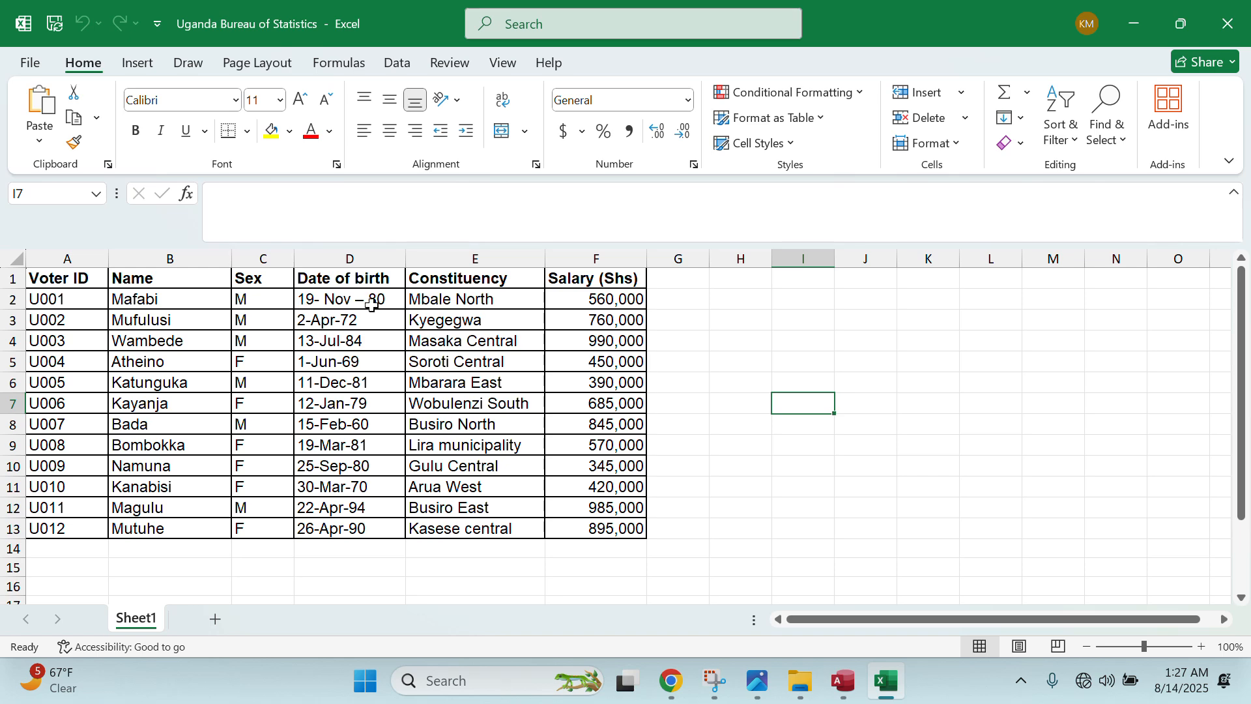
{"action": "left_click", "coordinate": [1227, 24]}
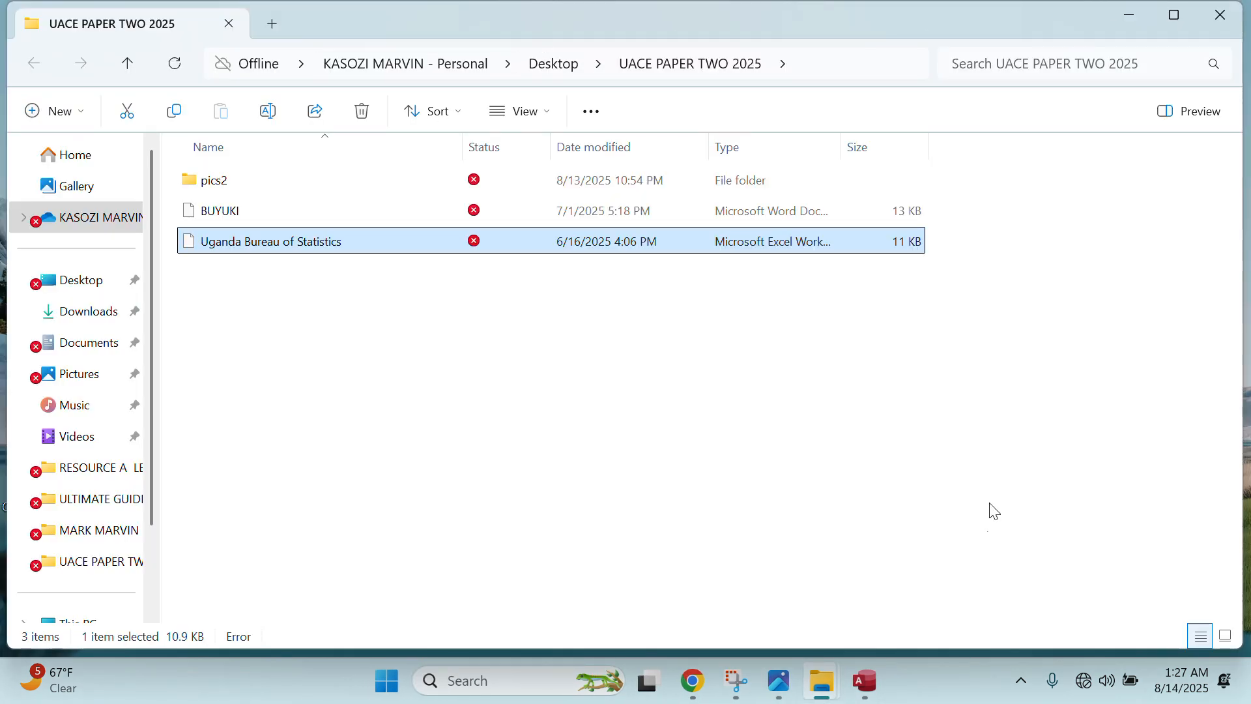
{"action": "left_click", "coordinate": [866, 681]}
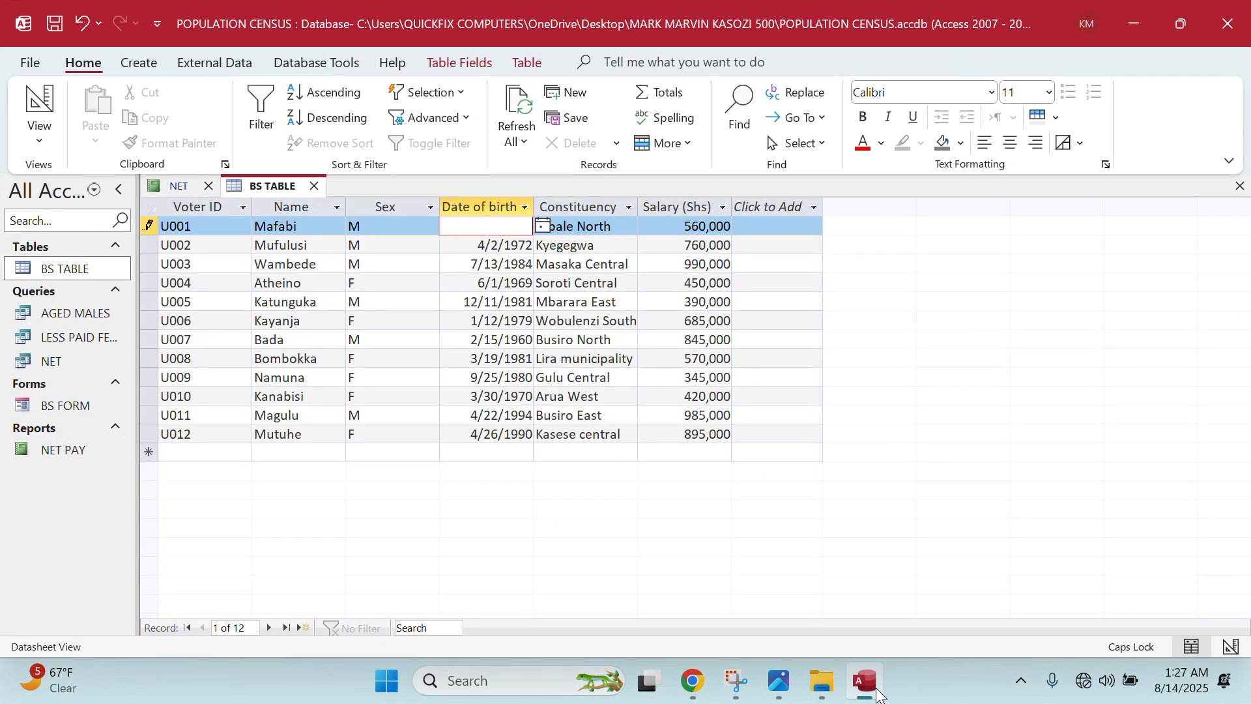
- Enter 19/11/1980 as record U001's date of birth and save the record
{"action": "type", "text": "19/11/1980"}
{"action": "left_click", "coordinate": [716, 395]}
{"action": "left_click", "coordinate": [583, 340]}
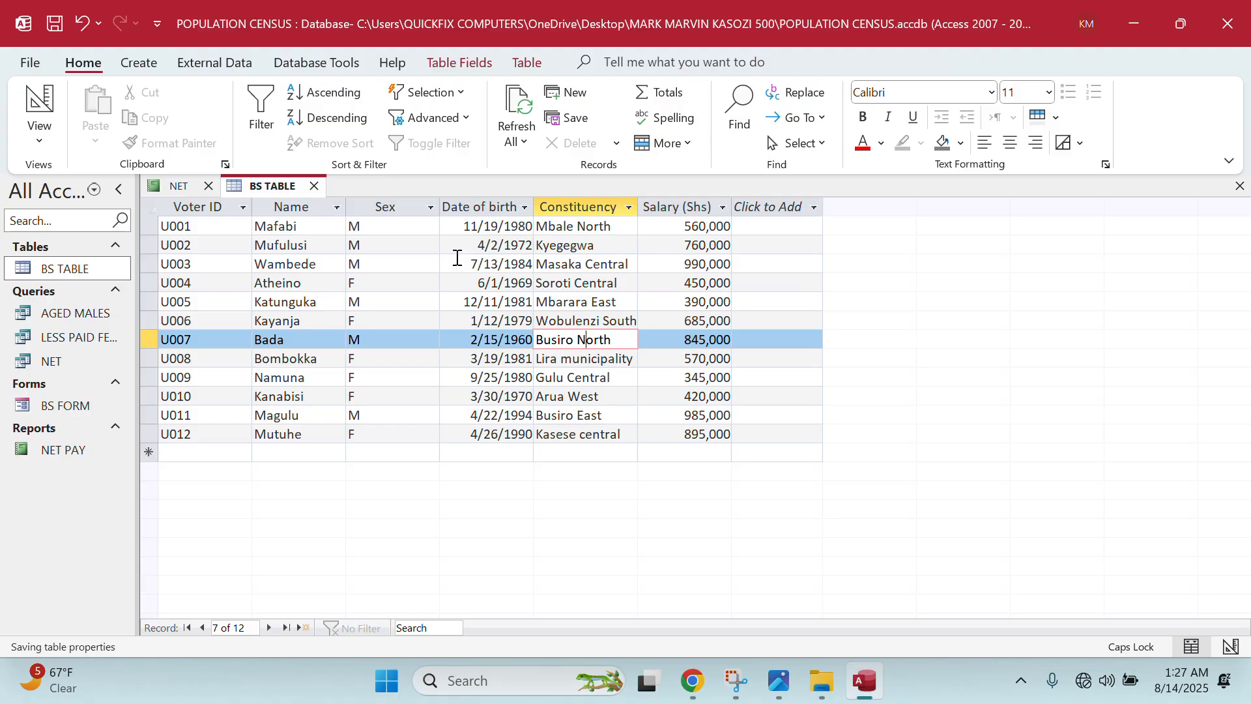
- Close NET and BS TABLE, then reopen BS TABLE, AGED MALES, LESS PAID FEMALES, NET, BS FORM and NET PAY
{"action": "left_click", "coordinate": [209, 185]}
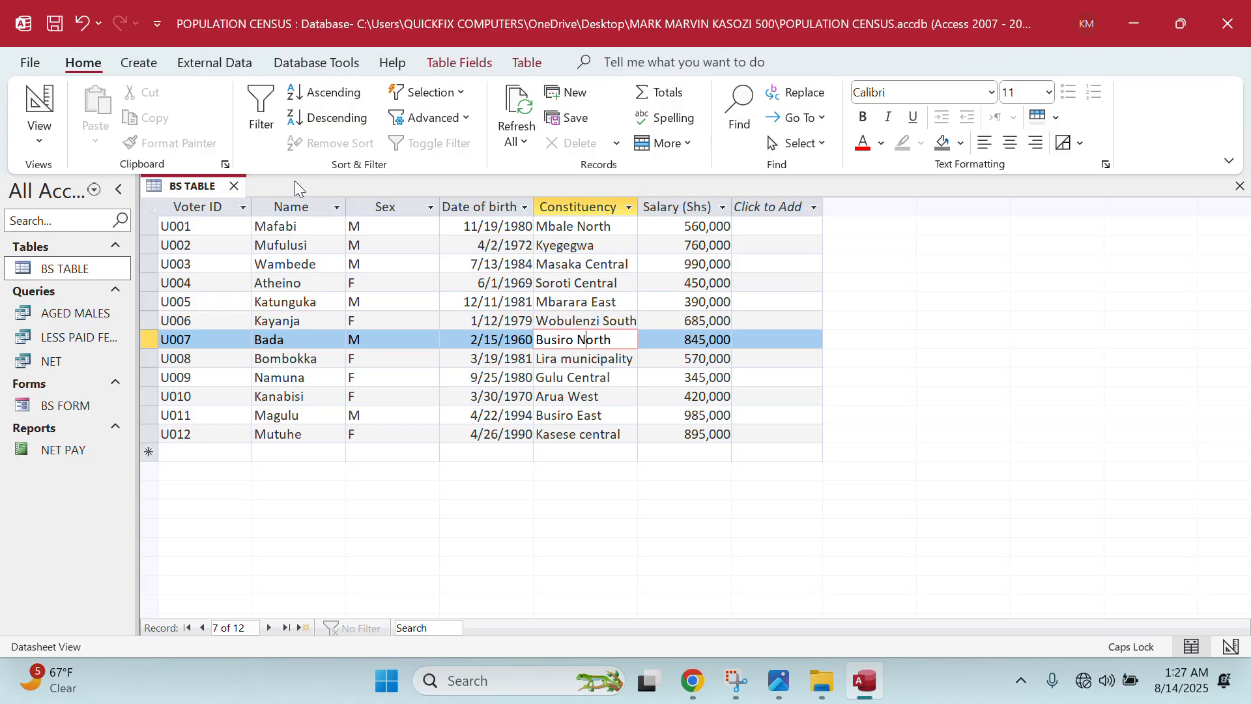
{"action": "left_click", "coordinate": [239, 185]}
{"action": "double_click", "coordinate": [107, 268]}
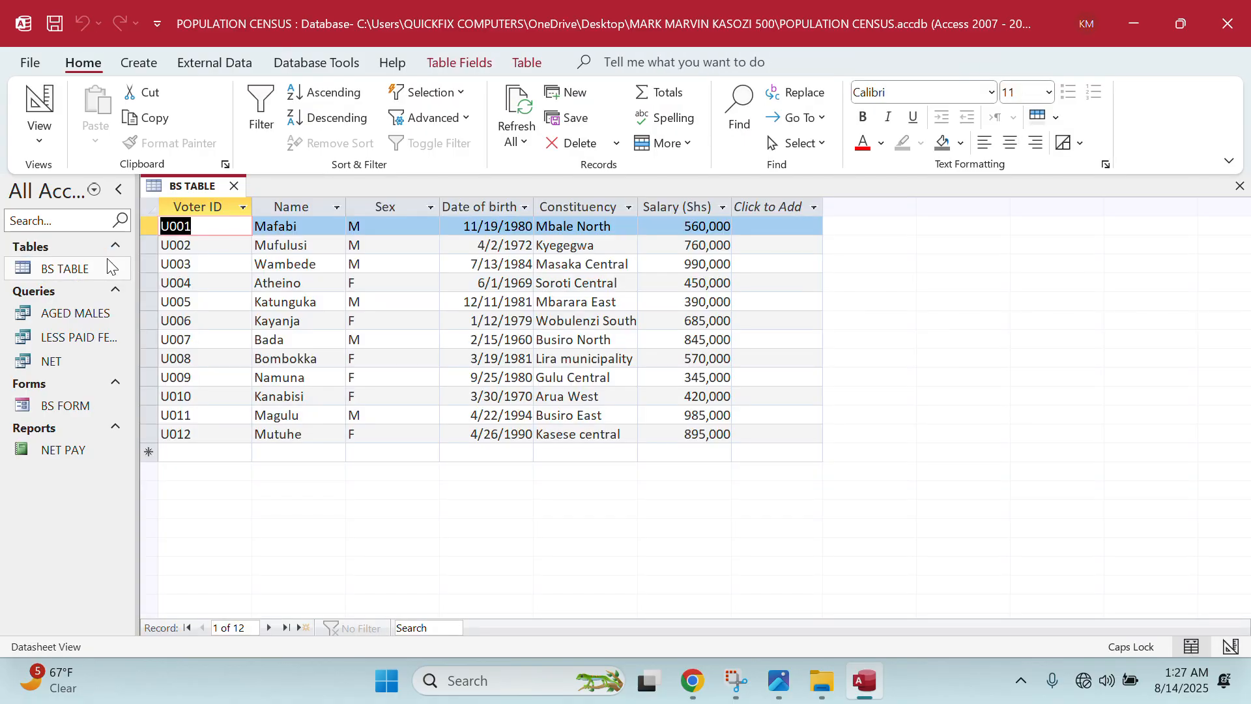
{"action": "double_click", "coordinate": [84, 313]}
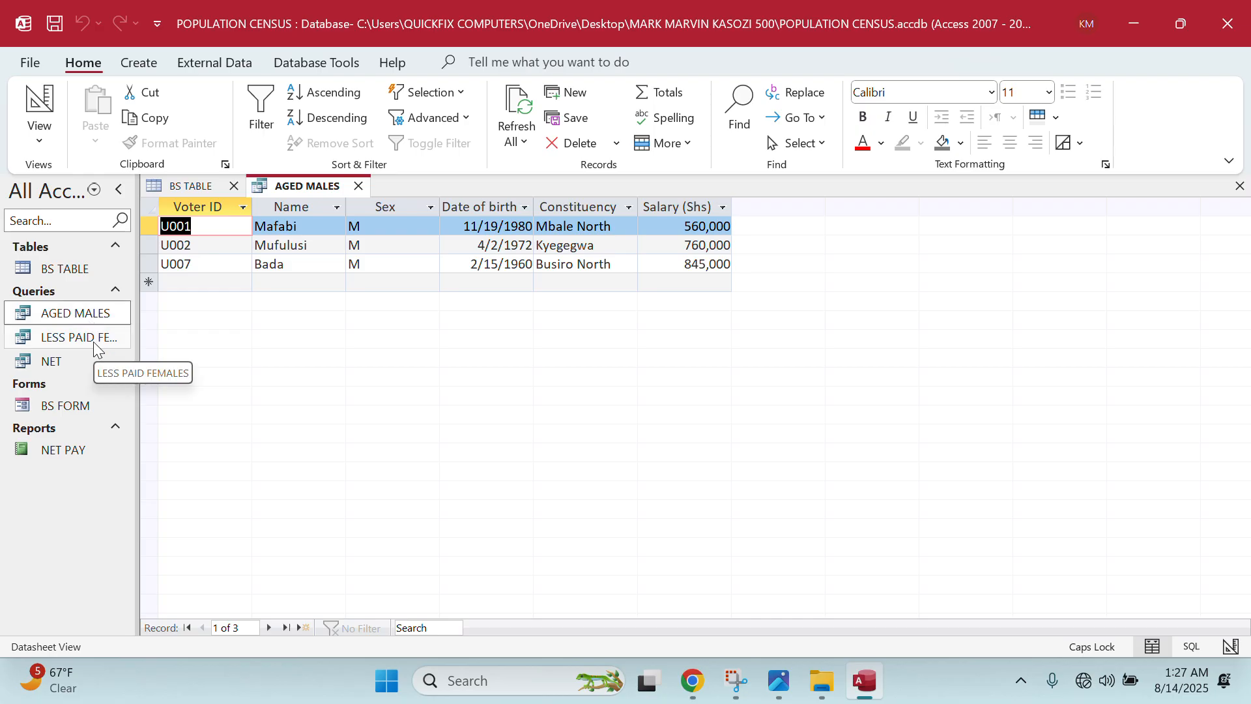
{"action": "double_click", "coordinate": [93, 341]}
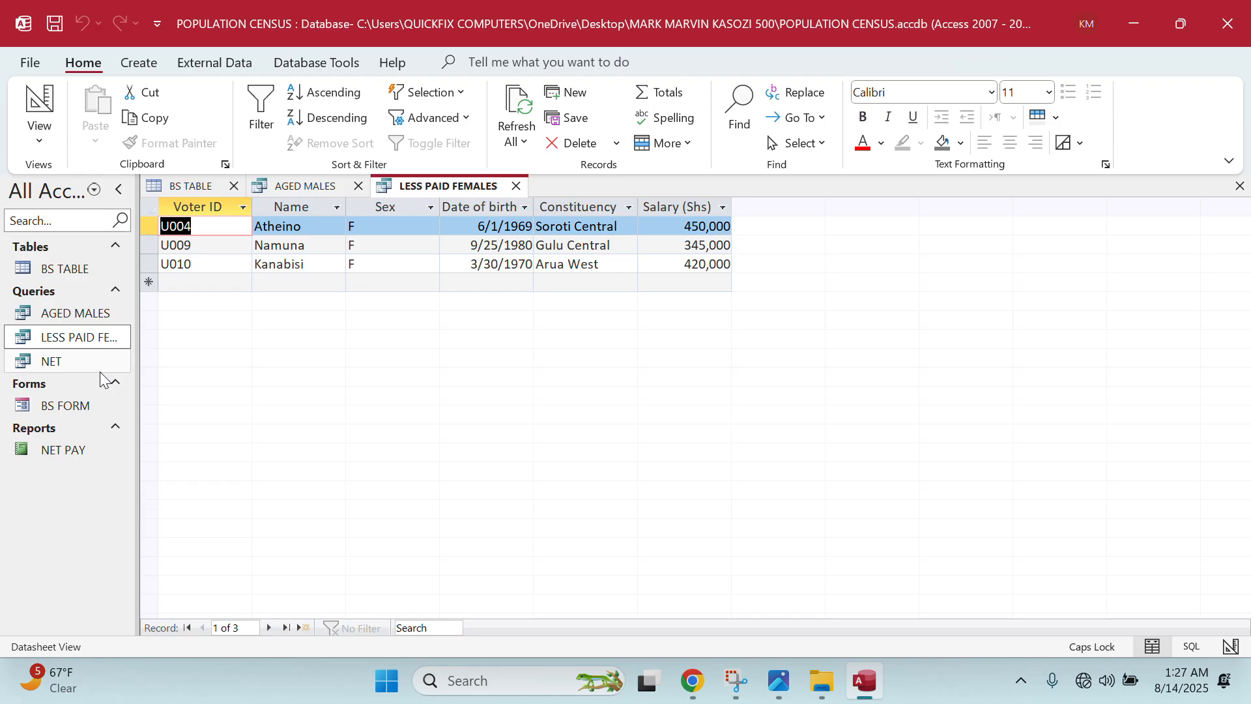
{"action": "left_click", "coordinate": [101, 370]}
{"action": "double_click", "coordinate": [101, 371]}
{"action": "double_click", "coordinate": [88, 405]}
{"action": "double_click", "coordinate": [82, 452]}
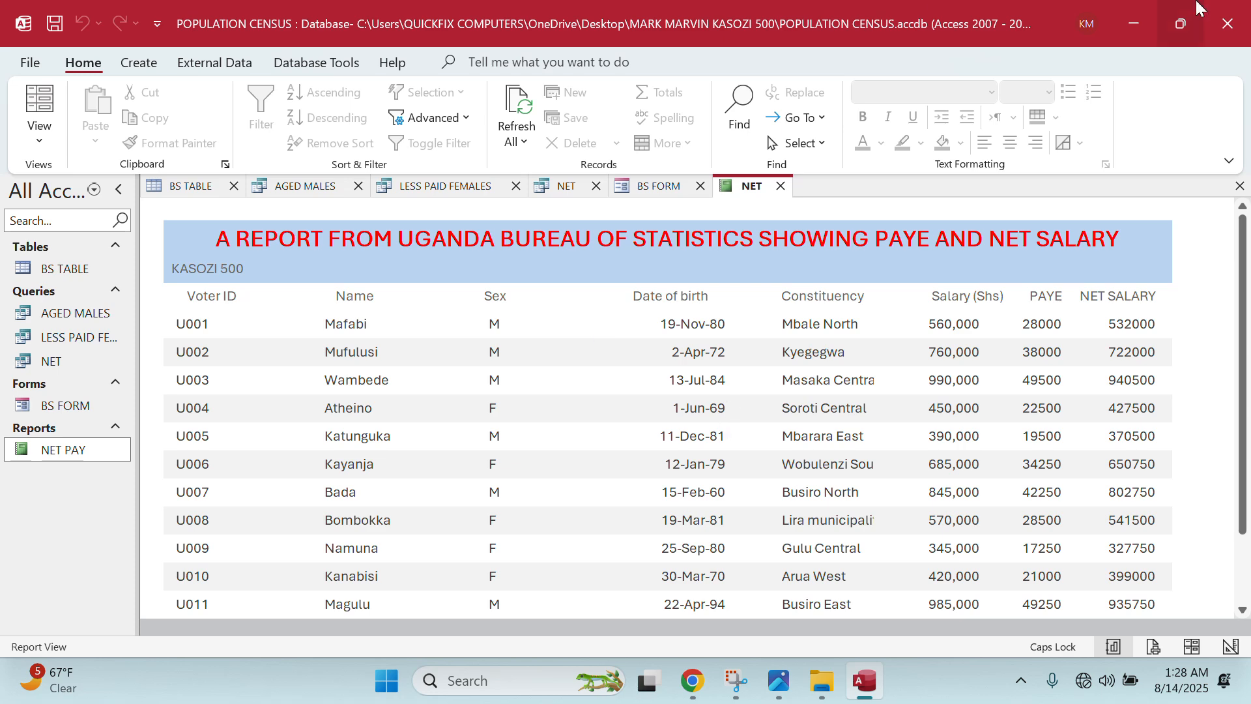
- Close the POPULATION CENSUS database, File Explorer, the exam question photo and the database folder
{"action": "left_click", "coordinate": [1225, 23]}
{"action": "left_click", "coordinate": [1222, 23]}
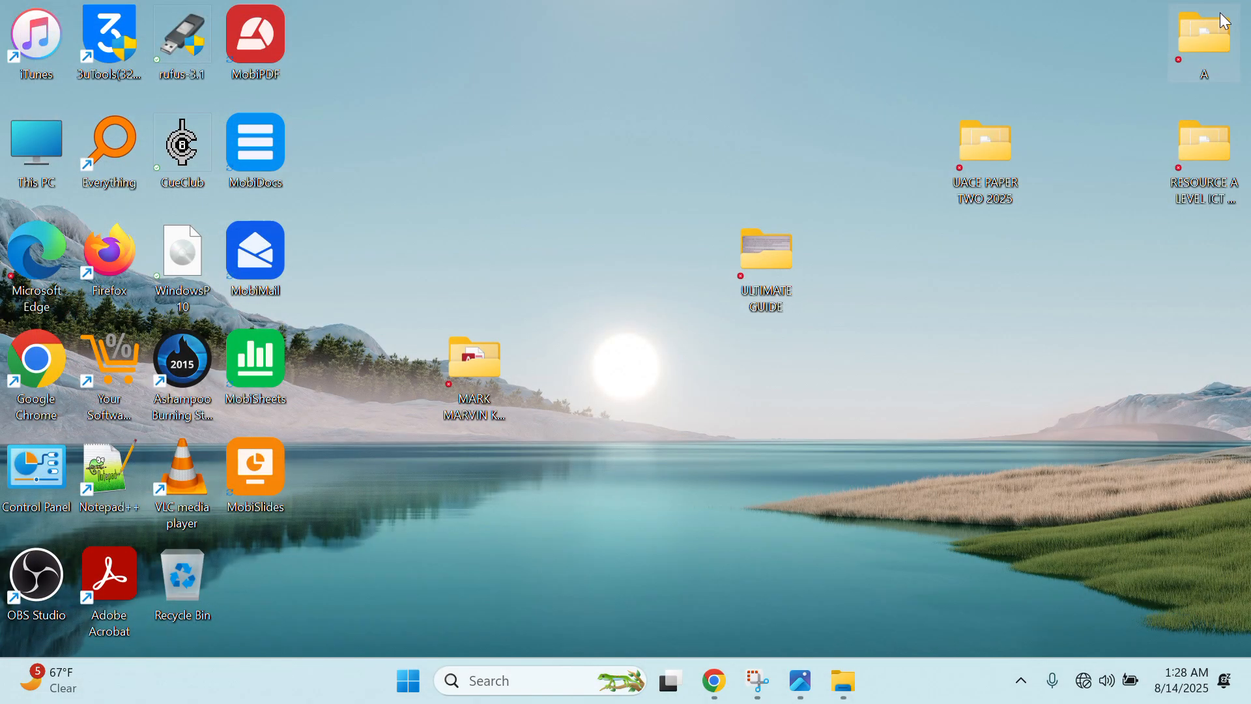
{"action": "left_click", "coordinate": [801, 682]}
{"action": "left_click", "coordinate": [1227, 23]}
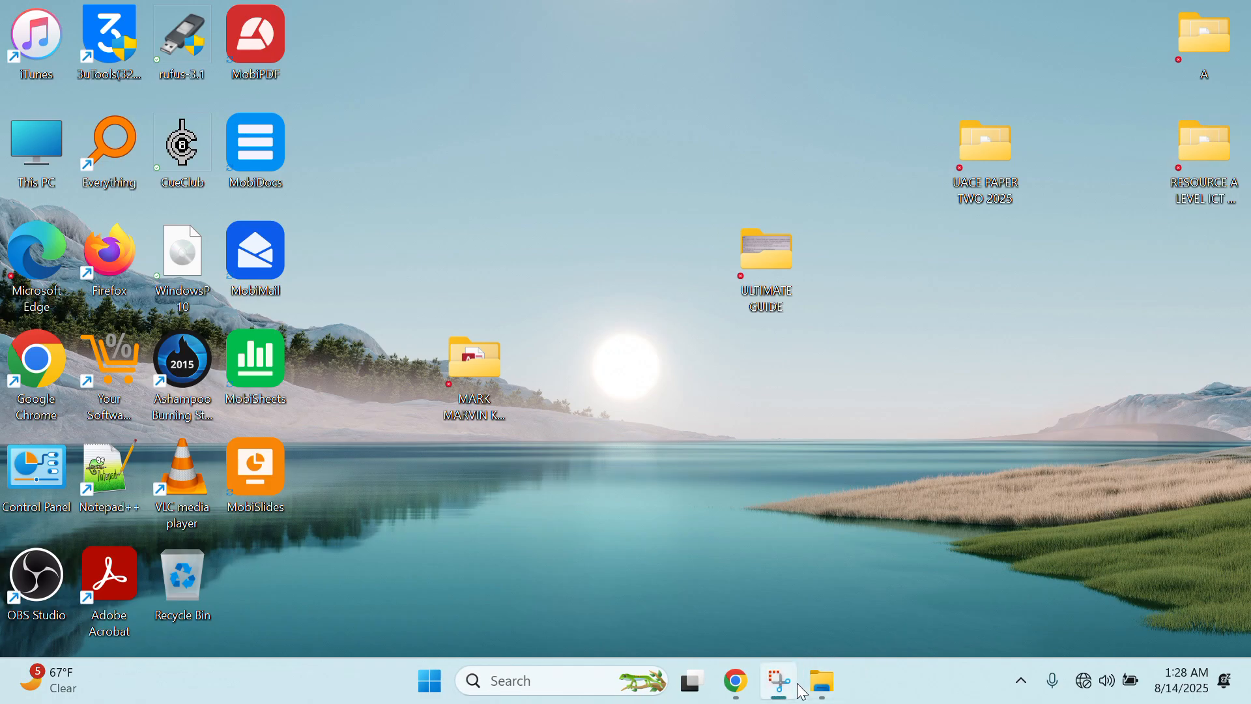
{"action": "left_click", "coordinate": [827, 679]}
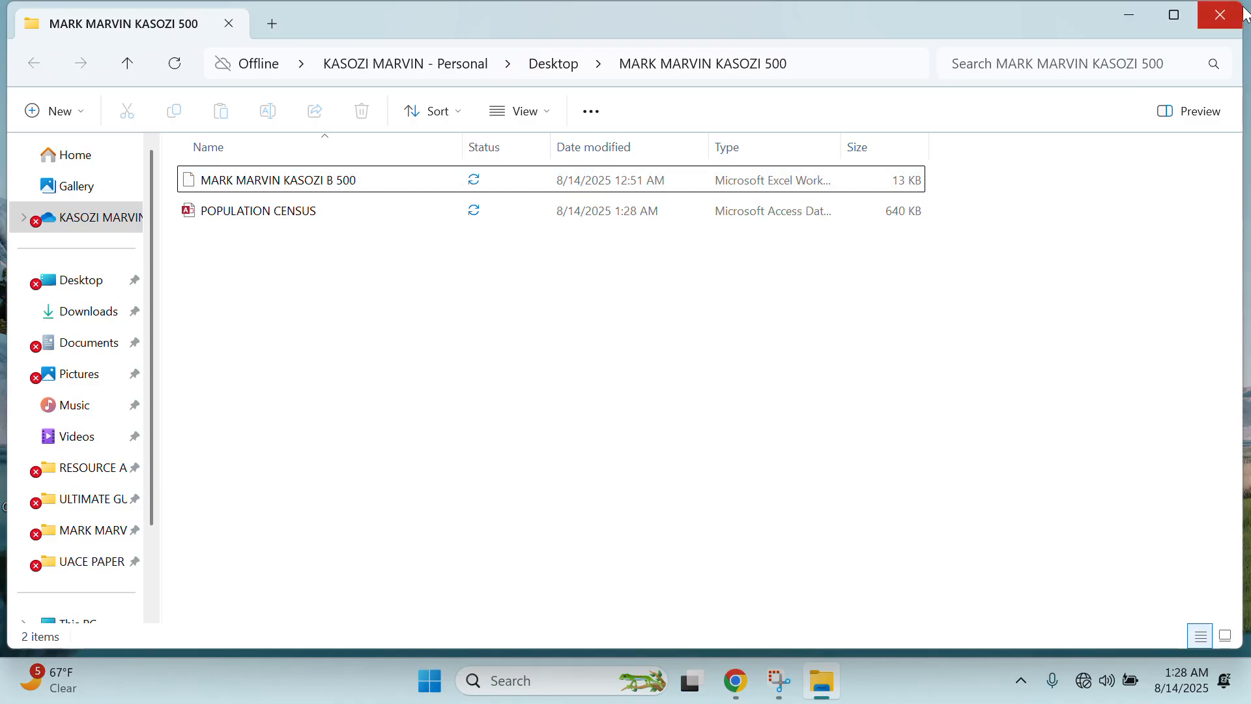
{"action": "left_click", "coordinate": [1238, 10]}
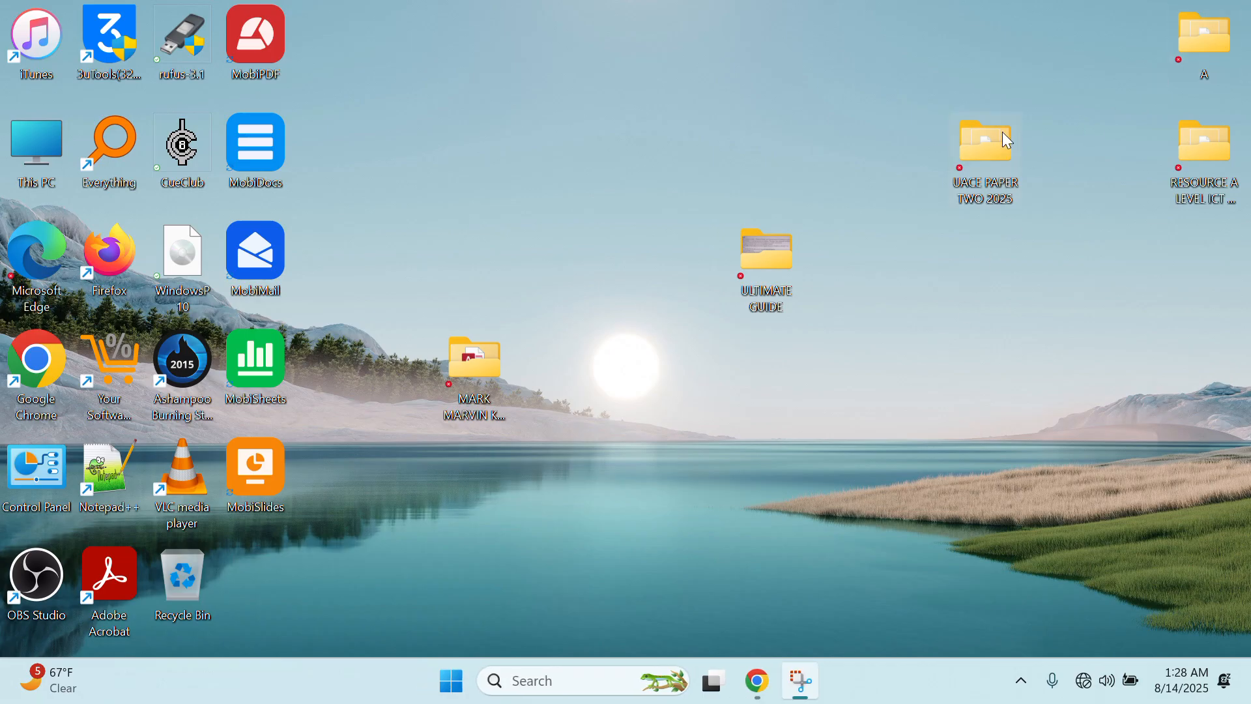
- Open the COVER image from UACE PAPER TWO 2025 > ULTIMATE GUIDE
{"action": "double_click", "coordinate": [984, 187]}
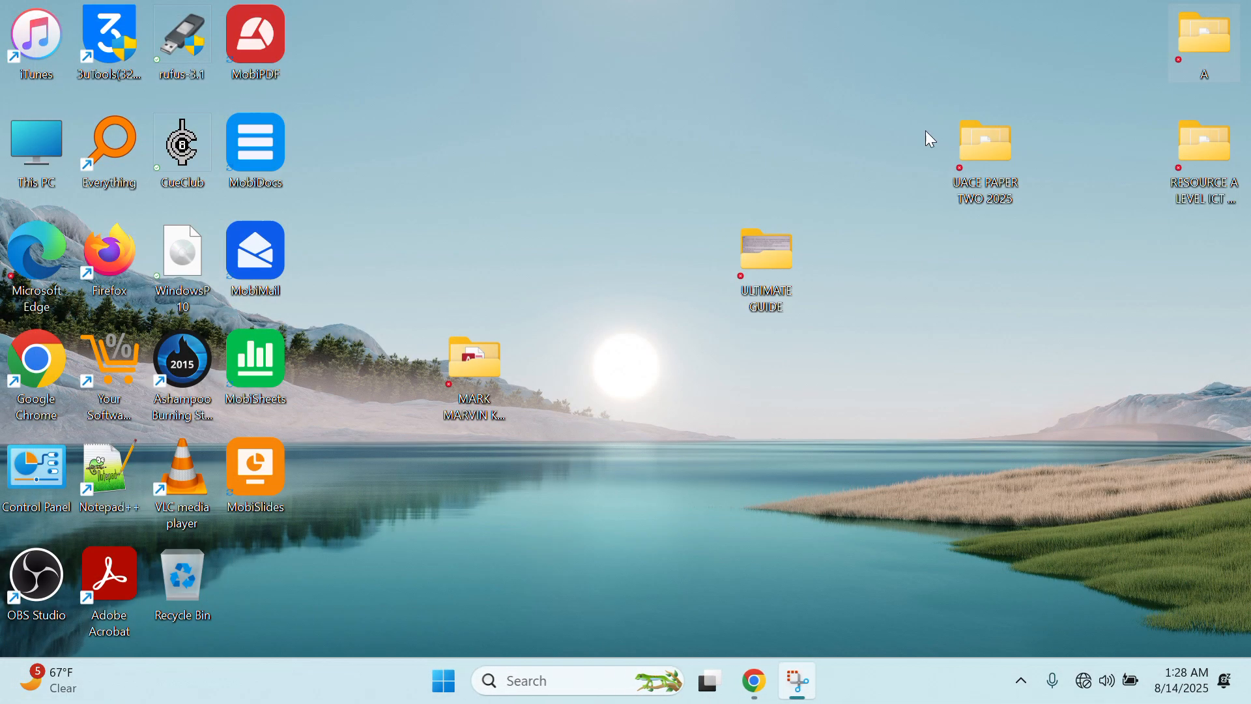
{"action": "double_click", "coordinate": [744, 276]}
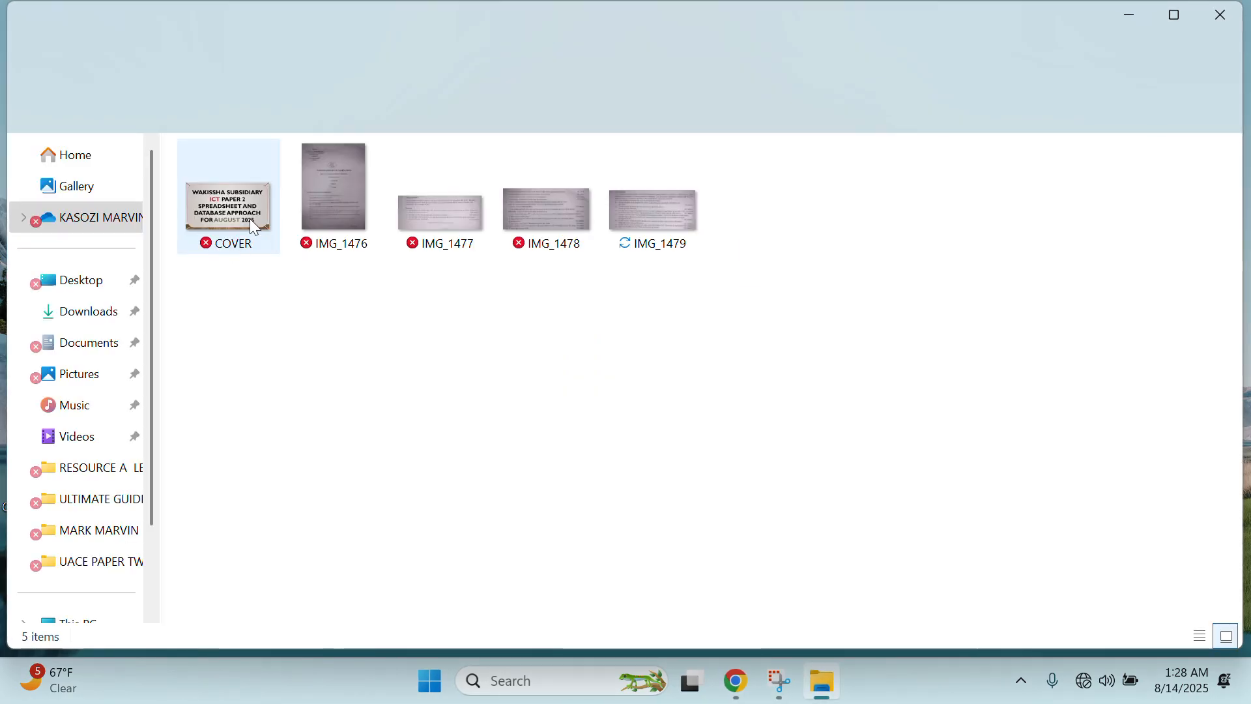
{"action": "double_click", "coordinate": [245, 216]}
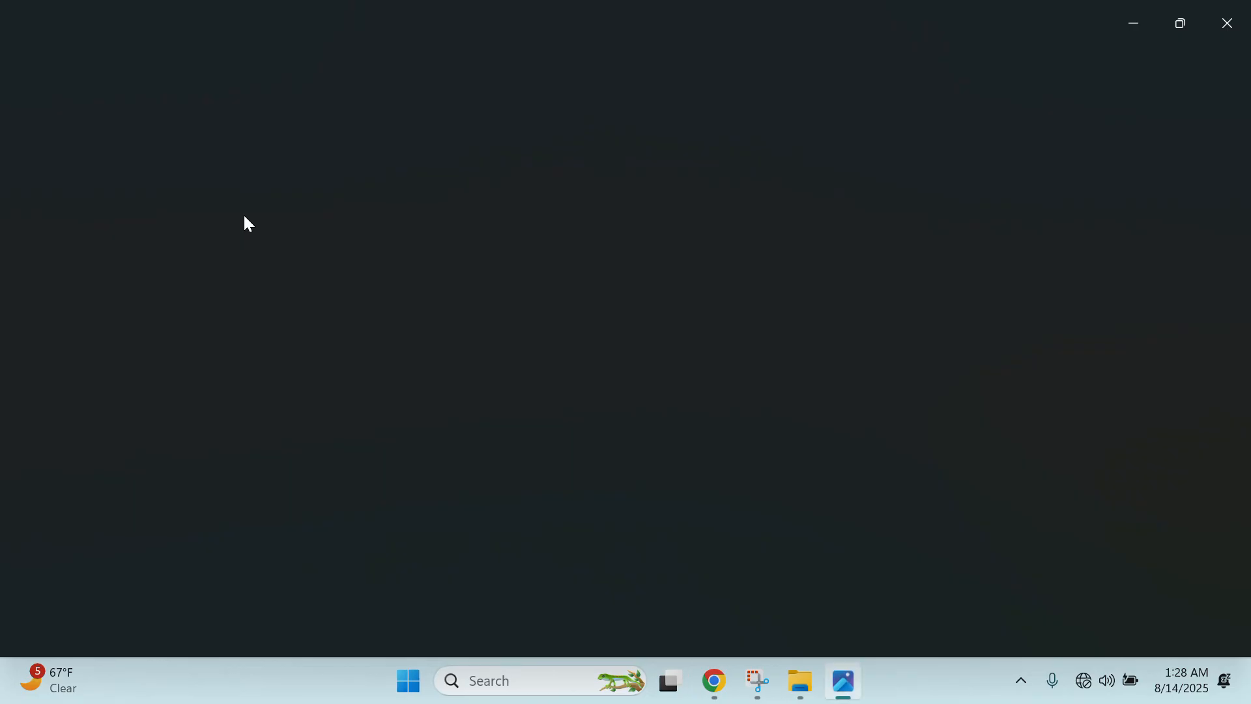